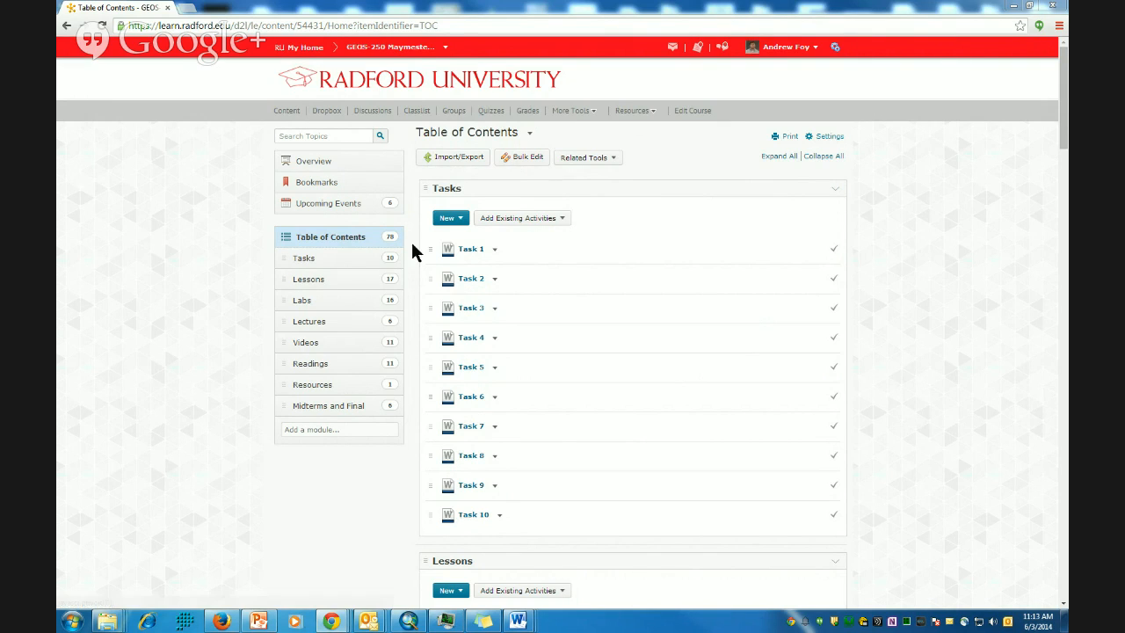
# Download the Lab7Data archive wind_colorado.zip from the course's Labs module
pyautogui.click(300, 304)
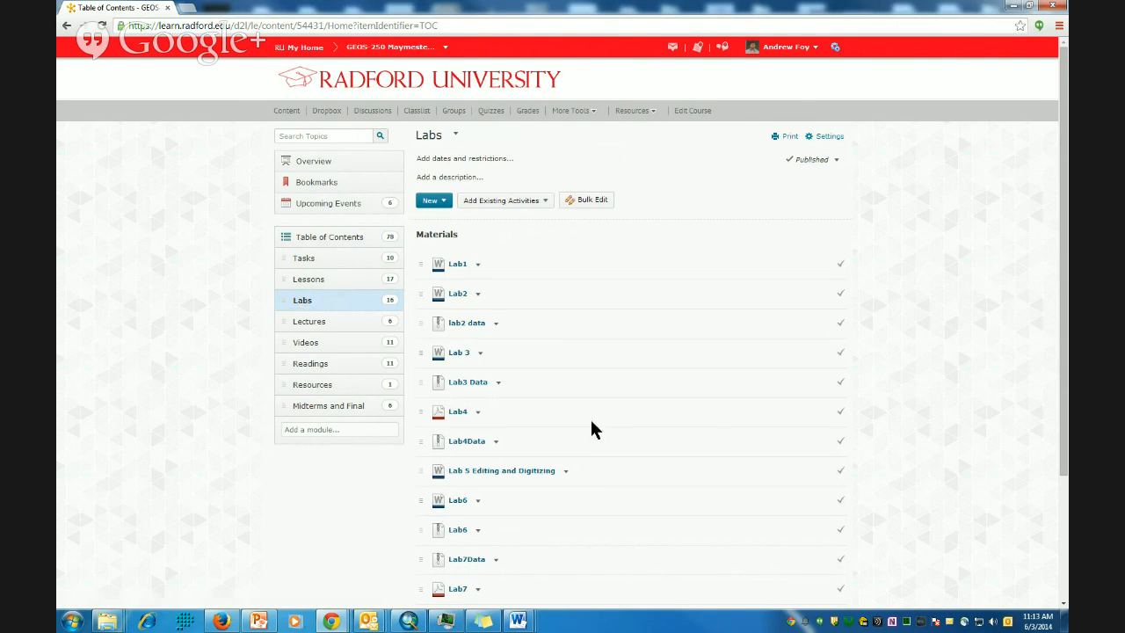
pyautogui.scroll(-3, 563, 420)
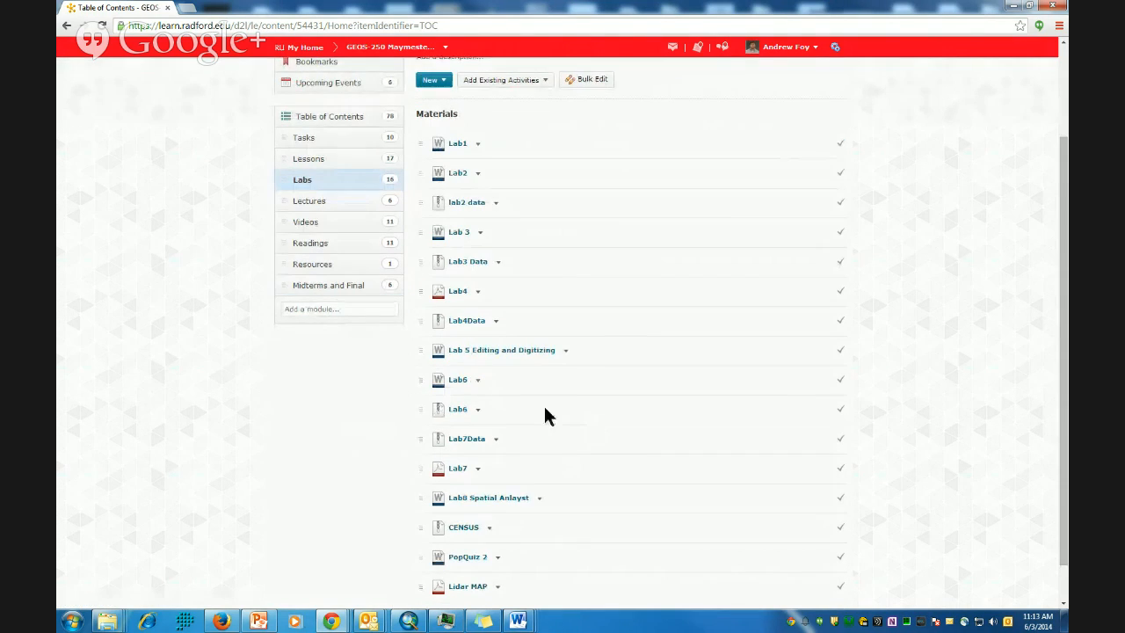
pyautogui.click(466, 439)
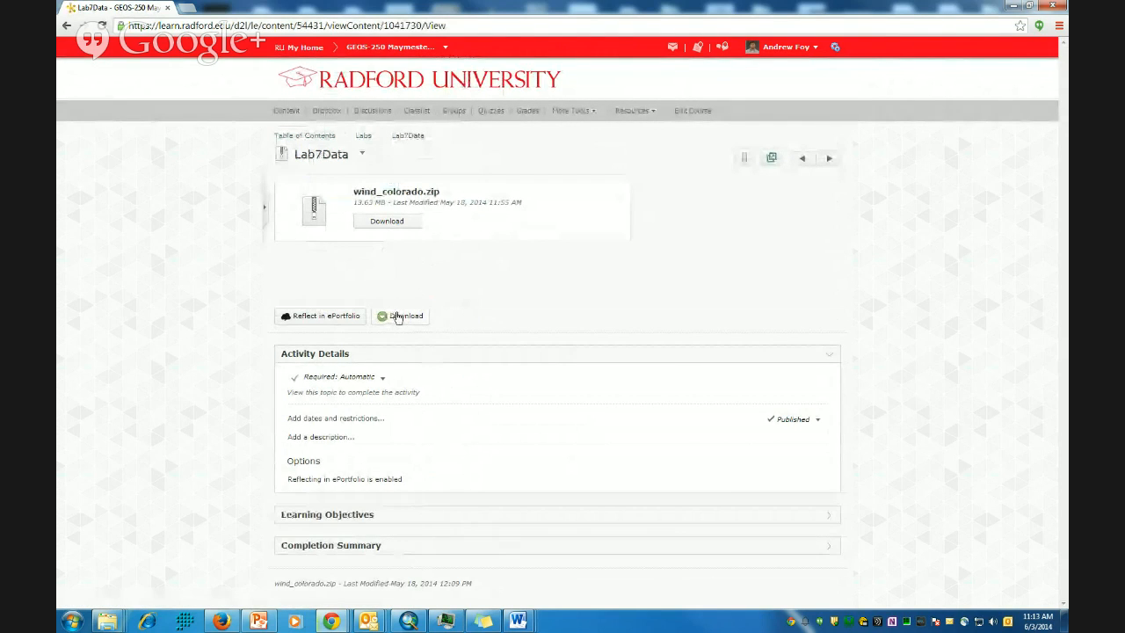
pyautogui.click(395, 319)
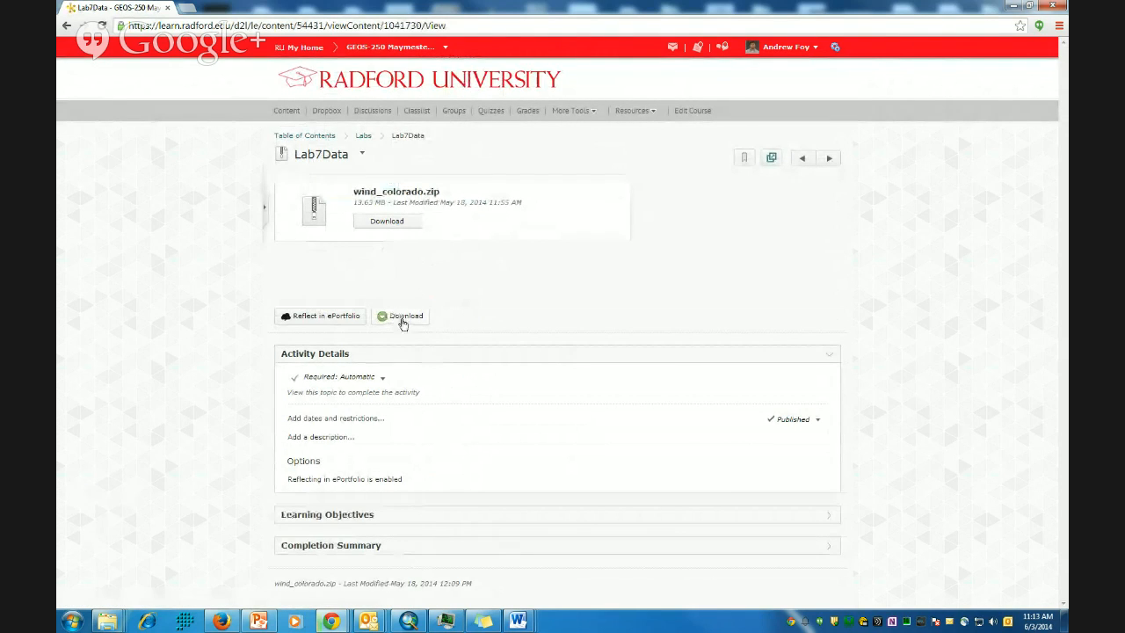
# Return to the Labs list, open the downloaded wind_colorado.zip and move its window out of the browser's way
pyautogui.click(363, 137)
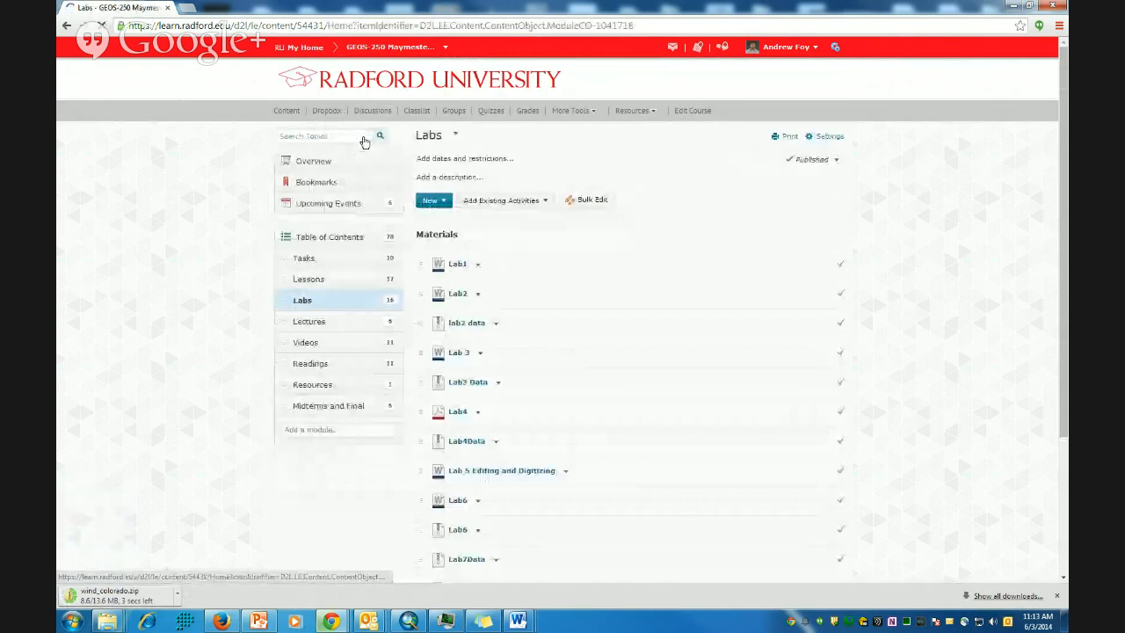
pyautogui.scroll(-1, 514, 442)
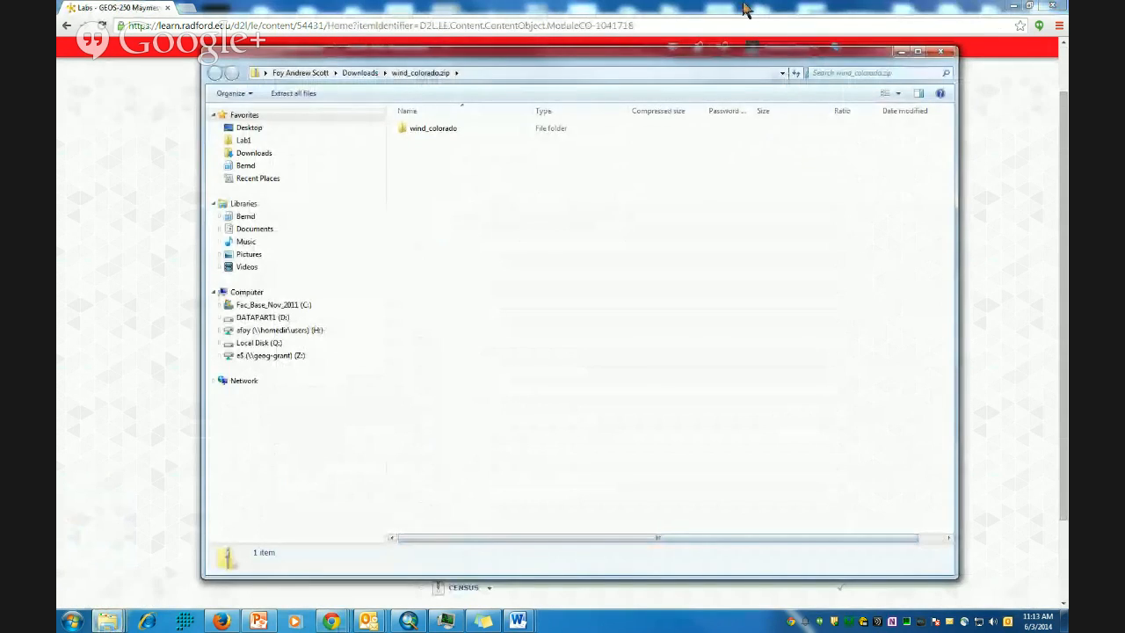
pyautogui.moveTo(815, 57); pyautogui.dragTo(836, 491)
pyautogui.click(389, 439)
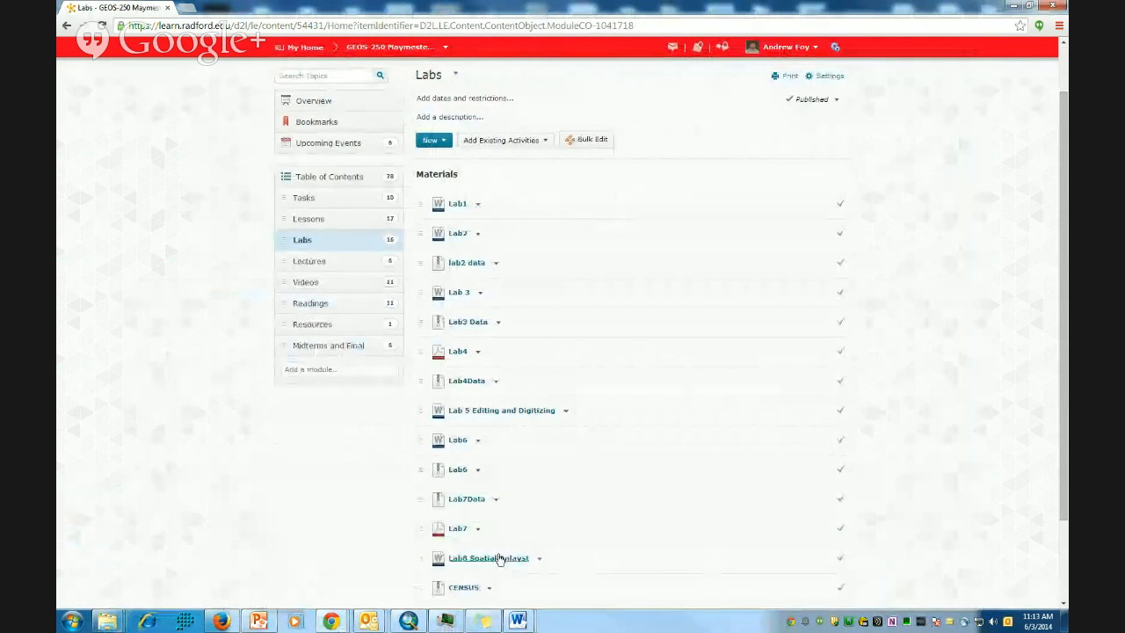
# Open the Lab7 handout from the Labs materials and view its problem section with the wind farm site criteria
pyautogui.click(457, 530)
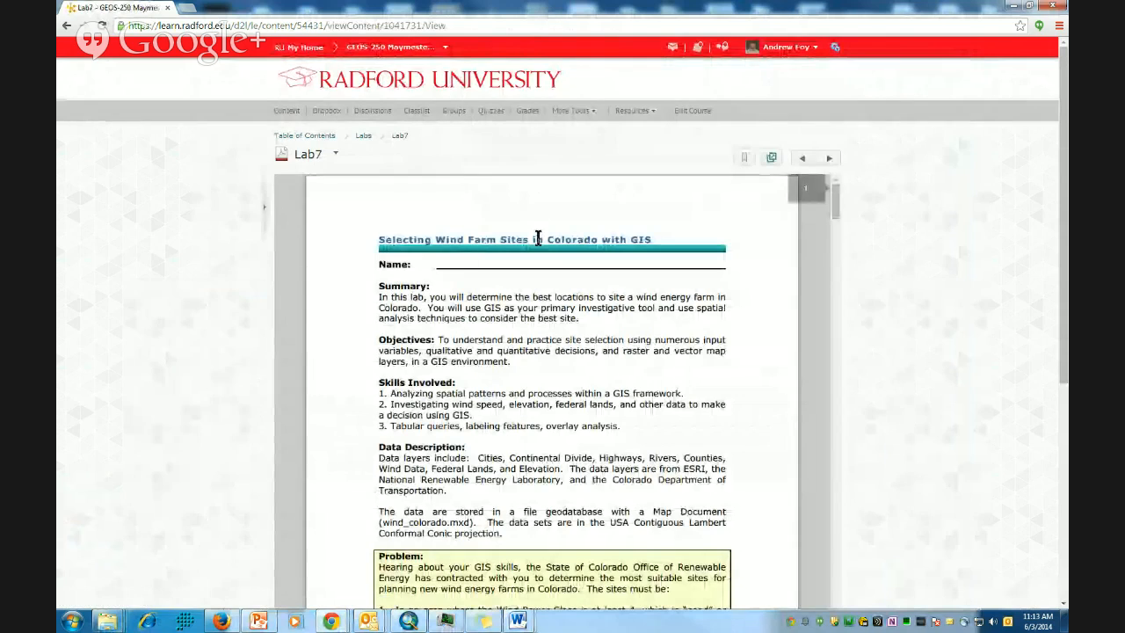
pyautogui.scroll(-2, 826, 429)
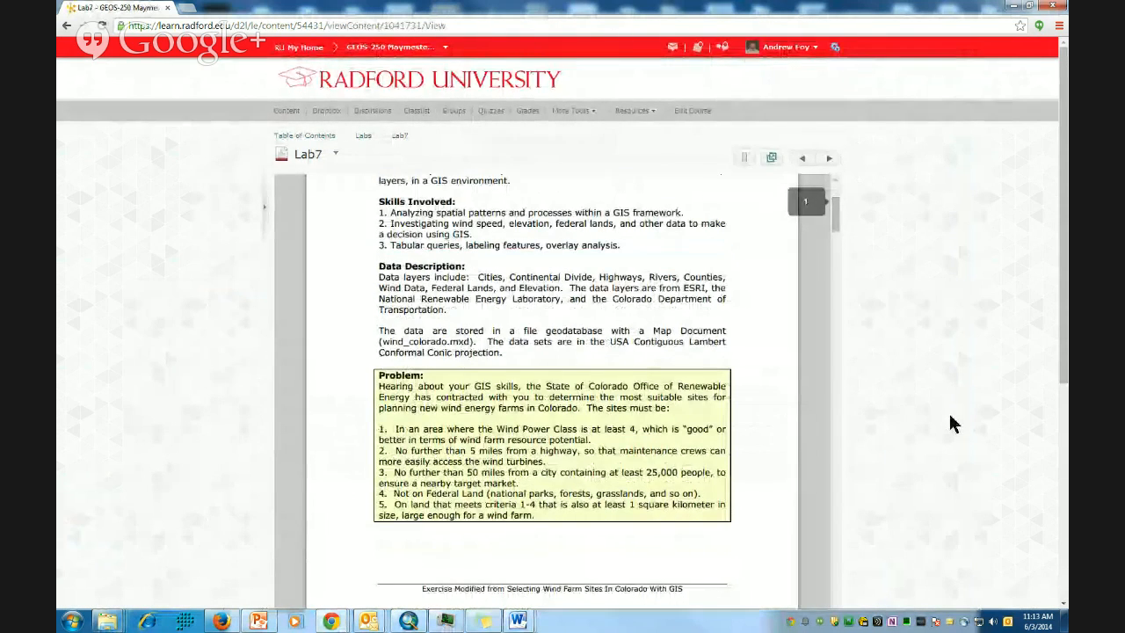
pyautogui.scroll(-3, 949, 422)
# Save the handout as Lab7.pdf in a new folder named Lab7 inside My Documents
pyautogui.click(773, 387)
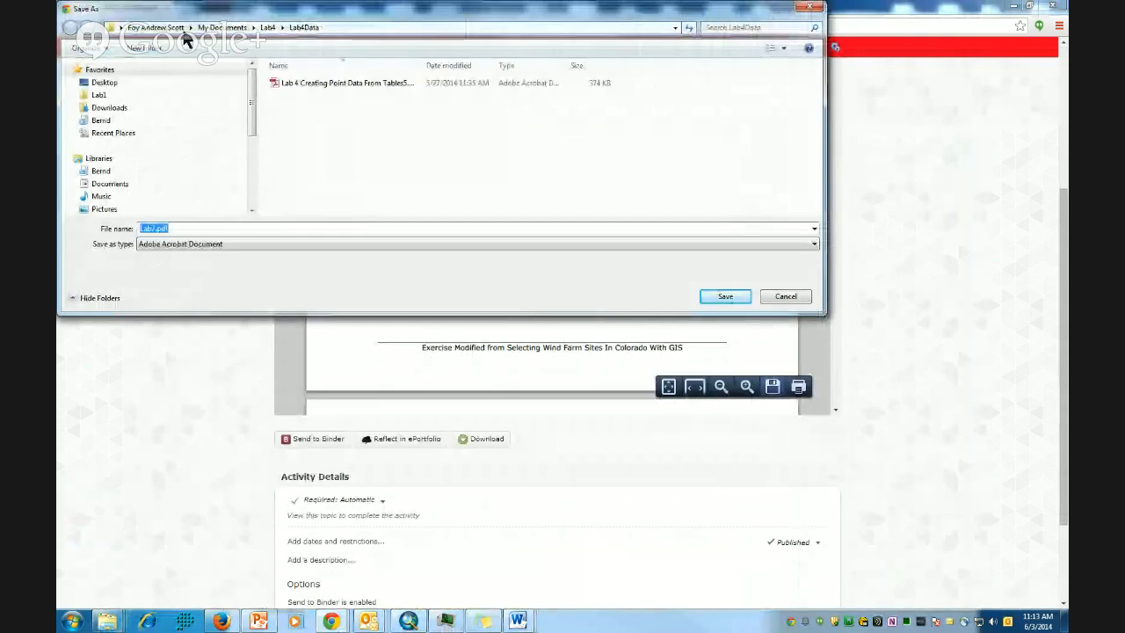
pyautogui.click(227, 29)
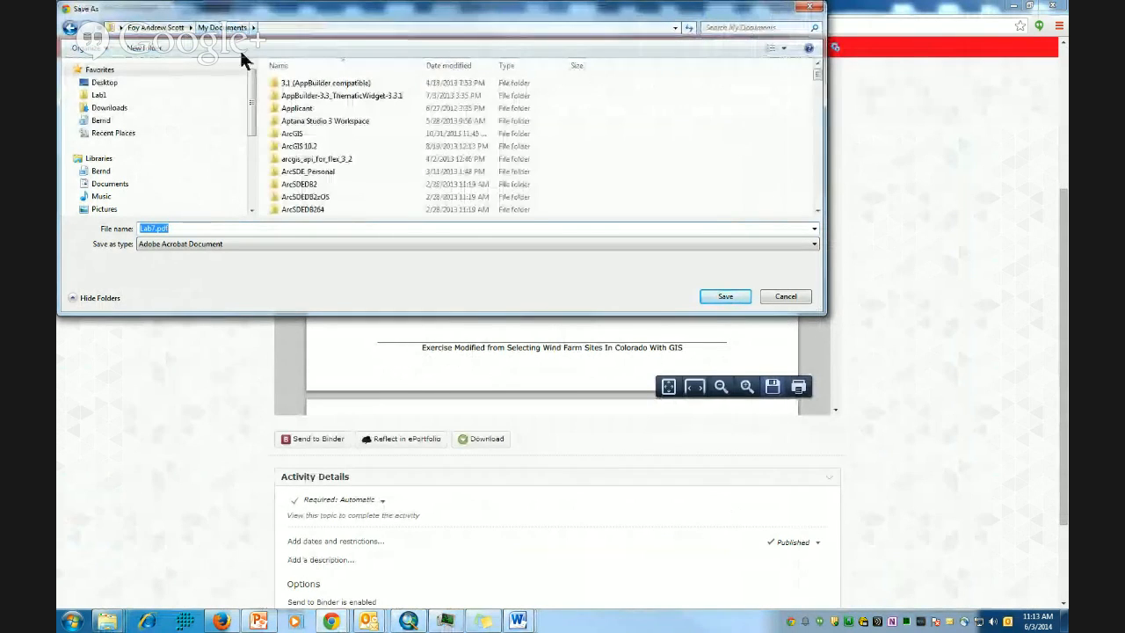
pyautogui.rightClick(695, 146)
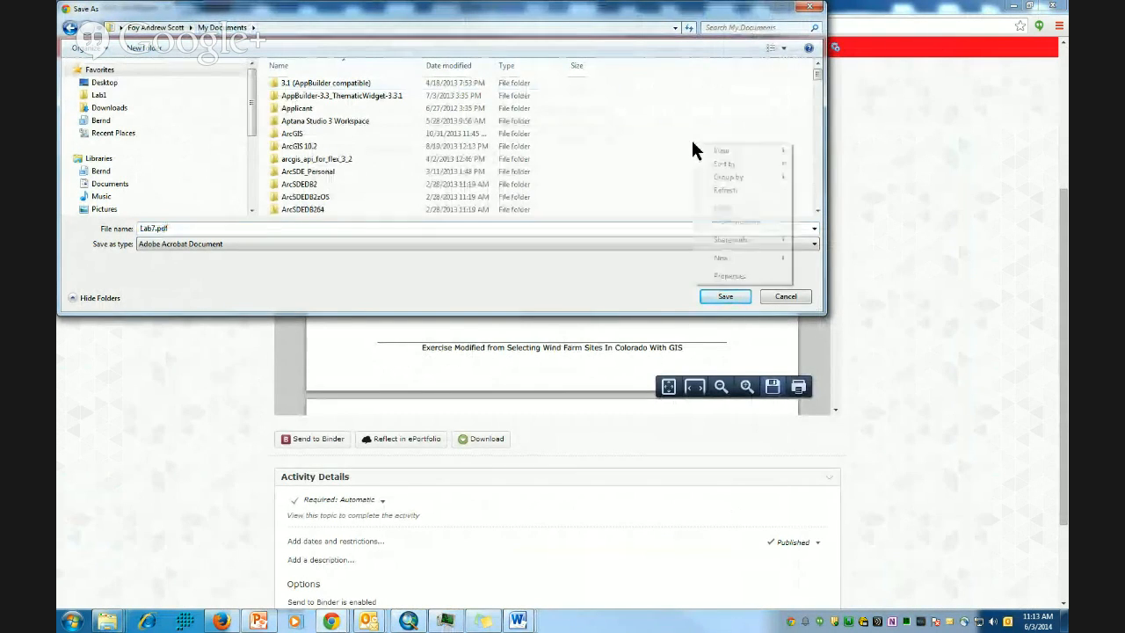
pyautogui.moveTo(765, 259)
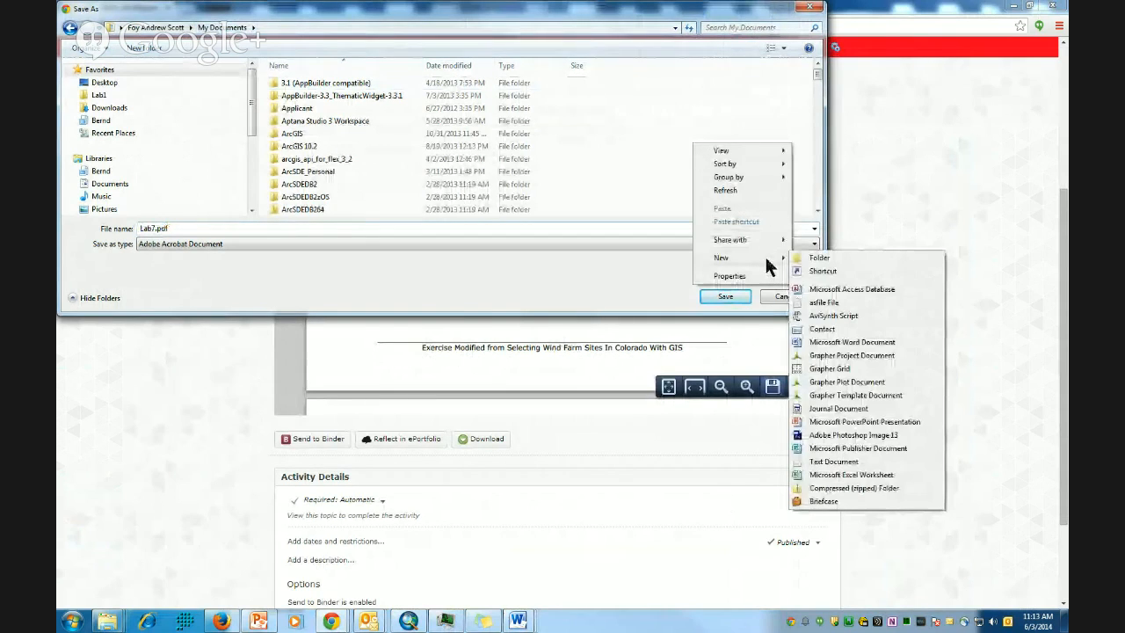
pyautogui.click(842, 258)
pyautogui.write('Lab')
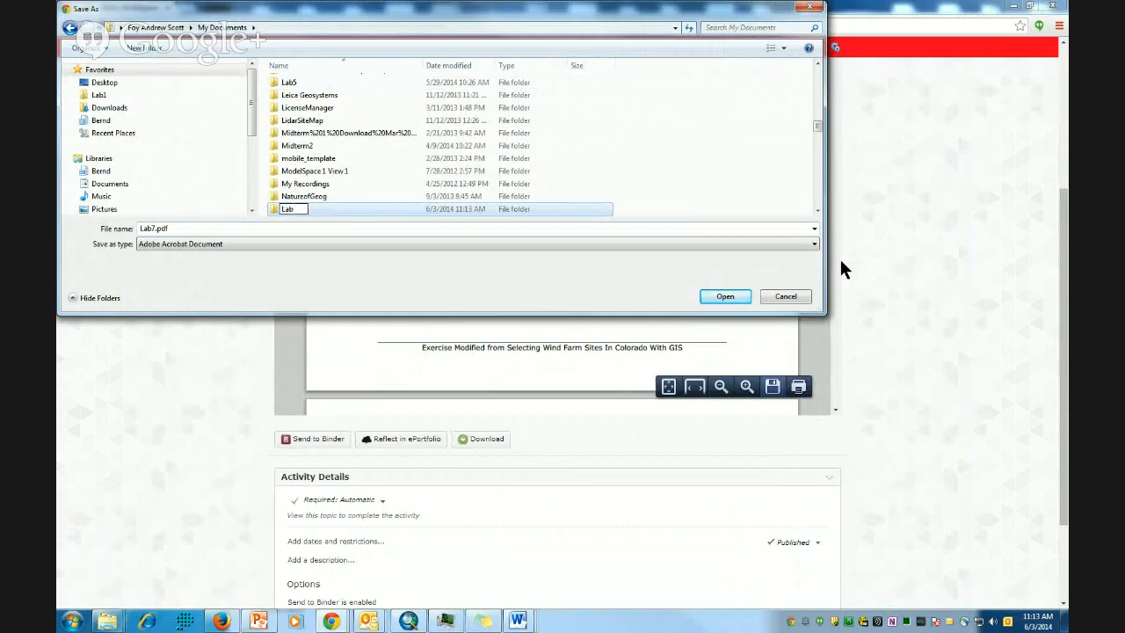
pyautogui.write('7')
pyautogui.press('Return')
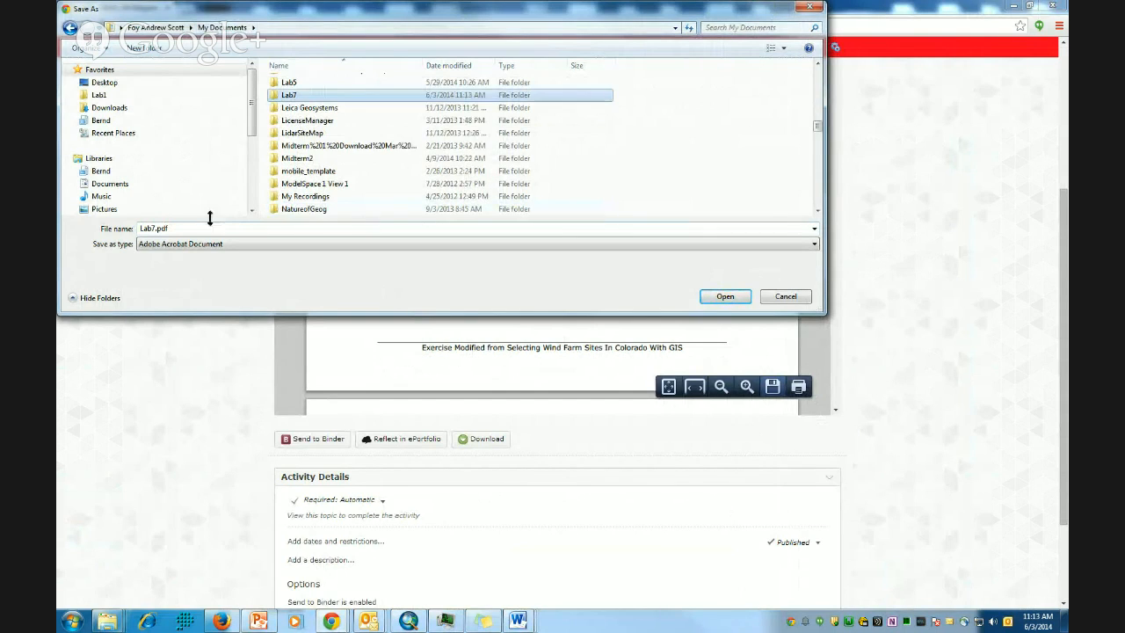
pyautogui.doubleClick(289, 97)
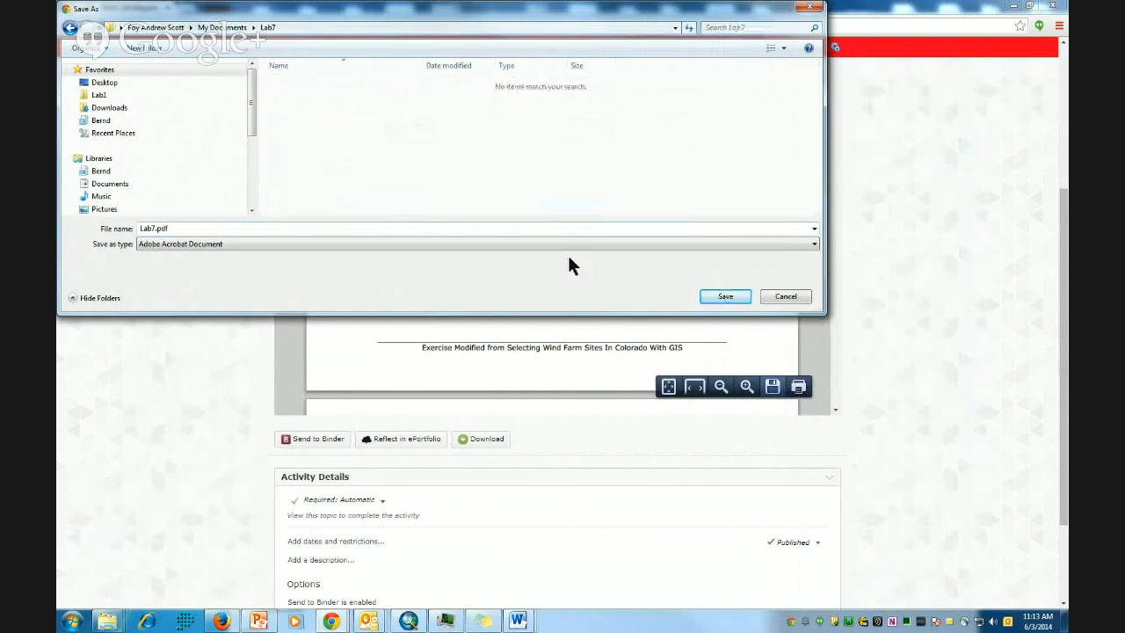
pyautogui.click(724, 298)
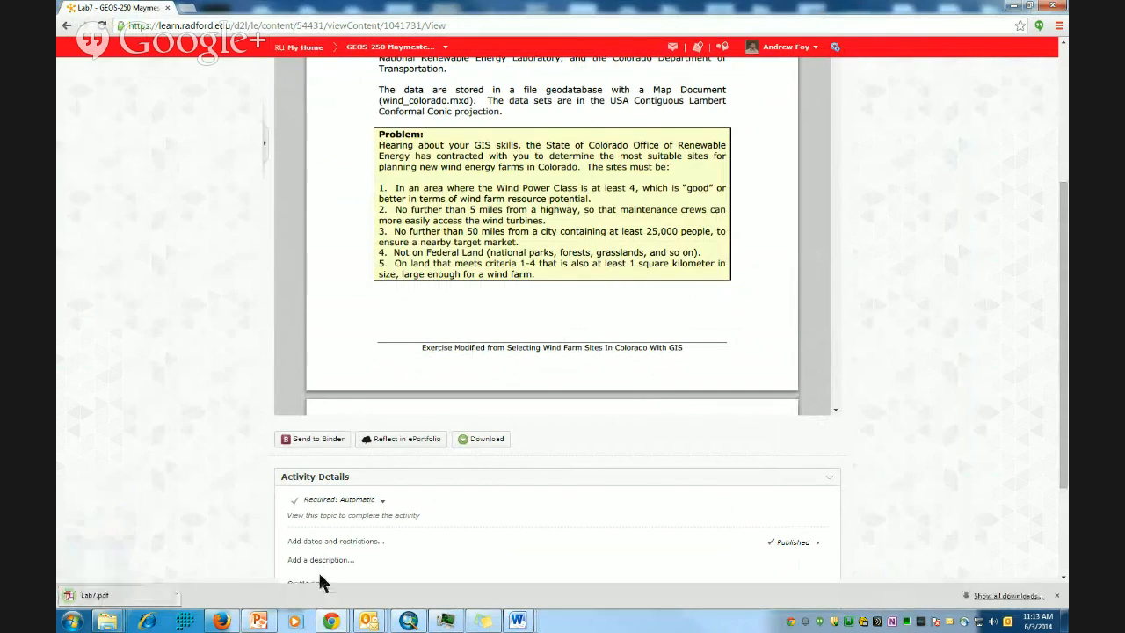
# Minimize the browser and extract all files of wind_colorado.zip into the Lab7 folder in My Documents
pyautogui.click(1013, 7)
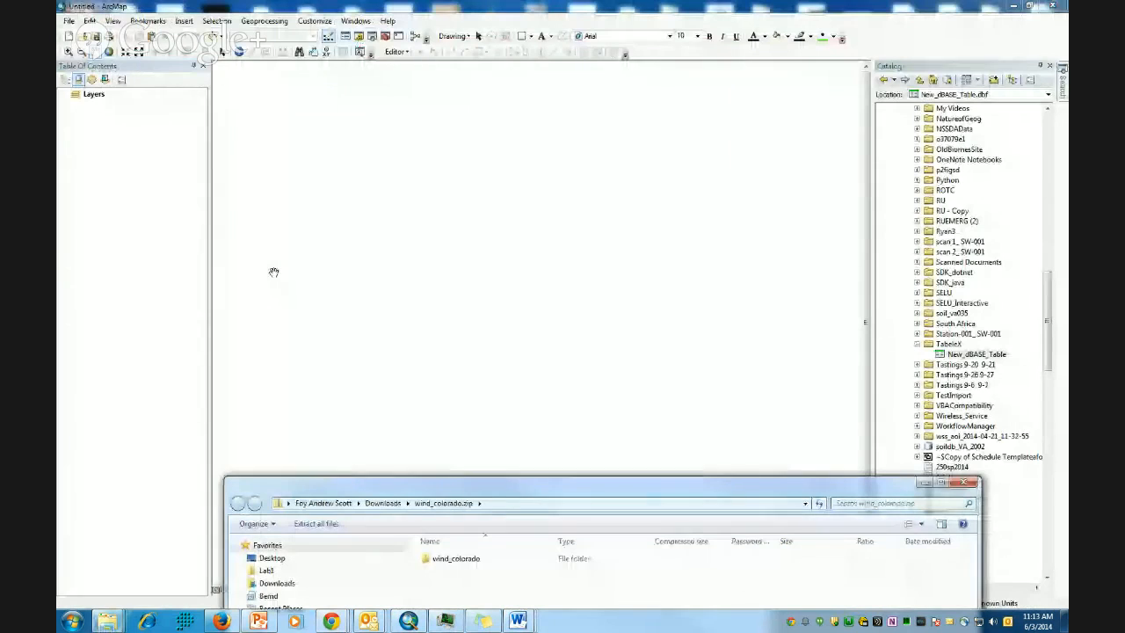
pyautogui.moveTo(460, 495); pyautogui.dragTo(451, 60)
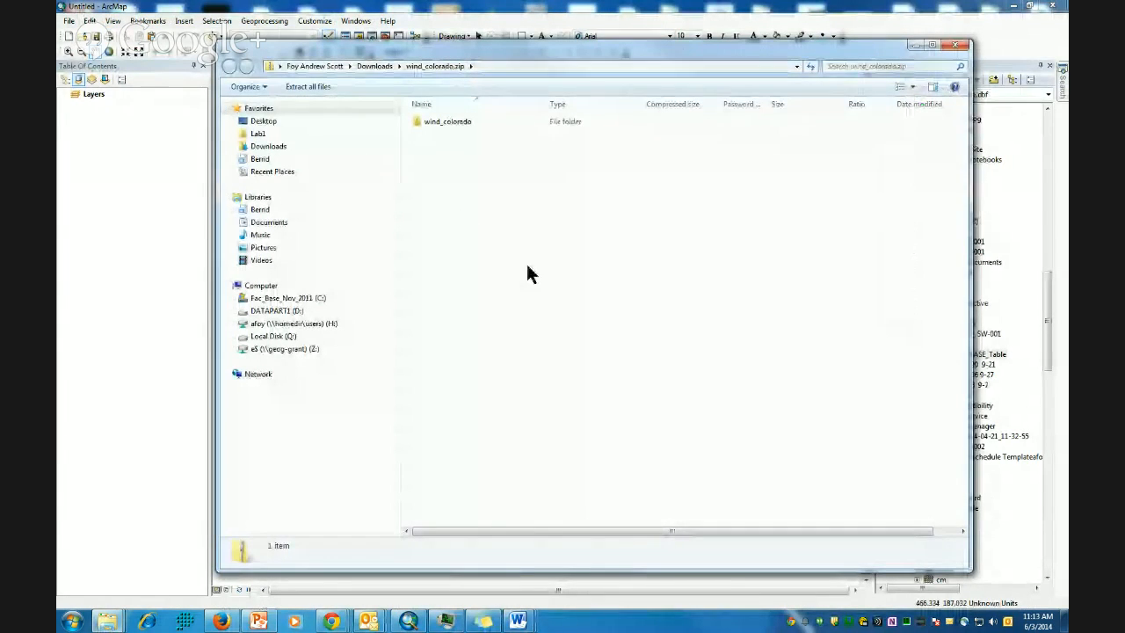
pyautogui.click(307, 87)
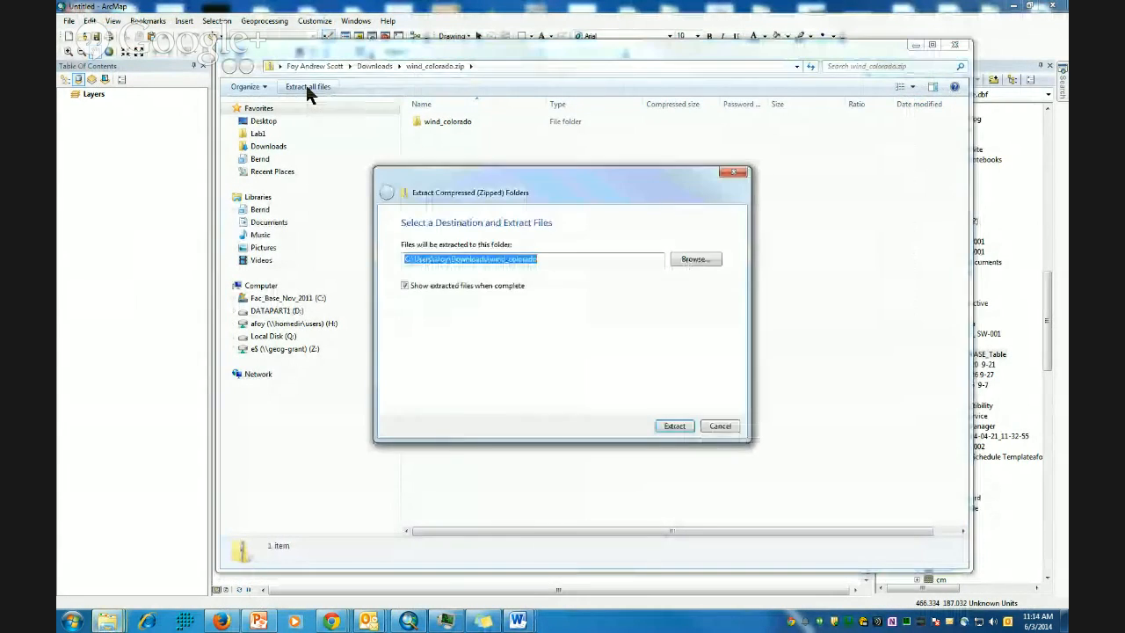
pyautogui.click(675, 256)
pyautogui.doubleClick(501, 281)
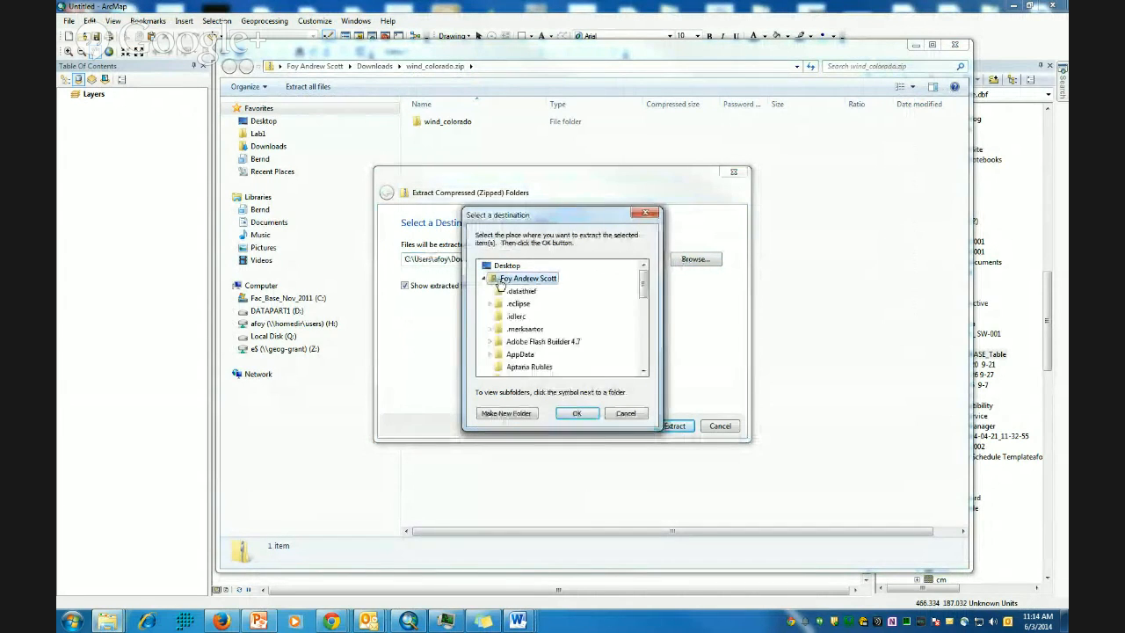
pyautogui.scroll(-3, 554, 345)
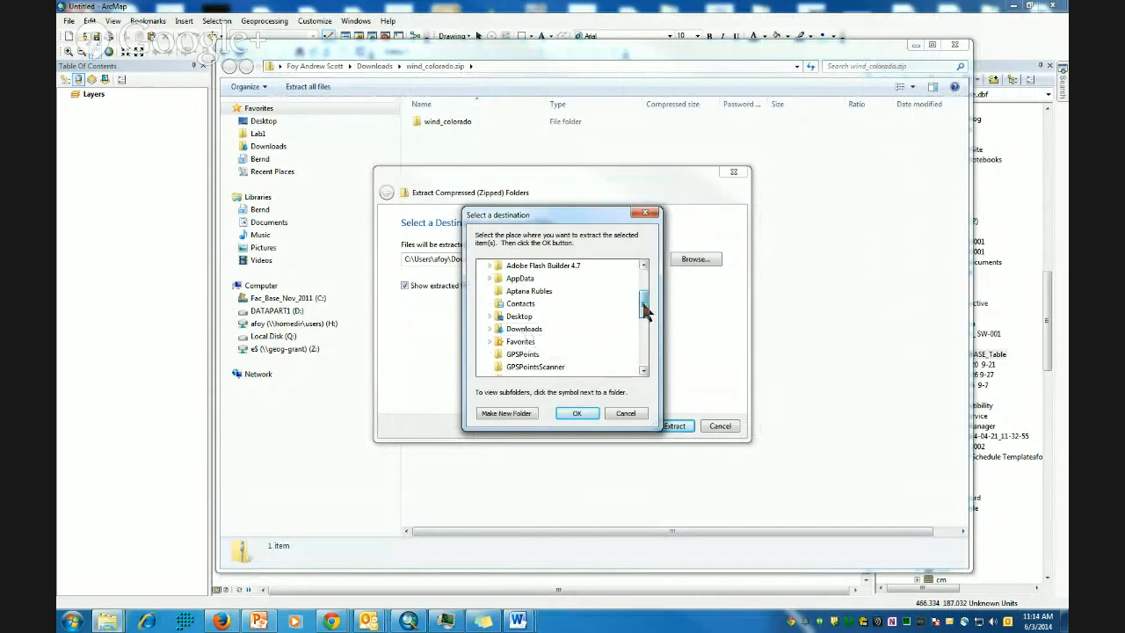
pyautogui.moveTo(643, 297); pyautogui.dragTo(643, 318)
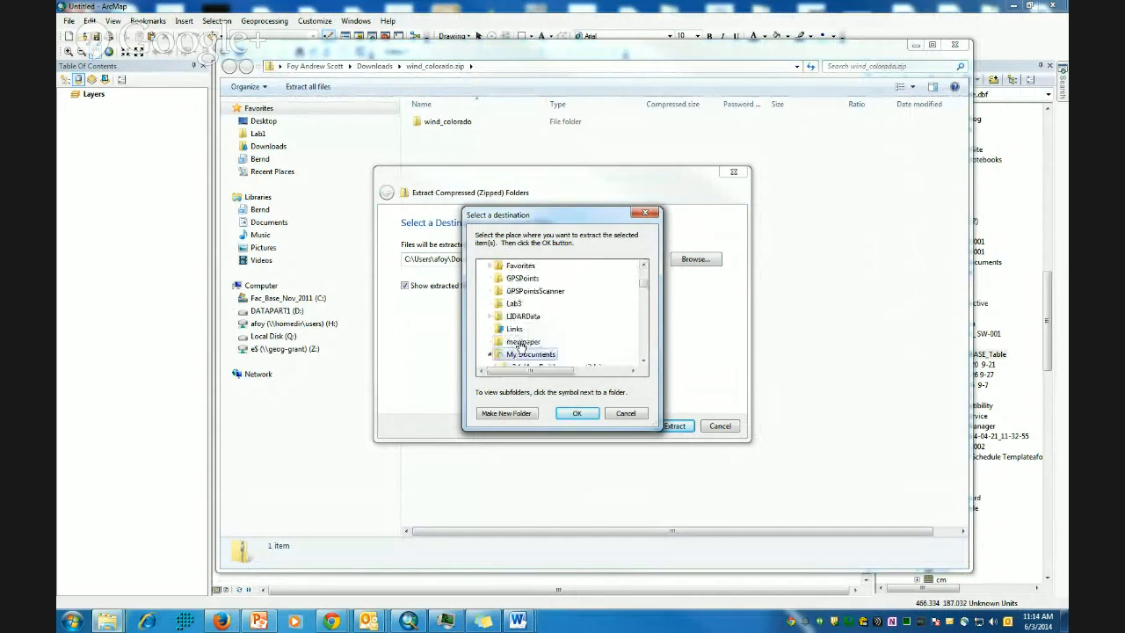
pyautogui.doubleClick(520, 341)
pyautogui.scroll(-2, 561, 336)
pyautogui.scroll(-10, 565, 341)
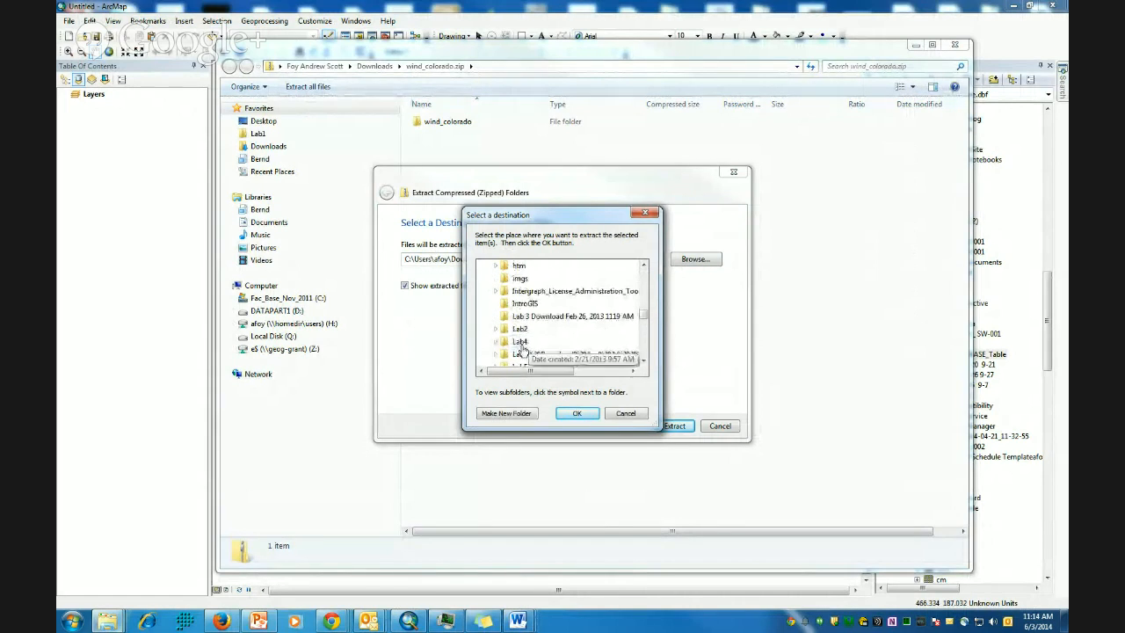
pyautogui.scroll(-3, 567, 341)
pyautogui.click(527, 341)
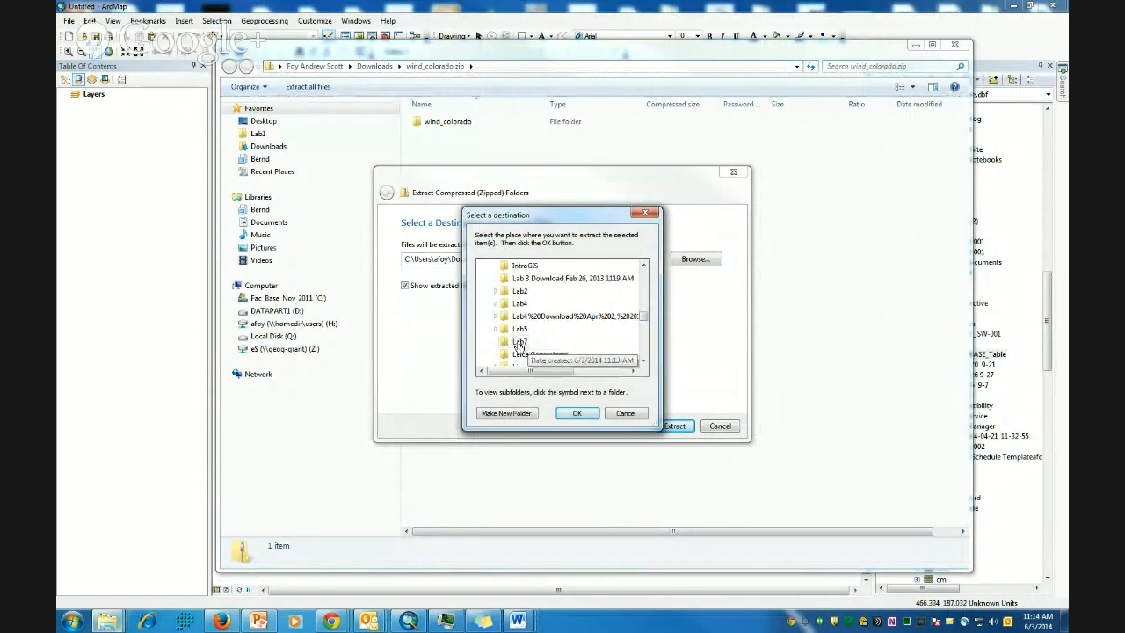
pyautogui.click(572, 413)
pyautogui.click(668, 426)
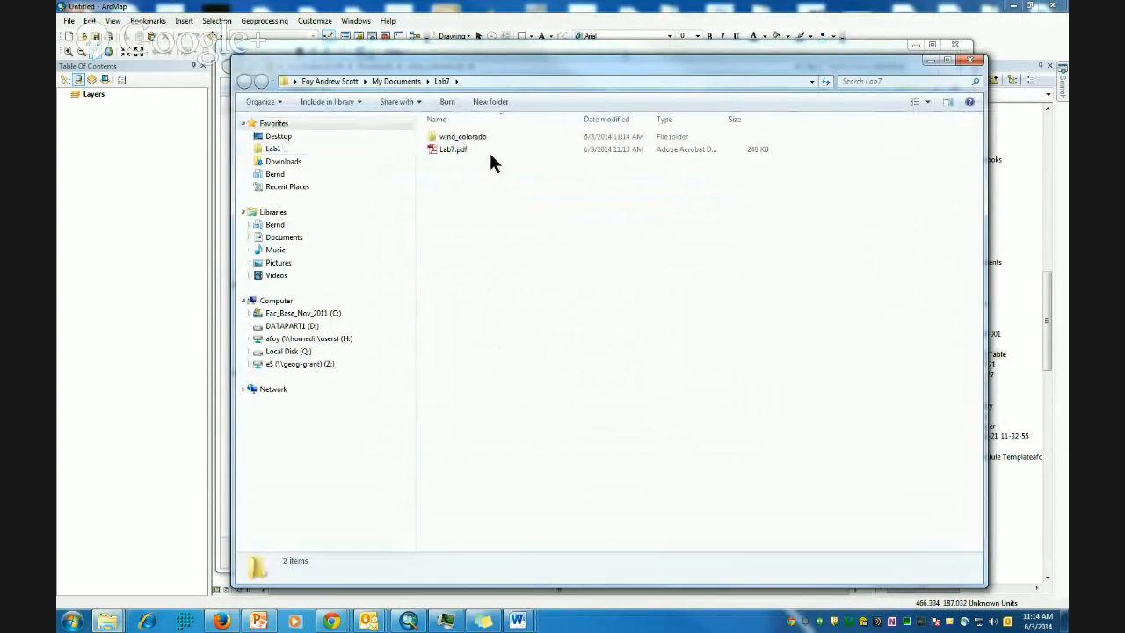
# Check the contents of the extracted wind_colorado folder and close both file windows
pyautogui.doubleClick(456, 137)
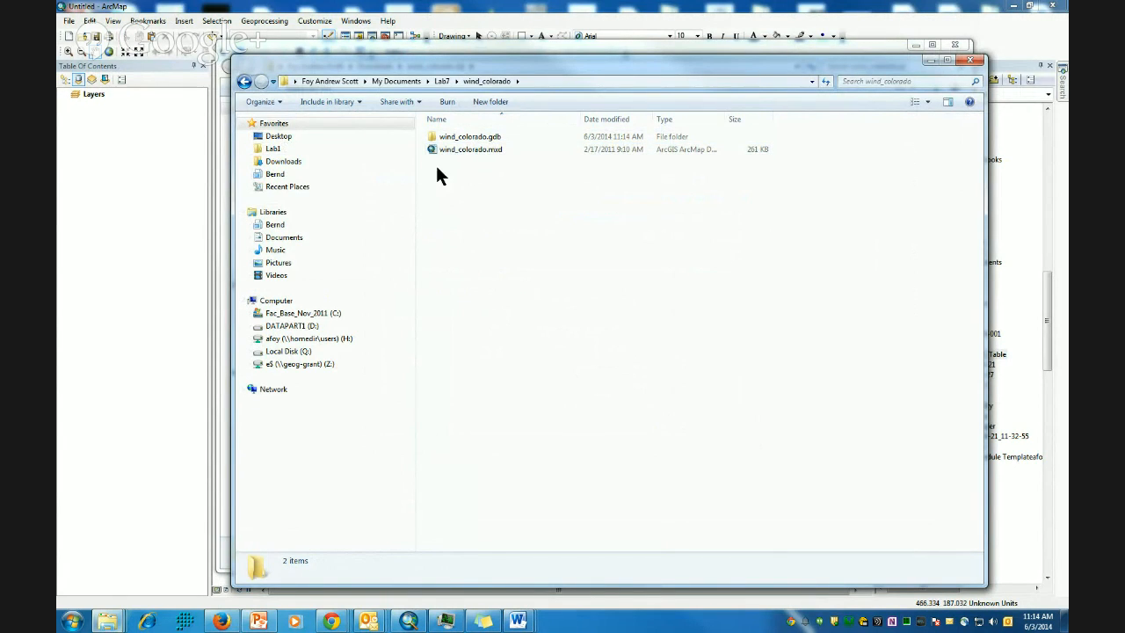
pyautogui.click(970, 60)
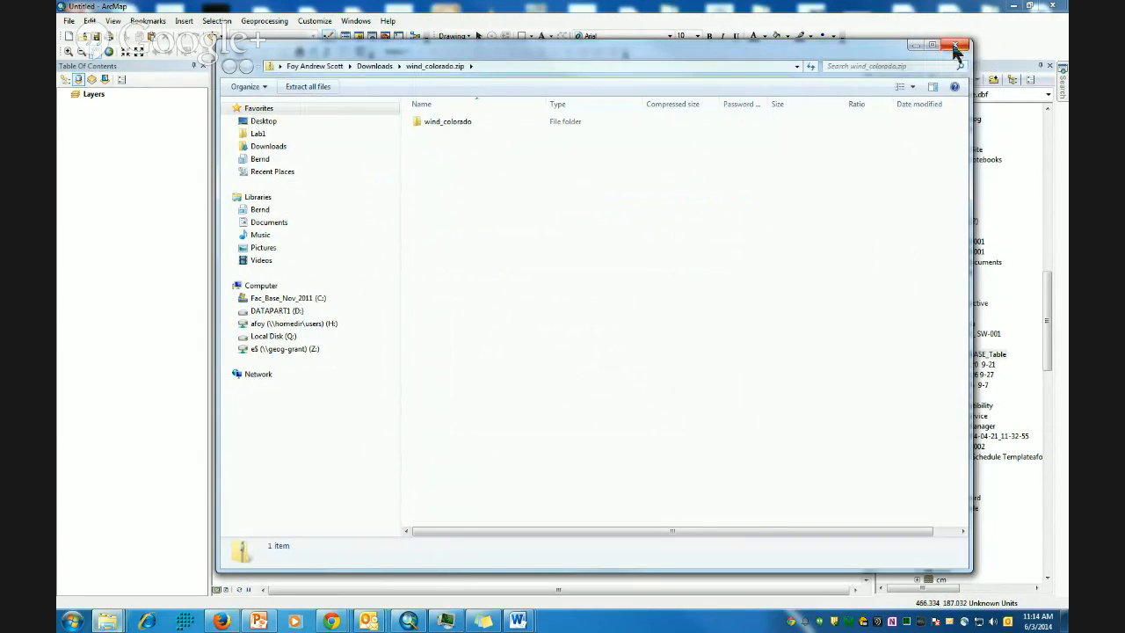
pyautogui.click(955, 47)
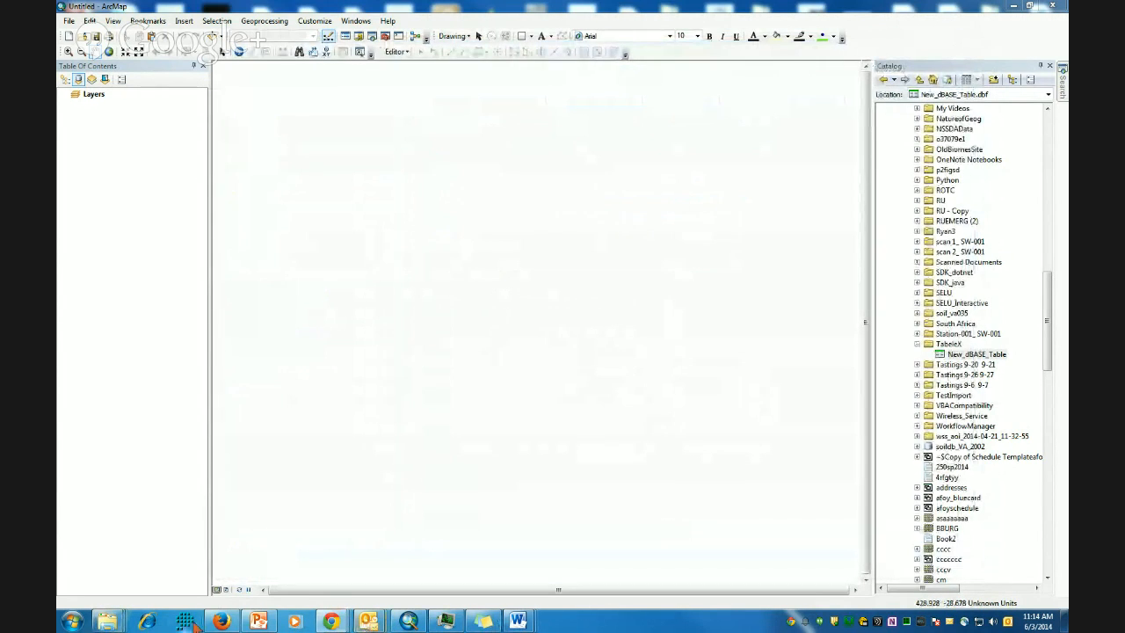
# Open Lab7.pdf from the Lab7 folder in the Documents library and move its window to the screen's upper edge
pyautogui.moveTo(107, 620)
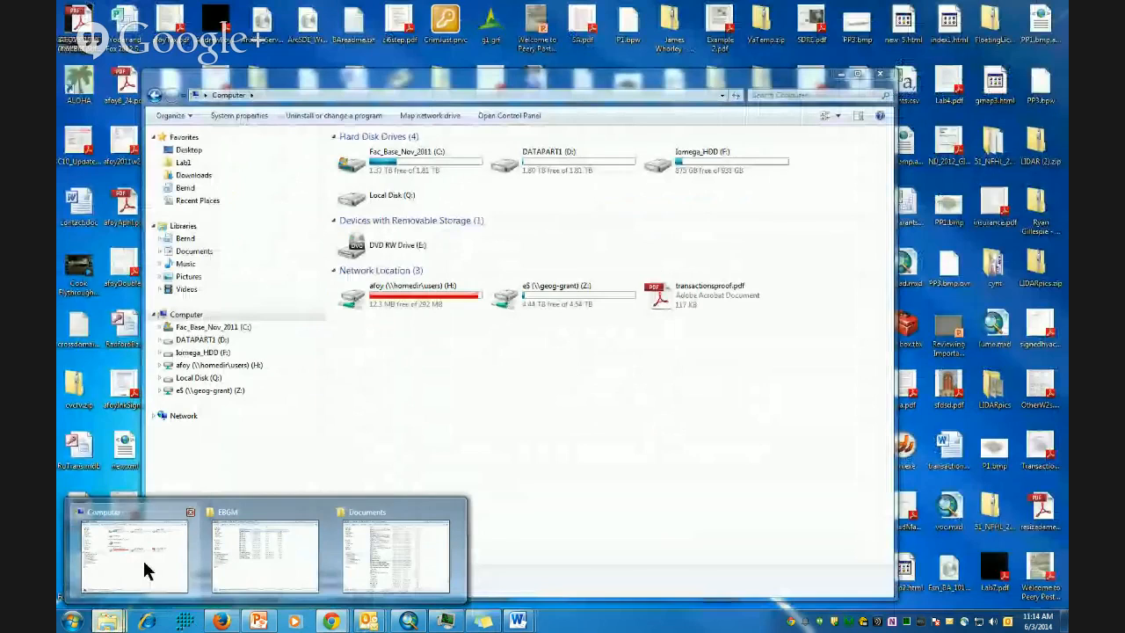
pyautogui.click(145, 569)
pyautogui.click(193, 252)
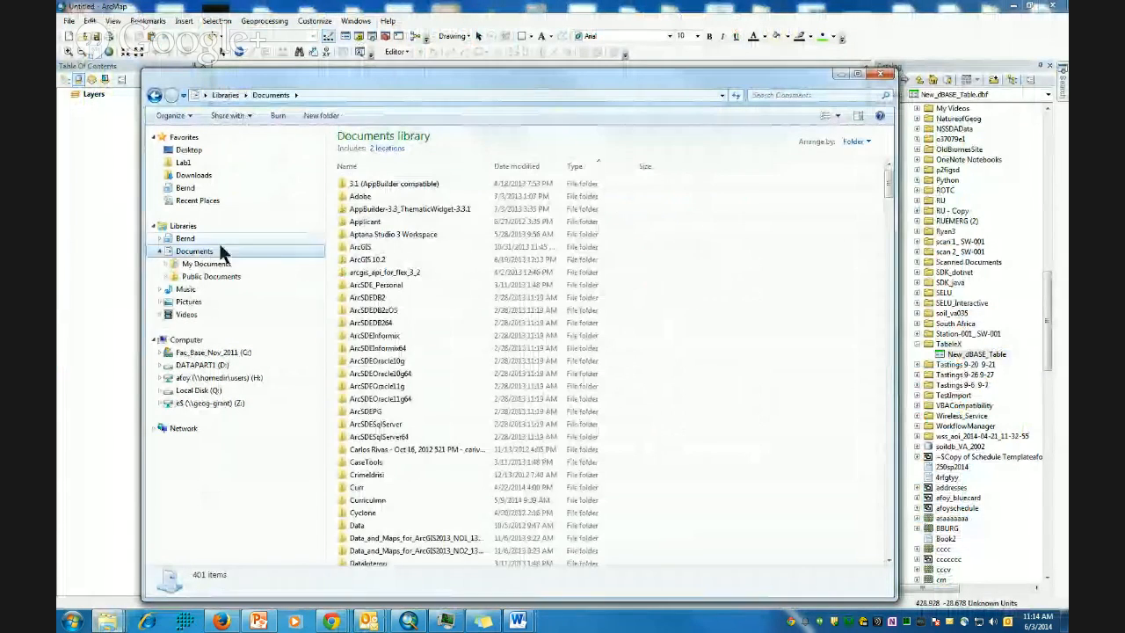
pyautogui.write('lab')
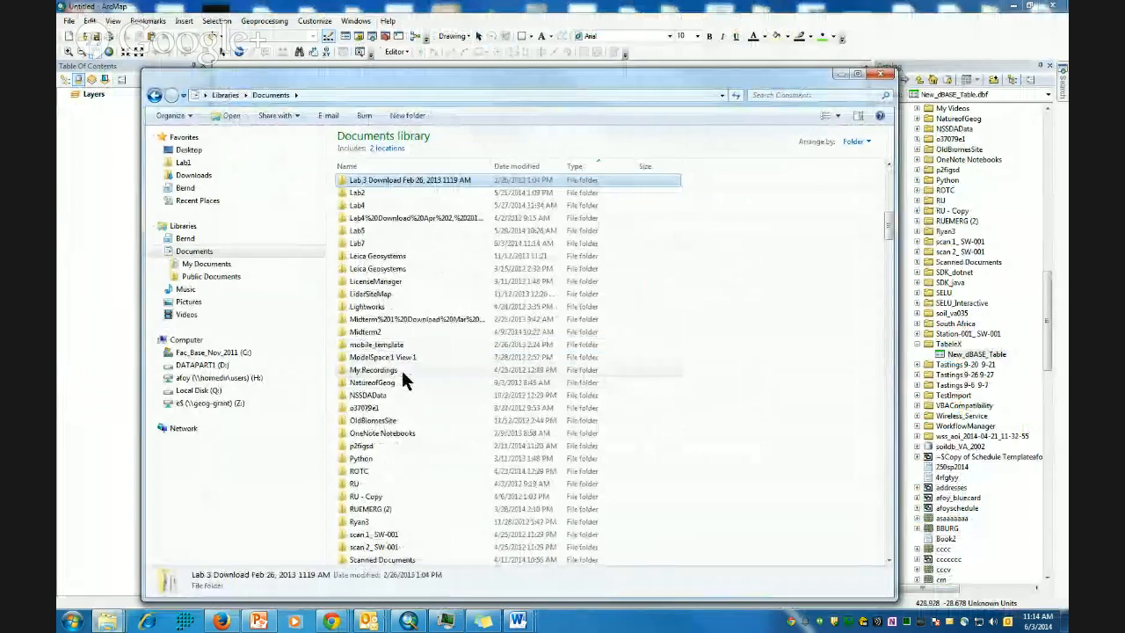
pyautogui.doubleClick(356, 243)
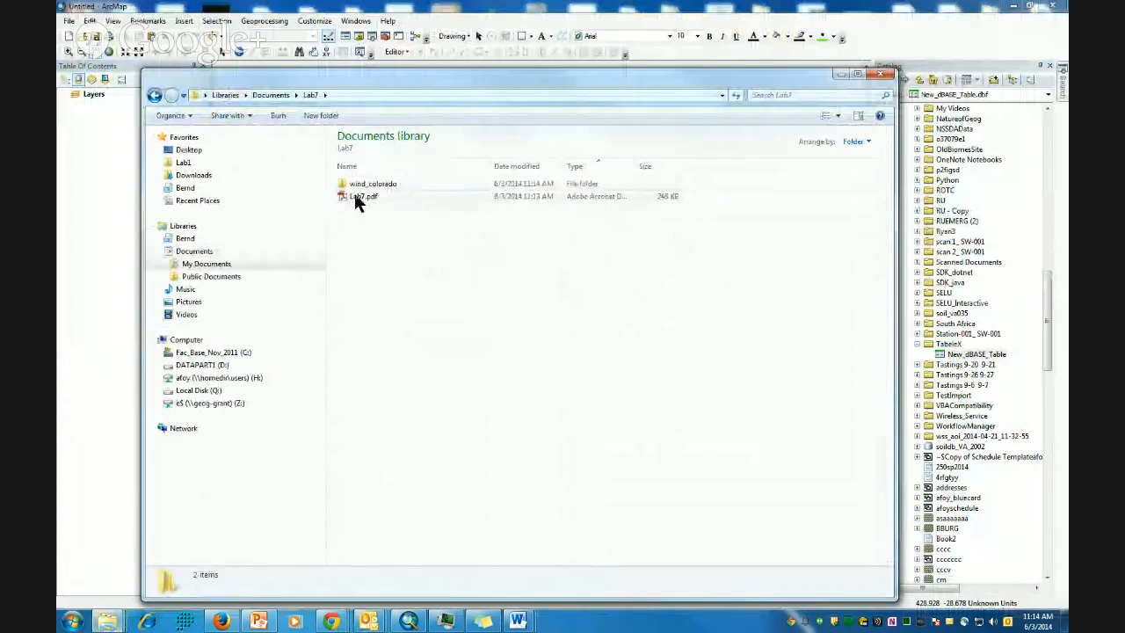
pyautogui.doubleClick(359, 196)
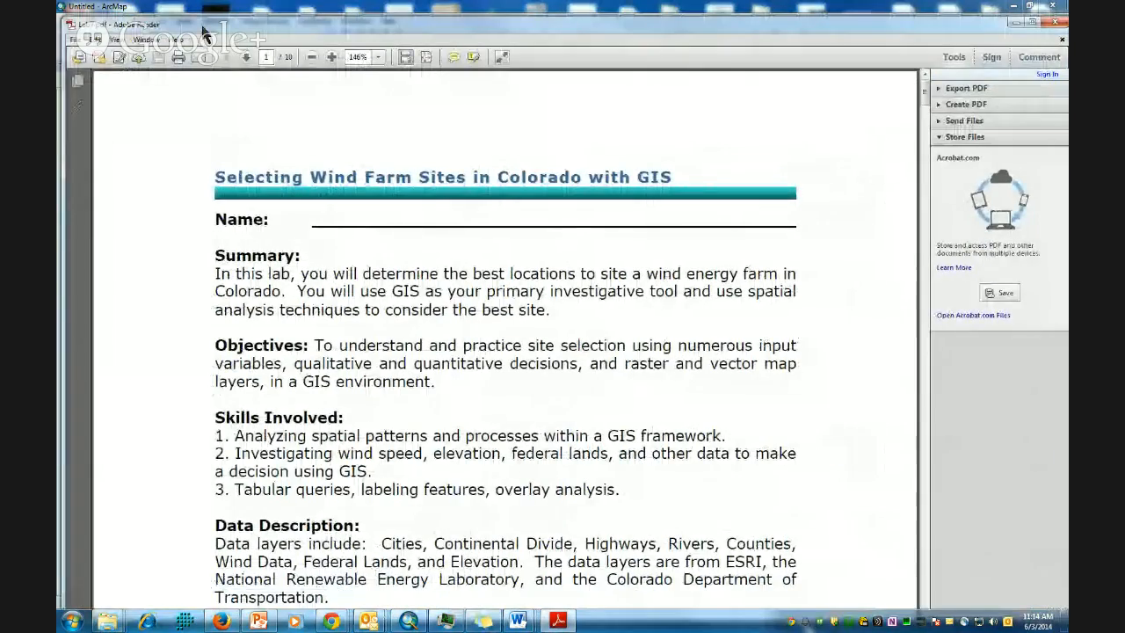
pyautogui.moveTo(380, 27); pyautogui.dragTo(390, 10)
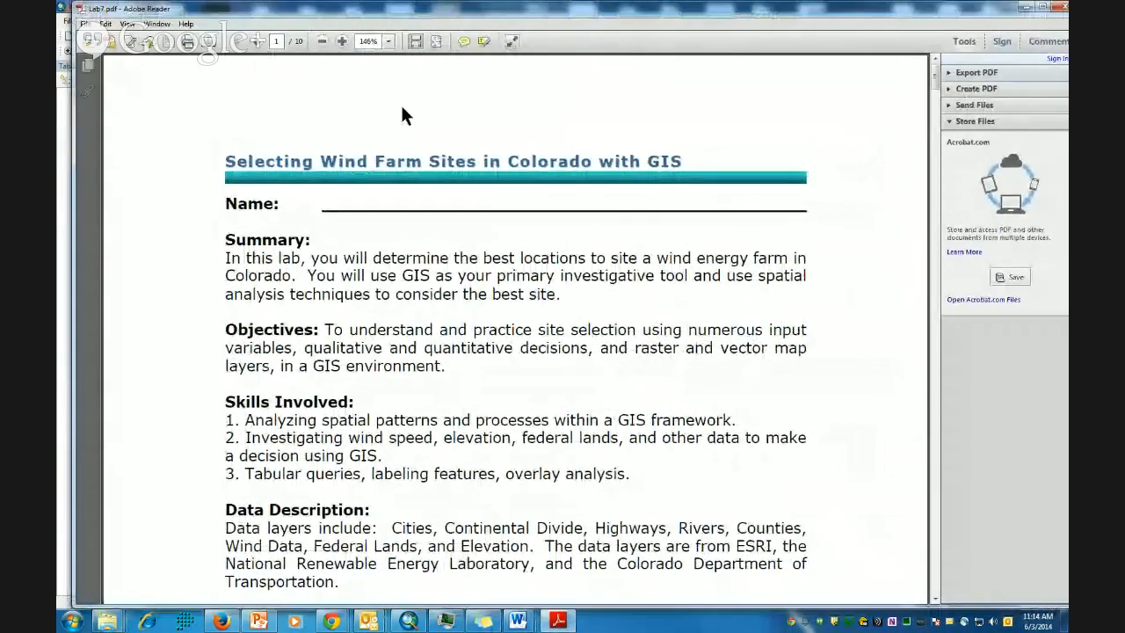
# Read the Lab 7 handout from its summary through the wind farm site criteria, and put away the handout and Lab7 folder windows
pyautogui.scroll(-2, 510, 252)
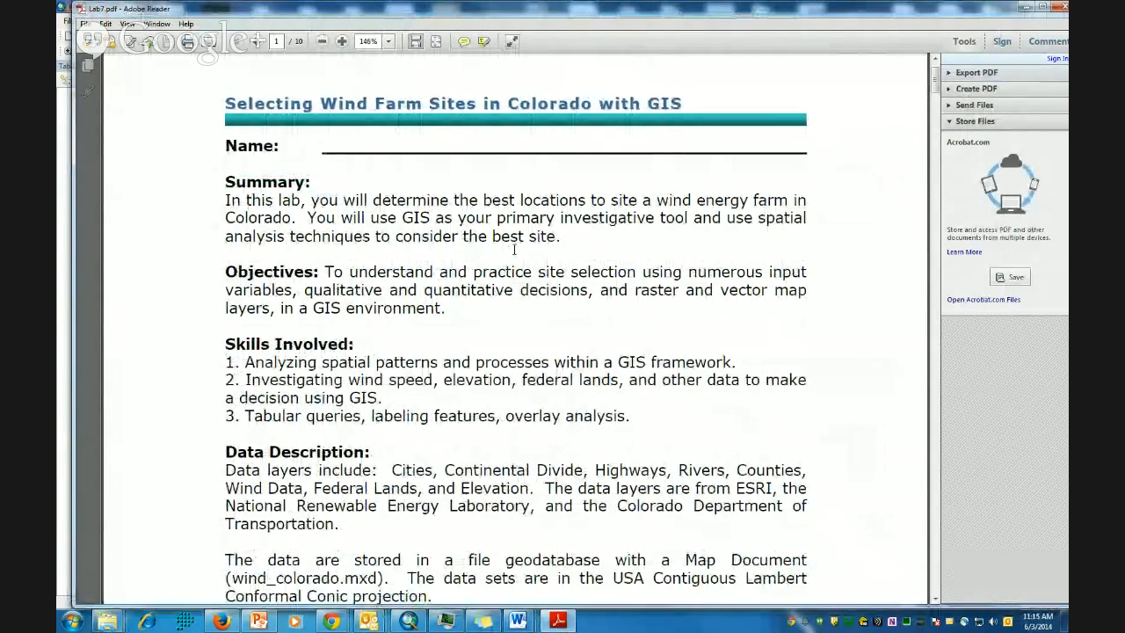
pyautogui.scroll(-2, 516, 255)
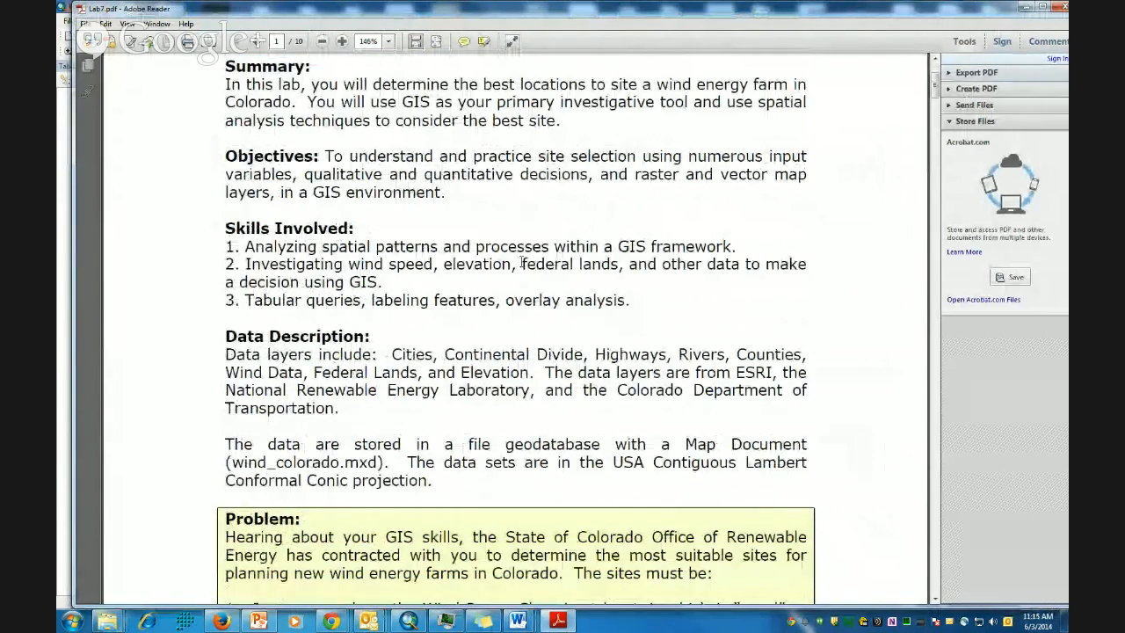
pyautogui.scroll(-3, 522, 261)
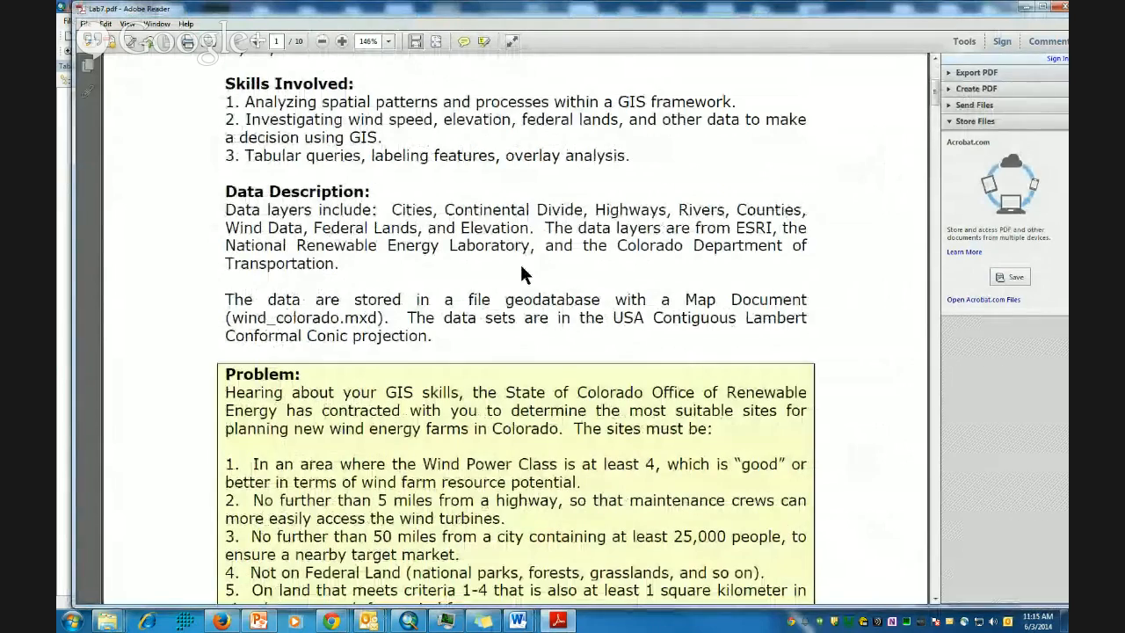
pyautogui.scroll(-2, 525, 275)
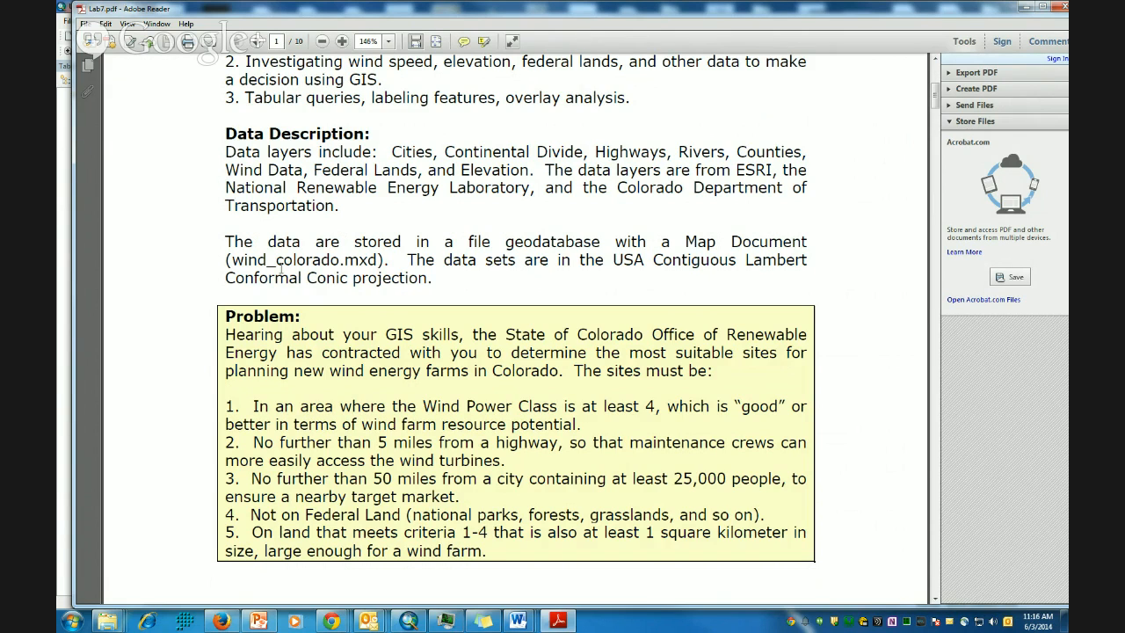
pyautogui.click(1025, 14)
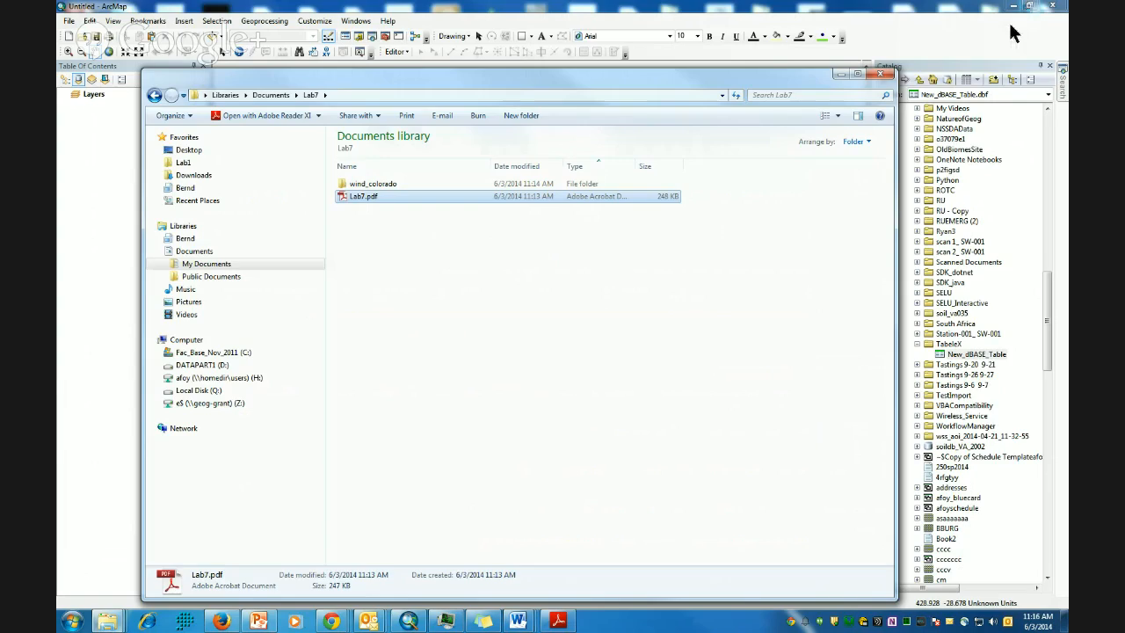
pyautogui.click(883, 72)
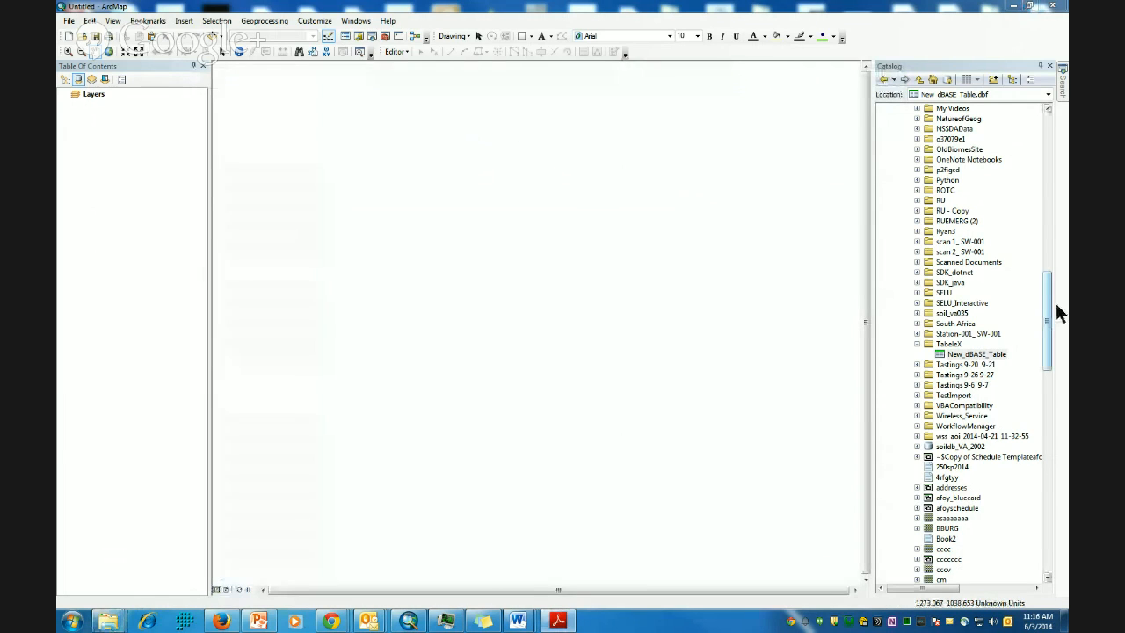
# Refresh the Documents folder in the Catalog tree
pyautogui.moveTo(1047, 319); pyautogui.dragTo(1038, 156)
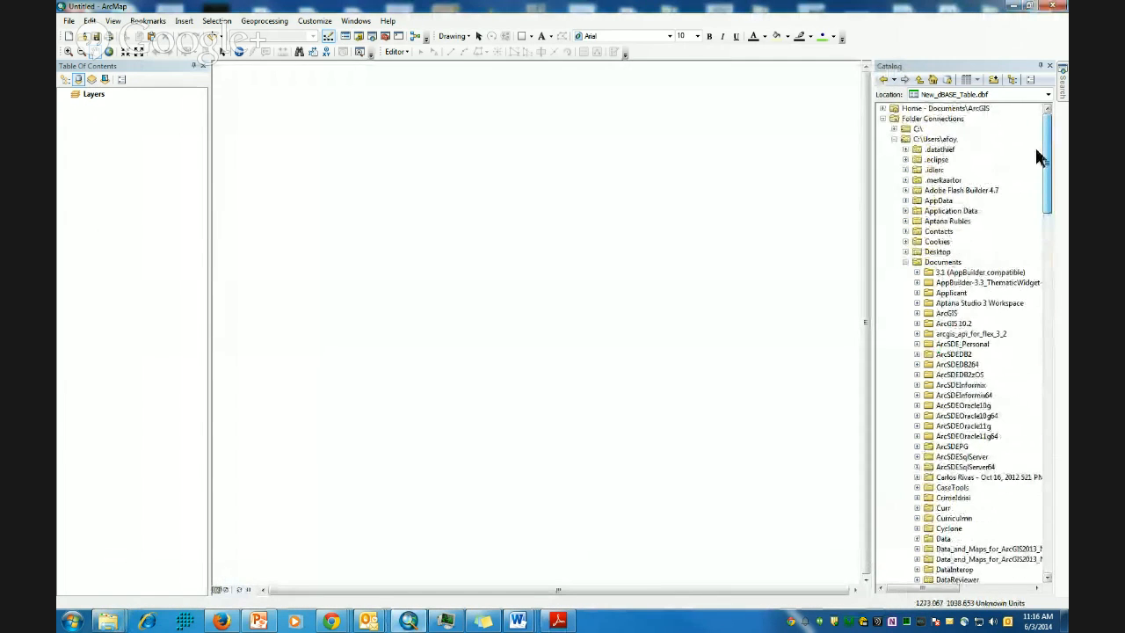
pyautogui.rightClick(934, 262)
pyautogui.click(974, 316)
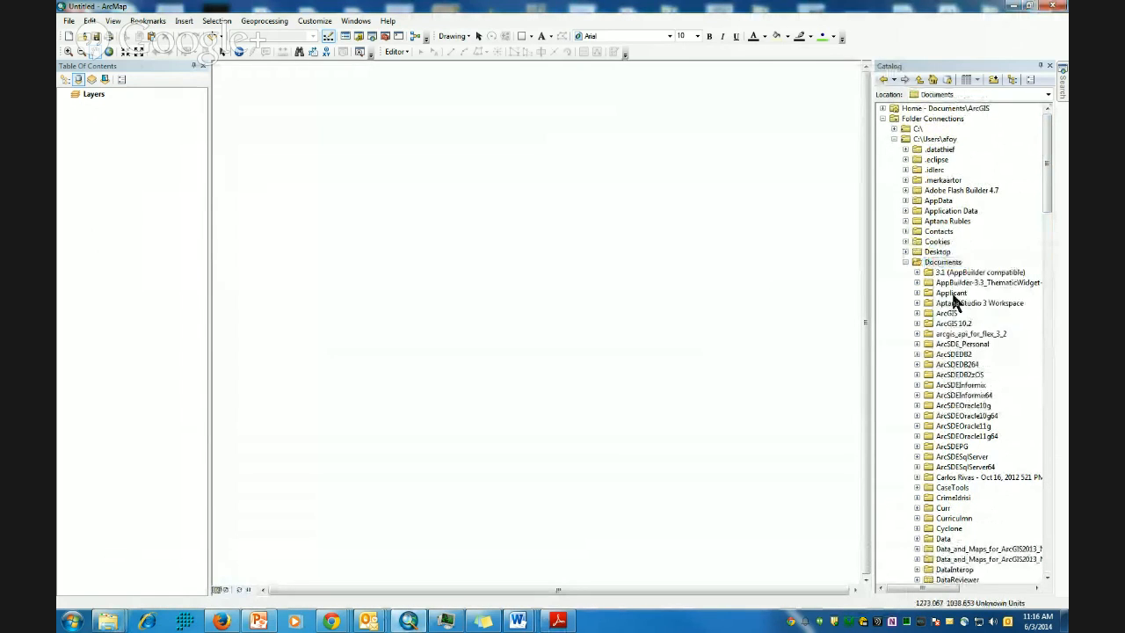
# Expand the Lab7 folder down to the wind_colorado geodatabase's feature classes and open the wind_colorado map document
pyautogui.scroll(-9, 957, 317)
pyautogui.scroll(-3, 955, 318)
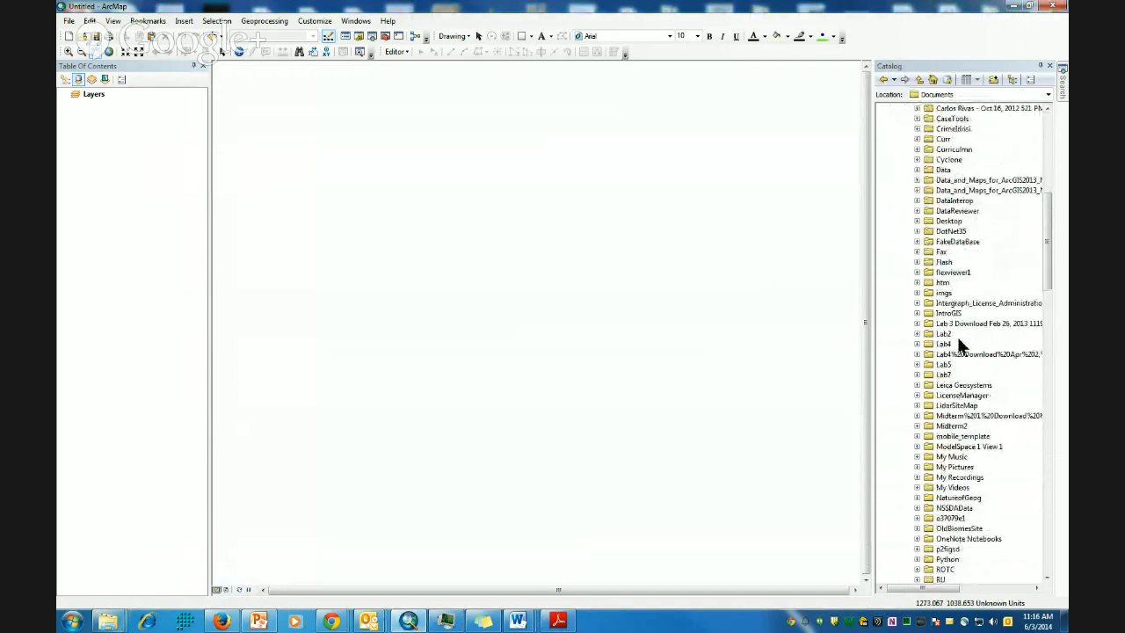
pyautogui.click(917, 374)
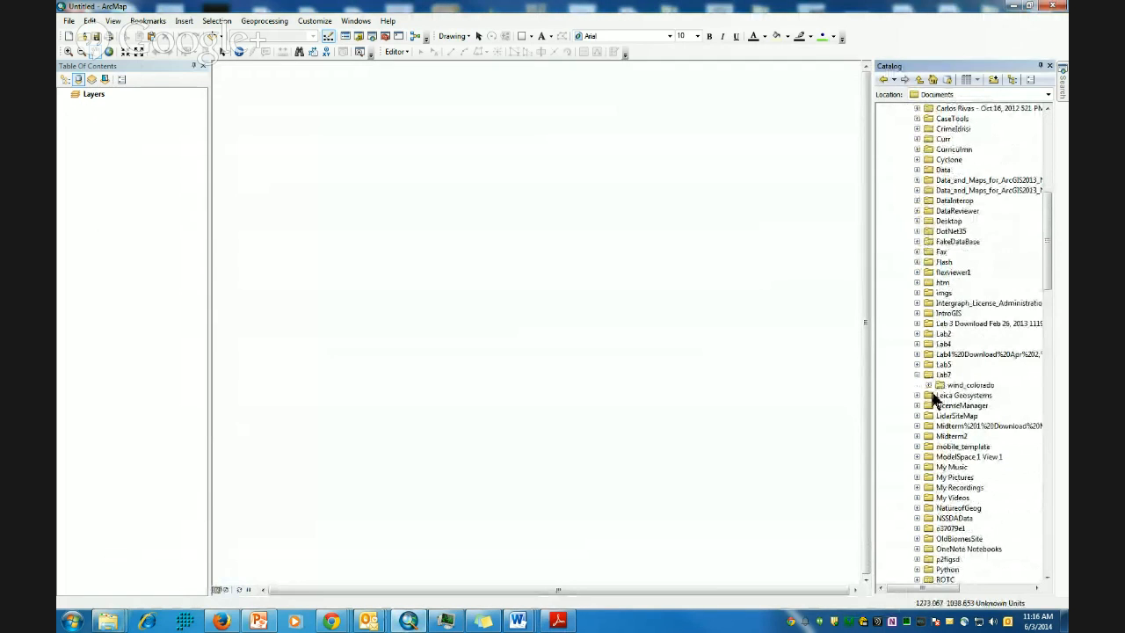
pyautogui.click(929, 385)
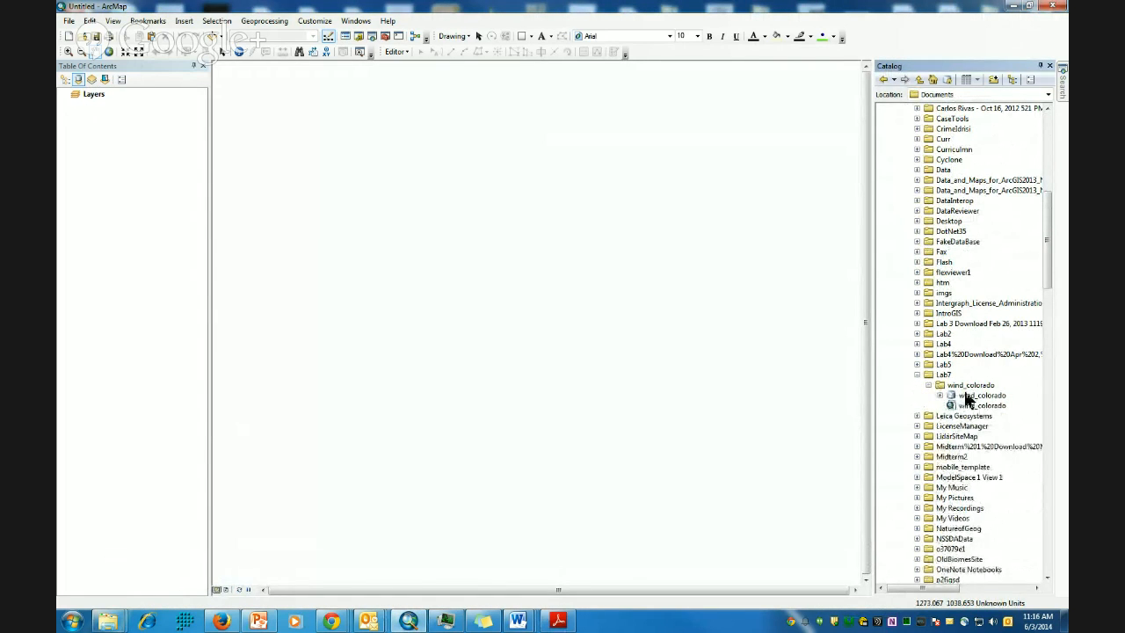
pyautogui.click(940, 396)
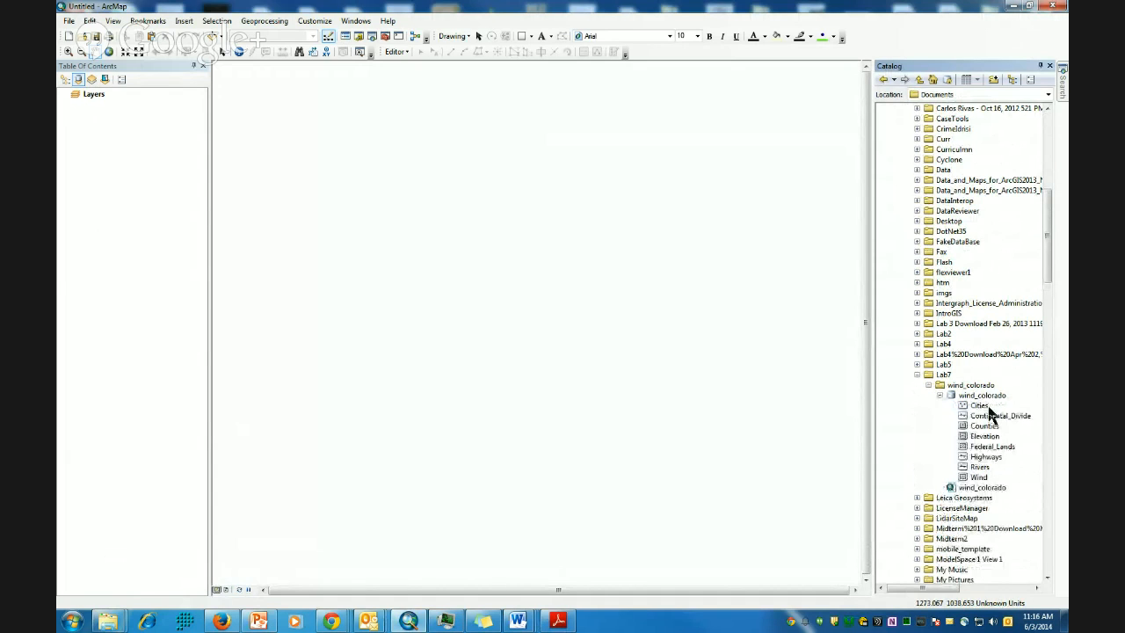
pyautogui.click(983, 489)
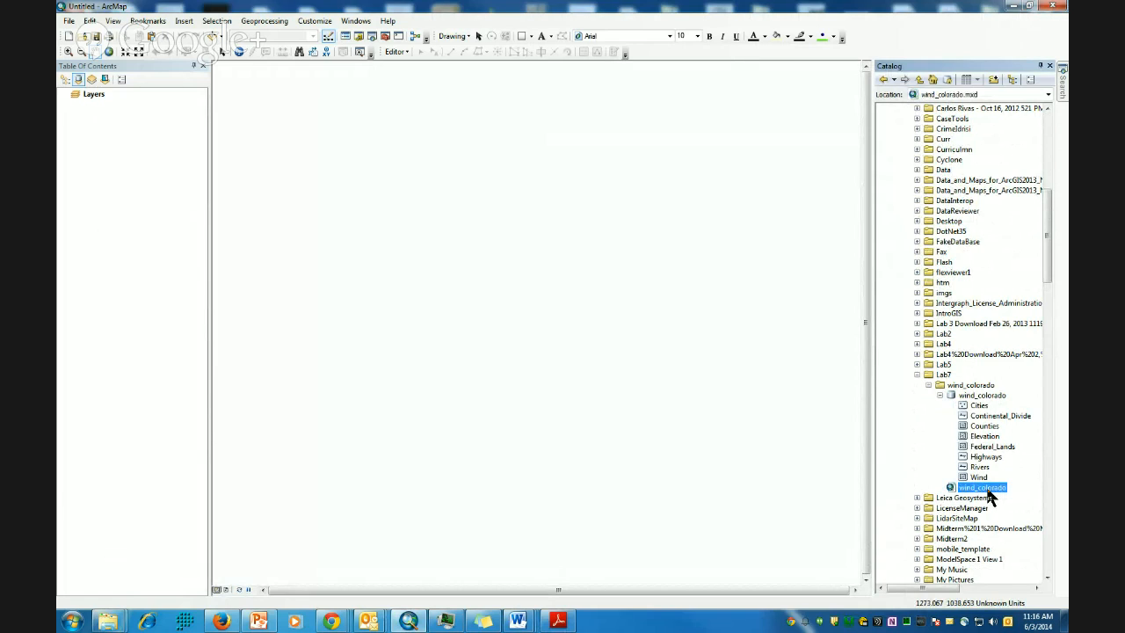
pyautogui.moveTo(992, 495); pyautogui.dragTo(502, 297)
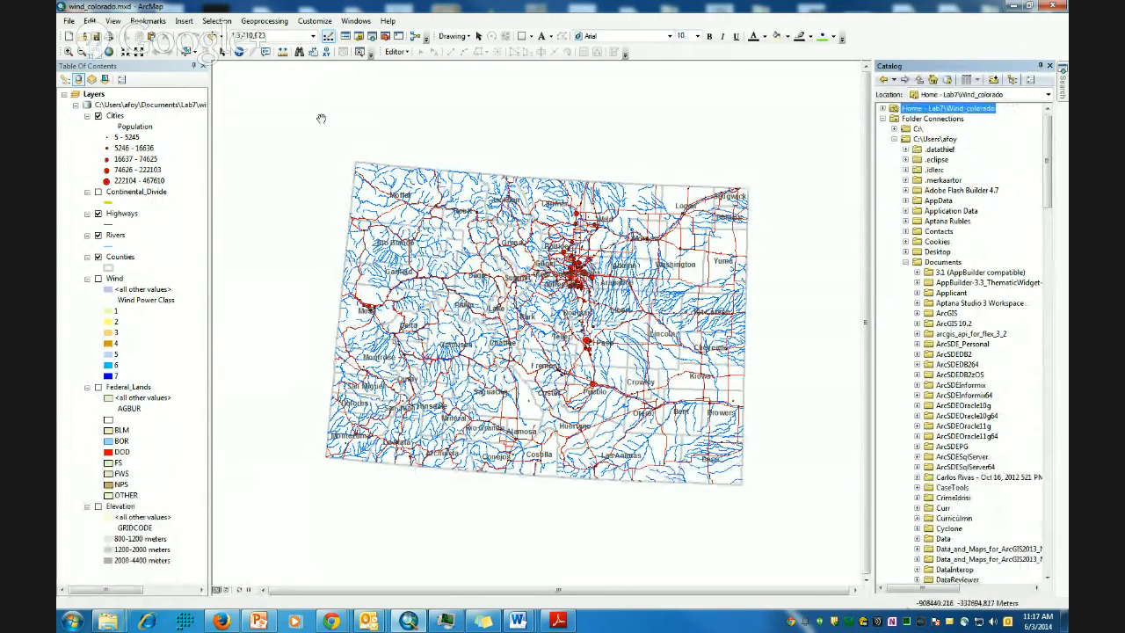
# Check the Cities layer's source properties and where its data source can be set, leaving both dialogs without changes
pyautogui.rightClick(118, 122)
pyautogui.click(180, 366)
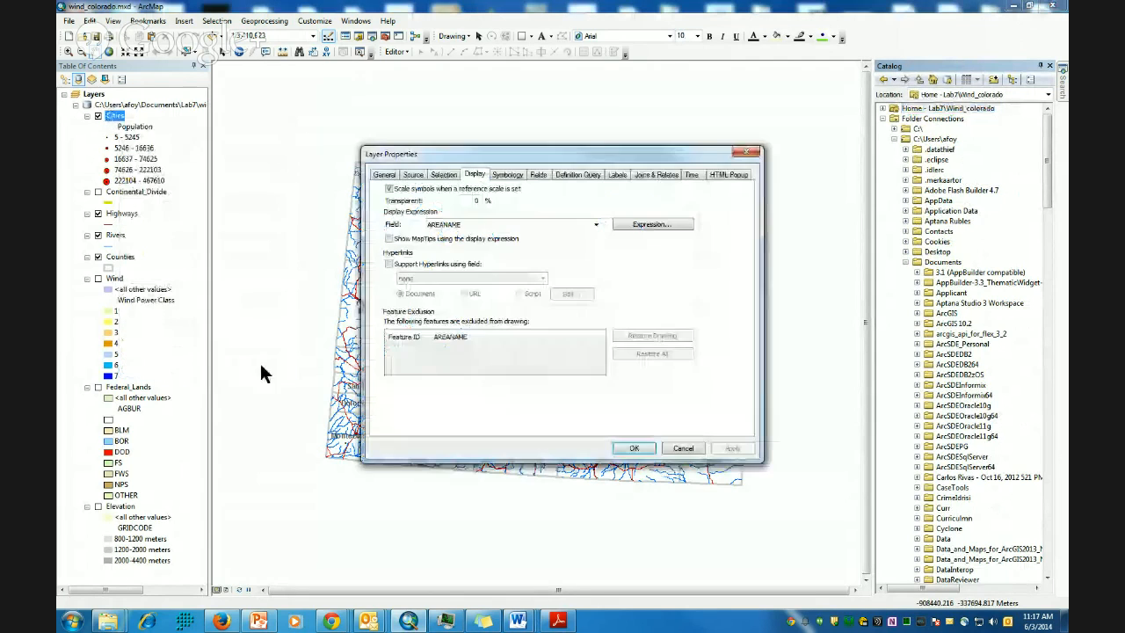
pyautogui.click(413, 174)
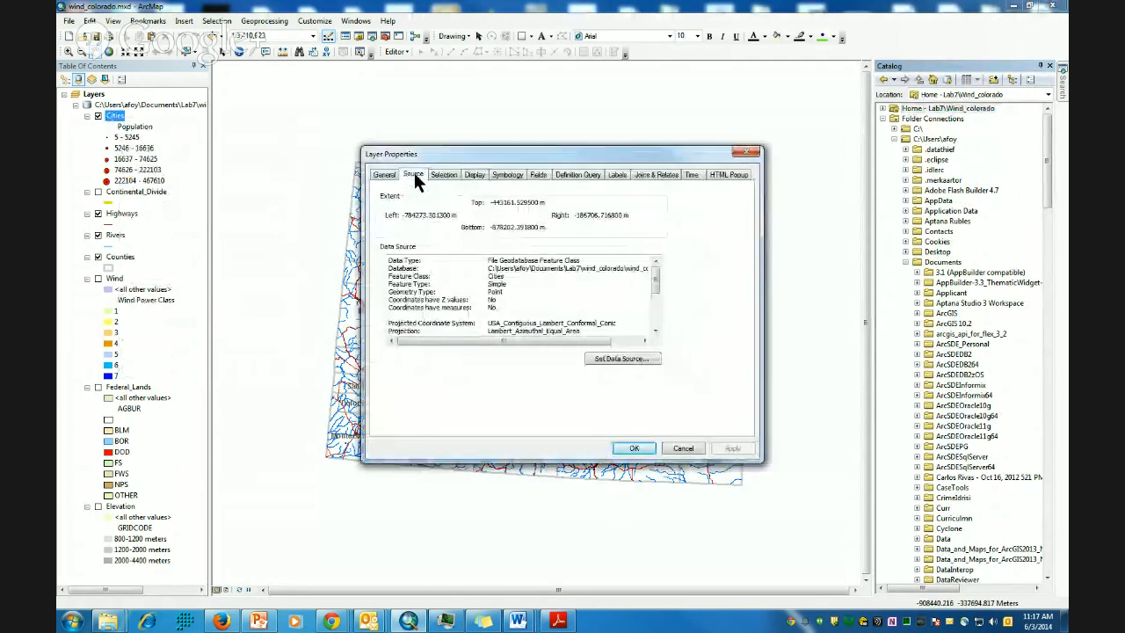
pyautogui.click(635, 360)
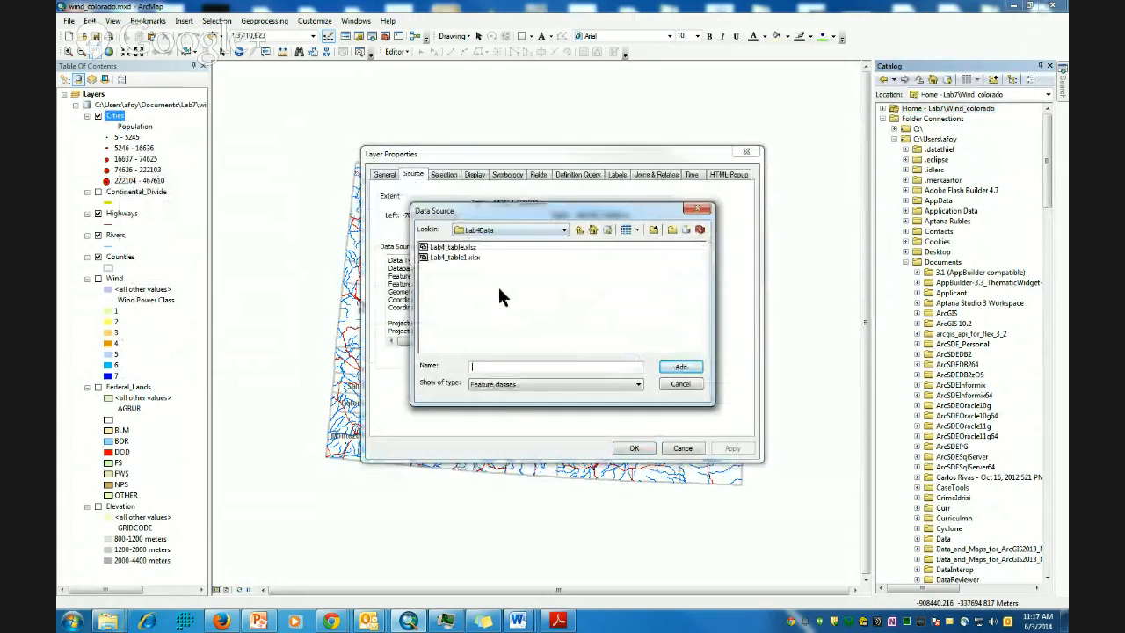
pyautogui.click(698, 208)
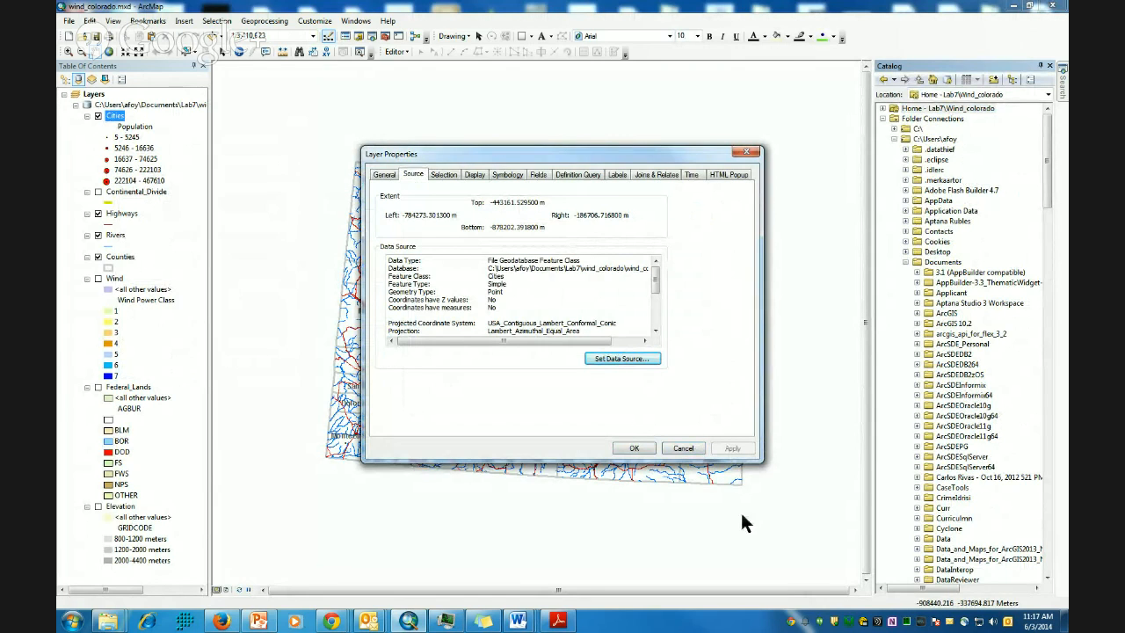
pyautogui.click(685, 448)
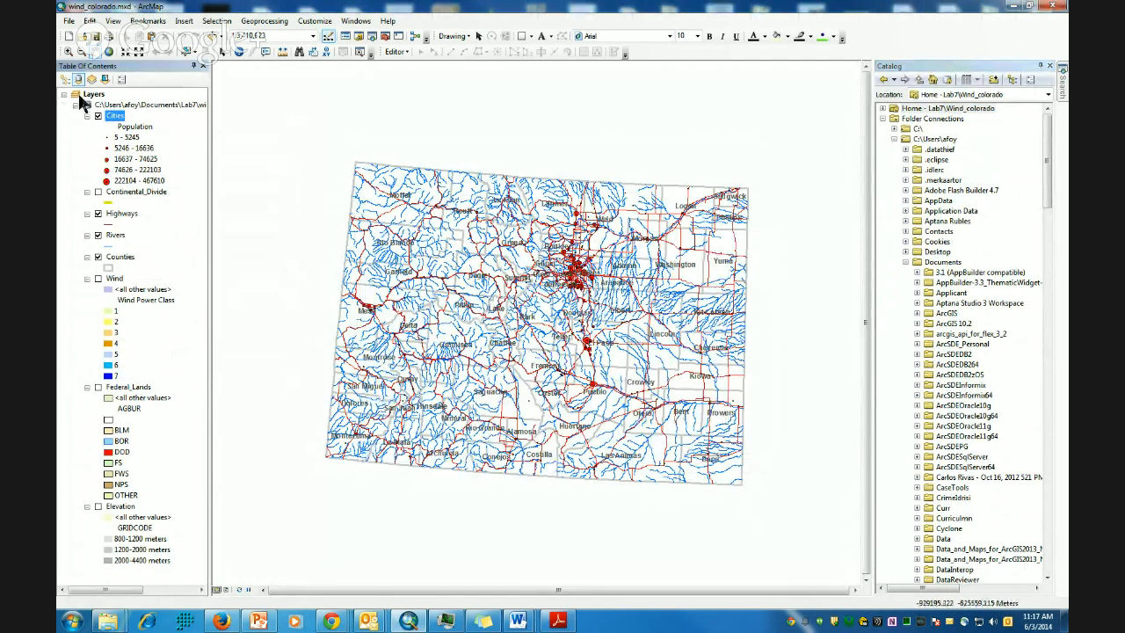
# List the layers by drawing order and briefly show the Continental_Divide layer before hiding it again
pyautogui.click(65, 80)
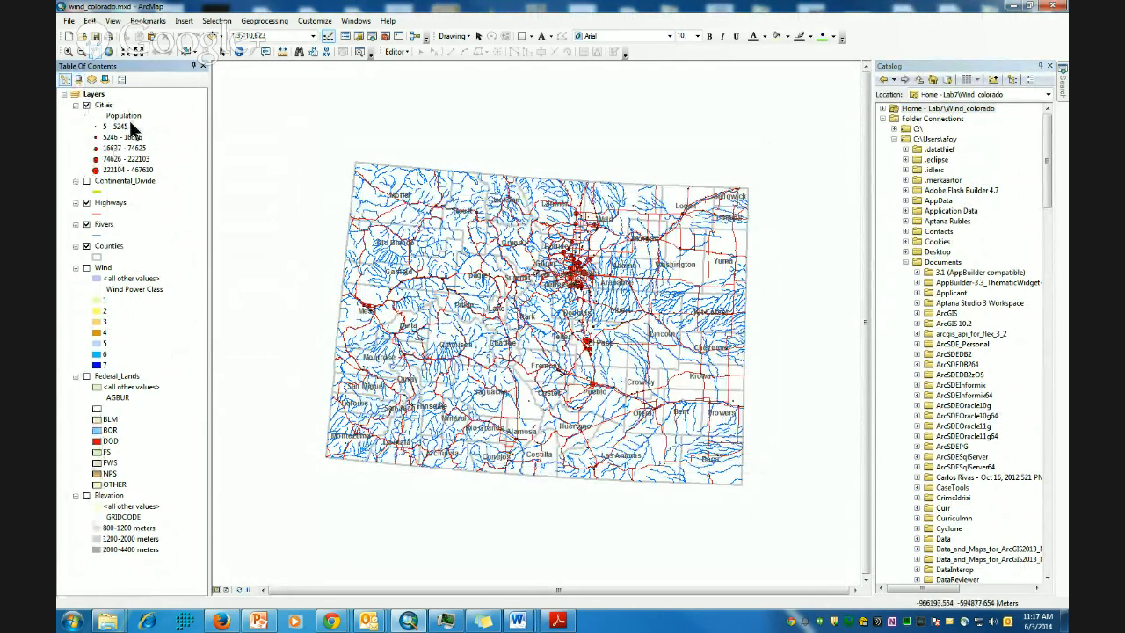
pyautogui.click(86, 181)
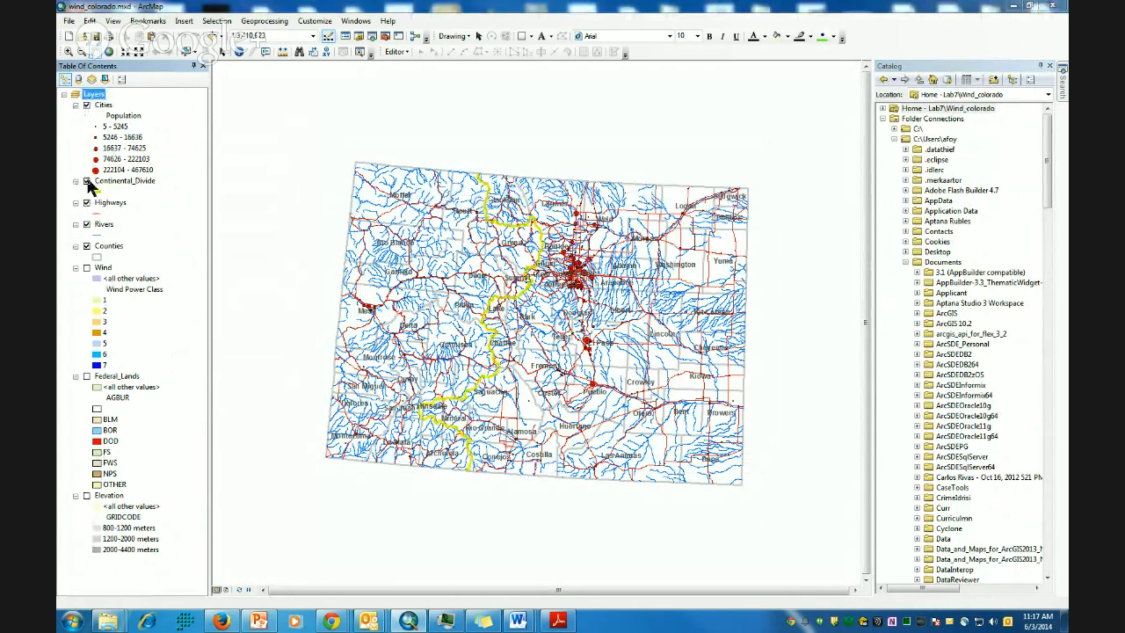
pyautogui.click(86, 181)
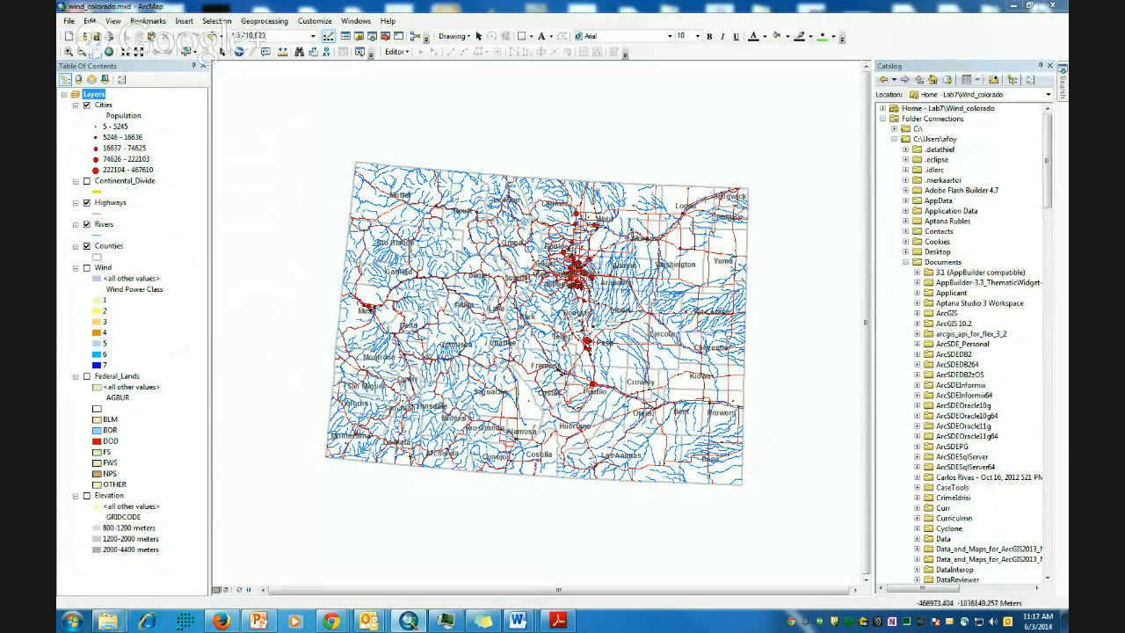
# Return to the handout and read the Examine Your Data questions about rivers, cities and federal lands on page 2
pyautogui.click(558, 621)
pyautogui.scroll(-4, 490, 417)
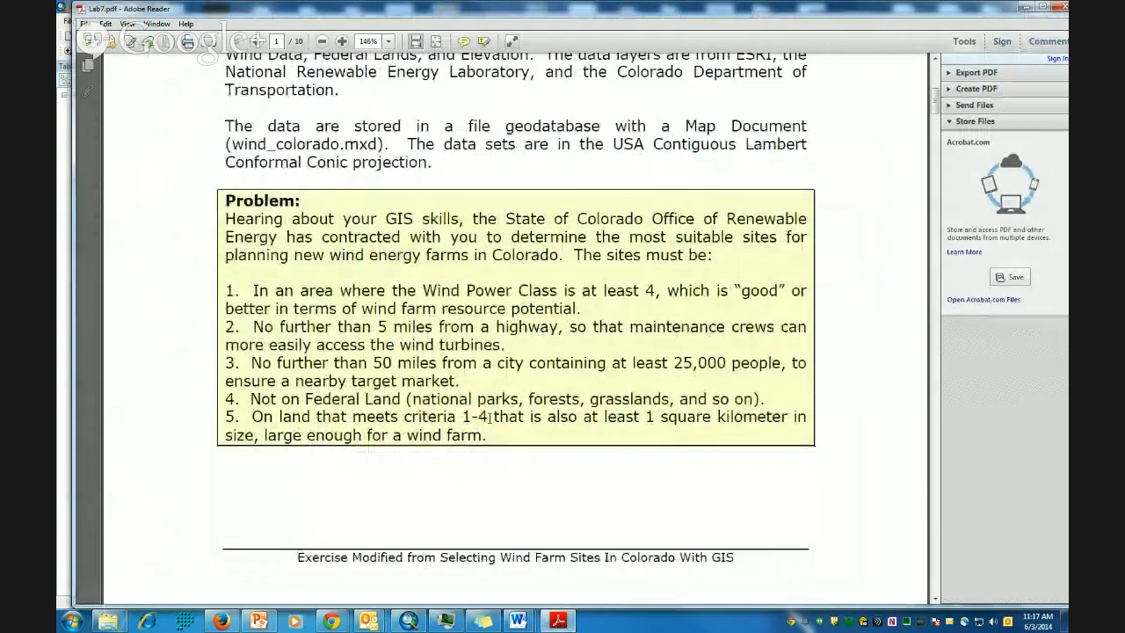
pyautogui.scroll(-8, 490, 416)
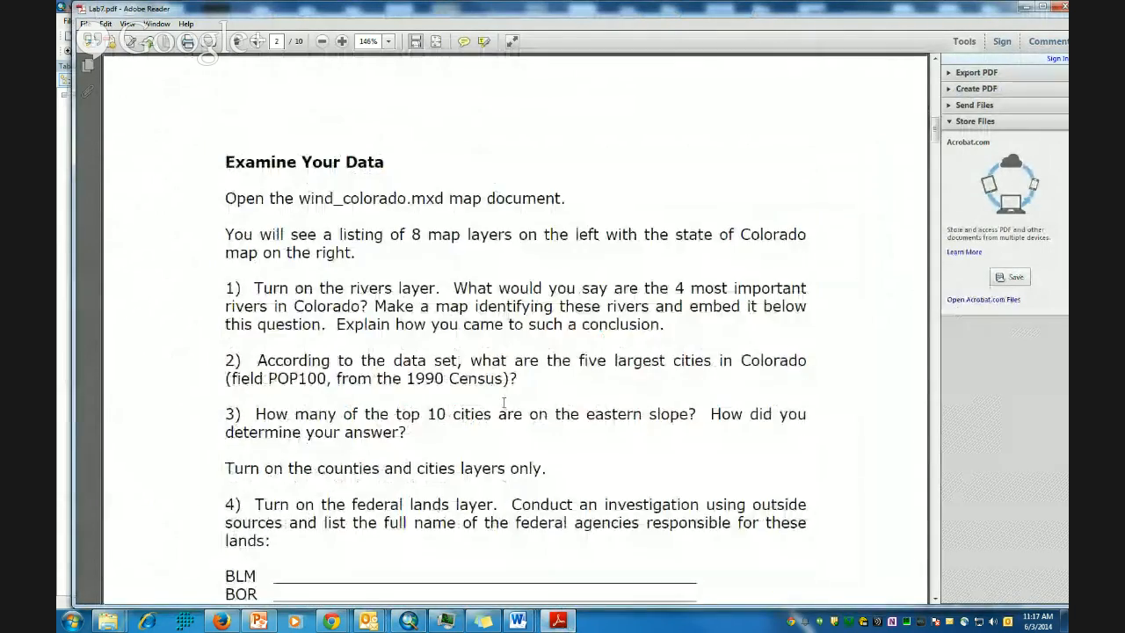
pyautogui.scroll(-4, 504, 403)
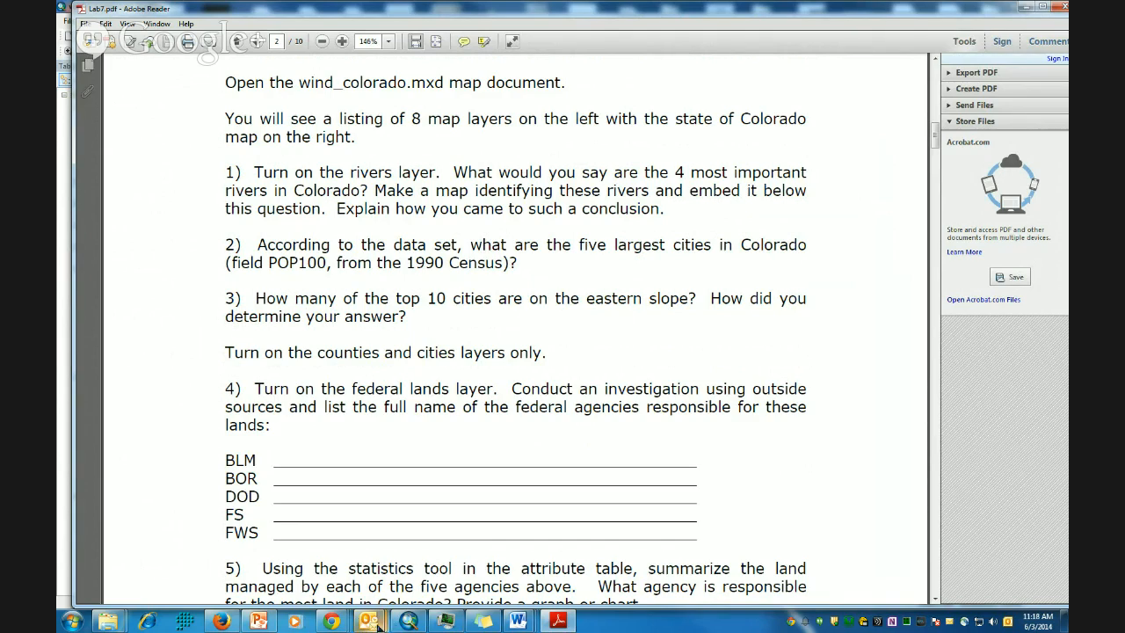
# Switch back to ArcMap, hide the Cities and Highways layers, and zoom the map in to the extent of Colorado
pyautogui.click(407, 621)
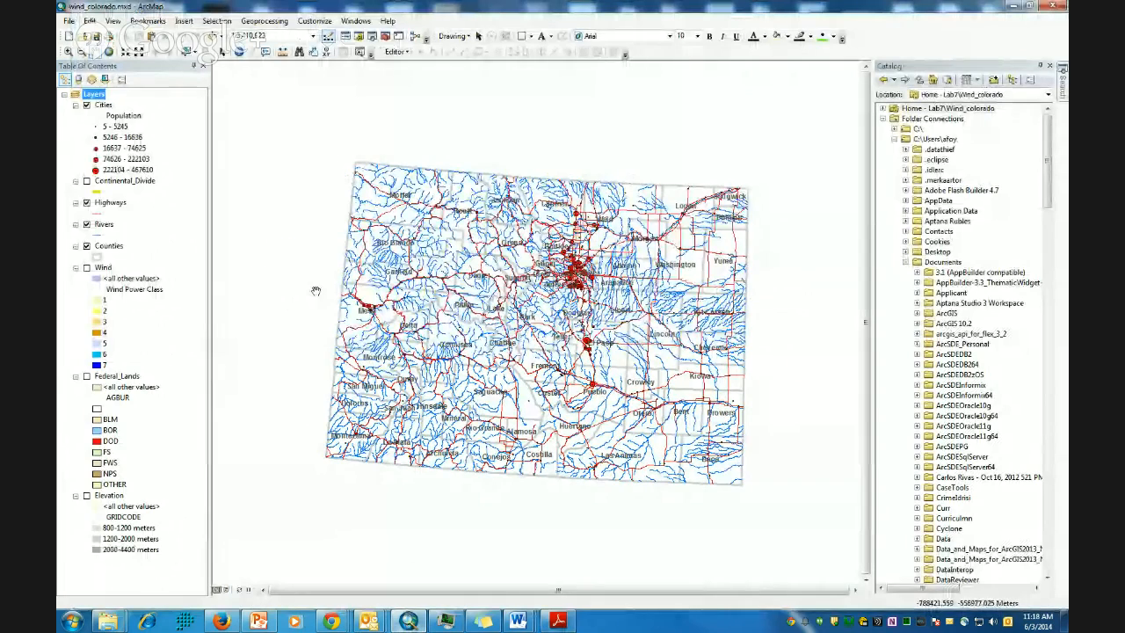
pyautogui.click(86, 105)
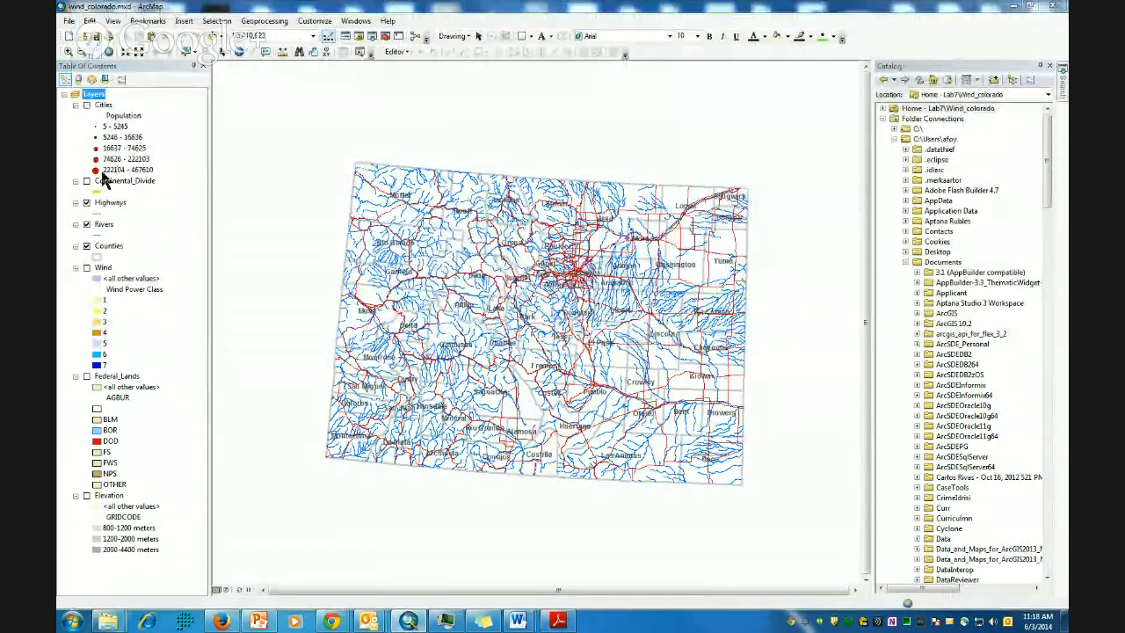
pyautogui.click(86, 202)
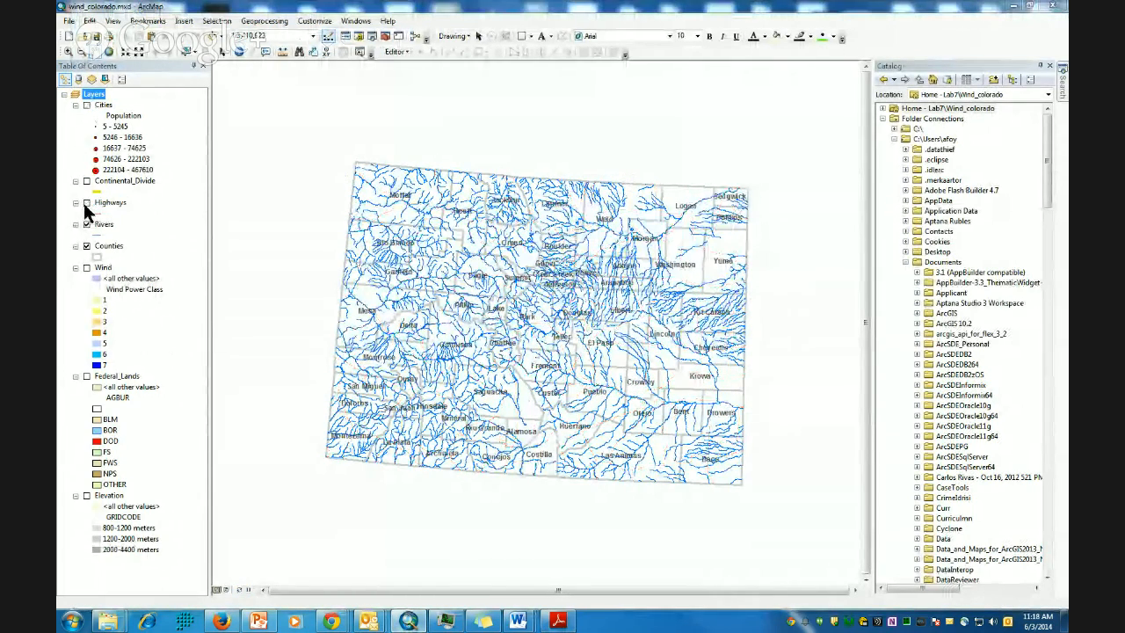
pyautogui.click(68, 54)
pyautogui.moveTo(297, 133); pyautogui.dragTo(786, 490)
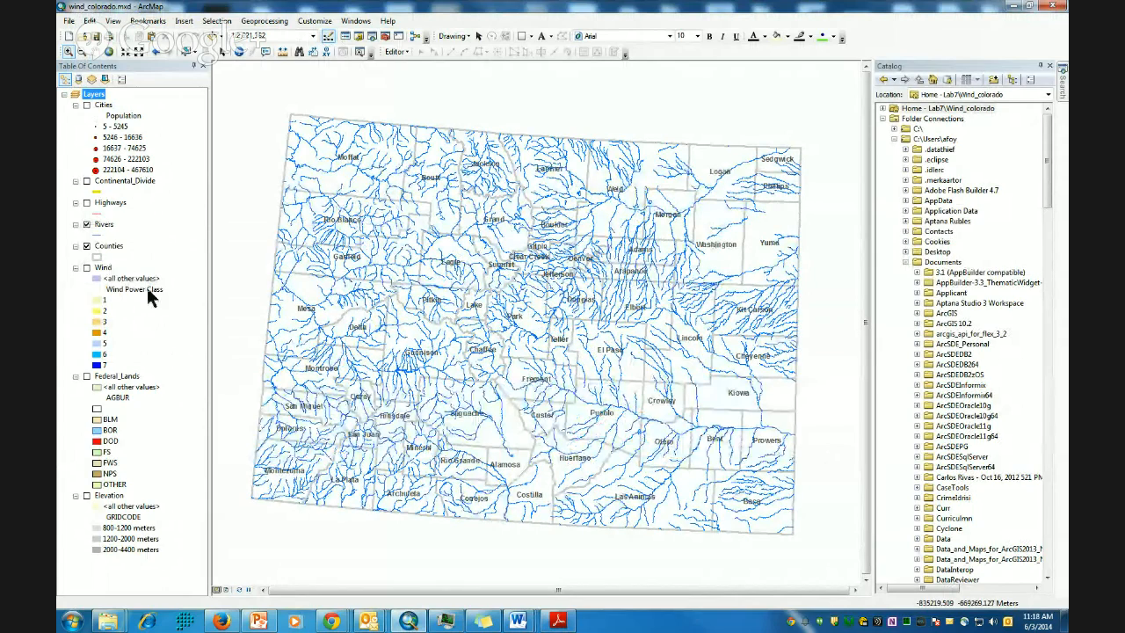
# Open the Rivers layer's attribute table and move its window clear of the layer list
pyautogui.rightClick(105, 227)
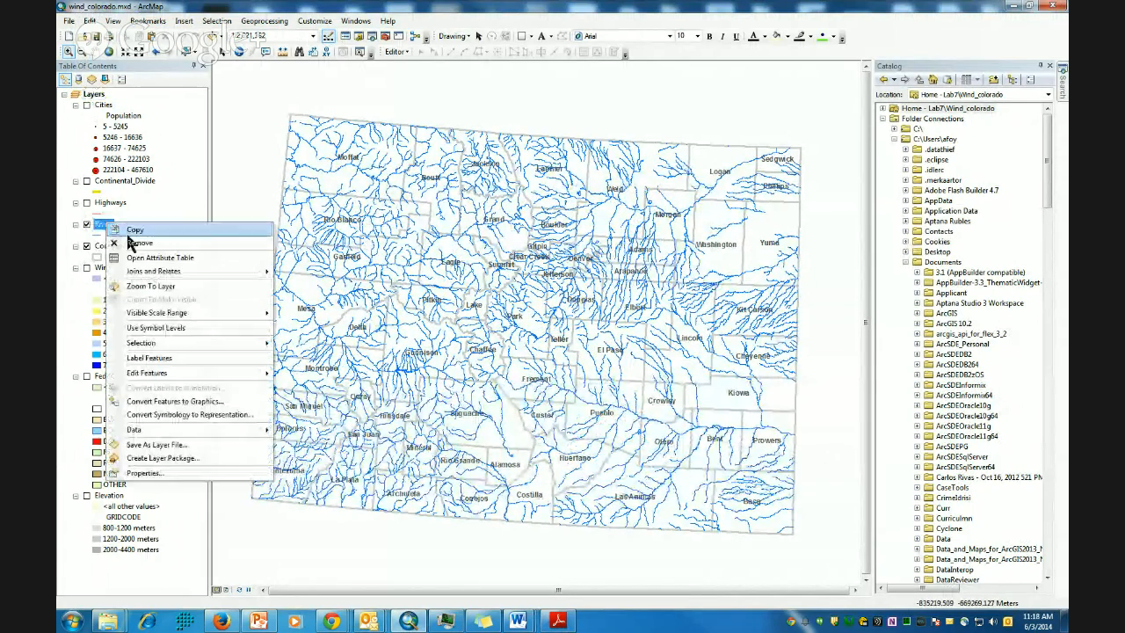
pyautogui.click(145, 262)
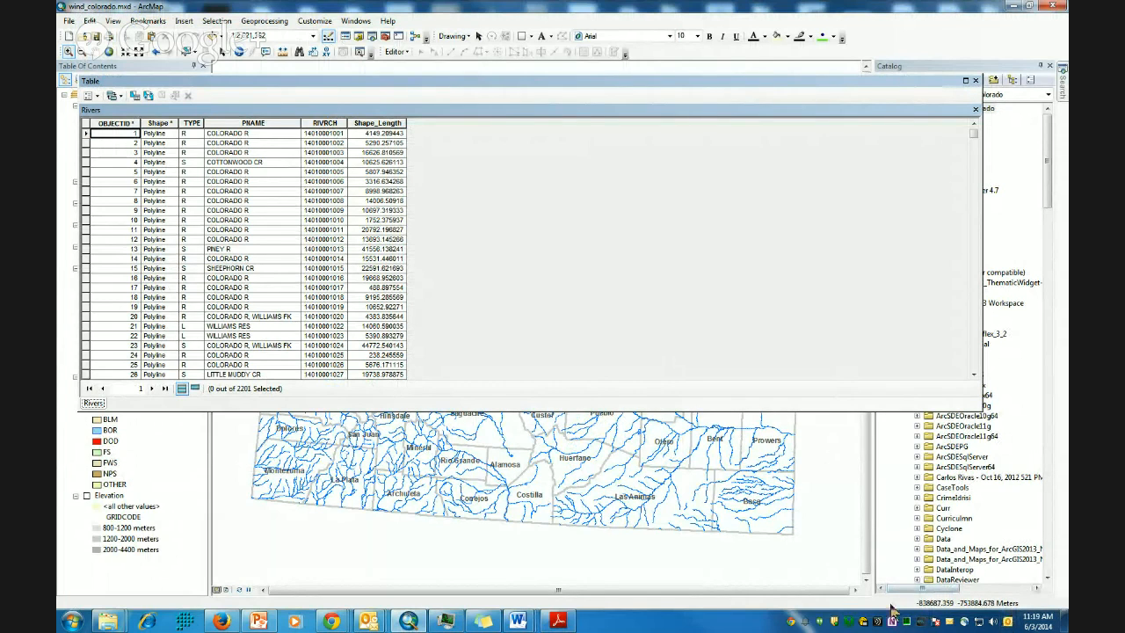
pyautogui.moveTo(272, 88); pyautogui.dragTo(356, 156)
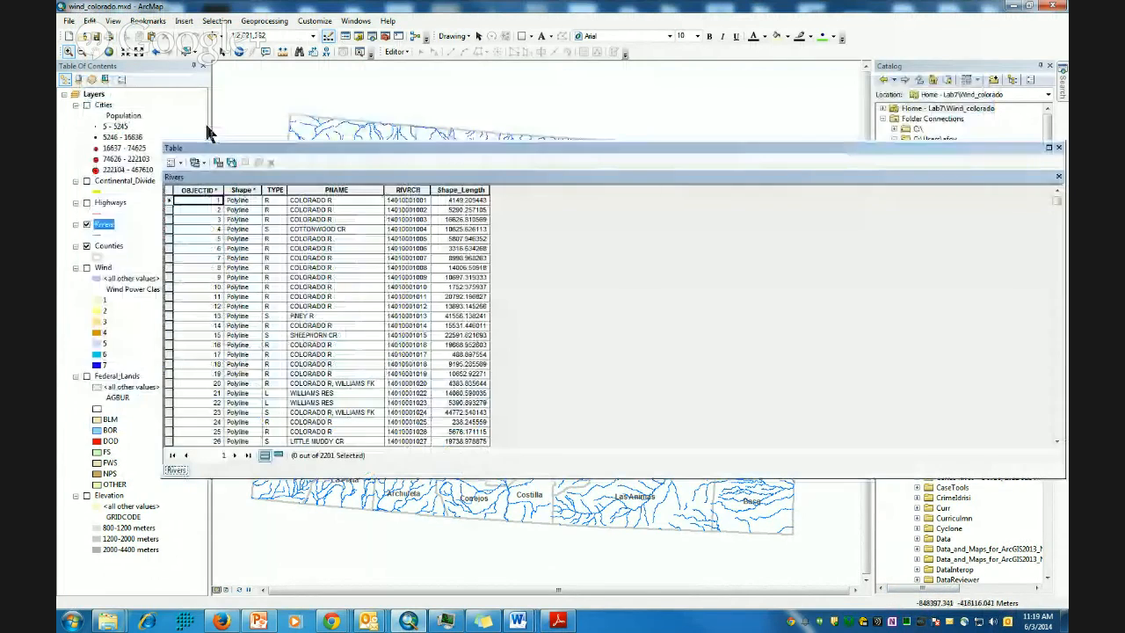
# Check the linear unit of the Rivers layer's projected coordinate system in its source properties, leaving the settings unchanged
pyautogui.rightClick(120, 221)
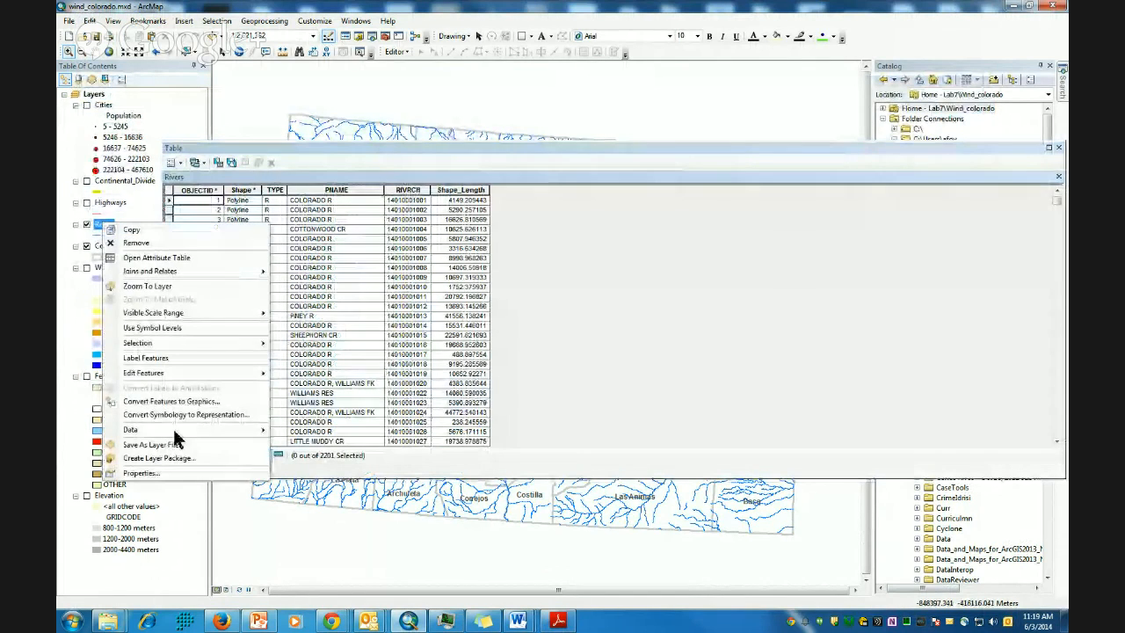
pyautogui.click(151, 477)
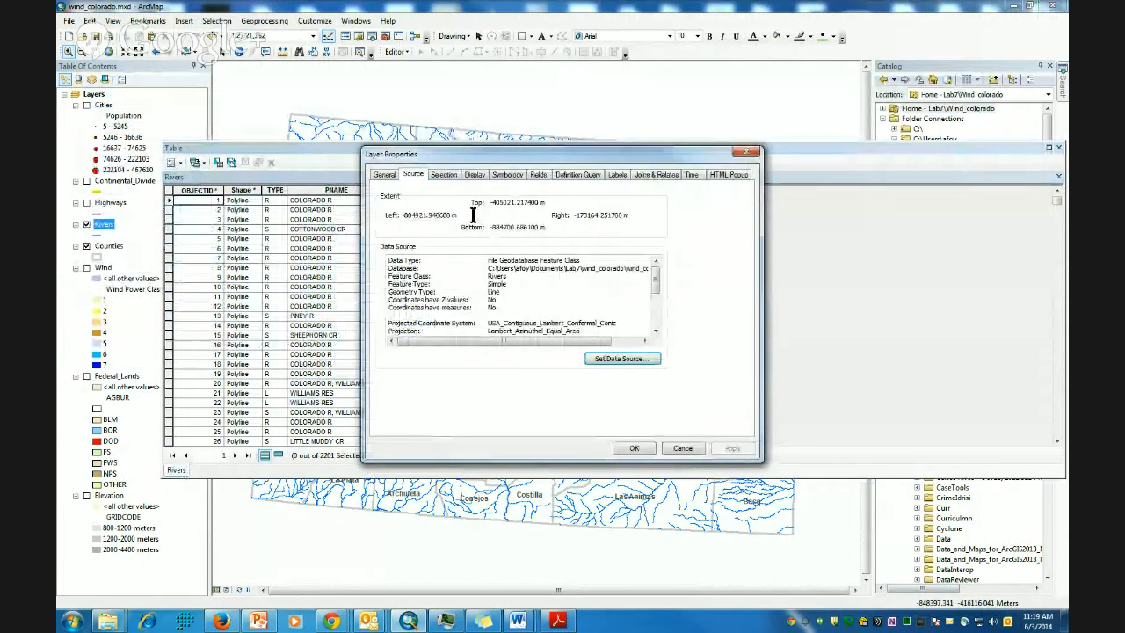
pyautogui.scroll(-2, 663, 281)
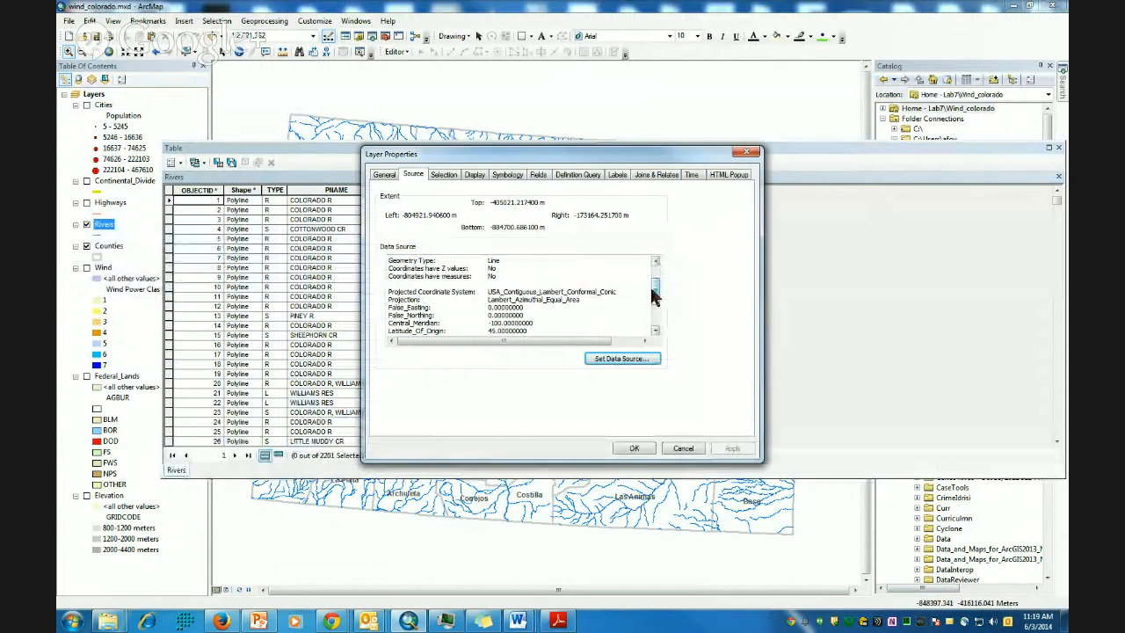
pyautogui.moveTo(655, 297); pyautogui.dragTo(661, 307)
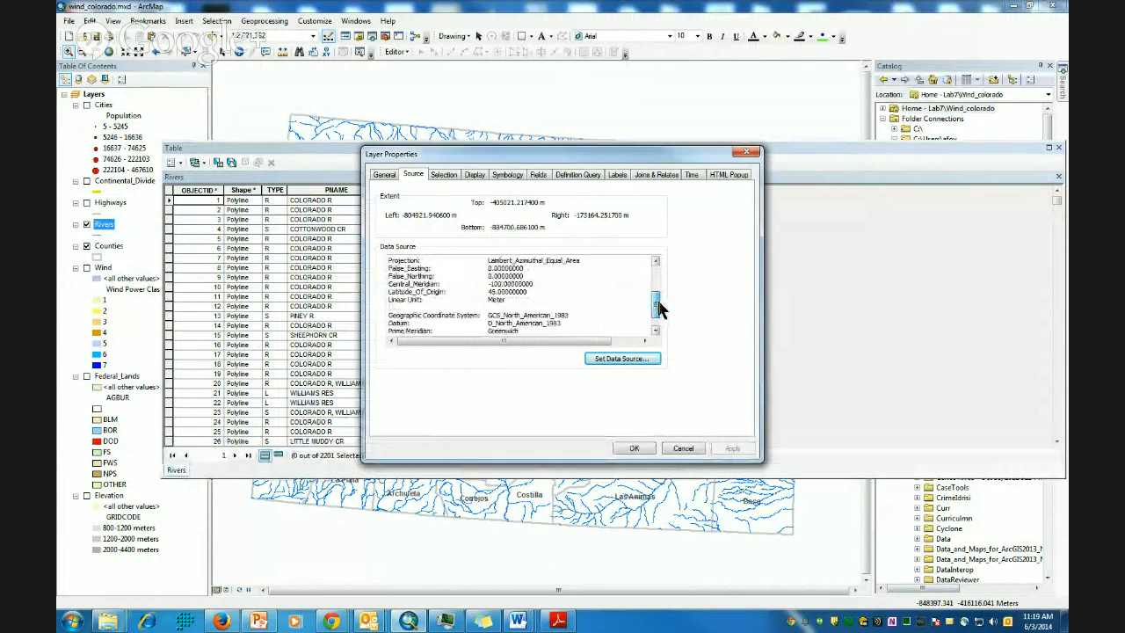
pyautogui.doubleClick(497, 299)
pyautogui.click(649, 453)
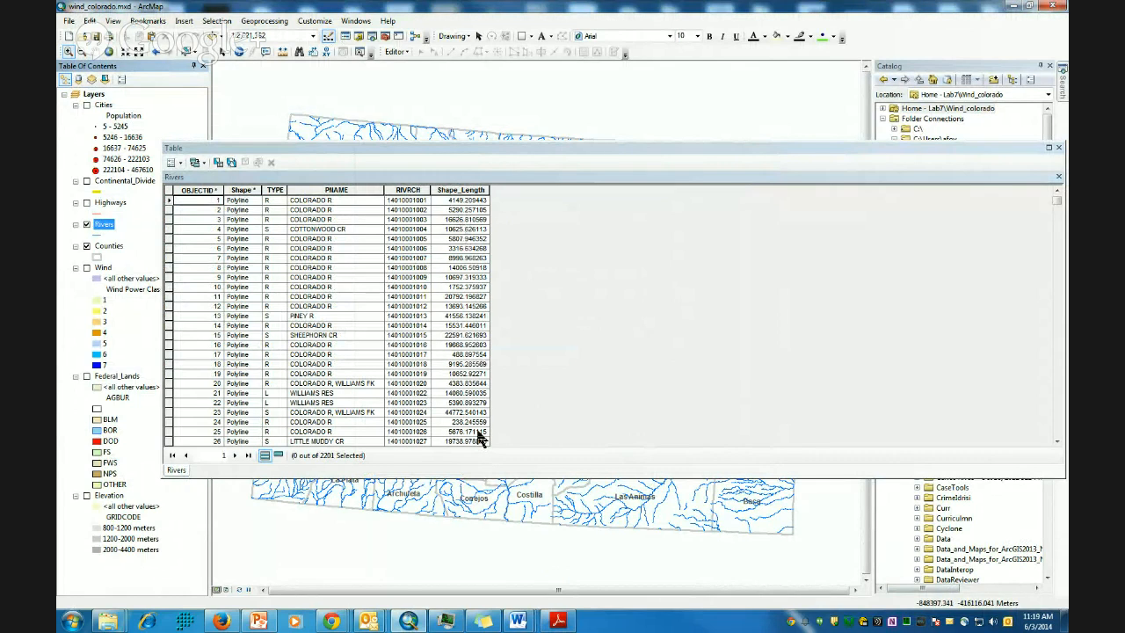
# Sort the Rivers table by Shape_Length in descending order and look through the longest river segments
pyautogui.rightClick(438, 190)
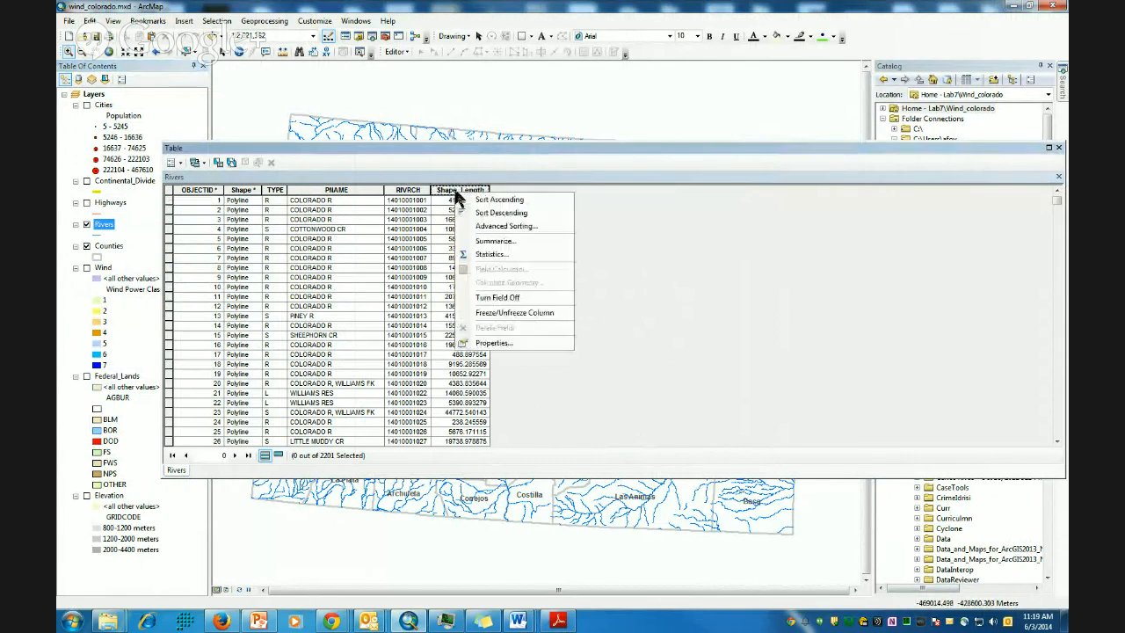
pyautogui.click(486, 209)
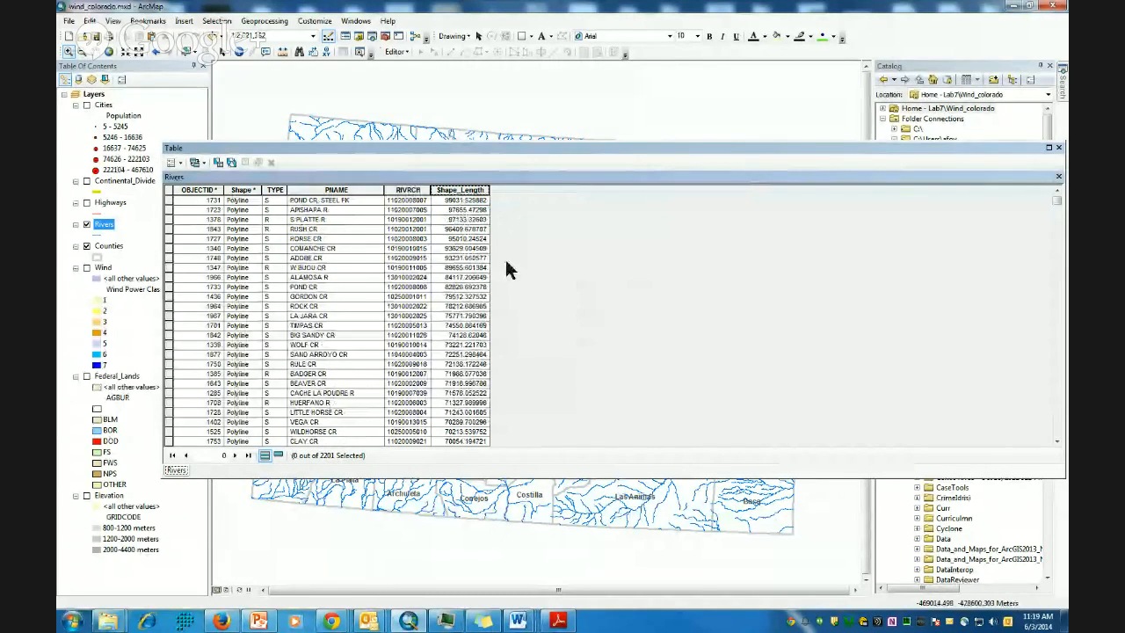
pyautogui.scroll(-7, 507, 251)
pyautogui.scroll(7, 540, 341)
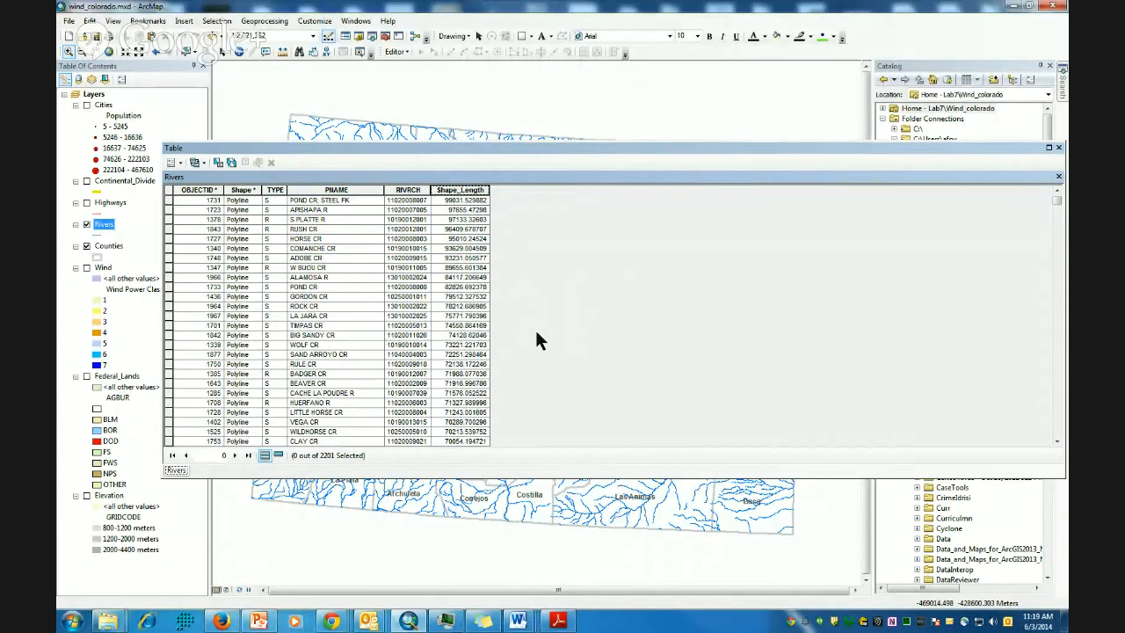
pyautogui.scroll(-10, 510, 278)
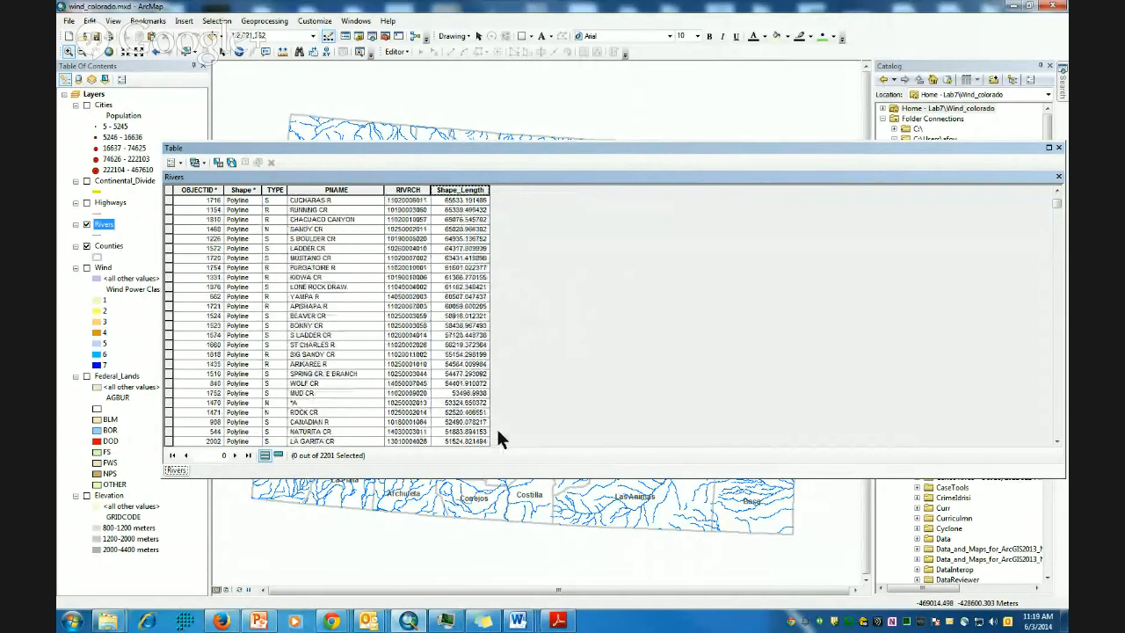
pyautogui.scroll(10, 498, 437)
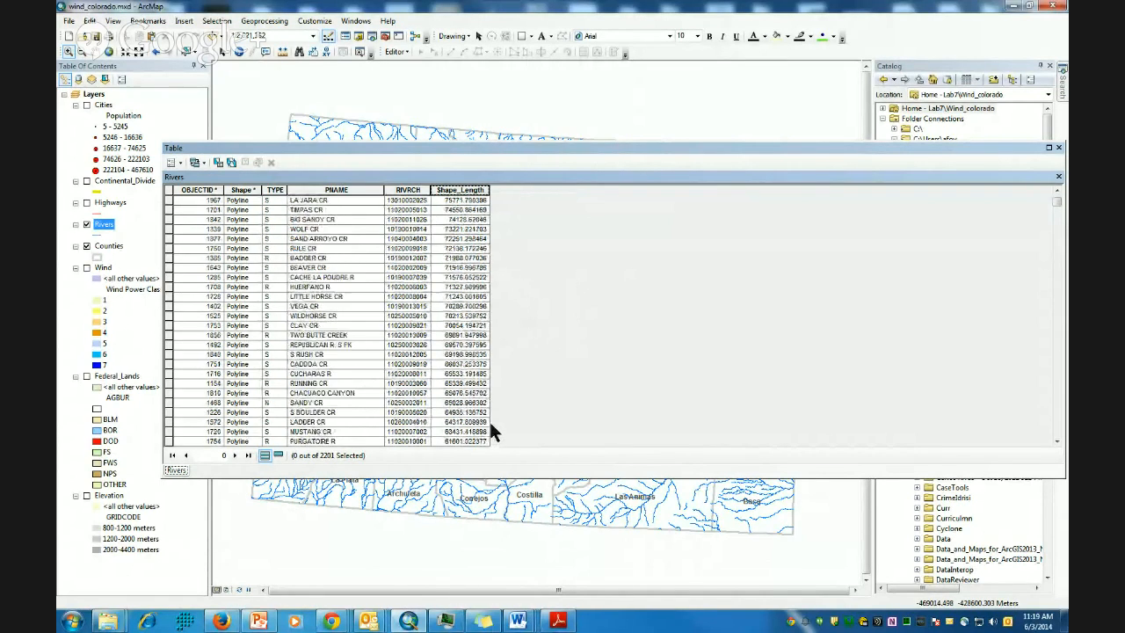
# Select the POND CR, STEEL FK record, uncover it on the map, and change the default selection color to turquoise
pyautogui.click(169, 202)
pyautogui.moveTo(333, 156); pyautogui.dragTo(693, 380)
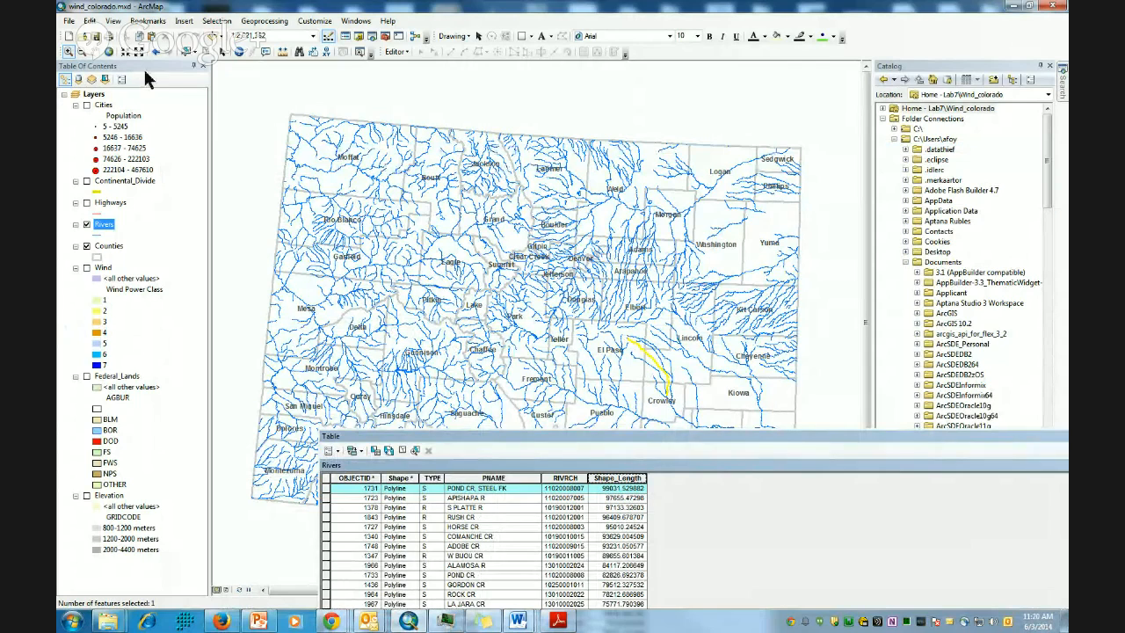
pyautogui.click(217, 21)
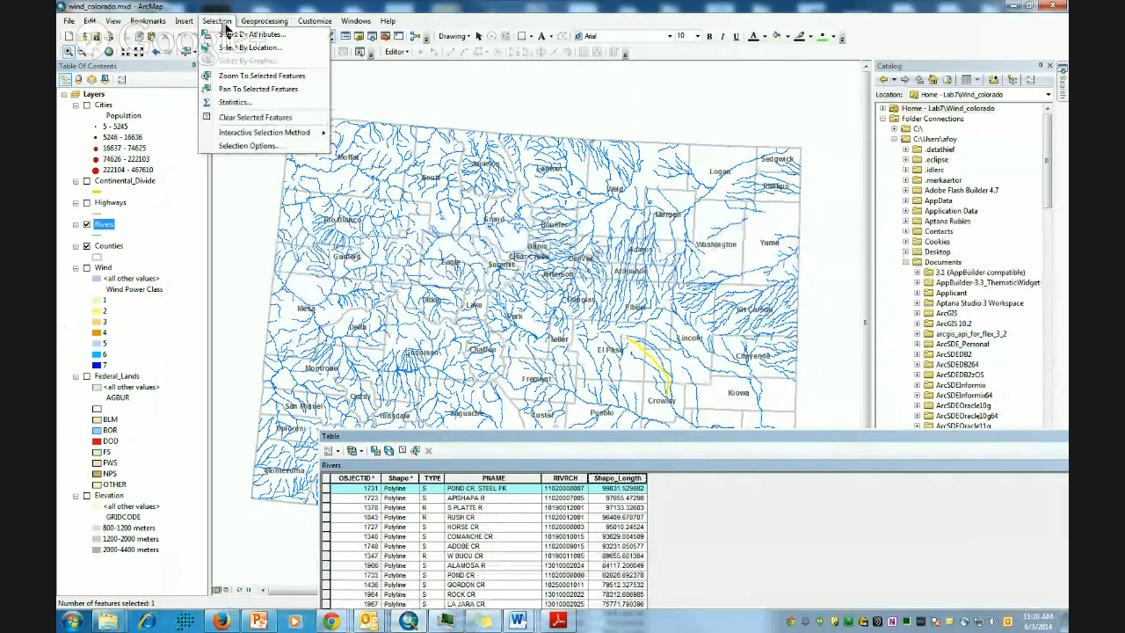
pyautogui.click(240, 147)
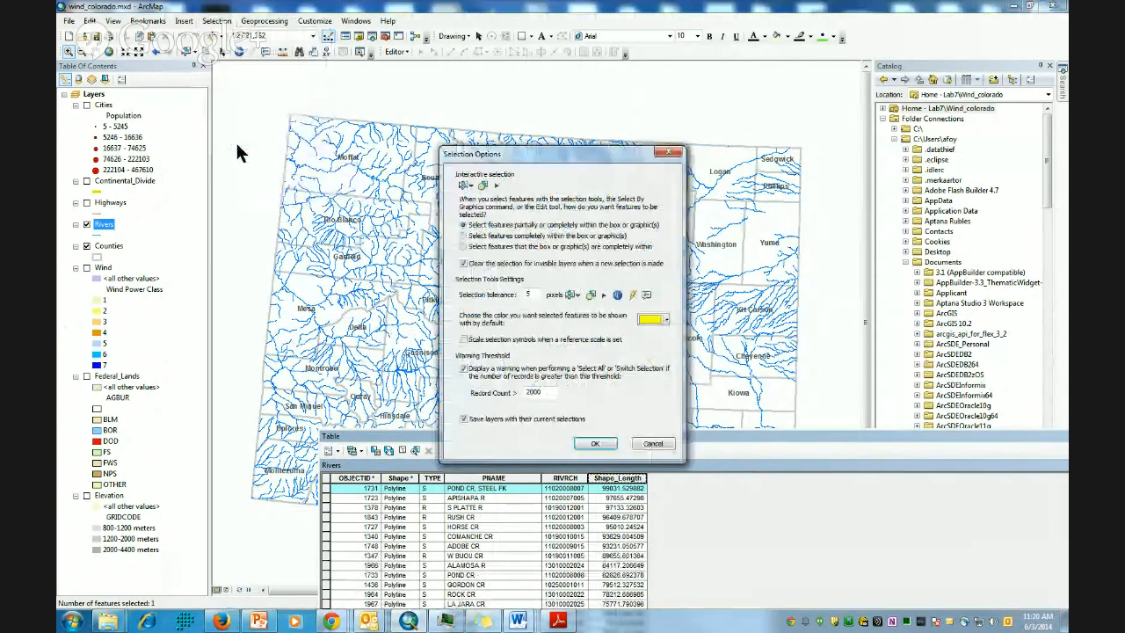
pyautogui.click(665, 320)
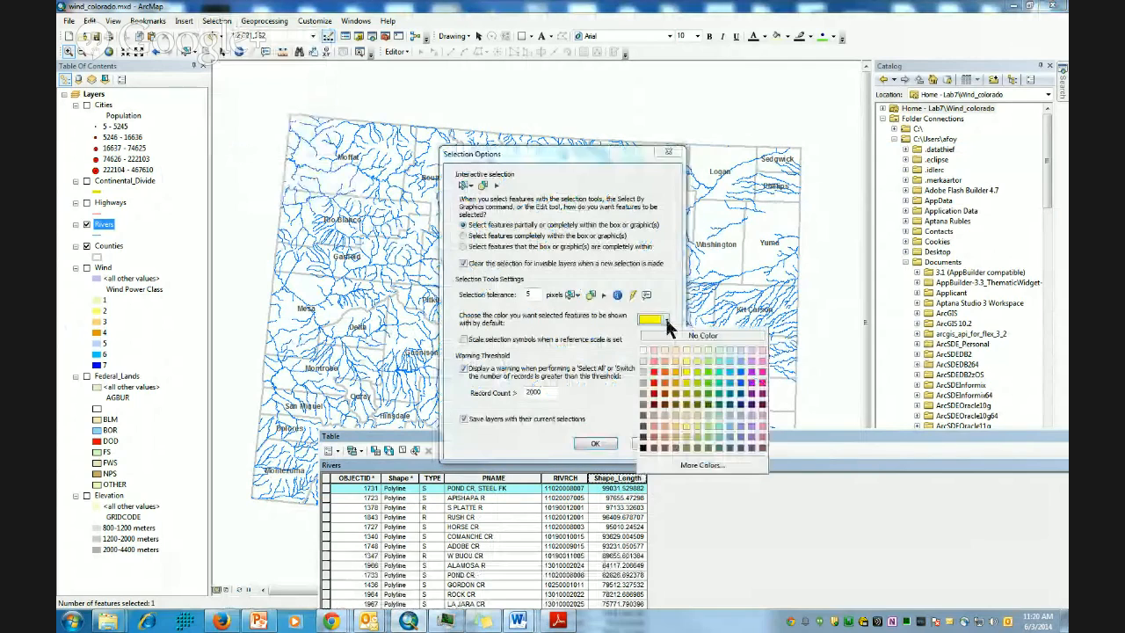
pyautogui.click(719, 378)
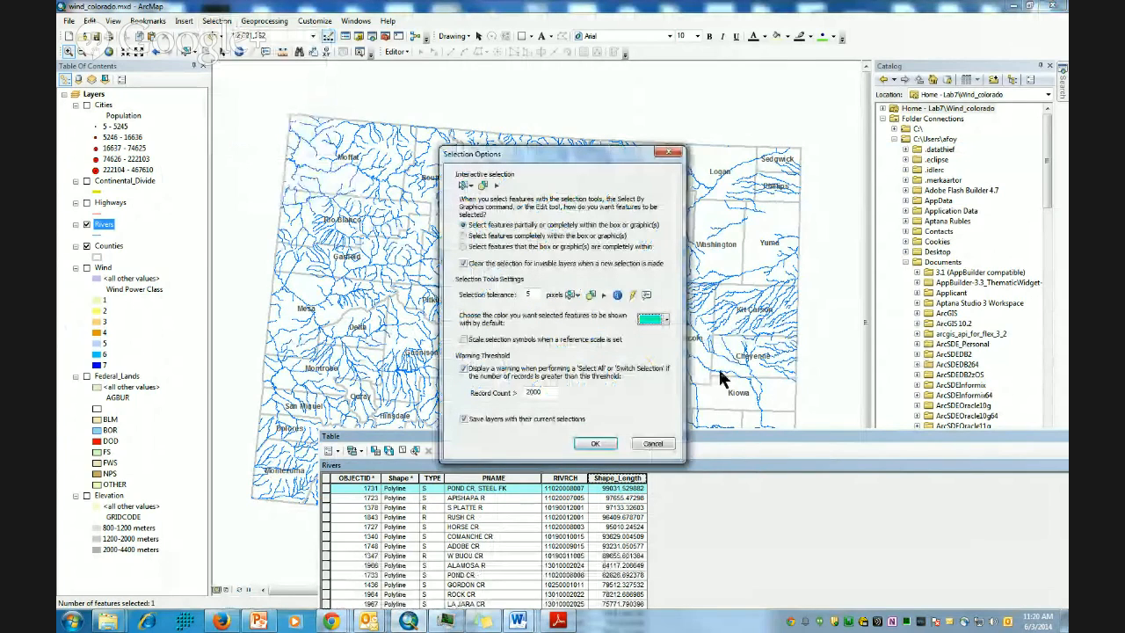
pyautogui.click(601, 445)
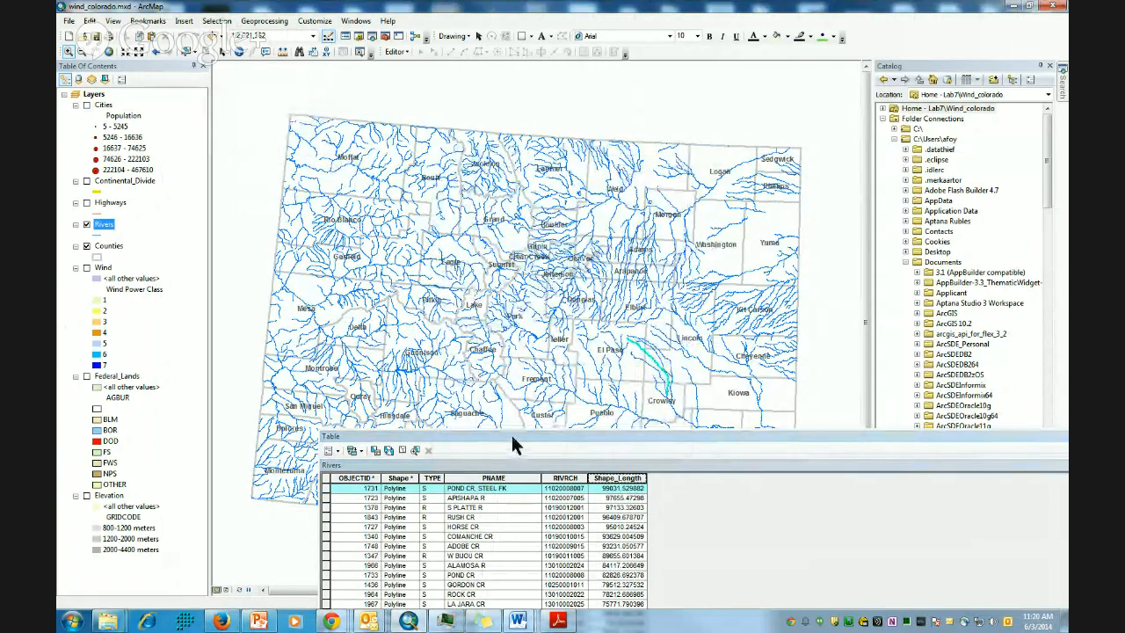
# Narrow the Rivers table window to fit its columns and select the APISHAPA R record to locate it on the map
pyautogui.moveTo(515, 441); pyautogui.dragTo(345, 227)
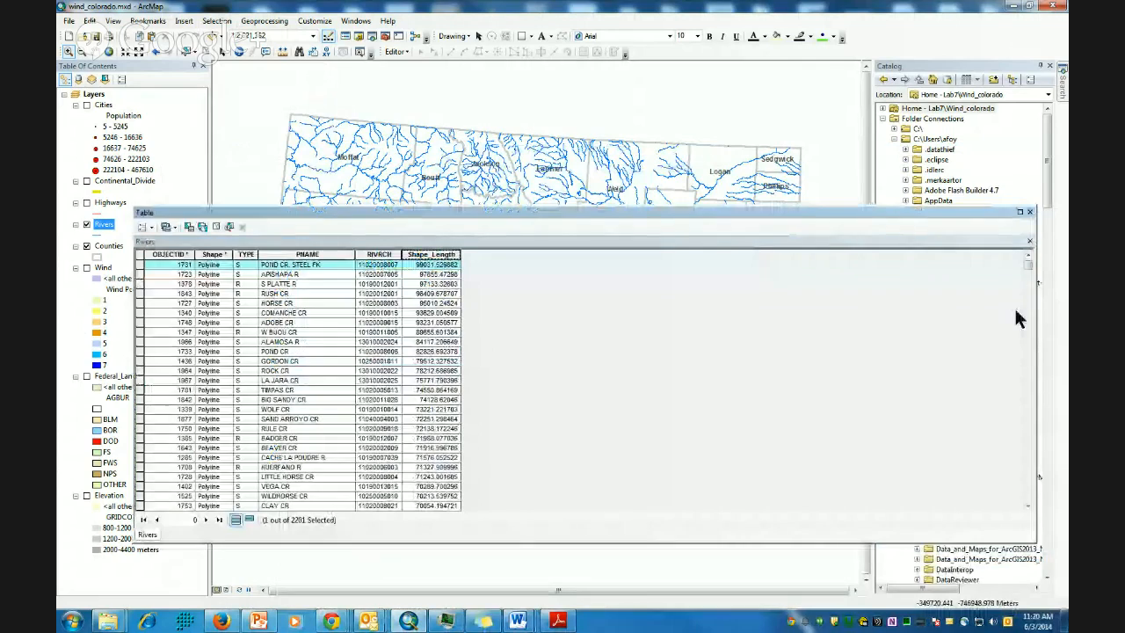
pyautogui.moveTo(1035, 316); pyautogui.dragTo(497, 306)
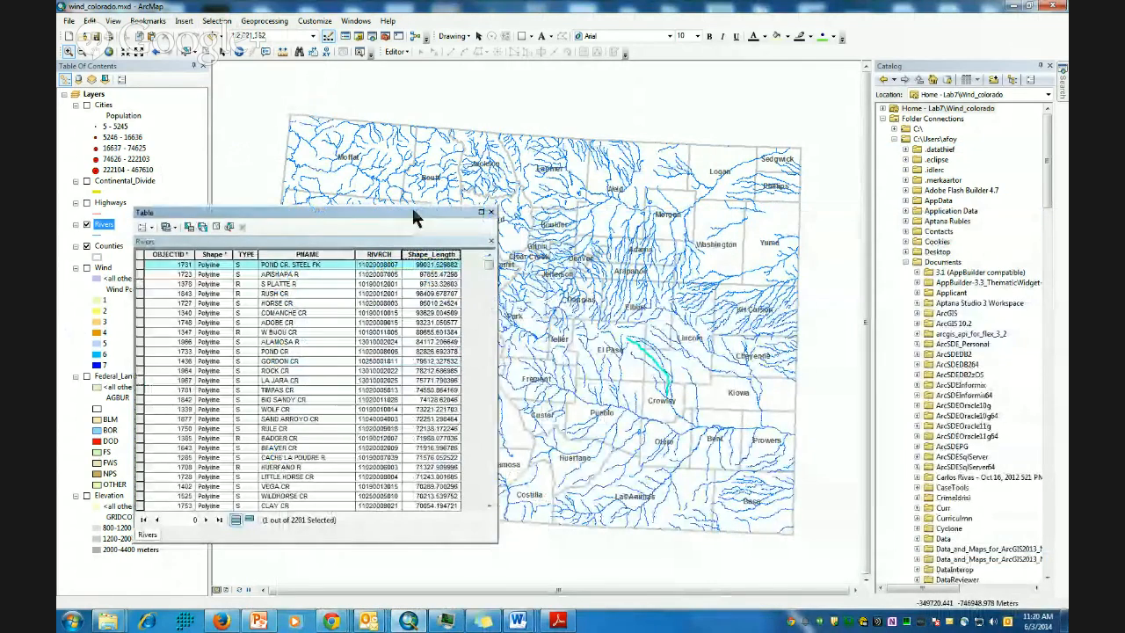
pyautogui.moveTo(416, 217); pyautogui.dragTo(486, 92)
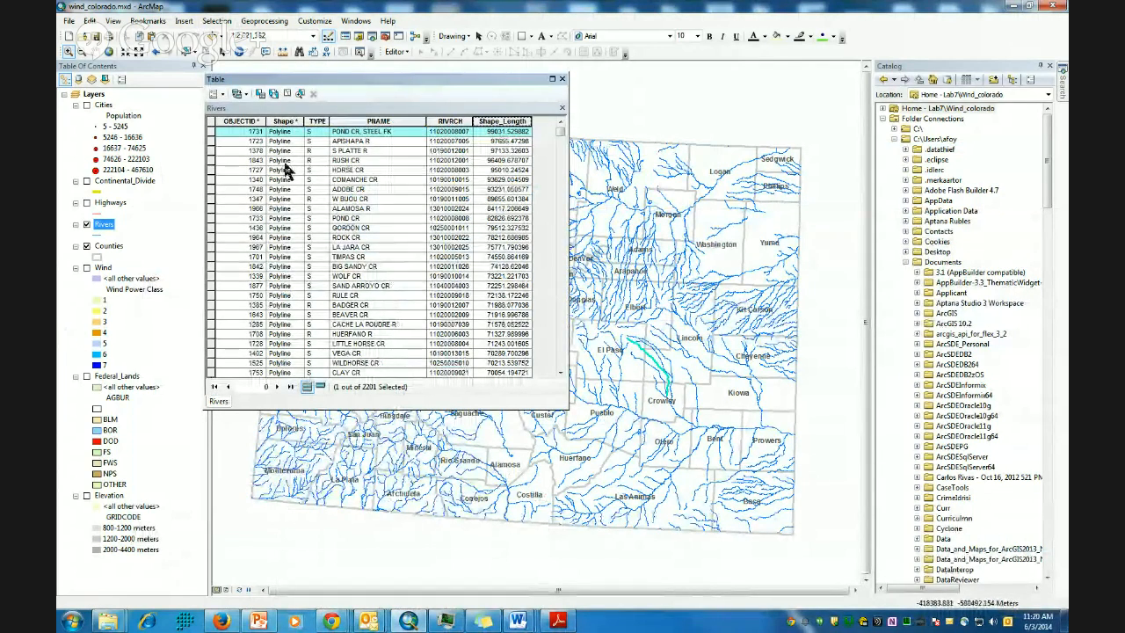
pyautogui.moveTo(334, 83); pyautogui.dragTo(336, 94)
pyautogui.click(231, 153)
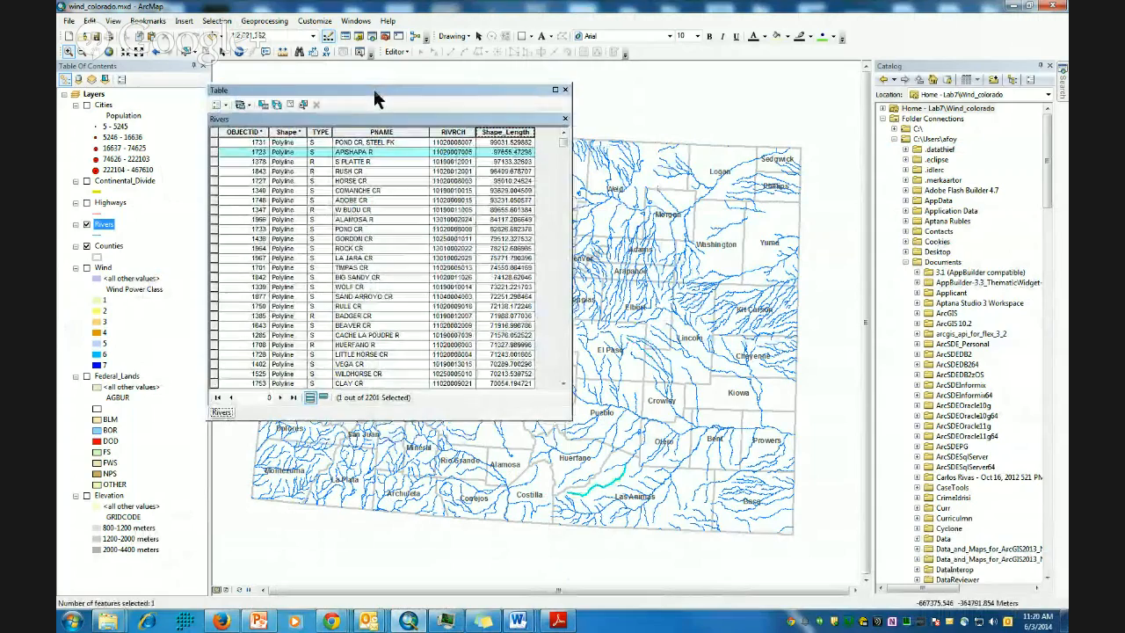
pyautogui.moveTo(372, 86); pyautogui.dragTo(279, 159)
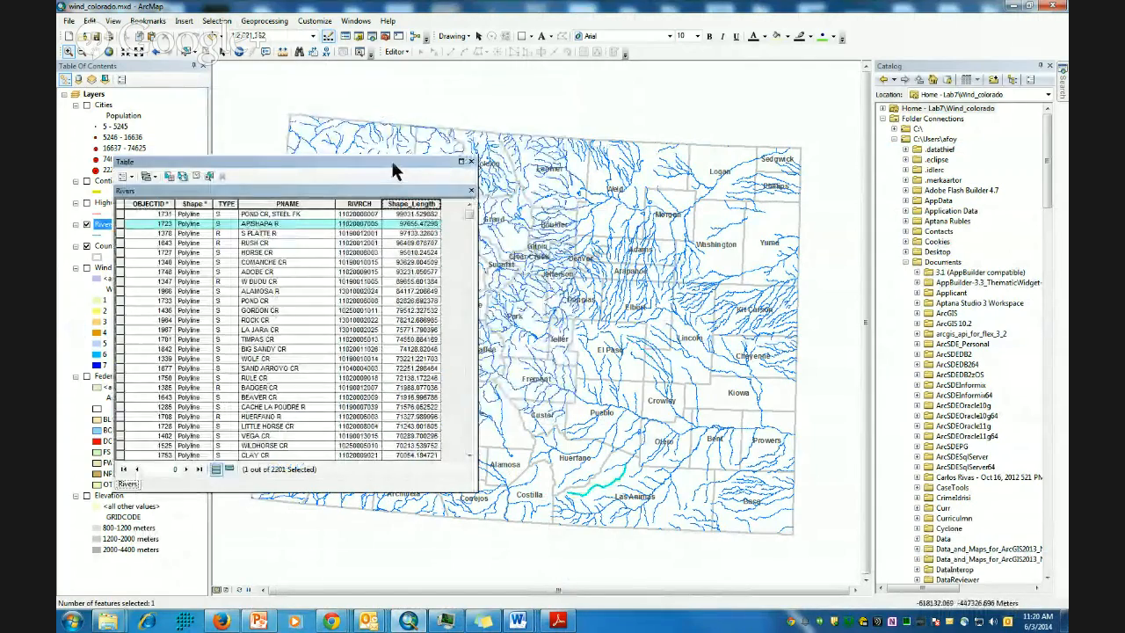
pyautogui.moveTo(393, 161); pyautogui.dragTo(633, 81)
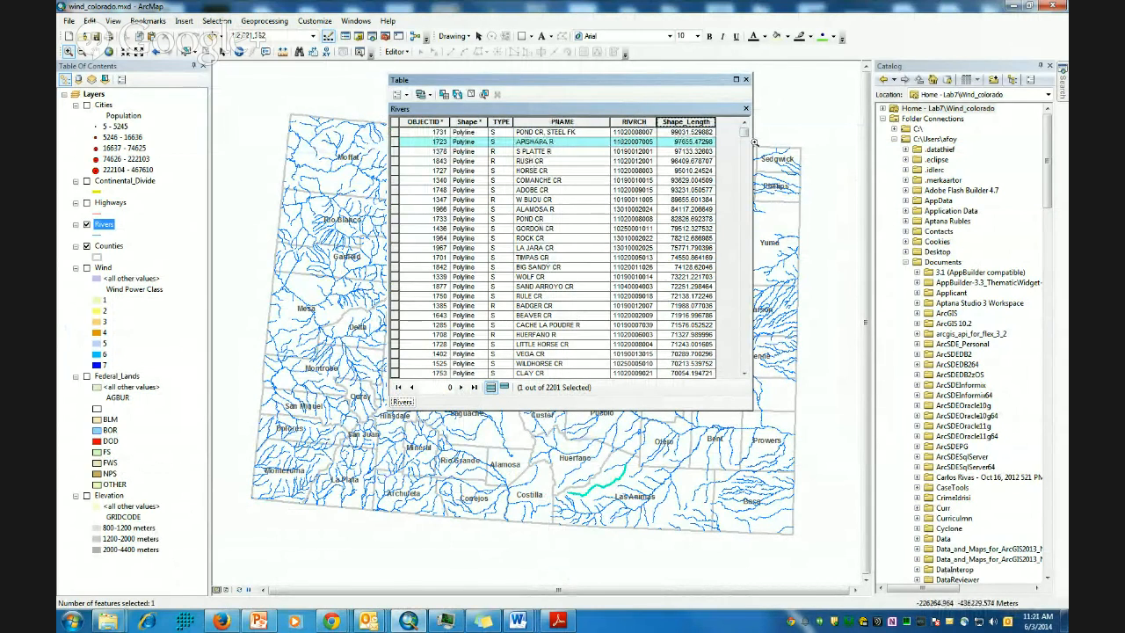
# Sort the Rivers table by PNAME in ascending order and find the COLORADO R records
pyautogui.moveTo(744, 132); pyautogui.dragTo(754, 273)
pyautogui.scroll(2, 599, 173)
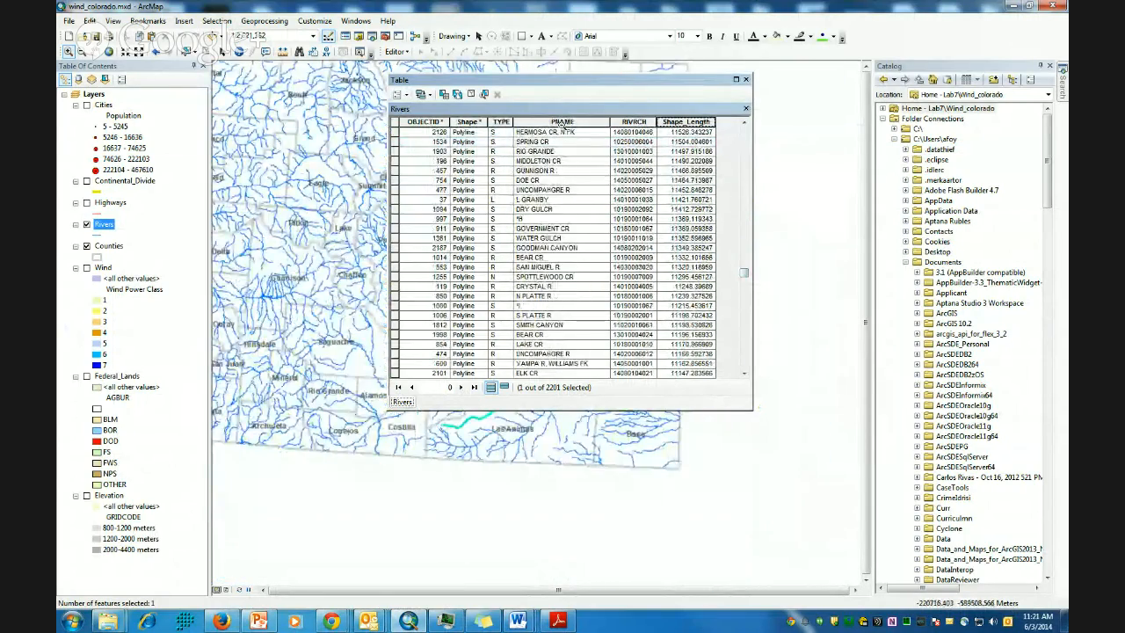
pyautogui.rightClick(571, 124)
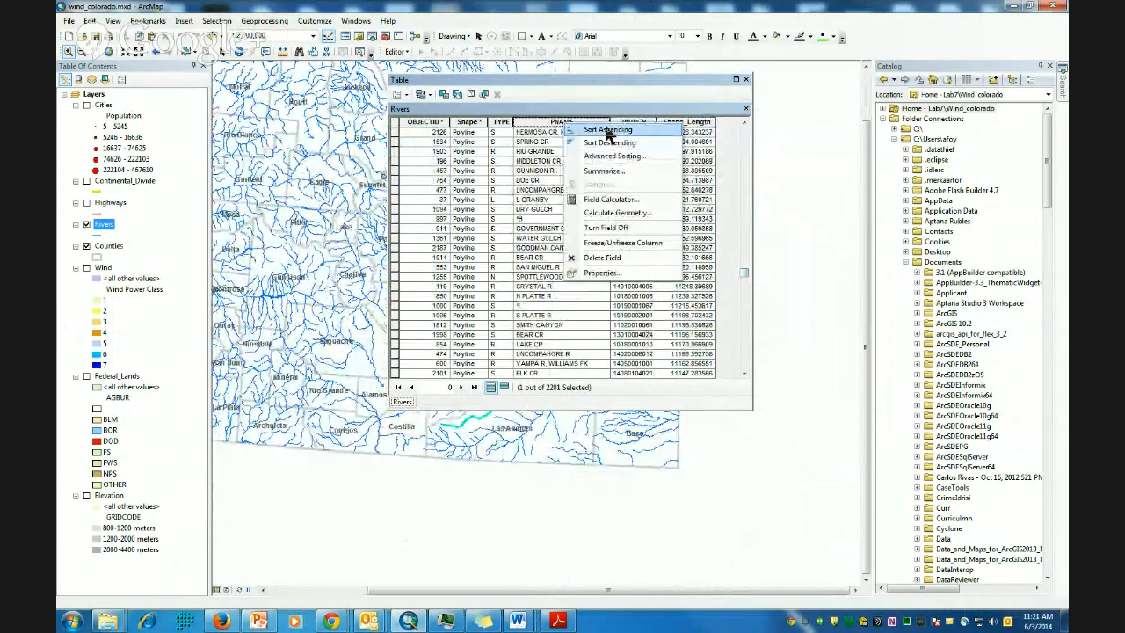
pyautogui.click(606, 130)
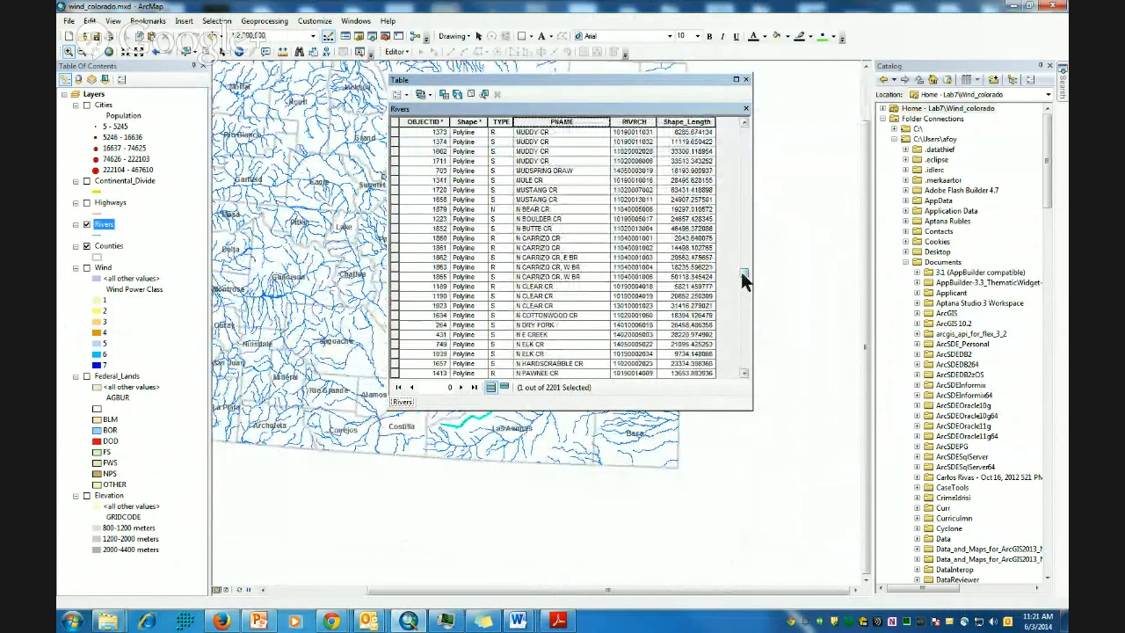
pyautogui.moveTo(747, 279); pyautogui.dragTo(757, 187)
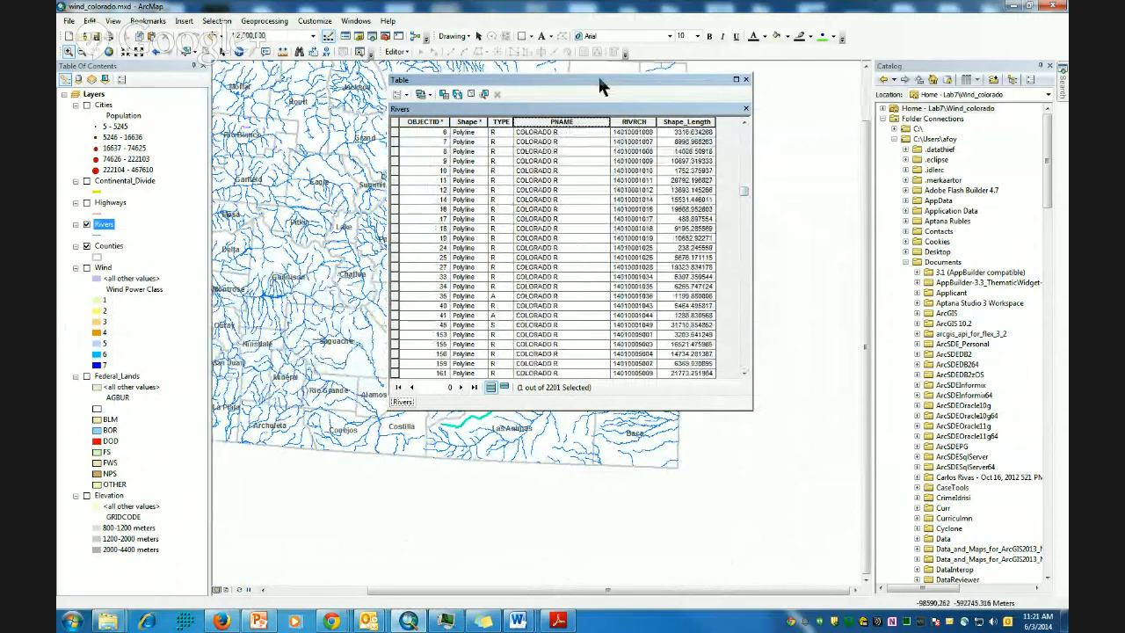
pyautogui.moveTo(599, 77); pyautogui.dragTo(479, 99)
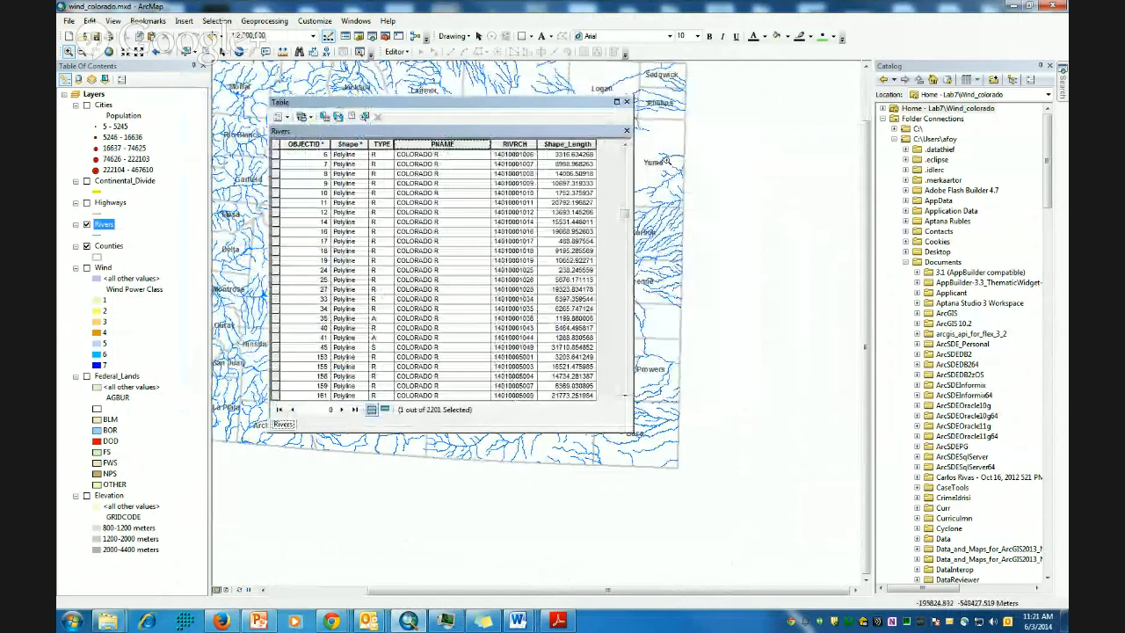
# Select the COLORADO R record with OBJECTID 6, zoom to it, and widen the map to see the segment among the northwestern counties
pyautogui.click(276, 154)
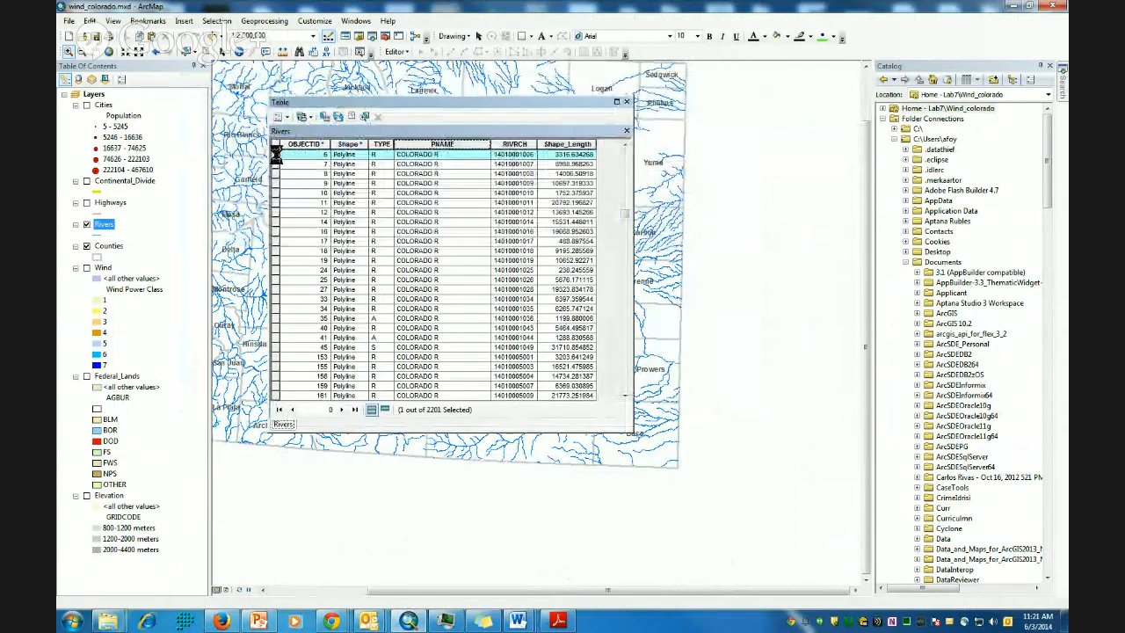
pyautogui.rightClick(276, 156)
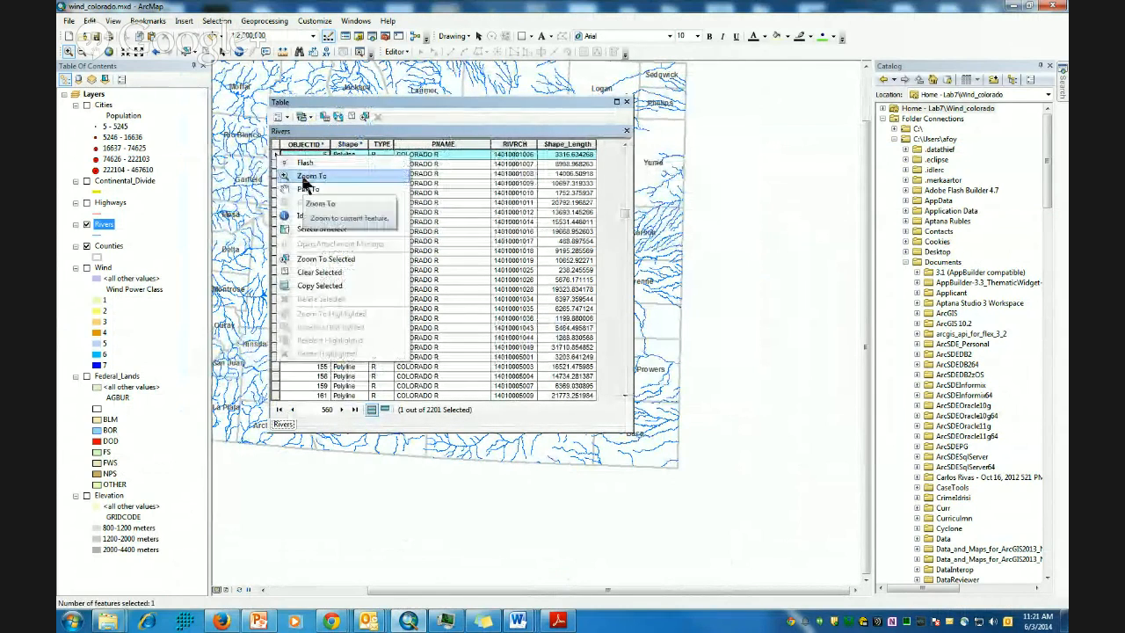
pyautogui.click(311, 176)
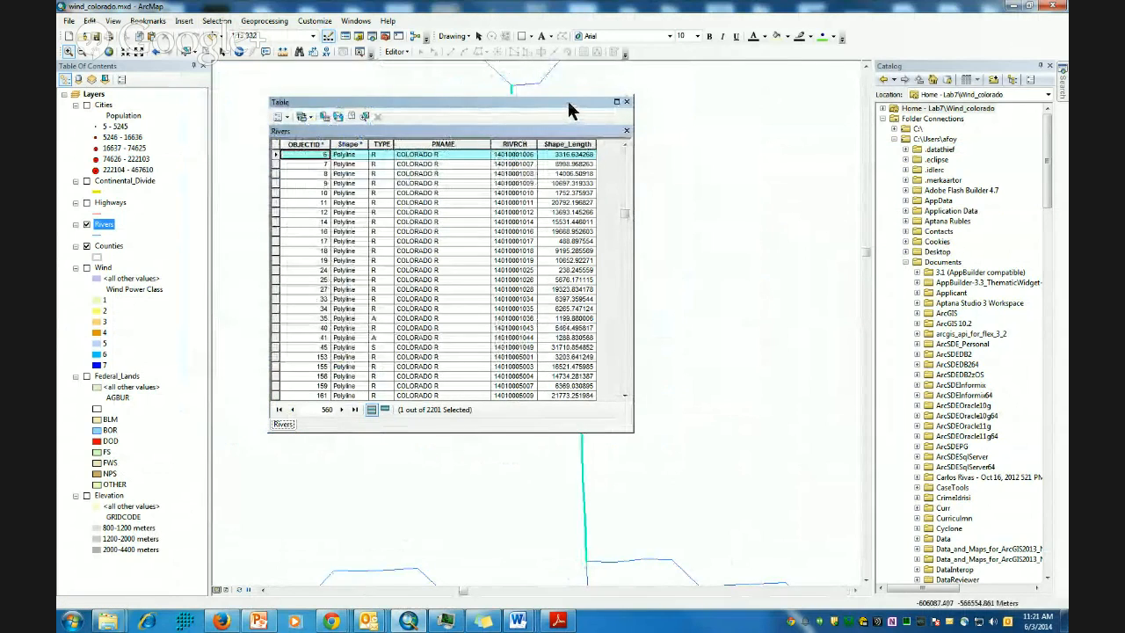
pyautogui.moveTo(567, 100); pyautogui.dragTo(440, 203)
pyautogui.scroll(-2, 649, 243)
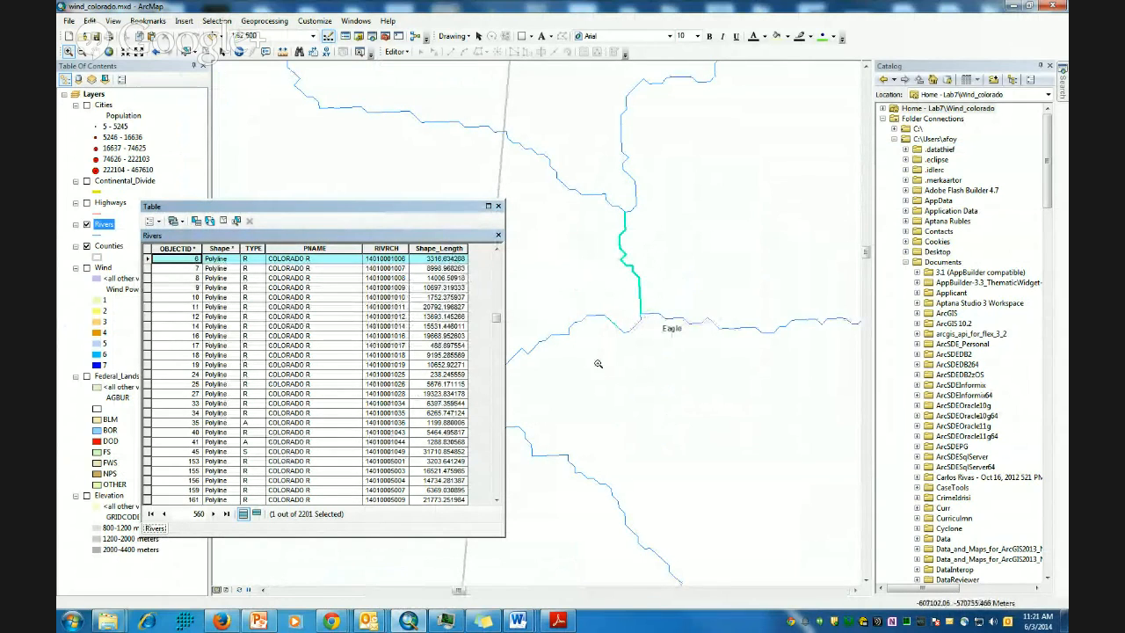
pyautogui.scroll(3, 688, 362)
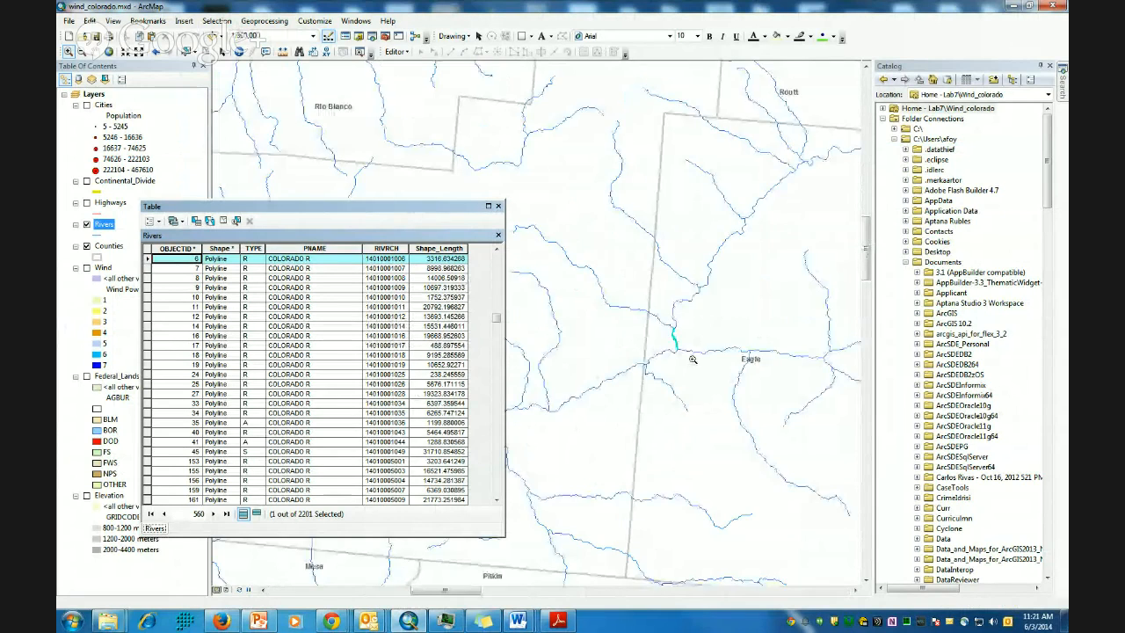
pyautogui.scroll(2, 690, 357)
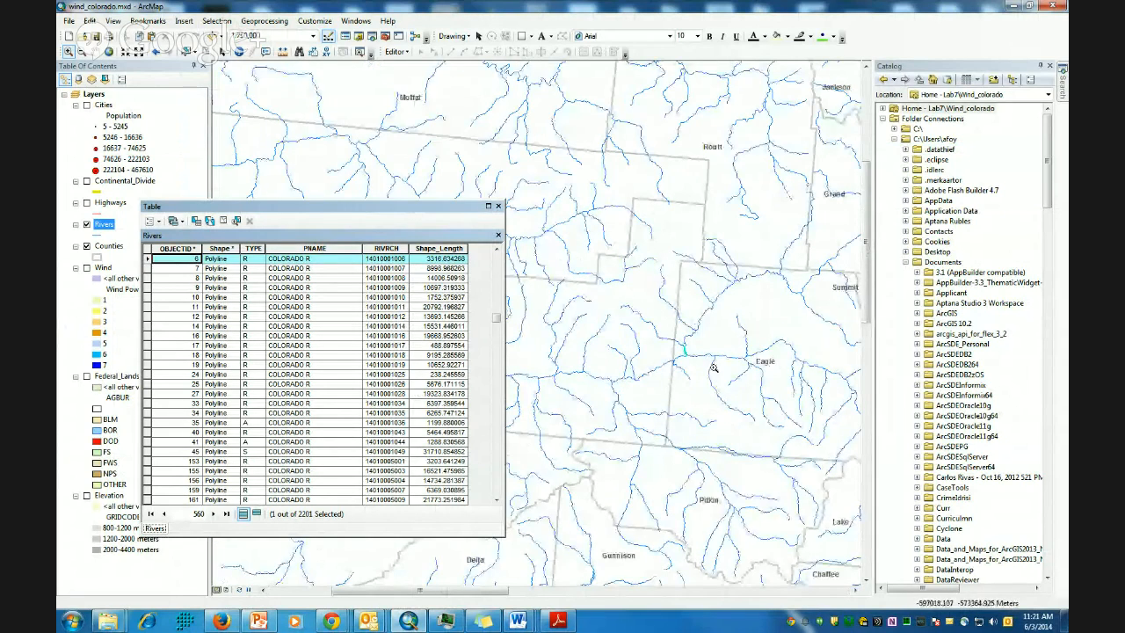
pyautogui.scroll(2, 714, 367)
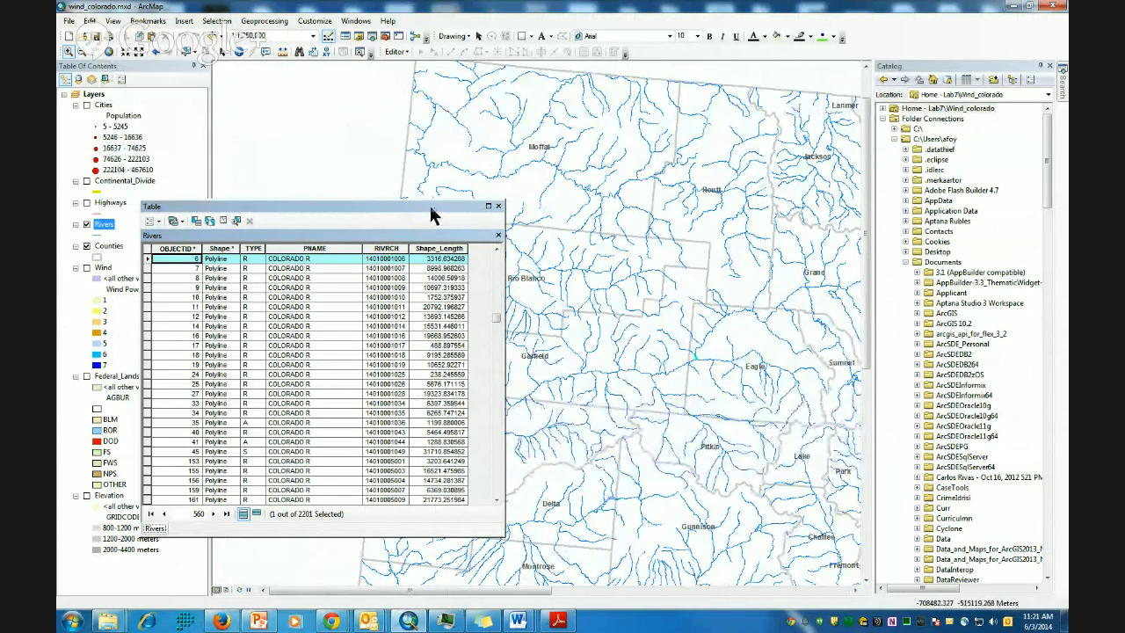
pyautogui.moveTo(394, 215); pyautogui.dragTo(637, 173)
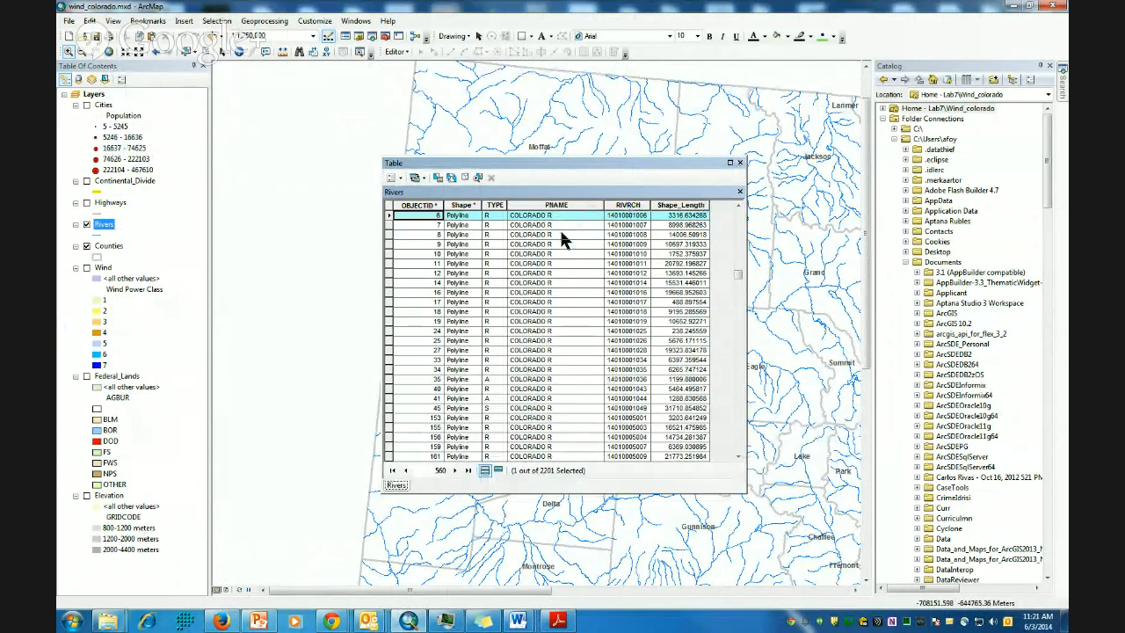
pyautogui.rightClick(692, 204)
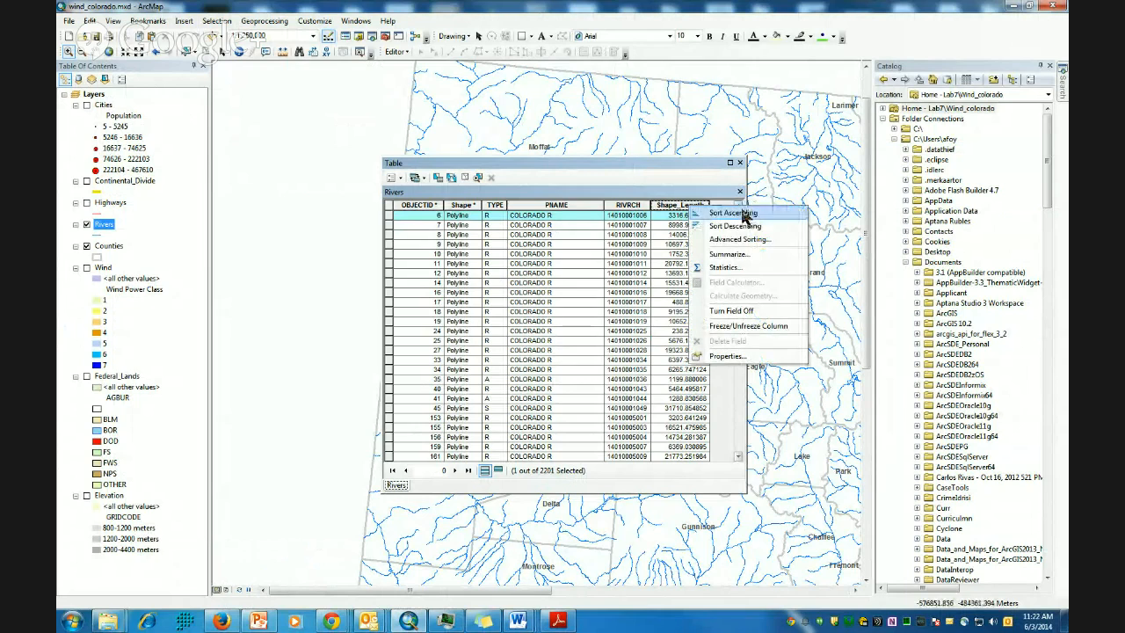
pyautogui.click(727, 254)
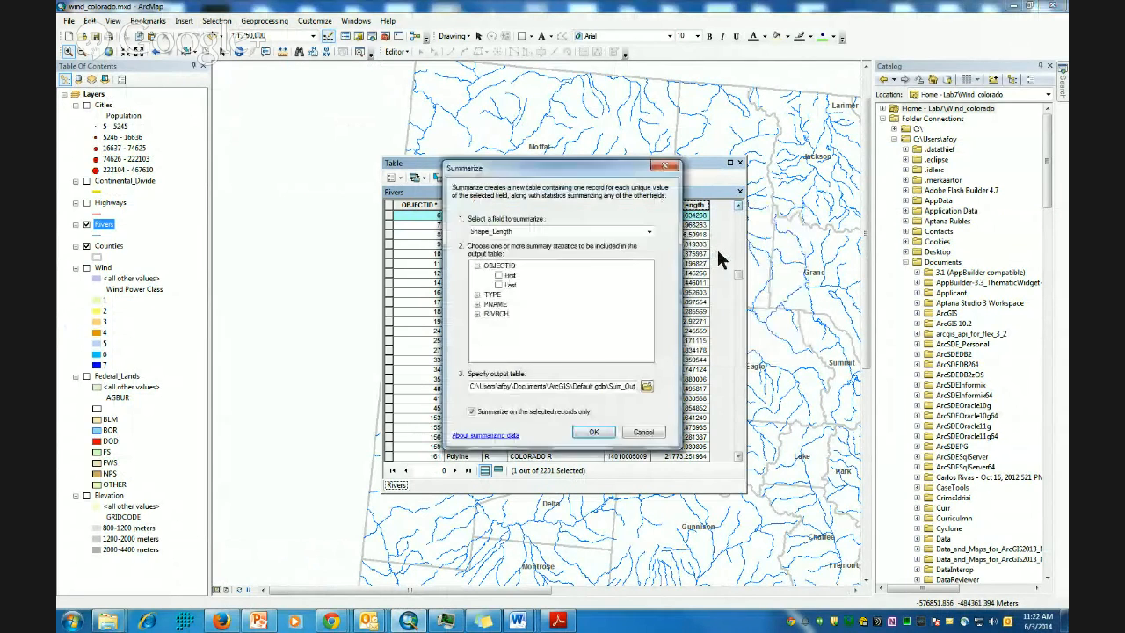
pyautogui.click(666, 167)
# Summarize the selected Rivers record by PNAME with the Sum of Shape_Length, add the result table to the map and open it
pyautogui.rightClick(557, 203)
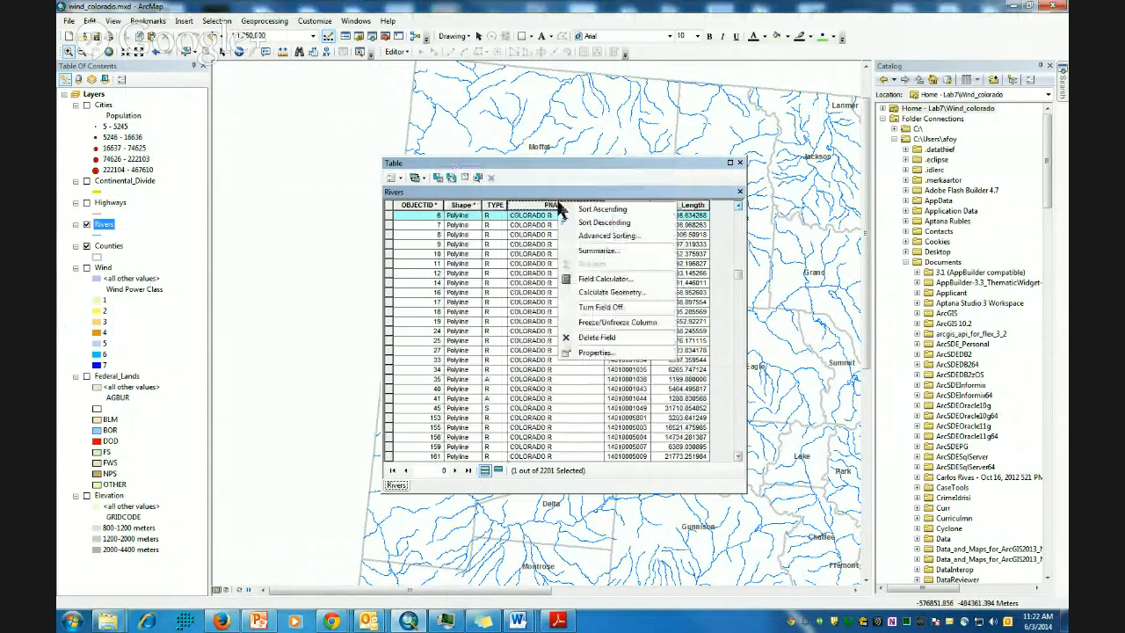
pyautogui.click(597, 251)
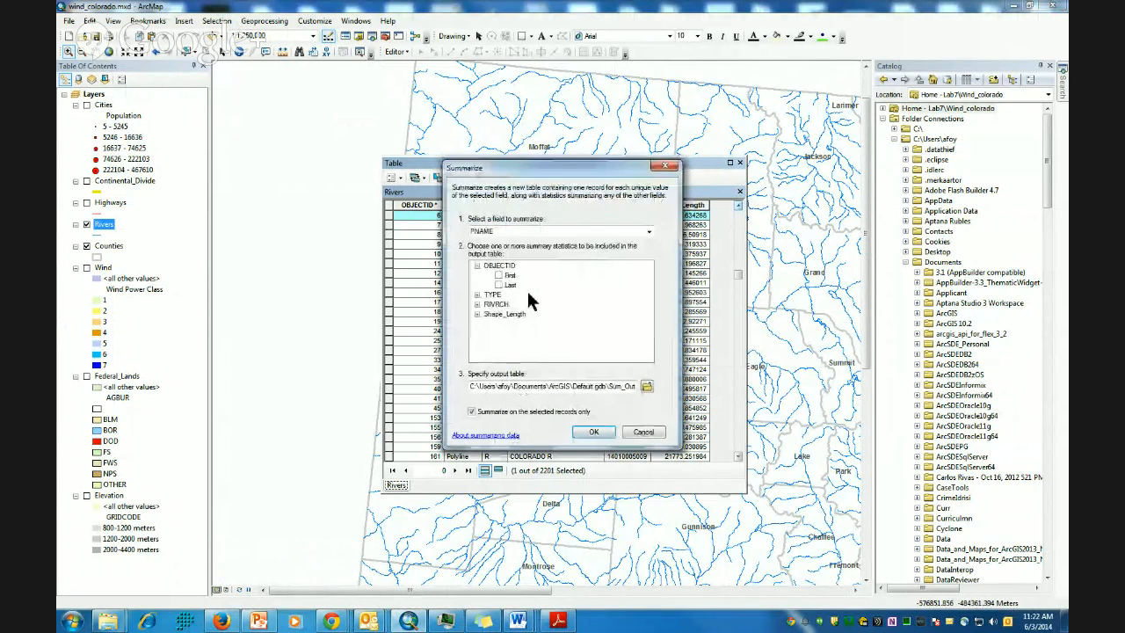
pyautogui.click(477, 314)
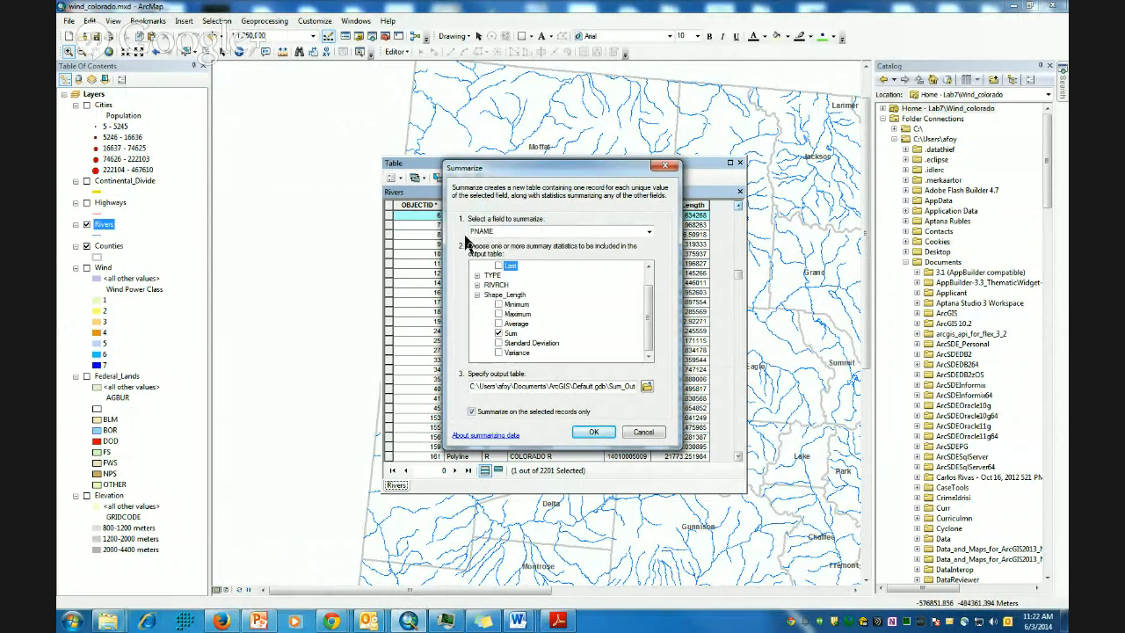
pyautogui.click(590, 431)
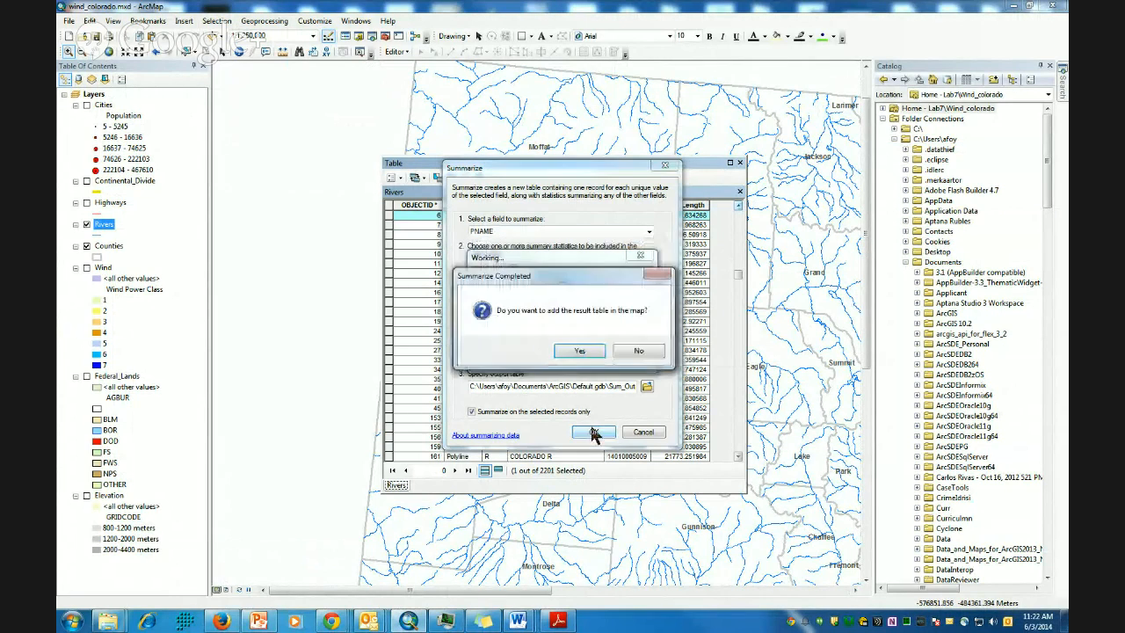
pyautogui.click(582, 351)
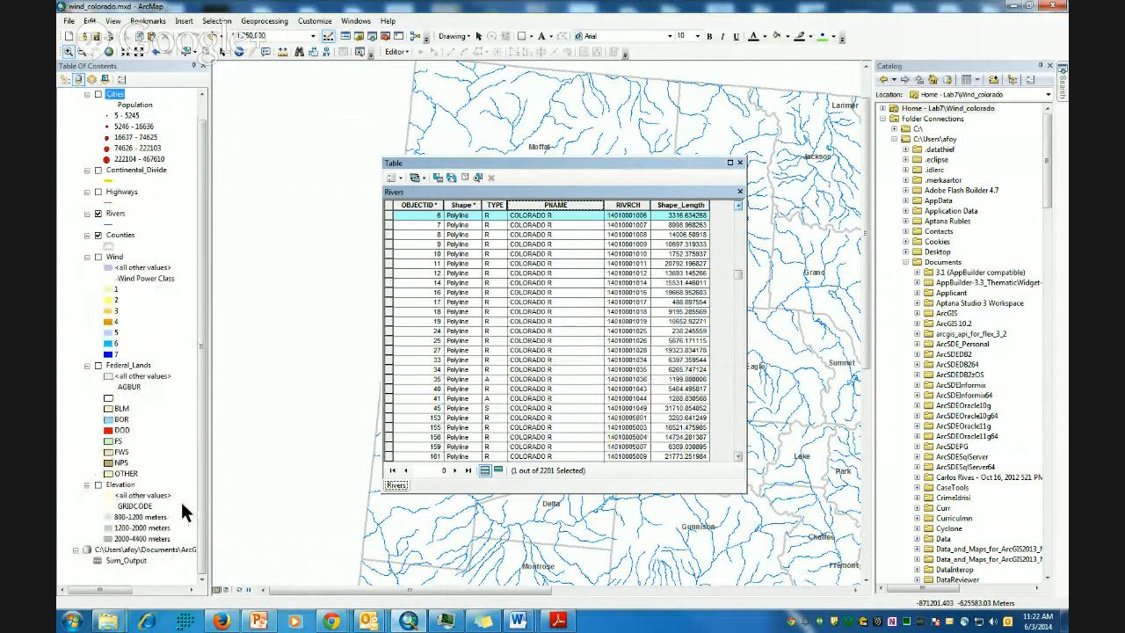
pyautogui.rightClick(140, 560)
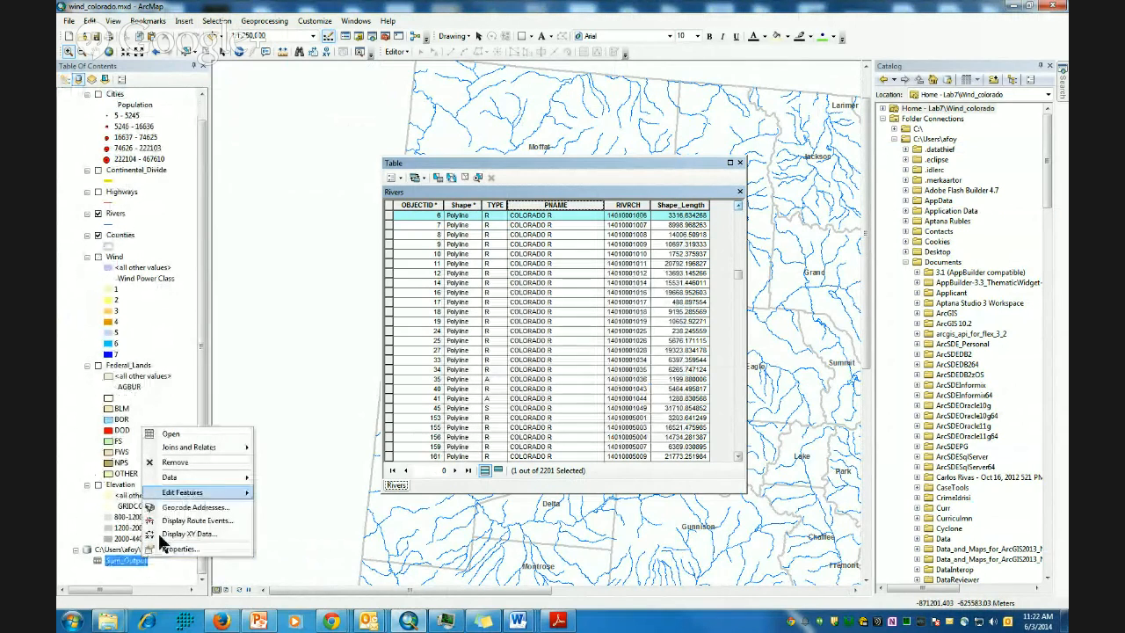
pyautogui.click(171, 433)
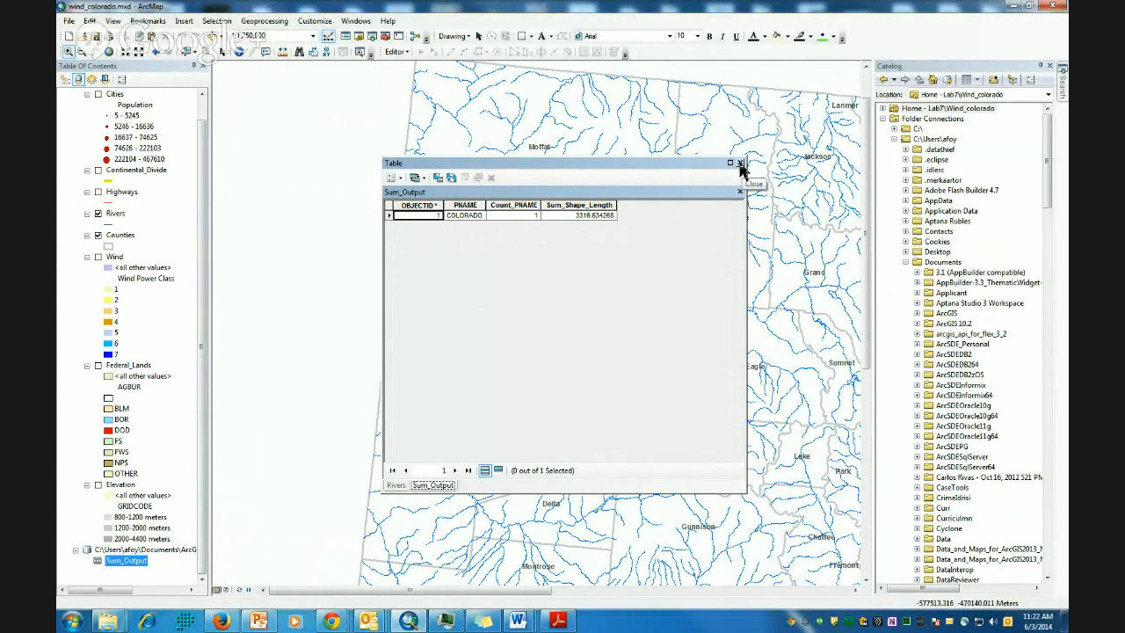
# Return to the Rivers table and clear all selected features
pyautogui.click(397, 486)
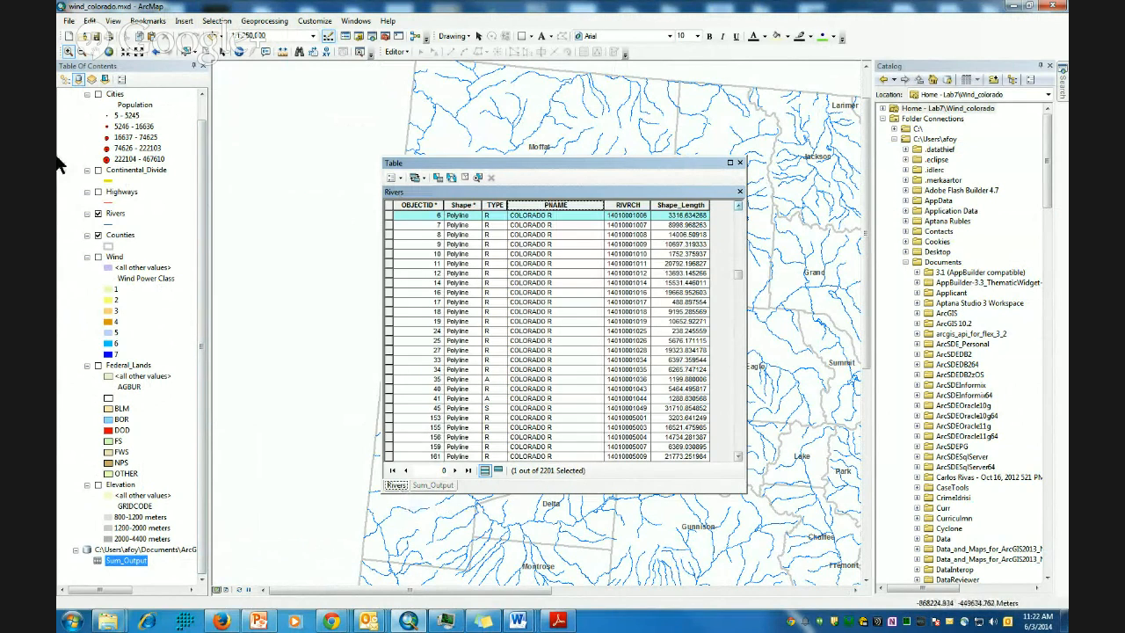
pyautogui.click(216, 20)
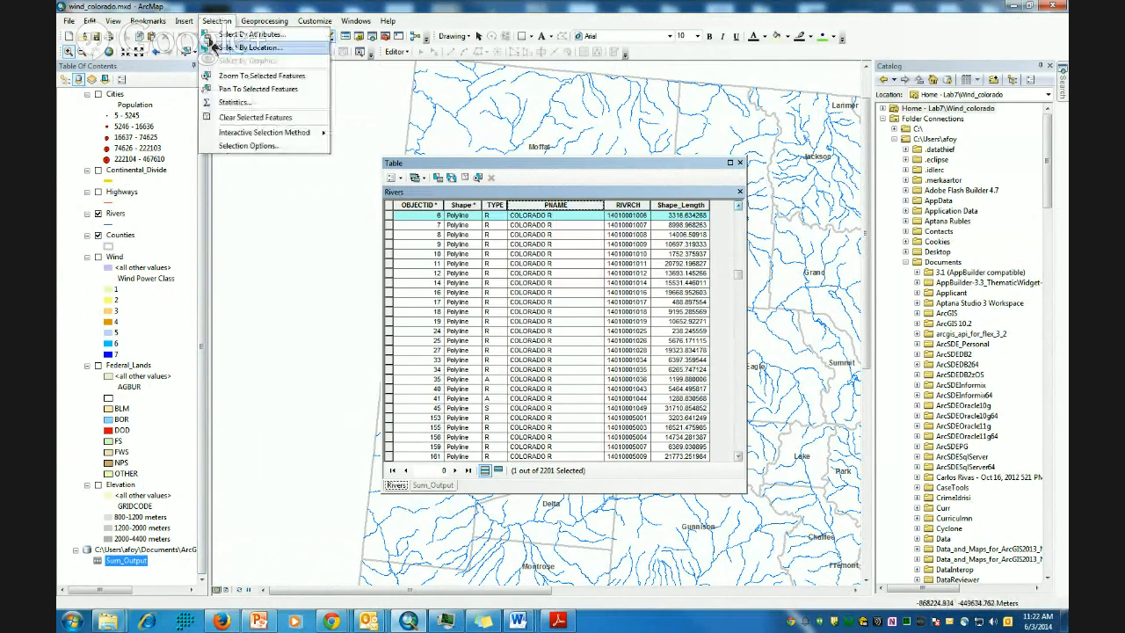
pyautogui.click(241, 120)
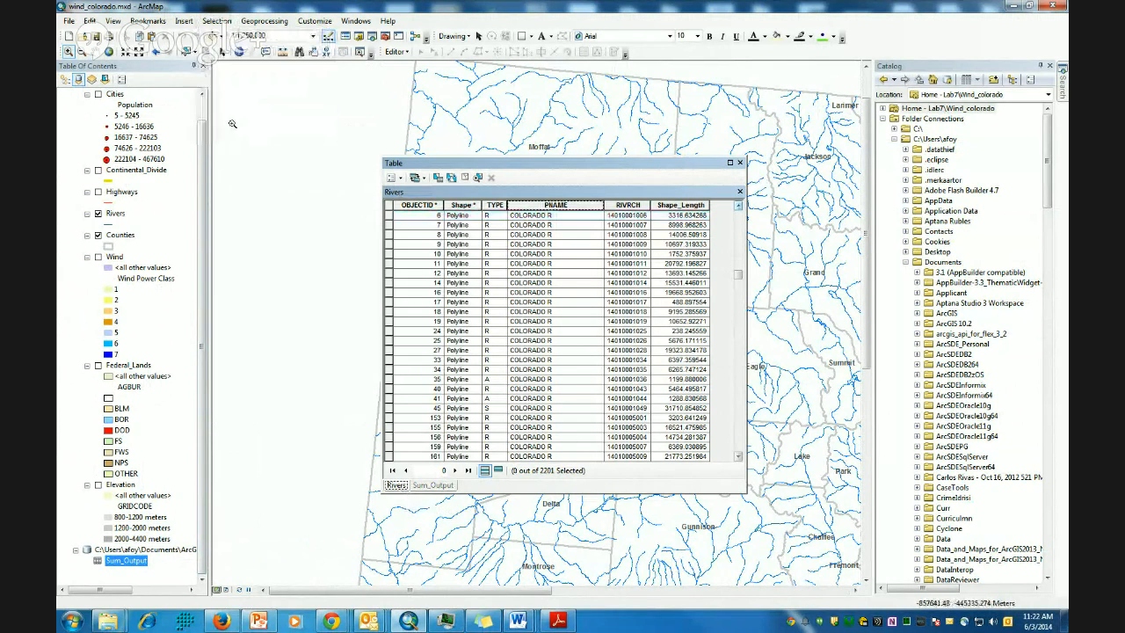
# Summarize all Rivers records by PNAME with the Sum of Shape_Length, add the result table to the map and open it
pyautogui.rightClick(554, 207)
pyautogui.click(598, 253)
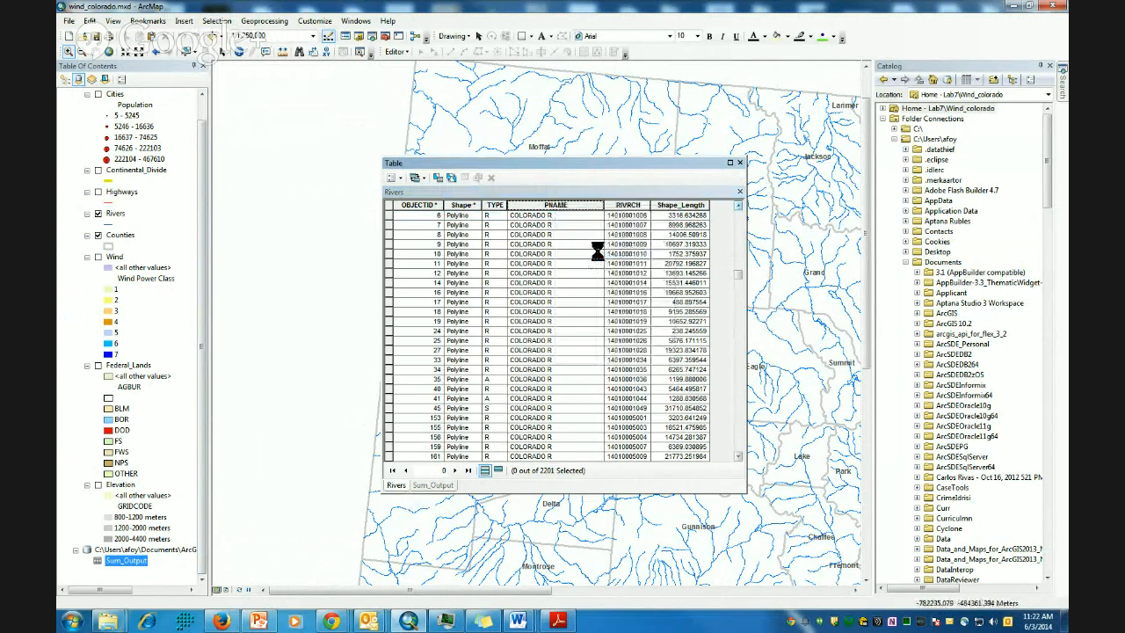
pyautogui.click(476, 307)
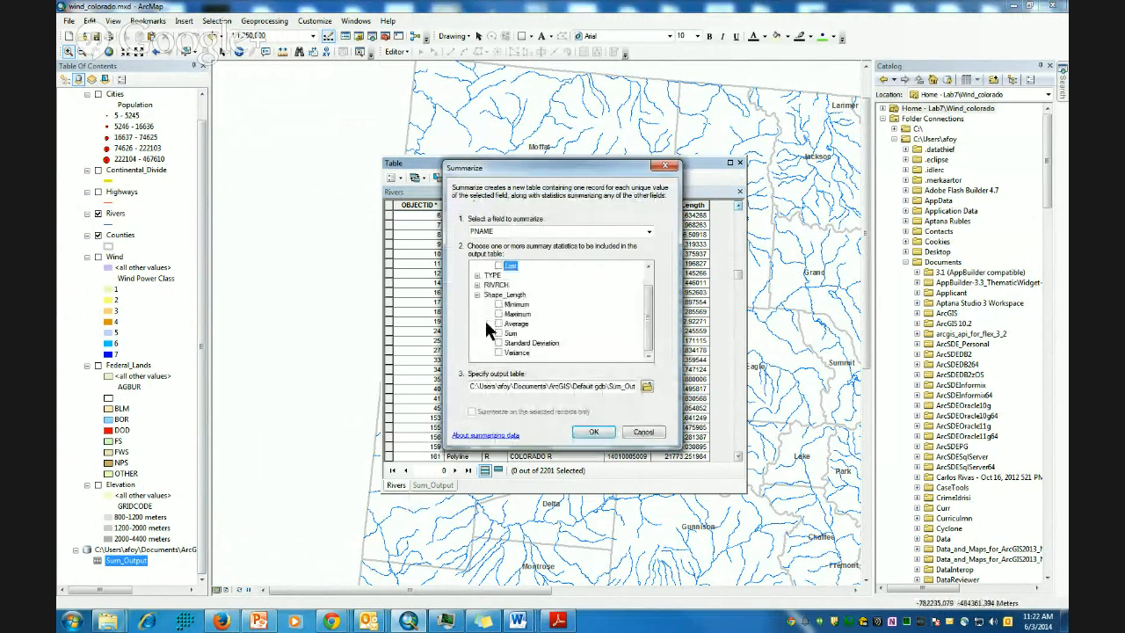
pyautogui.click(498, 333)
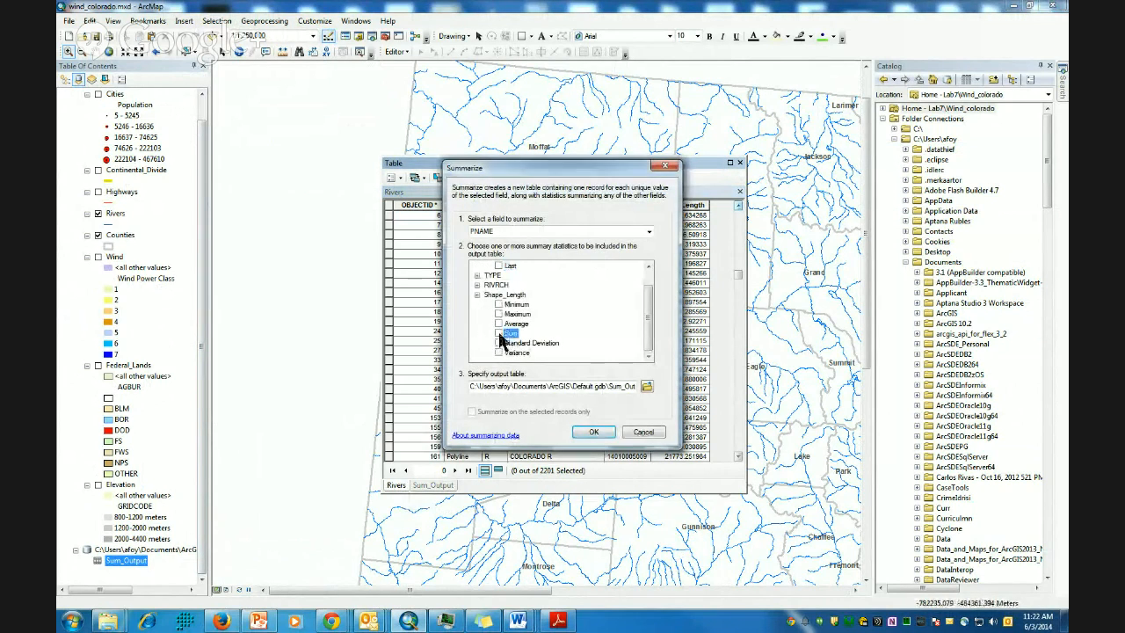
pyautogui.click(595, 434)
pyautogui.click(582, 351)
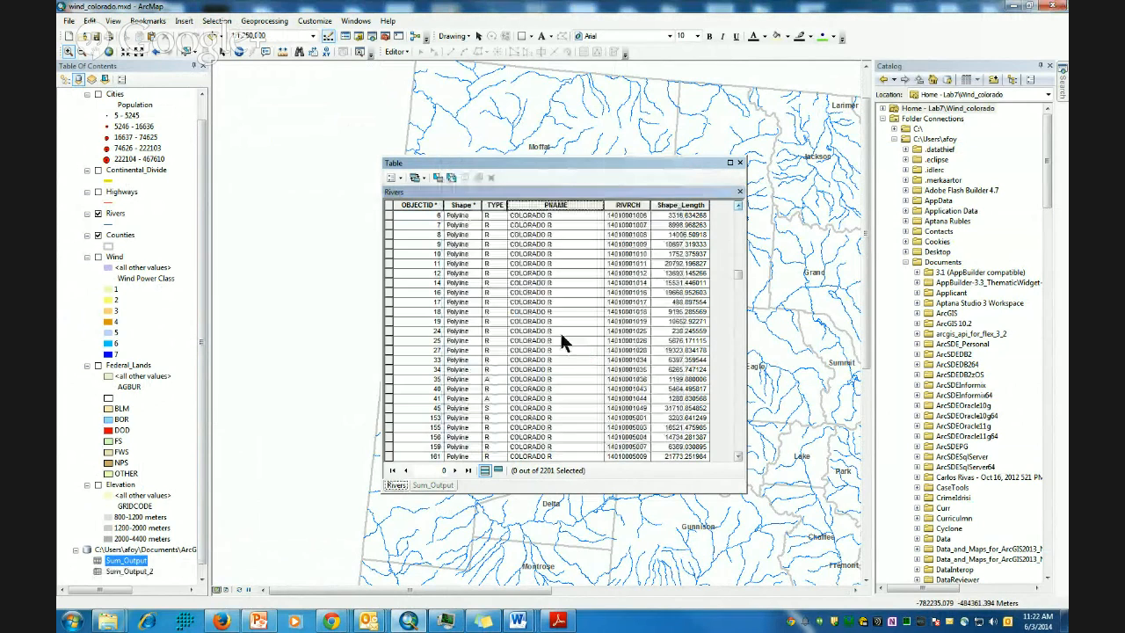
pyautogui.rightClick(140, 572)
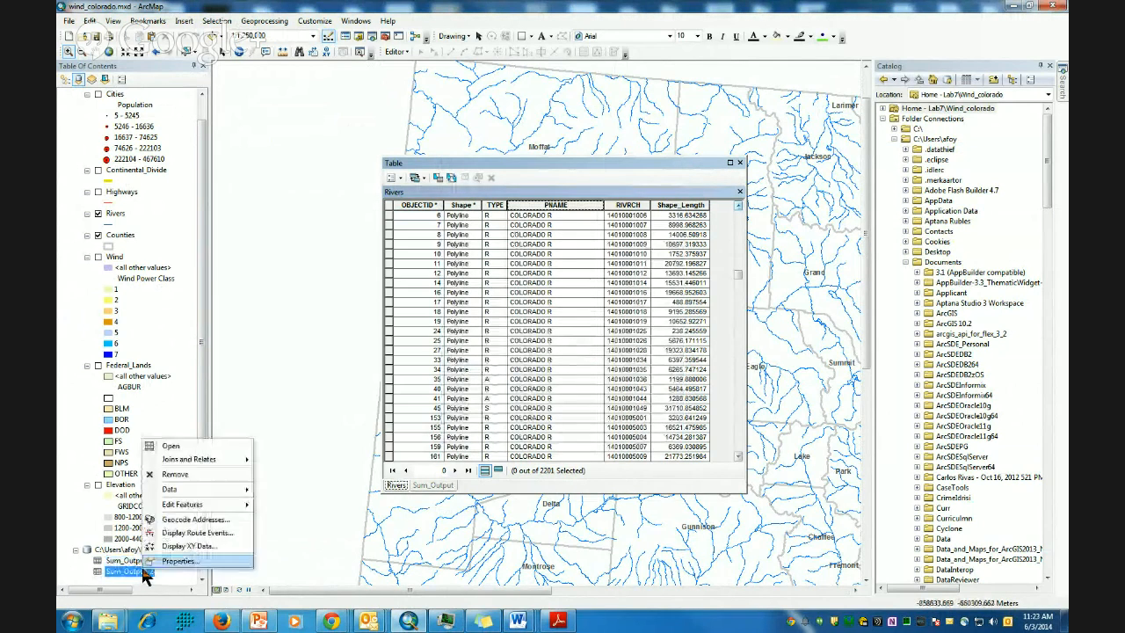
pyautogui.click(180, 447)
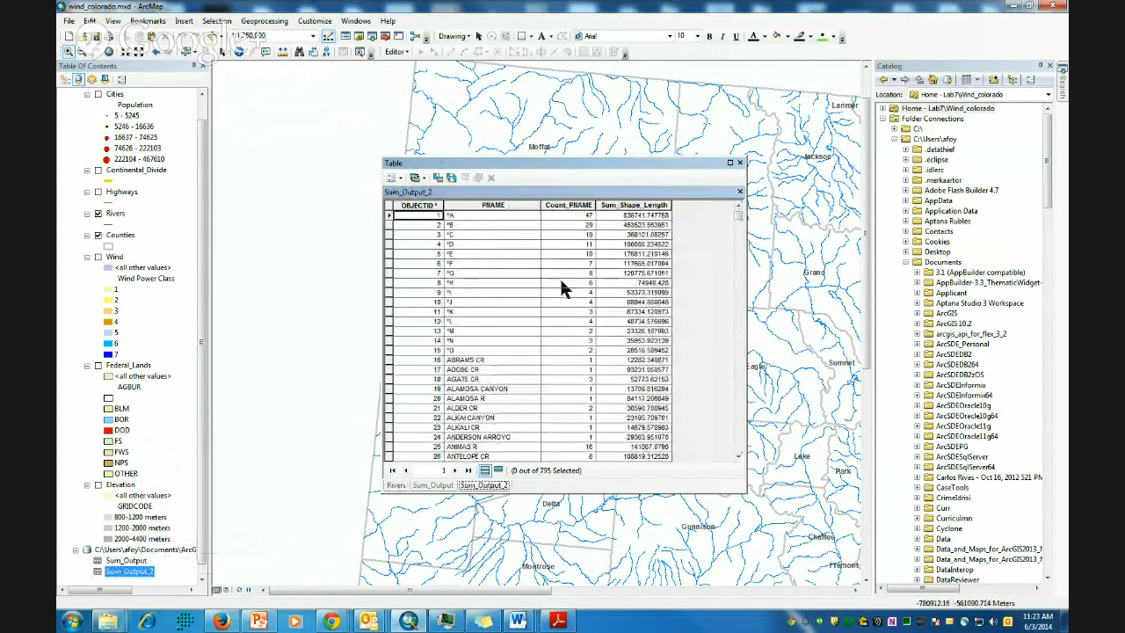
# Browse the Sum_Output_2 table, select the BIG CR record to examine its summed length, and select the *A record instead
pyautogui.scroll(-5, 646, 299)
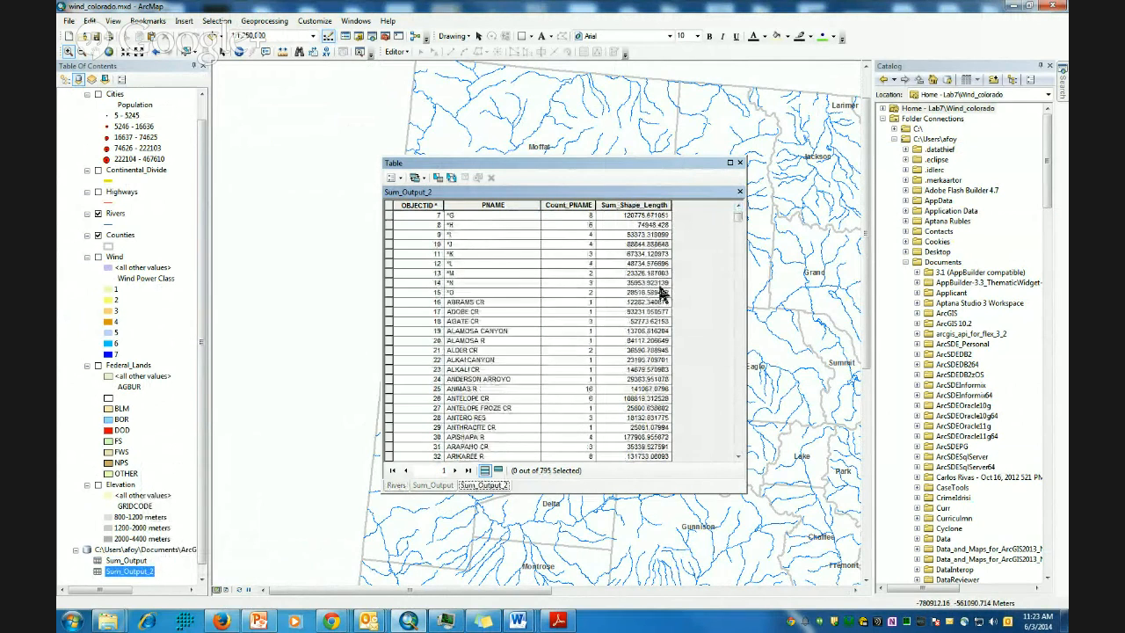
pyautogui.scroll(-11, 647, 304)
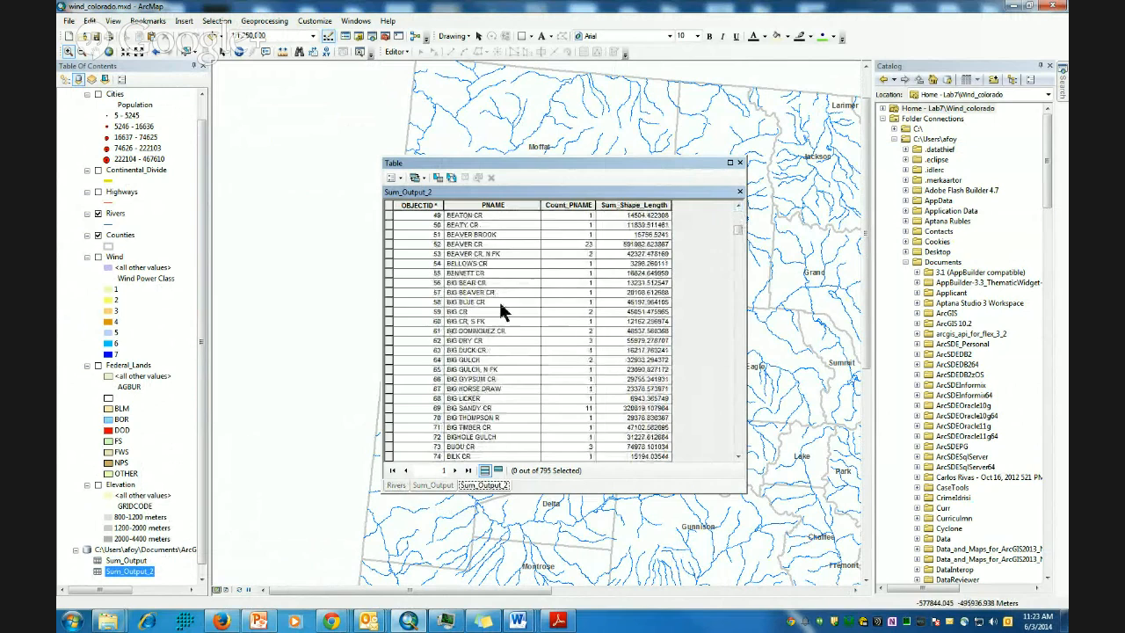
pyautogui.click(392, 312)
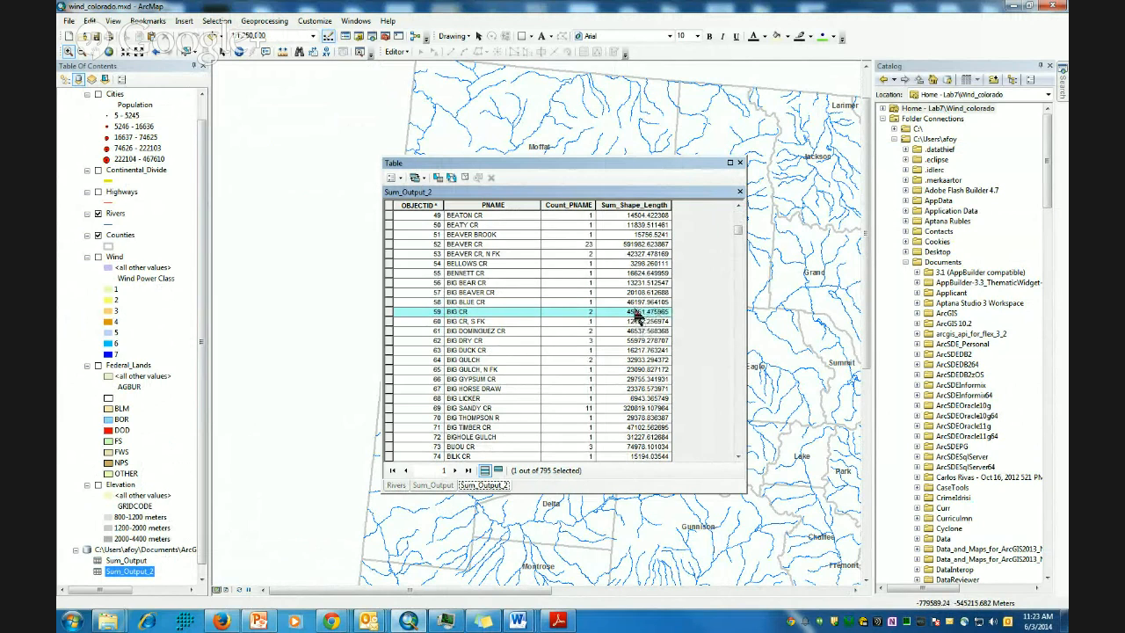
pyautogui.moveTo(739, 232); pyautogui.dragTo(738, 207)
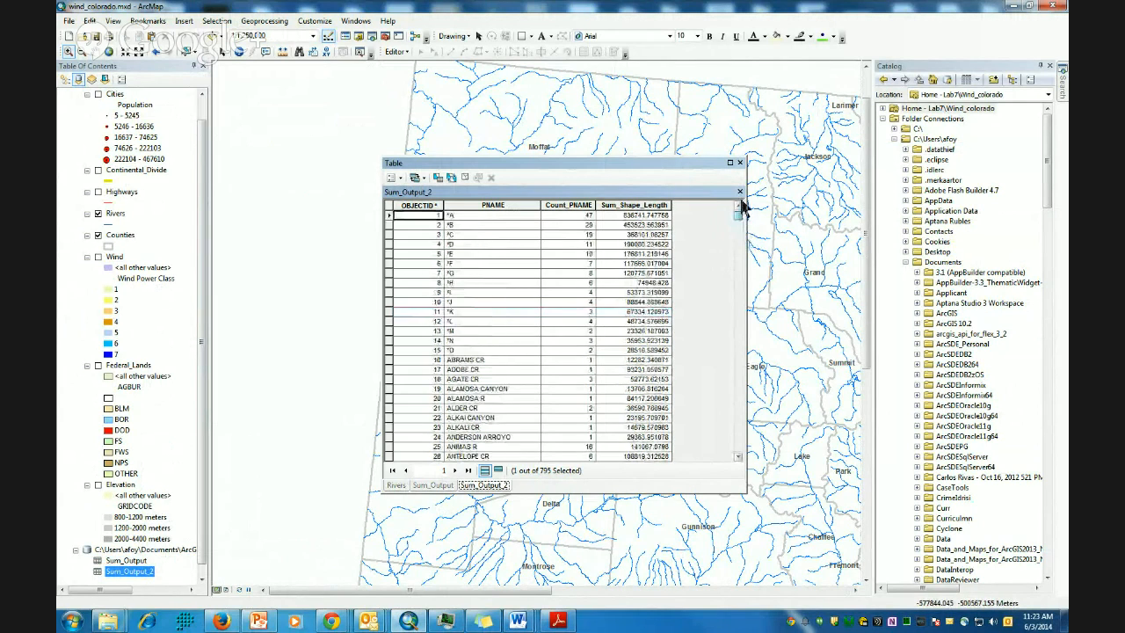
pyautogui.moveTo(578, 169); pyautogui.dragTo(607, 175)
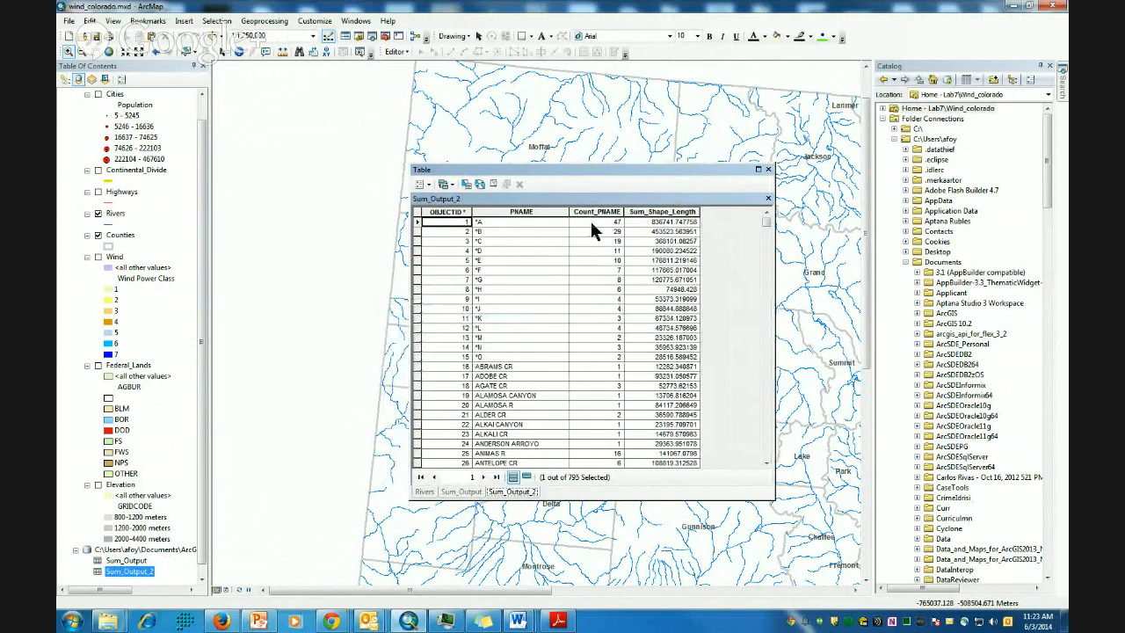
pyautogui.click(418, 223)
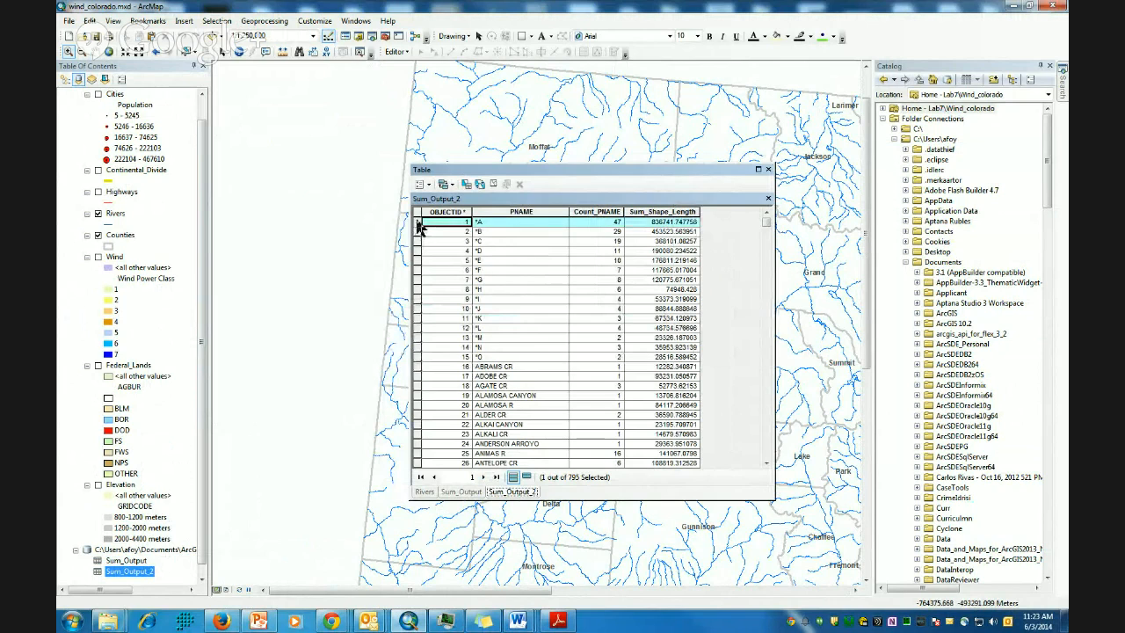
pyautogui.moveTo(565, 182); pyautogui.dragTo(503, 185)
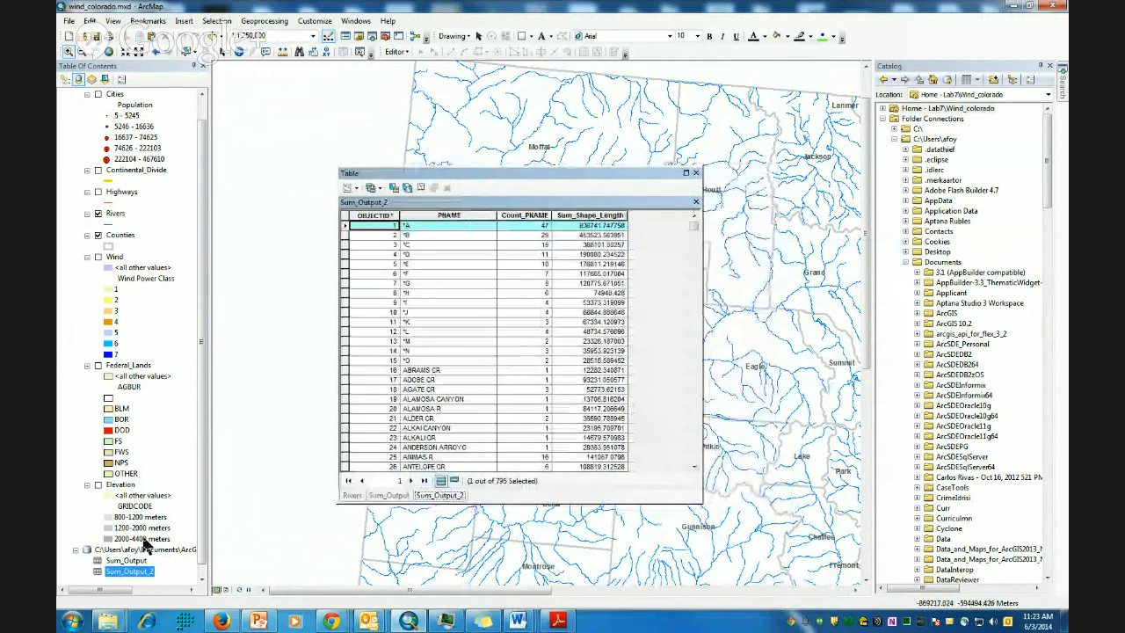
# Open the Rivers attribute table again and go to the *A records at its beginning
pyautogui.scroll(1, 132, 290)
pyautogui.click(121, 234)
pyautogui.rightClick(122, 235)
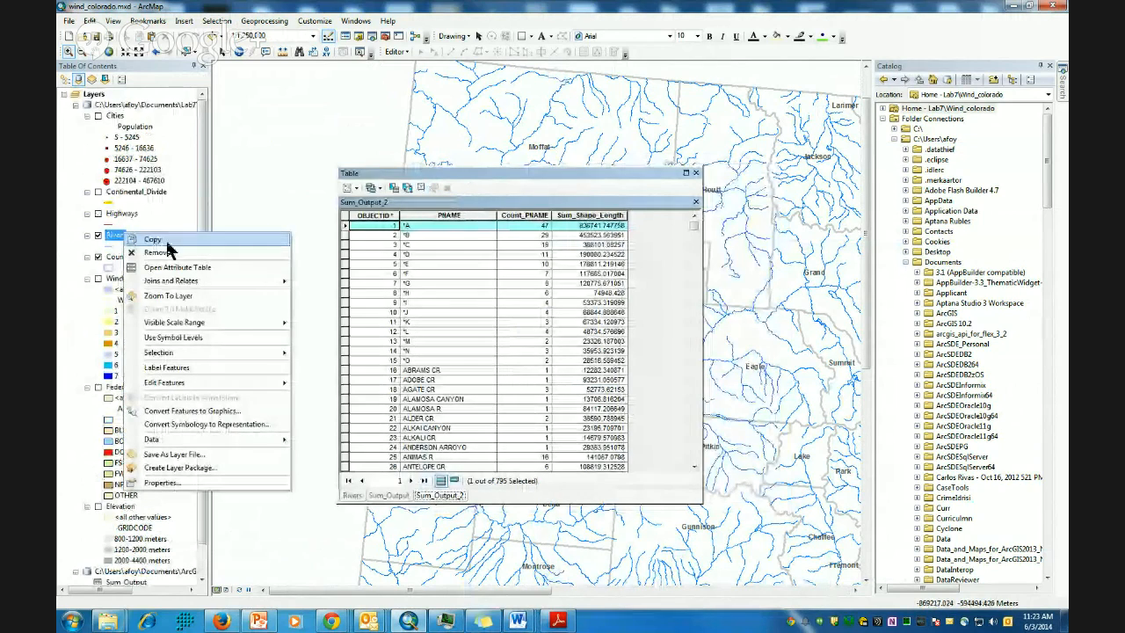
pyautogui.click(176, 261)
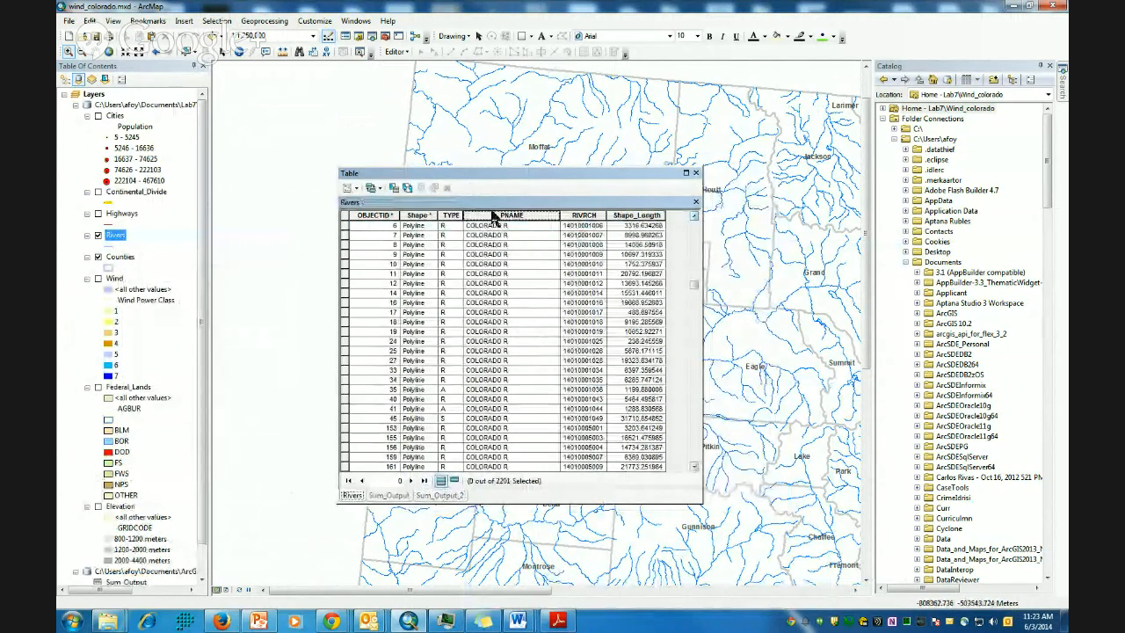
pyautogui.moveTo(695, 286); pyautogui.dragTo(694, 227)
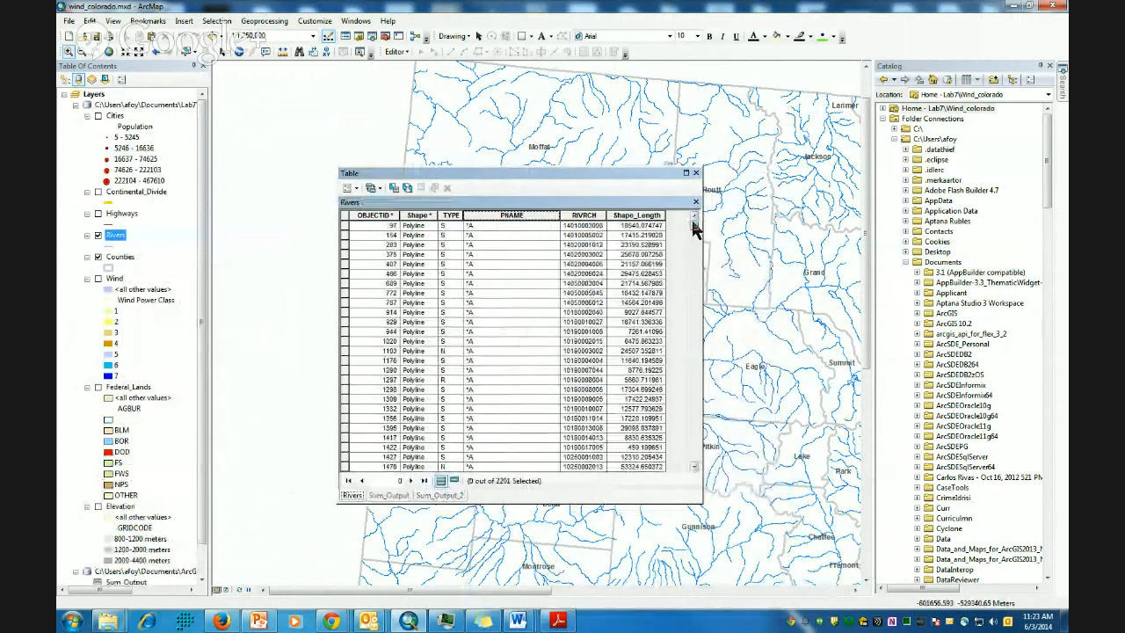
# Select the *A records from OBJECTID 97 through 1298 and uncover the map to see where these segments lie across Colorado
pyautogui.click(345, 233)
pyautogui.moveTo(345, 233); pyautogui.dragTo(366, 387)
pyautogui.moveTo(533, 173); pyautogui.dragTo(263, 239)
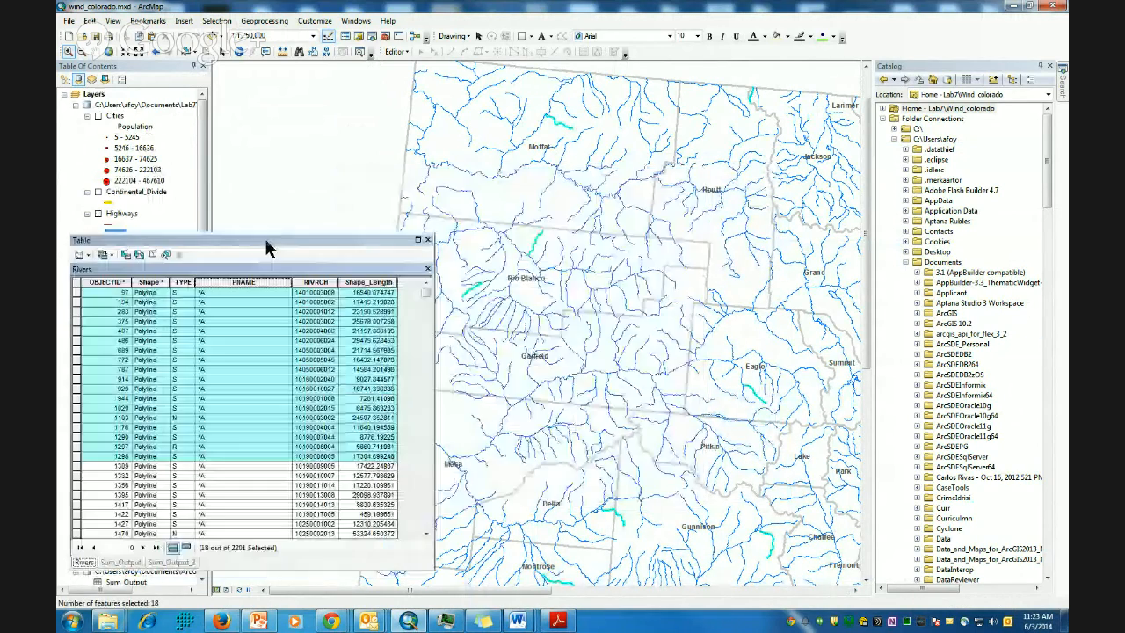
pyautogui.scroll(-1, 703, 361)
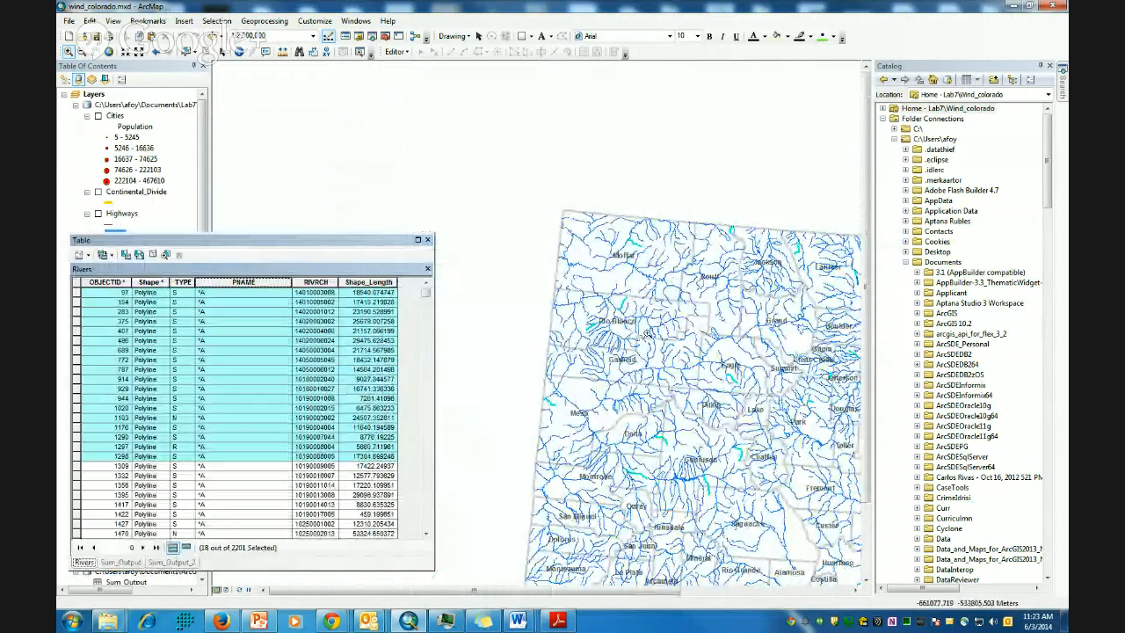
pyautogui.scroll(-1, 721, 450)
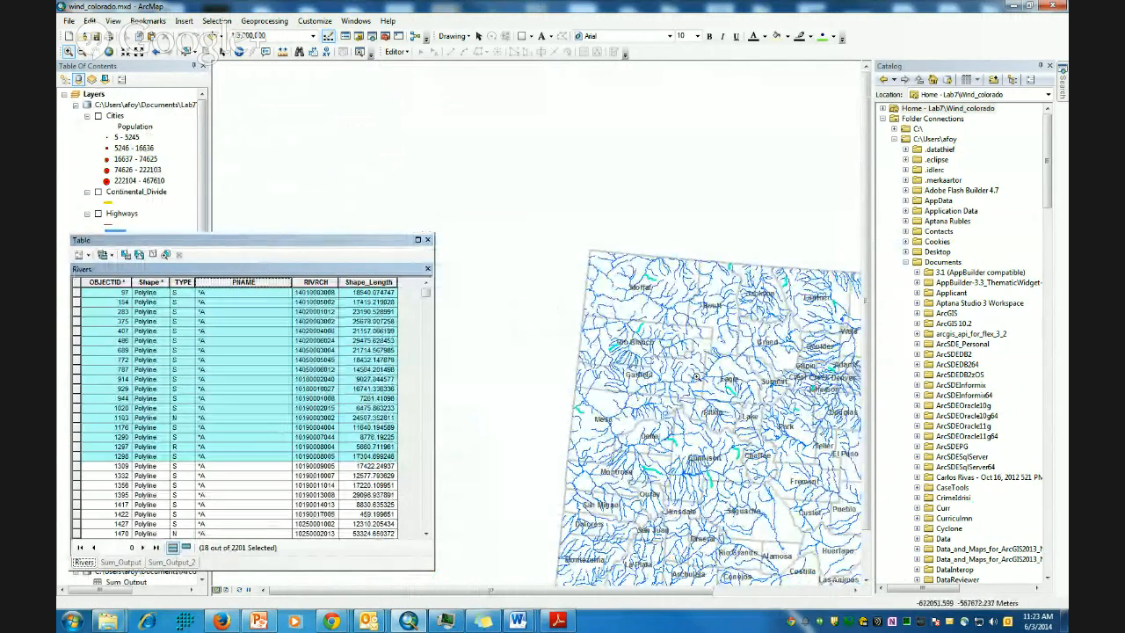
# Switch from the Rivers table to Sum_Output_2 and sort its records by Sum_Shape_Length in descending order
pyautogui.moveTo(269, 238); pyautogui.dragTo(524, 119)
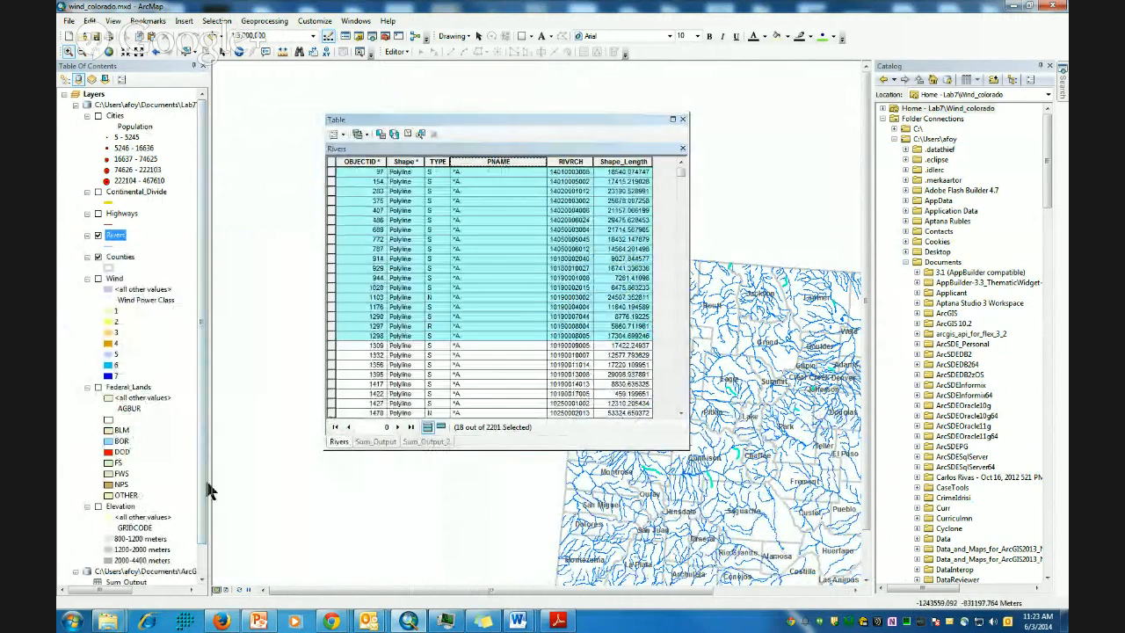
pyautogui.scroll(-3, 204, 536)
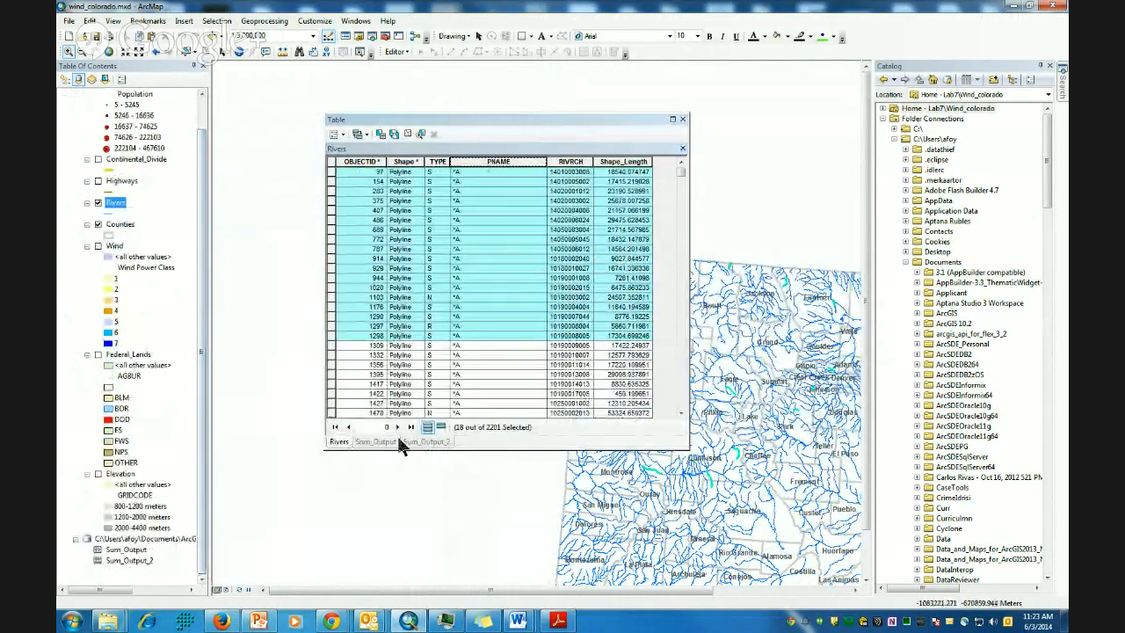
pyautogui.click(426, 441)
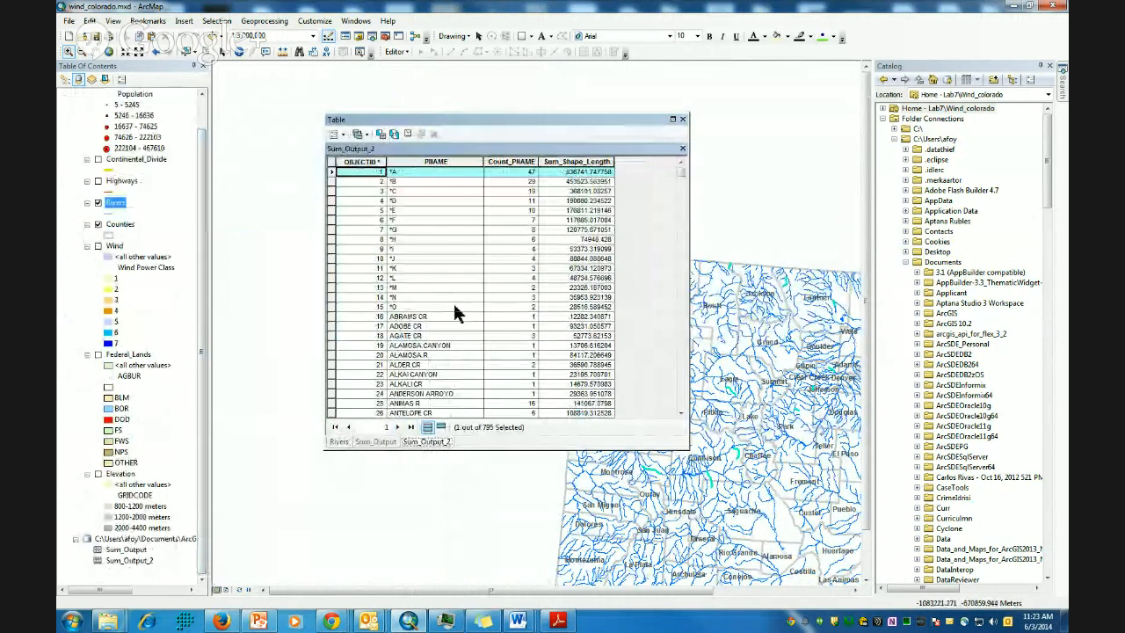
pyautogui.rightClick(603, 162)
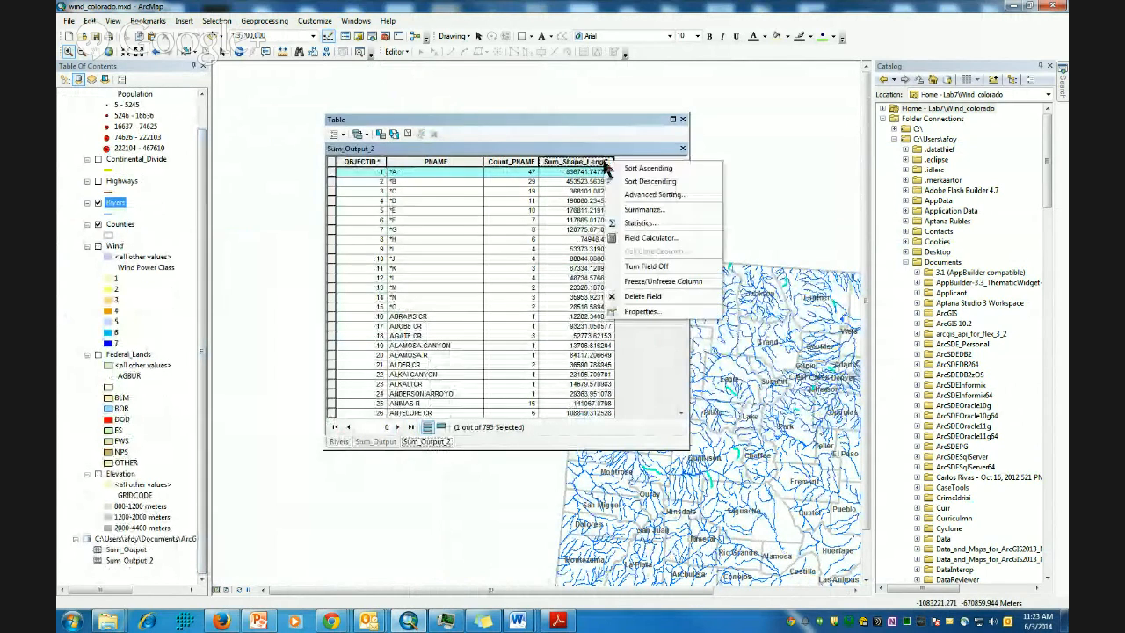
pyautogui.click(660, 179)
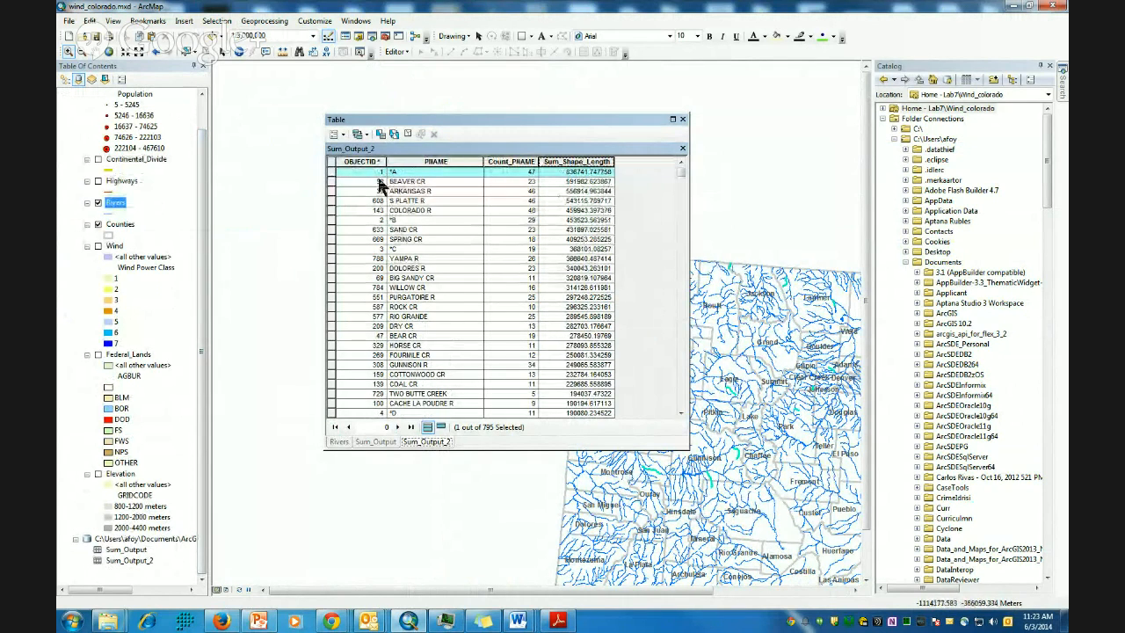
# Examine the longest named rivers by selecting the BEAVER CR, ARKANSAS R, S PLATTE R and COLORADO R records in turn
pyautogui.click(331, 181)
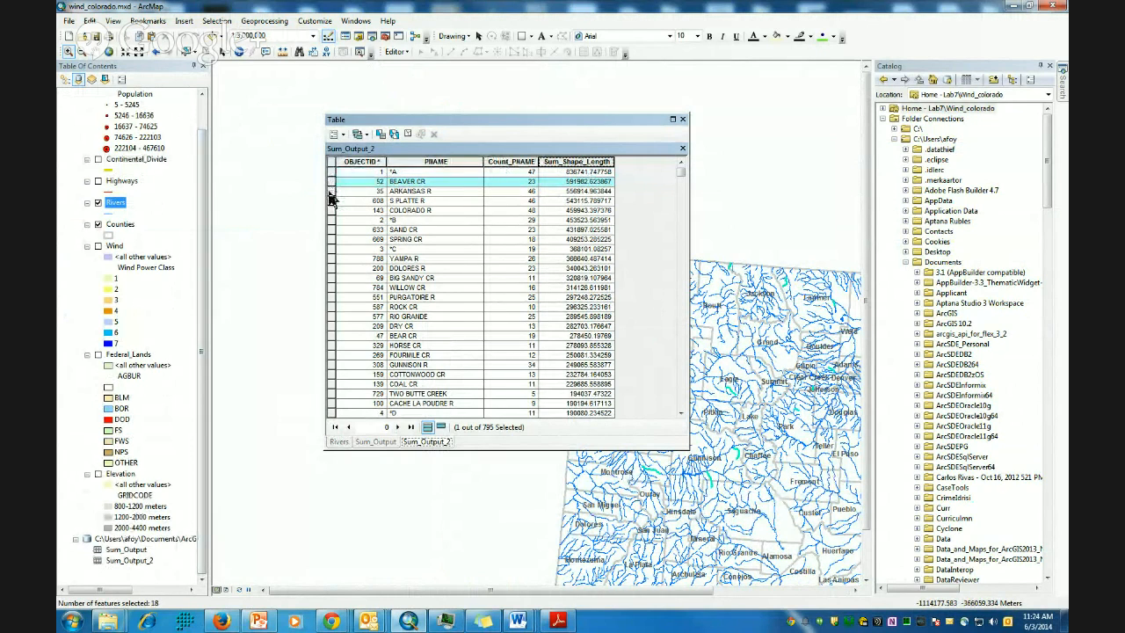
pyautogui.click(331, 191)
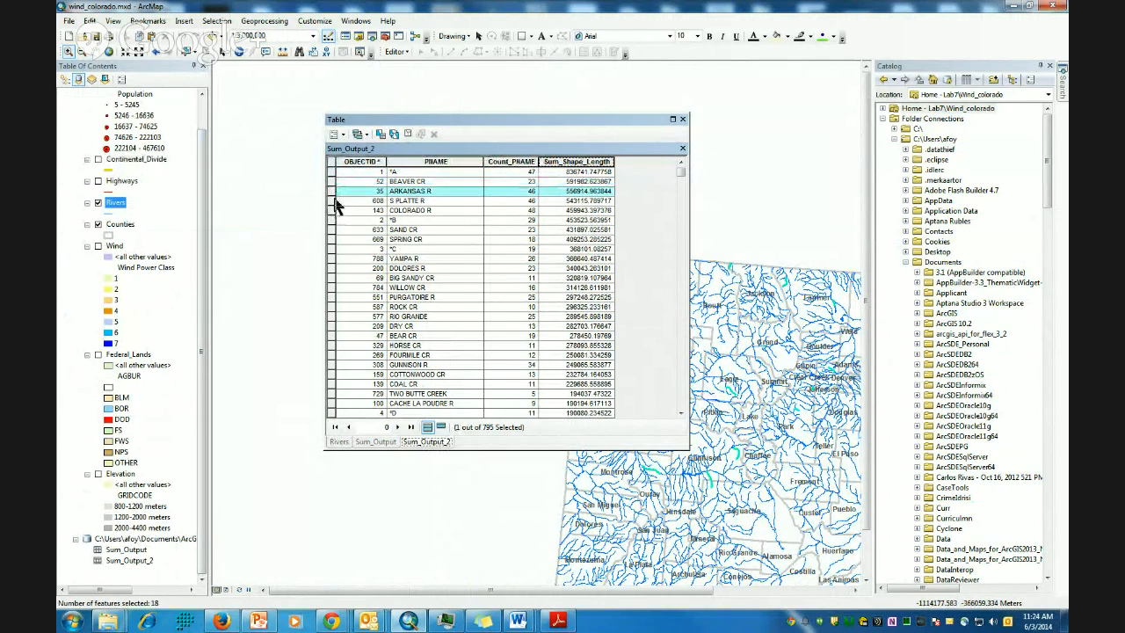
pyautogui.click(332, 200)
pyautogui.click(332, 210)
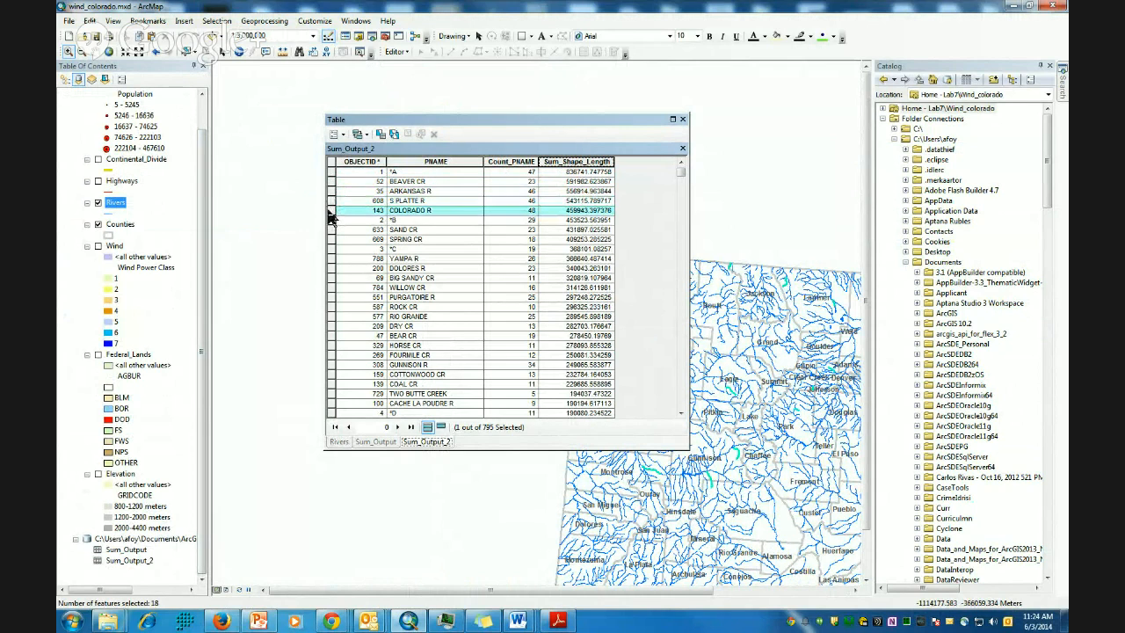
pyautogui.moveTo(535, 118); pyautogui.dragTo(428, 113)
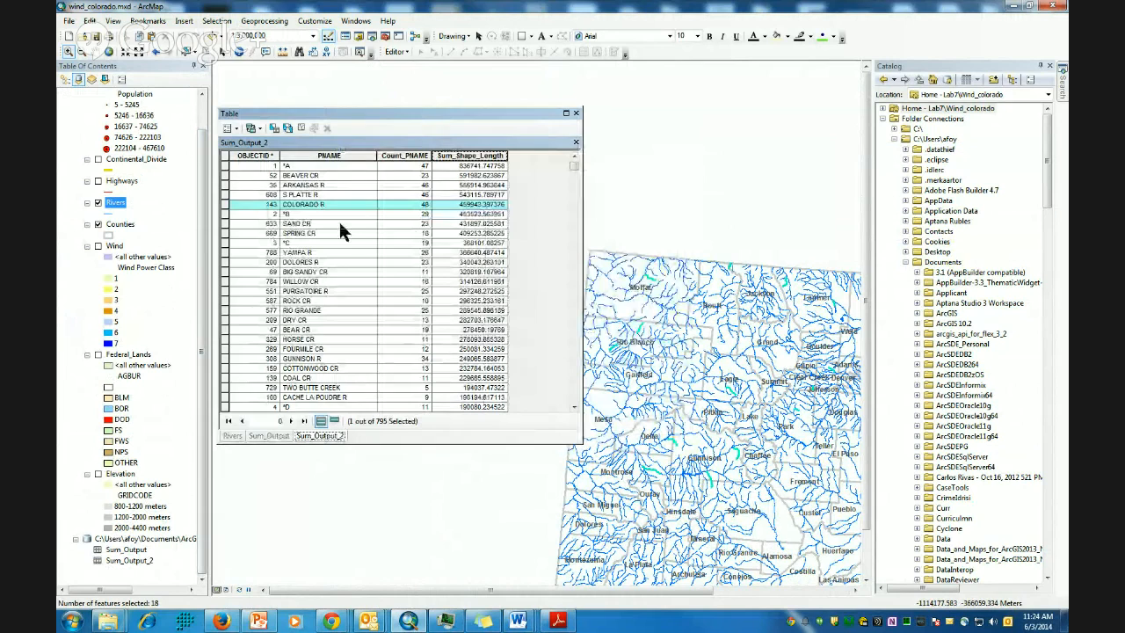
# Open Select by Attributes for the Rivers table and bring the Sum_Output_2 table into view beside it
pyautogui.click(232, 436)
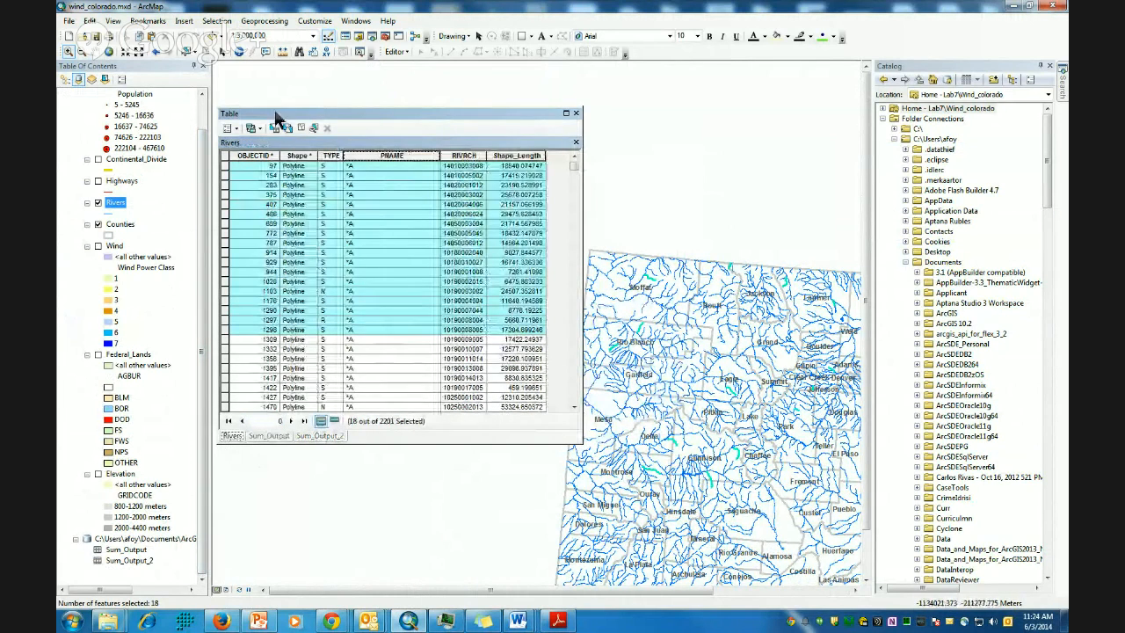
pyautogui.click(239, 124)
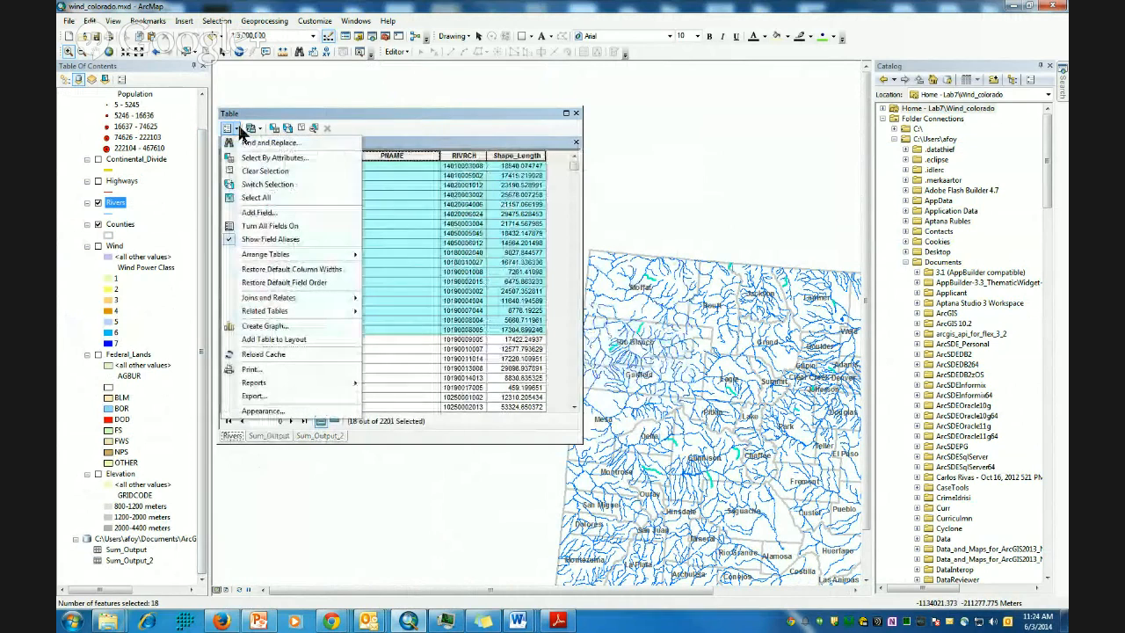
pyautogui.click(268, 158)
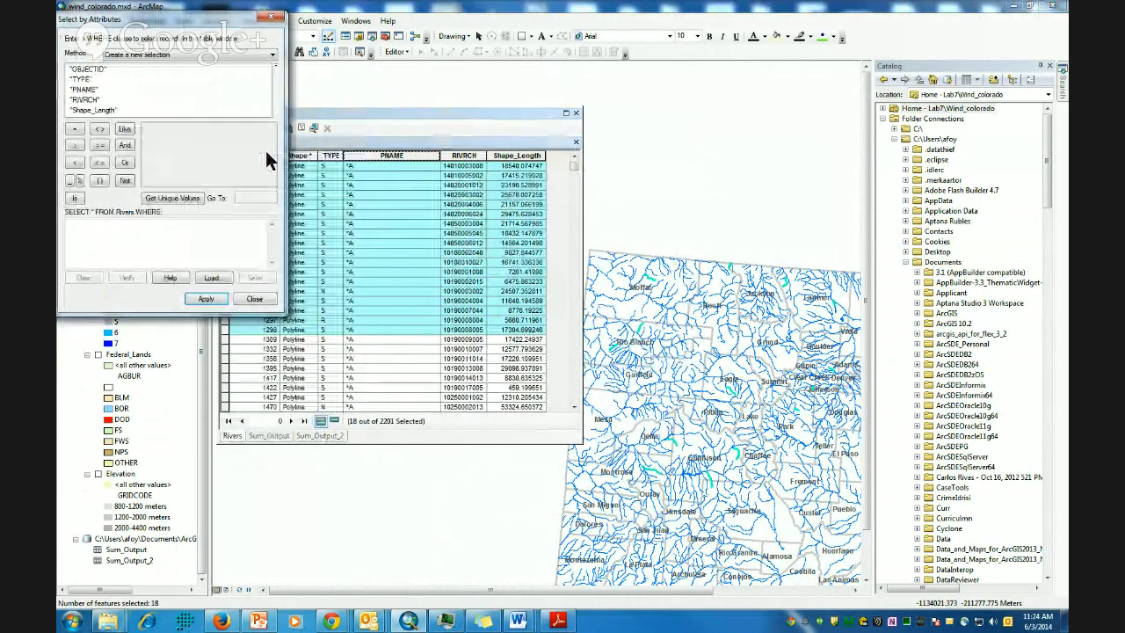
pyautogui.moveTo(420, 115); pyautogui.dragTo(494, 91)
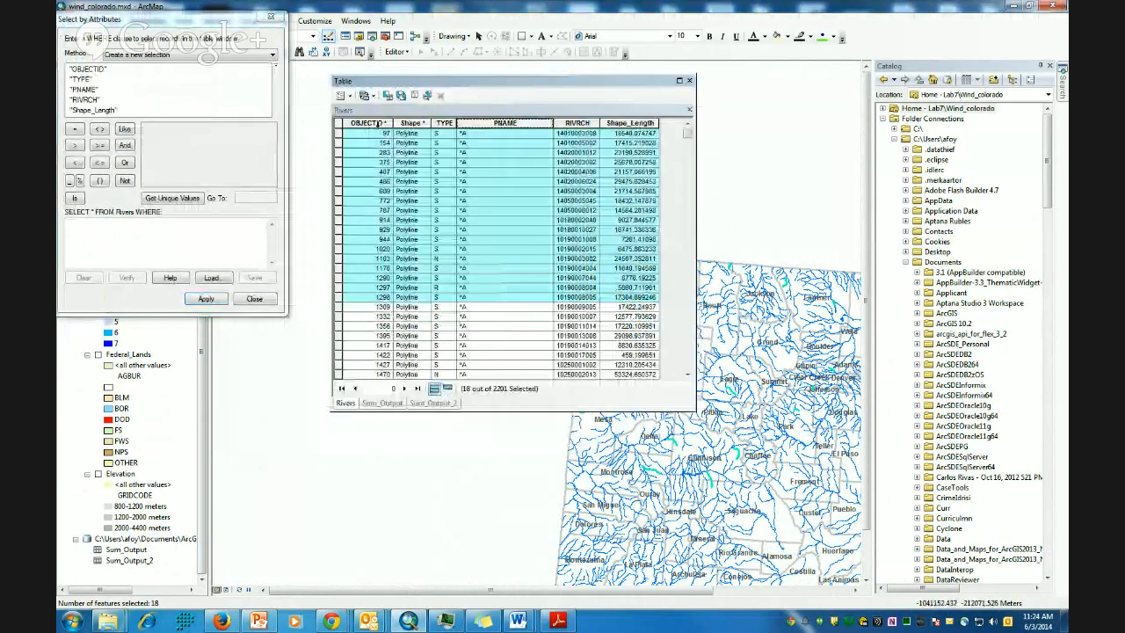
pyautogui.click(382, 403)
pyautogui.click(433, 402)
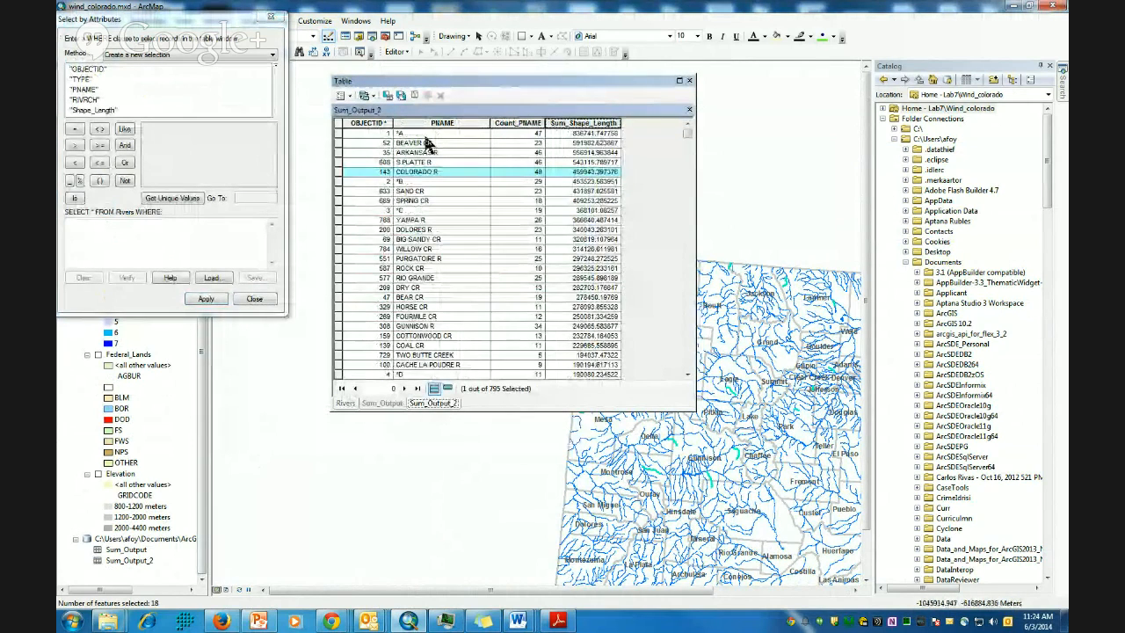
# Begin the WHERE clause with "PNAME" = and list the unique values of that field
pyautogui.click(96, 90)
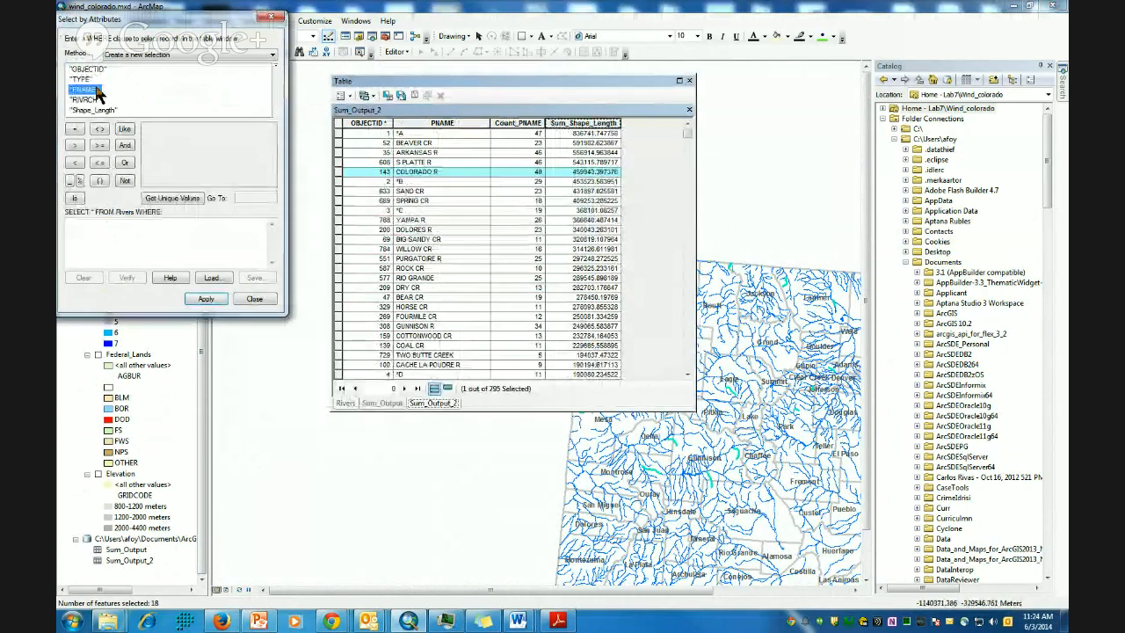
pyautogui.doubleClick(97, 89)
pyautogui.click(75, 128)
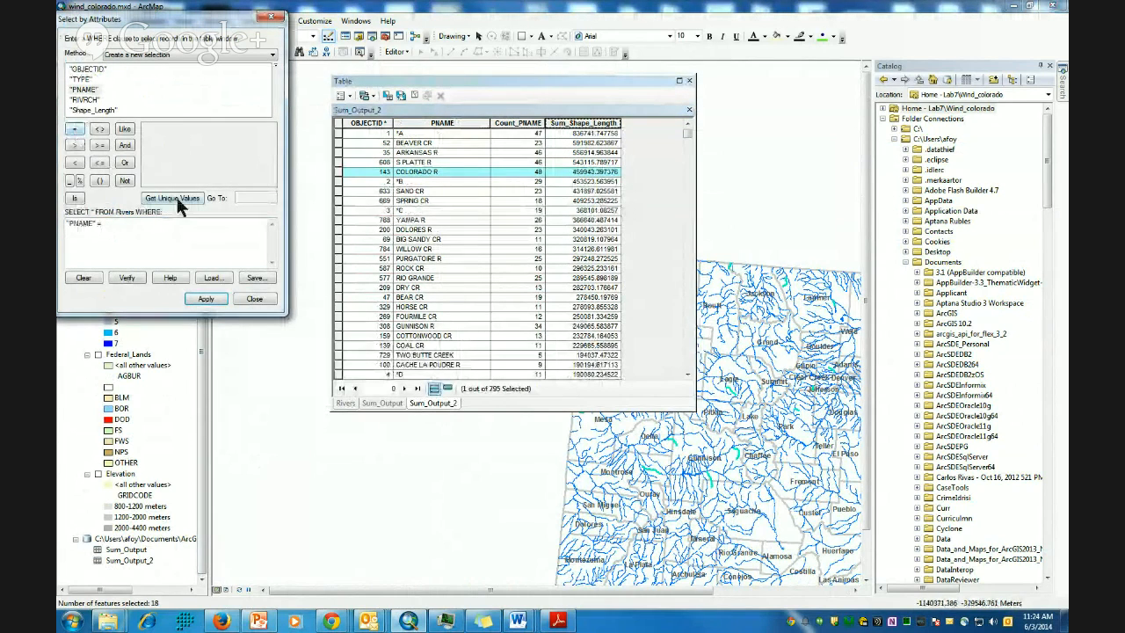
pyautogui.click(176, 198)
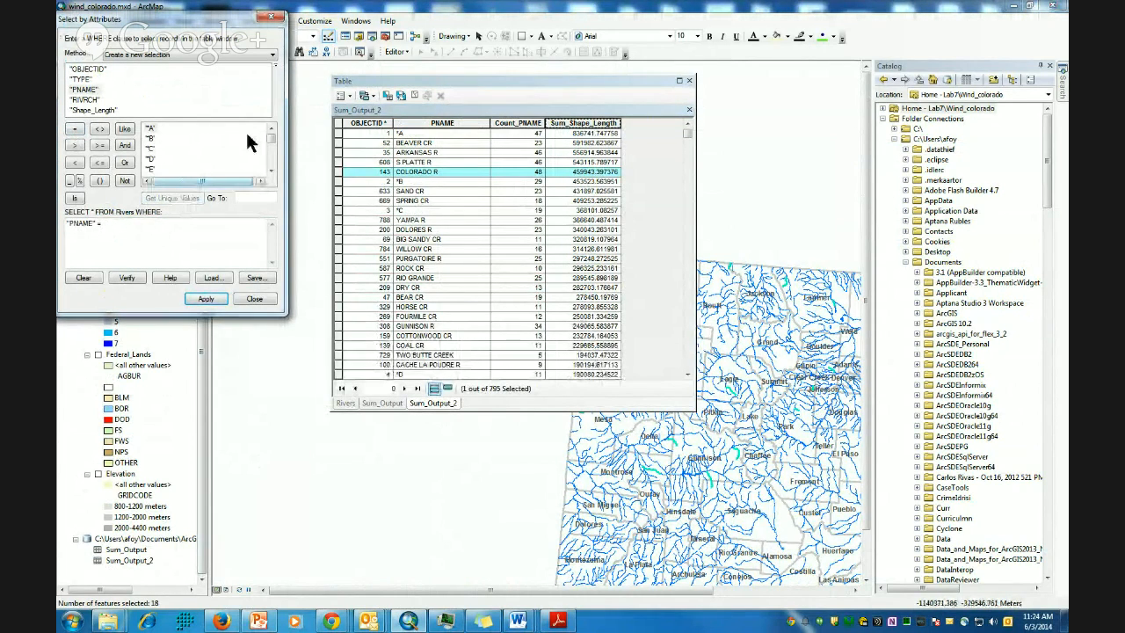
# Look through the unique PNAME values for BEAVER CR
pyautogui.moveTo(271, 138); pyautogui.dragTo(275, 150)
pyautogui.scroll(-5, 274, 150)
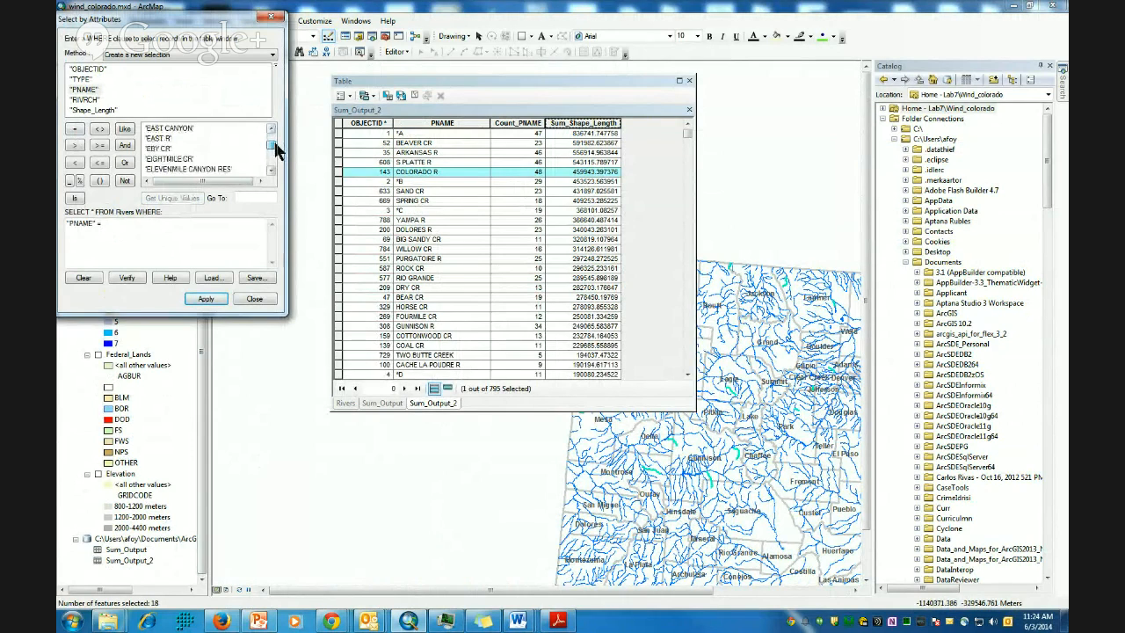
pyautogui.click(271, 129)
pyautogui.click(271, 130)
pyautogui.click(272, 129)
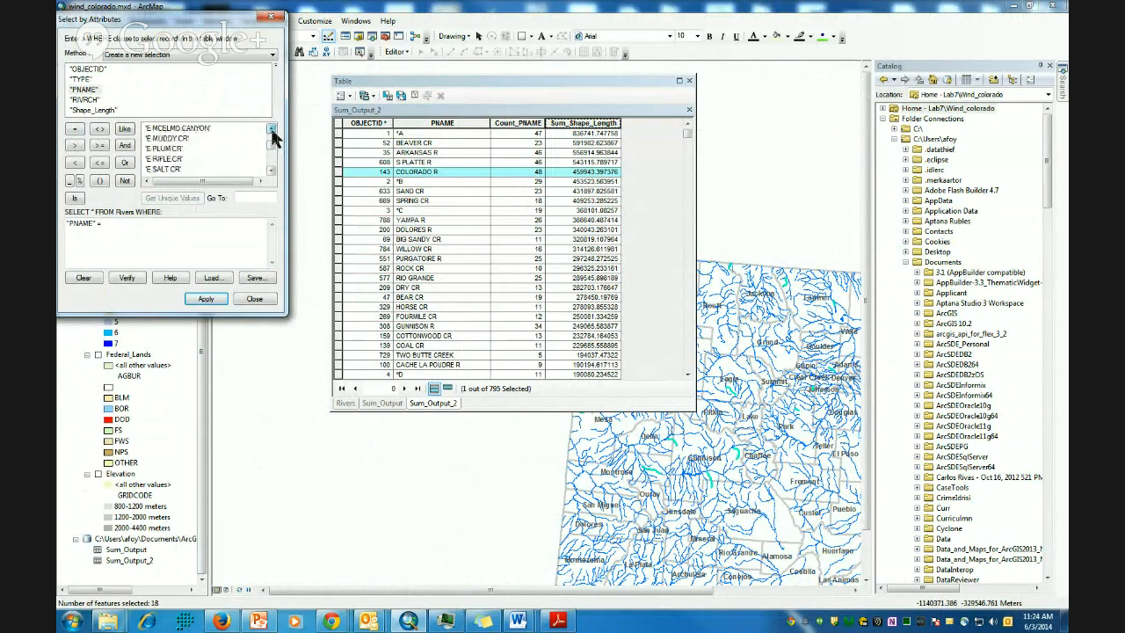
pyautogui.click(272, 129)
pyautogui.click(271, 129)
pyautogui.click(272, 129)
pyautogui.click(272, 130)
pyautogui.click(272, 129)
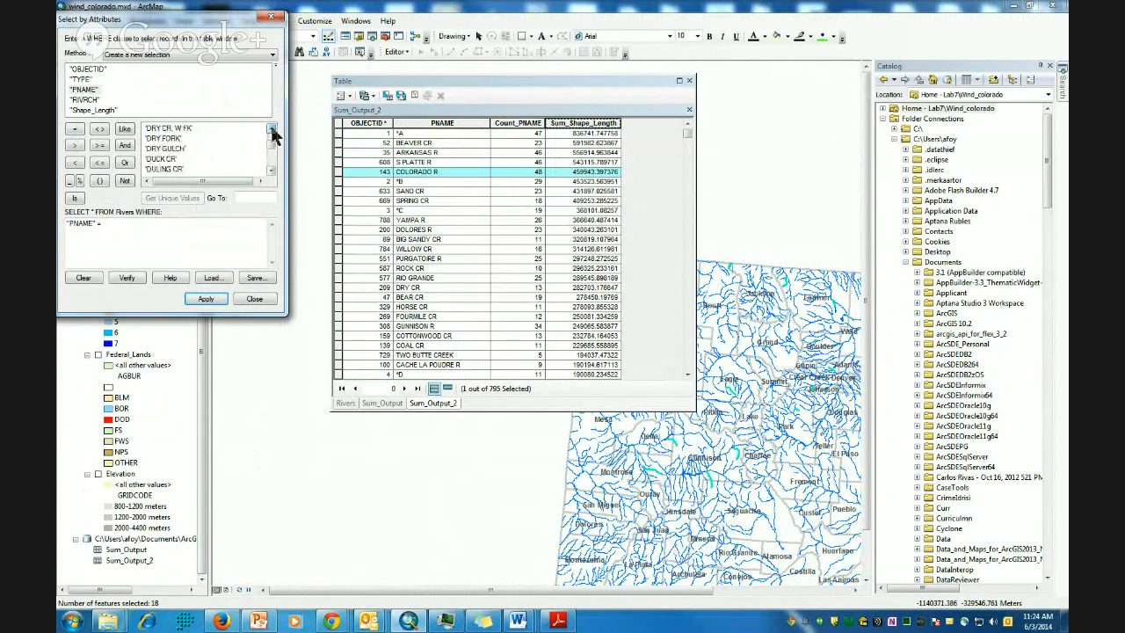
pyautogui.click(272, 130)
pyautogui.click(272, 129)
pyautogui.click(271, 129)
pyautogui.click(271, 129)
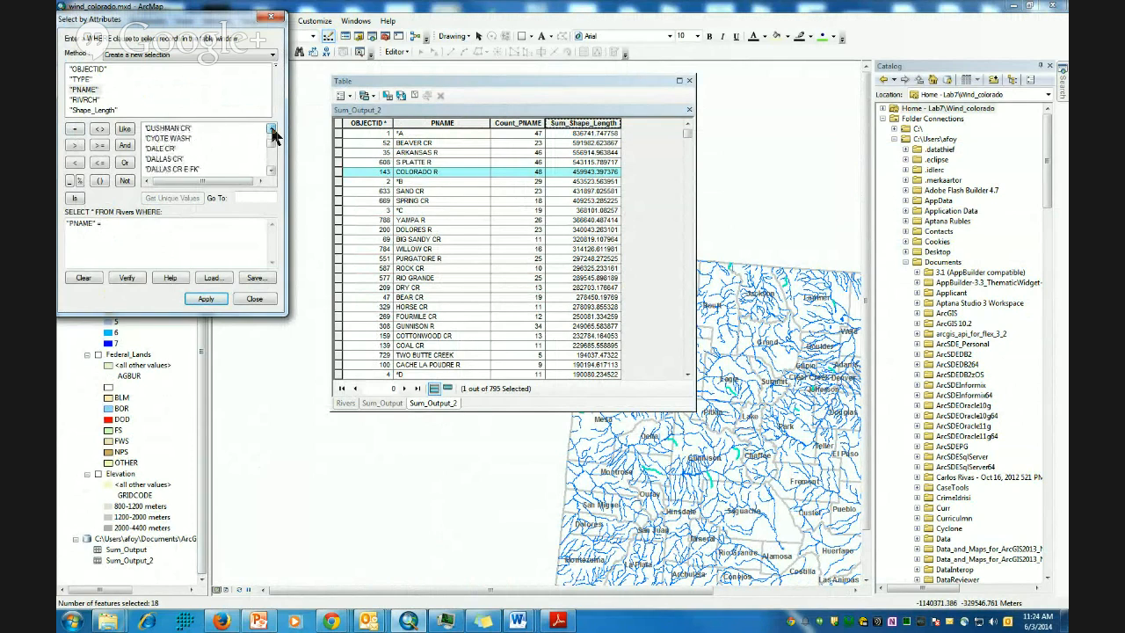
pyautogui.click(272, 130)
pyautogui.click(272, 129)
pyautogui.click(271, 129)
pyautogui.click(271, 129)
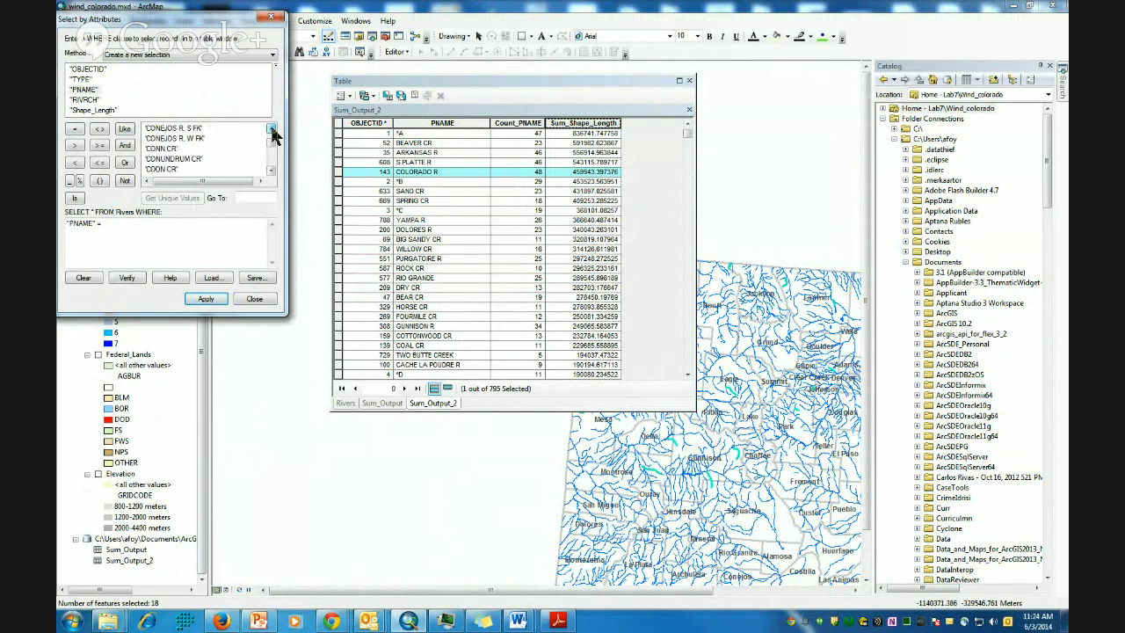
pyautogui.click(272, 130)
pyautogui.click(272, 130)
pyautogui.click(272, 129)
pyautogui.click(271, 130)
pyautogui.click(272, 129)
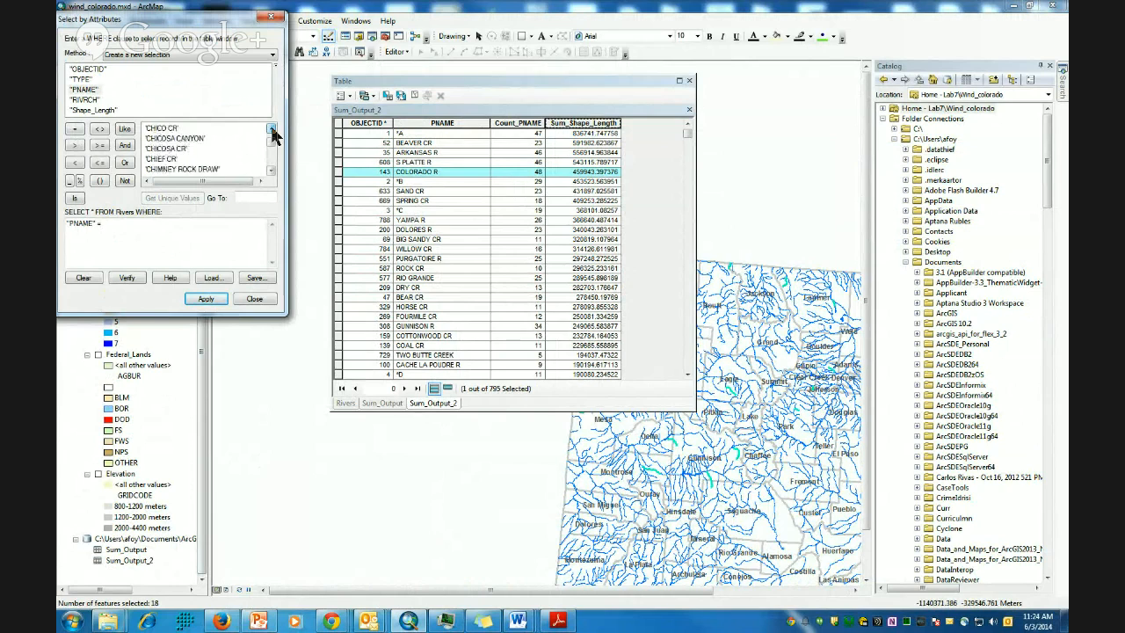
pyautogui.click(272, 129)
pyautogui.click(271, 129)
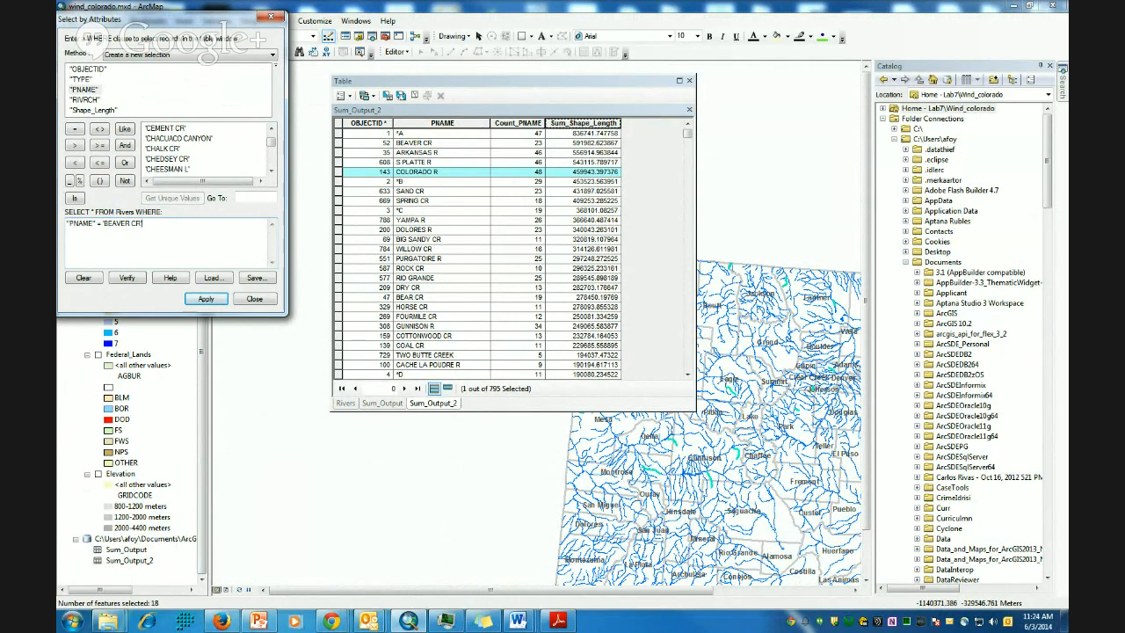
# Select the Rivers records where "PNAME" = 'BEAVER CR' and view them on the uncovered map at full extent
pyautogui.click(206, 299)
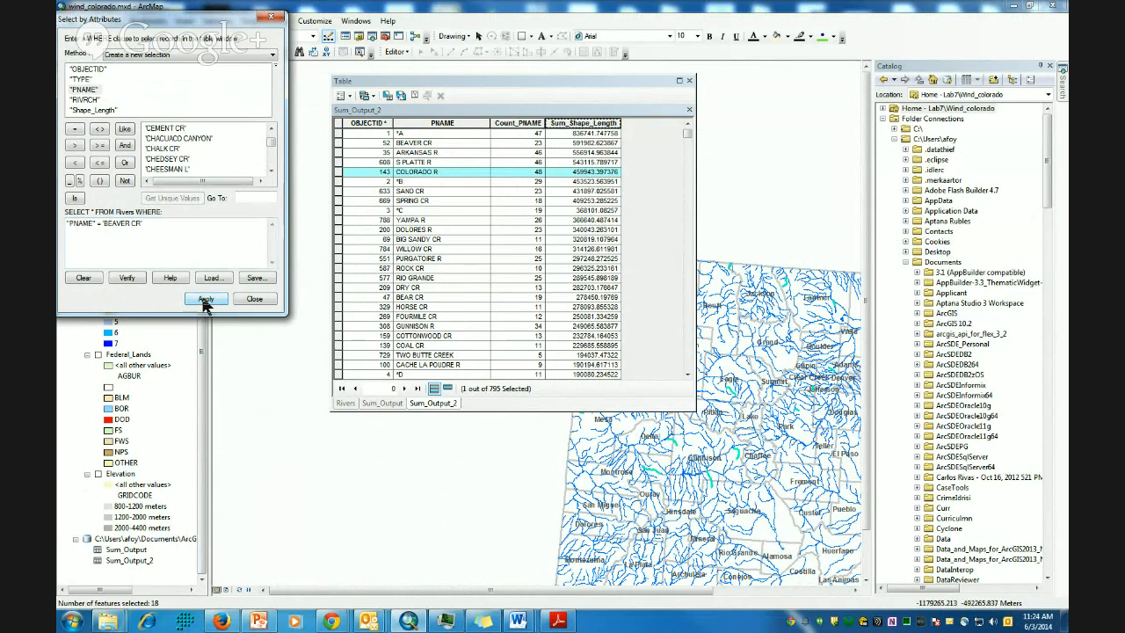
pyautogui.moveTo(527, 81); pyautogui.dragTo(455, 87)
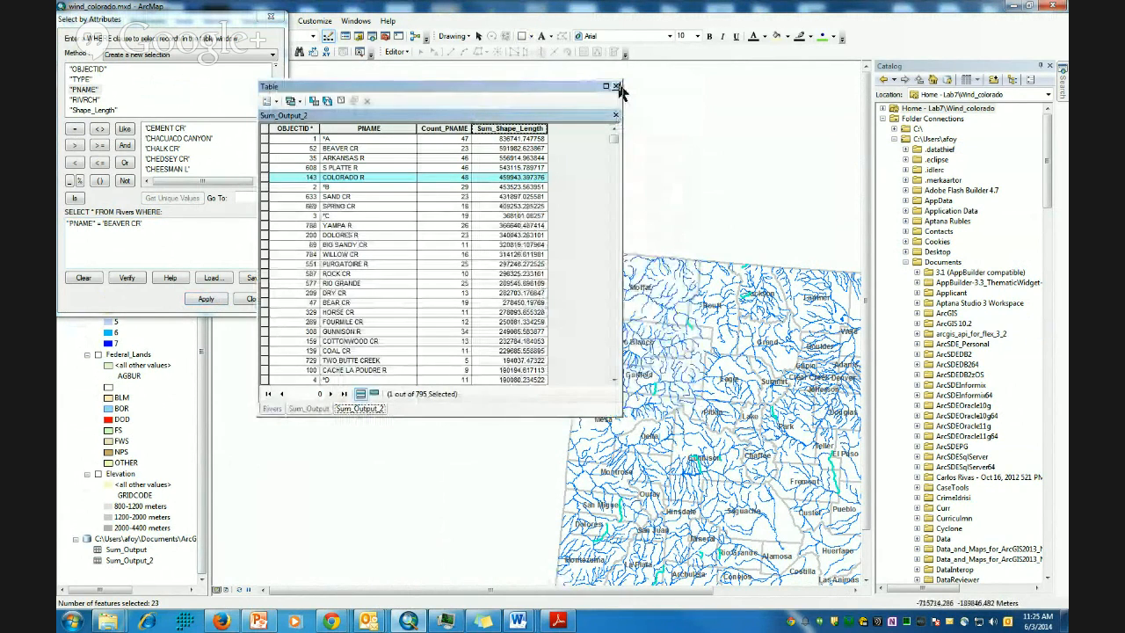
pyautogui.moveTo(533, 90); pyautogui.dragTo(626, 158)
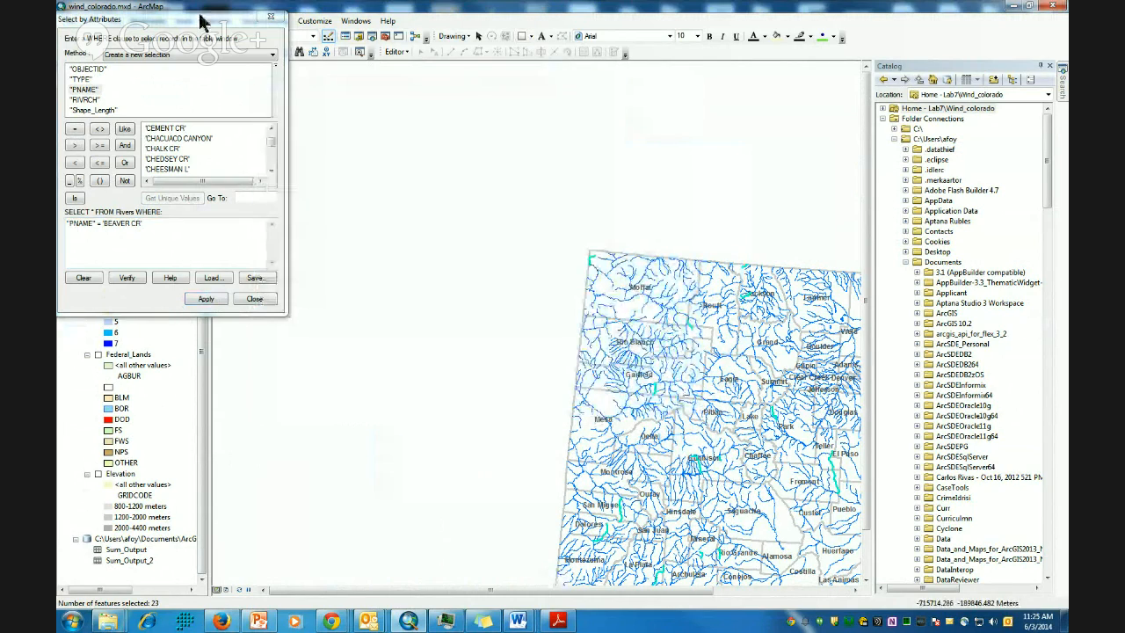
pyautogui.moveTo(200, 21); pyautogui.dragTo(156, 128)
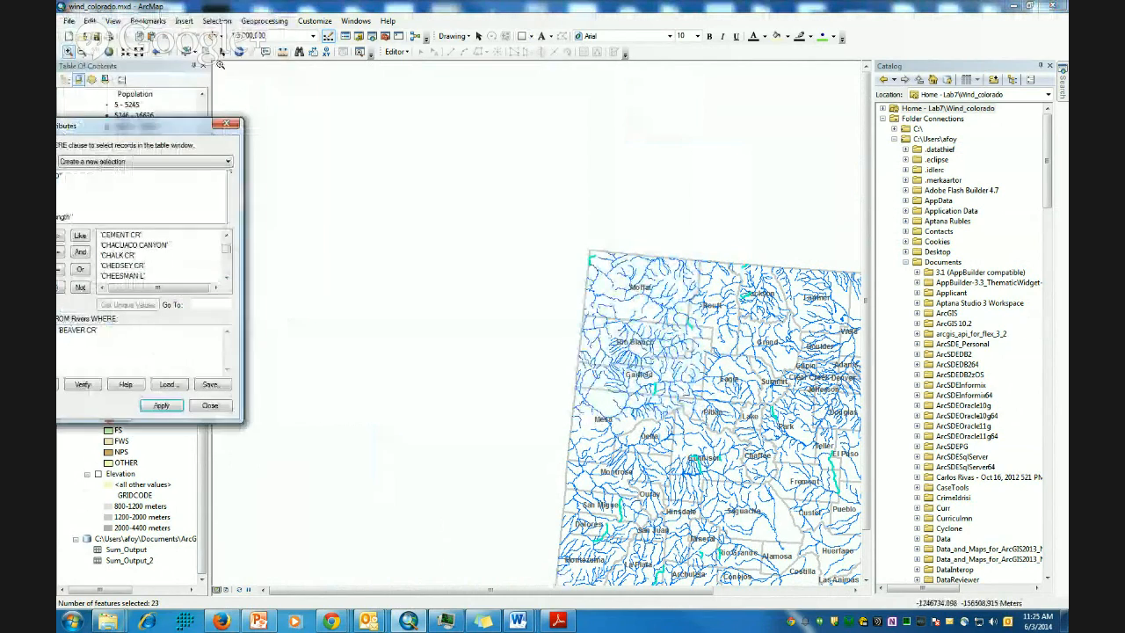
pyautogui.click(109, 52)
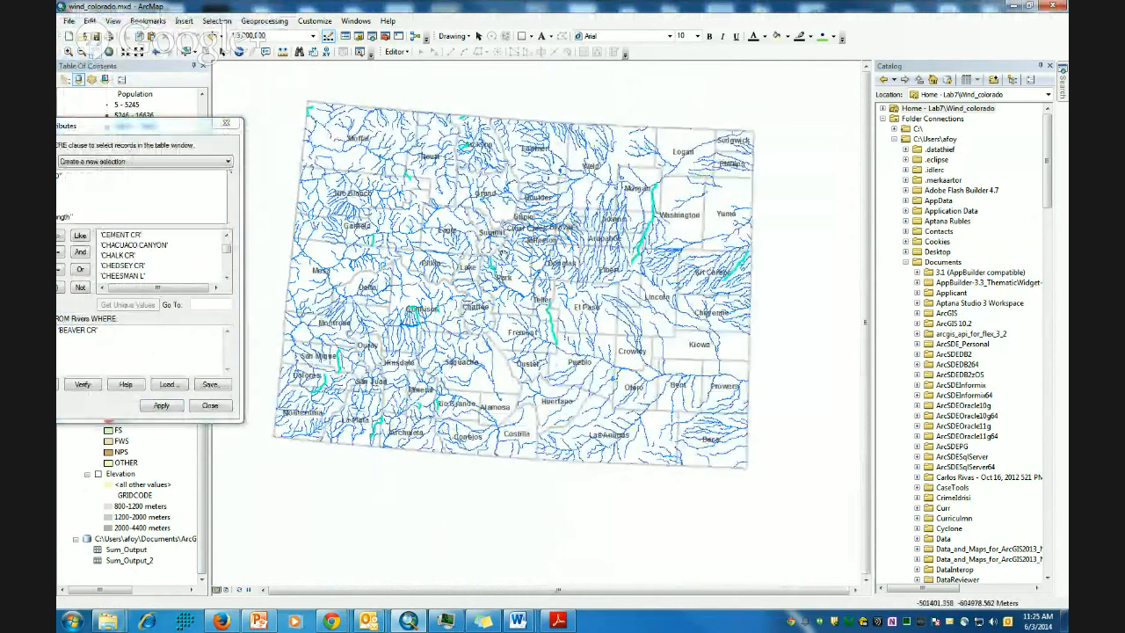
pyautogui.moveTo(128, 132); pyautogui.dragTo(356, 91)
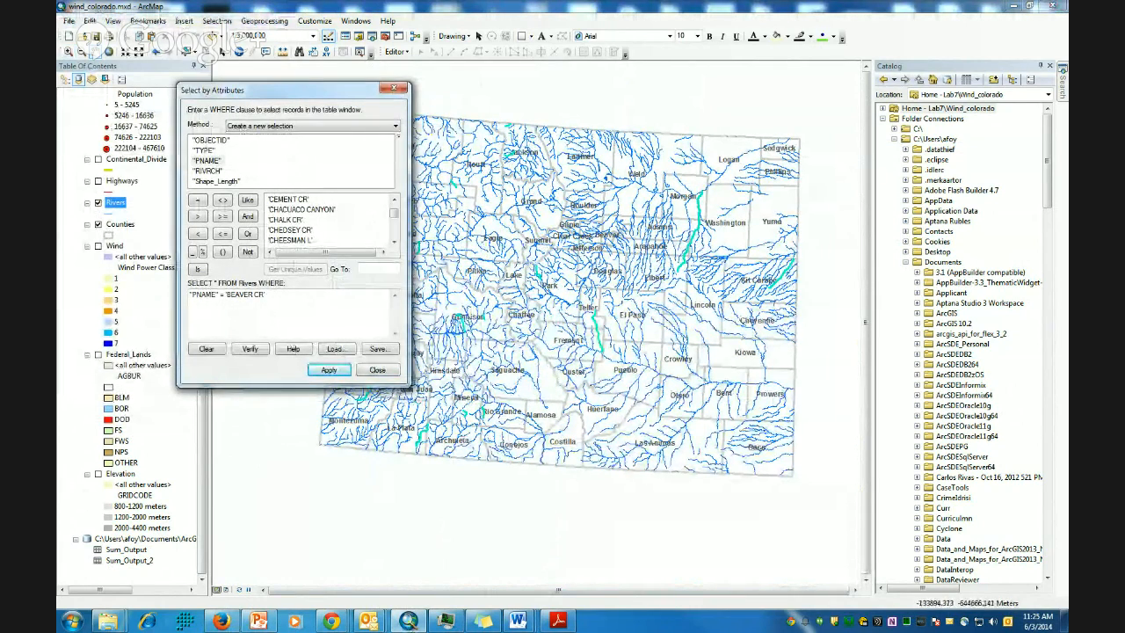
# Select the SAND CR summary record, apply the Rivers query "PNAME" = 'SAND CR', and uncover the map to view the segments
pyautogui.moveTo(1067, 152); pyautogui.dragTo(684, 140)
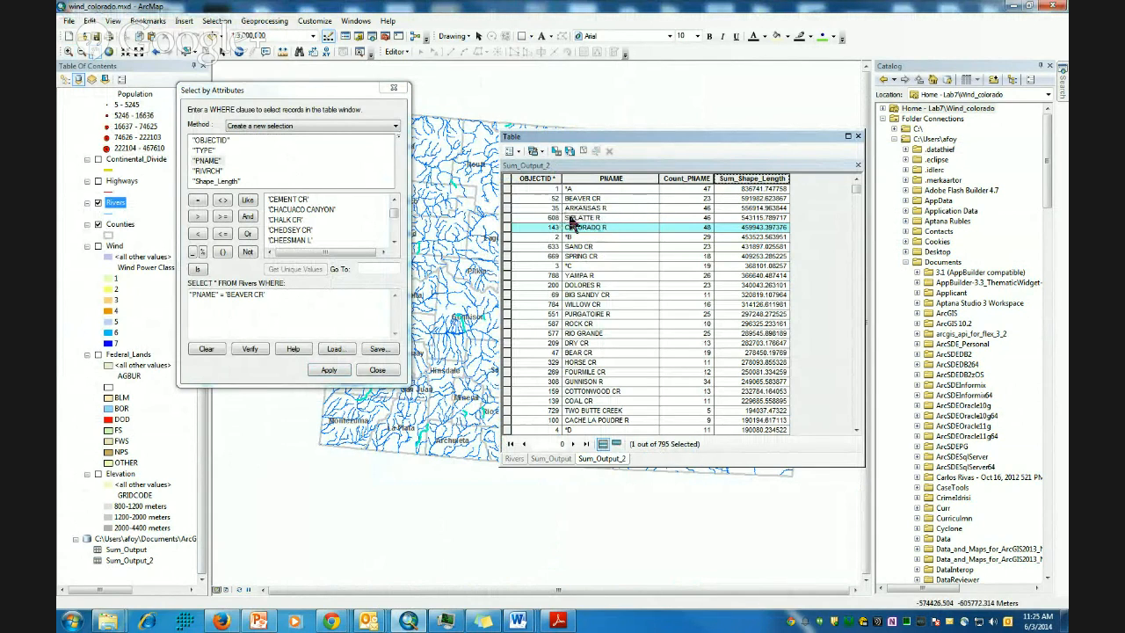
pyautogui.click(508, 247)
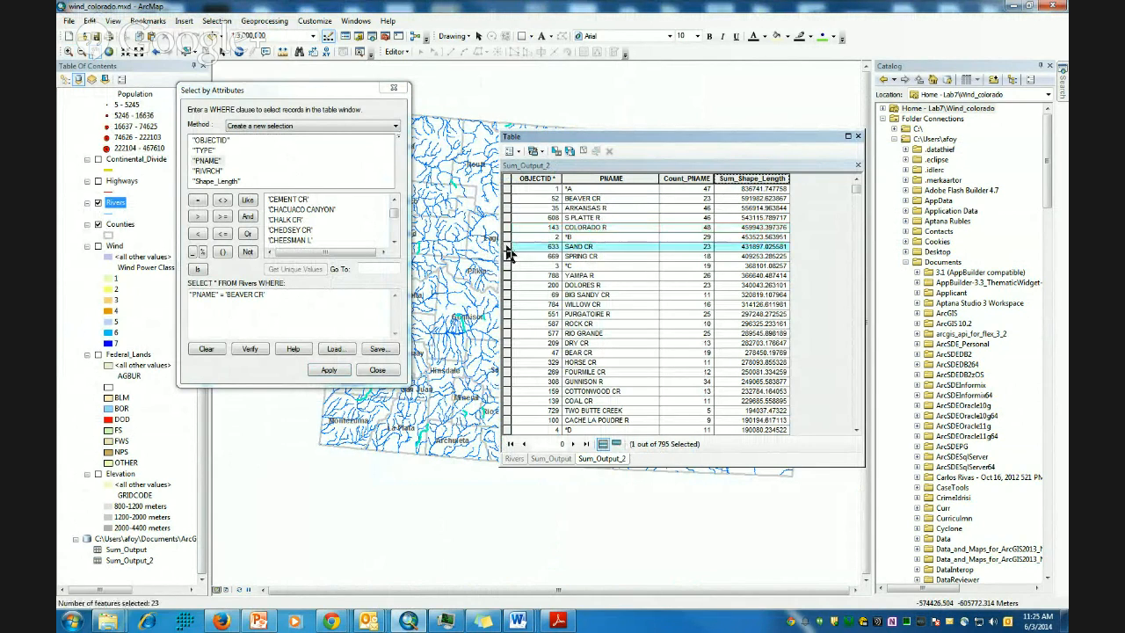
pyautogui.click(226, 297)
pyautogui.moveTo(226, 295); pyautogui.dragTo(253, 296)
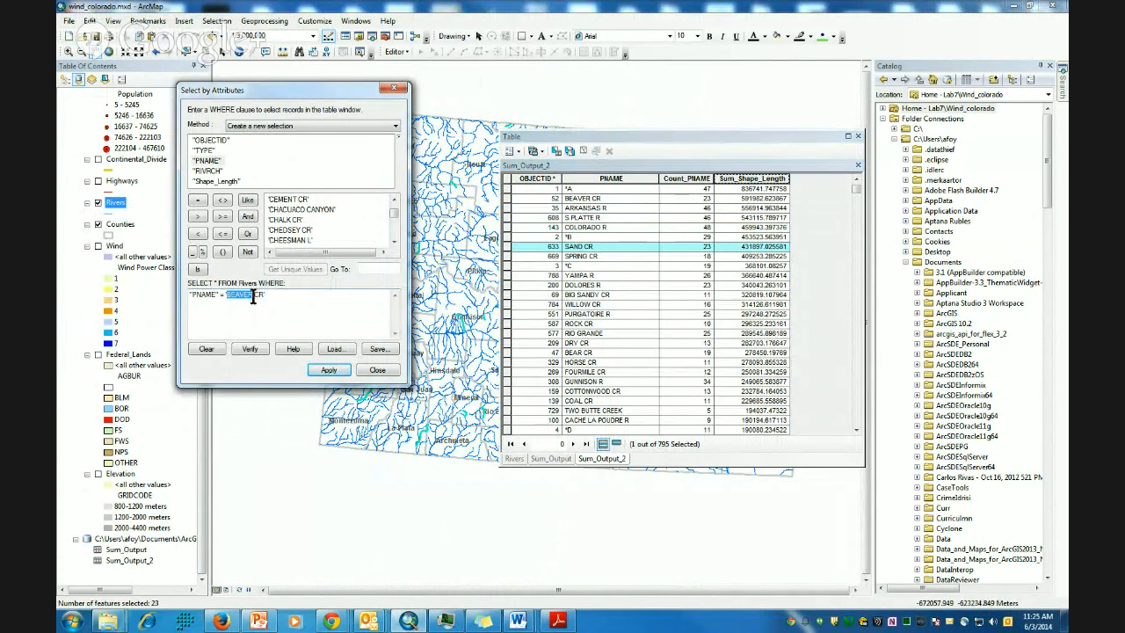
pyautogui.write('SAND')
pyautogui.click(329, 370)
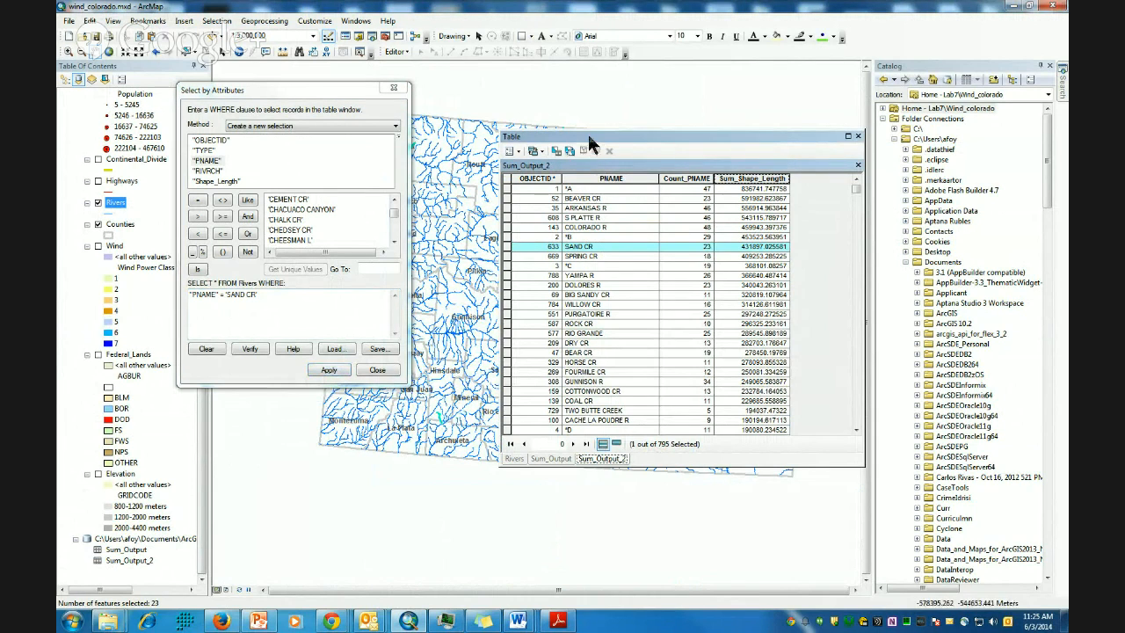
pyautogui.moveTo(589, 141); pyautogui.dragTo(551, 360)
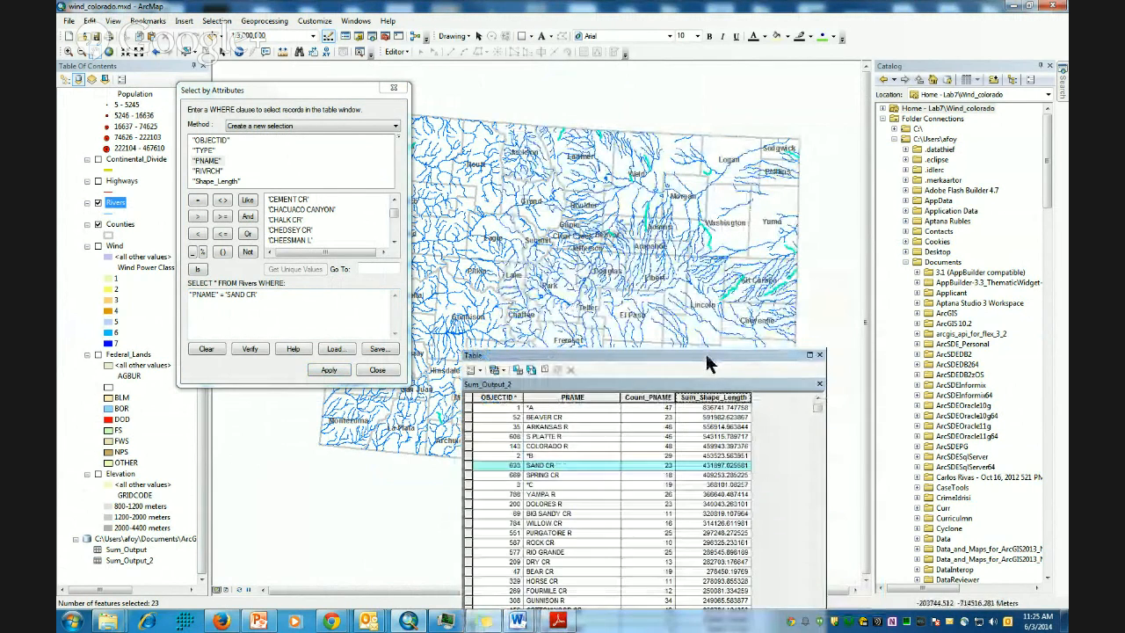
# Rewrite the Rivers WHERE clause as "PNAME" = 'ARKANSAS R' OR "PNAME" = 'COLORADO R', moving the summary table off the map's lower part
pyautogui.moveTo(706, 361); pyautogui.dragTo(695, 124)
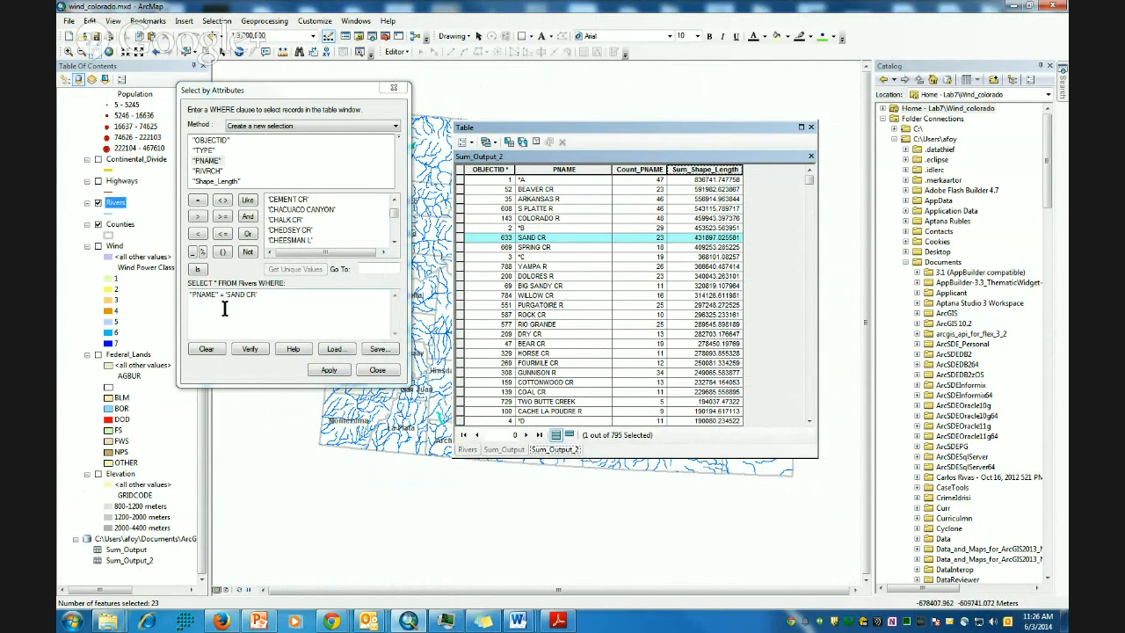
pyautogui.moveTo(229, 296); pyautogui.dragTo(284, 303)
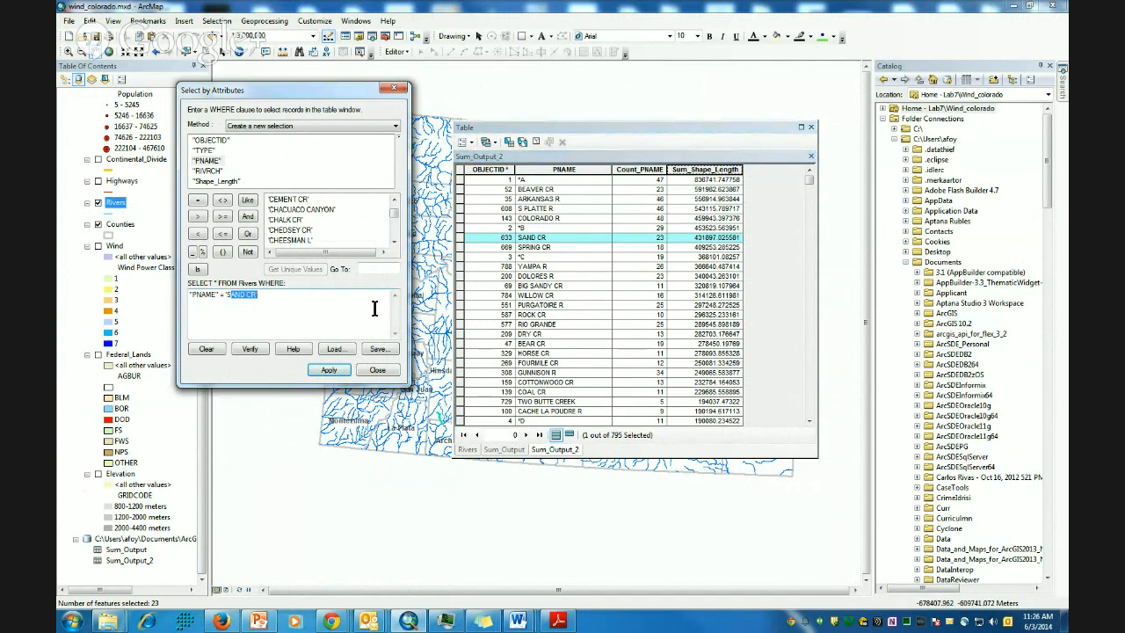
pyautogui.press('BackSpace')
pyautogui.click(249, 234)
pyautogui.click(206, 162)
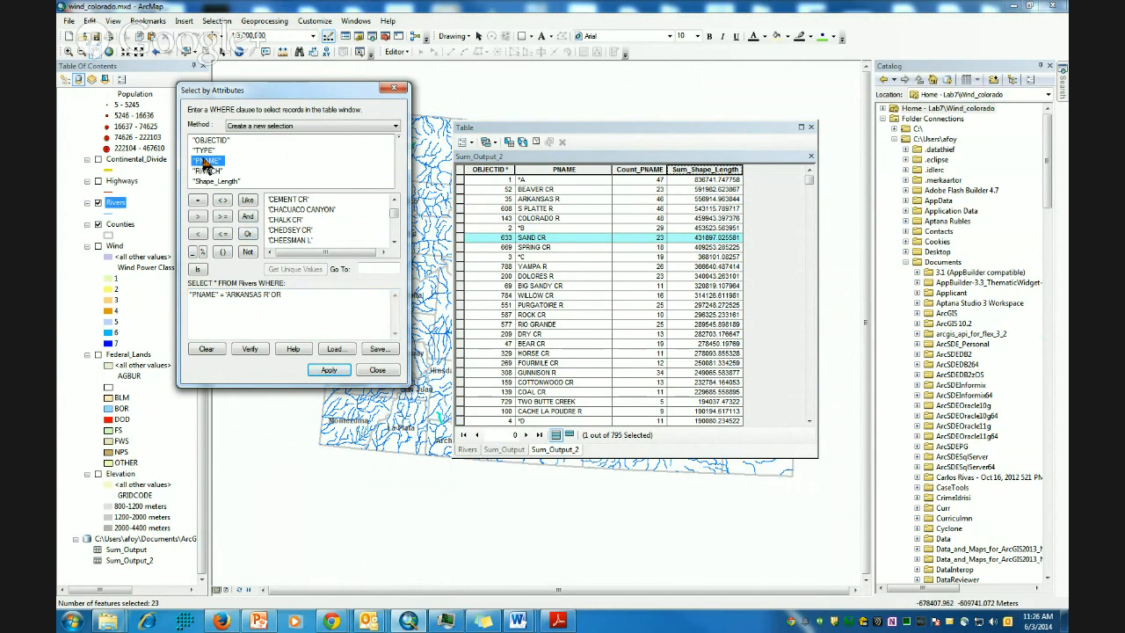
pyautogui.doubleClick(207, 162)
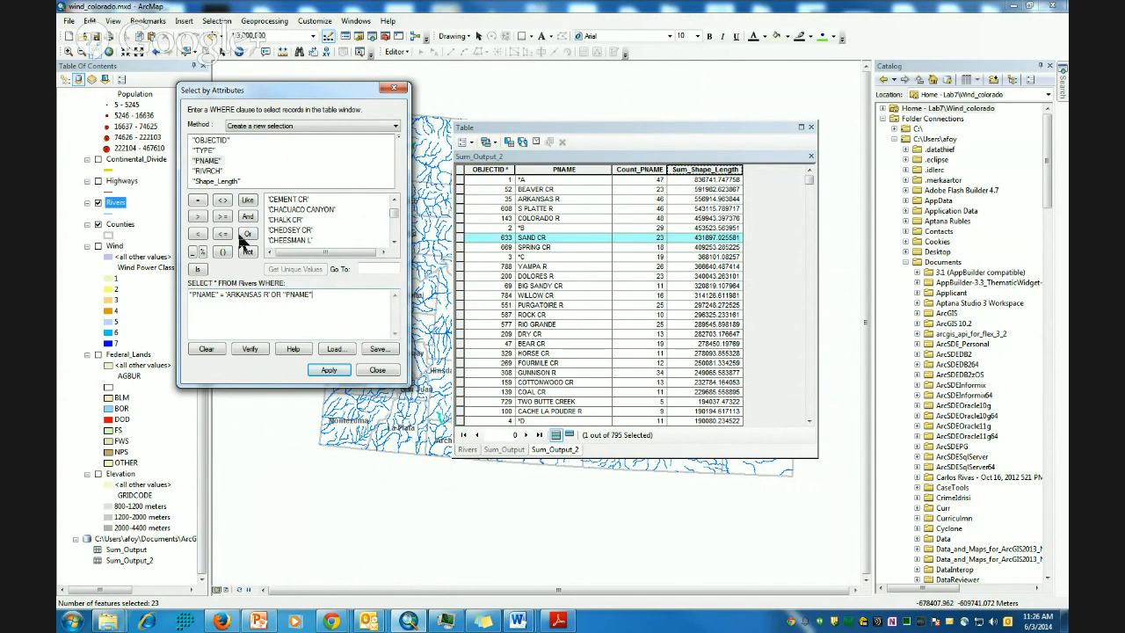
pyautogui.click(199, 201)
pyautogui.write("'COLRADO R")
# Extend the WHERE clause with OR conditions for PNAME values S PLATTE R and YAMPA R, and try to apply the query
pyautogui.click(248, 233)
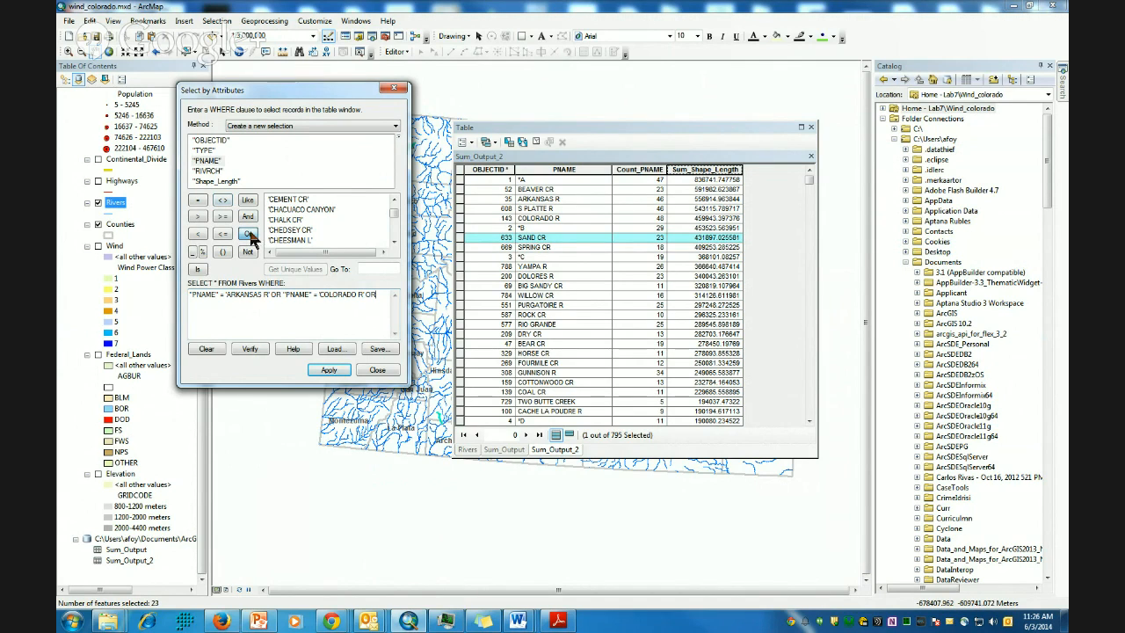
pyautogui.doubleClick(209, 161)
pyautogui.click(199, 200)
pyautogui.write("S PLATTE R'")
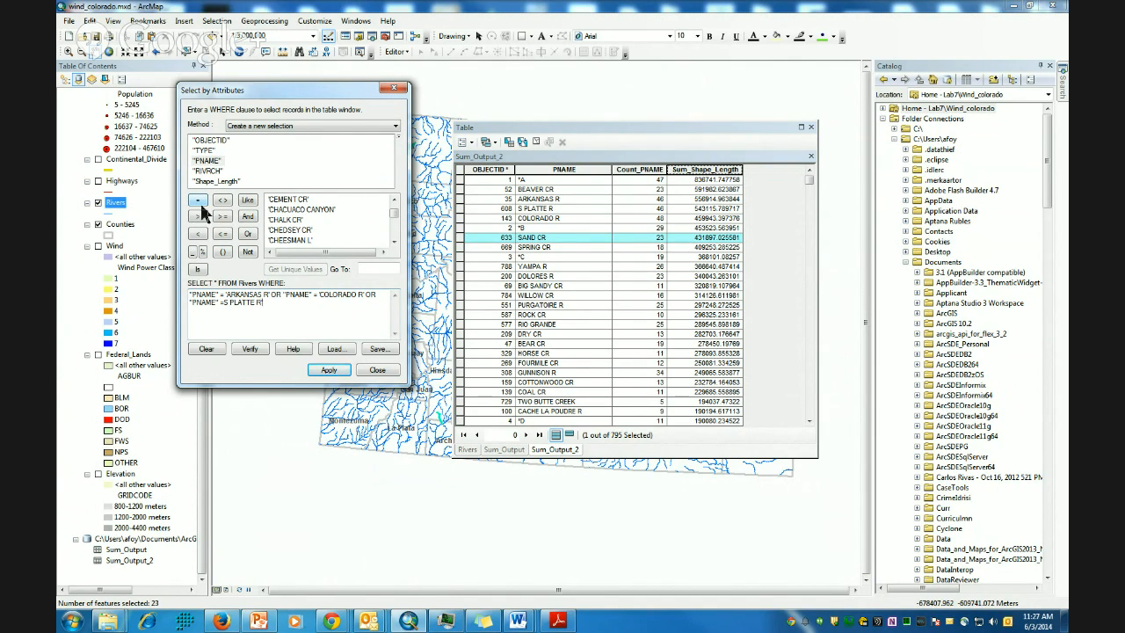
pyautogui.click(249, 234)
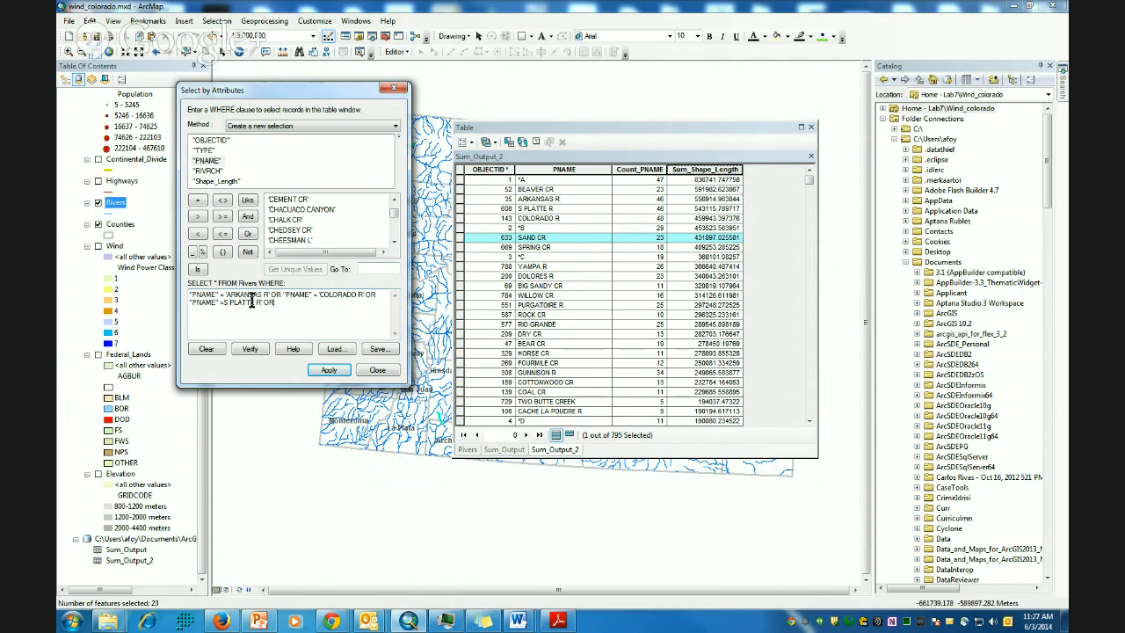
pyautogui.doubleClick(207, 161)
pyautogui.click(203, 201)
pyautogui.click(327, 370)
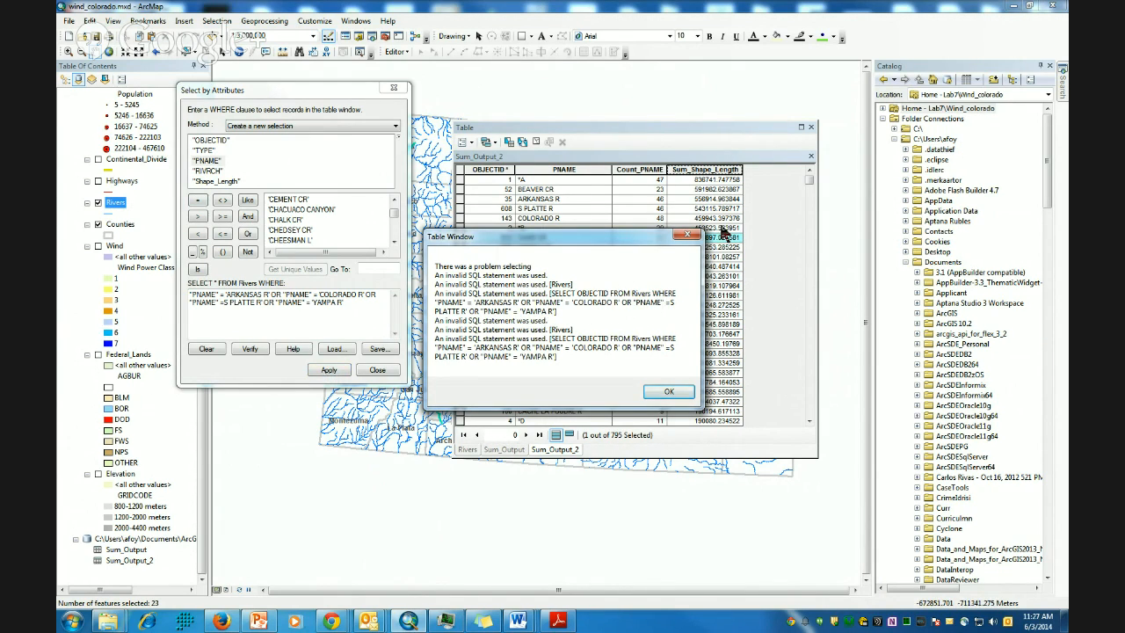
# Add the missing opening quote before S PLATTE R in the WHERE clause and apply the selection again
pyautogui.click(687, 236)
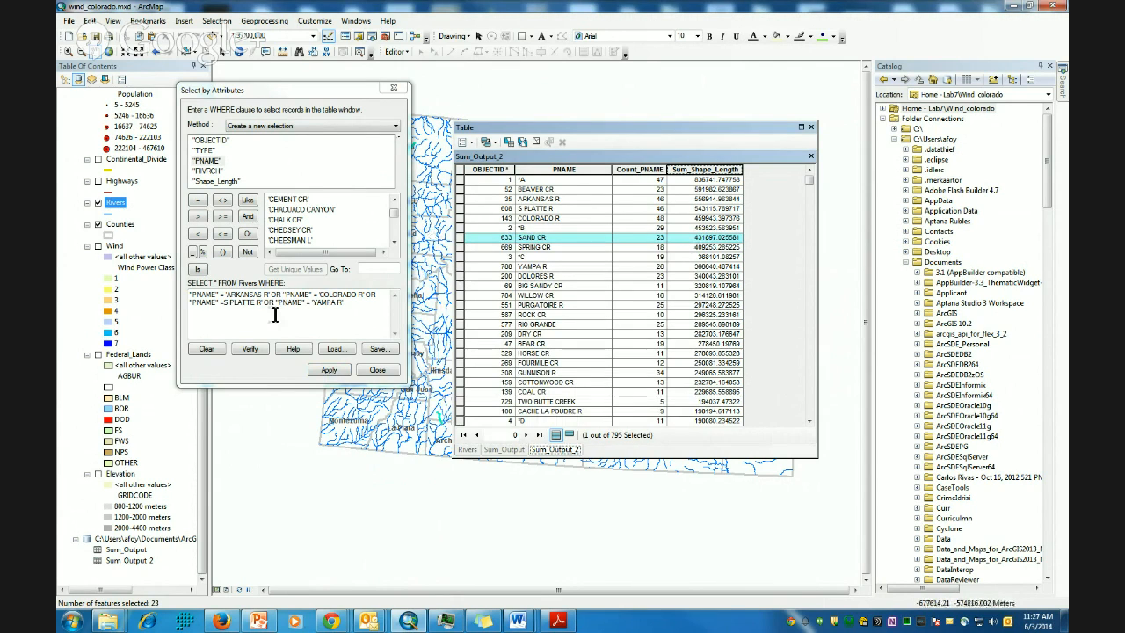
pyautogui.click(226, 303)
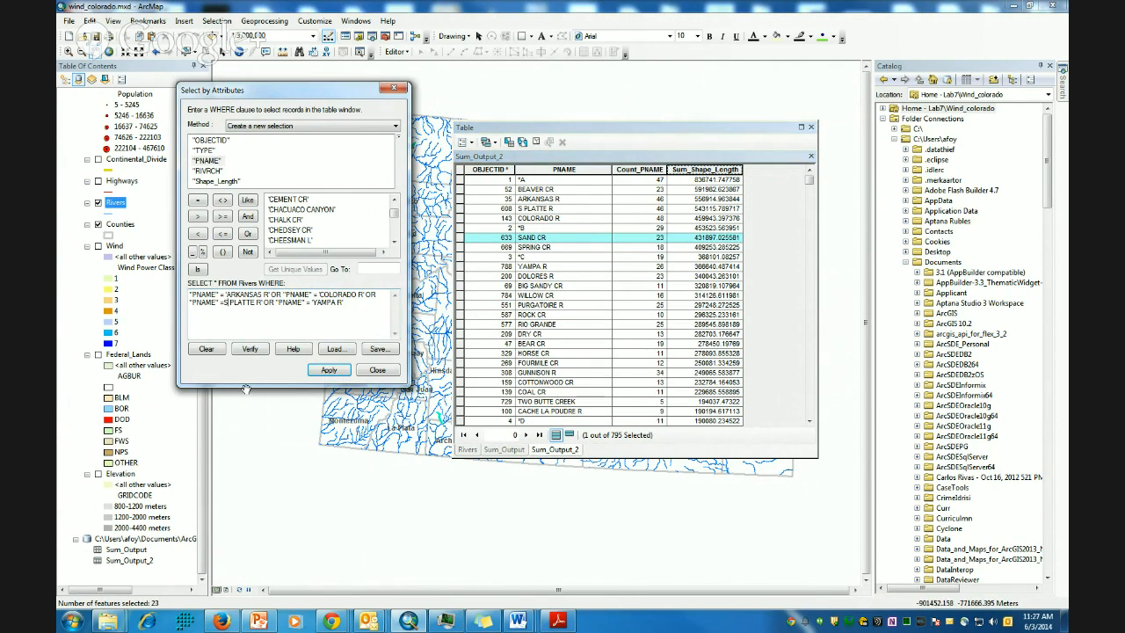
pyautogui.write("'")
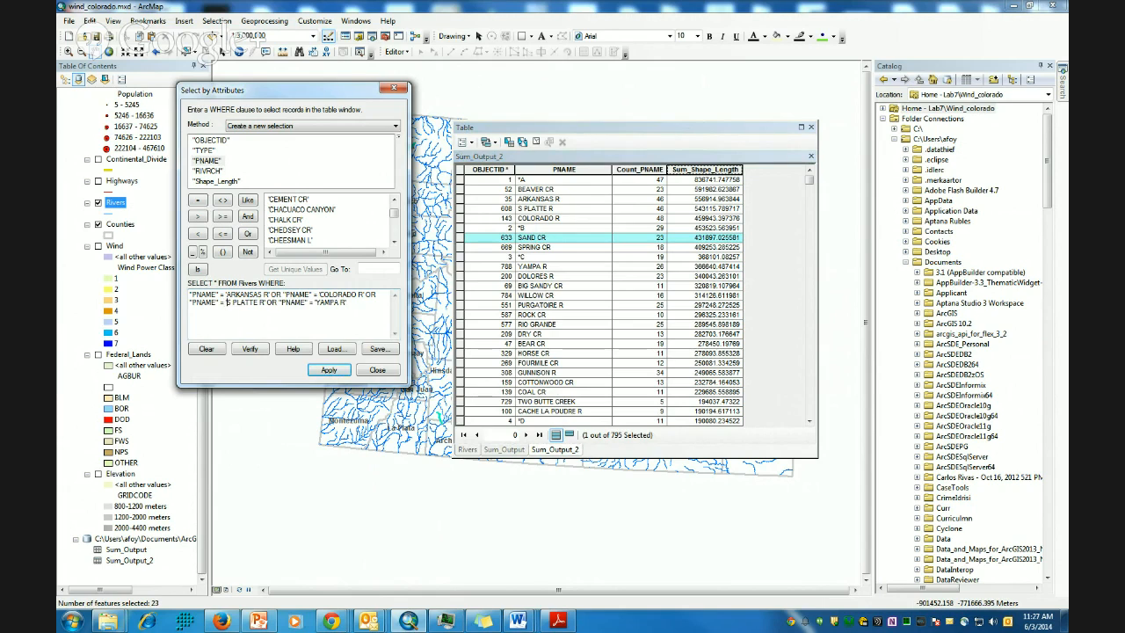
pyautogui.click(330, 371)
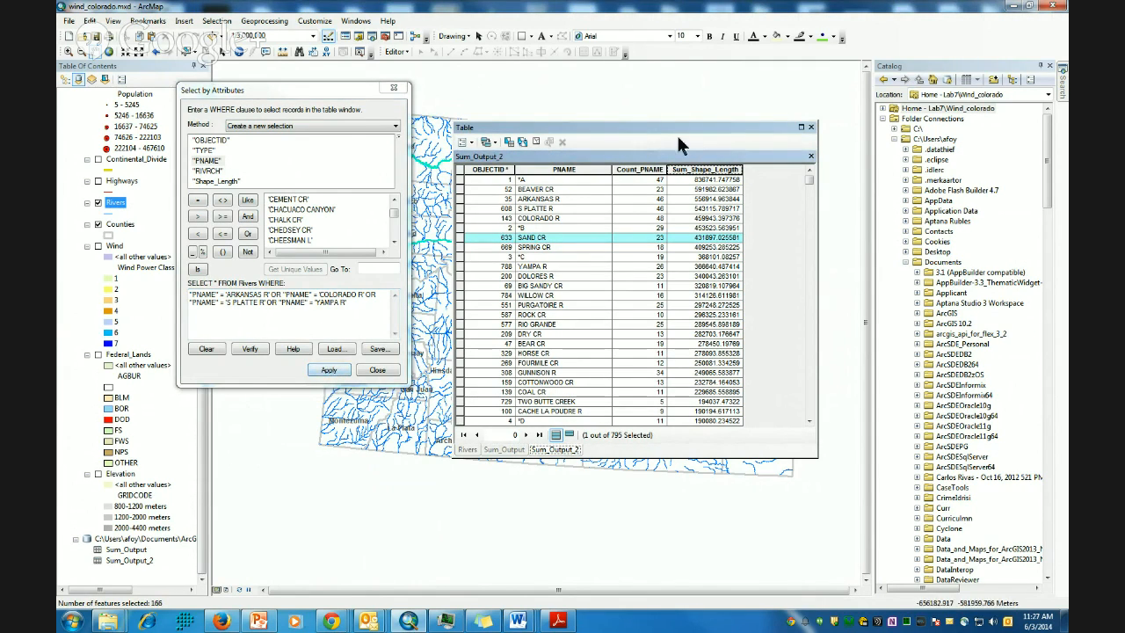
# Show only the selected records of the Rivers attribute table, and close the table to view the selected rivers on the map
pyautogui.click(469, 450)
pyautogui.click(568, 435)
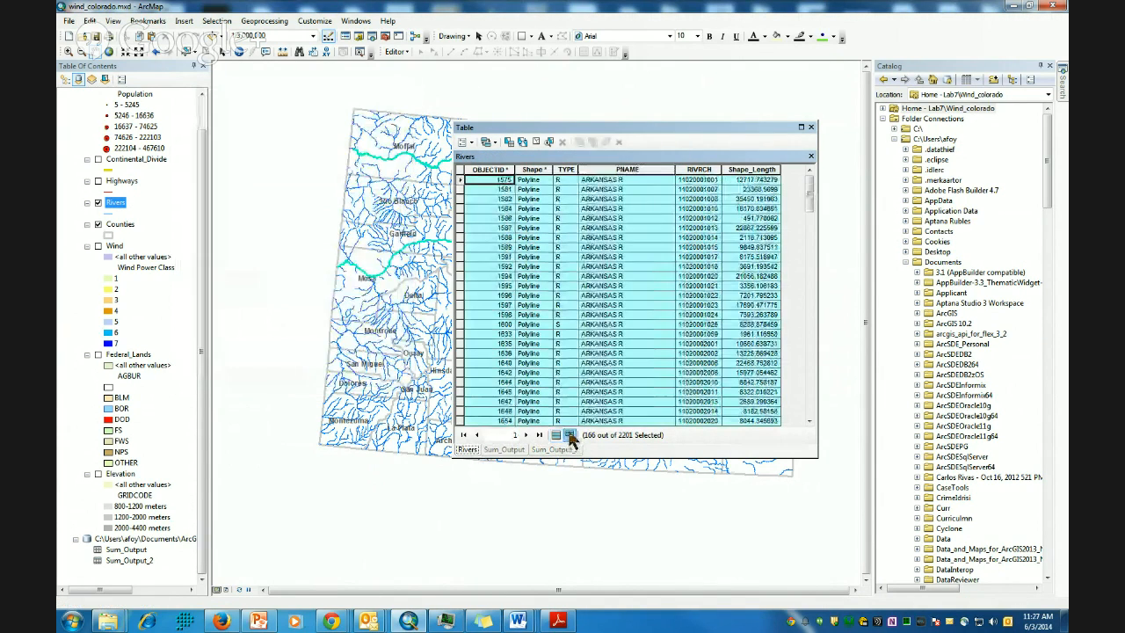
pyautogui.moveTo(810, 181); pyautogui.dragTo(821, 151)
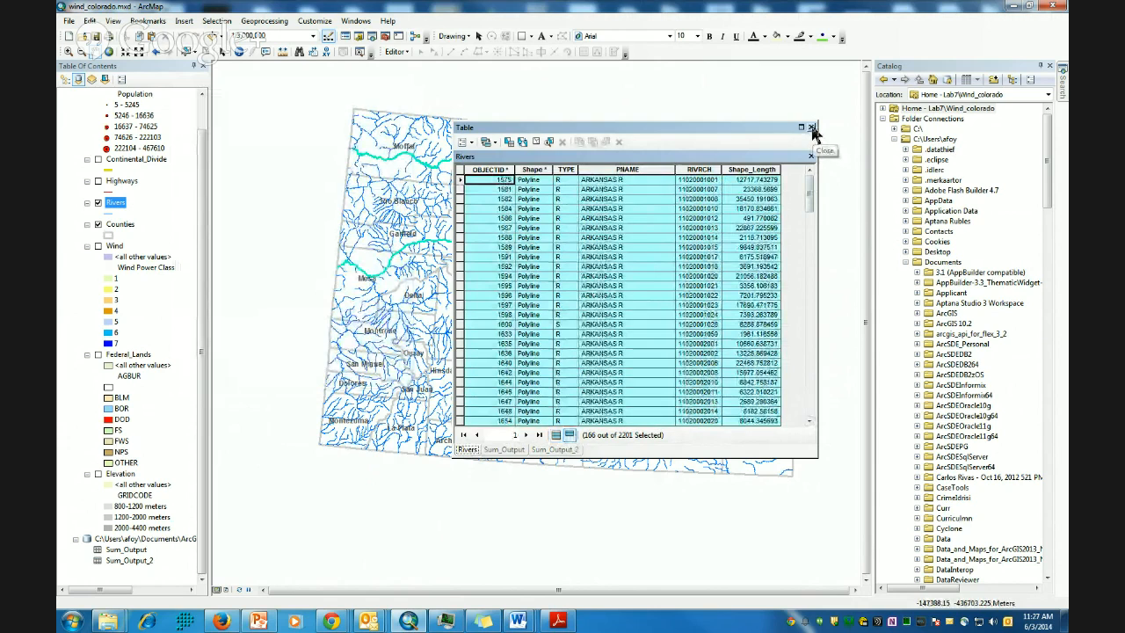
pyautogui.click(812, 128)
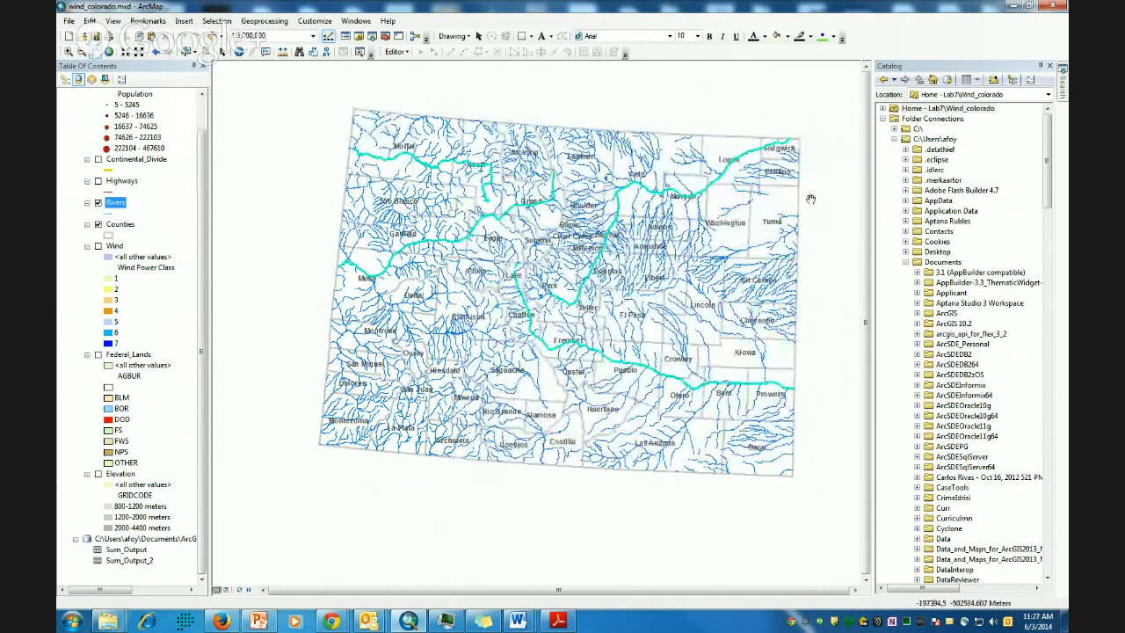
# Create a layer from the selected Rivers features and hide the original Rivers layer
pyautogui.rightClick(120, 204)
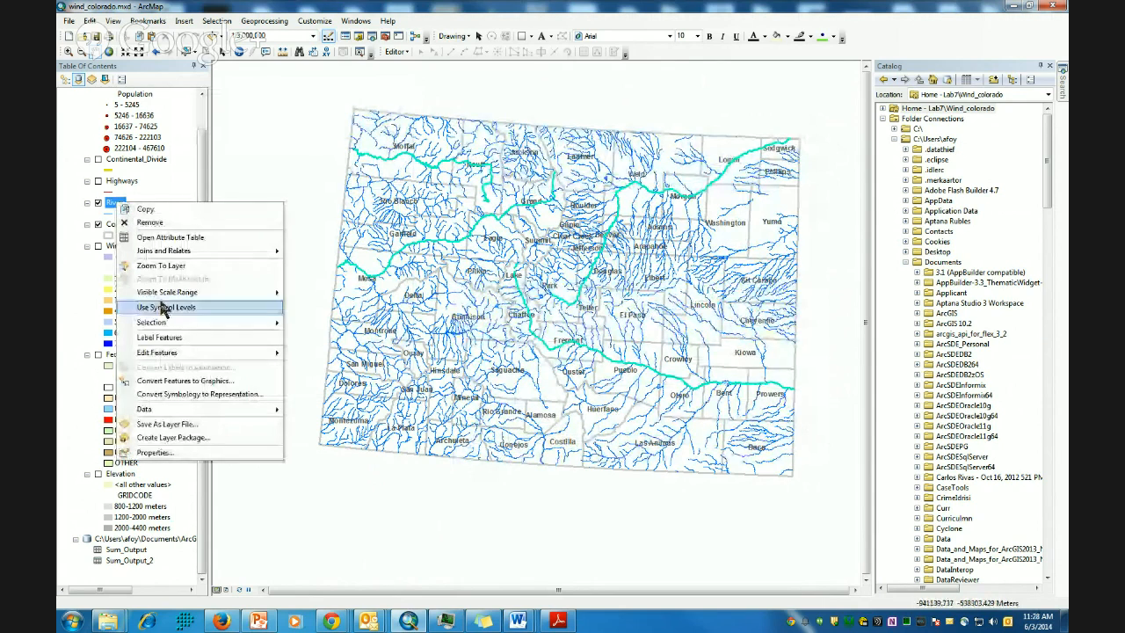
pyautogui.moveTo(168, 323)
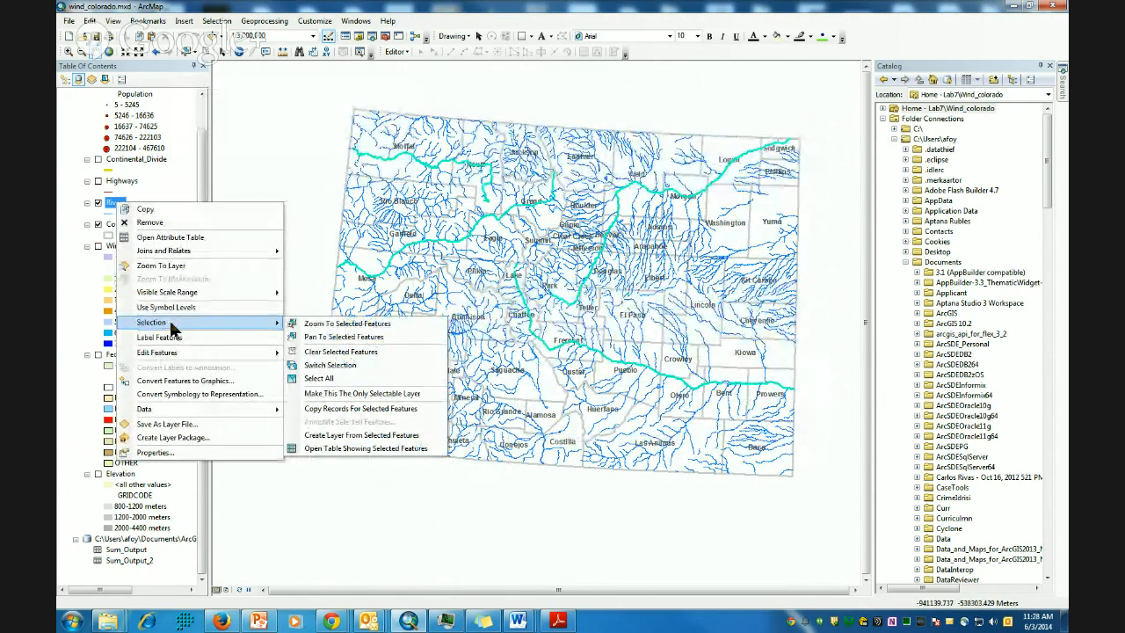
pyautogui.click(397, 440)
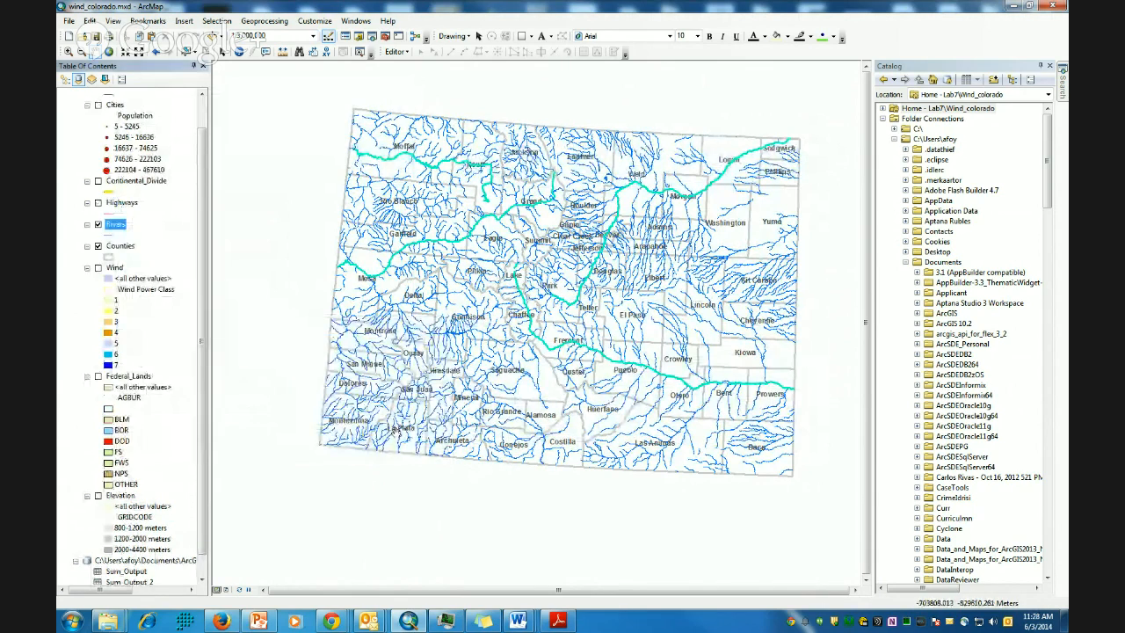
pyautogui.click(99, 225)
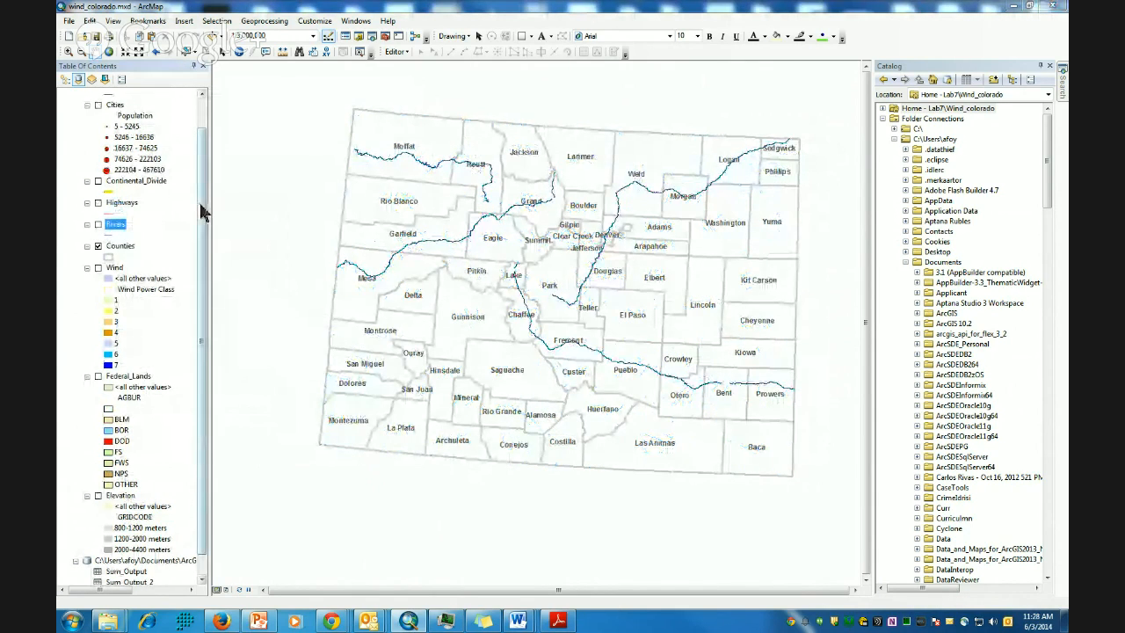
# Turn on the Cities layer on the map, keeping its population classes expanded
pyautogui.moveTo(203, 226); pyautogui.dragTo(202, 143)
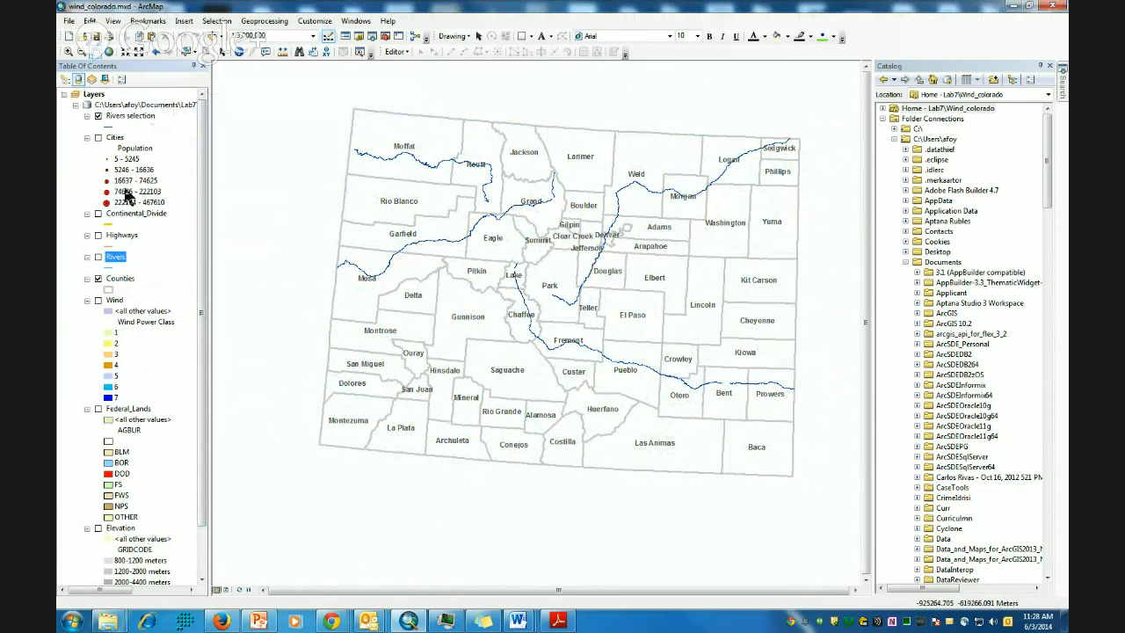
pyautogui.click(89, 139)
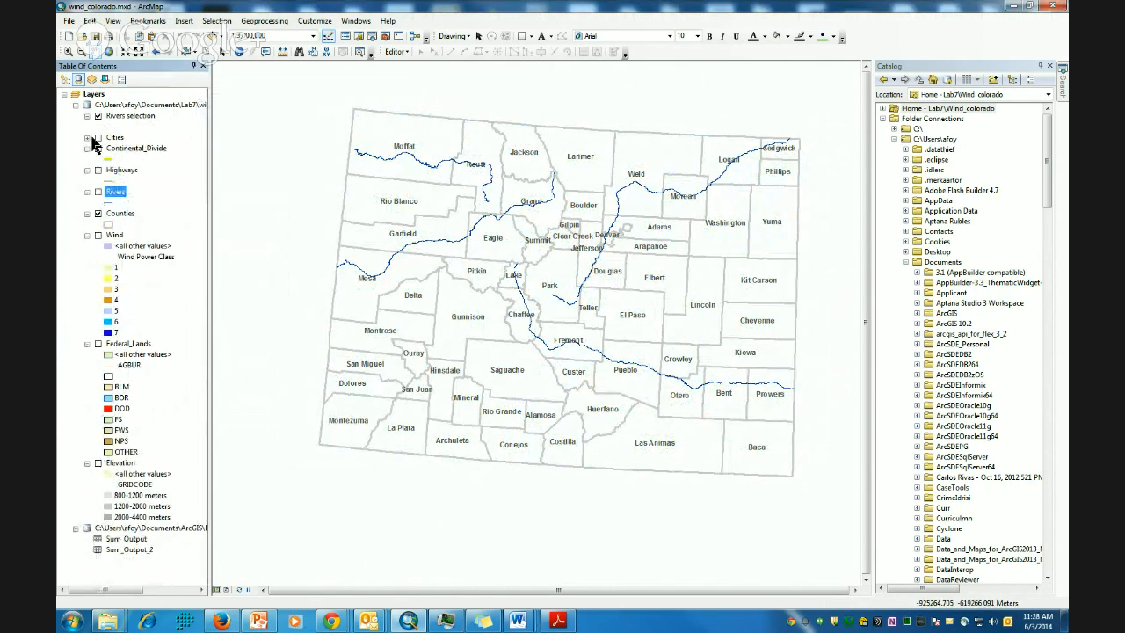
pyautogui.click(97, 137)
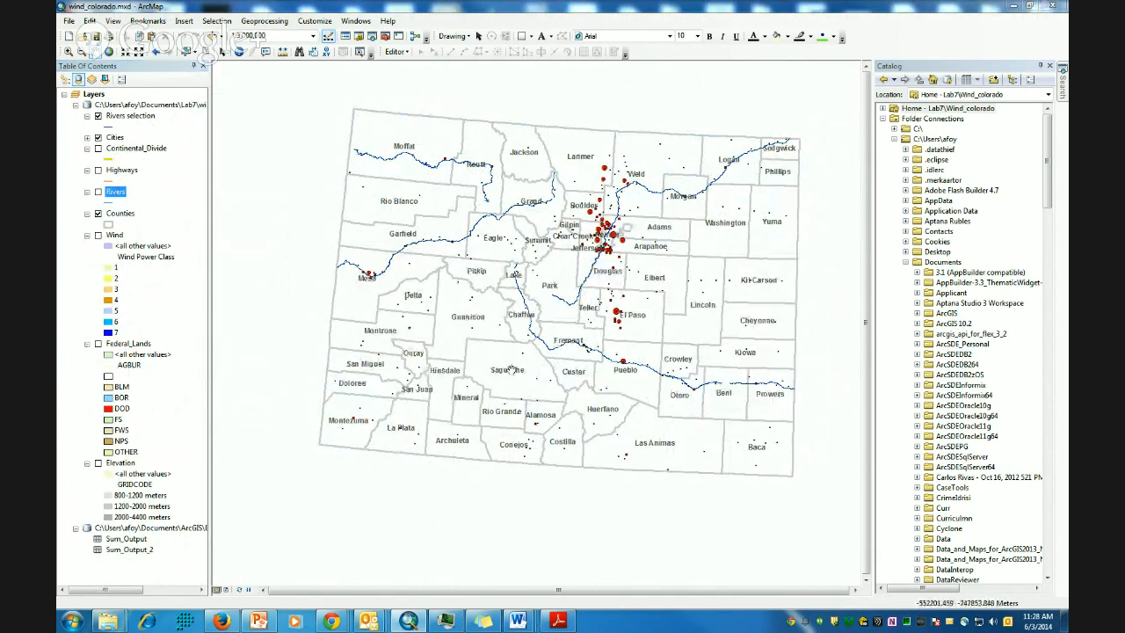
pyautogui.click(88, 138)
# Label the Rivers selection layer's features by PNAME and change the label text color to blue
pyautogui.rightClick(141, 116)
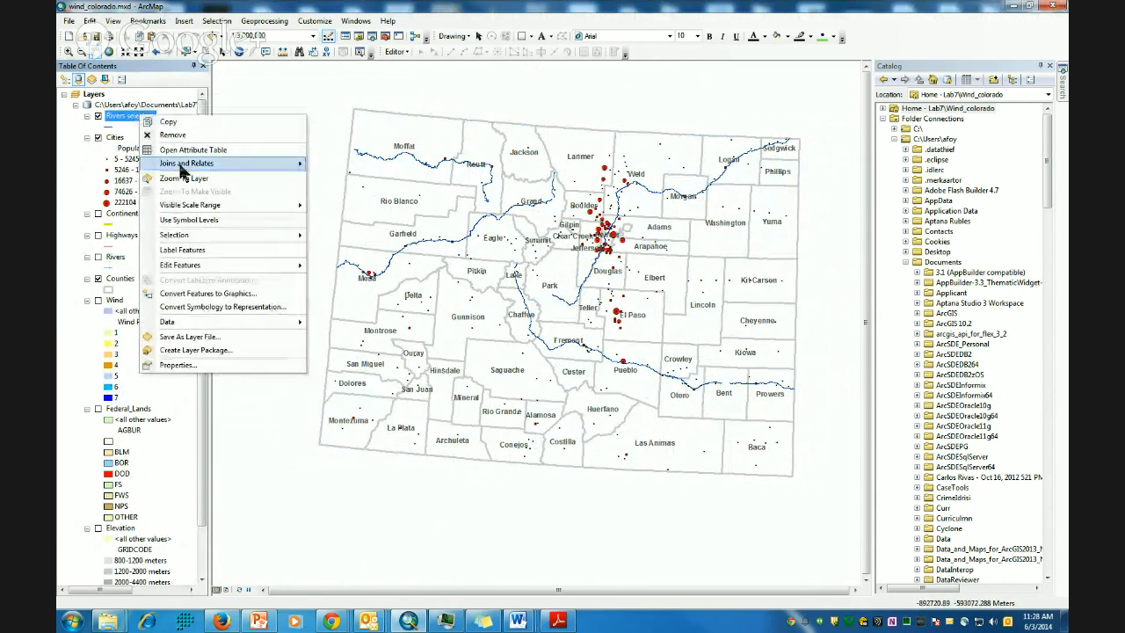
pyautogui.click(182, 251)
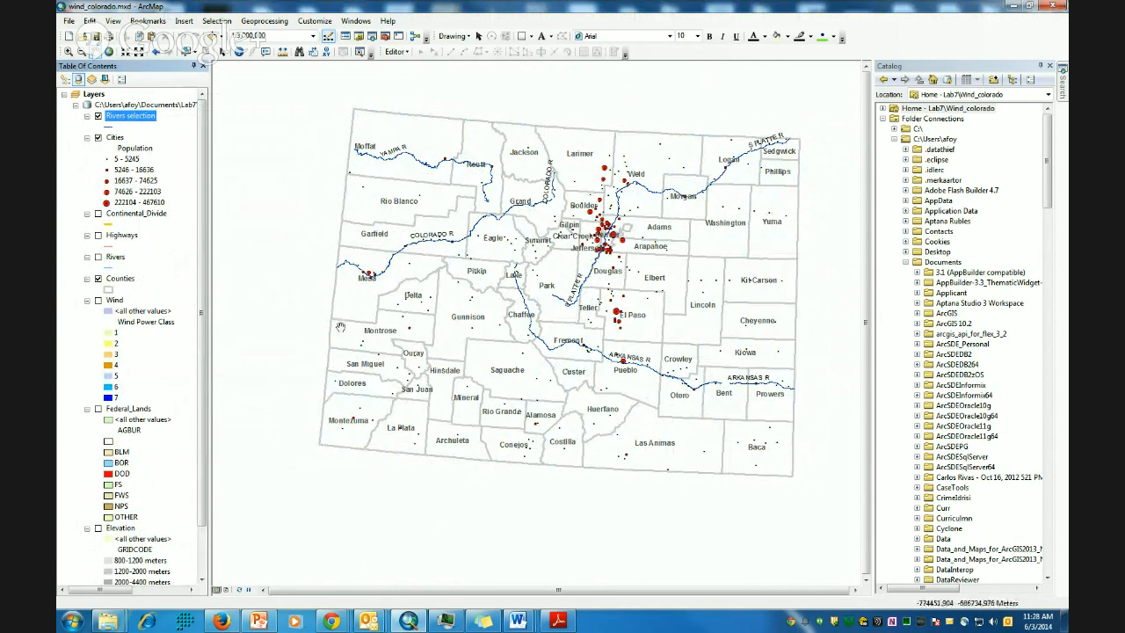
pyautogui.rightClick(139, 118)
pyautogui.click(182, 367)
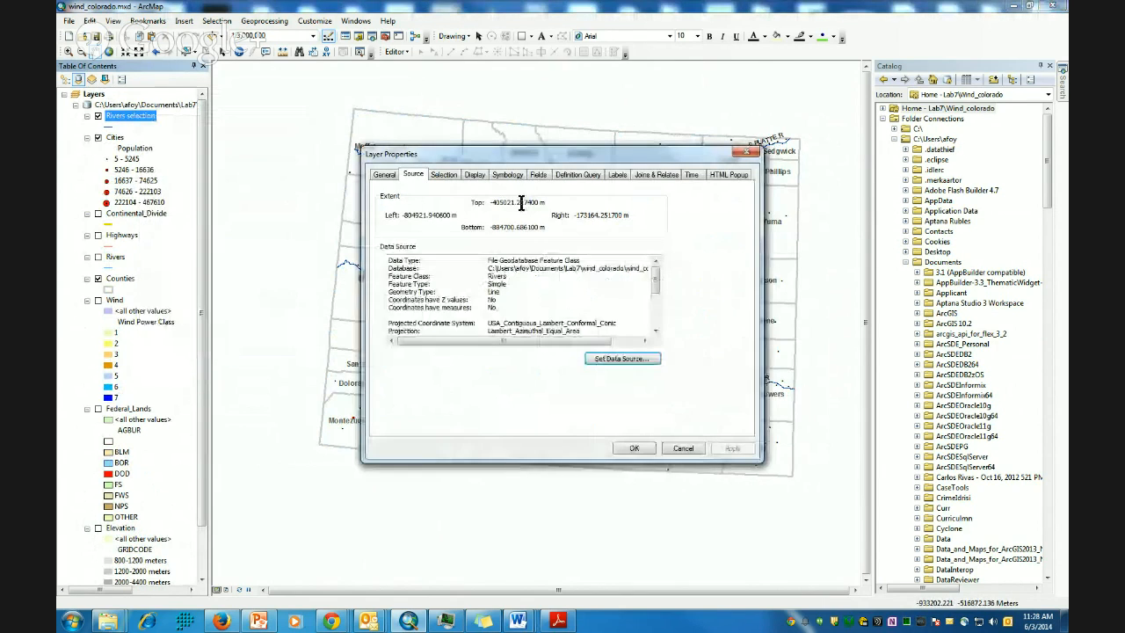
pyautogui.click(618, 173)
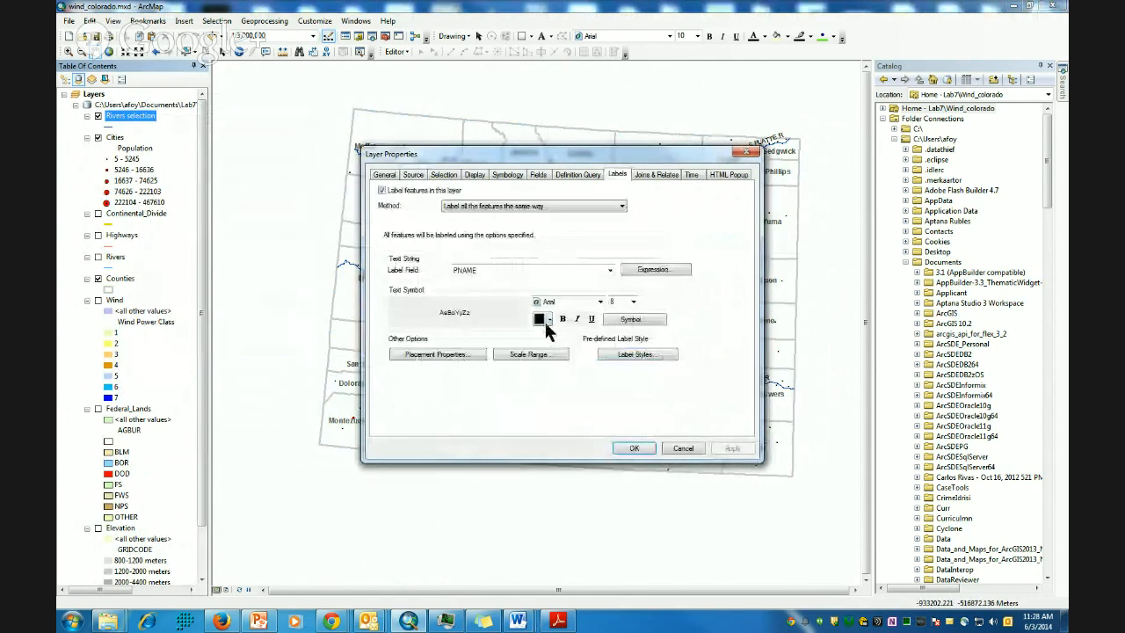
pyautogui.click(550, 321)
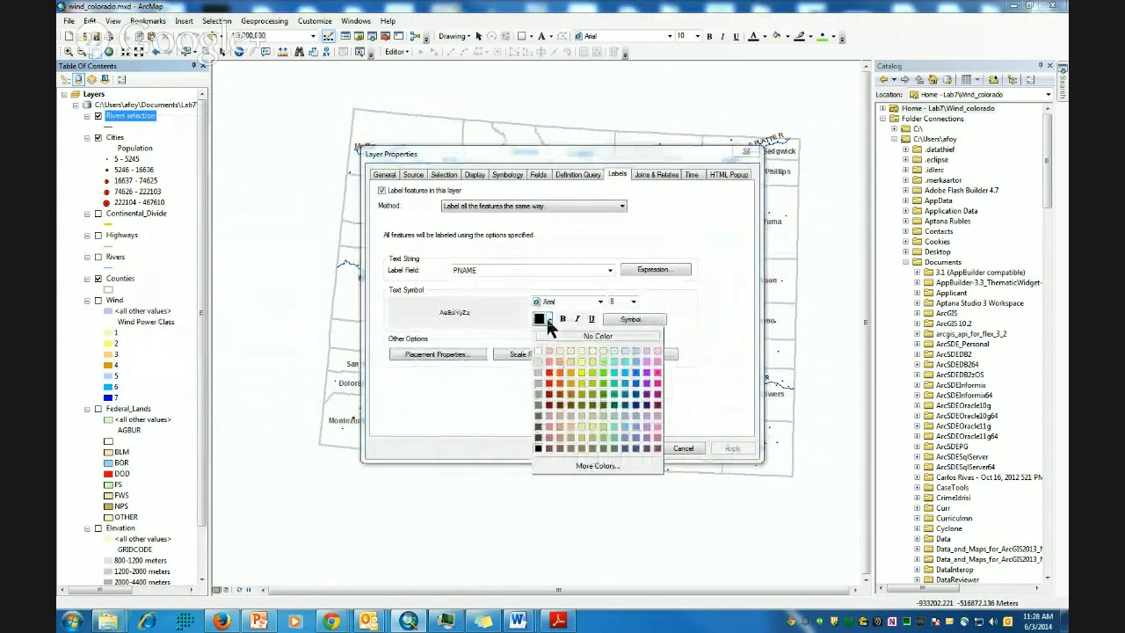
pyautogui.click(633, 383)
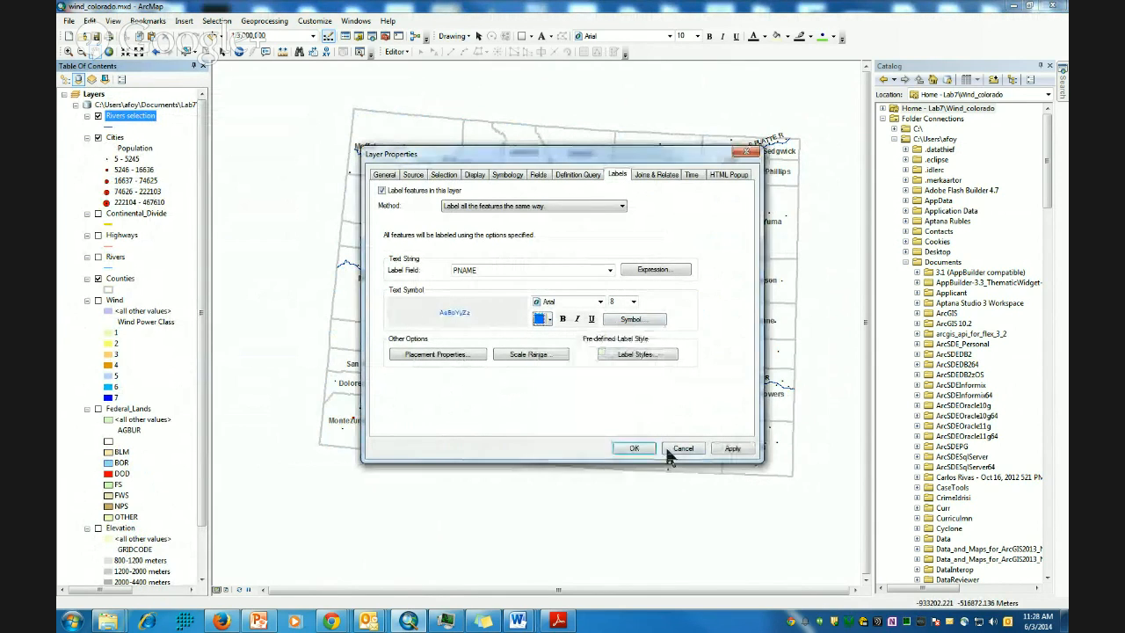
pyautogui.click(642, 450)
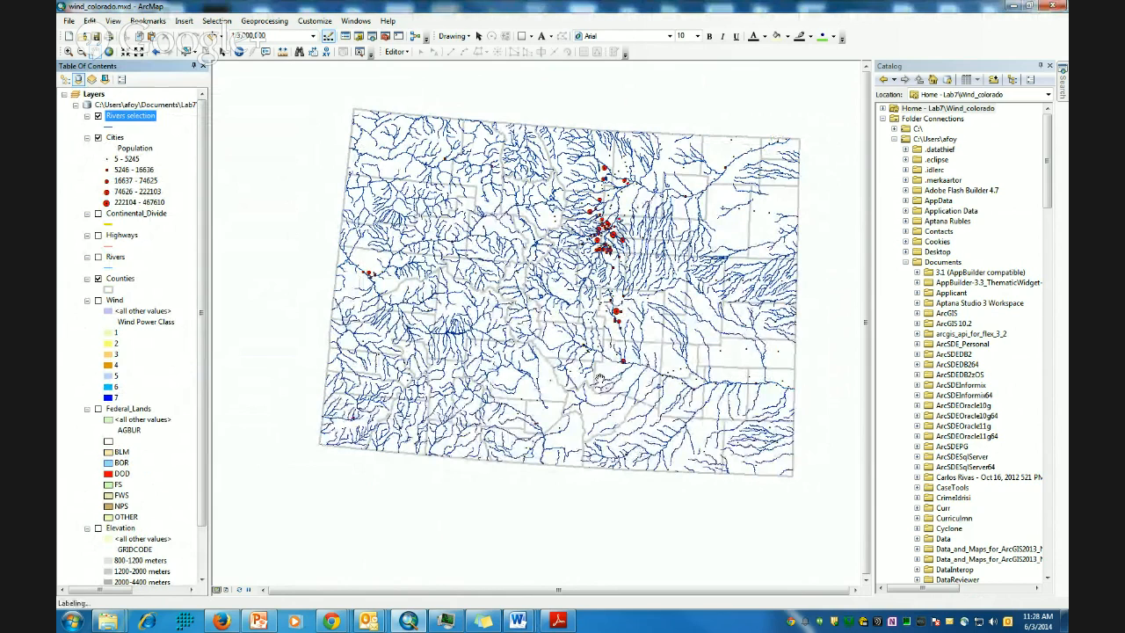
# Remove the Rivers selection layer from the map and turn the original Rivers layer back on
pyautogui.rightClick(117, 257)
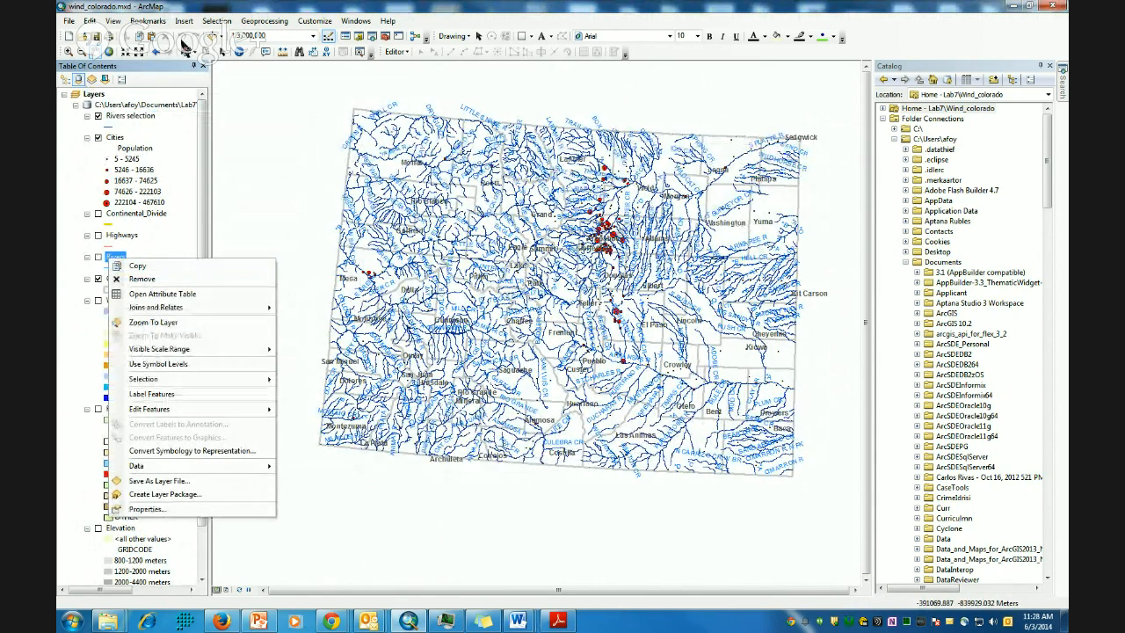
pyautogui.rightClick(123, 116)
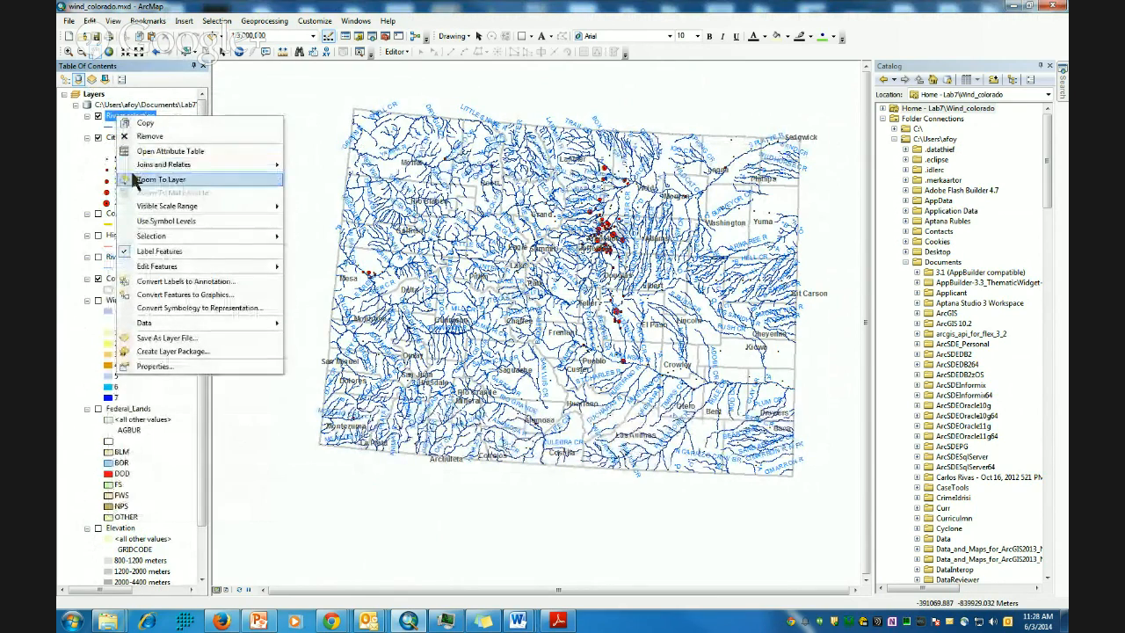
pyautogui.click(293, 85)
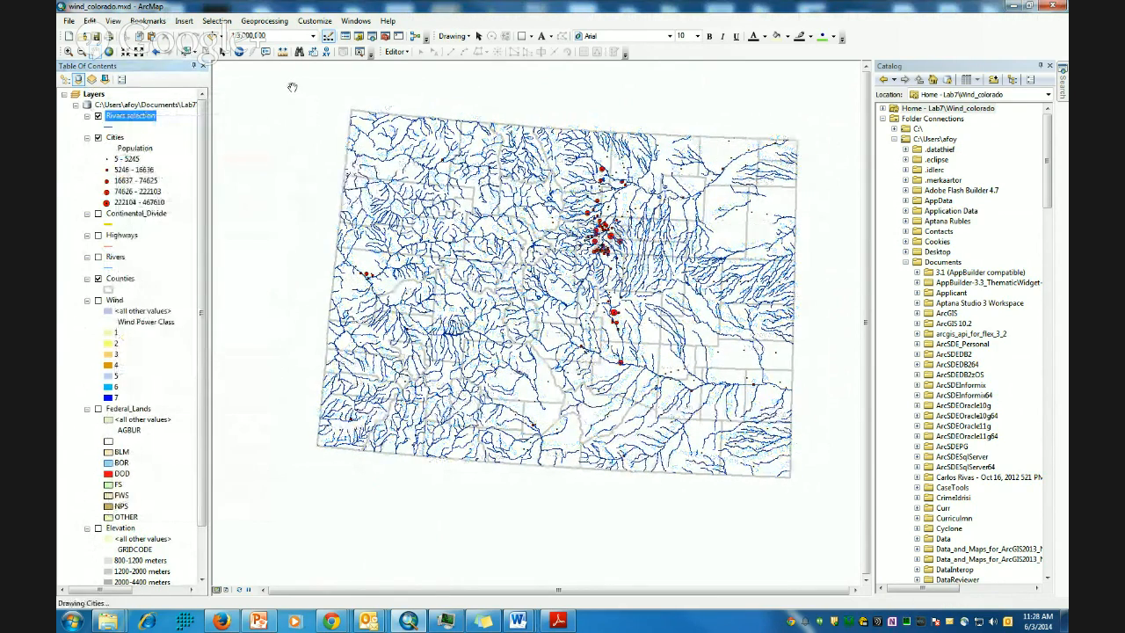
pyautogui.click(98, 116)
pyautogui.click(98, 117)
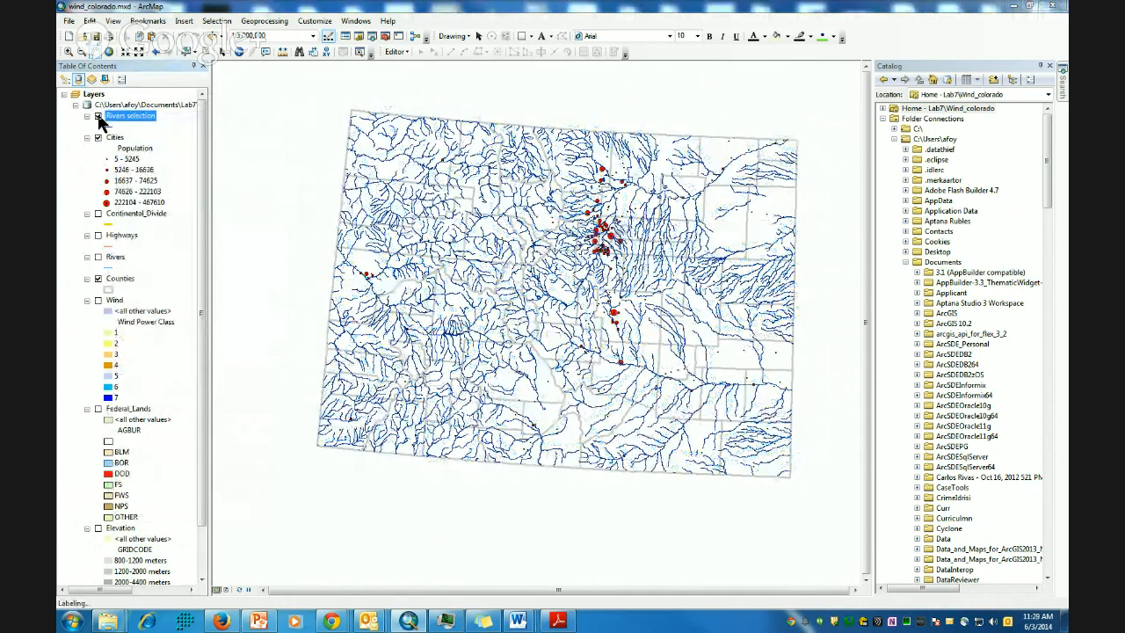
pyautogui.rightClick(102, 119)
pyautogui.click(147, 137)
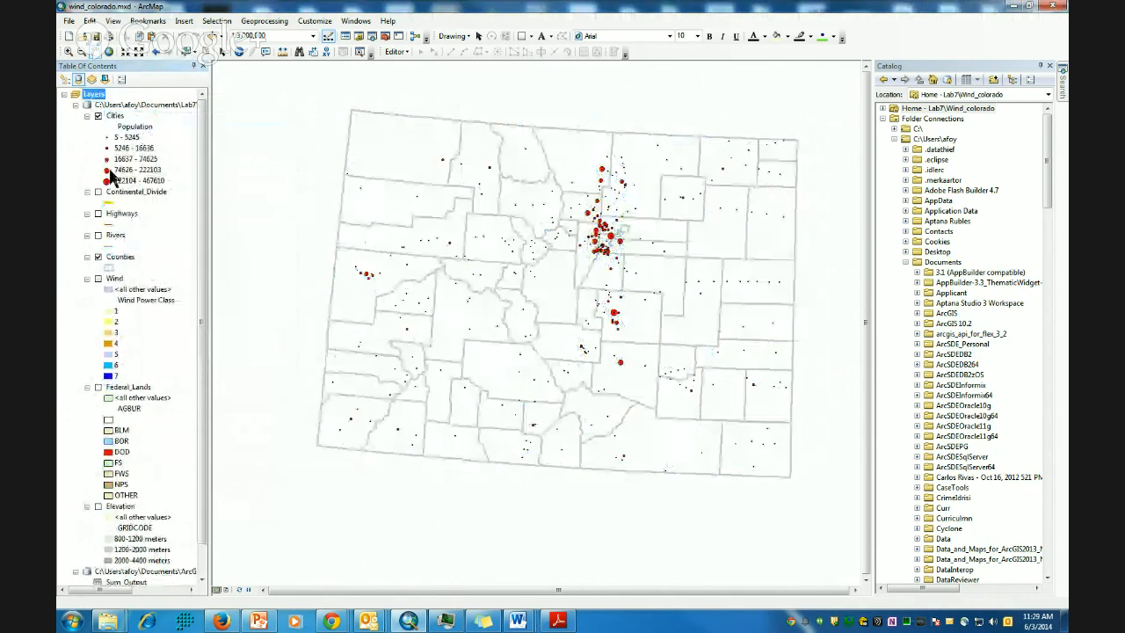
pyautogui.click(98, 235)
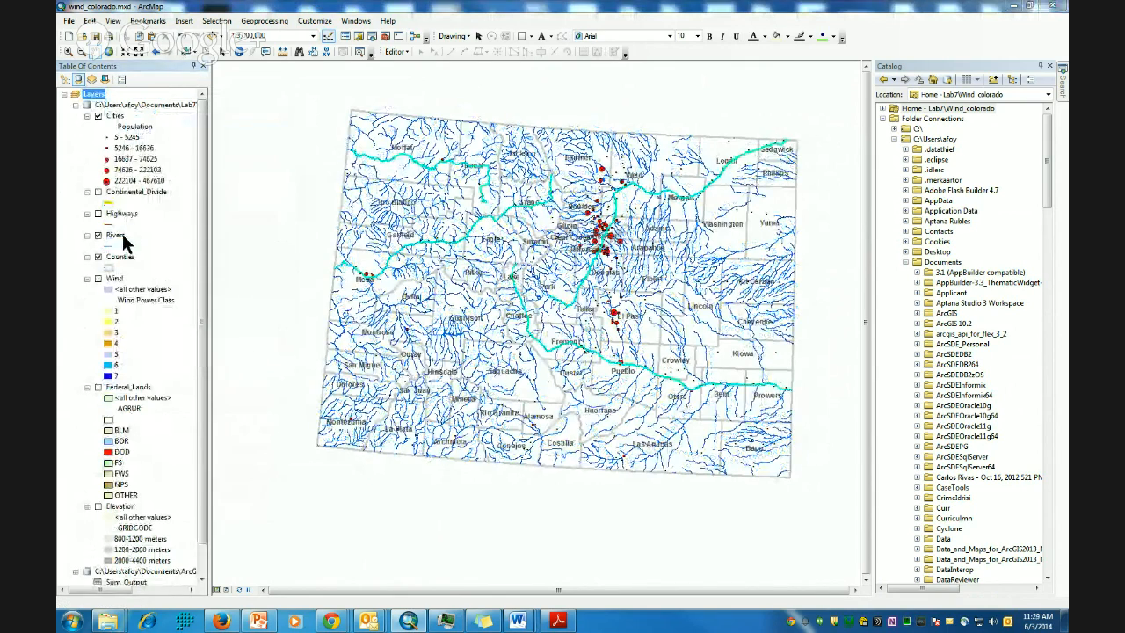
# Create a new layer from the selected major rivers in the Rivers layer and turn the full Rivers layer off
pyautogui.rightClick(121, 234)
pyautogui.moveTo(200, 353)
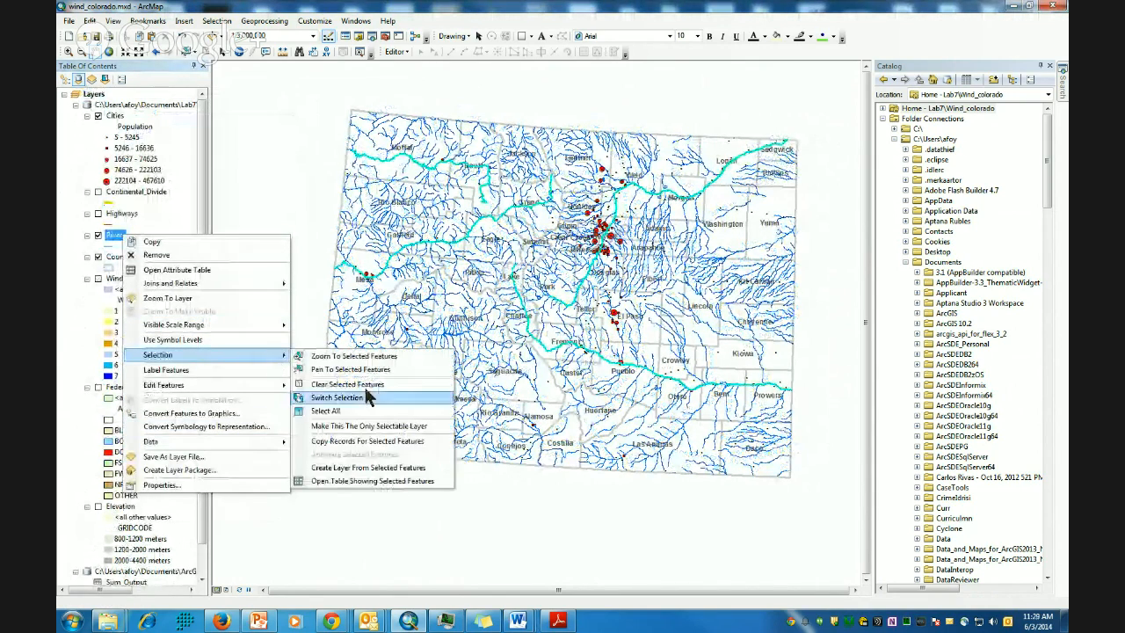
pyautogui.click(358, 473)
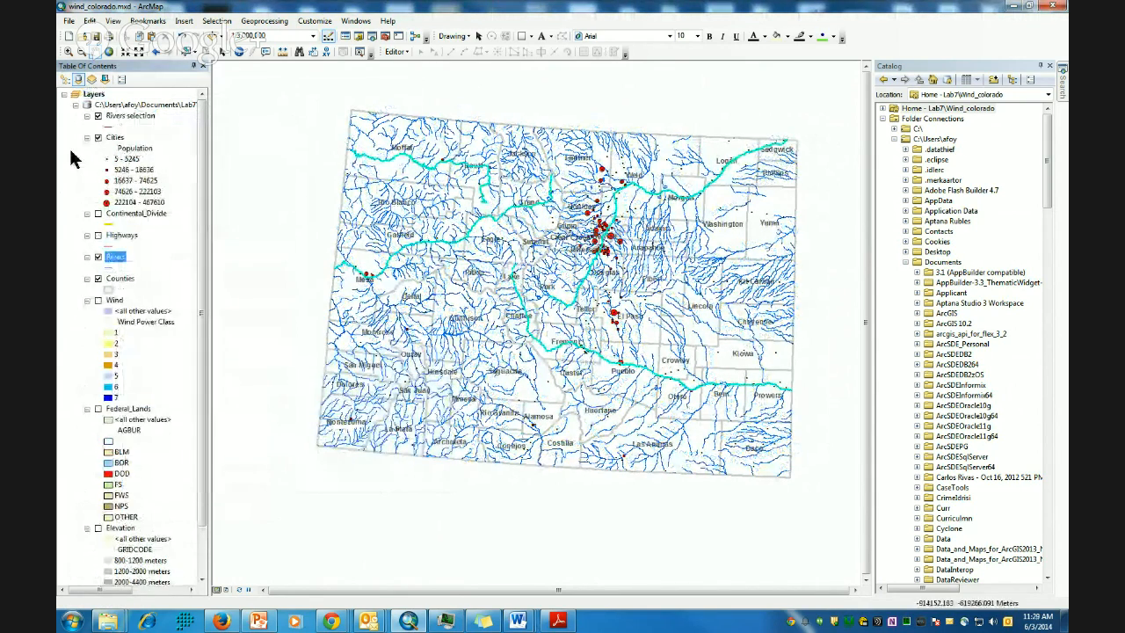
pyautogui.click(97, 257)
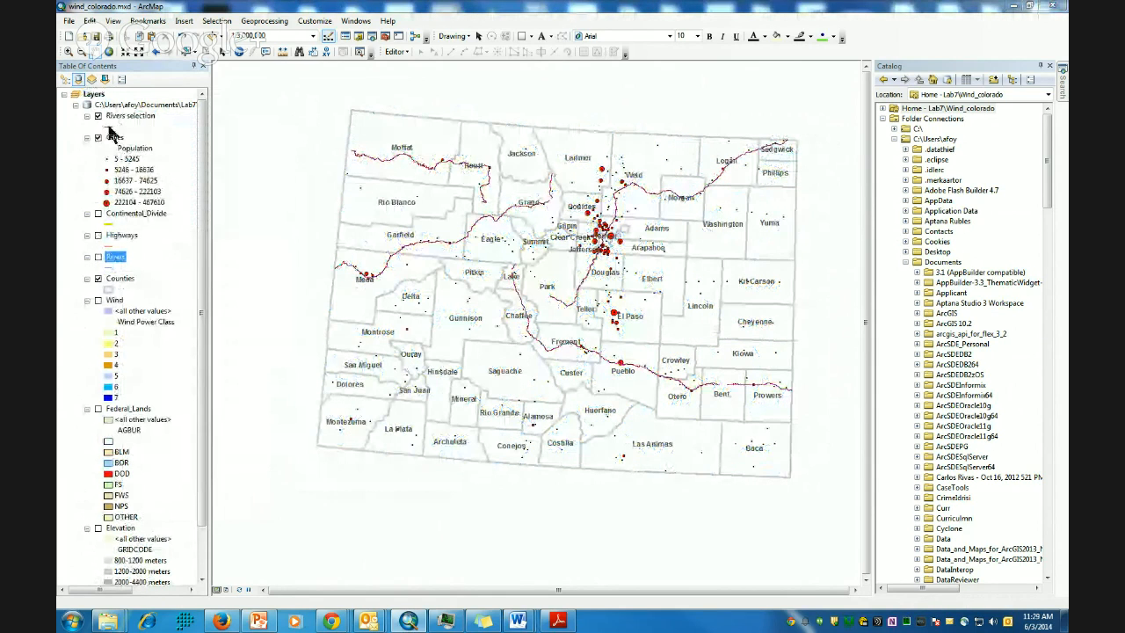
# Symbolize the Rivers selection layer with a thicker blue line and label its features
pyautogui.click(113, 131)
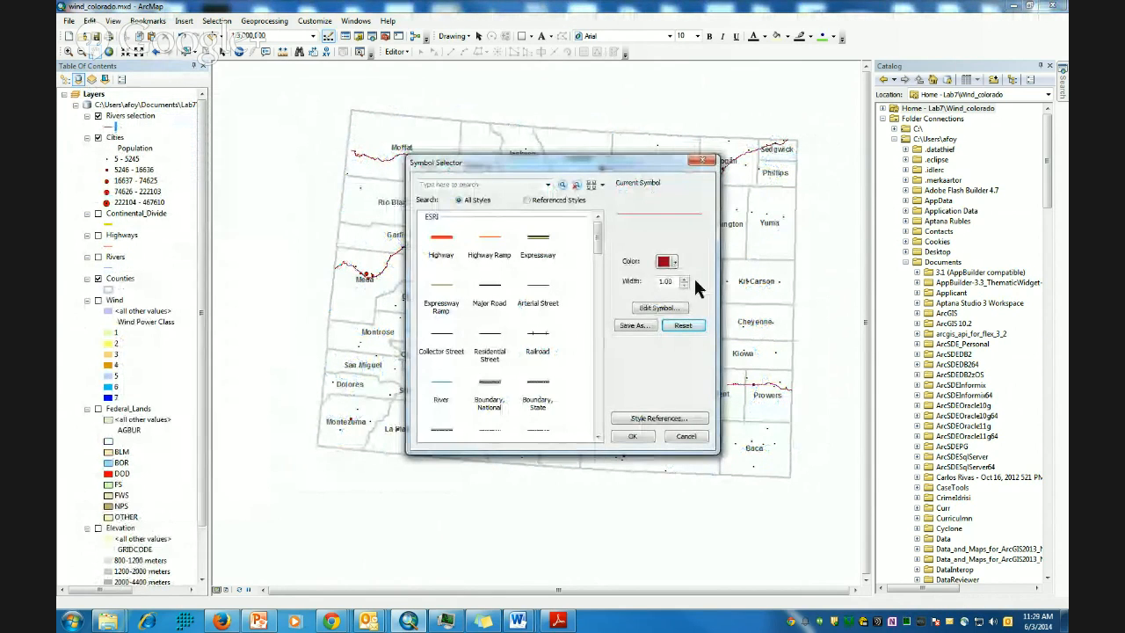
pyautogui.click(672, 261)
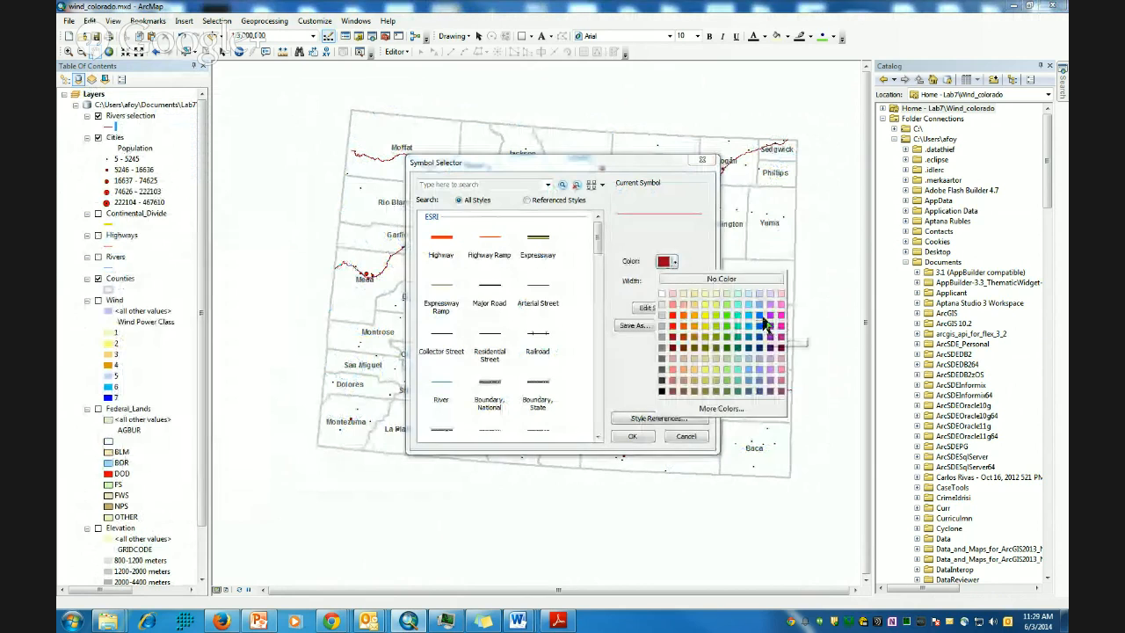
pyautogui.click(765, 326)
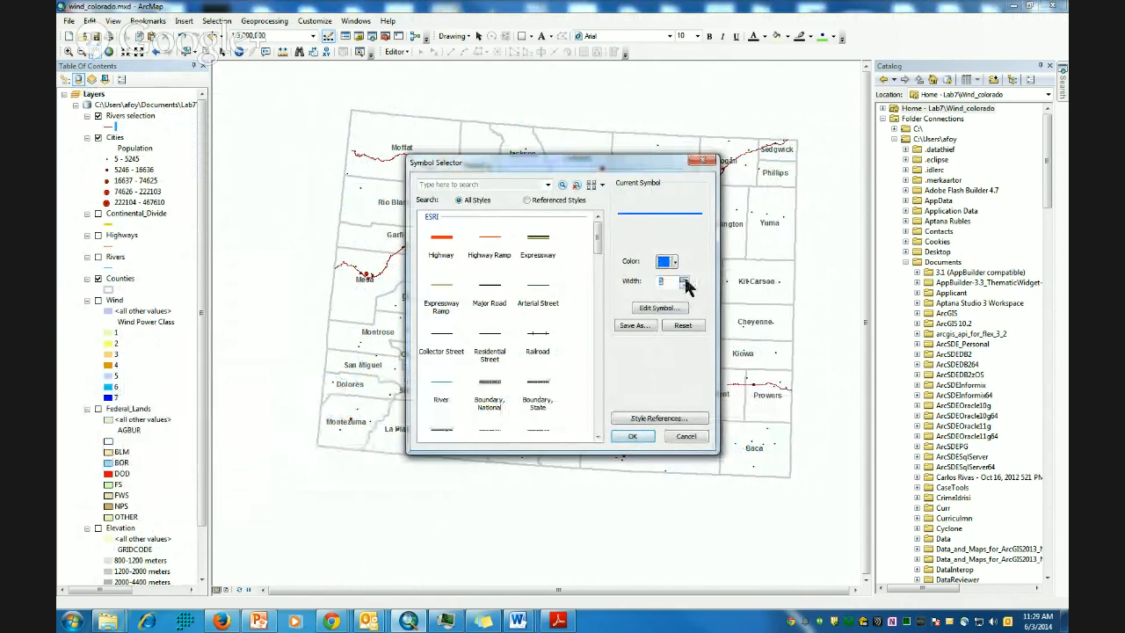
pyautogui.click(636, 437)
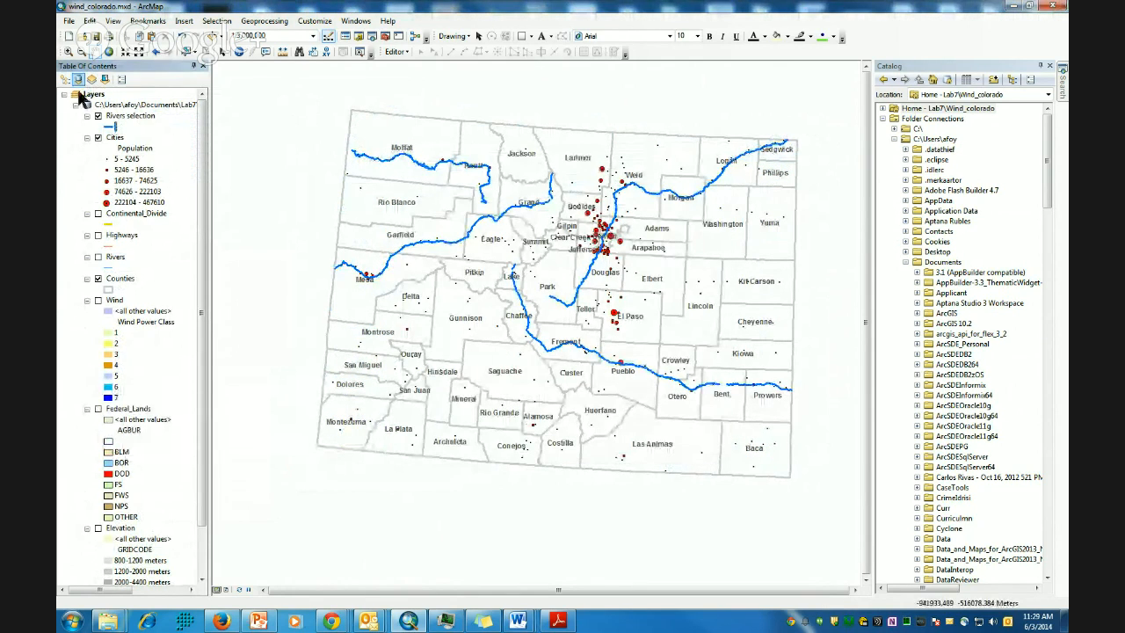
pyautogui.rightClick(123, 123)
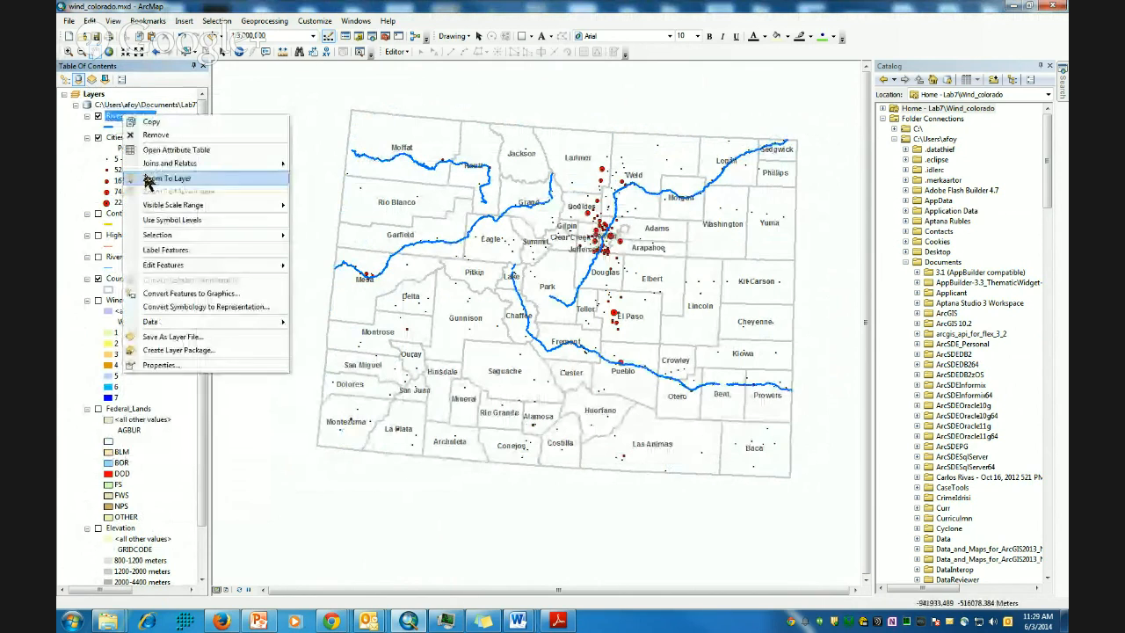
pyautogui.click(167, 251)
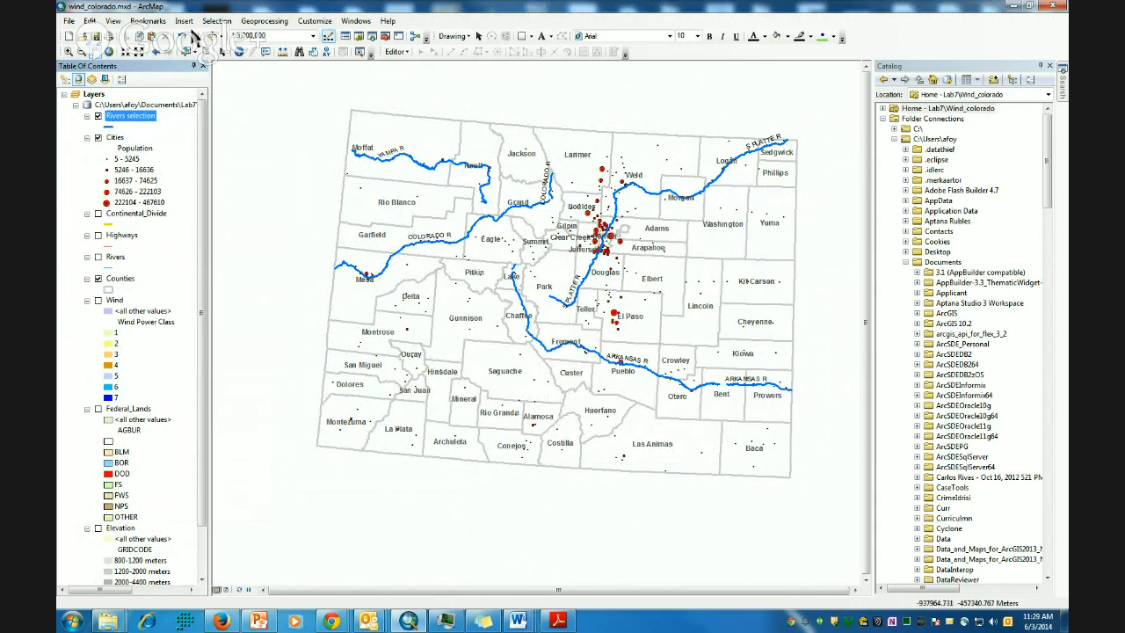
pyautogui.click(68, 23)
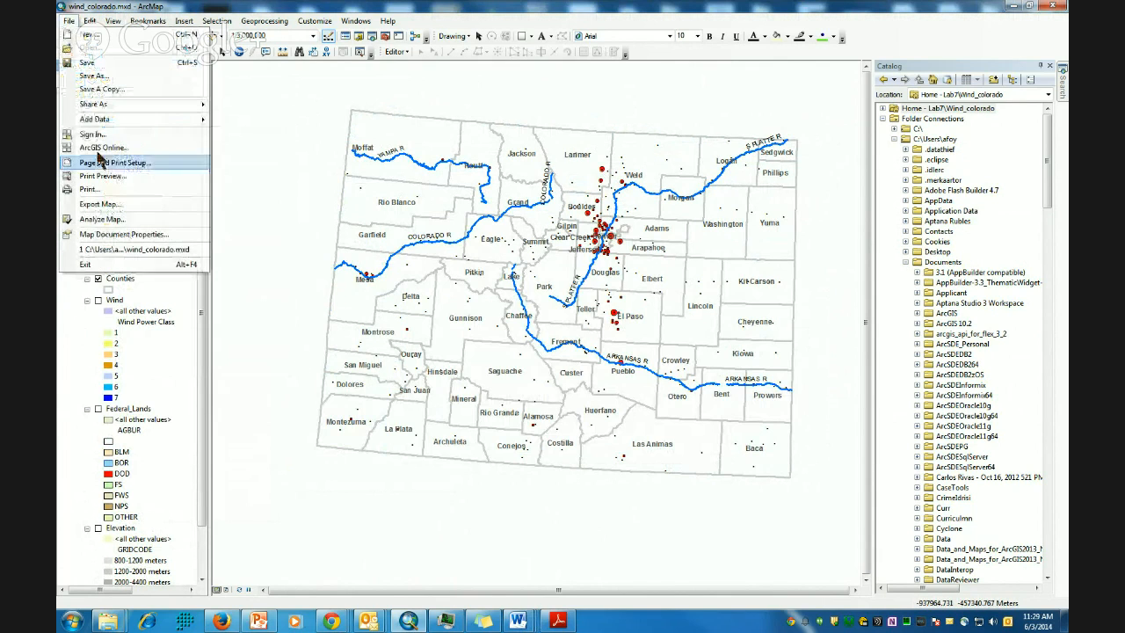
pyautogui.click(109, 211)
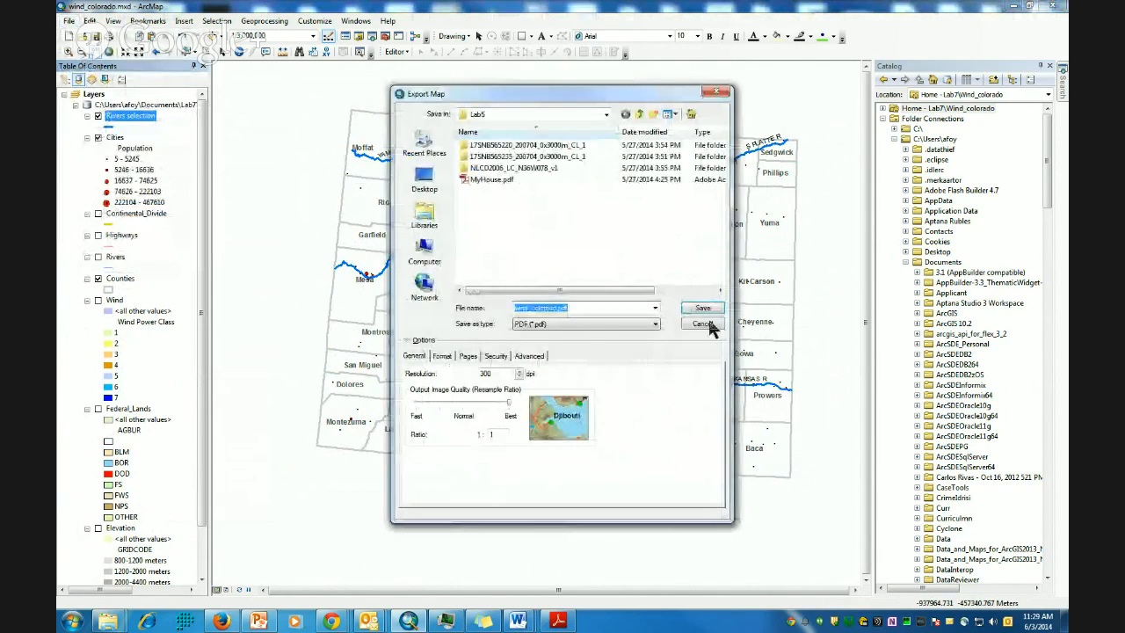
pyautogui.click(702, 324)
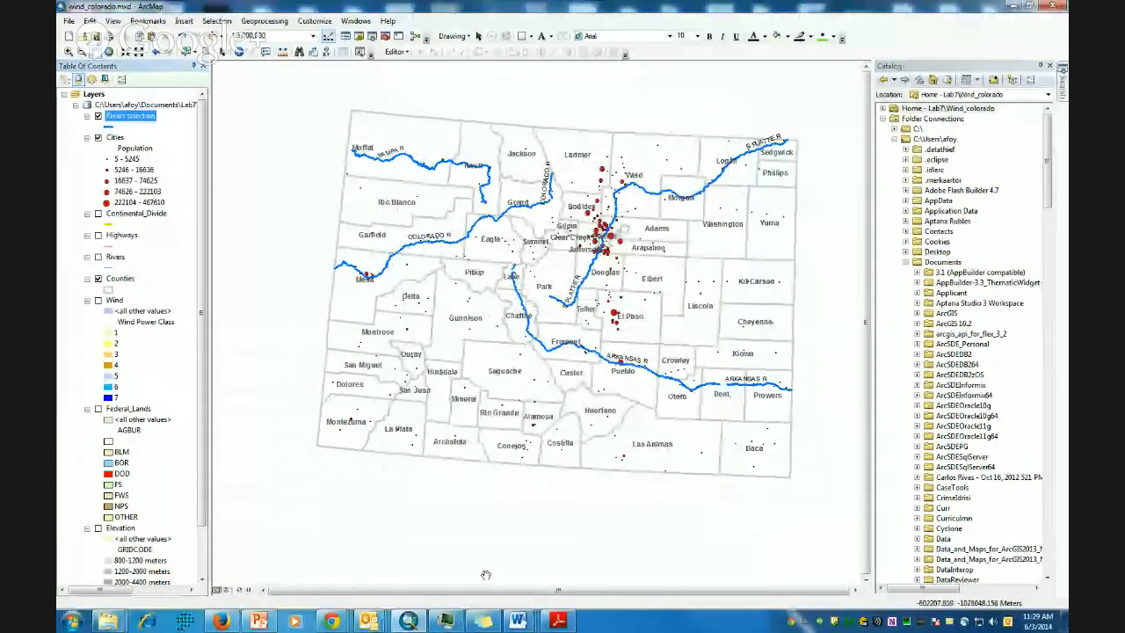
# Switch to Word, create a new blank document, and start a numbered list at 1
pyautogui.moveTo(527, 624)
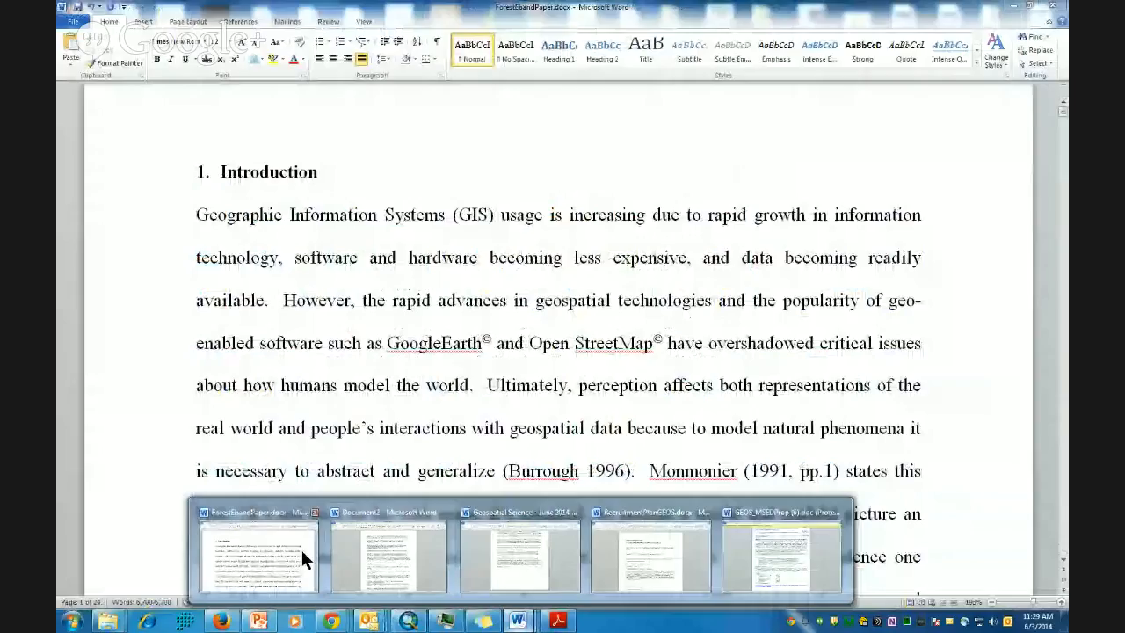
pyautogui.click(299, 546)
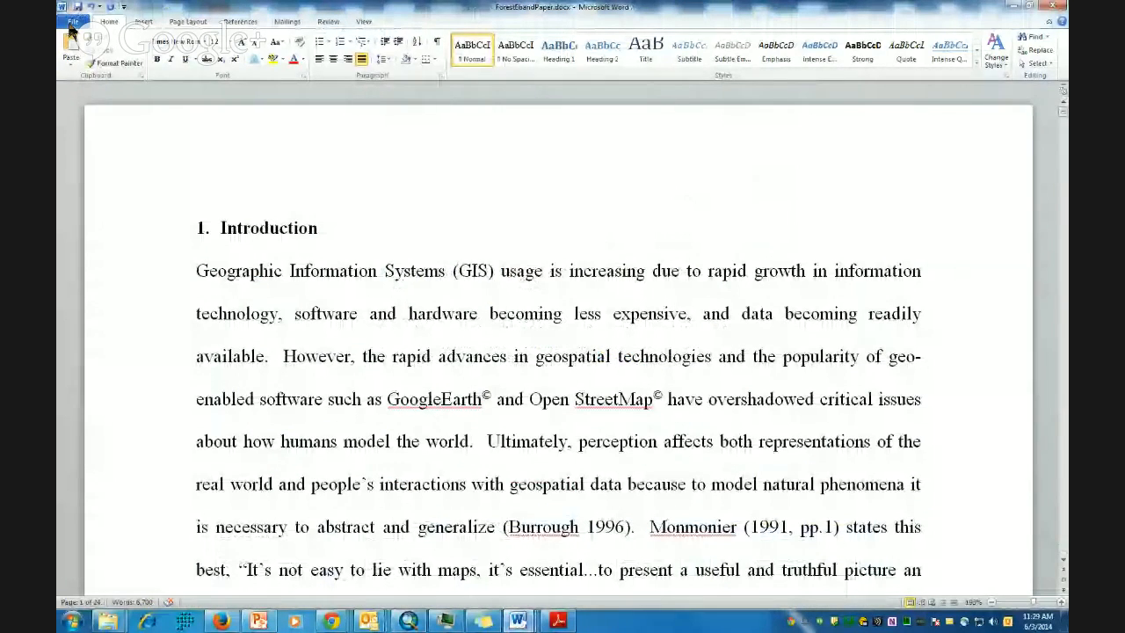
pyautogui.click(73, 21)
pyautogui.click(83, 159)
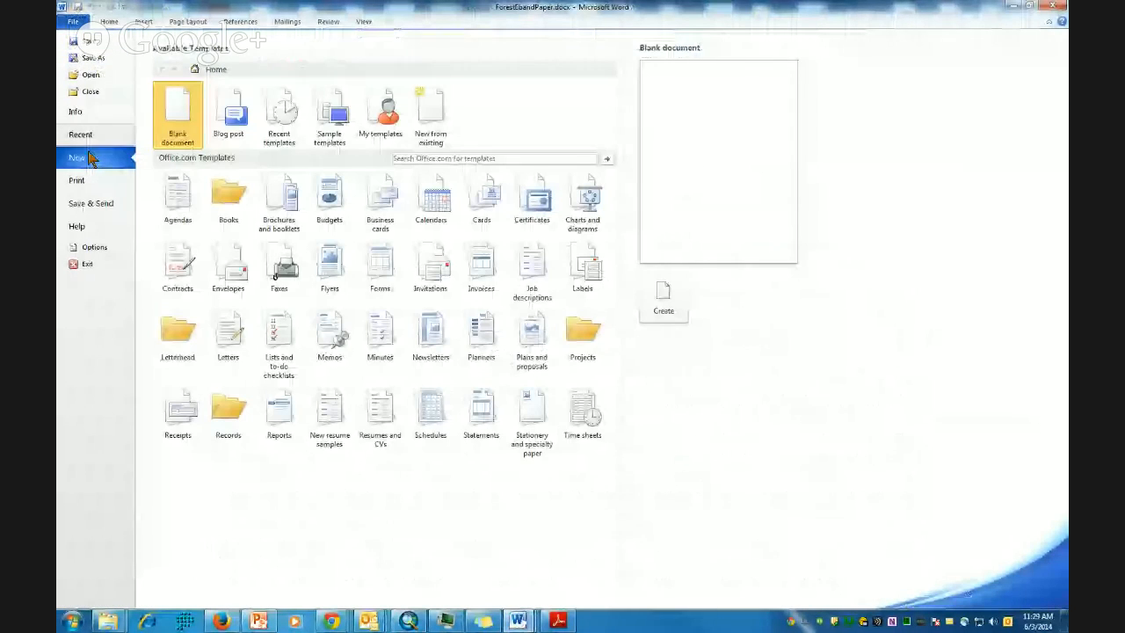
pyautogui.doubleClick(178, 117)
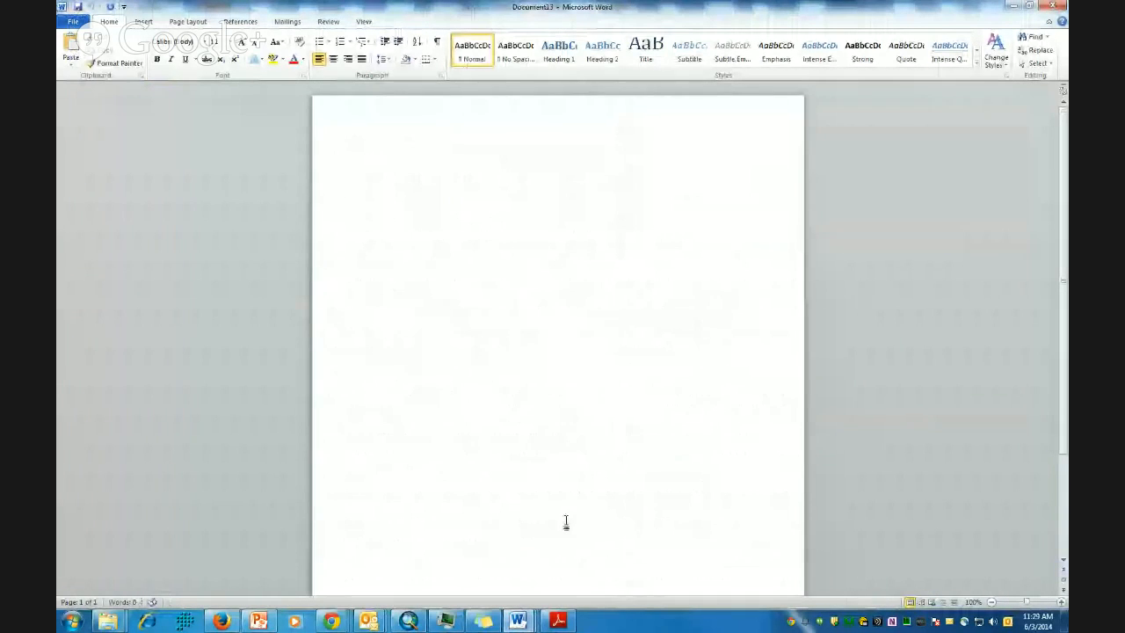
pyautogui.write('1.')
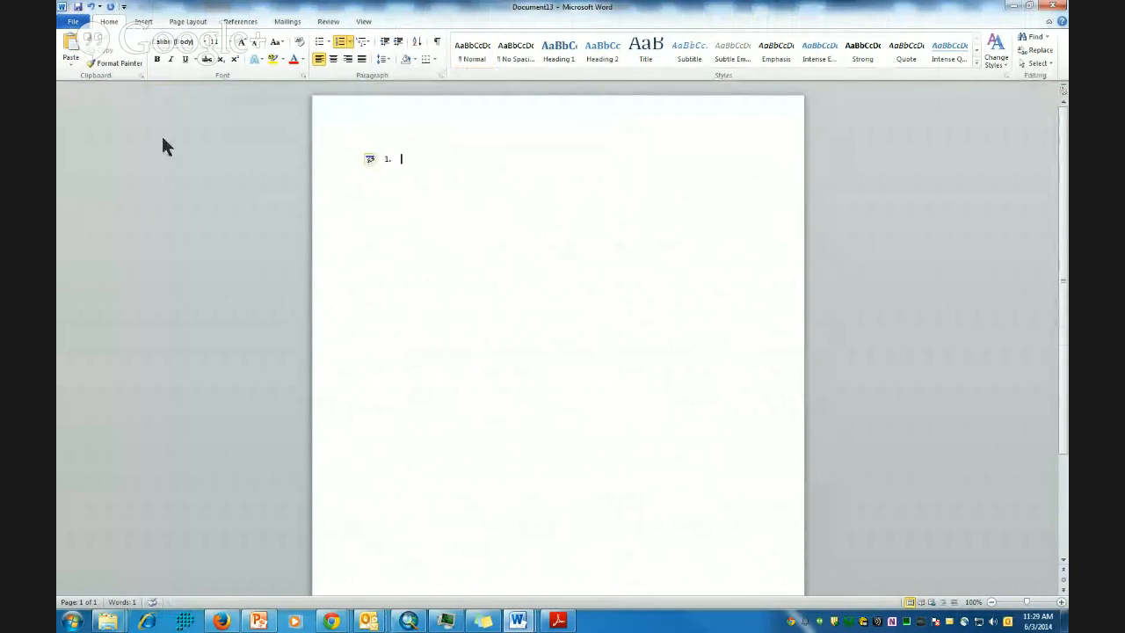
pyautogui.click(144, 23)
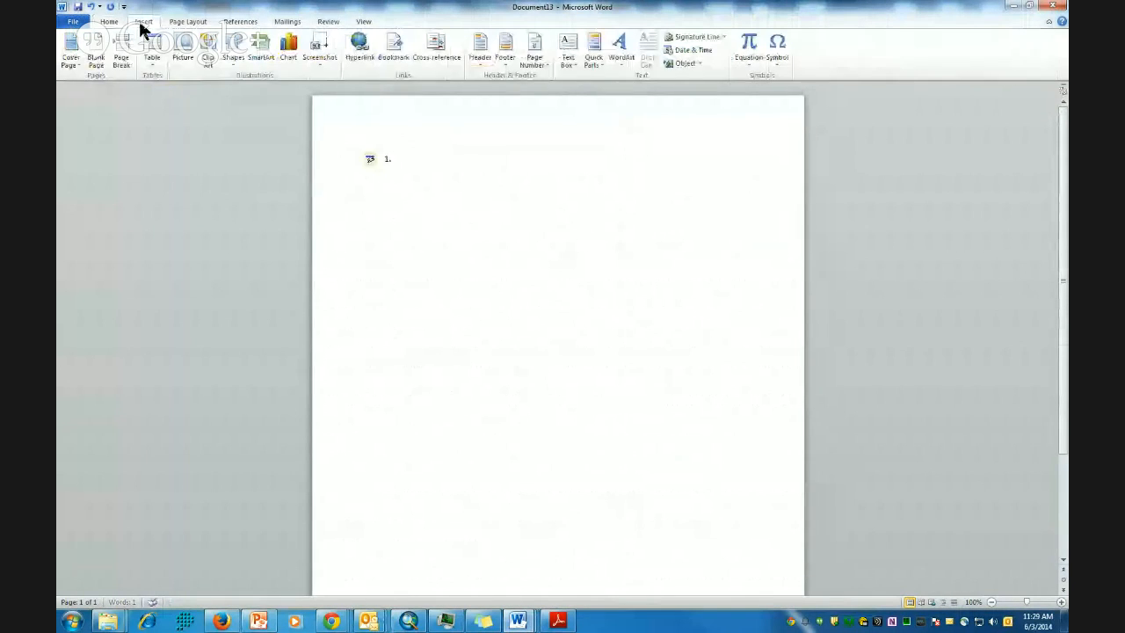
pyautogui.click(183, 51)
# Switch to Lab7.pdf in Adobe Reader and read the remaining questions, wind power class table and site selection criteria
pyautogui.click(561, 619)
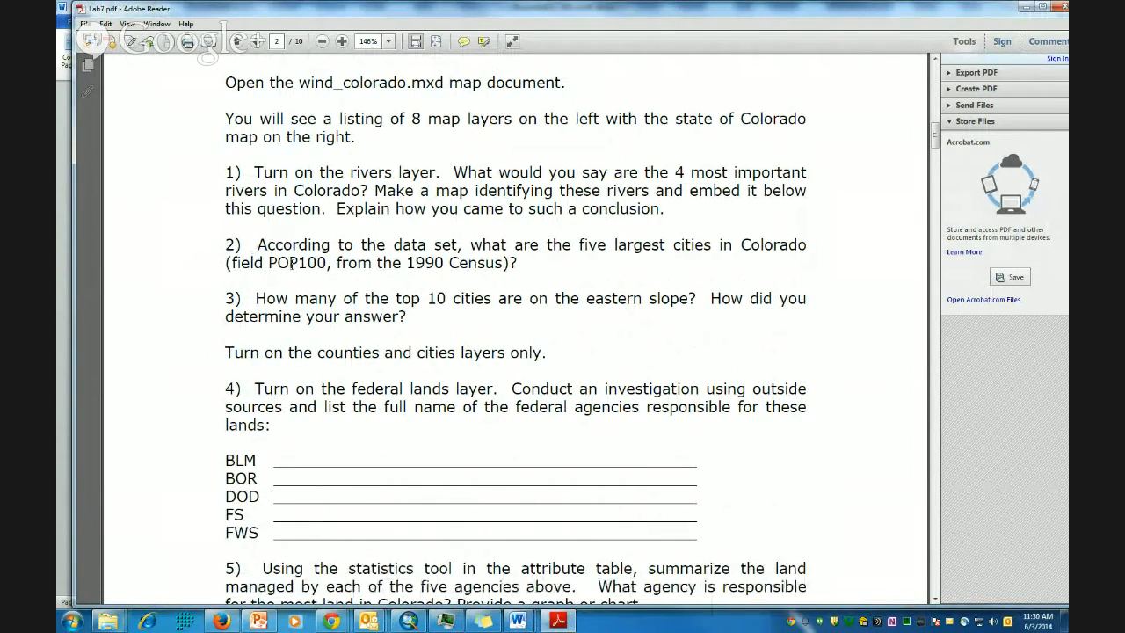
pyautogui.scroll(-4, 270, 242)
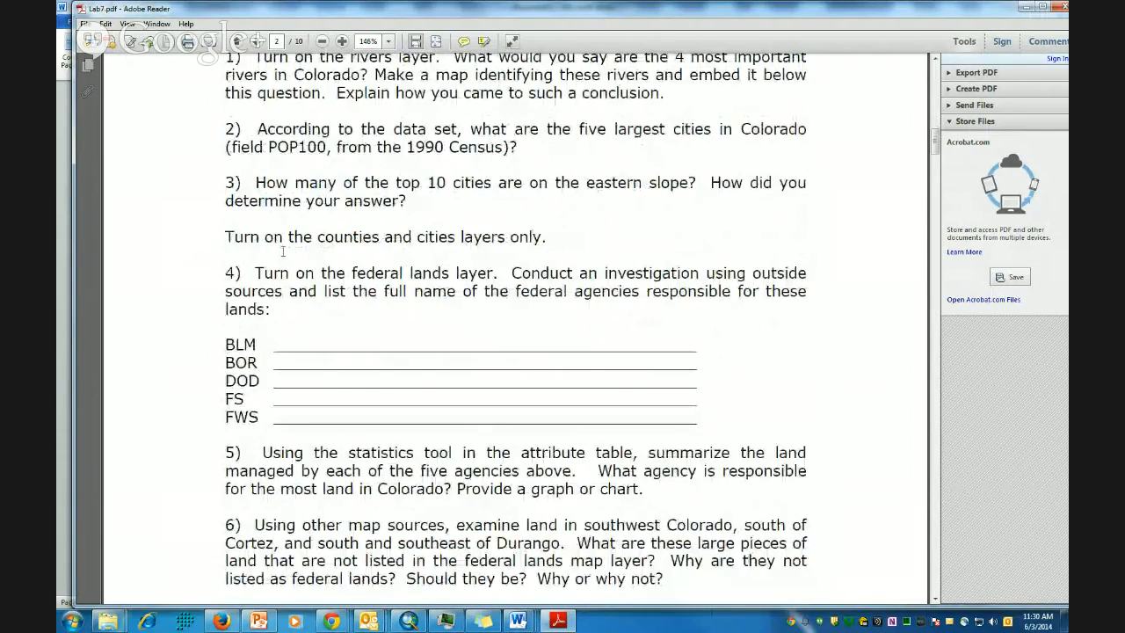
pyautogui.scroll(-4, 283, 258)
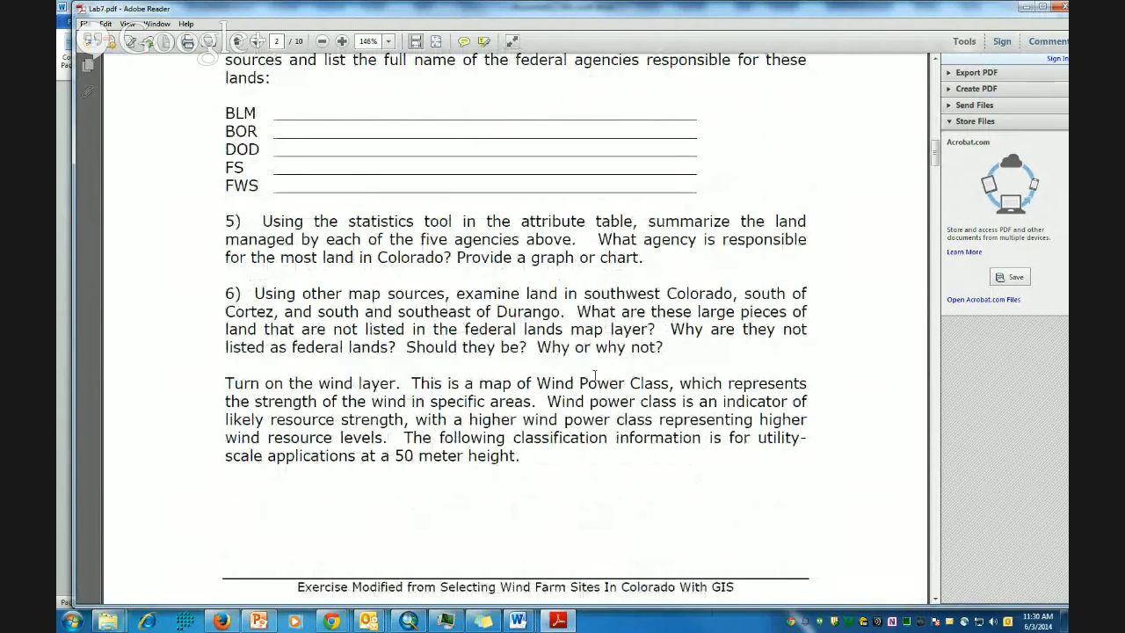
pyautogui.scroll(-11, 673, 501)
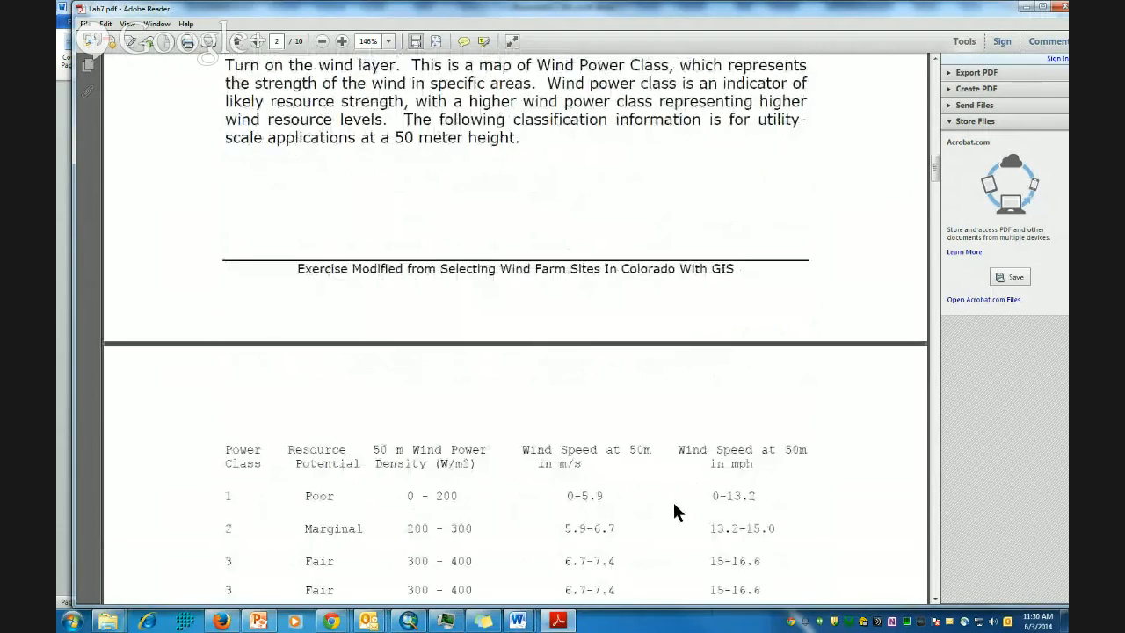
pyautogui.scroll(-10, 684, 505)
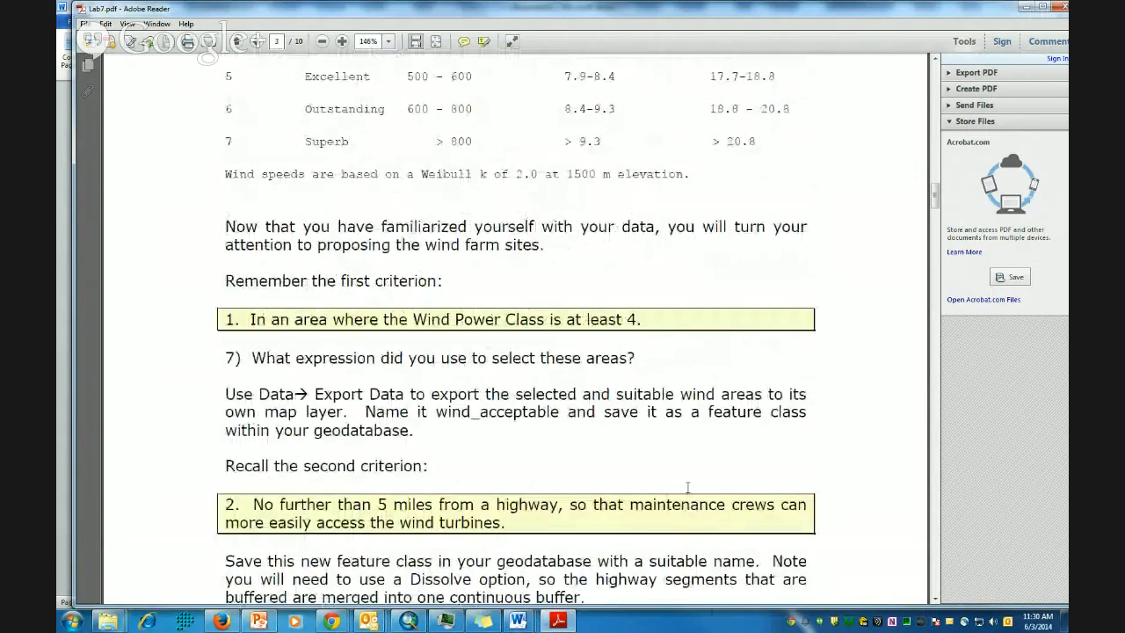
pyautogui.scroll(-2, 687, 486)
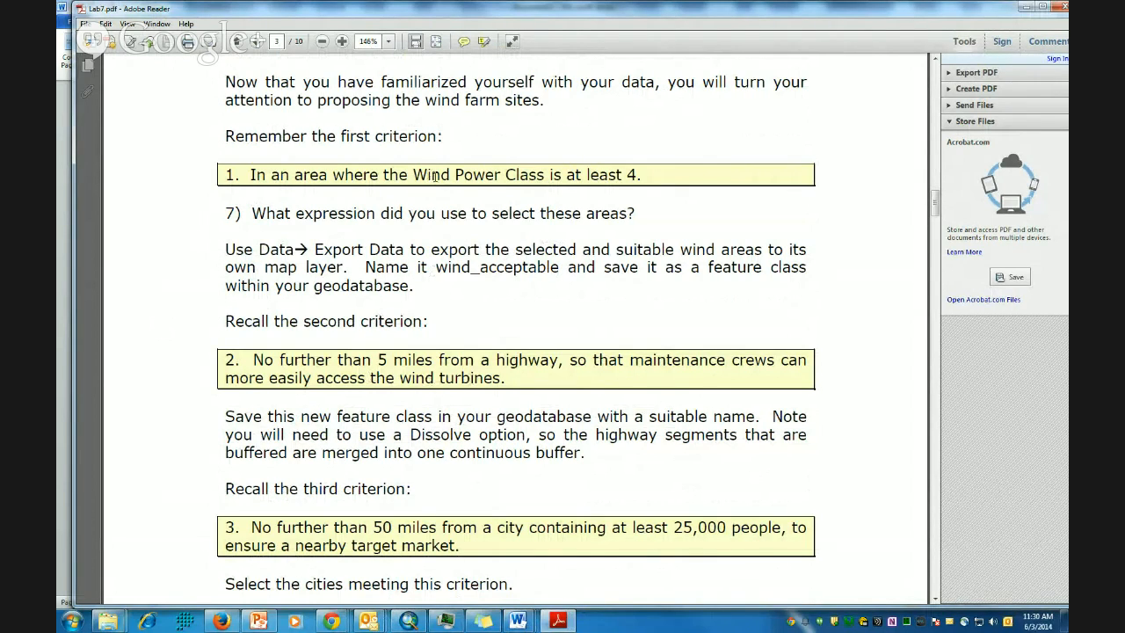
pyautogui.click(1025, 8)
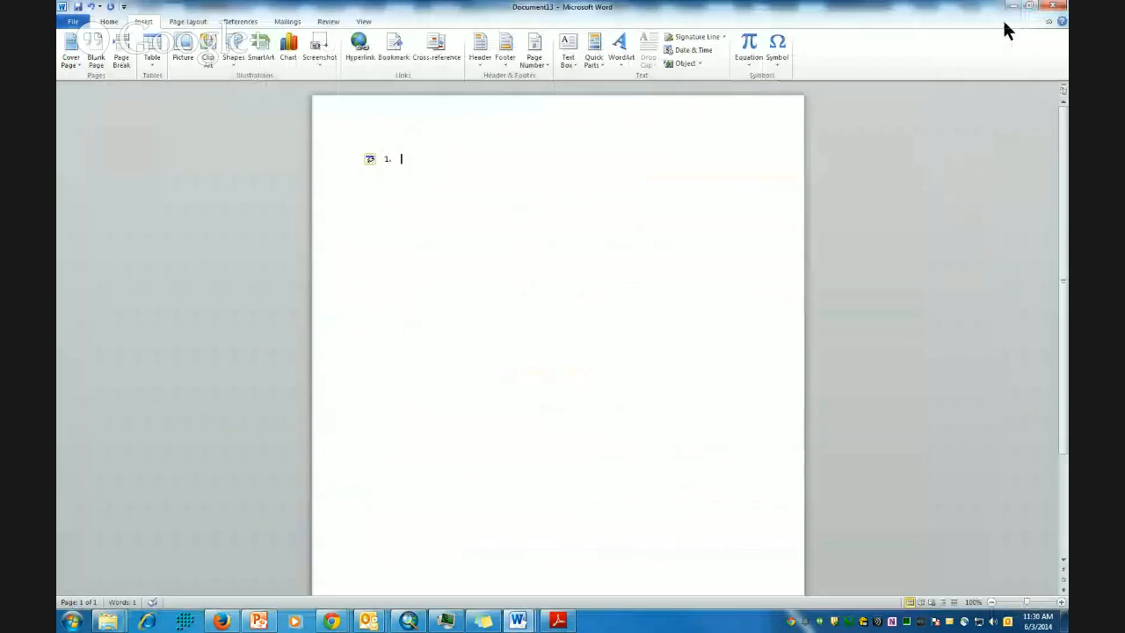
# Switch back to ArcMap, turn off the Rivers selection and Cities layers, and turn on the Wind layer
pyautogui.click(410, 620)
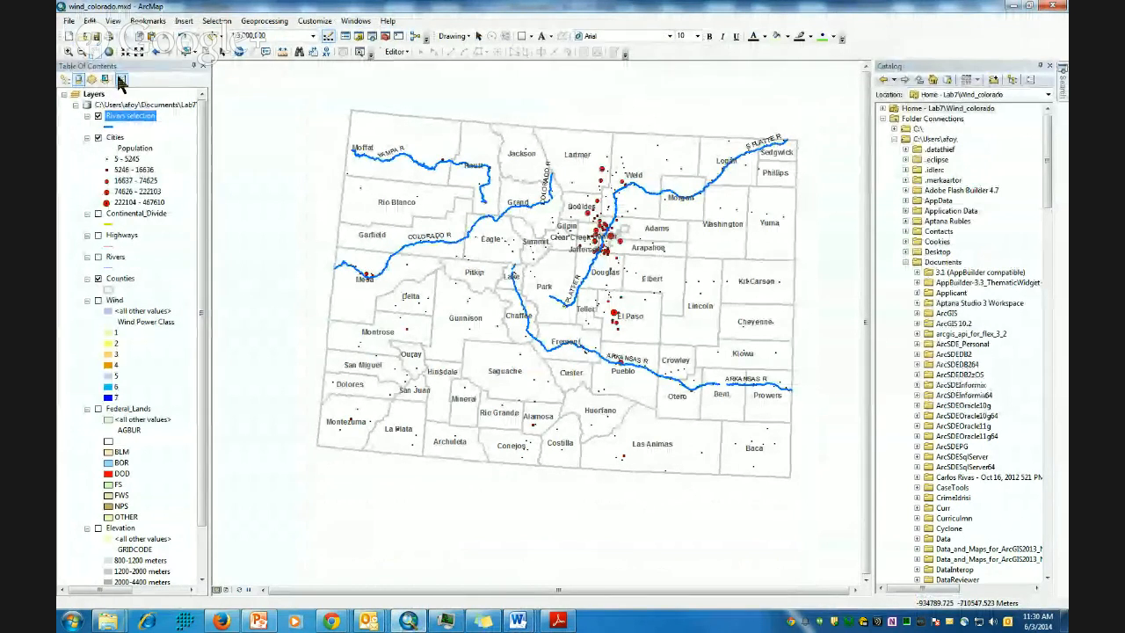
pyautogui.click(98, 116)
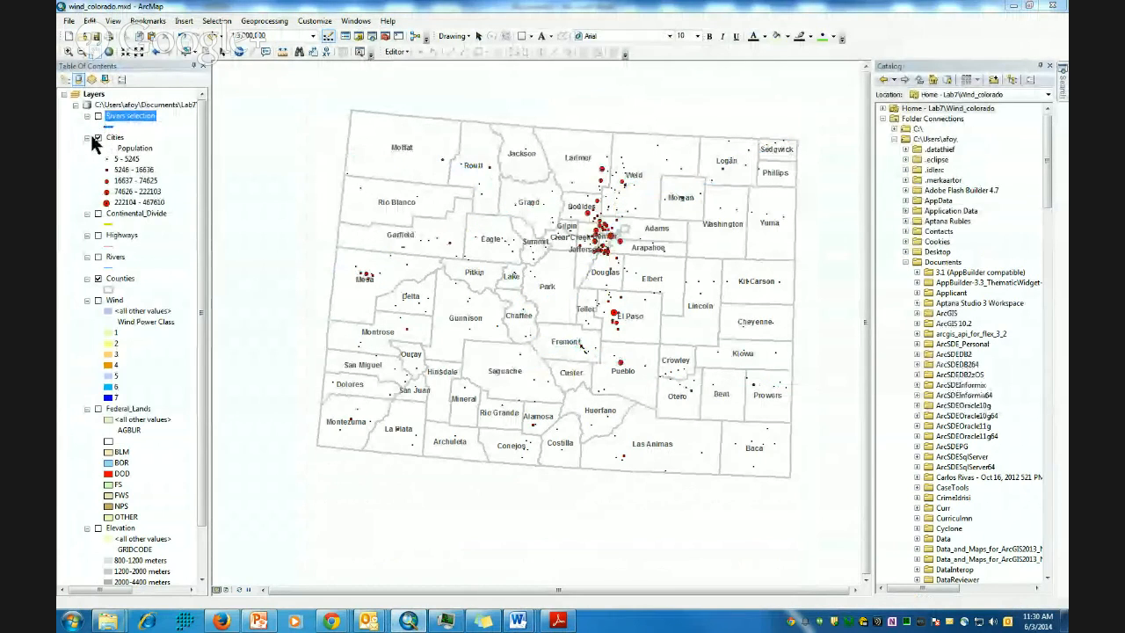
pyautogui.click(98, 138)
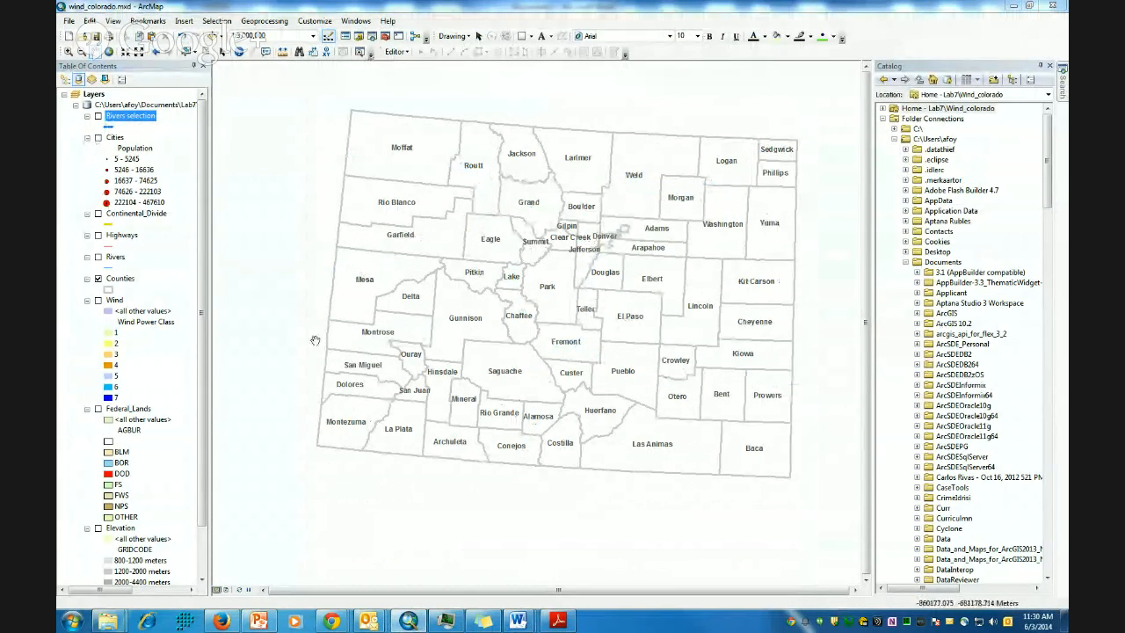
pyautogui.click(99, 300)
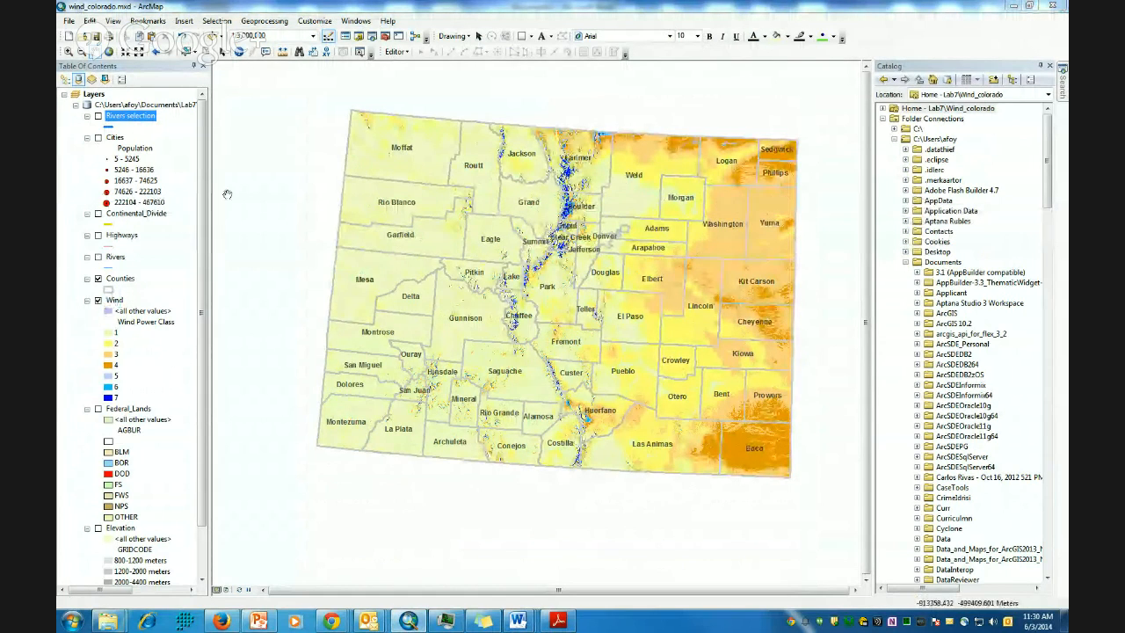
# Check the Wind layer's geometry type in its data source properties, leaving the settings unchanged
pyautogui.rightClick(112, 302)
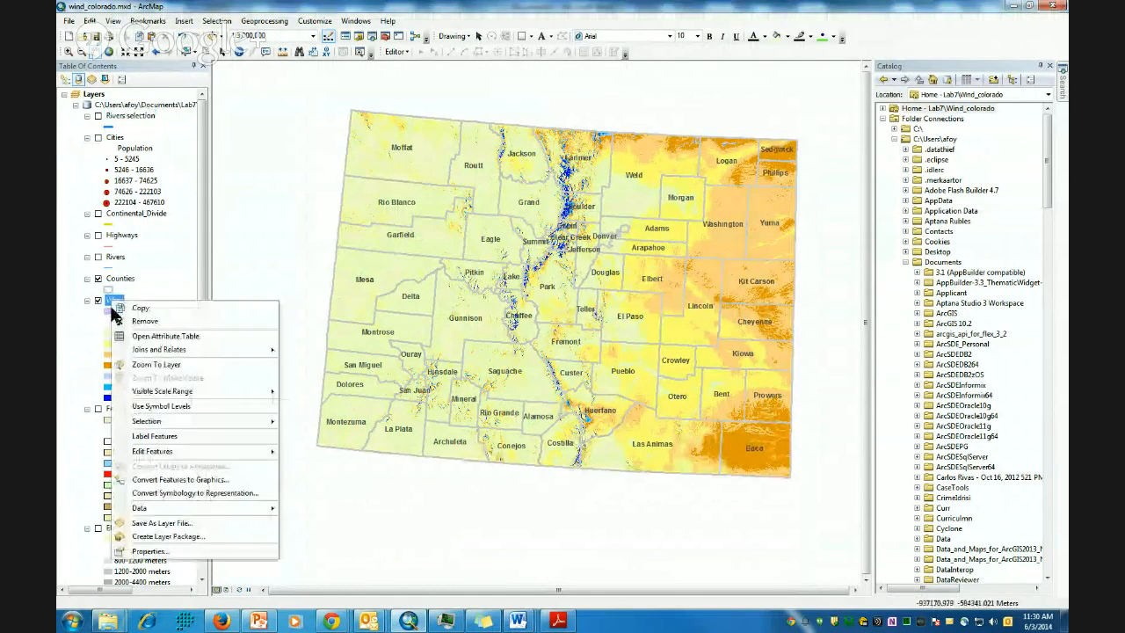
pyautogui.click(180, 548)
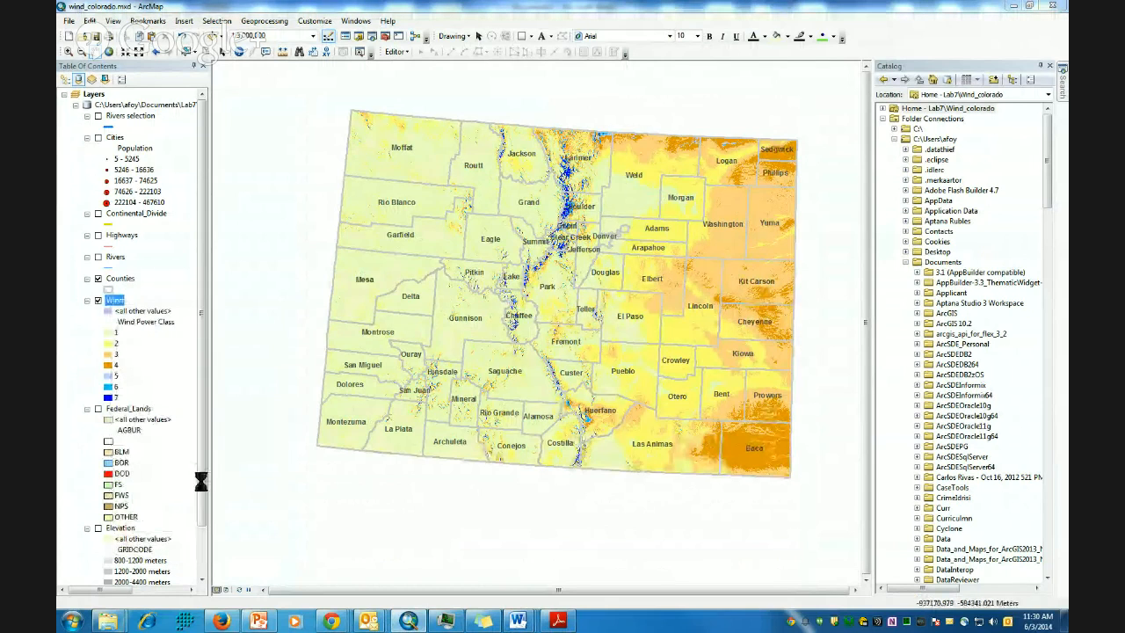
pyautogui.click(415, 175)
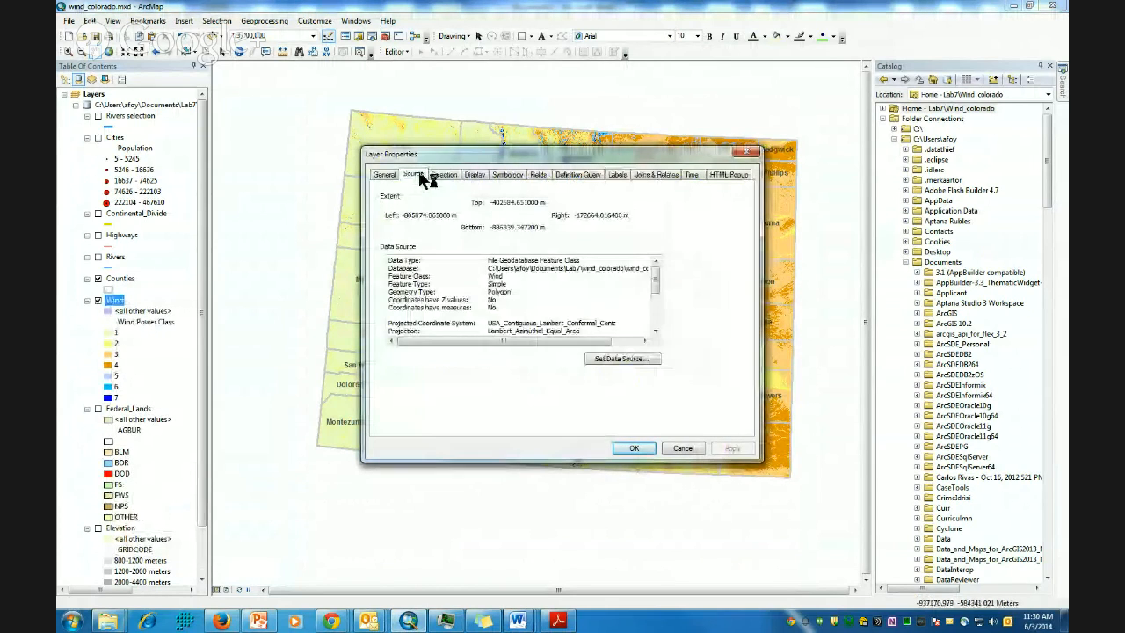
pyautogui.moveTo(517, 292); pyautogui.dragTo(481, 293)
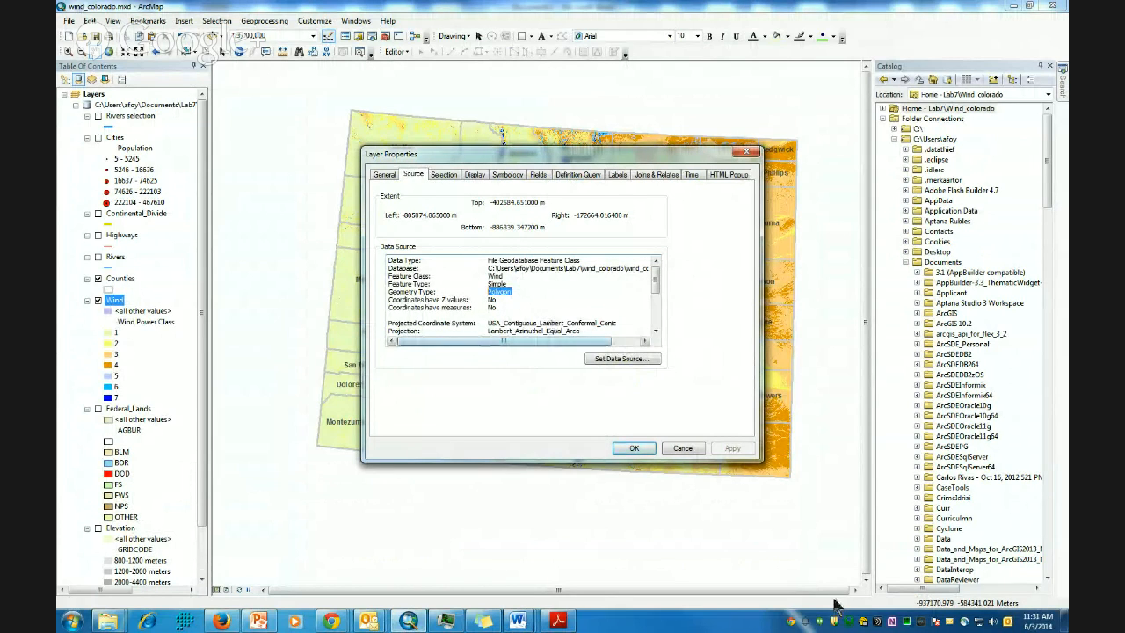
pyautogui.click(684, 450)
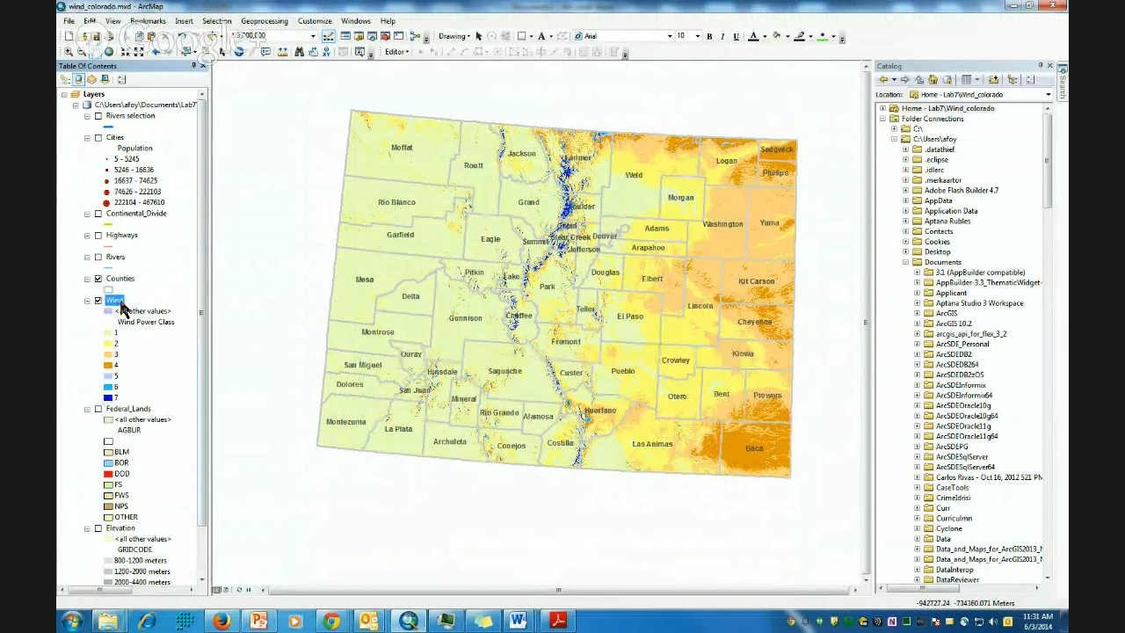
# Open the Wind layer's attribute table to examine its wind power class records
pyautogui.rightClick(120, 308)
pyautogui.click(173, 334)
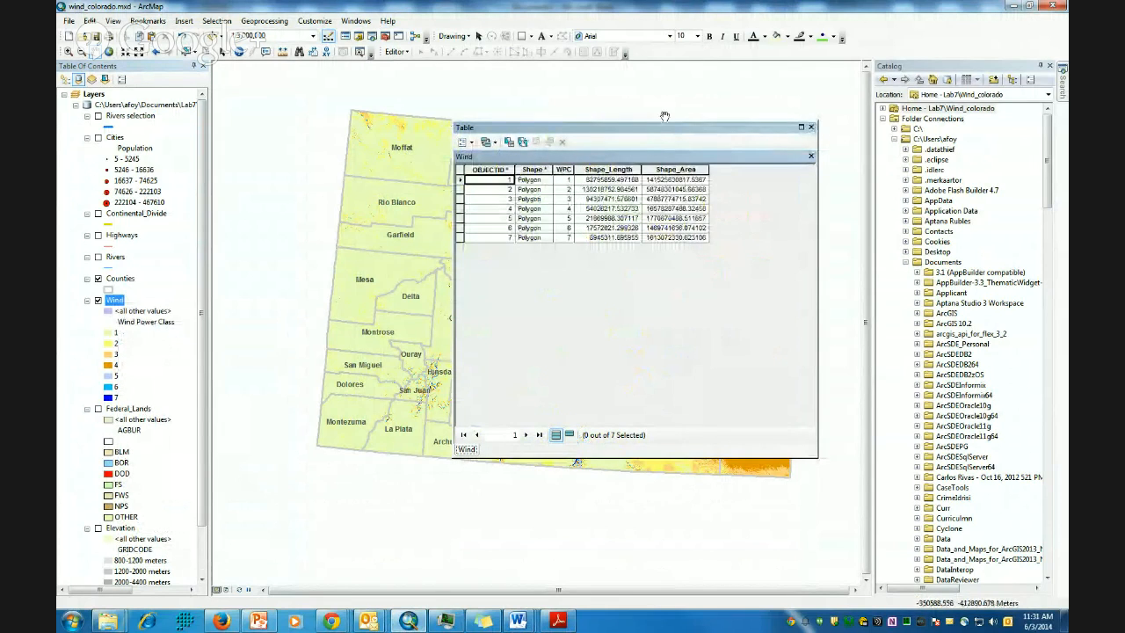
# Compare the wind power class areas with the Continental Divide by briefly displaying the Continental_Divide layer over the map
pyautogui.moveTo(642, 132); pyautogui.dragTo(919, 96)
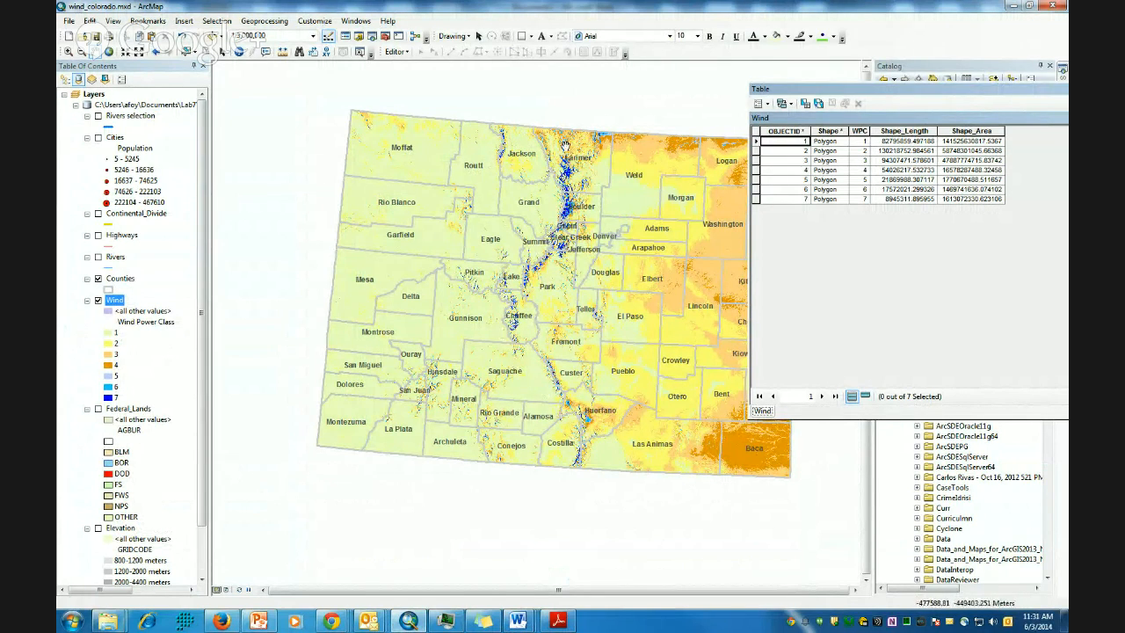
pyautogui.click(97, 214)
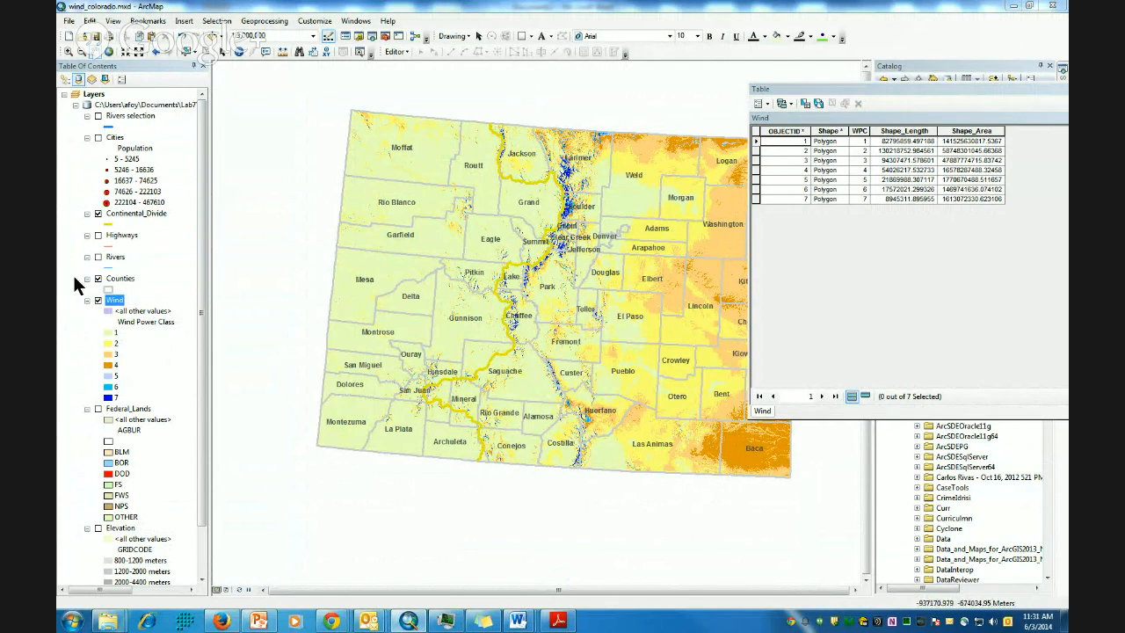
pyautogui.click(95, 211)
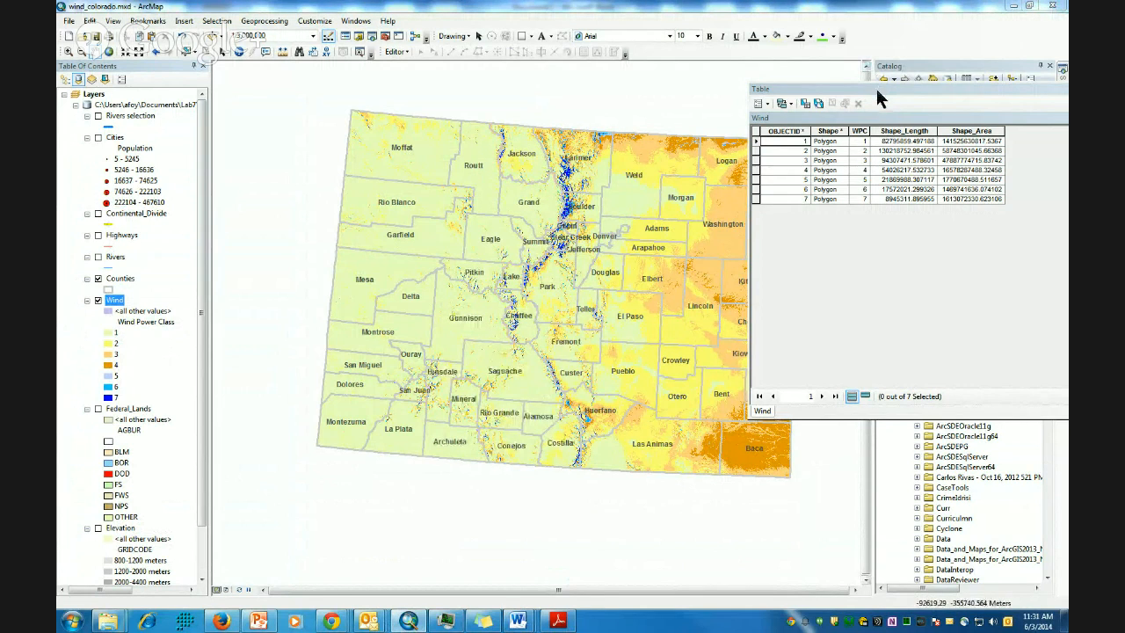
pyautogui.moveTo(876, 89); pyautogui.dragTo(594, 101)
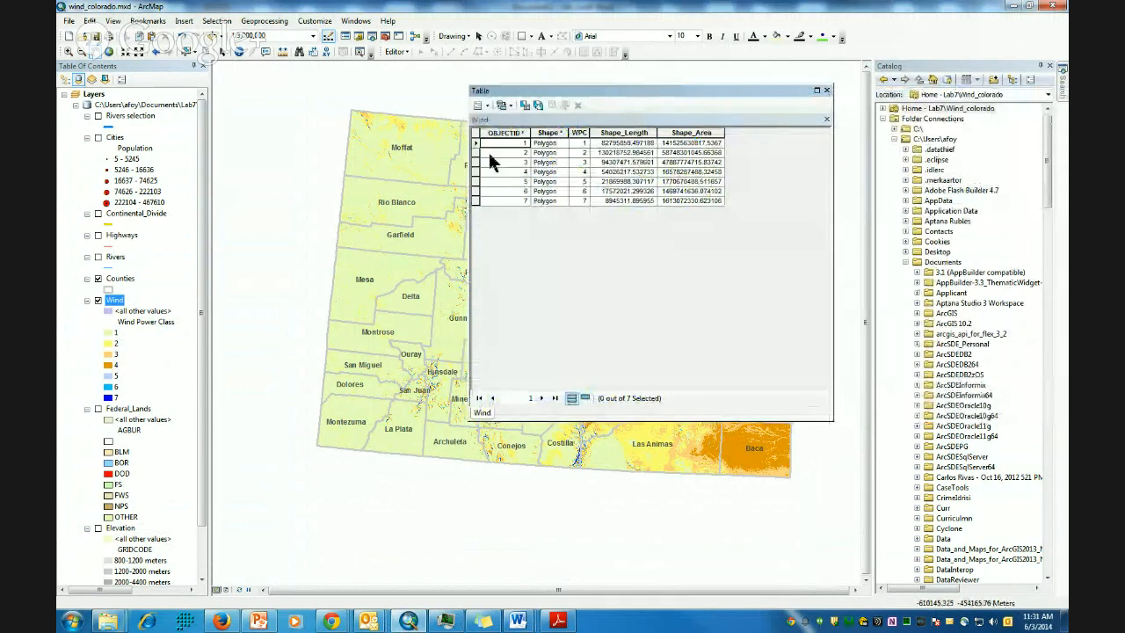
# Check the first criterion in Lab7.pdf, select the Wind records where "WPC" >= 4, and close the attribute table
pyautogui.click(482, 106)
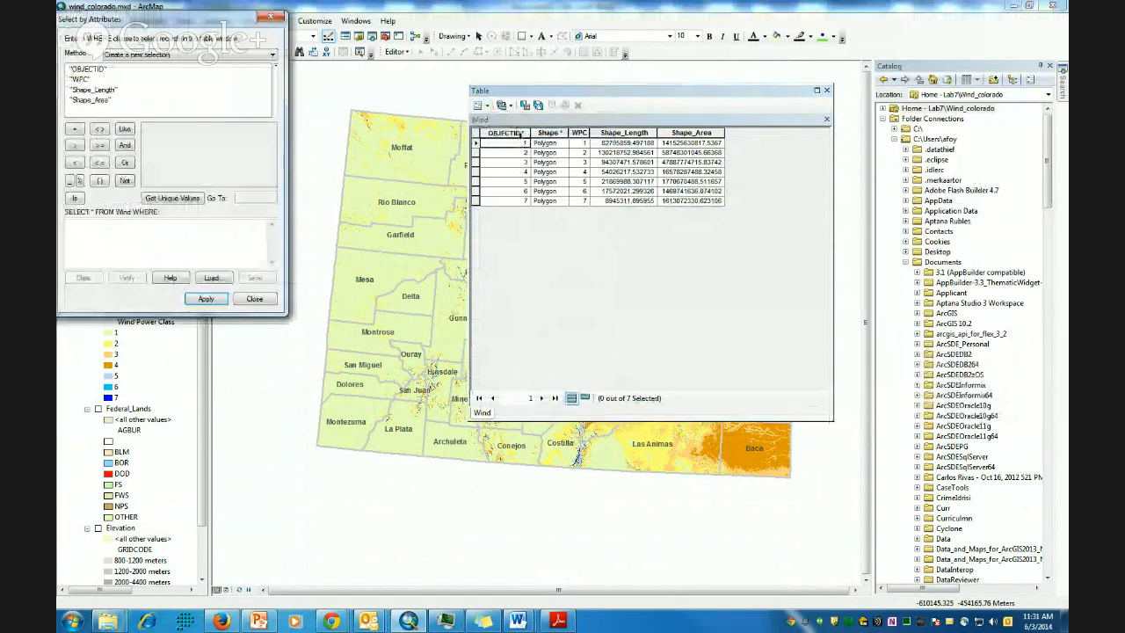
pyautogui.click(559, 621)
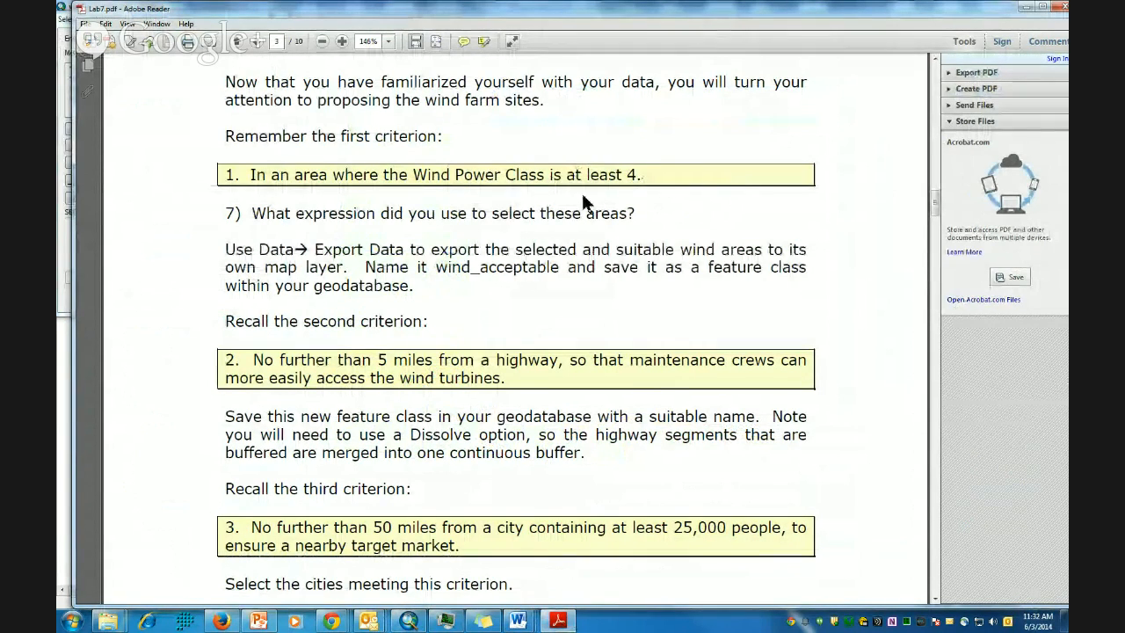
pyautogui.click(1026, 9)
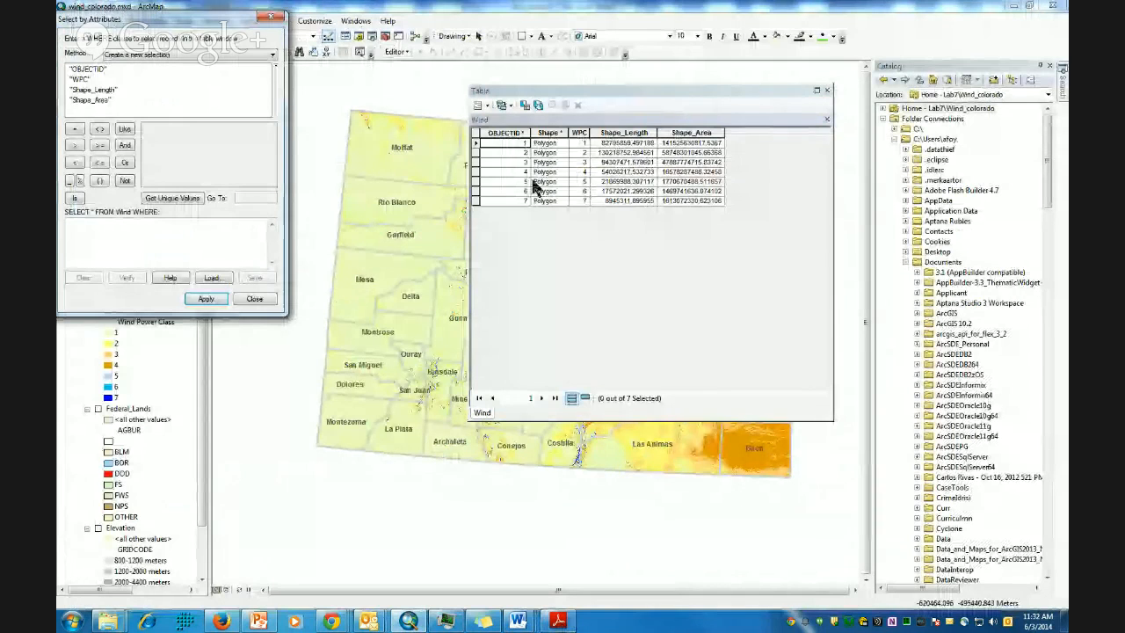
pyautogui.doubleClick(79, 80)
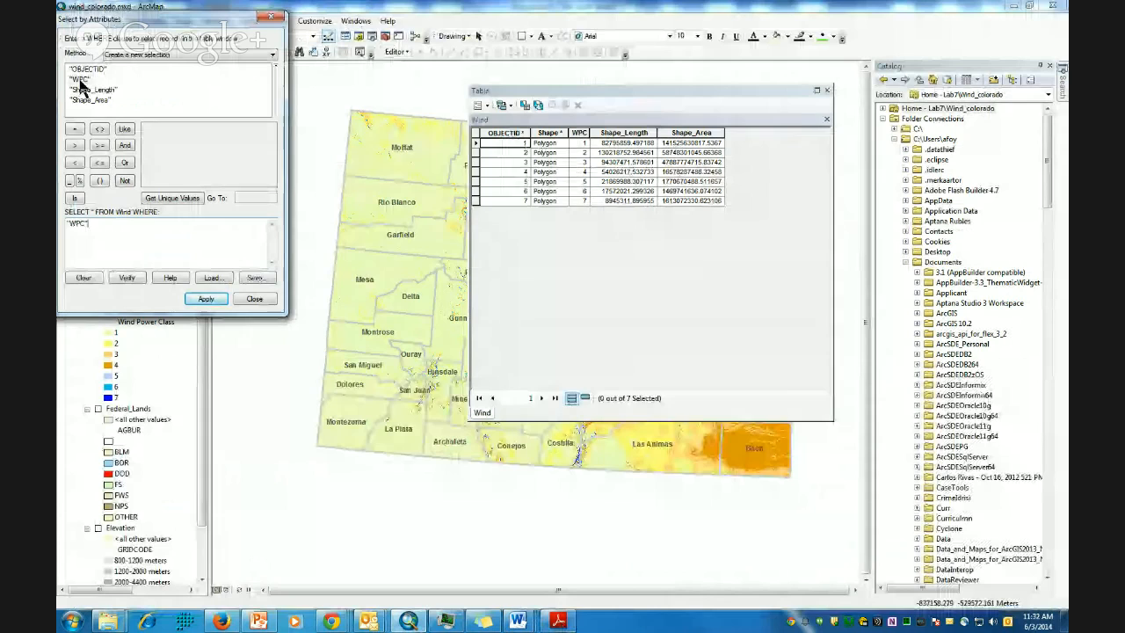
pyautogui.click(100, 147)
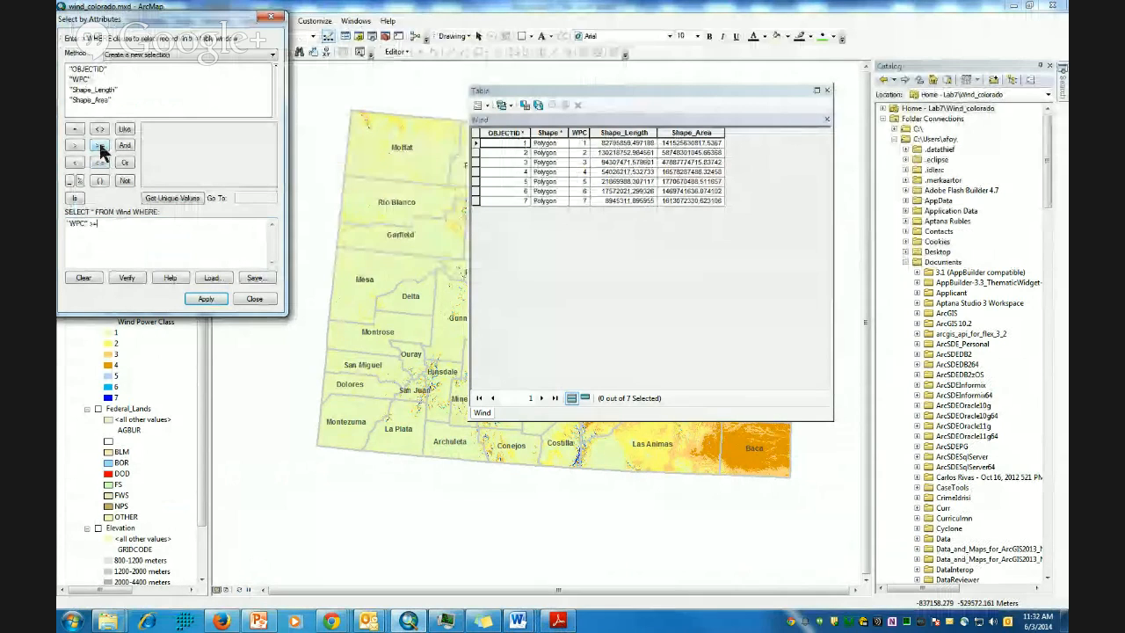
pyautogui.click(176, 197)
pyautogui.doubleClick(147, 159)
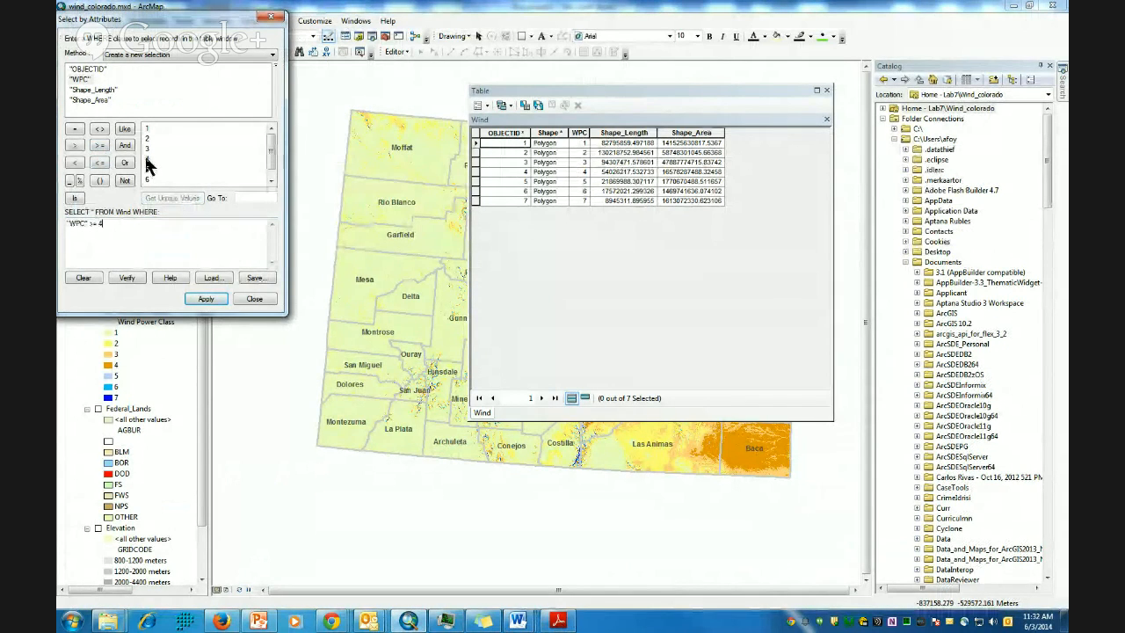
pyautogui.click(206, 299)
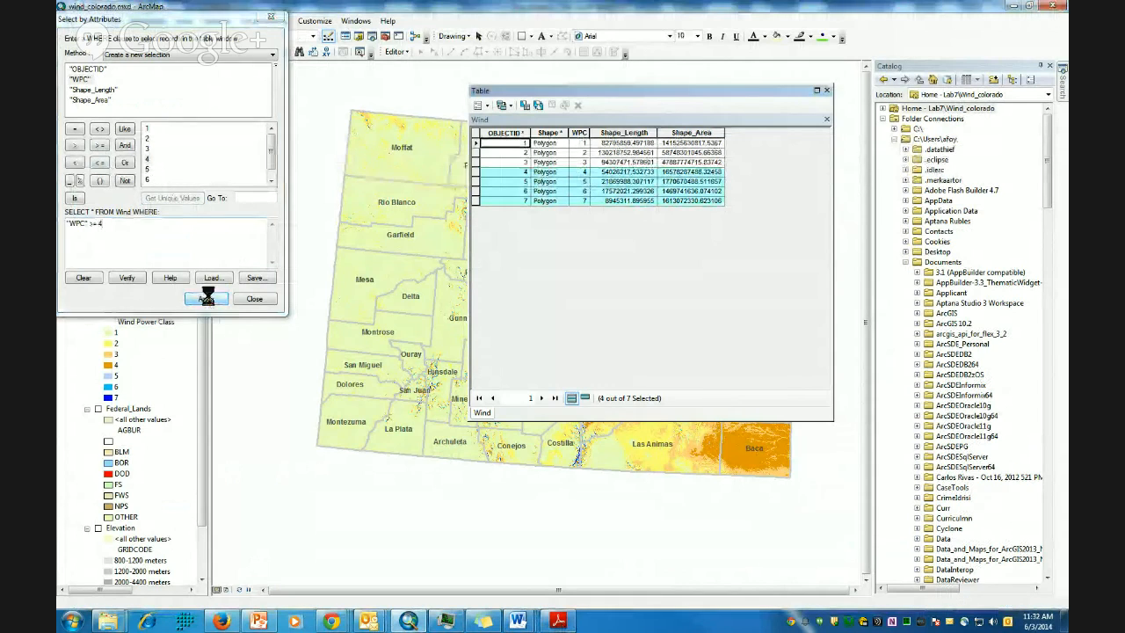
pyautogui.click(827, 91)
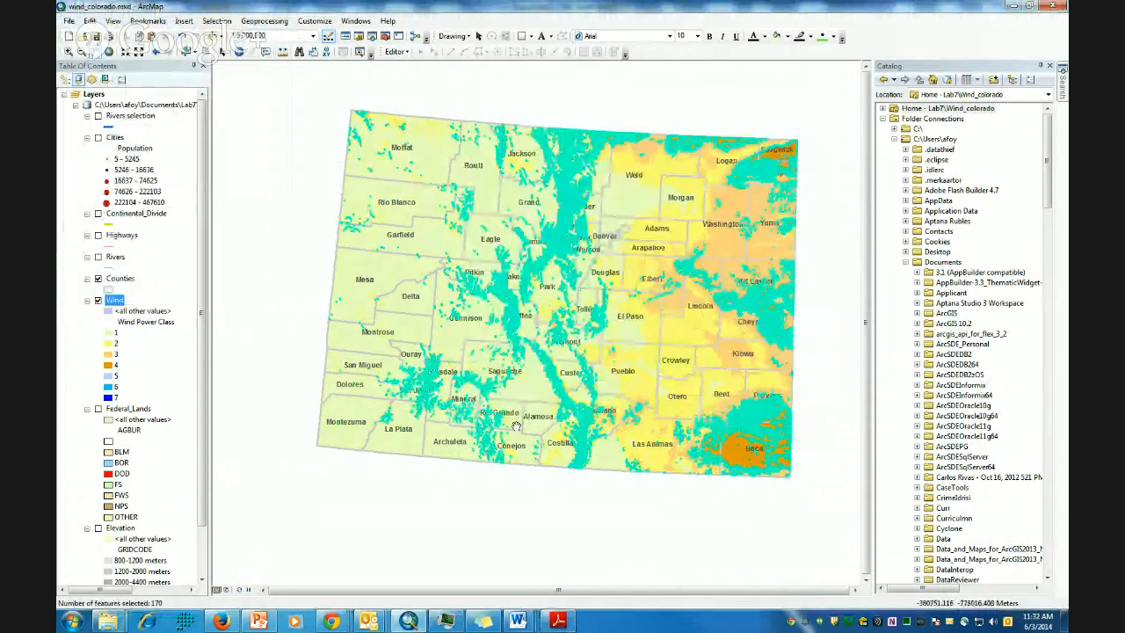
# Read the export instruction in Lab7.pdf and, back in ArcMap, create a new layer from the selected Wind features
pyautogui.click(559, 622)
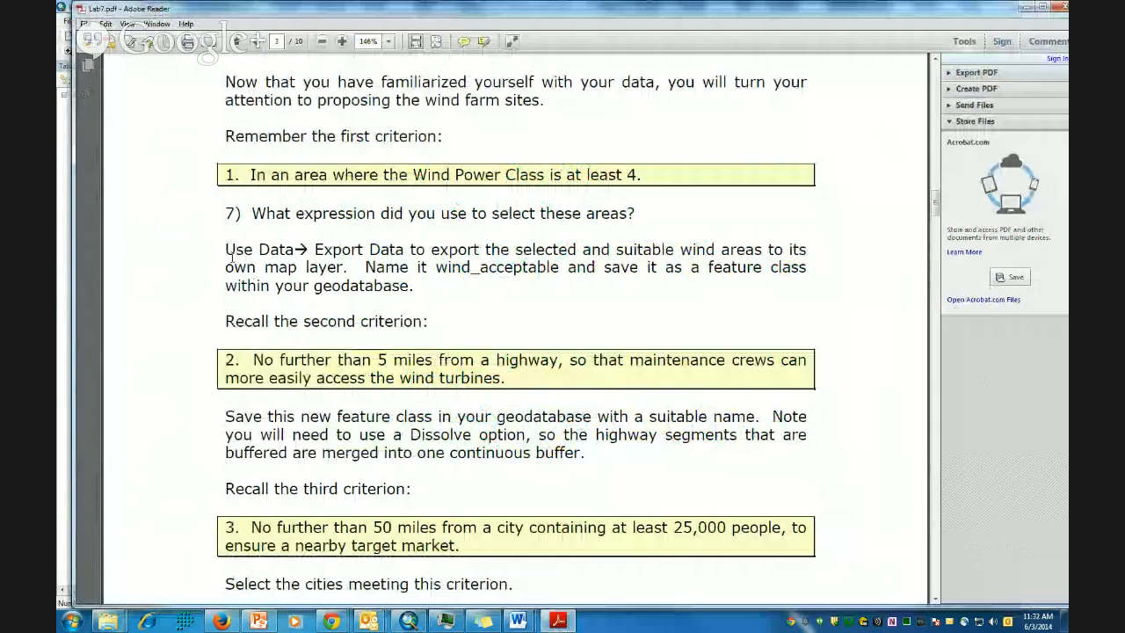
pyautogui.moveTo(228, 249); pyautogui.dragTo(565, 246)
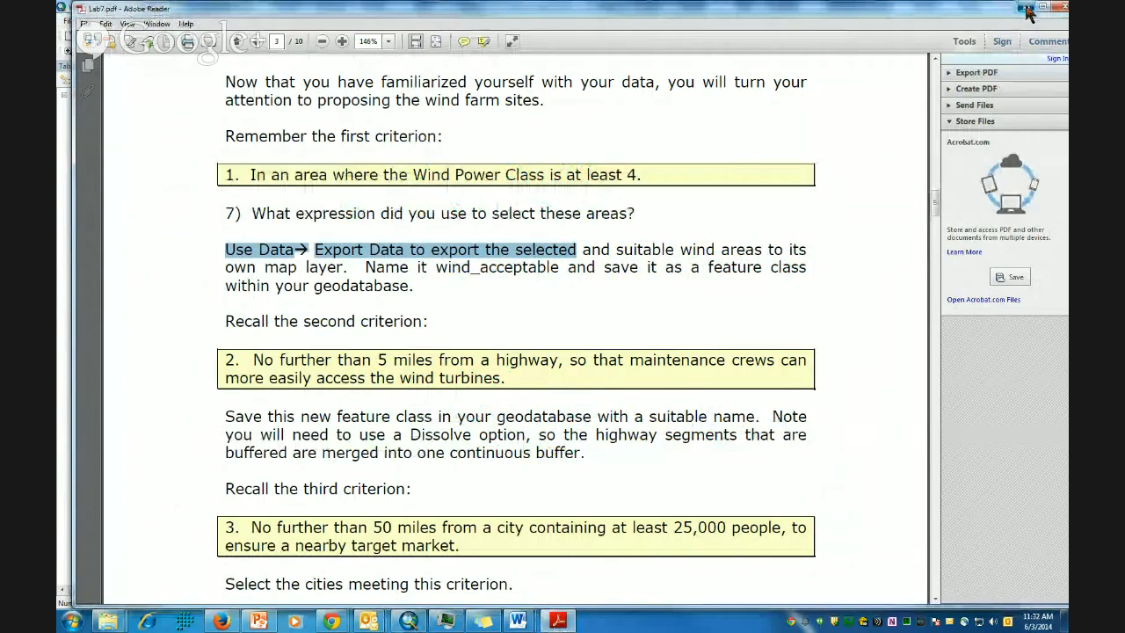
pyautogui.click(1027, 9)
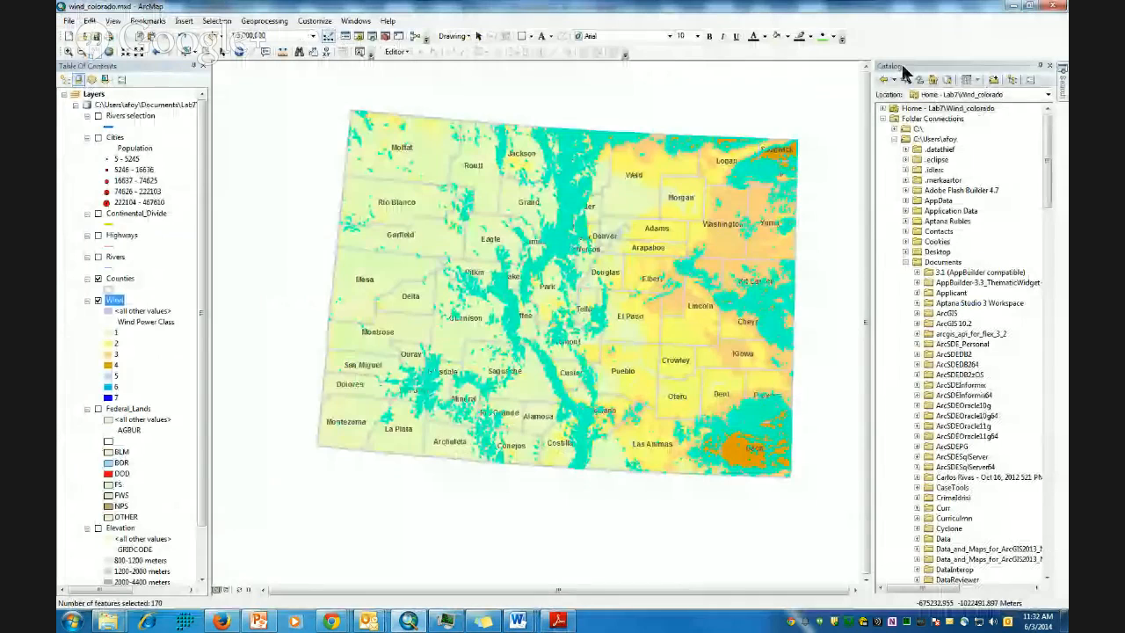
pyautogui.rightClick(117, 305)
pyautogui.moveTo(167, 421)
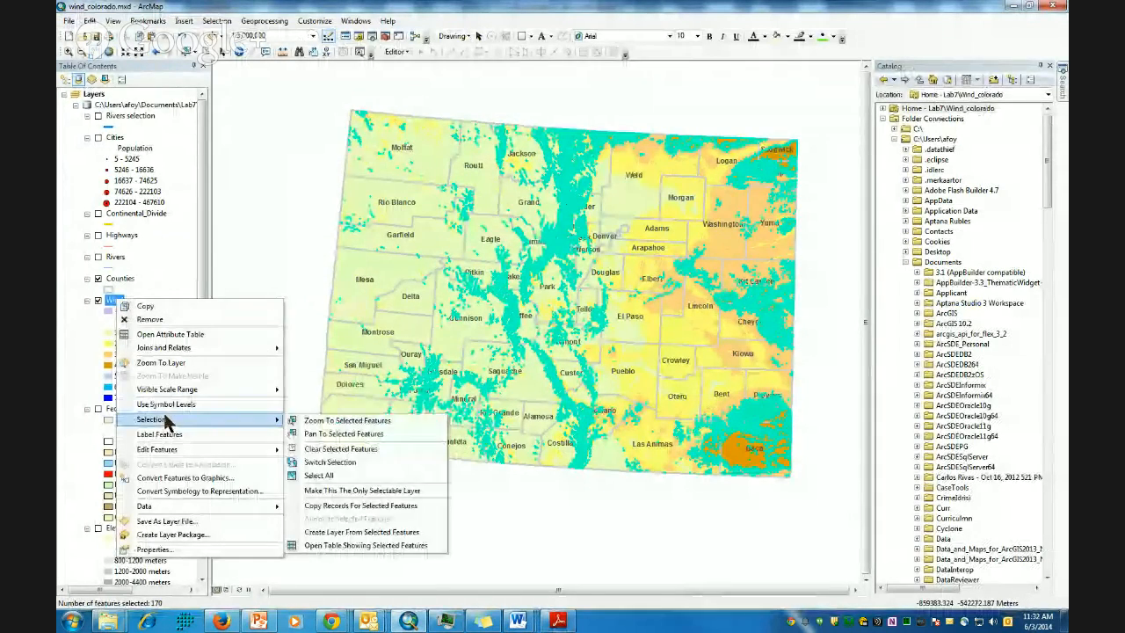
pyautogui.click(369, 533)
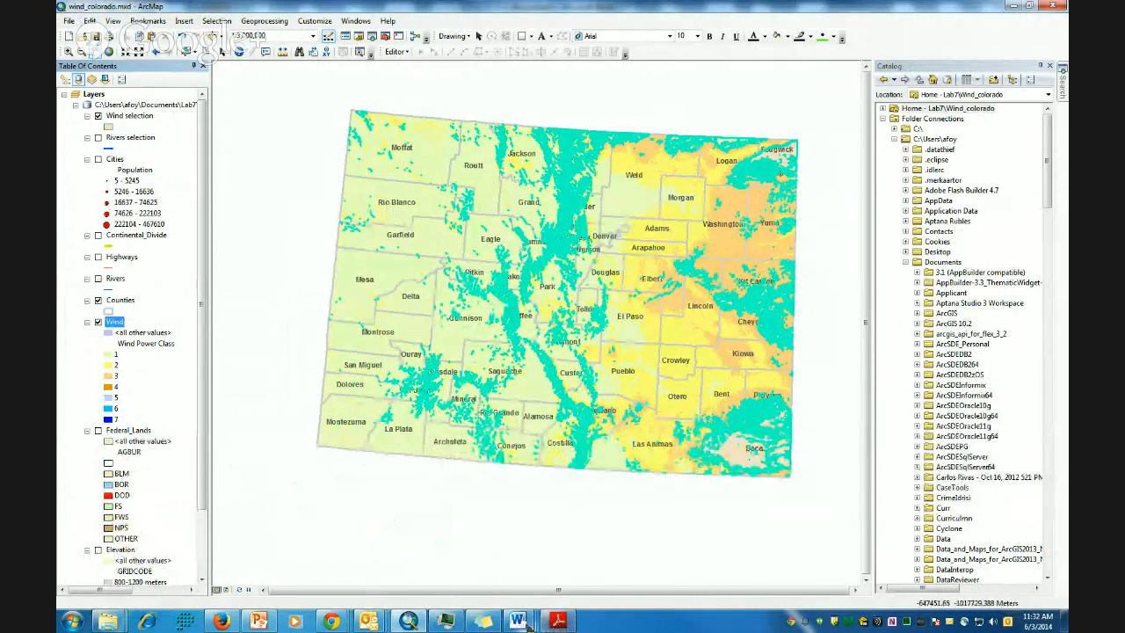
# Look up the required layer name in Lab7.pdf and rename the Wind selection layer in ArcMap as "Wind Acceptable"
pyautogui.click(557, 621)
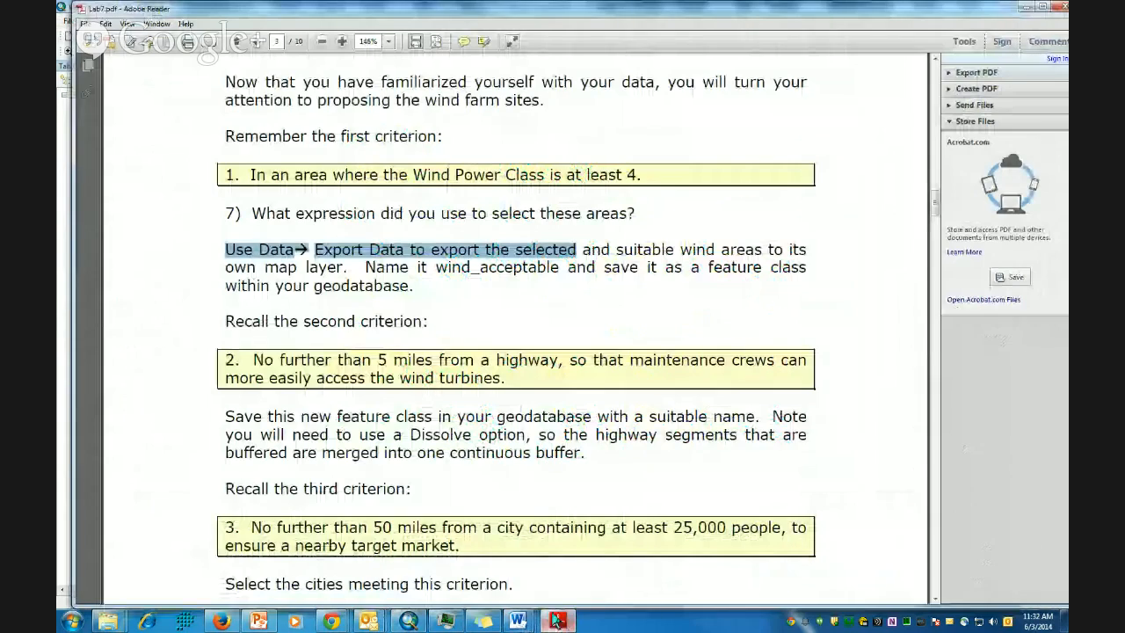
pyautogui.click(441, 268)
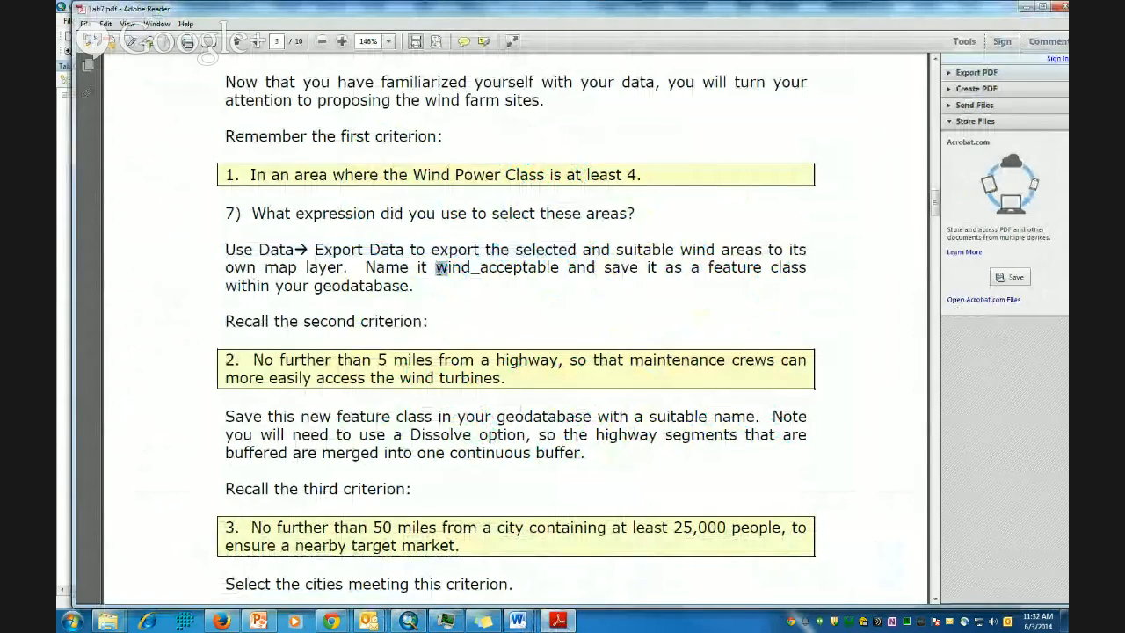
pyautogui.moveTo(437, 268); pyautogui.dragTo(559, 268)
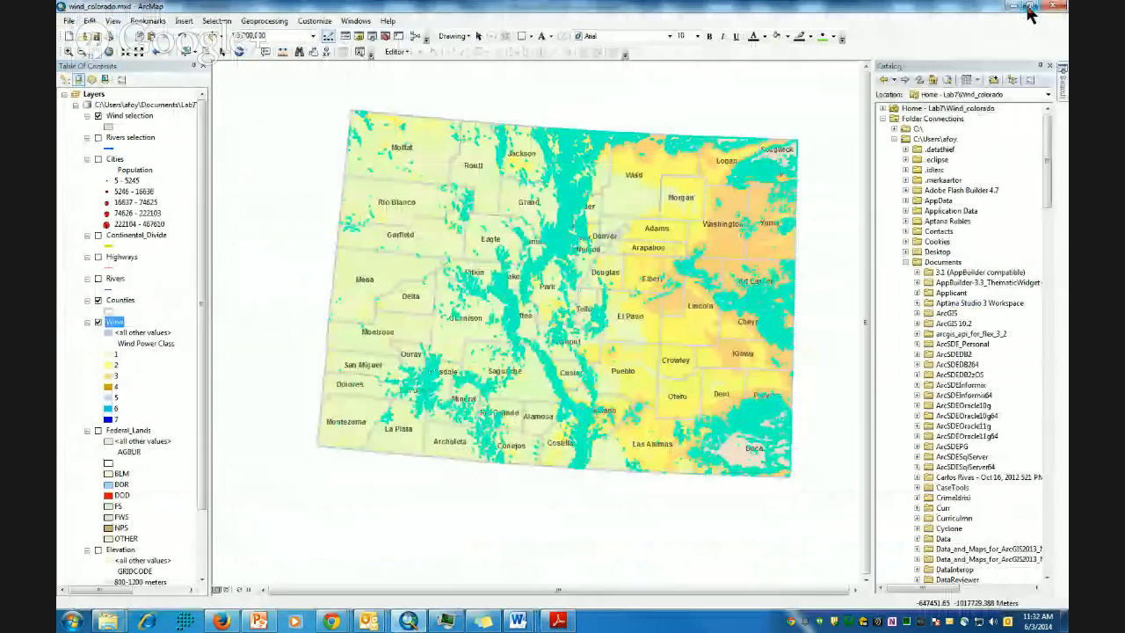
pyautogui.click(1026, 6)
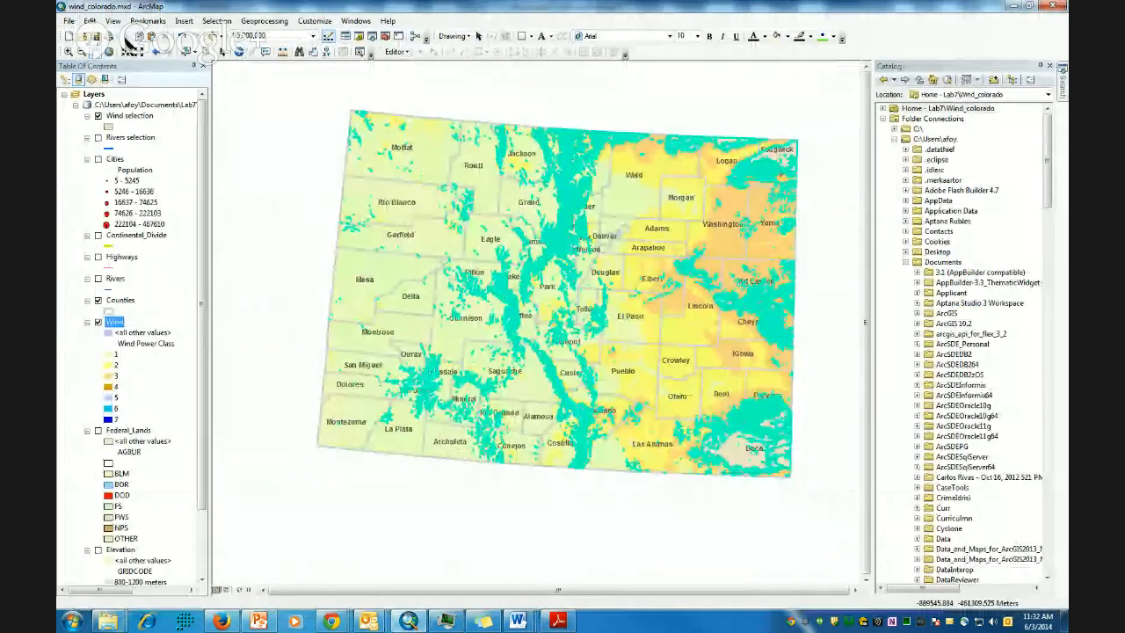
pyautogui.click(144, 115)
pyautogui.click(152, 116)
pyautogui.moveTo(154, 117); pyautogui.dragTo(124, 119)
pyautogui.write('A')
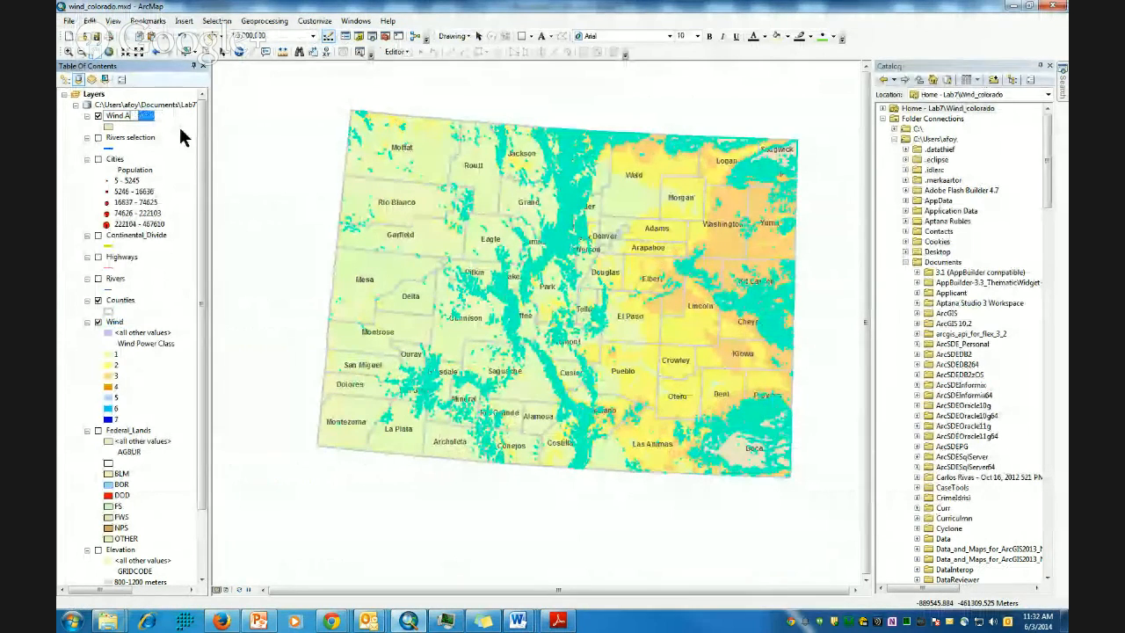
pyautogui.write('ccepta')
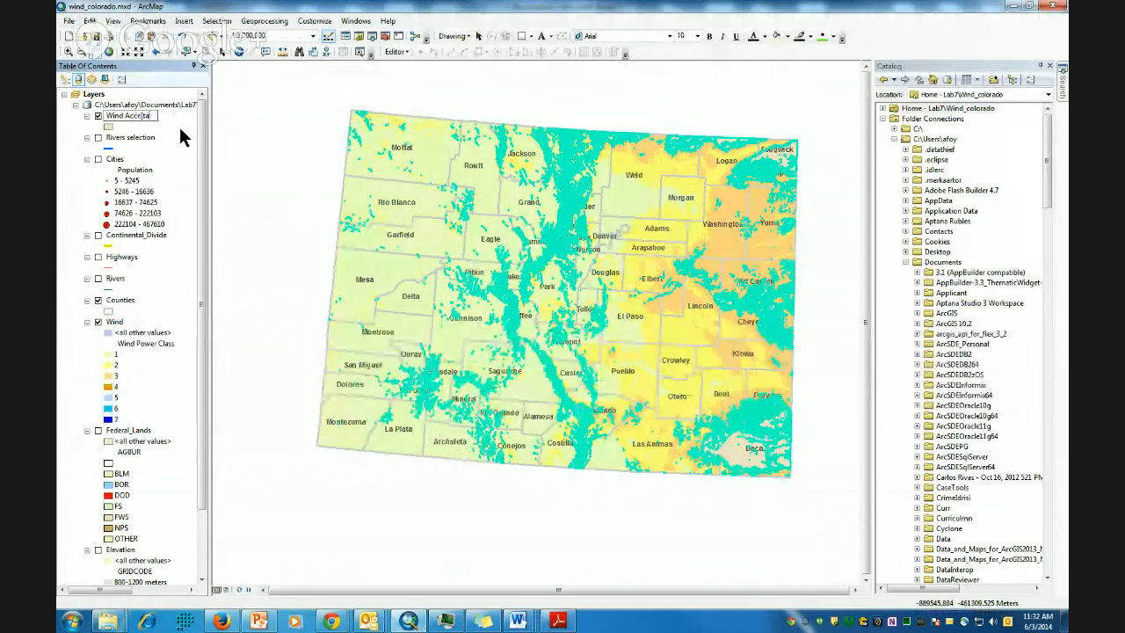
pyautogui.write('b')
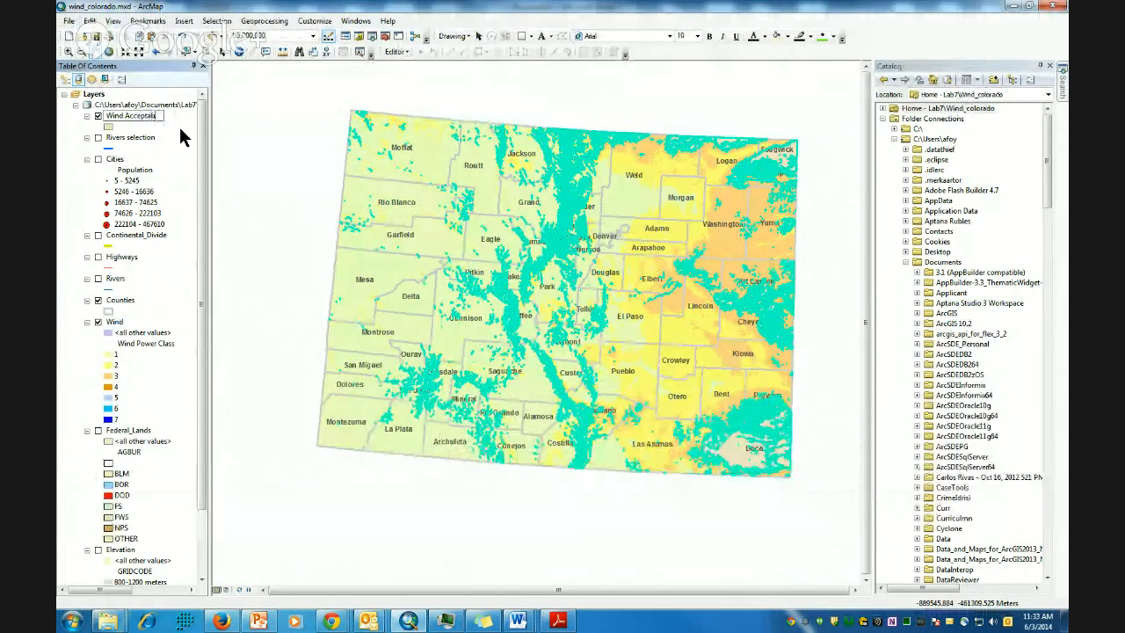
pyautogui.write('le')
# Turn off the Wind layer and give the Wind Acceptable layer a red fill
pyautogui.click(98, 322)
pyautogui.click(98, 322)
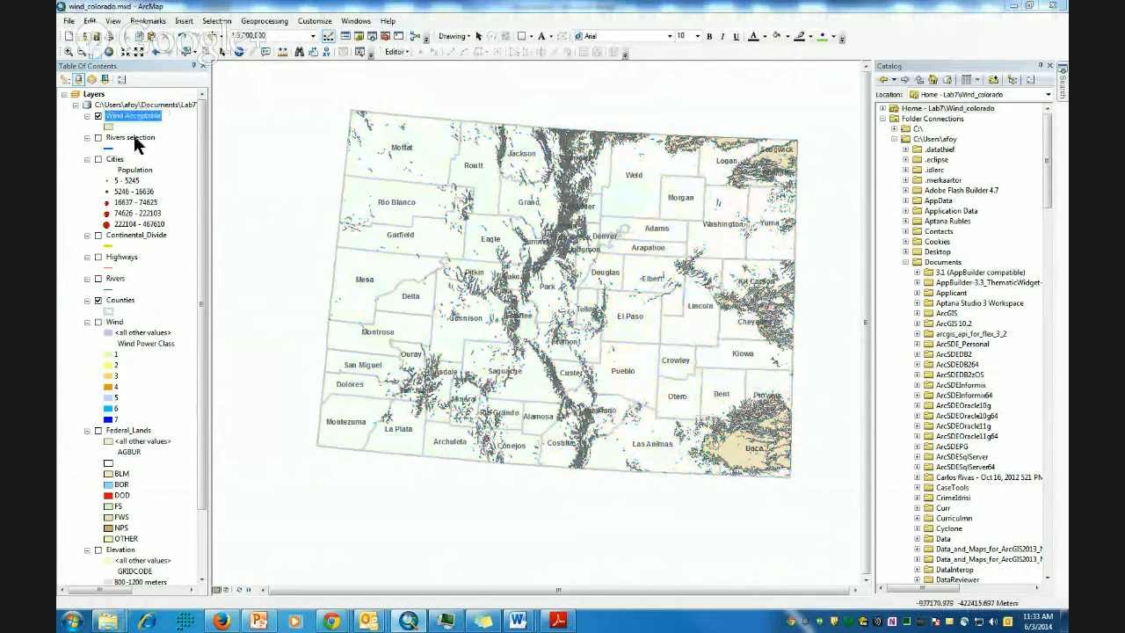
pyautogui.click(108, 127)
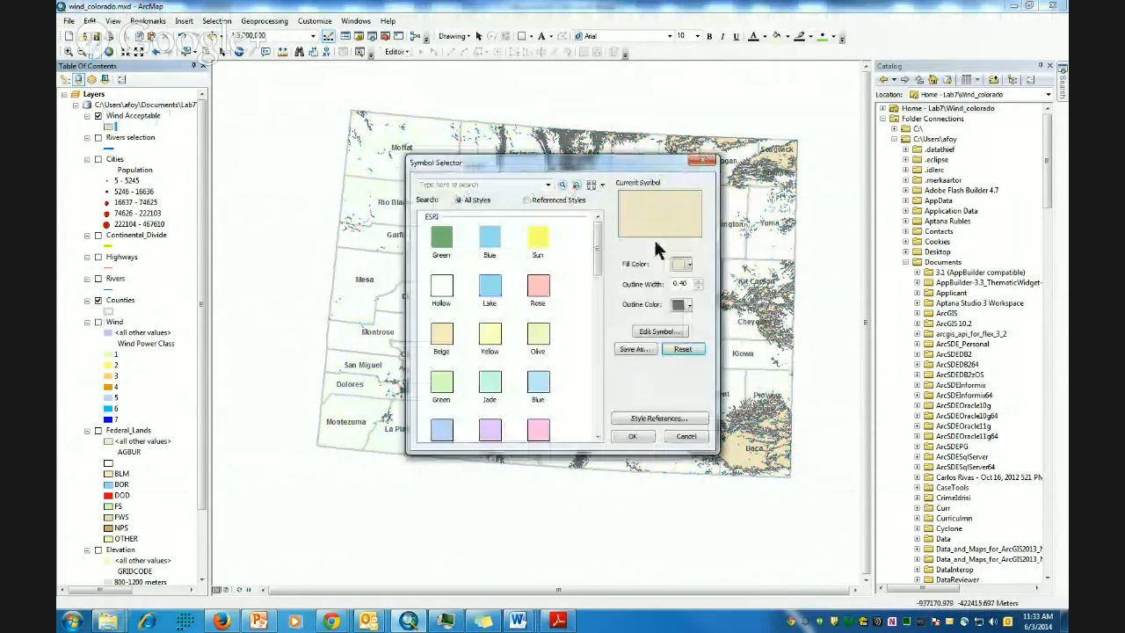
pyautogui.click(687, 265)
pyautogui.click(687, 323)
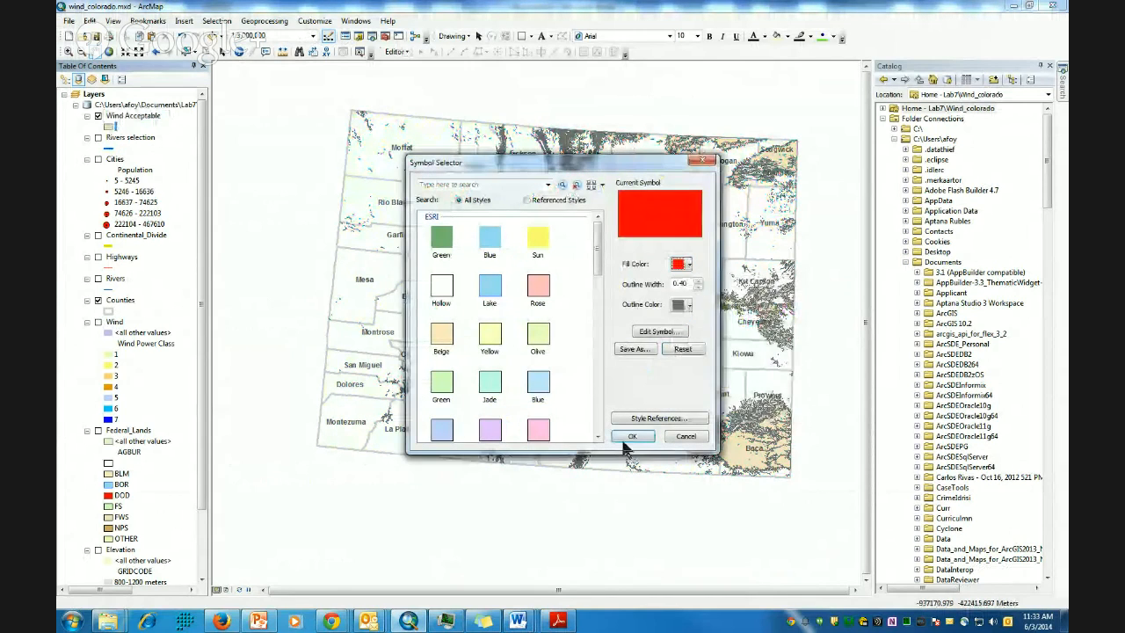
pyautogui.click(632, 437)
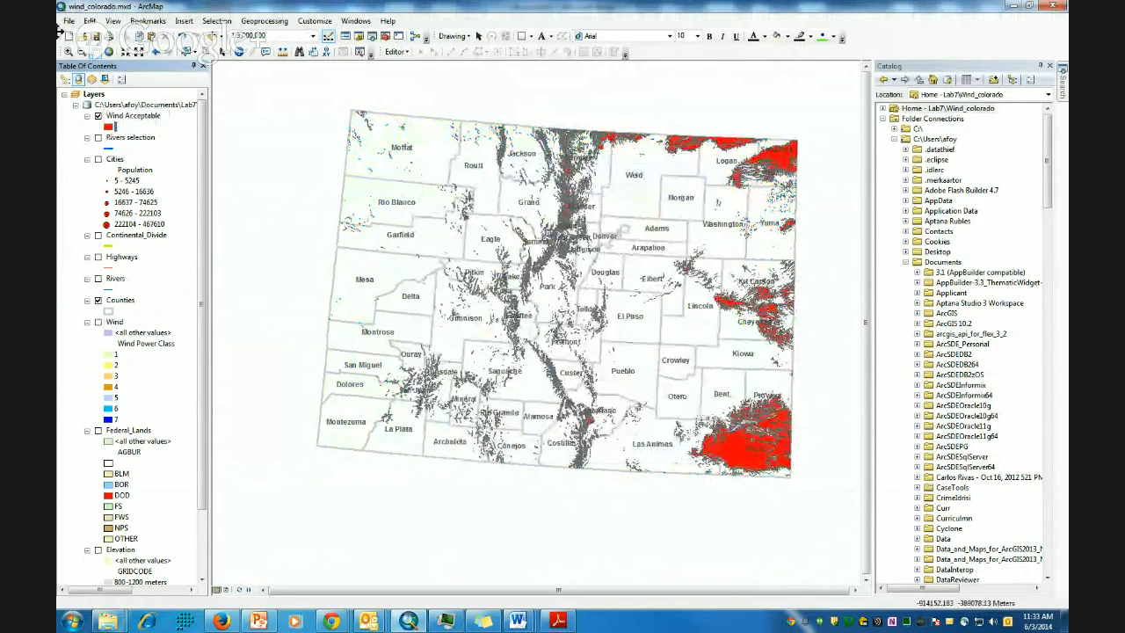
# Switch to Lab7.pdf and read the second and third criteria on highway and city distances, returning to ArcMap
pyautogui.click(557, 621)
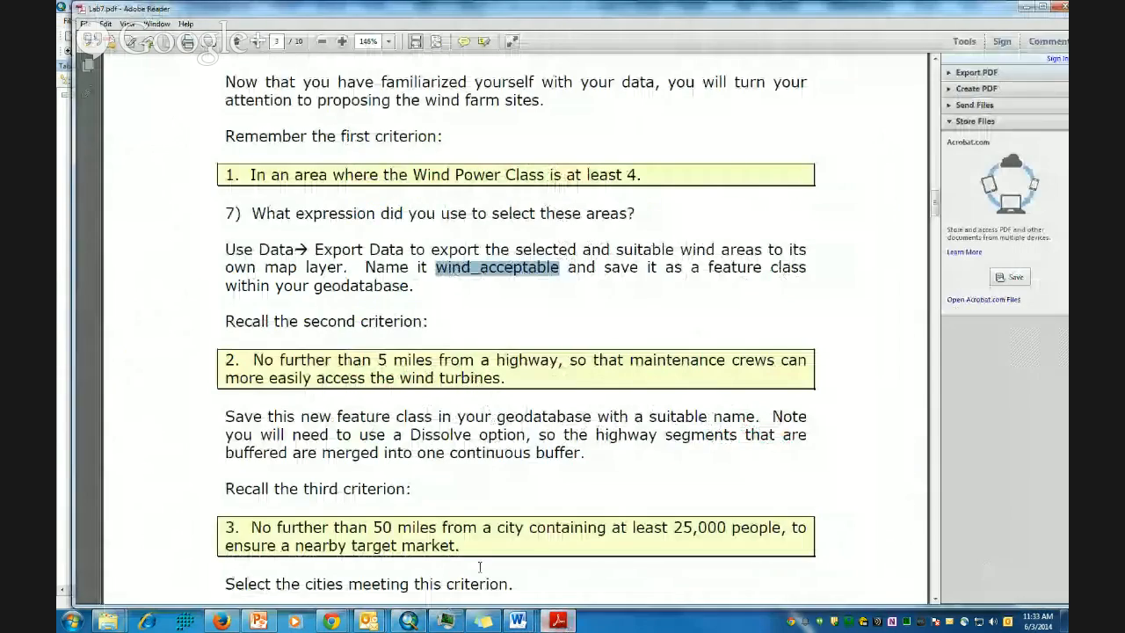
pyautogui.scroll(-1, 332, 367)
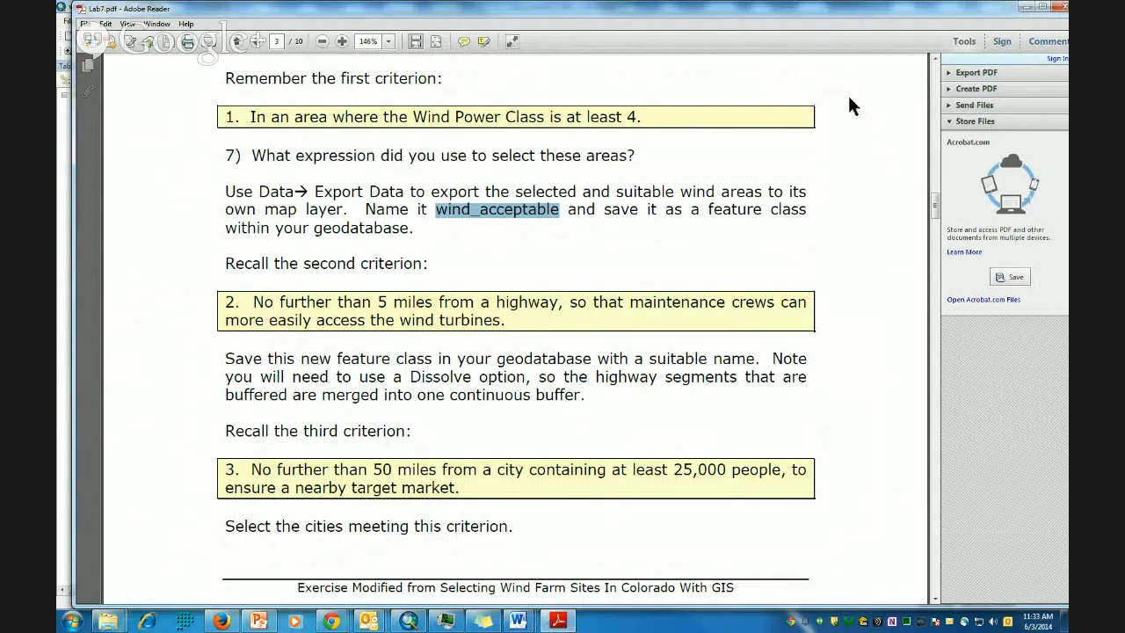
pyautogui.click(1029, 11)
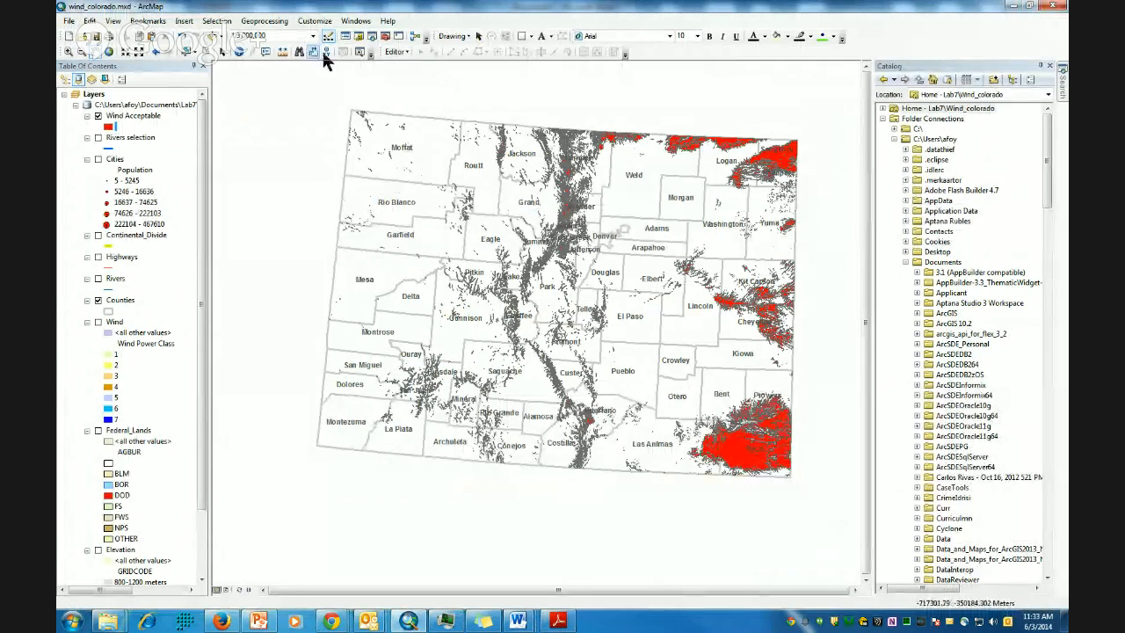
# Start the Buffer tool, turn on the Highways layer and set it as the input features
pyautogui.click(273, 22)
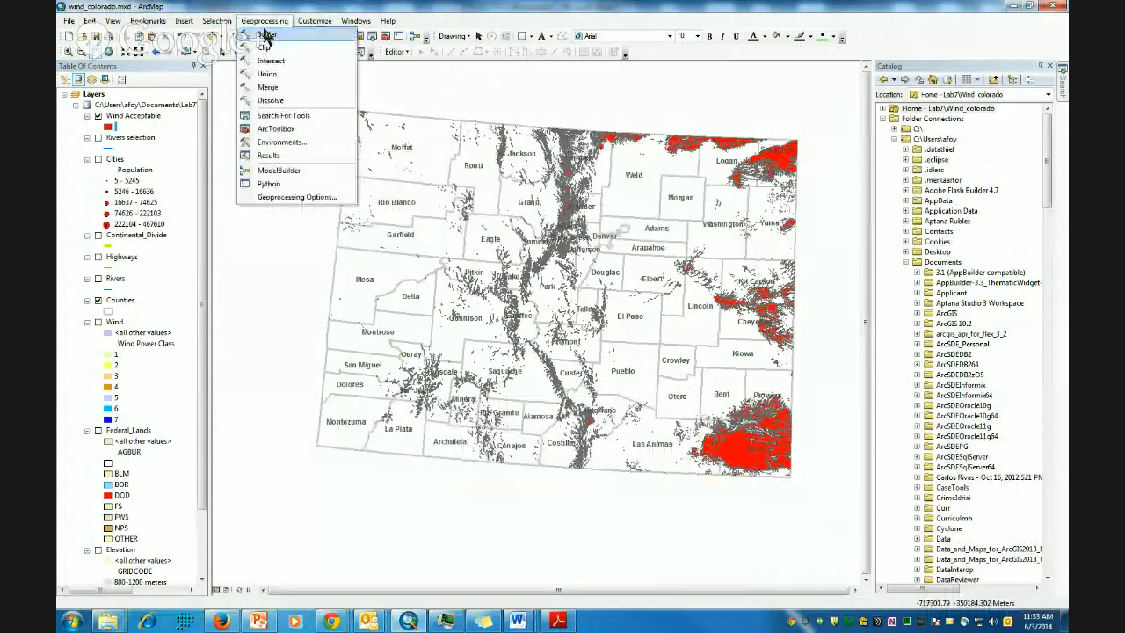
pyautogui.click(264, 33)
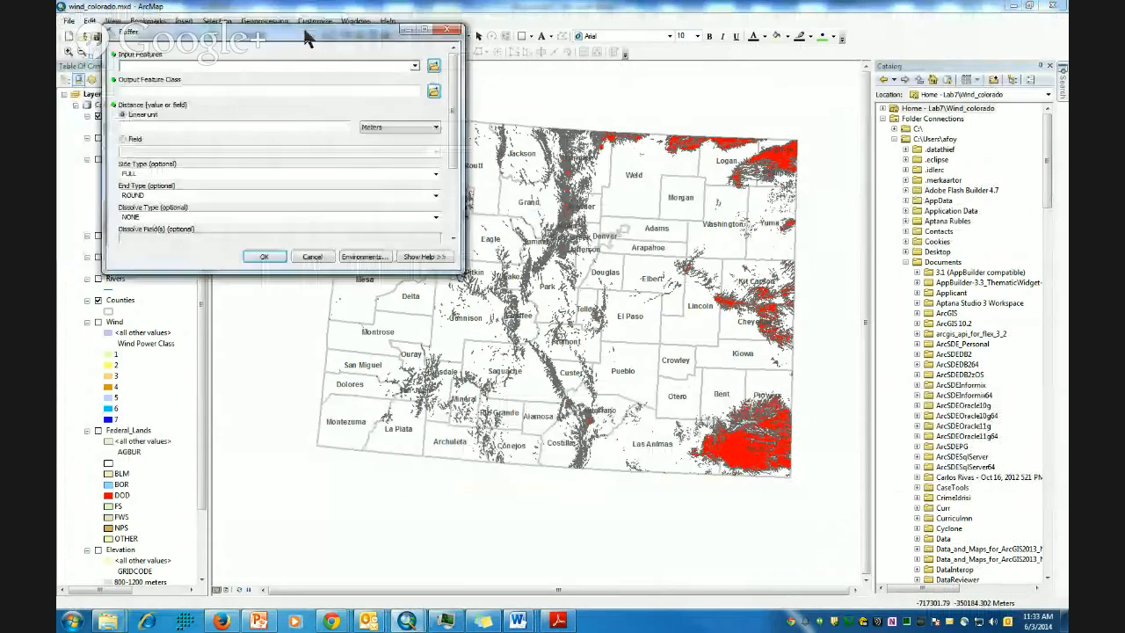
pyautogui.moveTo(261, 19); pyautogui.dragTo(596, 93)
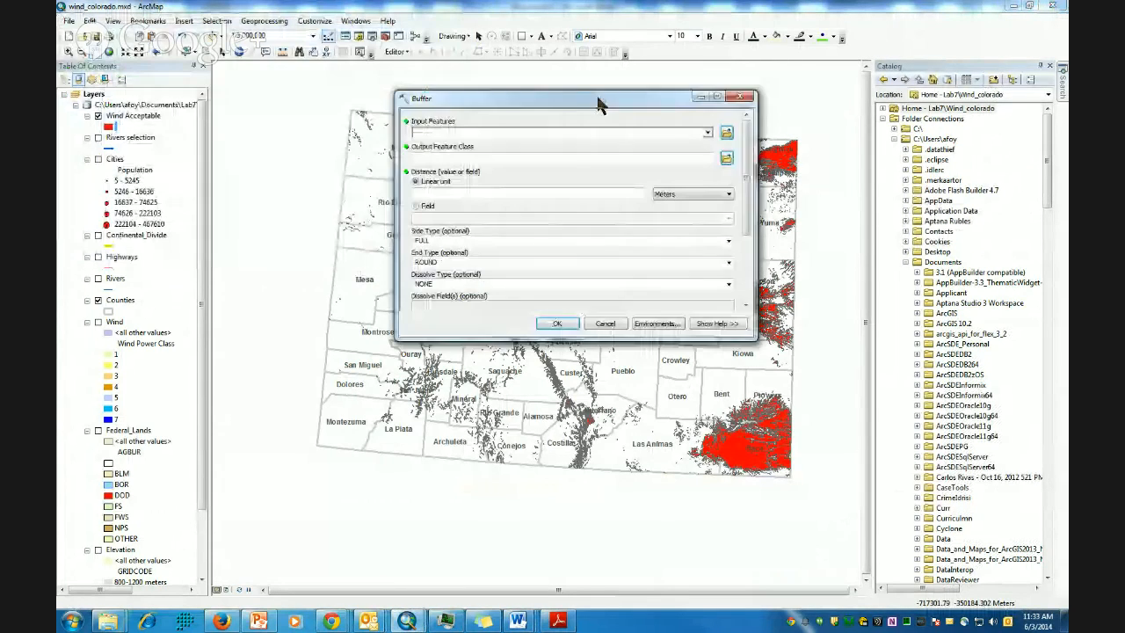
pyautogui.click(98, 257)
pyautogui.click(122, 257)
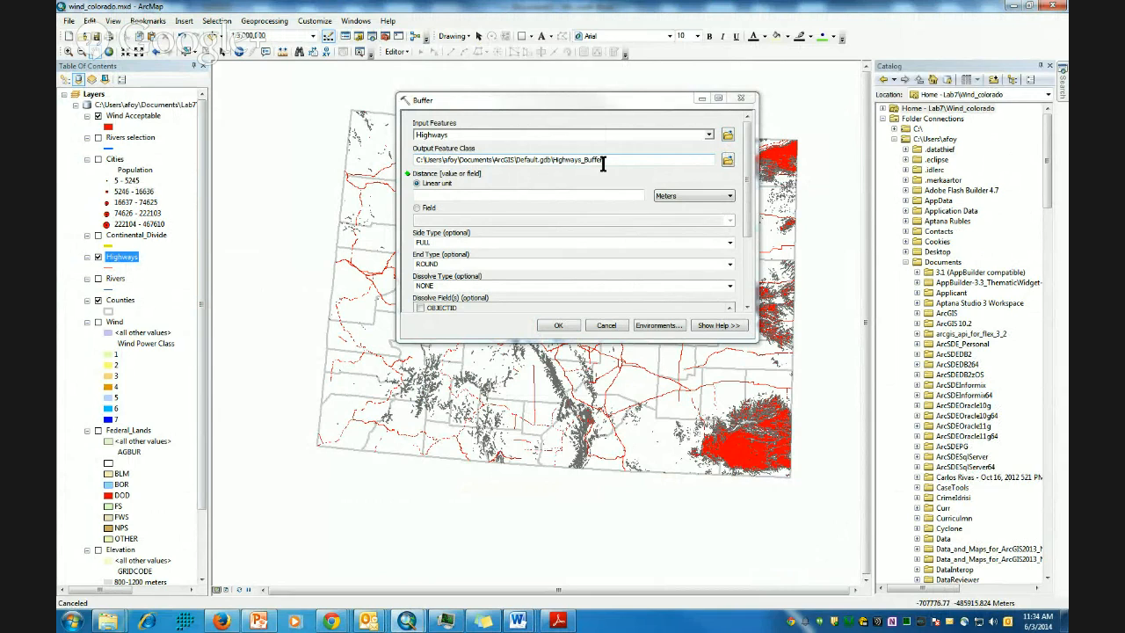
# Buffer the highways by 5 miles with dissolve type ALL, keeping the Highways_Buffer output name
pyautogui.click(636, 197)
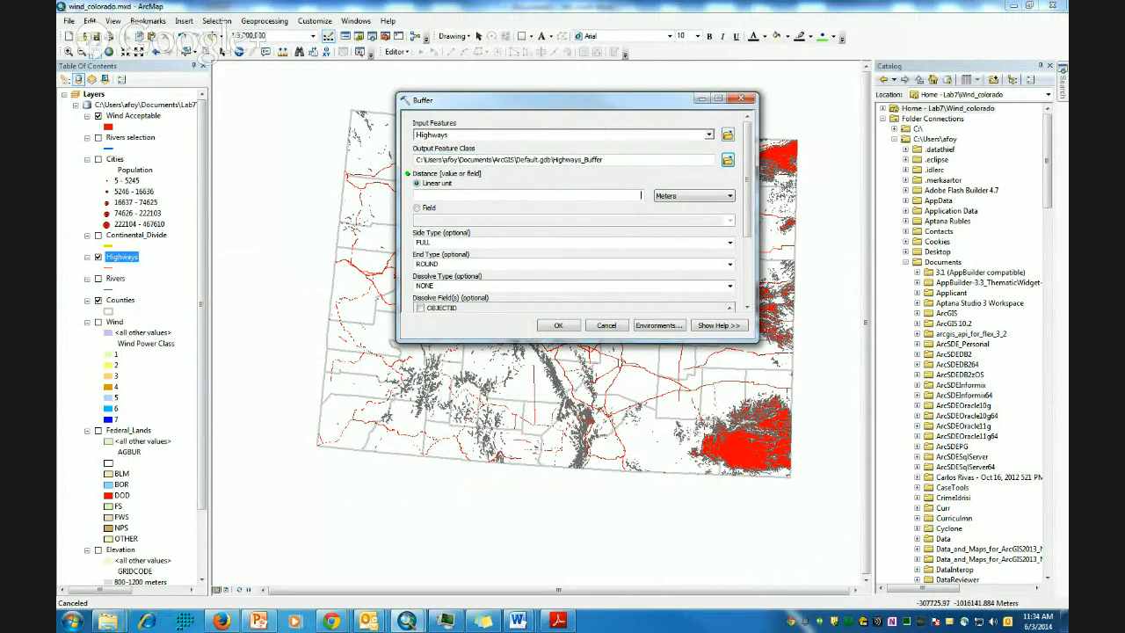
pyautogui.write('5')
pyautogui.click(729, 195)
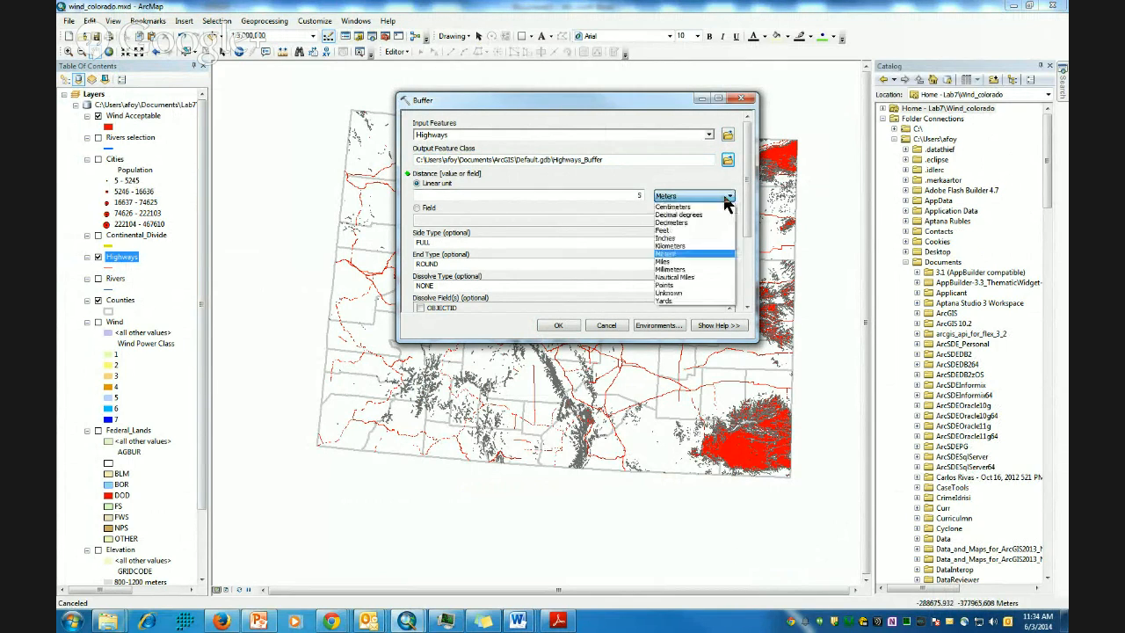
pyautogui.click(685, 261)
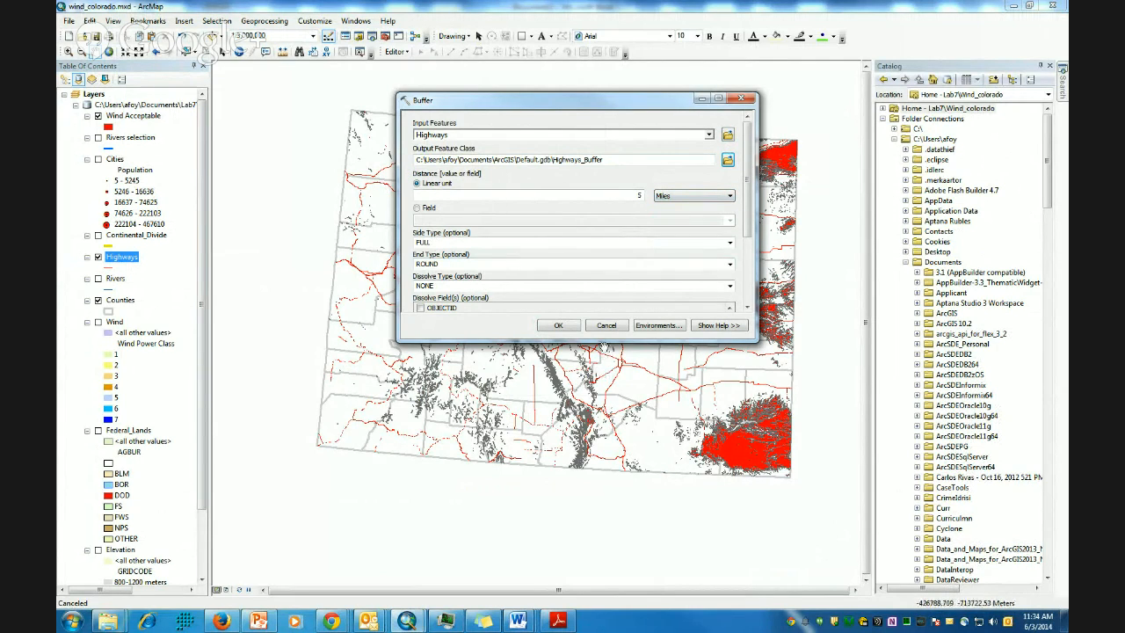
pyautogui.moveTo(604, 341); pyautogui.dragTo(604, 400)
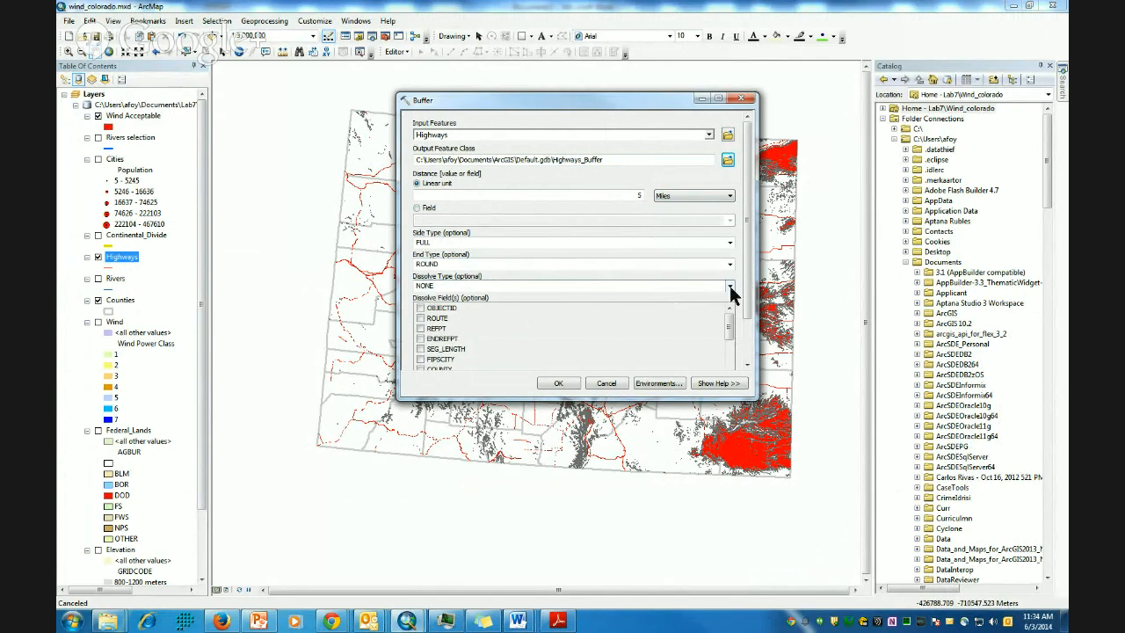
pyautogui.click(730, 290)
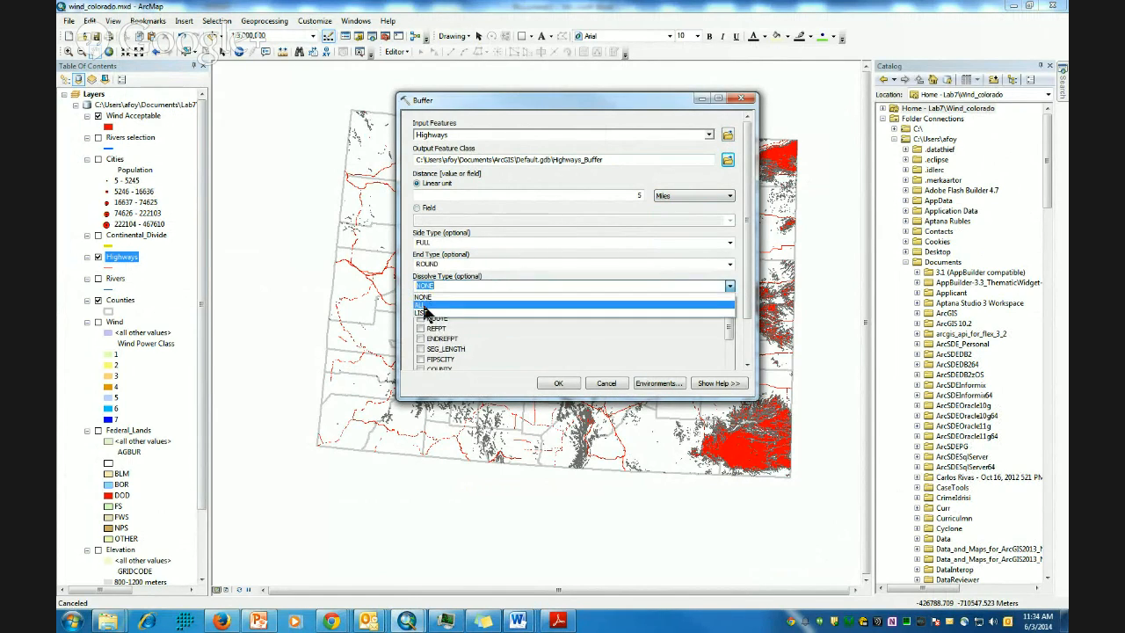
pyautogui.click(425, 305)
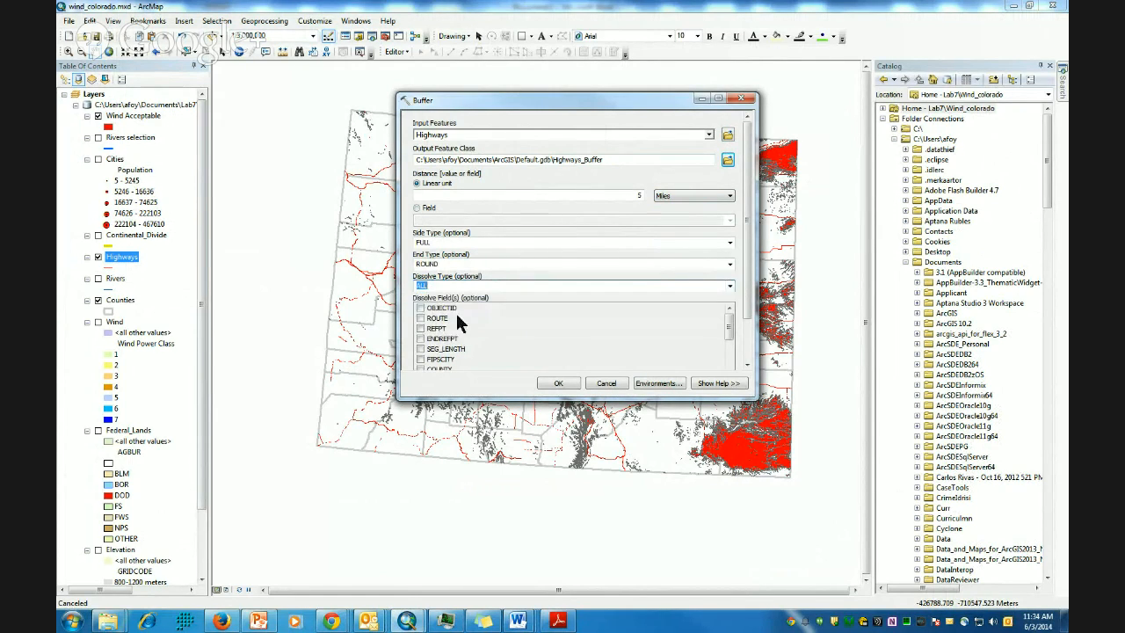
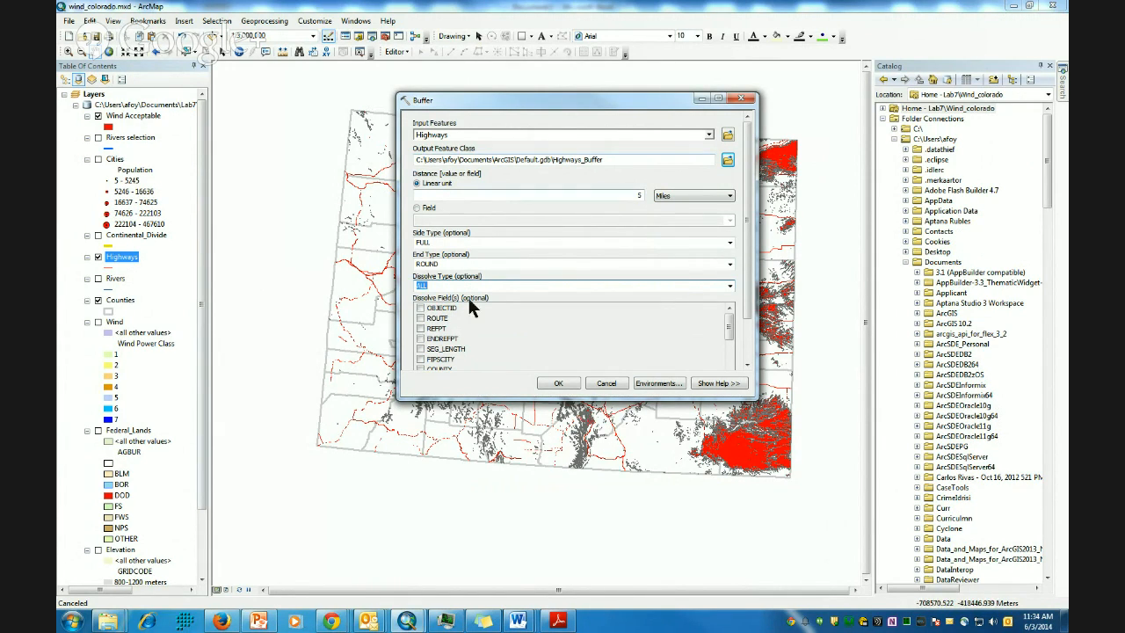
pyautogui.click(559, 383)
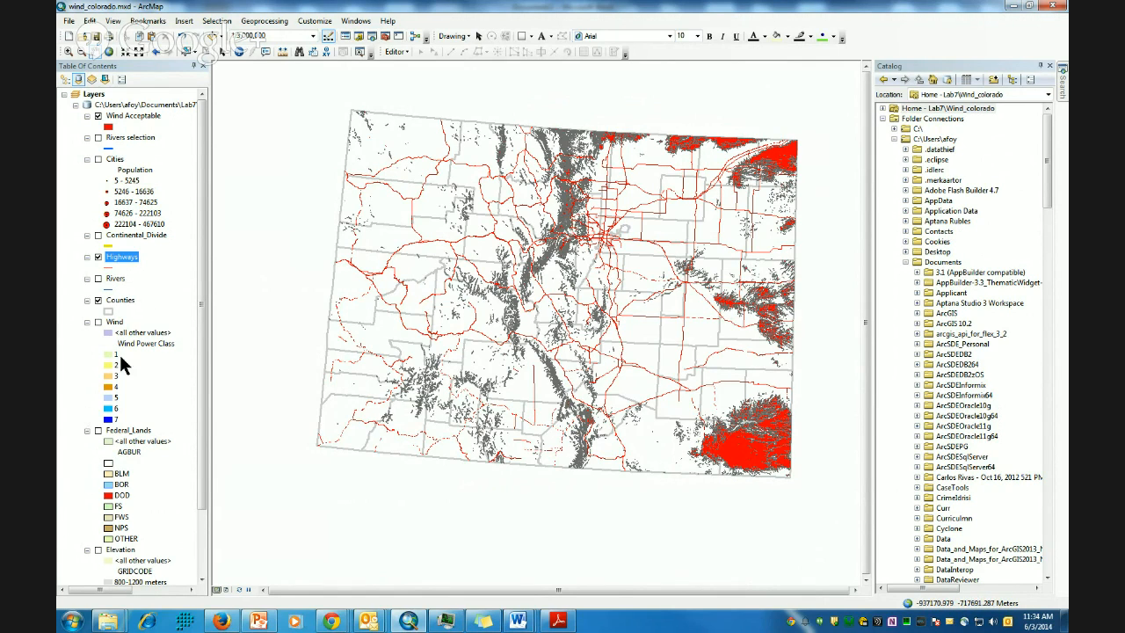
# Open the geoprocessing results and expand the current session's Buffer entry to check on the run
pyautogui.click(254, 22)
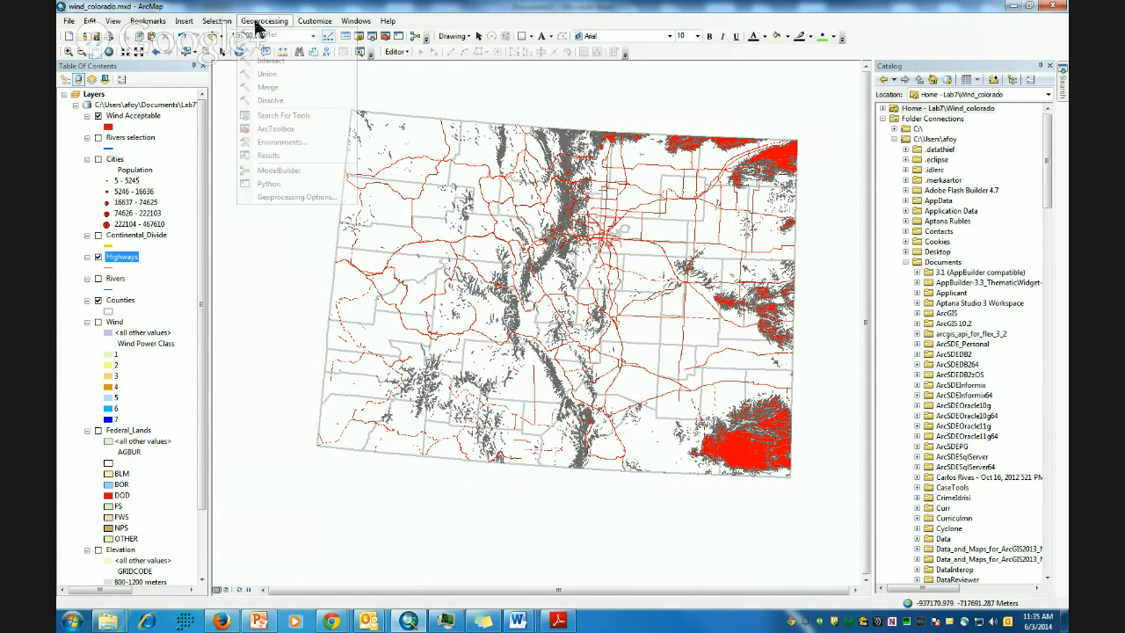
pyautogui.click(270, 155)
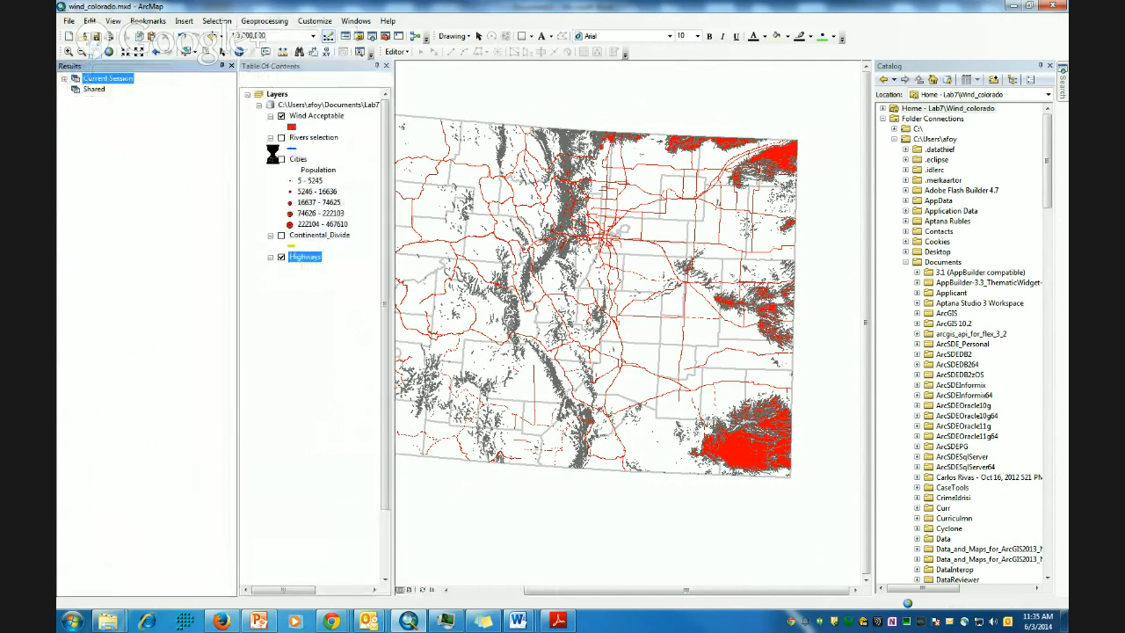
pyautogui.click(64, 78)
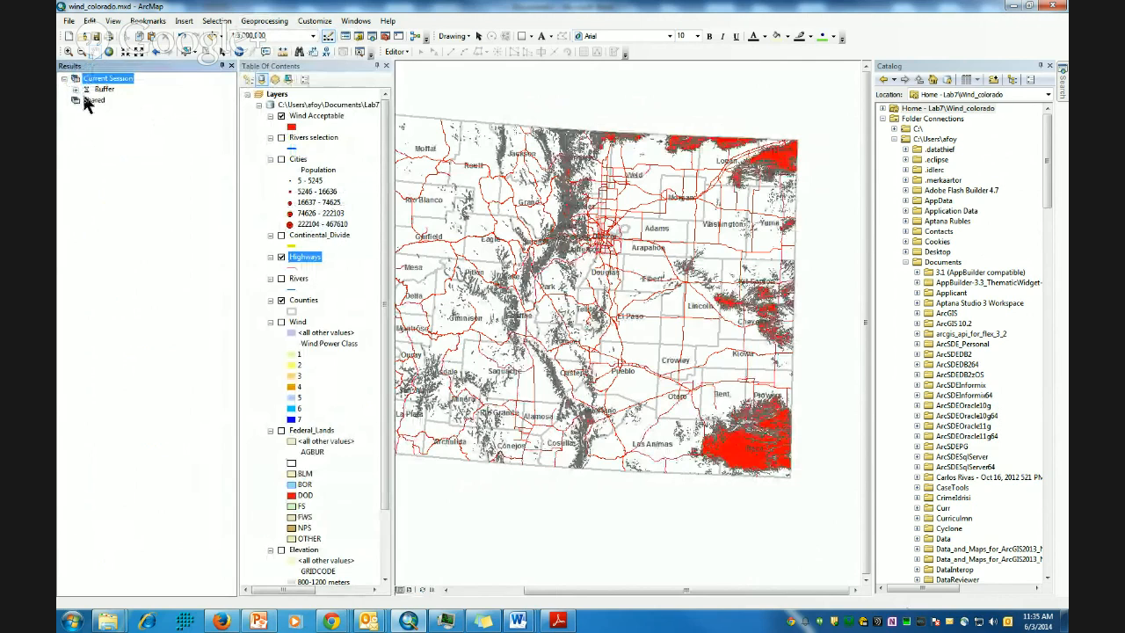
pyautogui.click(76, 89)
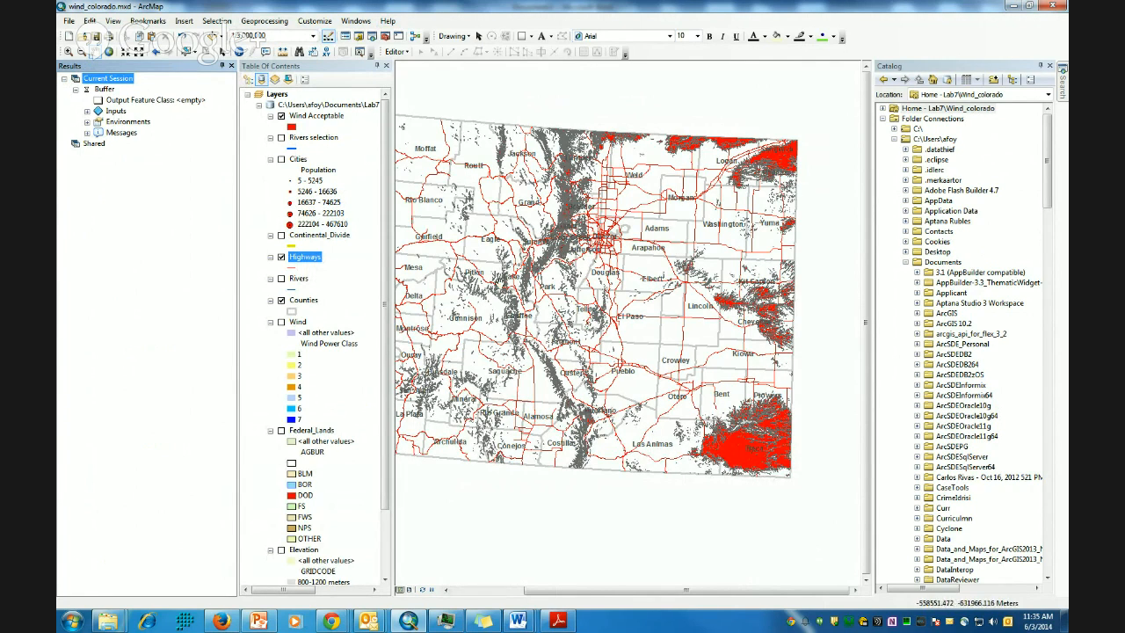
pyautogui.moveTo(508, 283); pyautogui.dragTo(554, 285)
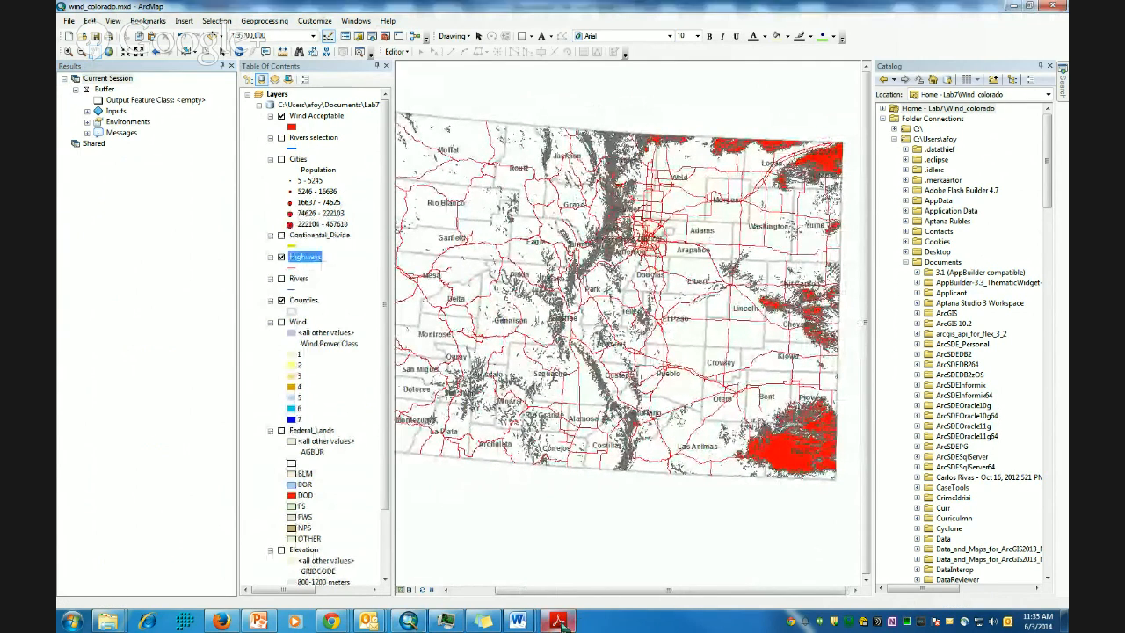
pyautogui.moveTo(558, 622)
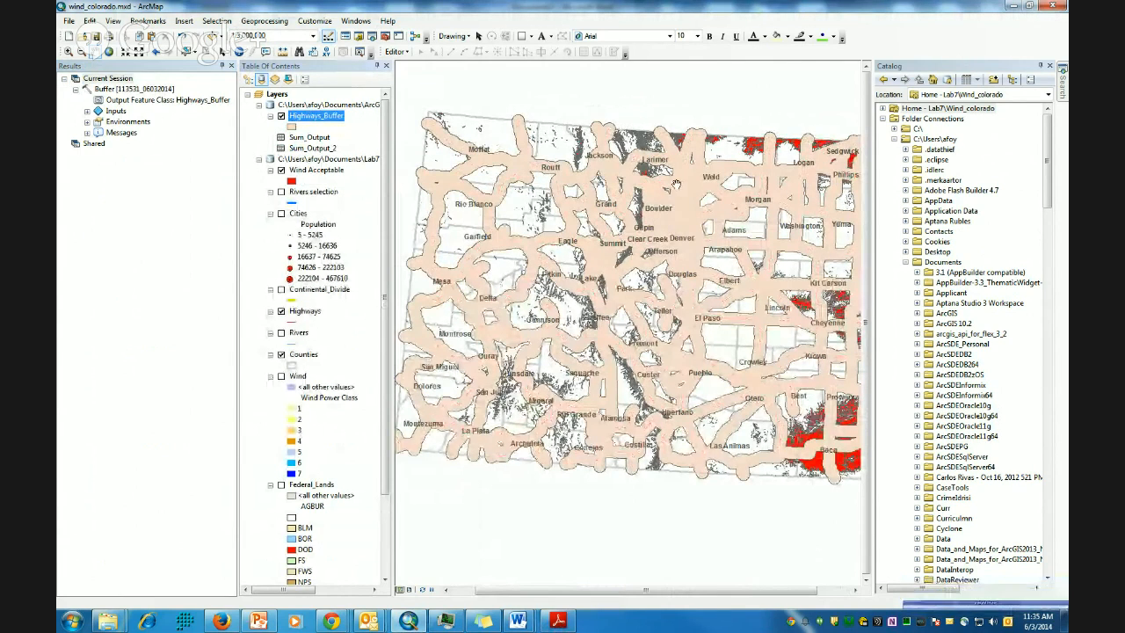
# Inspect the Highways_Buffer attribute table to check that the buffer was dissolved, then close it
pyautogui.rightClick(327, 117)
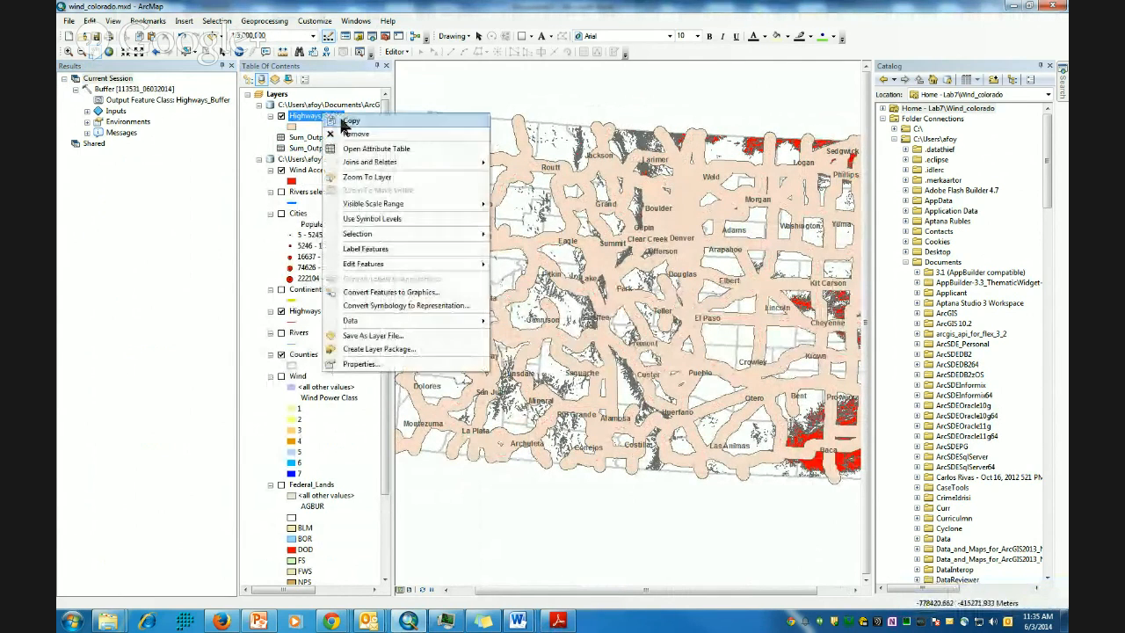
pyautogui.click(364, 151)
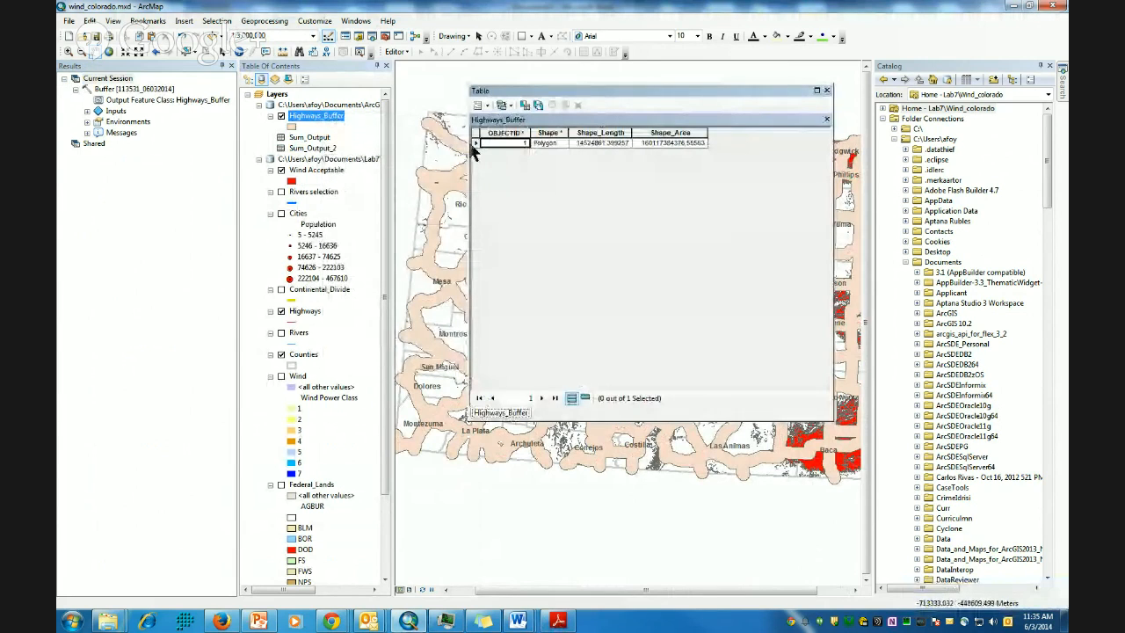
pyautogui.click(826, 90)
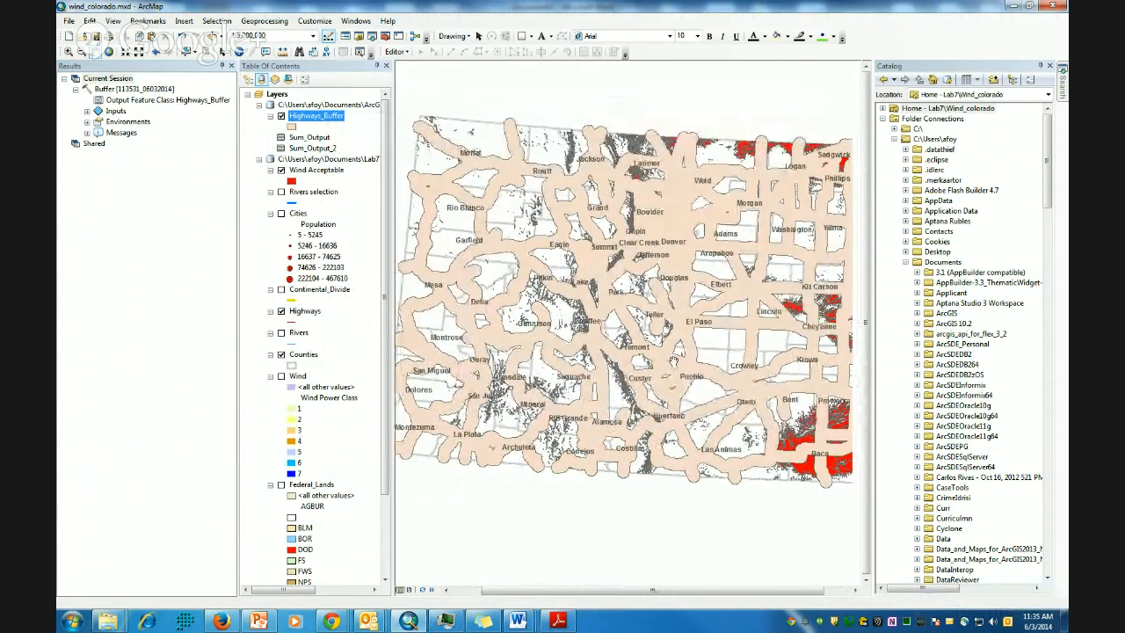
# List the layers by drawing order, rename Highways_Buffer as Highways_Acceptable, and toggle it off and on to compare the map beneath
pyautogui.click(248, 79)
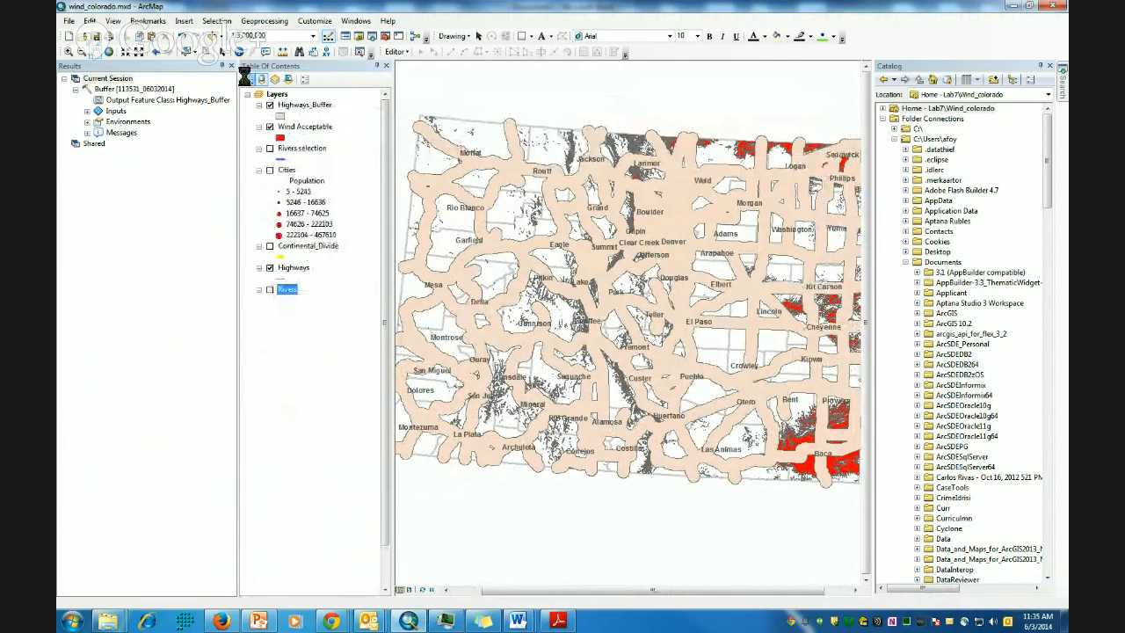
pyautogui.moveTo(331, 107); pyautogui.dragTo(313, 105)
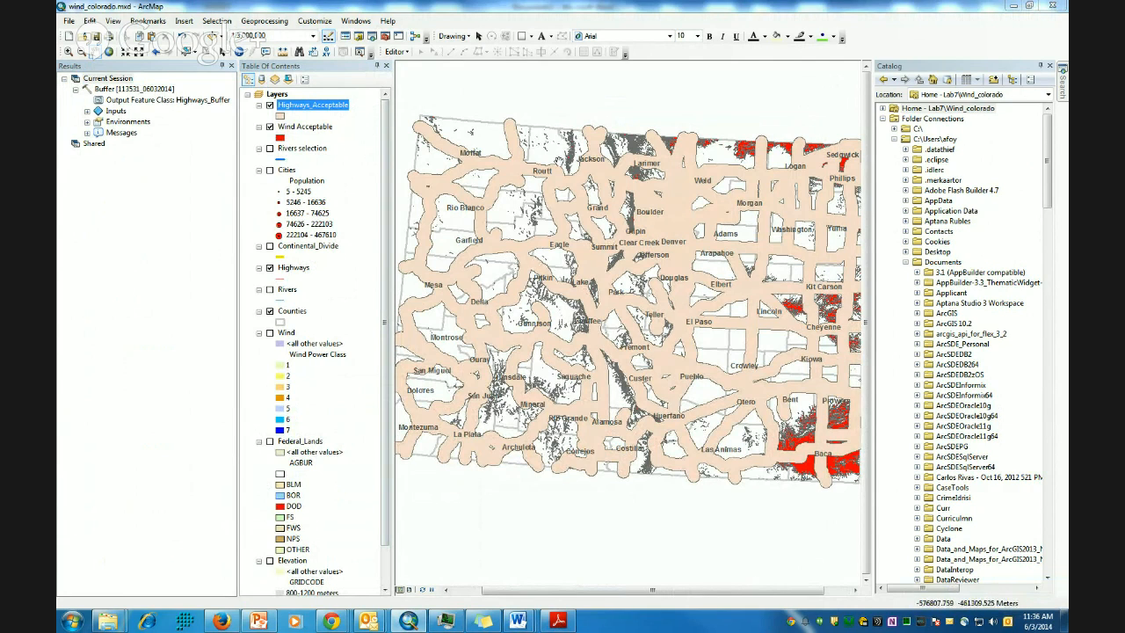
pyautogui.click(270, 106)
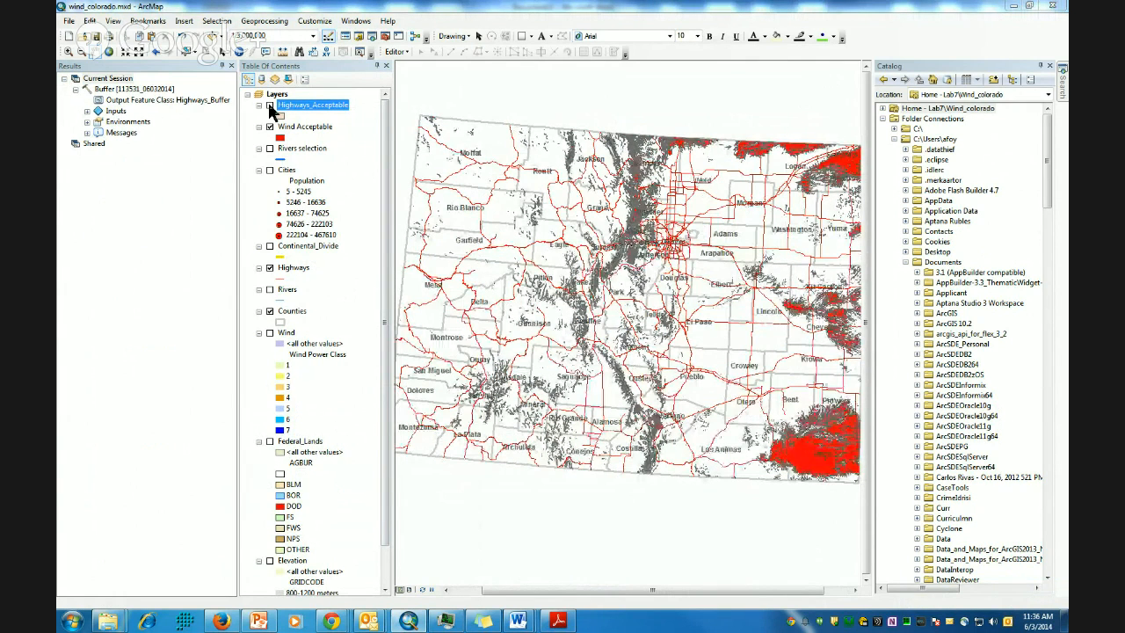
pyautogui.click(270, 105)
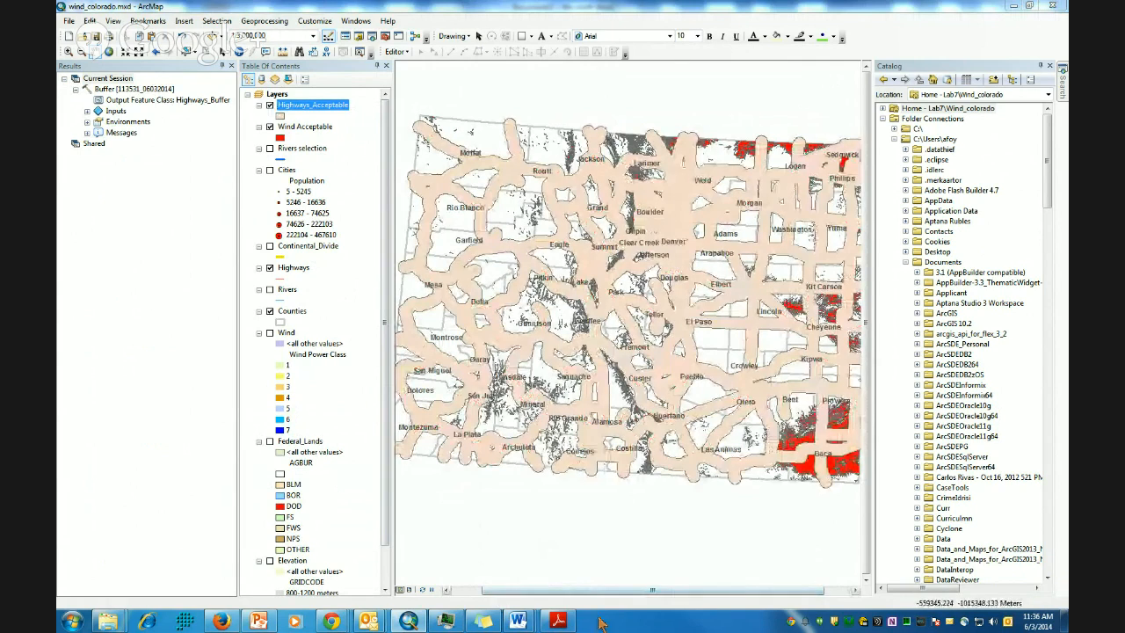
# Switch to Lab7.pdf, read the third criterion on city population and distance, and return to ArcMap
pyautogui.click(557, 620)
pyautogui.scroll(-3, 479, 485)
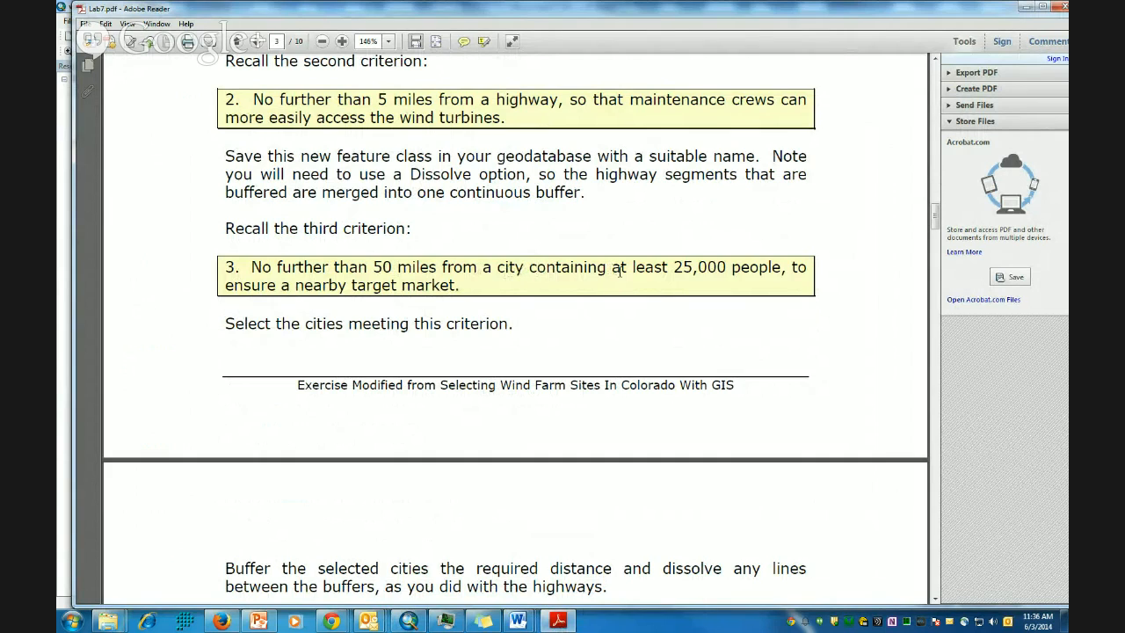
pyautogui.moveTo(619, 271); pyautogui.dragTo(729, 268)
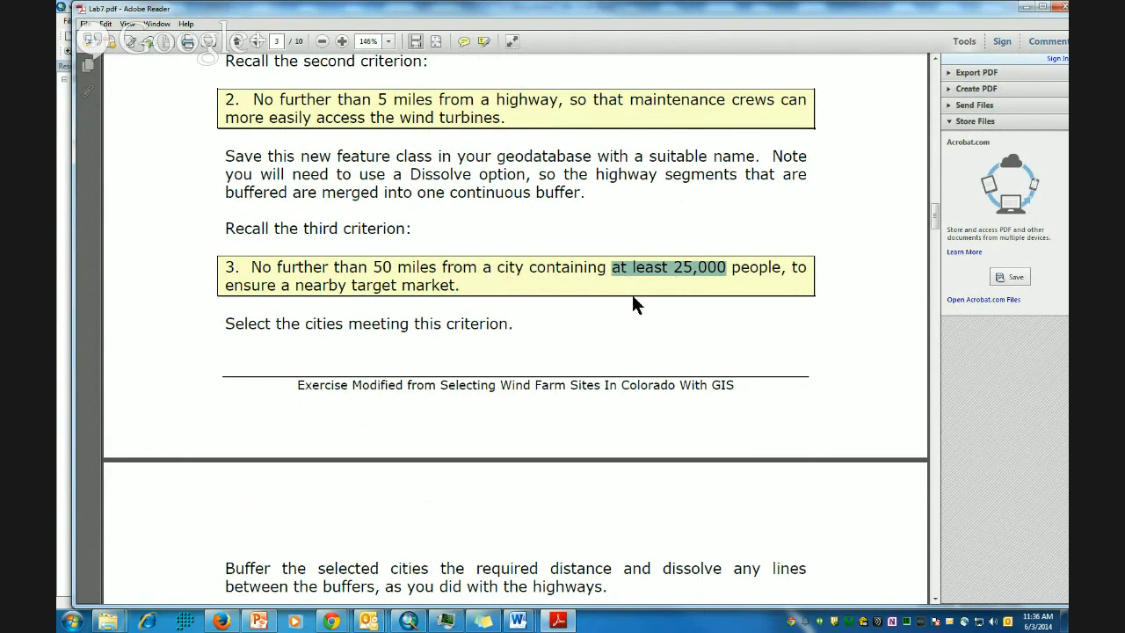
pyautogui.click(1027, 8)
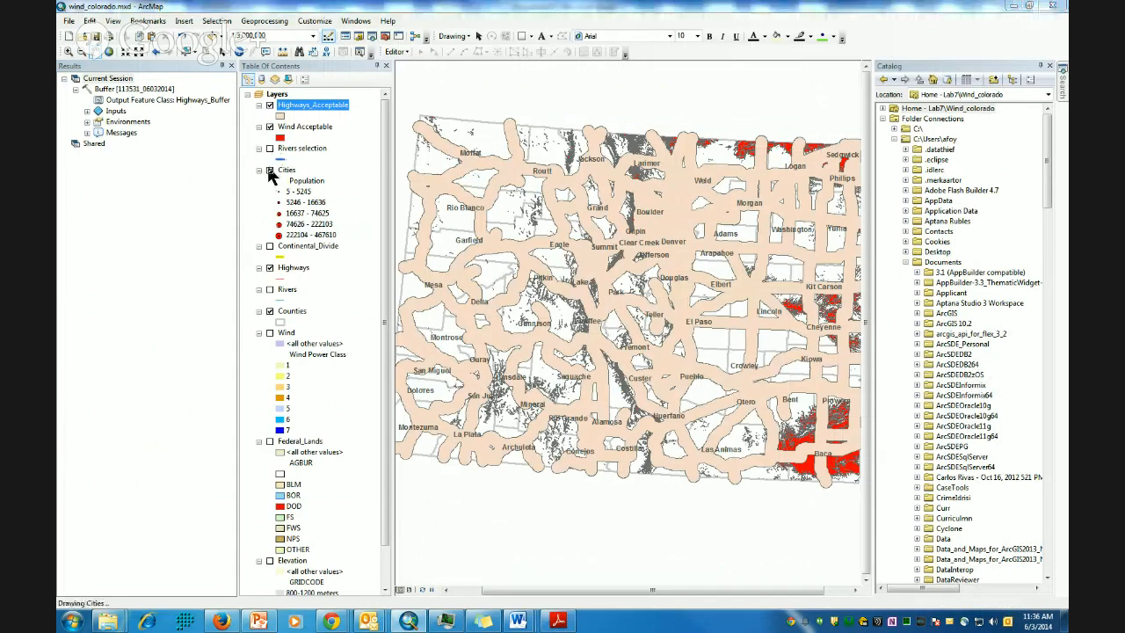
# Show the Cities layer, hide Wind Acceptable and Highways_Acceptable, and close the Catalog and Results windows
pyautogui.click(270, 170)
pyautogui.click(269, 128)
pyautogui.click(270, 127)
pyautogui.click(270, 105)
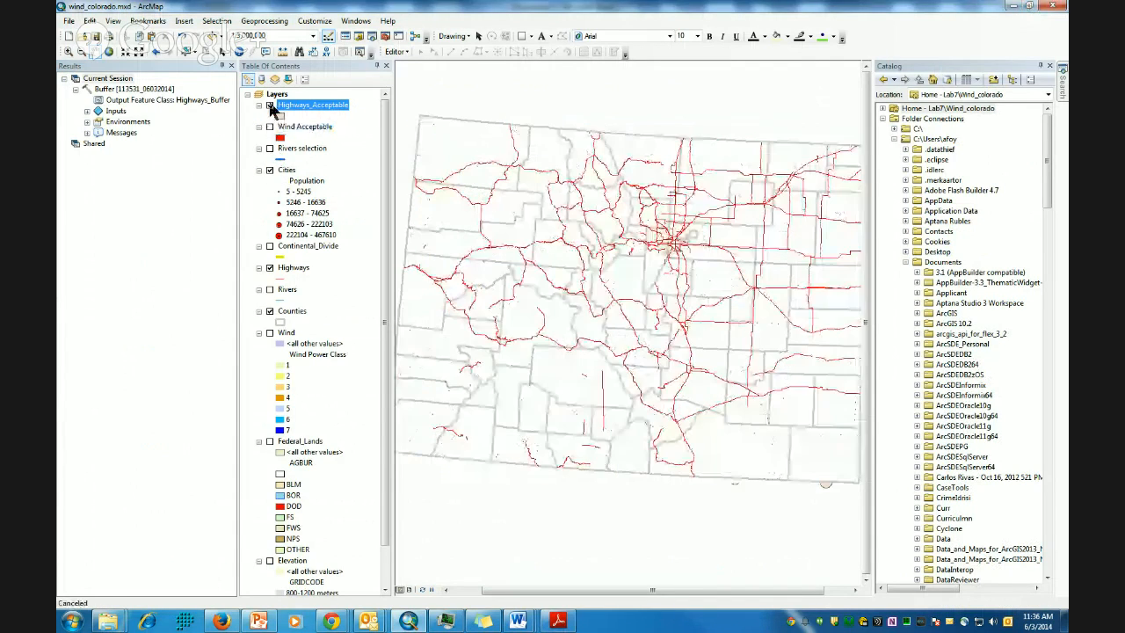
pyautogui.click(1046, 67)
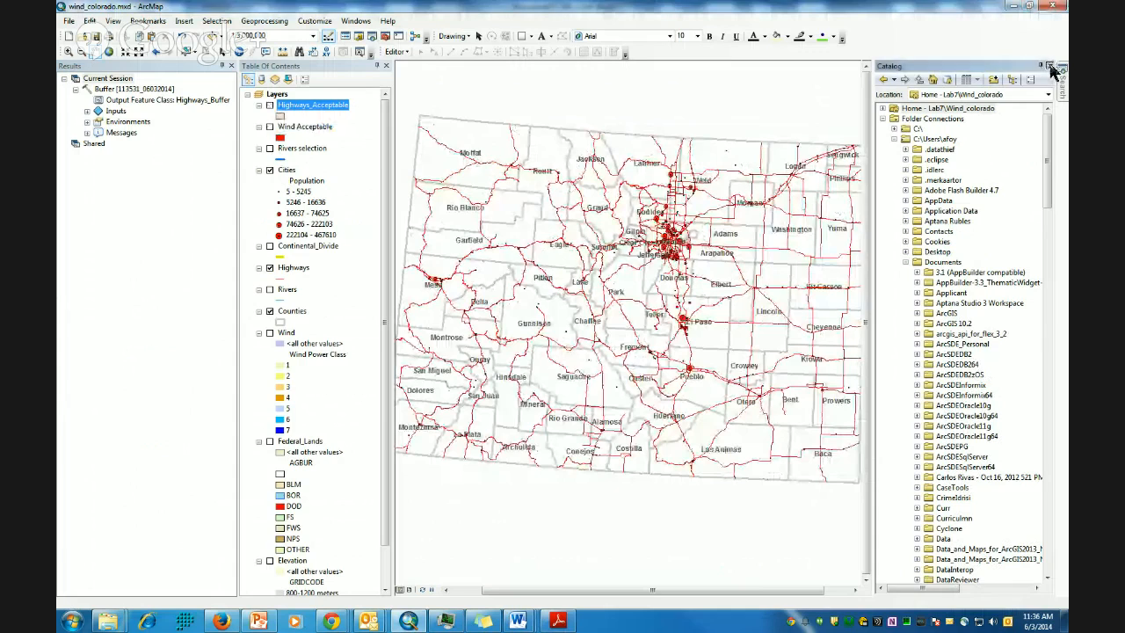
pyautogui.click(231, 66)
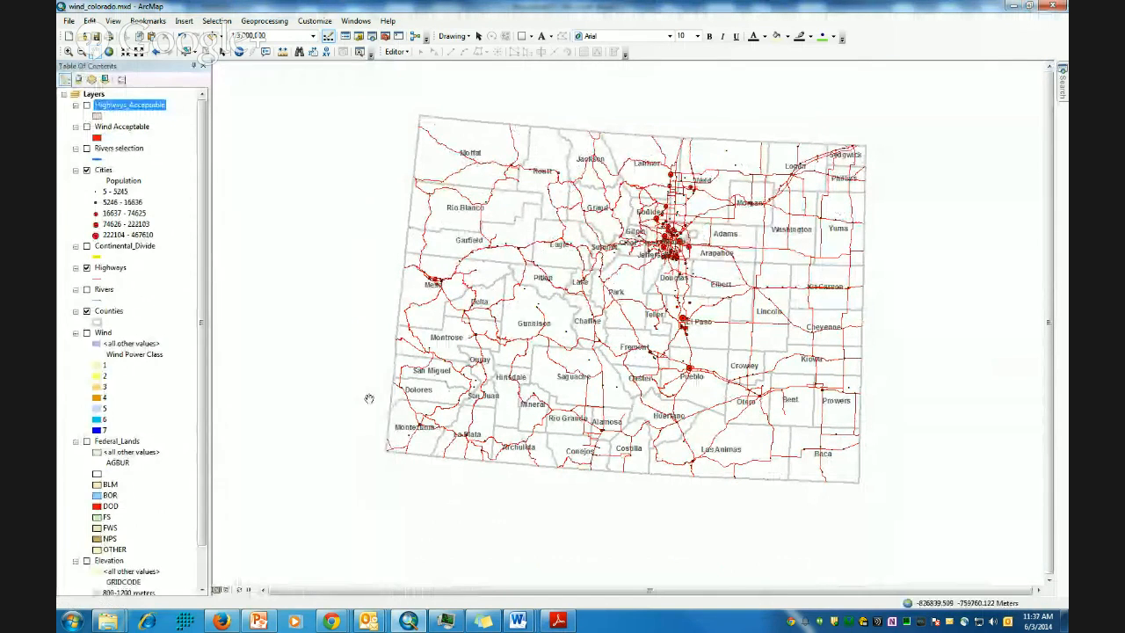
# Open the Cities attribute table and sort the records by POP100 in descending order
pyautogui.rightClick(109, 173)
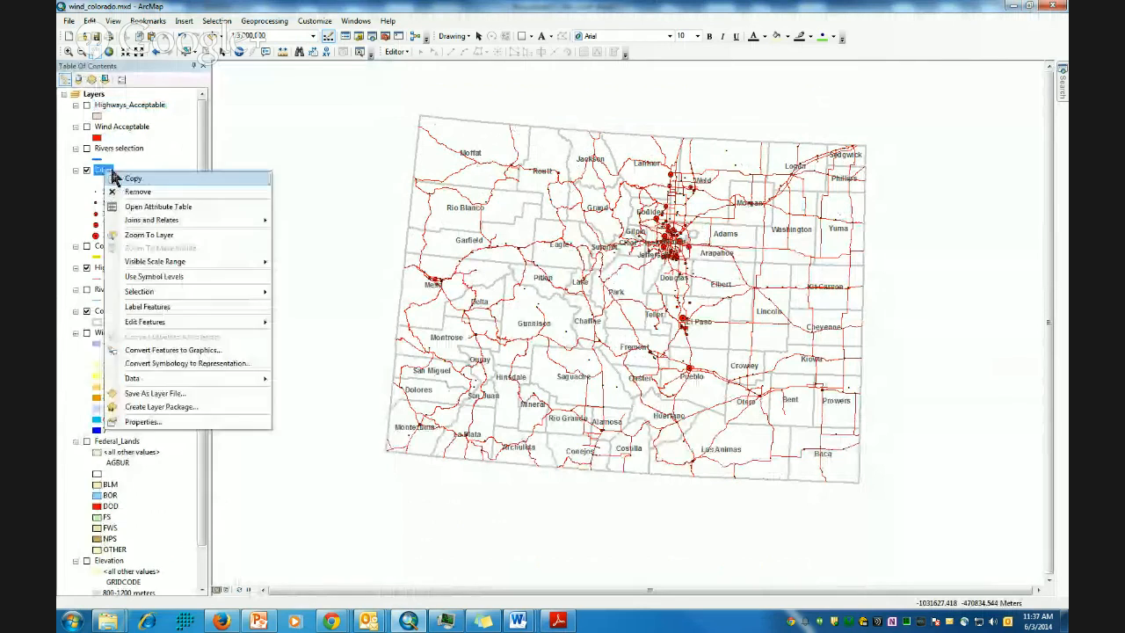
pyautogui.click(154, 207)
pyautogui.click(581, 376)
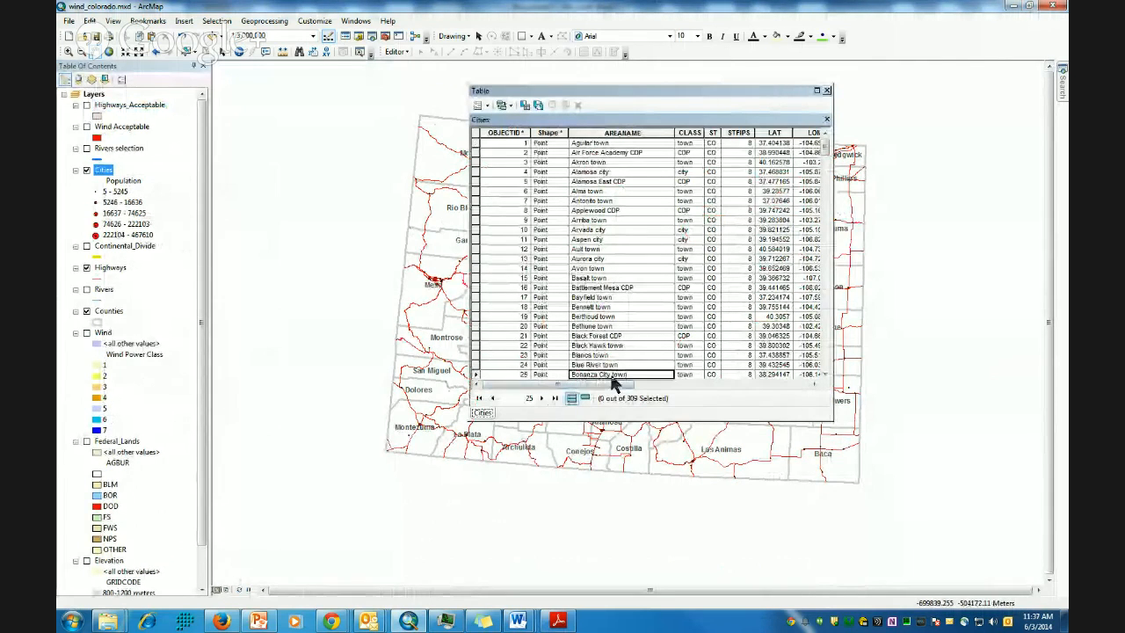
pyautogui.moveTo(596, 386); pyautogui.dragTo(658, 380)
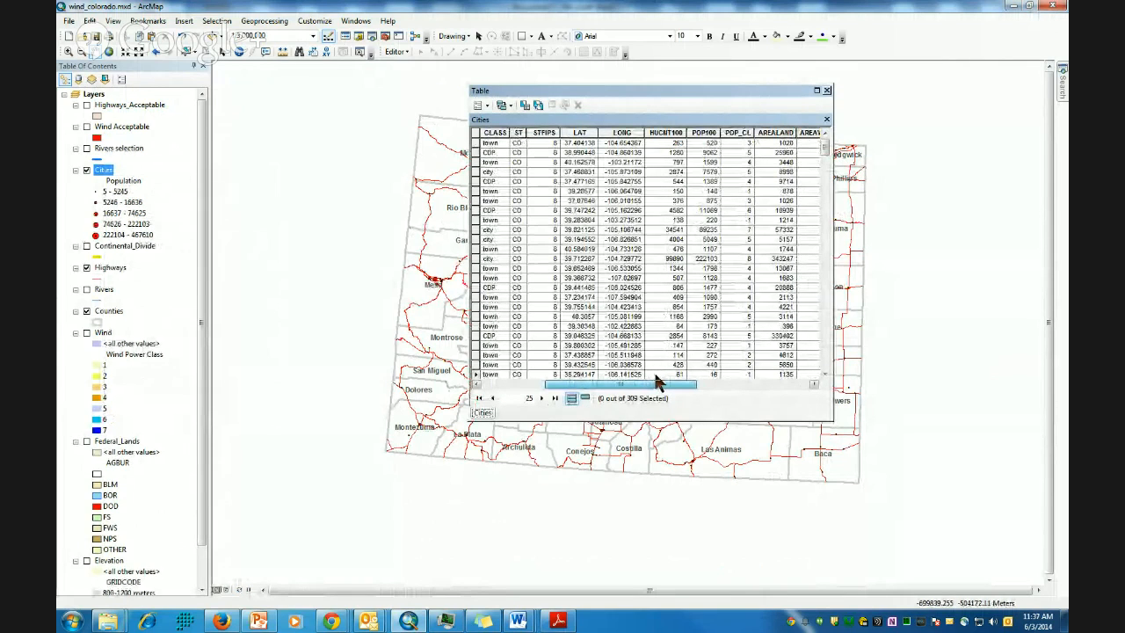
pyautogui.rightClick(704, 133)
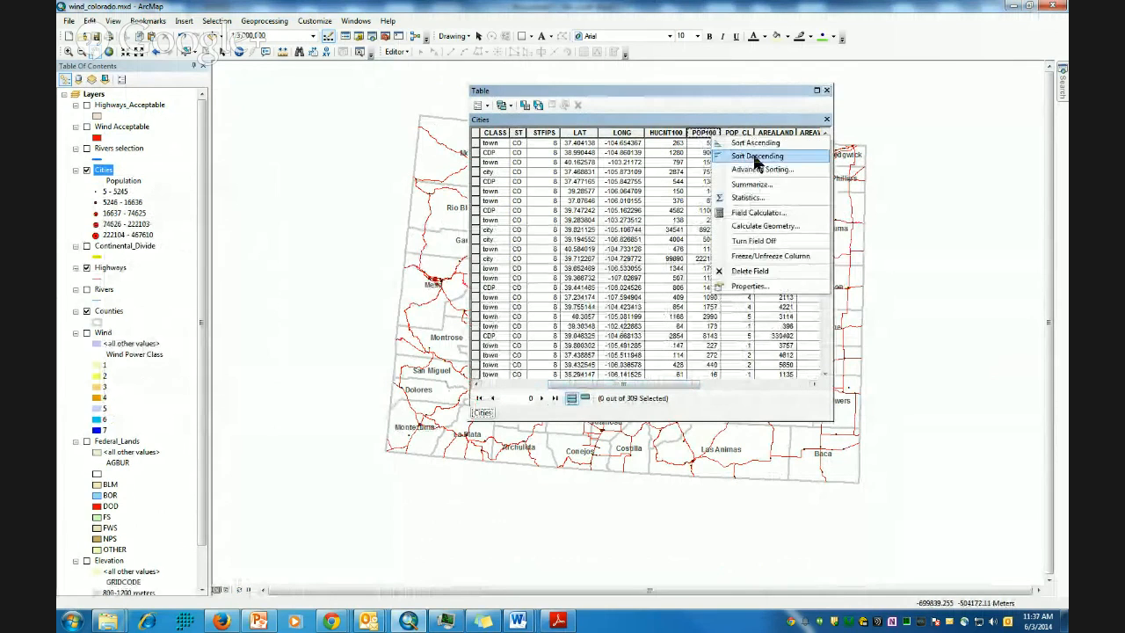
pyautogui.click(756, 158)
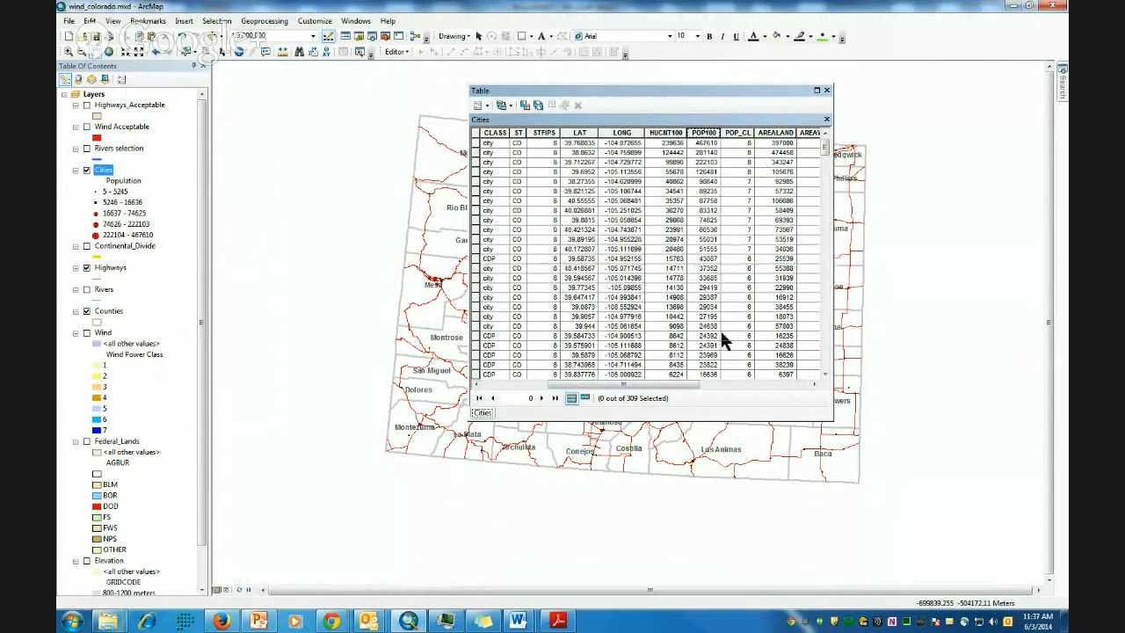
# Select the Cities records by attributes with "POP100" >= 25000, then close the table
pyautogui.click(482, 106)
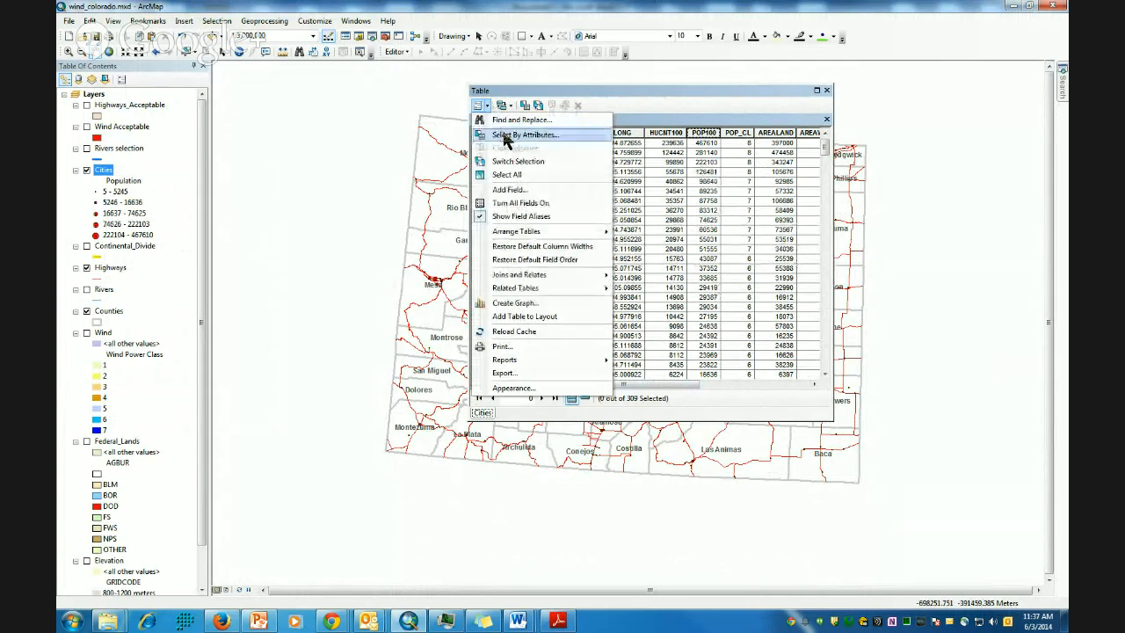
pyautogui.click(508, 137)
pyautogui.scroll(-3, 269, 97)
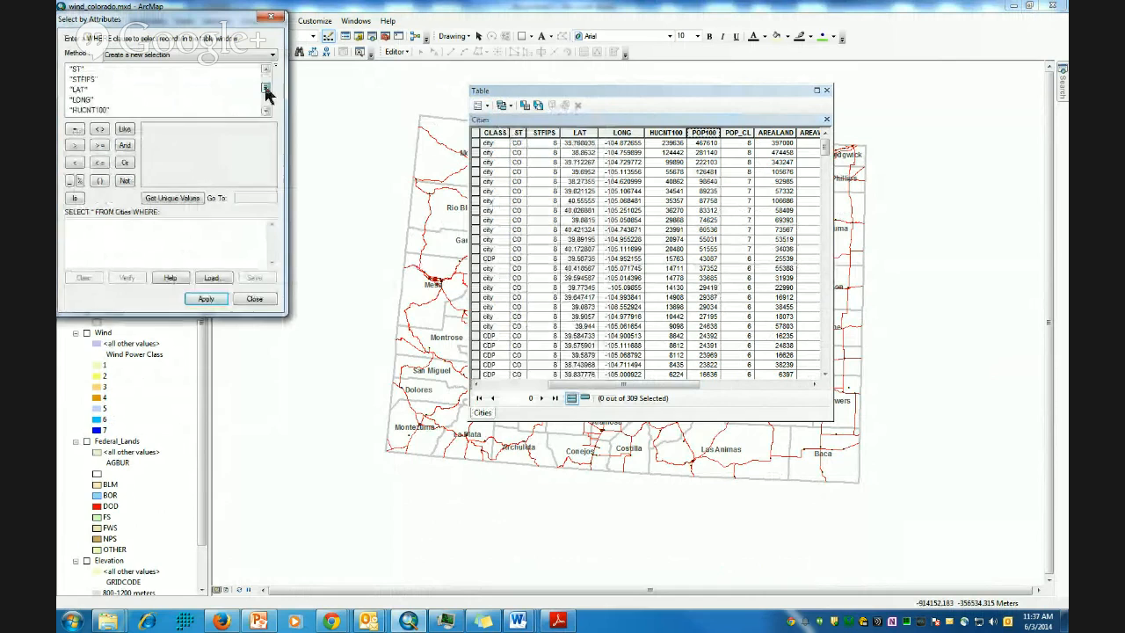
pyautogui.doubleClick(86, 80)
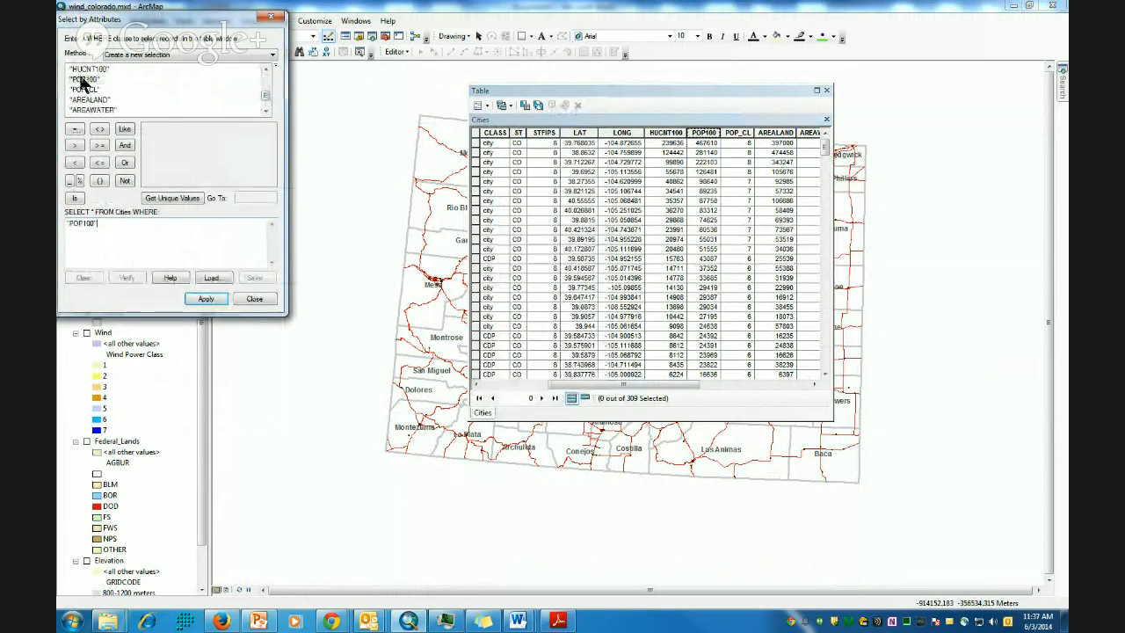
pyautogui.click(101, 146)
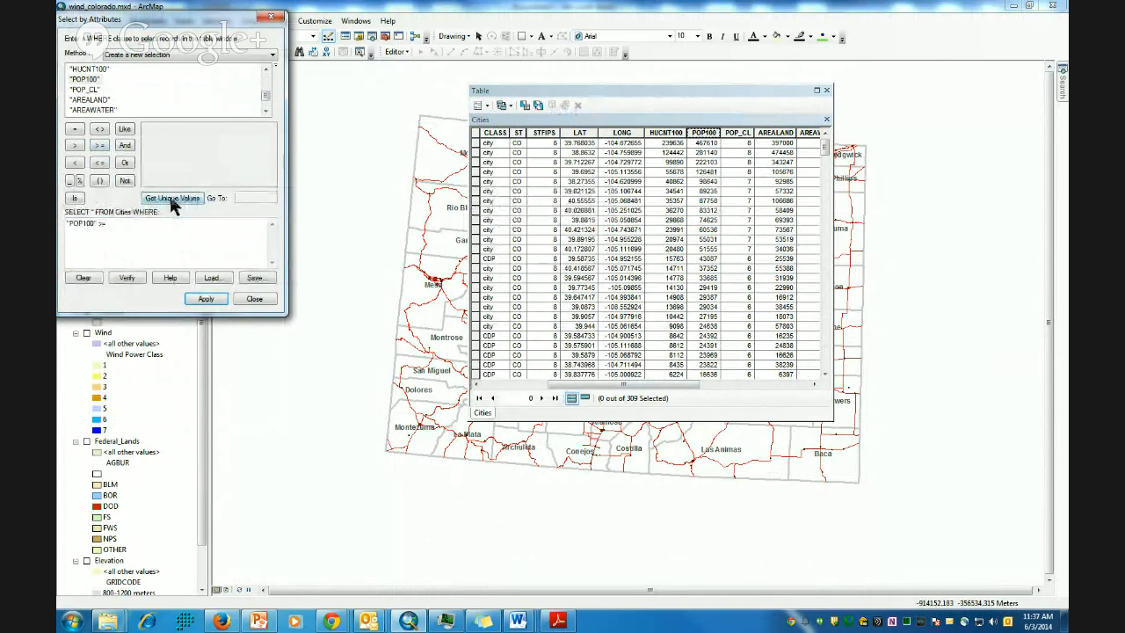
pyautogui.click(172, 198)
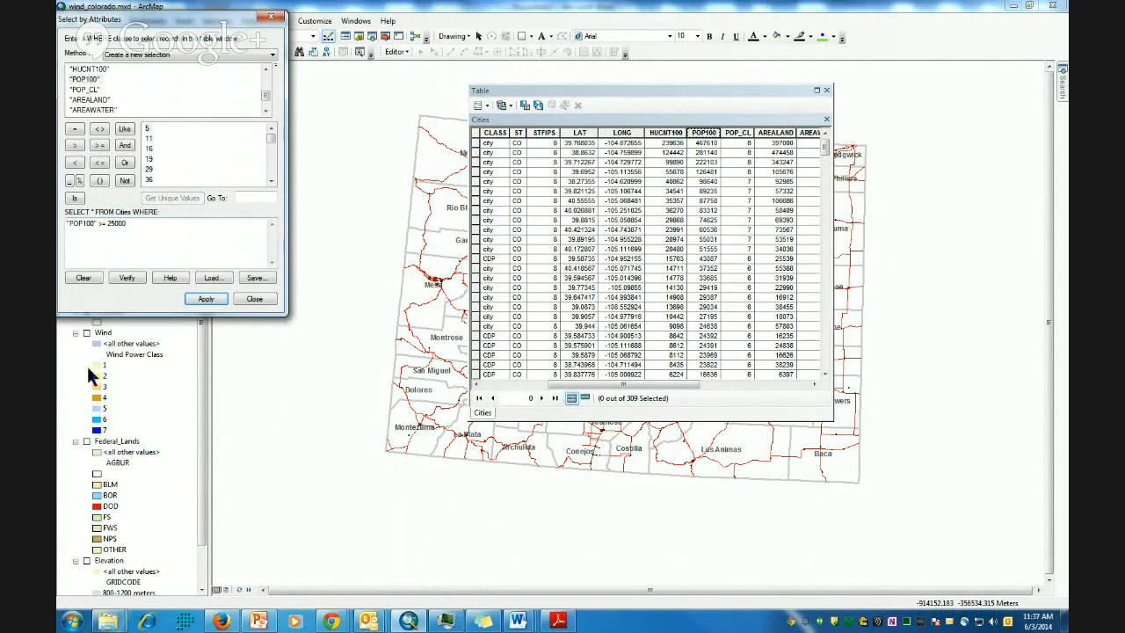
pyautogui.click(207, 299)
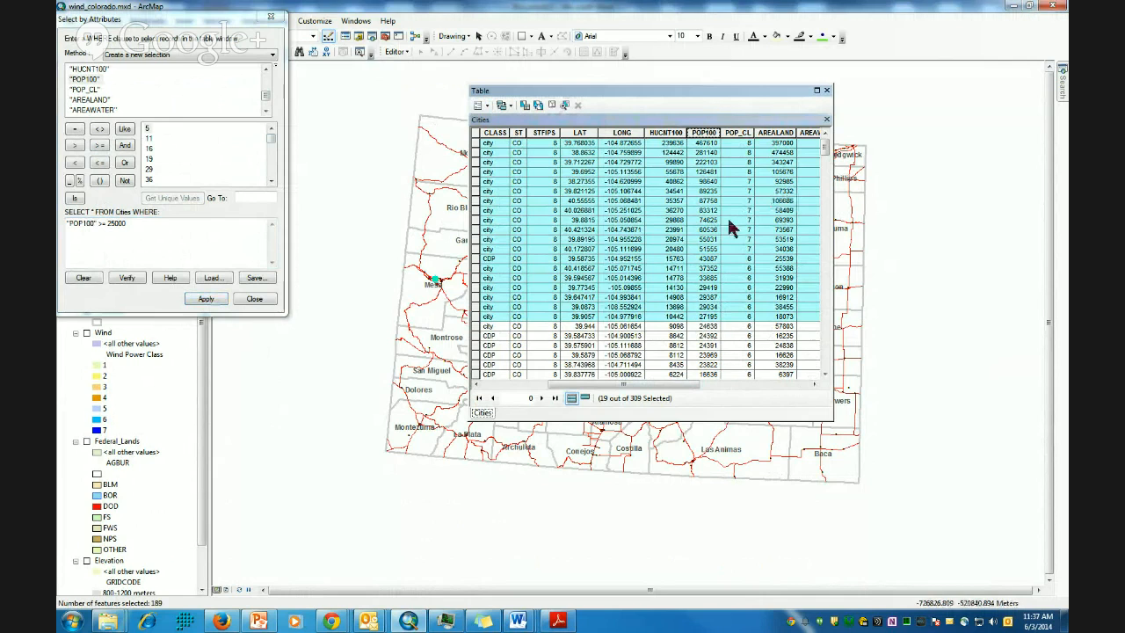
pyautogui.click(827, 92)
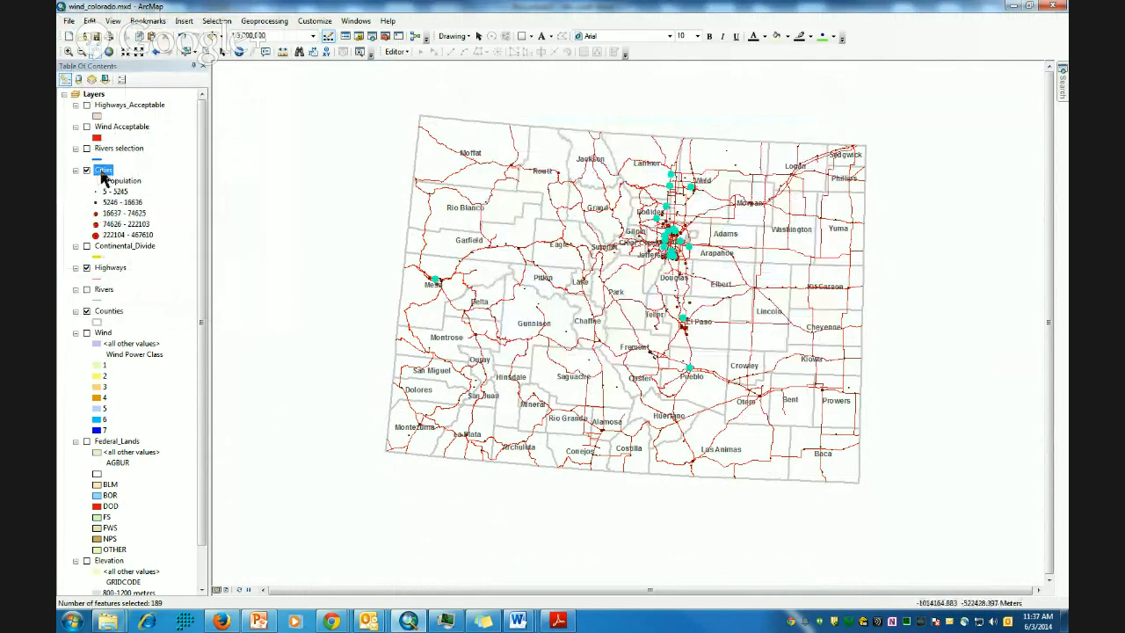
# Create a layer from the selected Cities features and name it Cities Acceptable
pyautogui.rightClick(100, 170)
pyautogui.moveTo(195, 293)
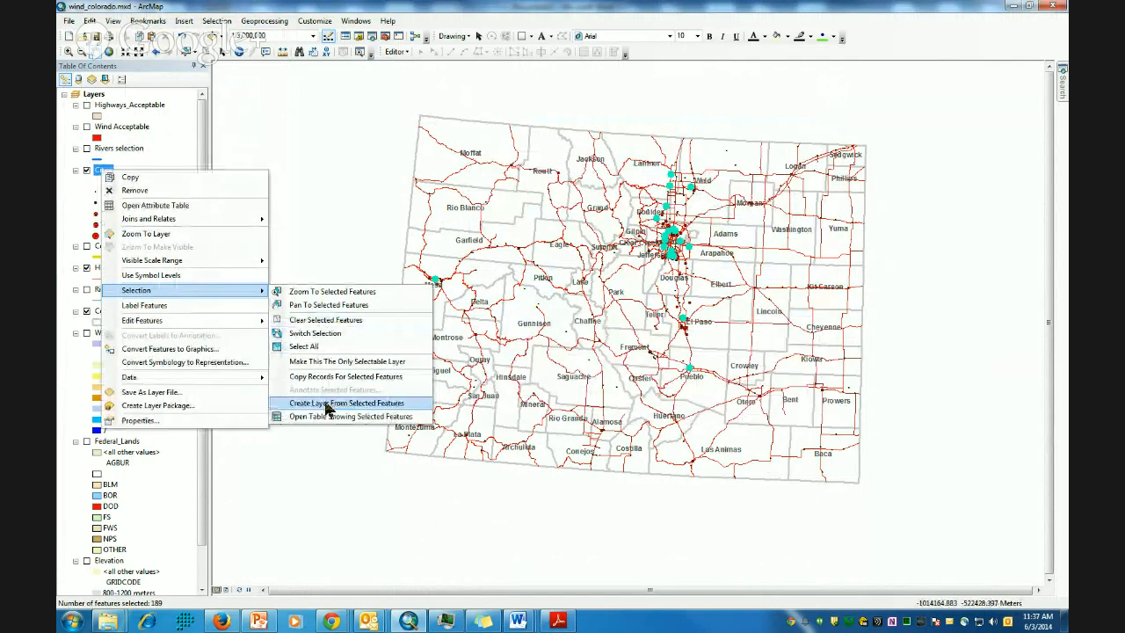
pyautogui.click(325, 402)
pyautogui.click(131, 106)
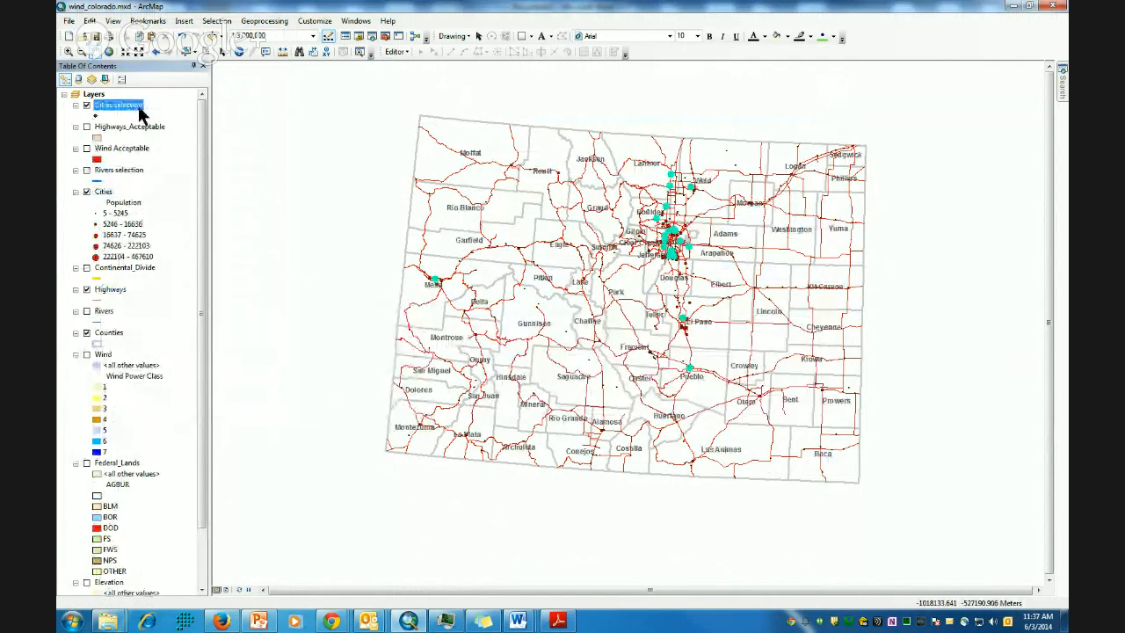
pyautogui.click(140, 107)
pyautogui.moveTo(145, 105); pyautogui.dragTo(116, 104)
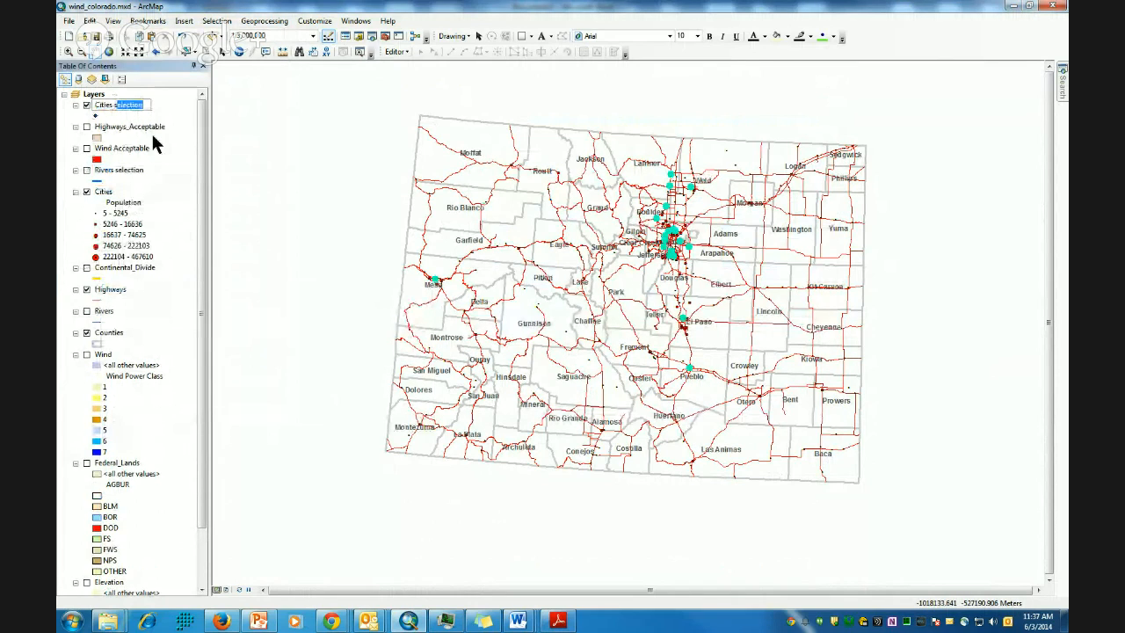
pyautogui.write('s')
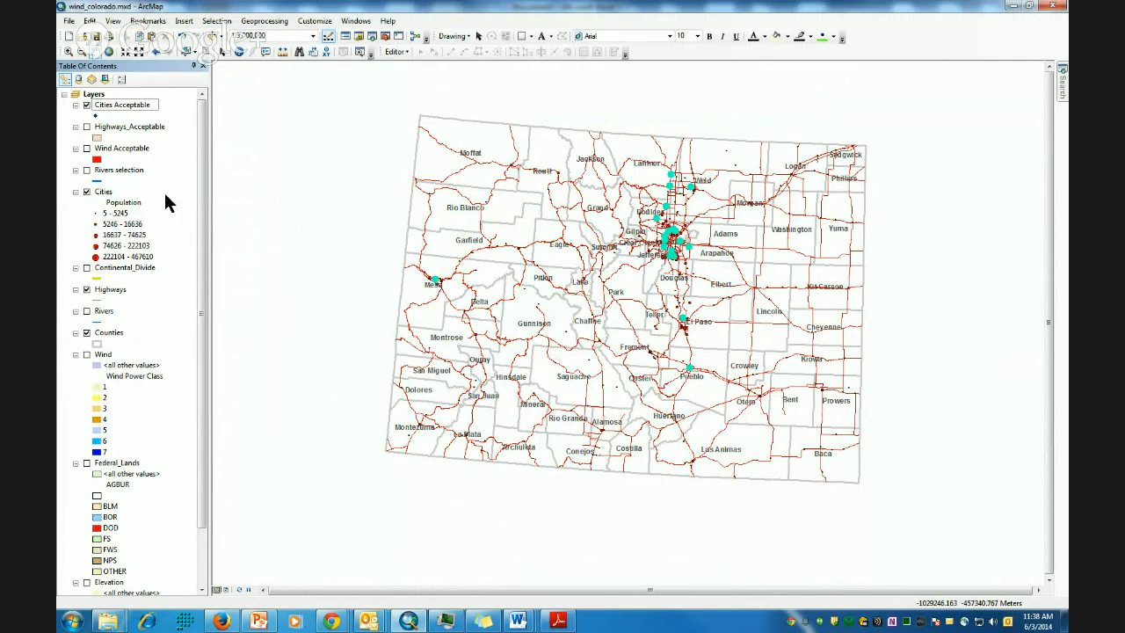
# Hide the original Cities layer and rename the Cities Acceptable layer as Cities over25k
pyautogui.click(87, 192)
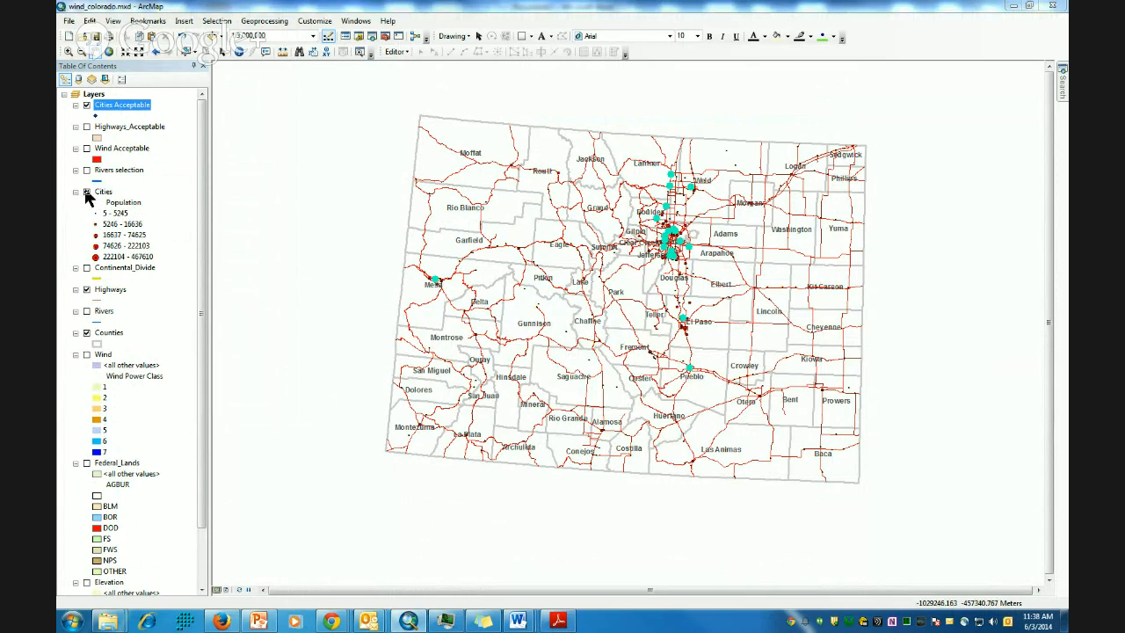
pyautogui.click(120, 106)
pyautogui.doubleClick(127, 106)
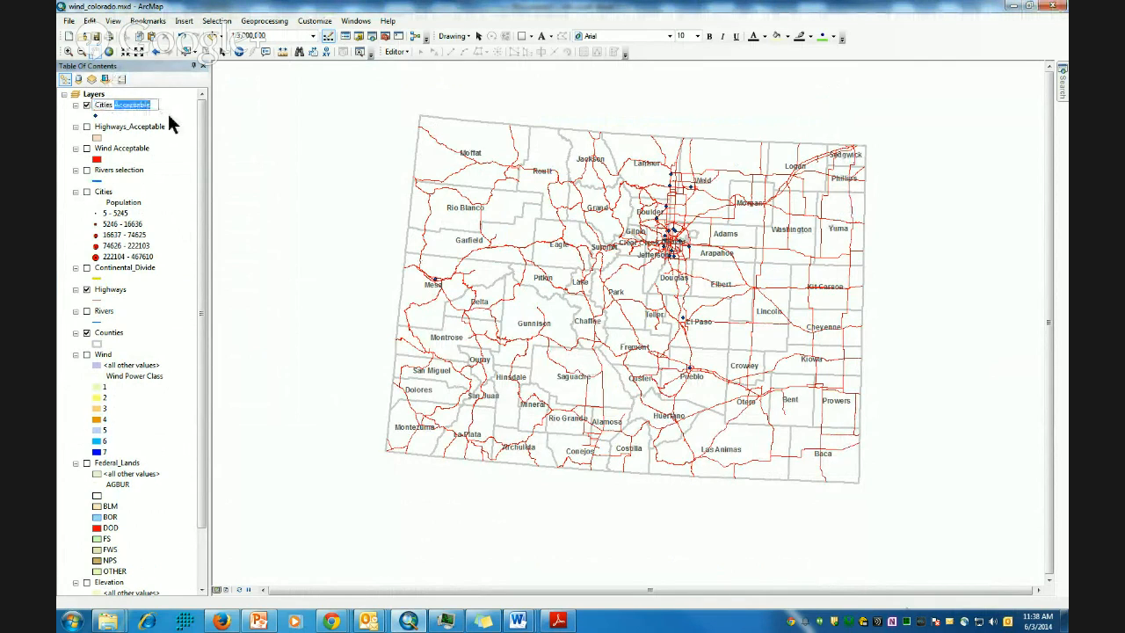
pyautogui.write('over25k')
pyautogui.press('Return')
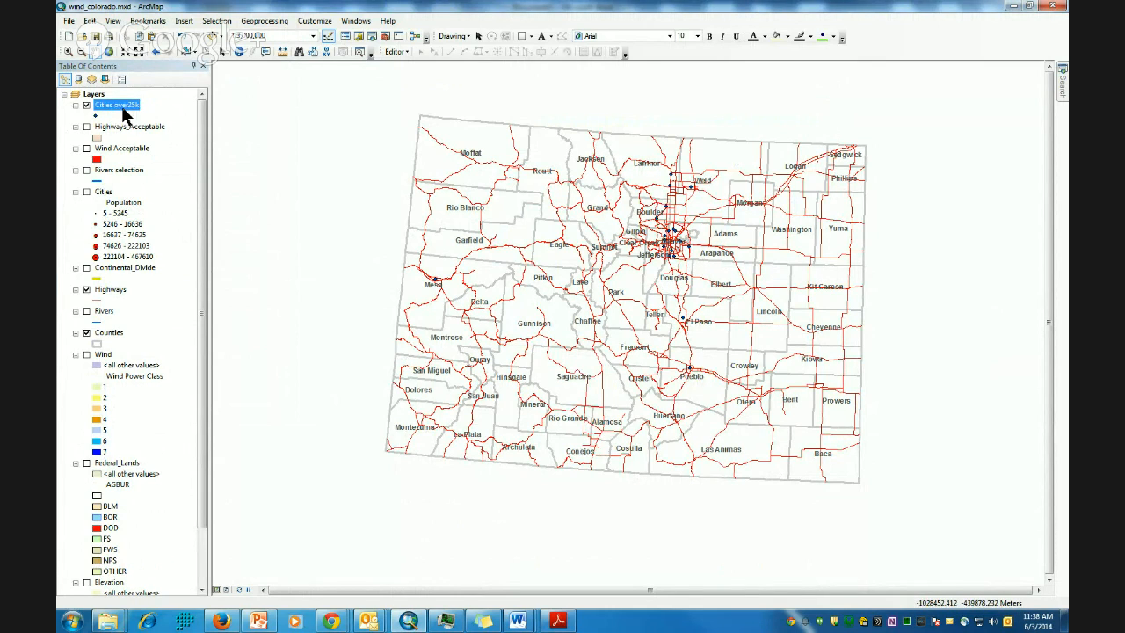
# Buffer Cities over25k by 50 miles with the dissolve type ALL, saving the output as Cities_Buffer
pyautogui.click(271, 20)
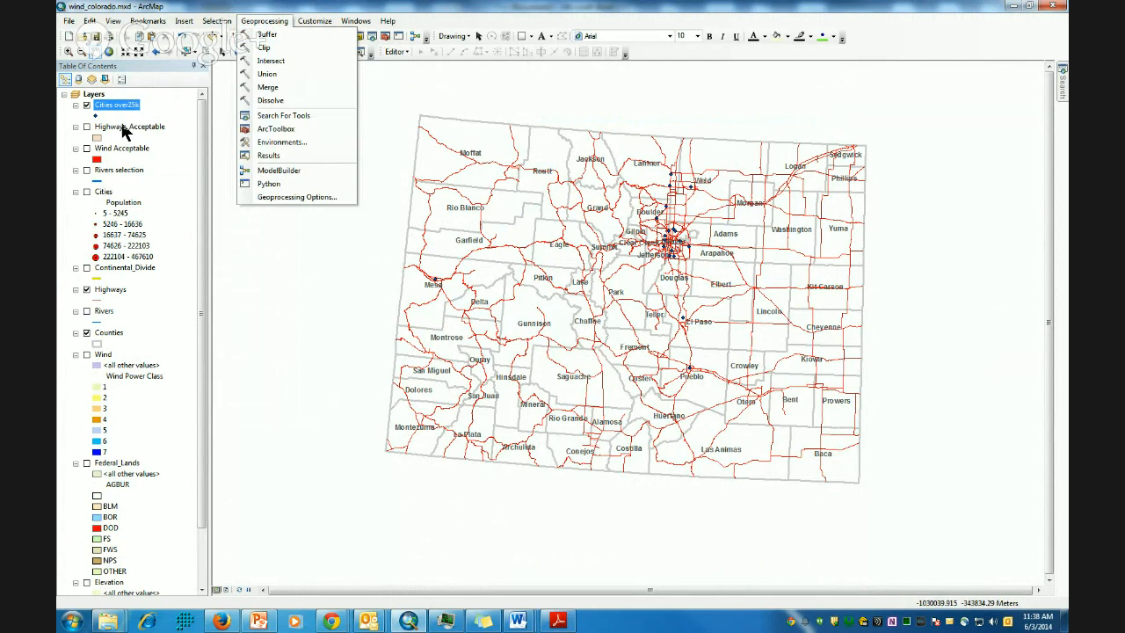
pyautogui.click(269, 35)
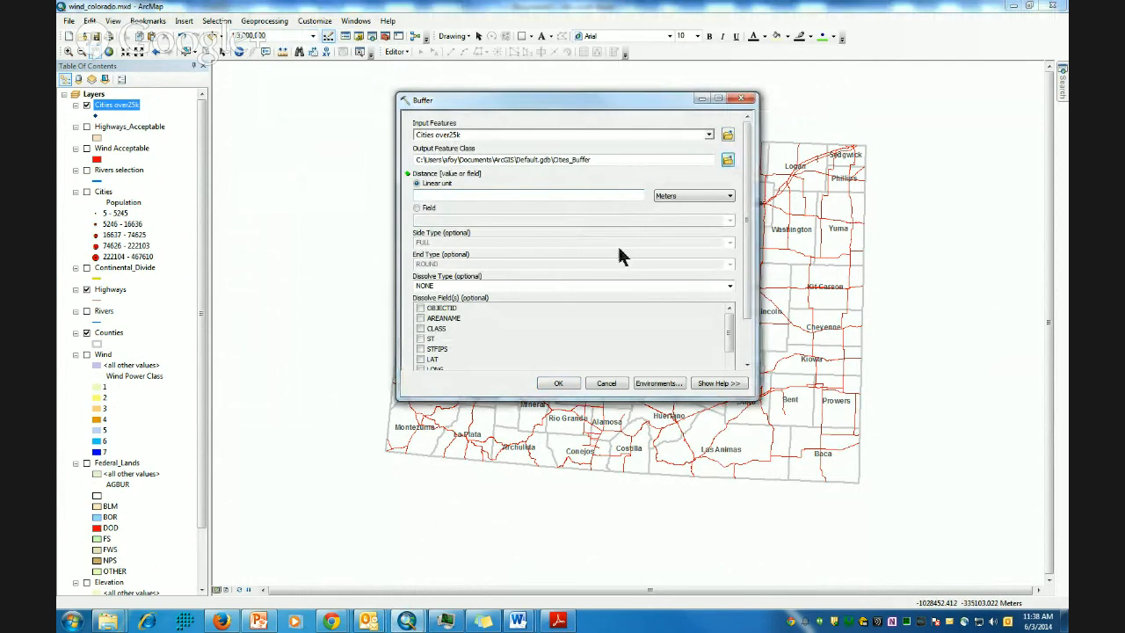
pyautogui.write('50')
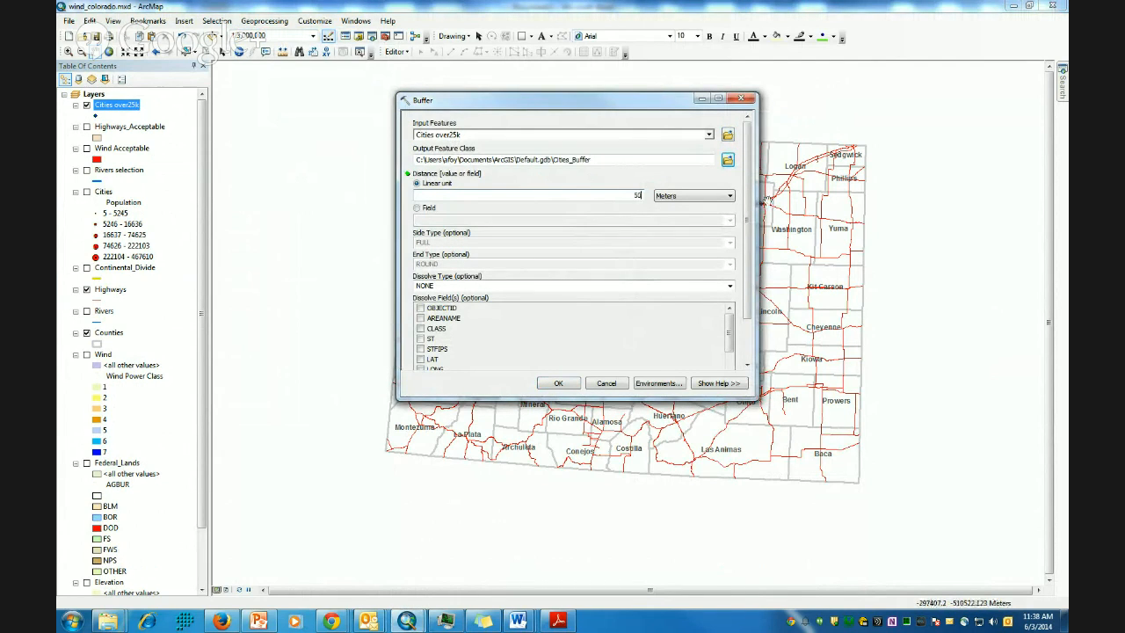
pyautogui.click(705, 196)
pyautogui.click(655, 261)
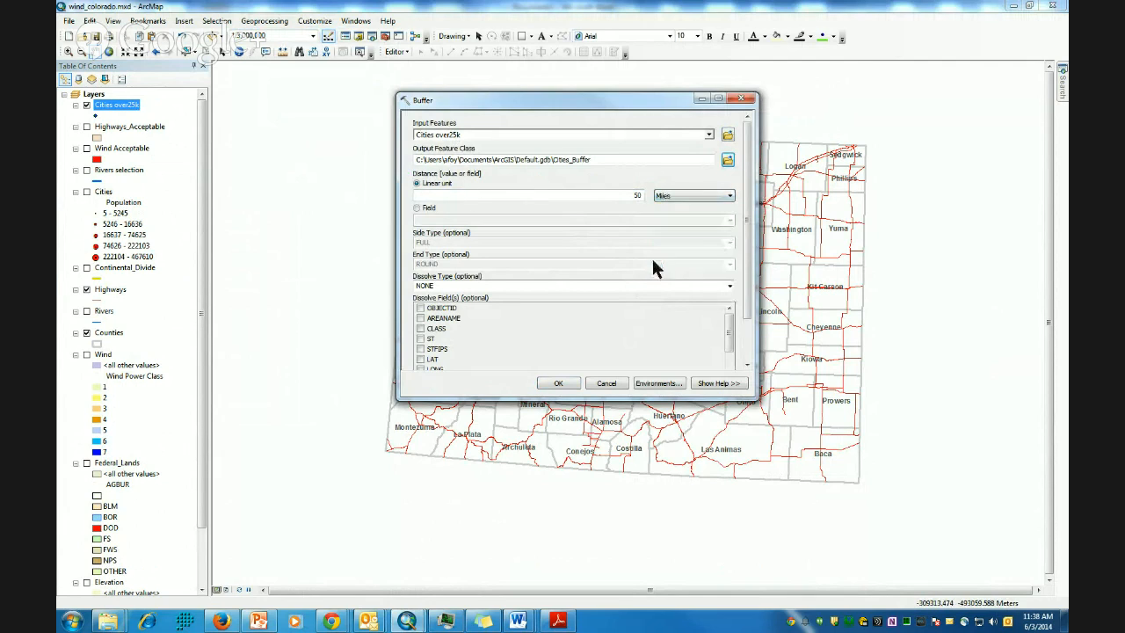
pyautogui.click(730, 288)
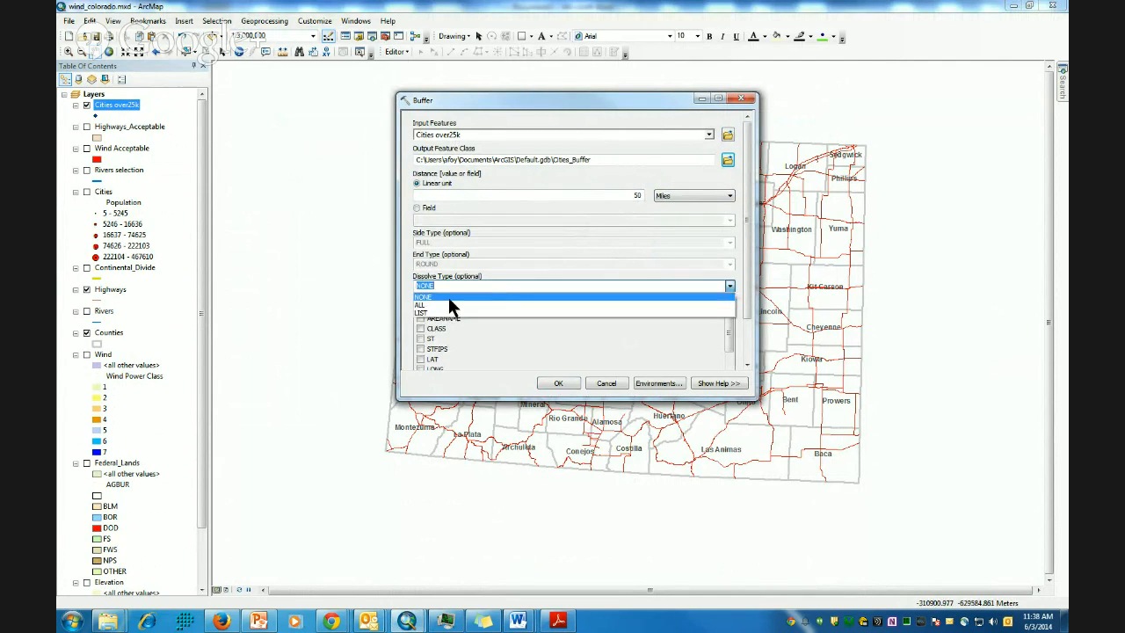
pyautogui.click(435, 305)
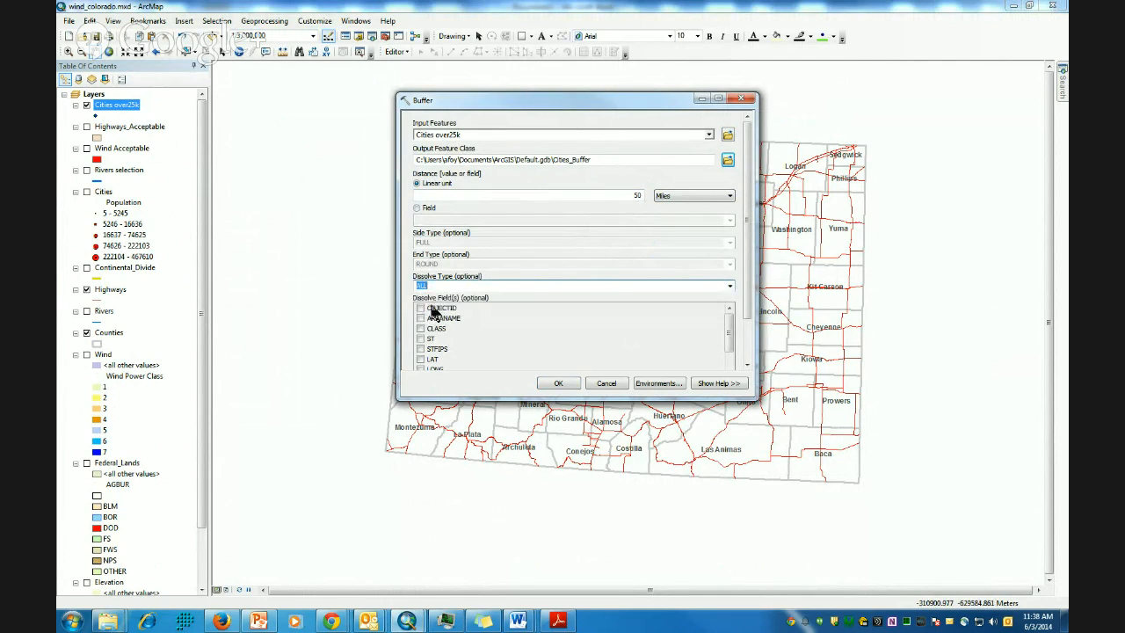
pyautogui.click(561, 384)
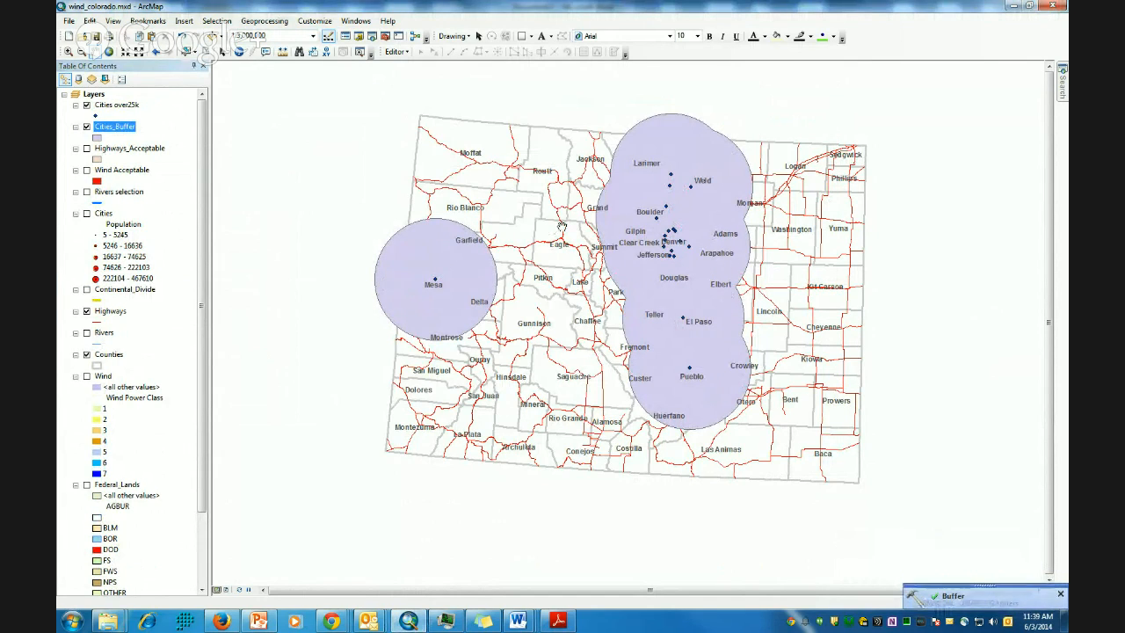
# Remove the Cities over25k layer and rename the Cities_Buffer layer as City Acceptable
pyautogui.rightClick(116, 106)
pyautogui.click(148, 125)
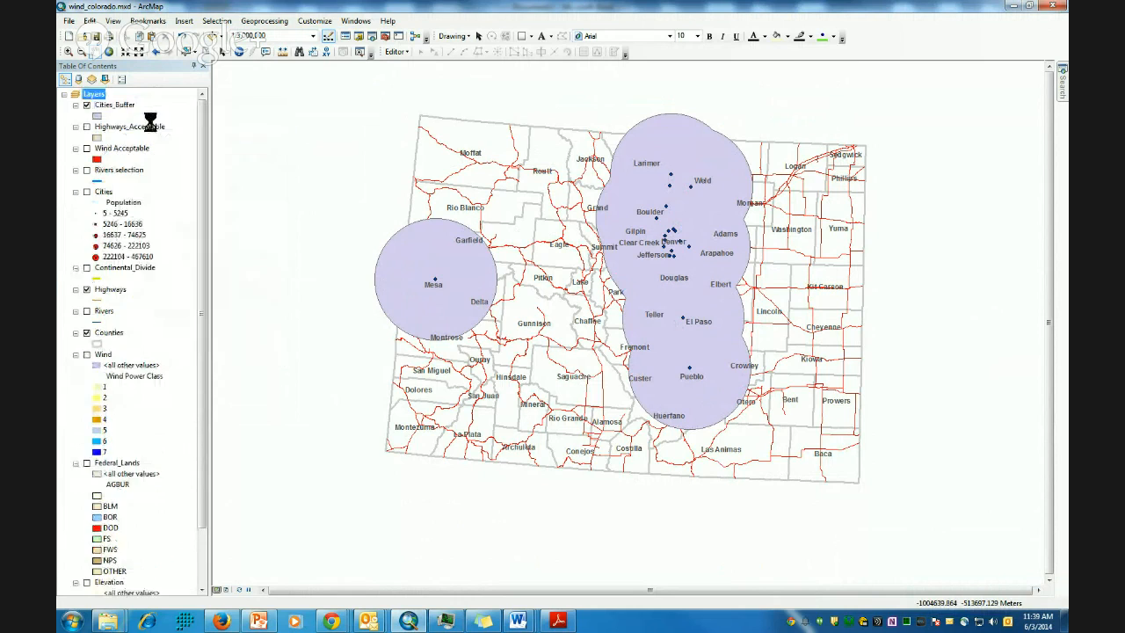
pyautogui.click(131, 106)
pyautogui.click(134, 107)
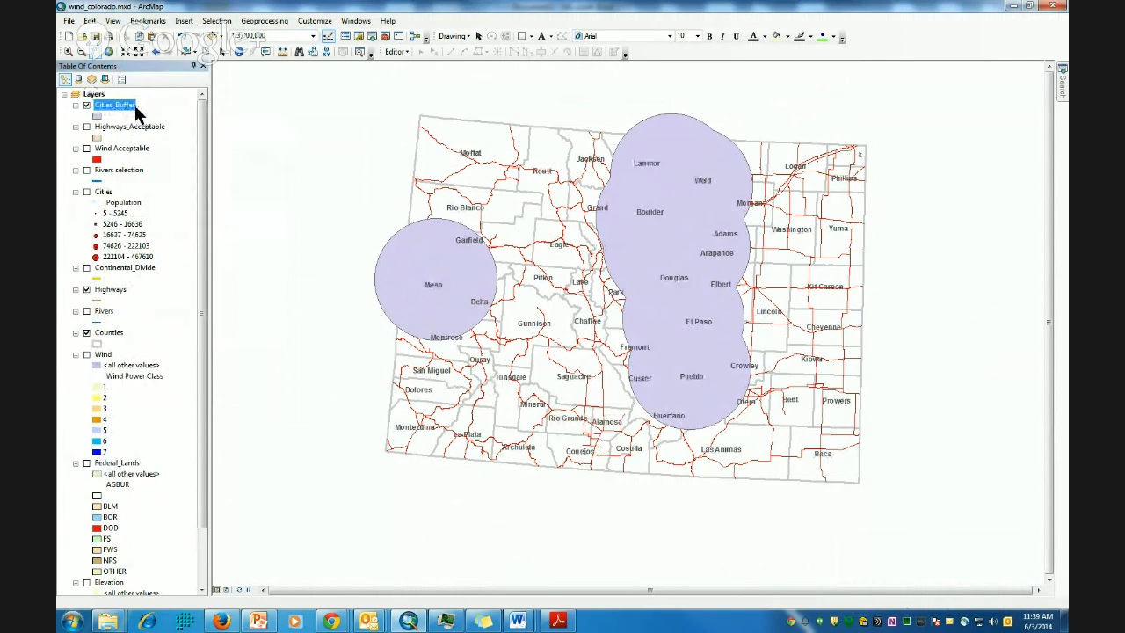
pyautogui.moveTo(136, 106); pyautogui.dragTo(113, 105)
pyautogui.write('a')
pyautogui.press('BackSpace')
pyautogui.write('_Acceptable')
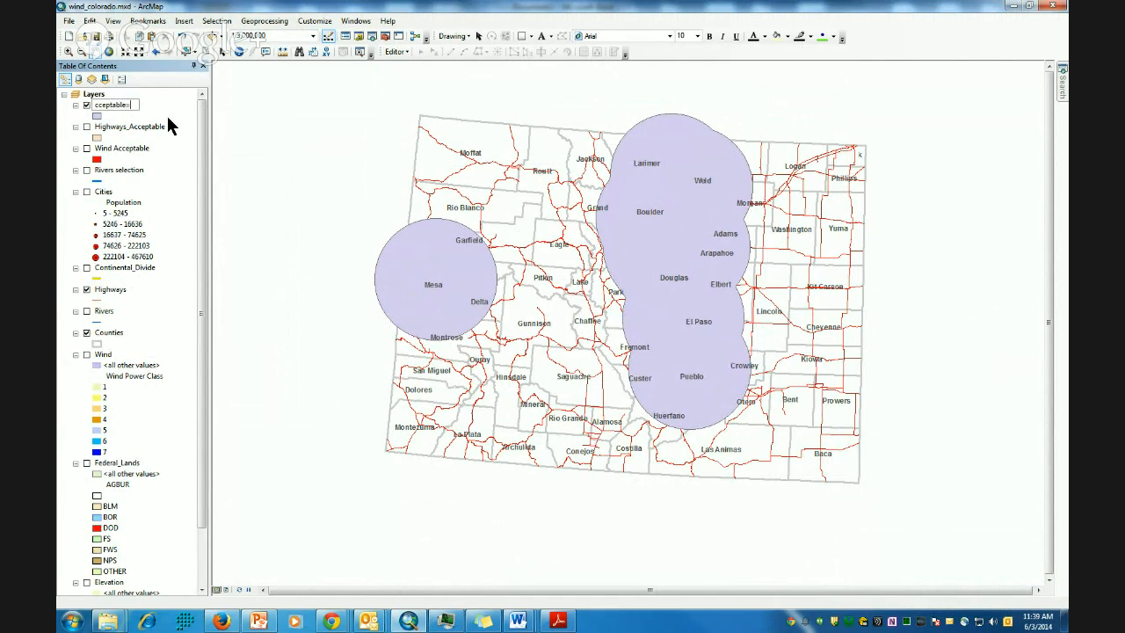
pyautogui.press('BackSpace')
pyautogui.press('BackSpace')
pyautogui.press('Return')
pyautogui.click(151, 128)
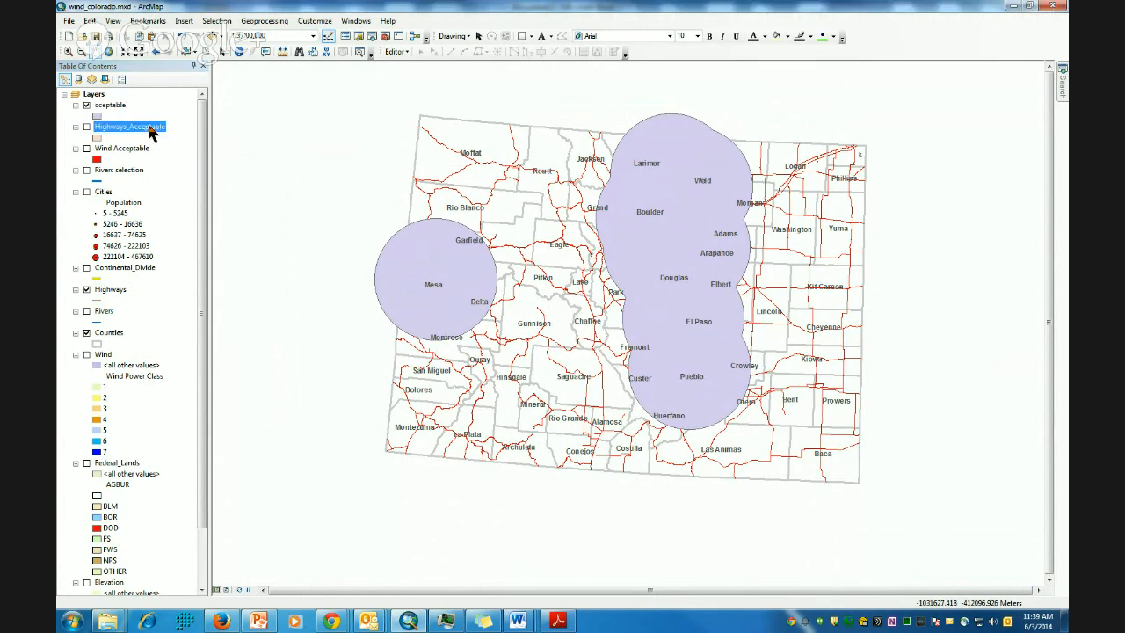
pyautogui.click(101, 109)
pyautogui.click(97, 106)
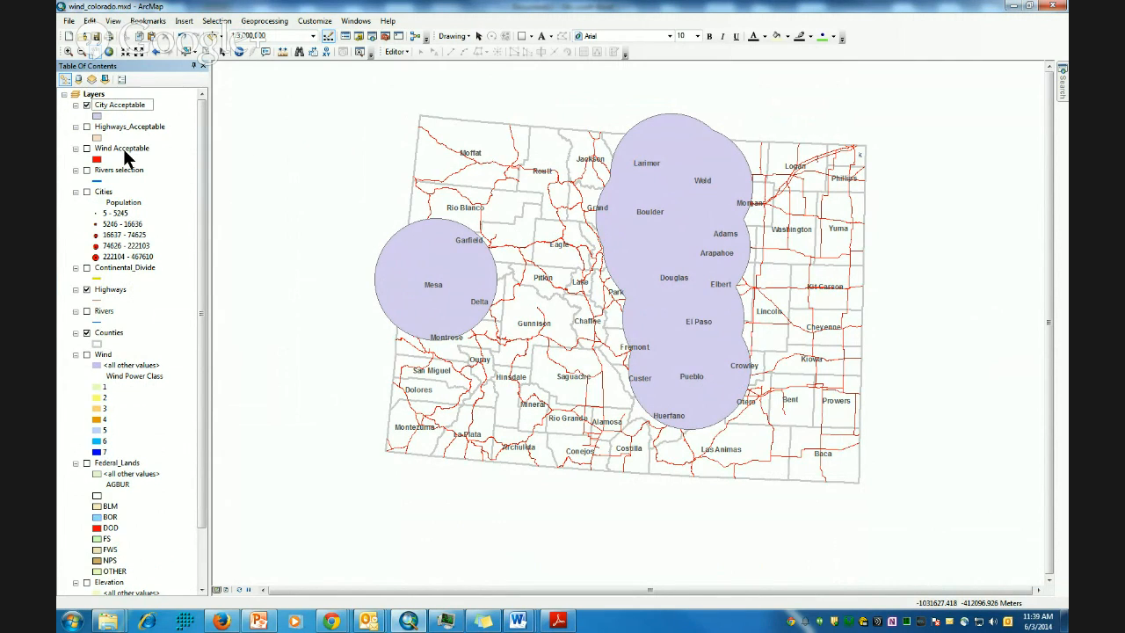
pyautogui.press('Return')
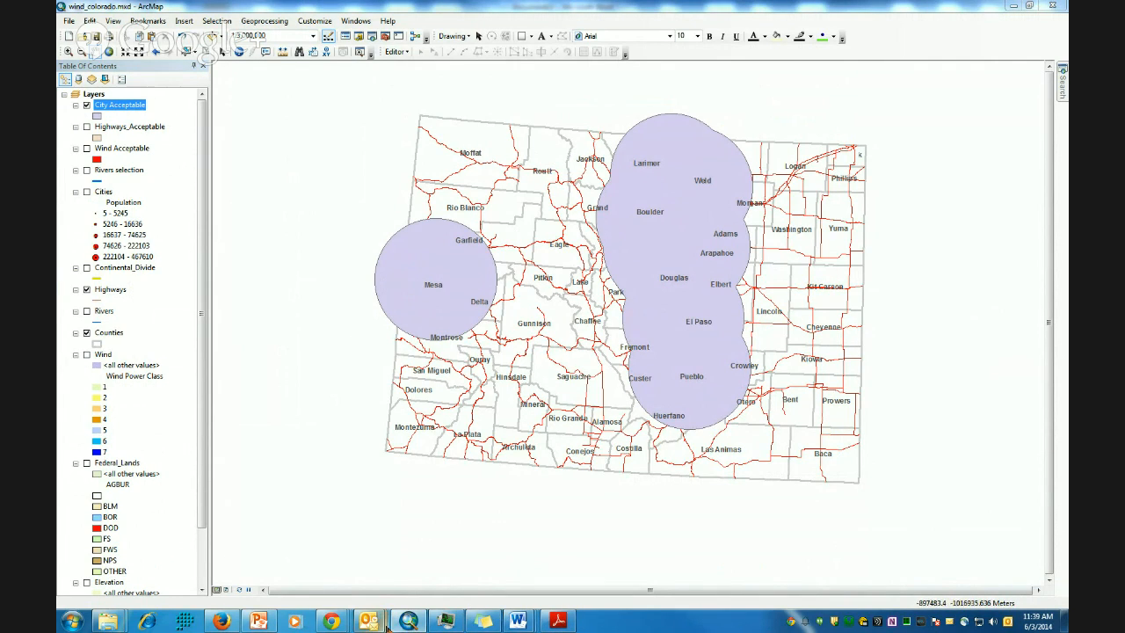
# Switch to Lab7.pdf and read on through question 8, the fourth criterion and the federal lands codes
pyautogui.click(558, 621)
pyautogui.scroll(-7, 486, 268)
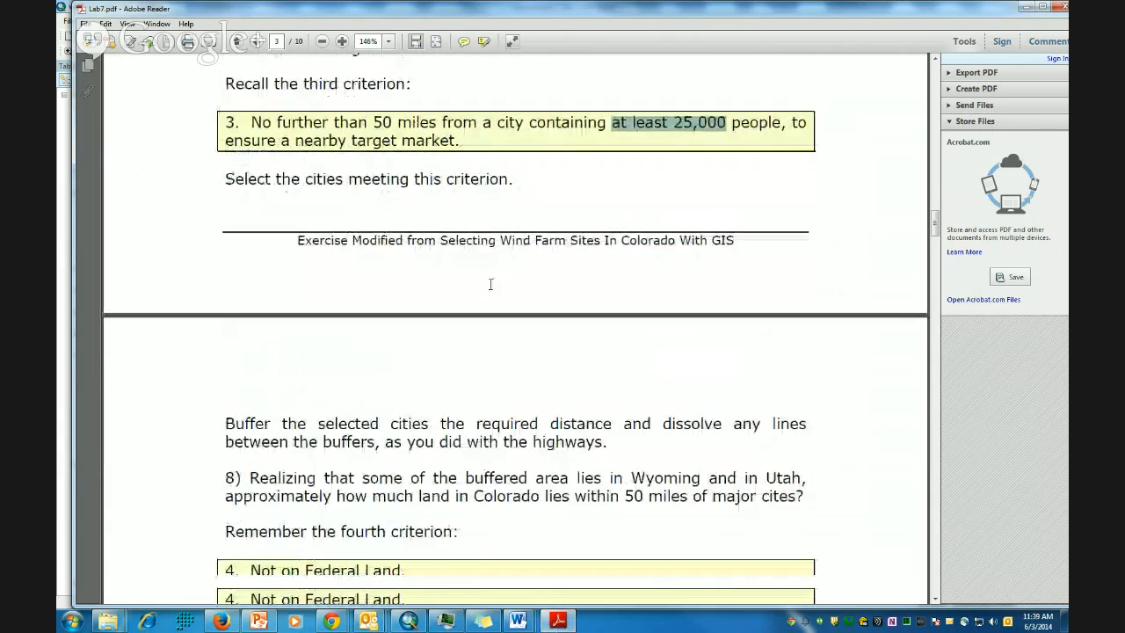
pyautogui.scroll(-2, 496, 289)
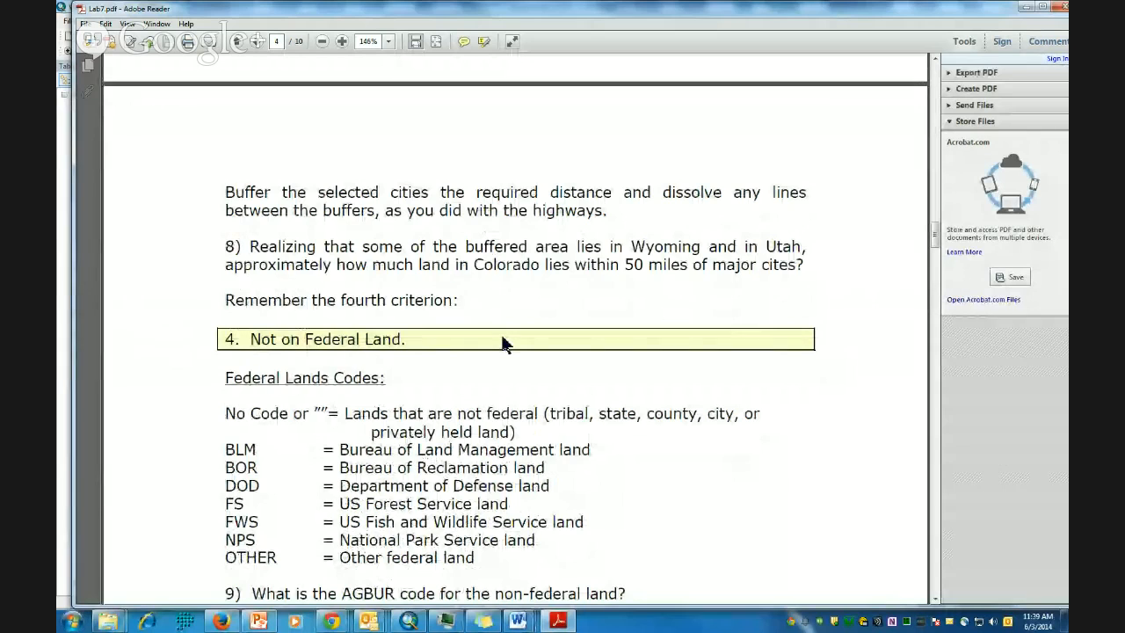
pyautogui.scroll(-2, 504, 341)
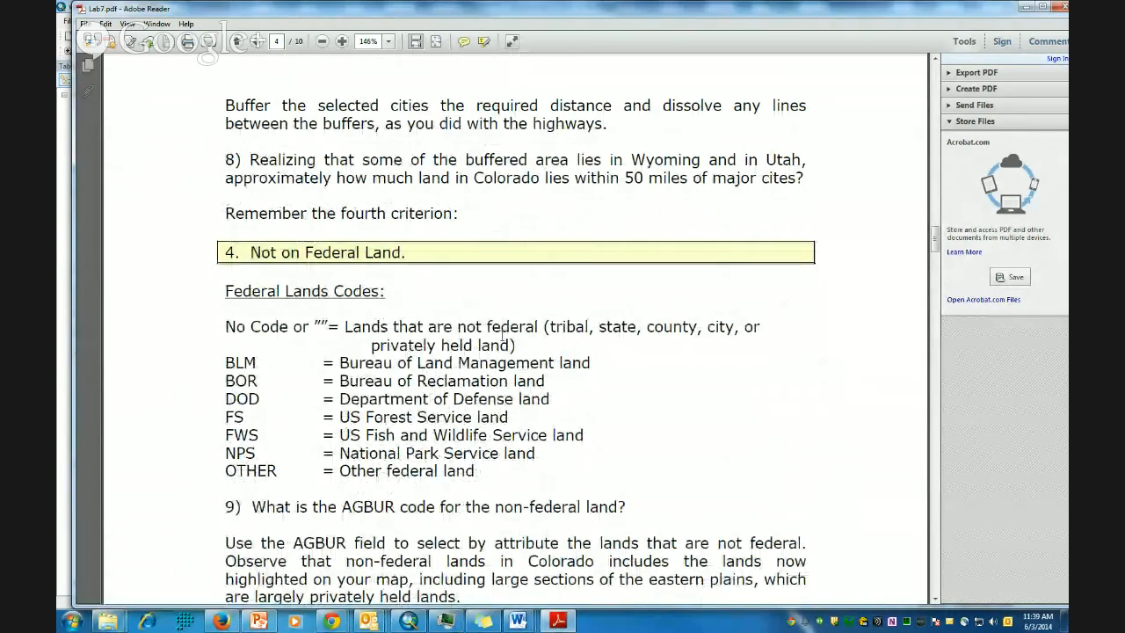
# Read the federal lands codes and question 9 on the AGBUR code for non-federal land
pyautogui.scroll(-2, 503, 337)
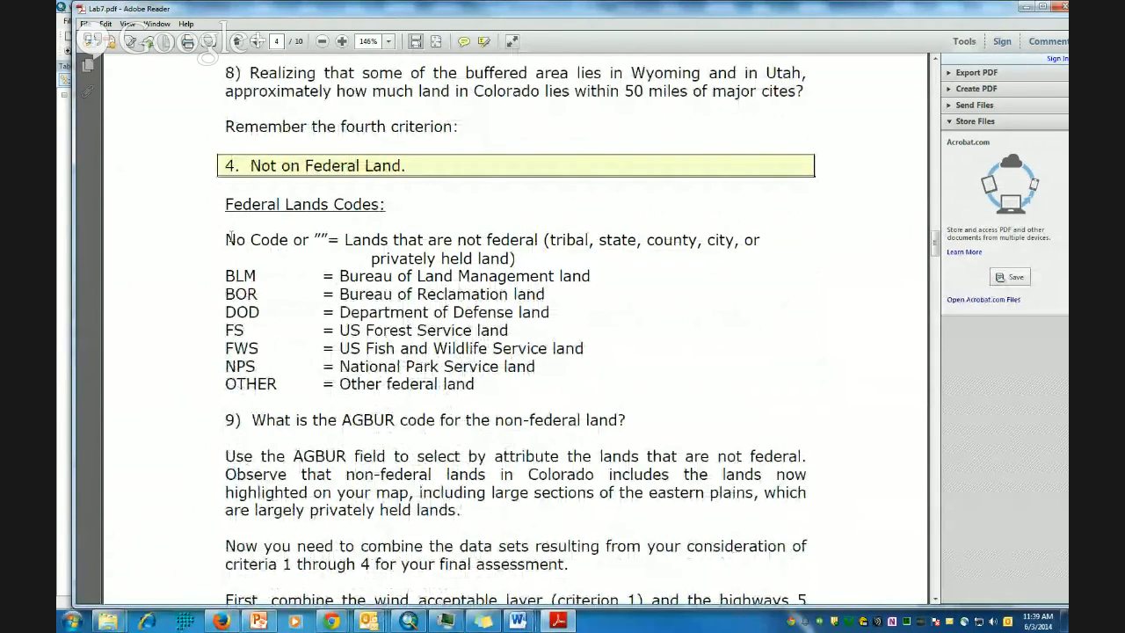
pyautogui.moveTo(222, 239); pyautogui.dragTo(491, 384)
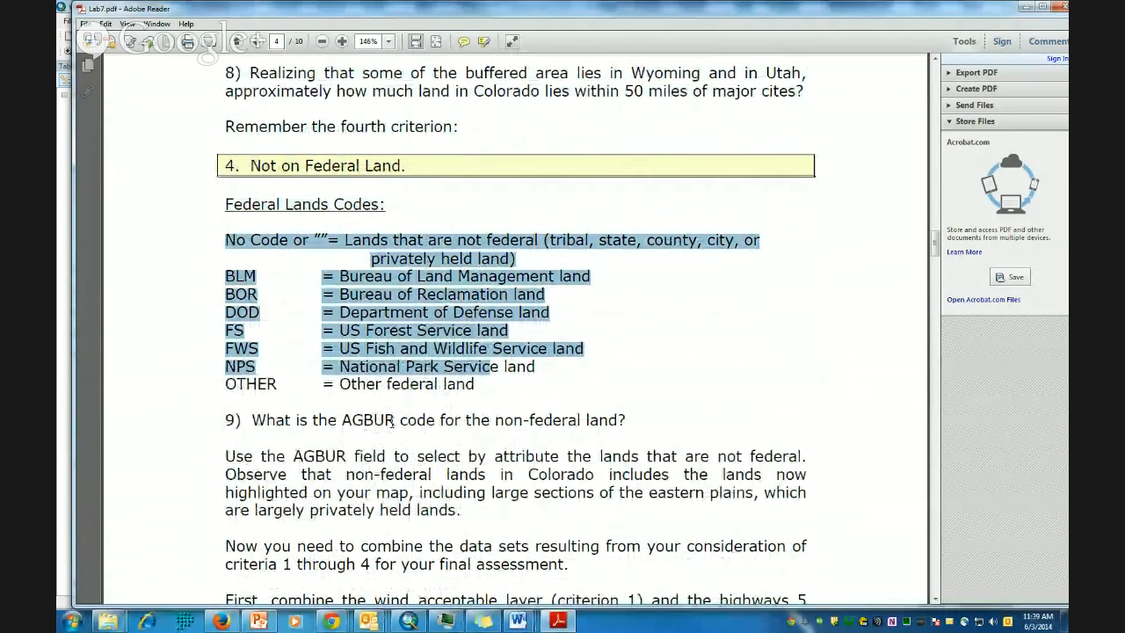
pyautogui.doubleClick(368, 421)
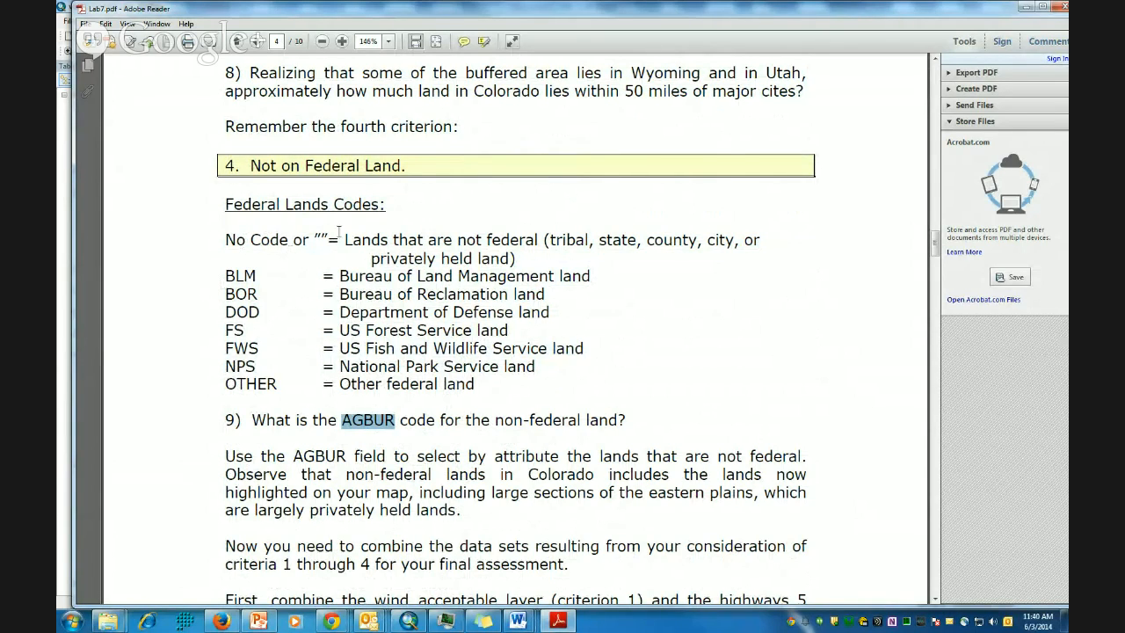
pyautogui.moveTo(328, 239)
pyautogui.mouseDown()
pyautogui.moveTo(295, 238)
pyautogui.moveTo(313, 236)
pyautogui.mouseUp()
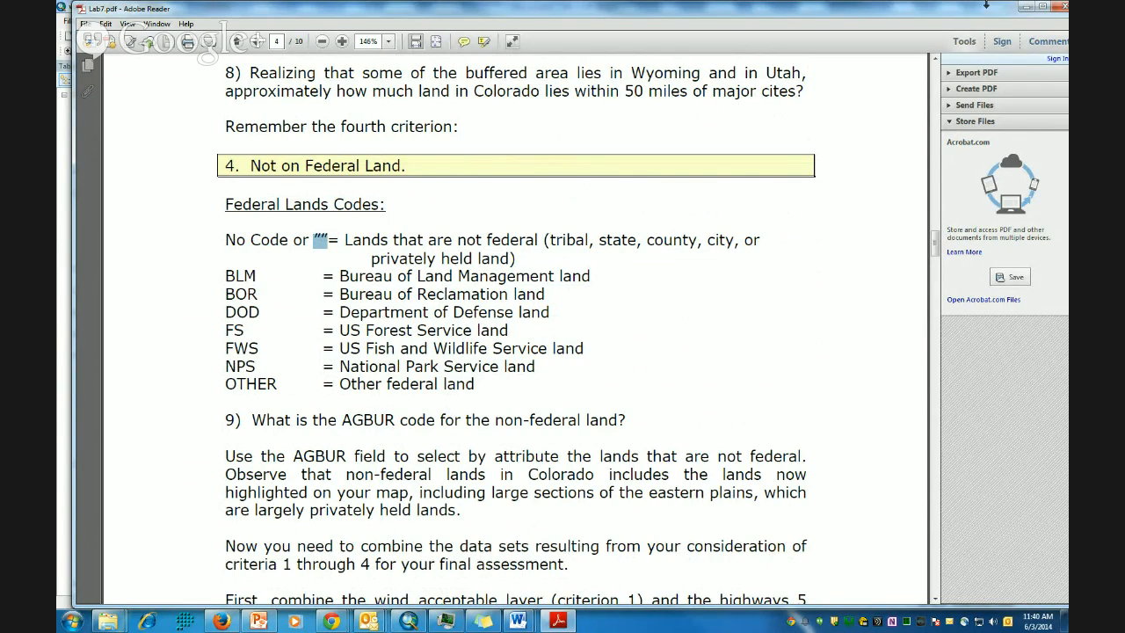
# Switch back to ArcMap and turn on the Federal_Lands layer so it draws on the map
pyautogui.click(1025, 9)
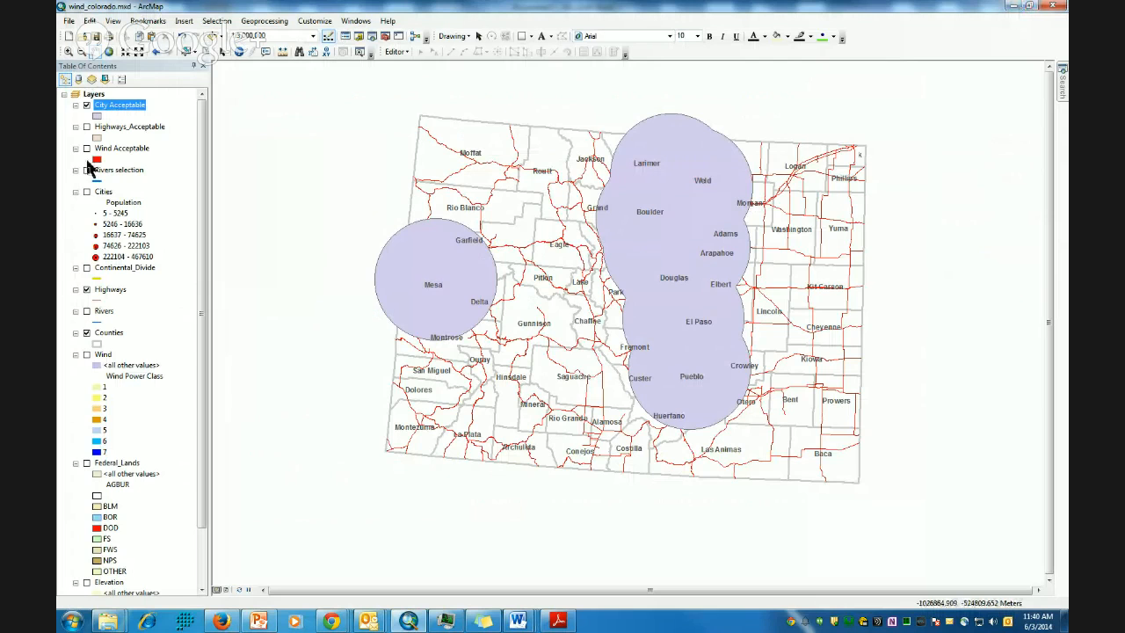
pyautogui.scroll(-2, 114, 422)
pyautogui.click(87, 398)
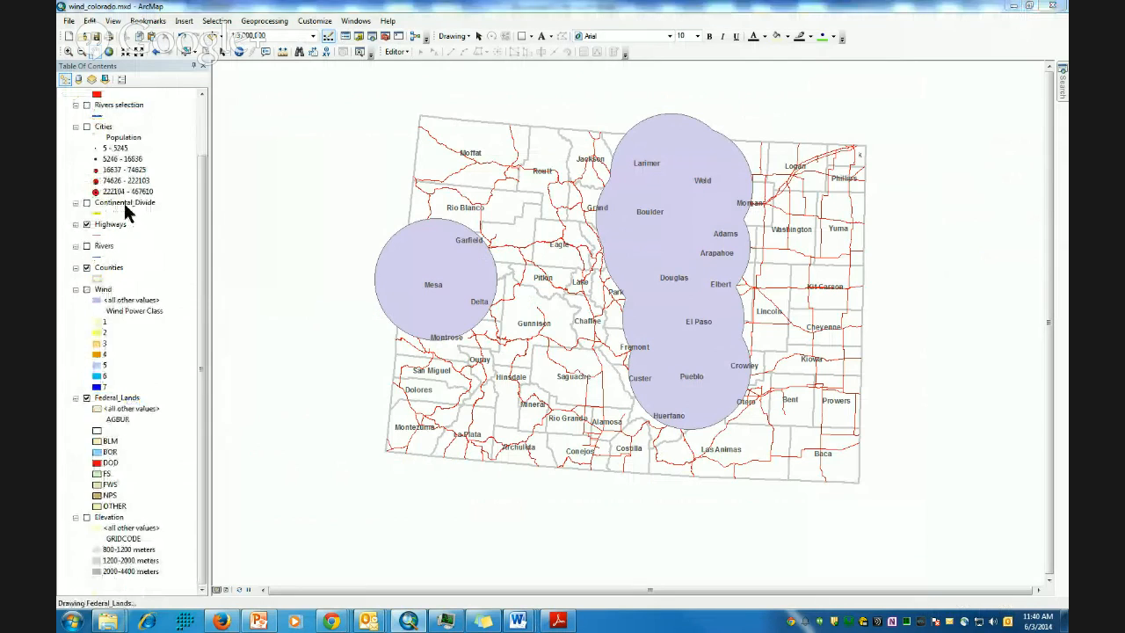
pyautogui.scroll(1, 115, 176)
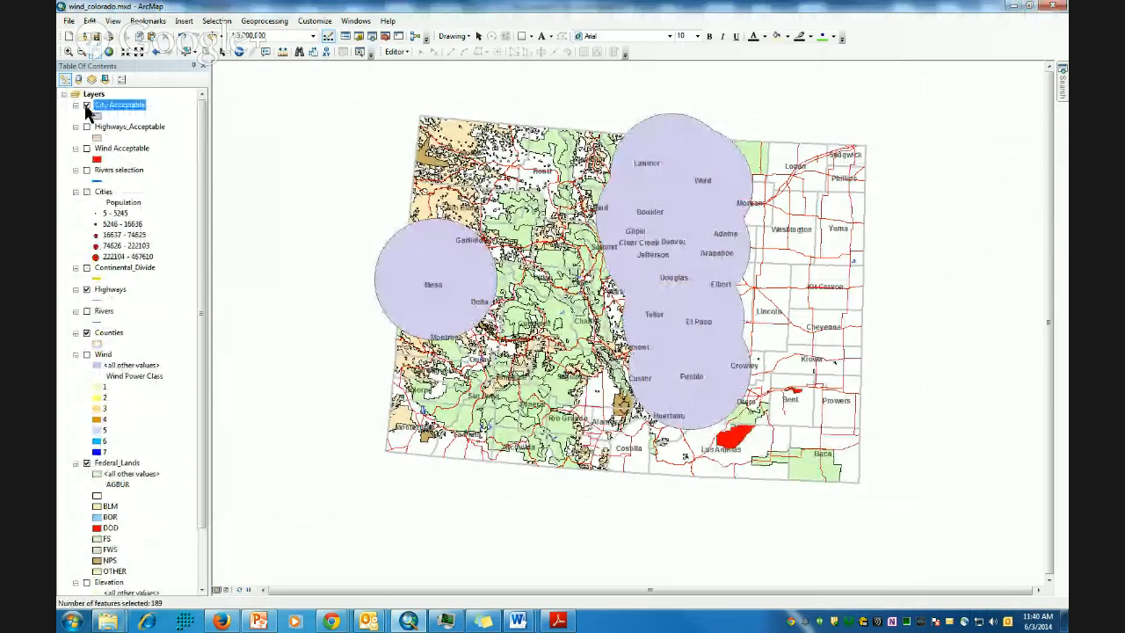
# Hide the City Acceptable layer and give the blank-code class of the Federal_Lands layer a bright green fill
pyautogui.click(87, 104)
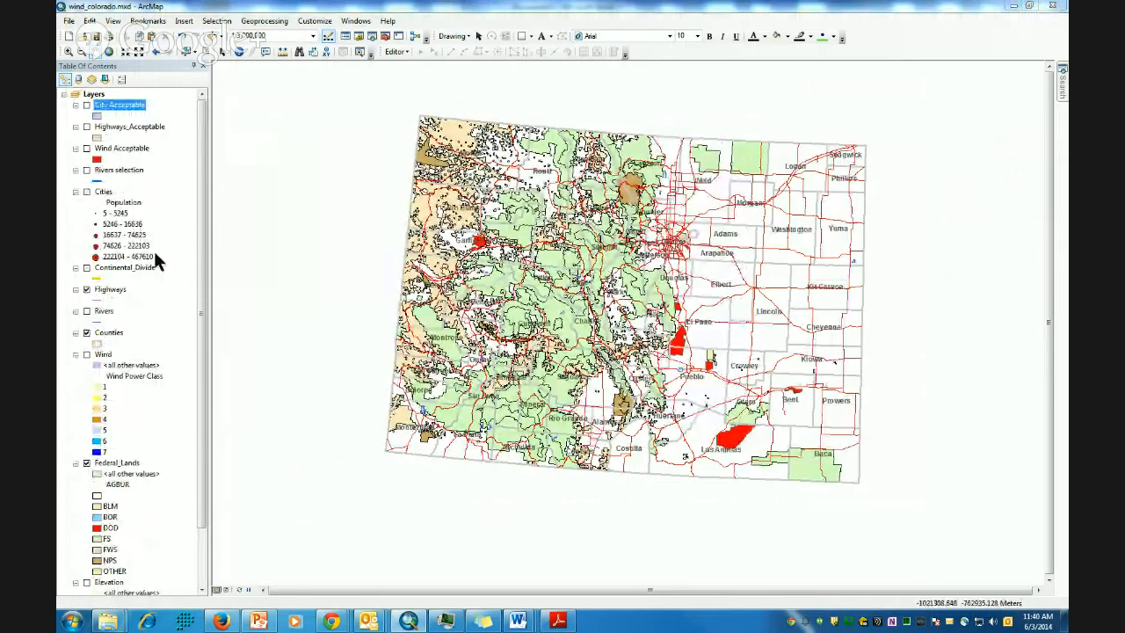
pyautogui.scroll(-1, 200, 268)
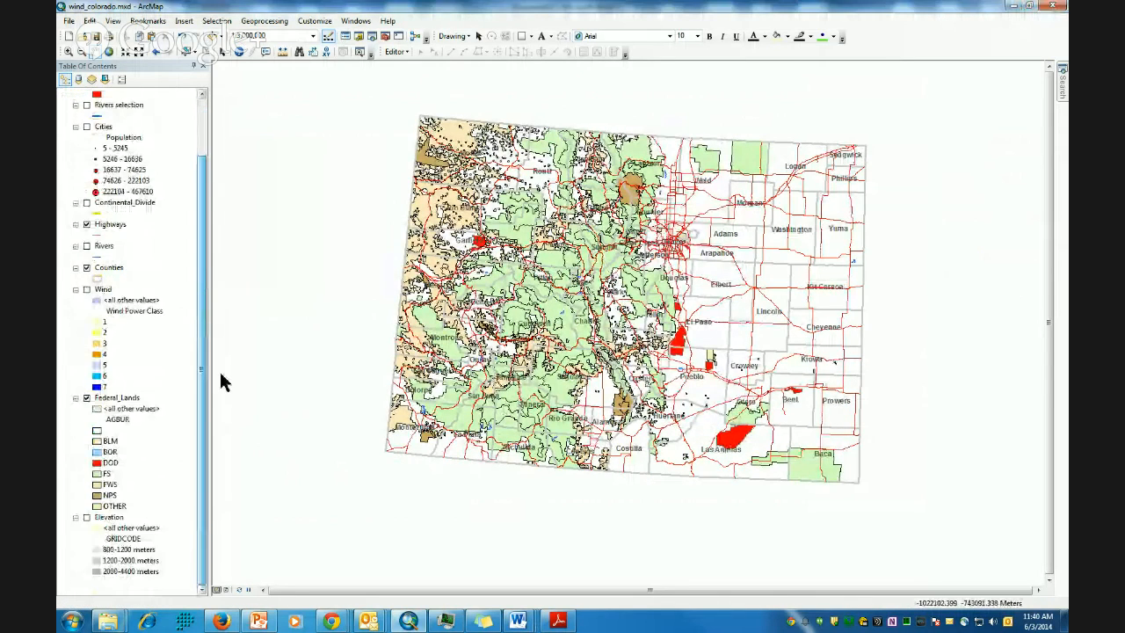
pyautogui.click(97, 431)
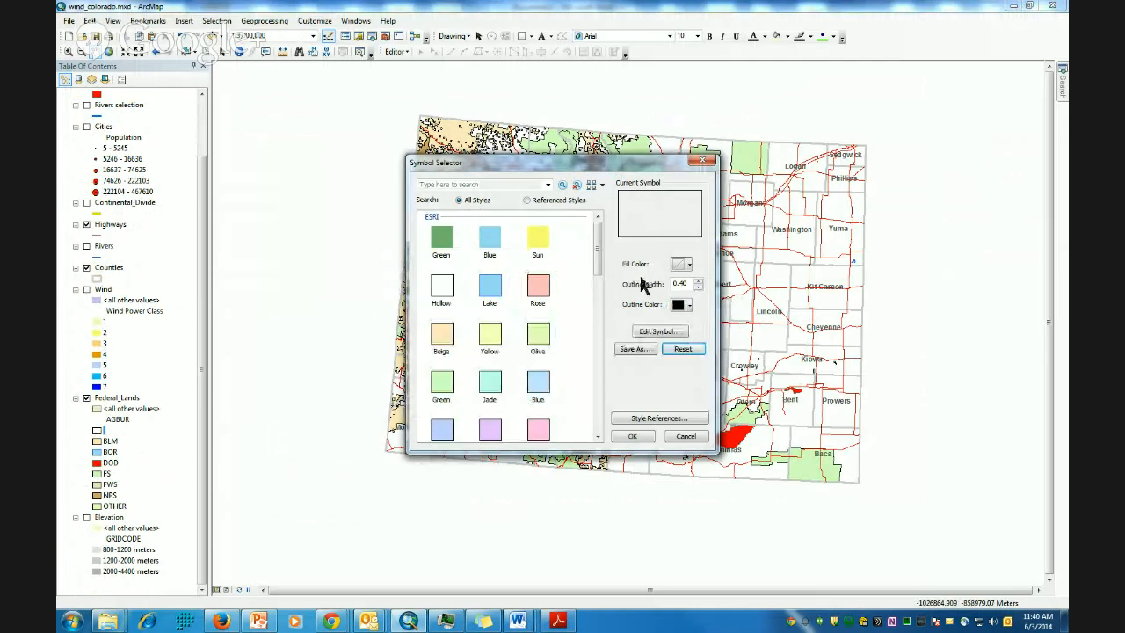
pyautogui.click(689, 265)
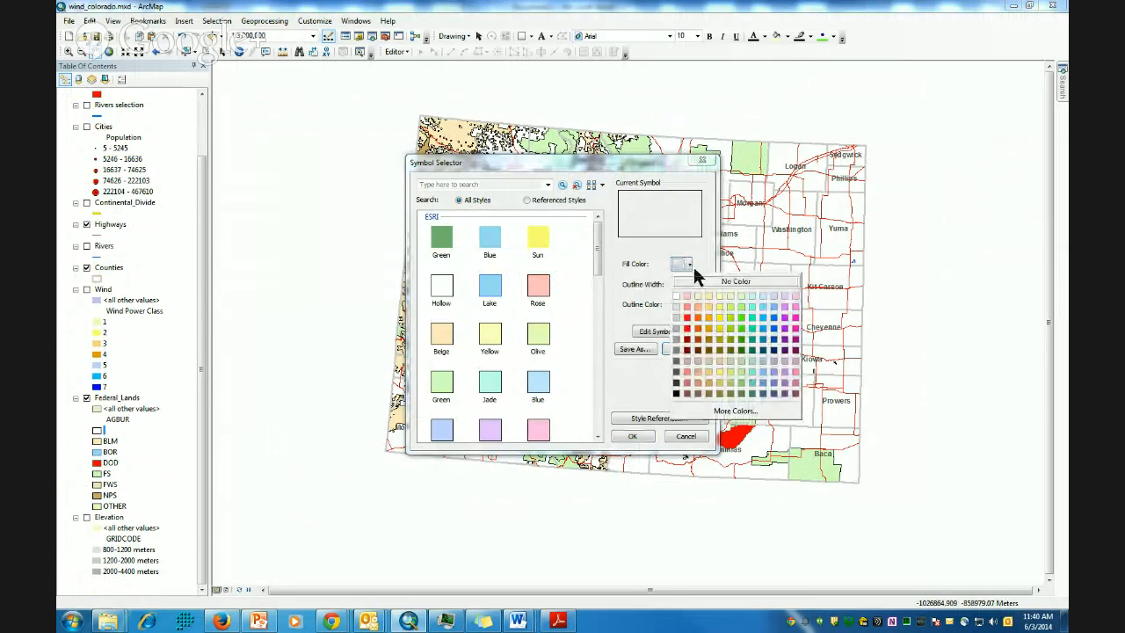
pyautogui.click(742, 325)
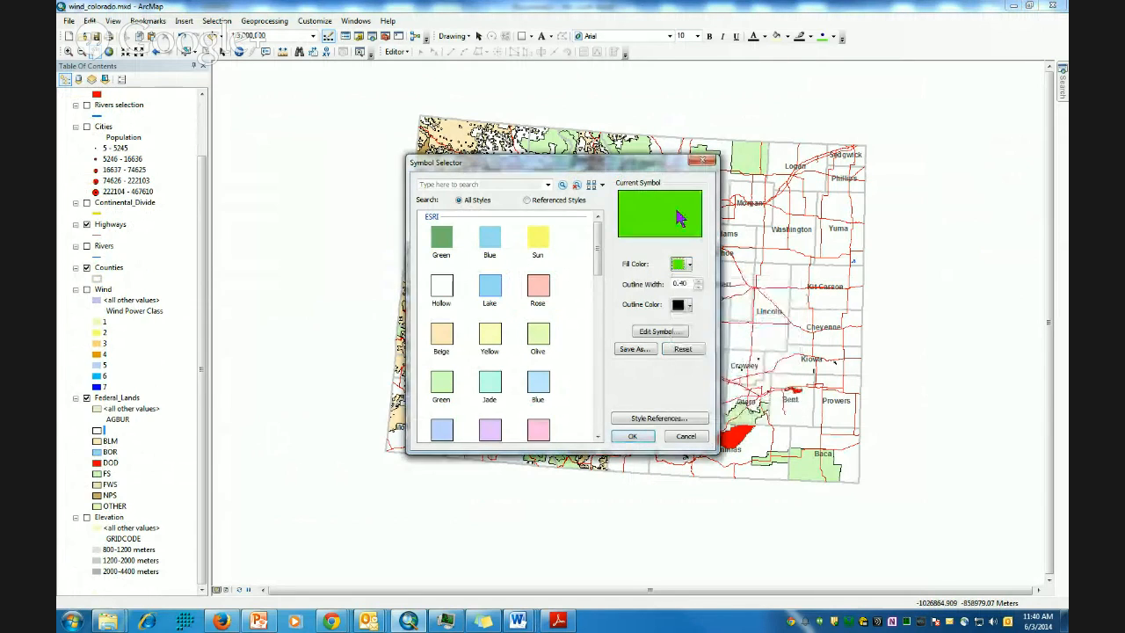
pyautogui.click(633, 437)
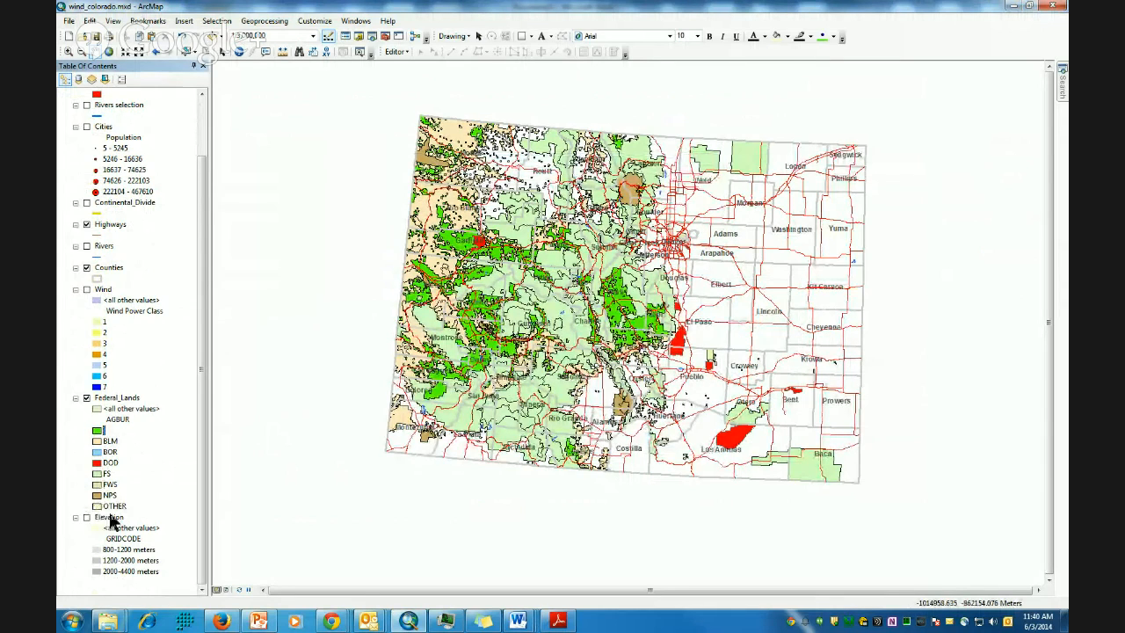
# Apply the Rose symbol to the OTHER class and the Lake symbol to the FS class of Federal_Lands
pyautogui.click(97, 506)
pyautogui.click(538, 283)
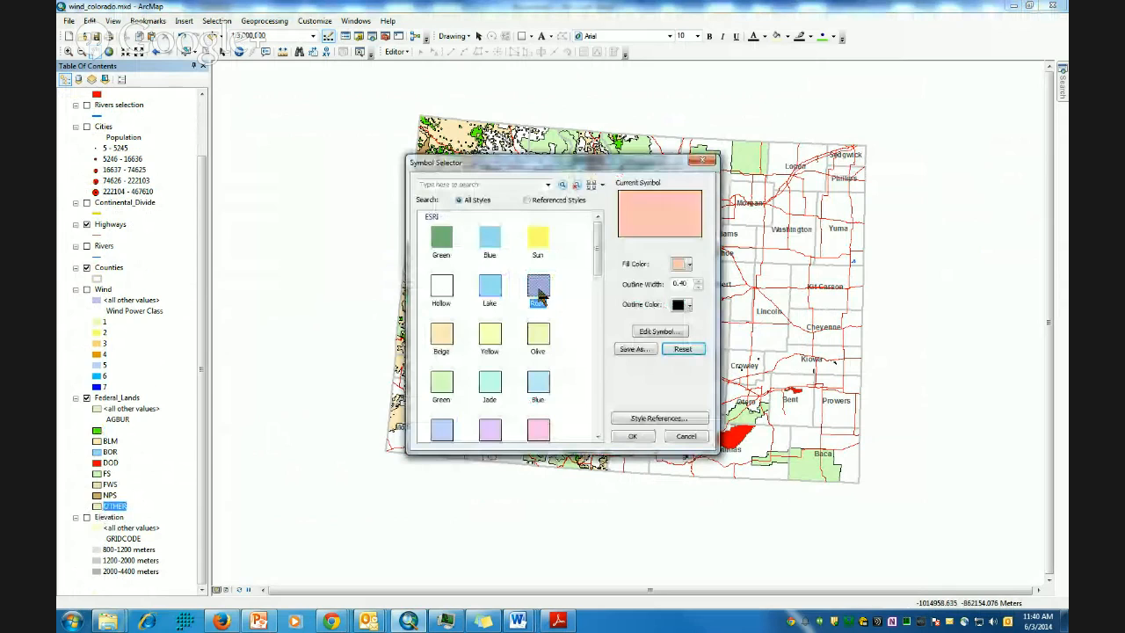
pyautogui.click(632, 436)
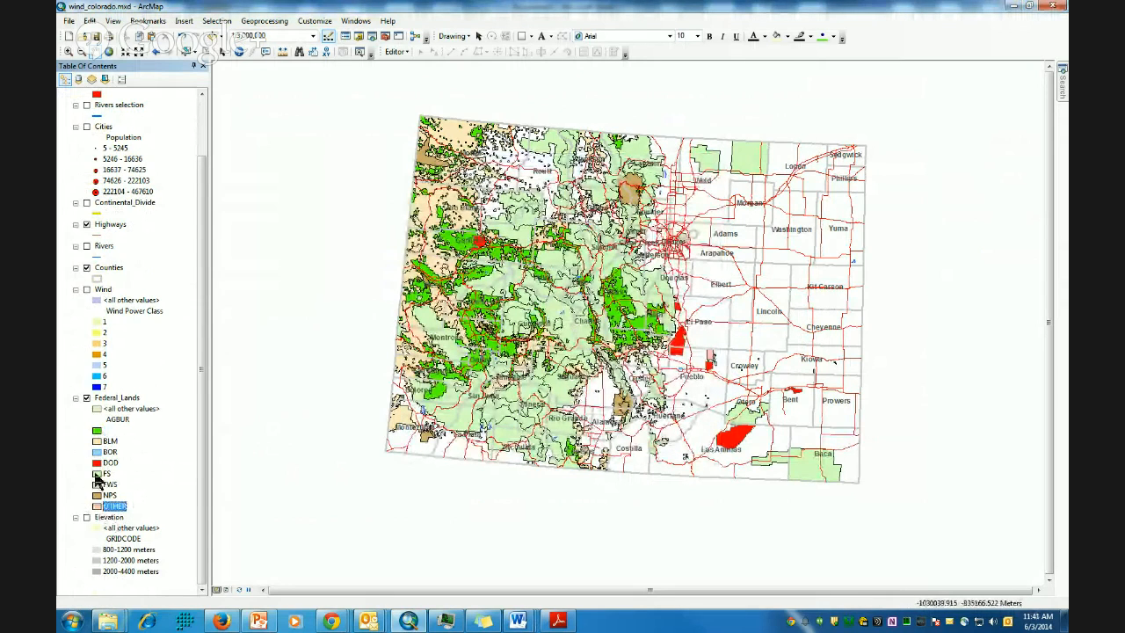
pyautogui.click(97, 474)
pyautogui.click(490, 288)
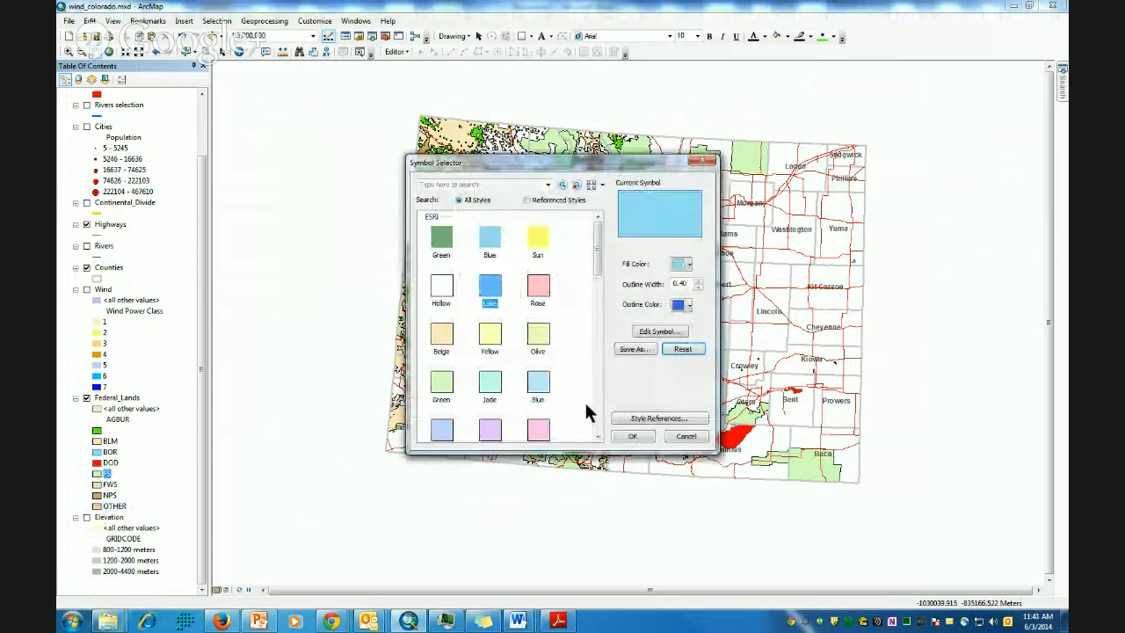
pyautogui.click(632, 436)
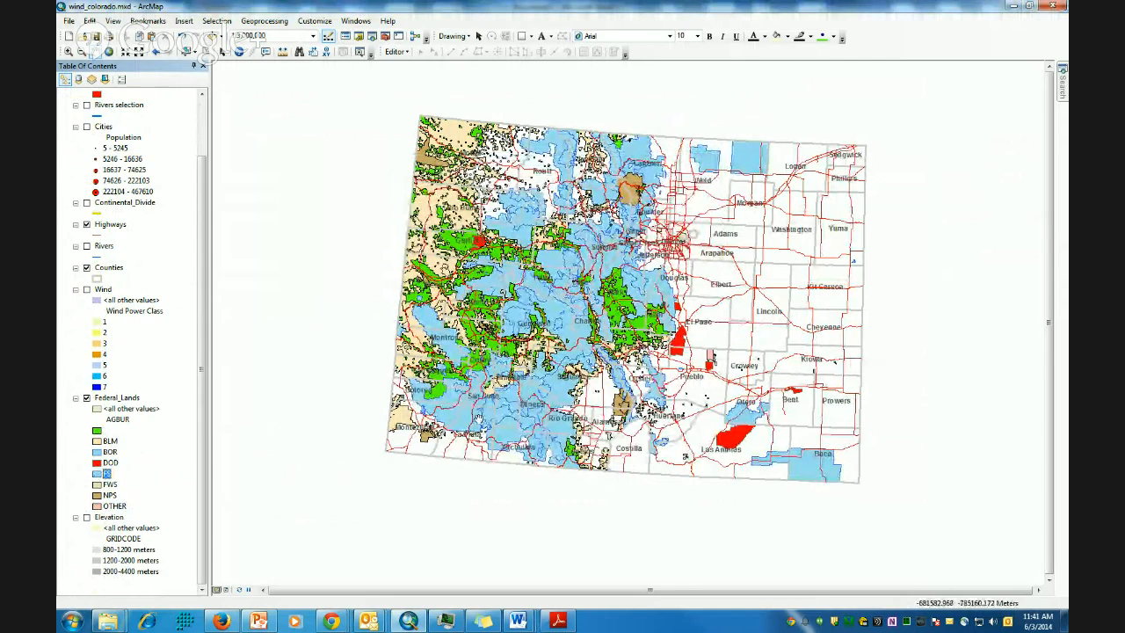
pyautogui.moveTo(364, 246); pyautogui.dragTo(359, 272)
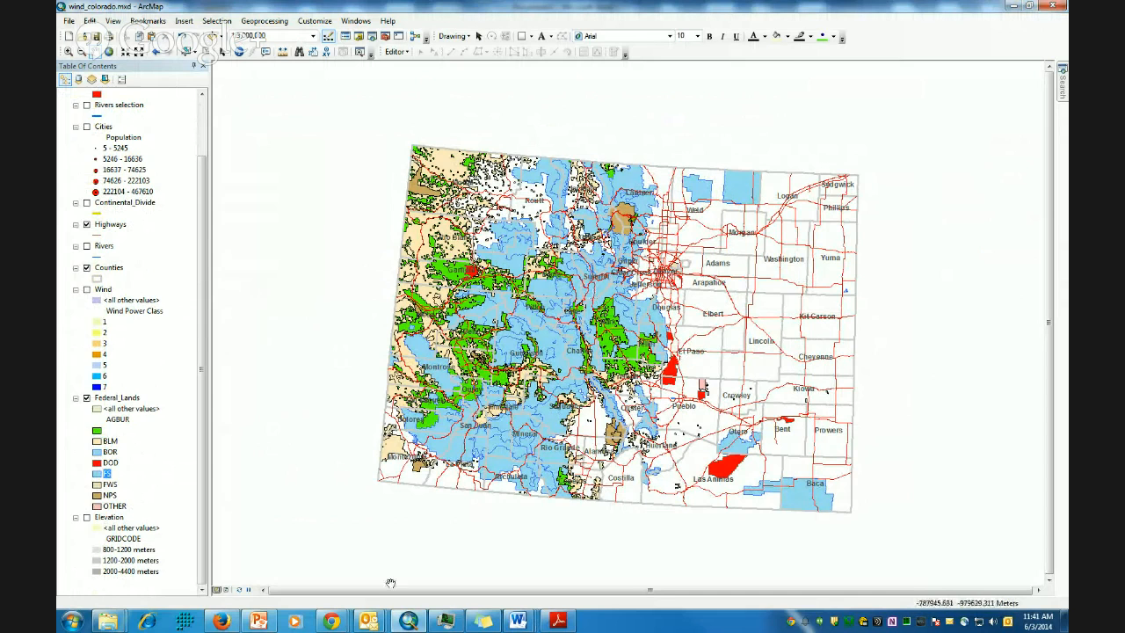
# Switch to Lab7.pdf in Adobe Reader and skim the instructions from the fourth criterion to the Intersect example
pyautogui.click(558, 622)
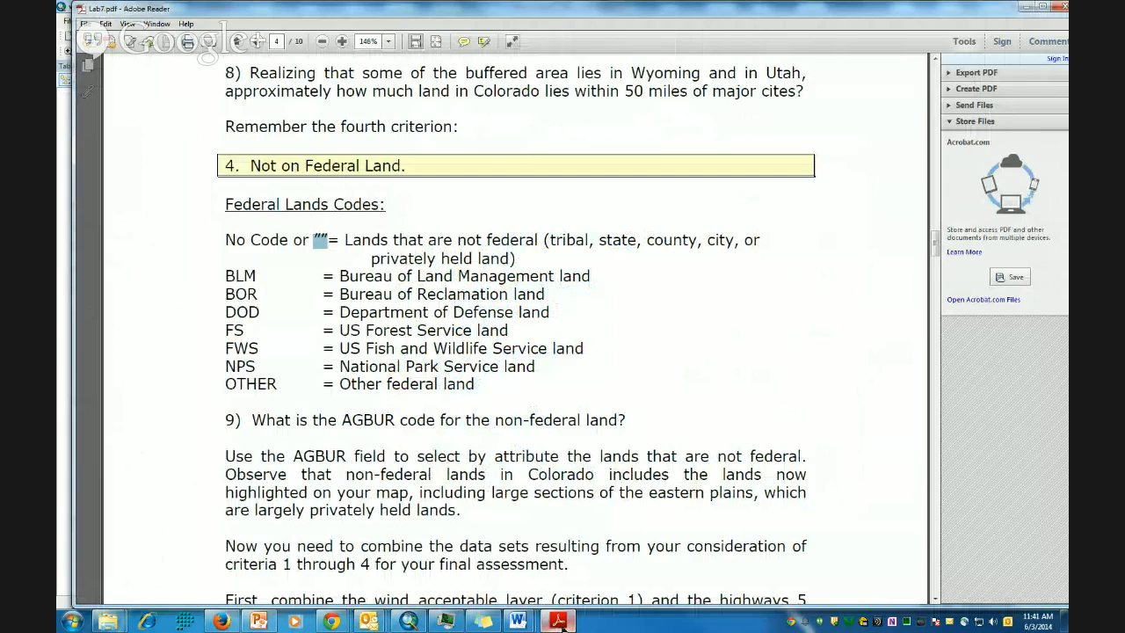
pyautogui.scroll(-2, 550, 442)
pyautogui.scroll(-1, 553, 448)
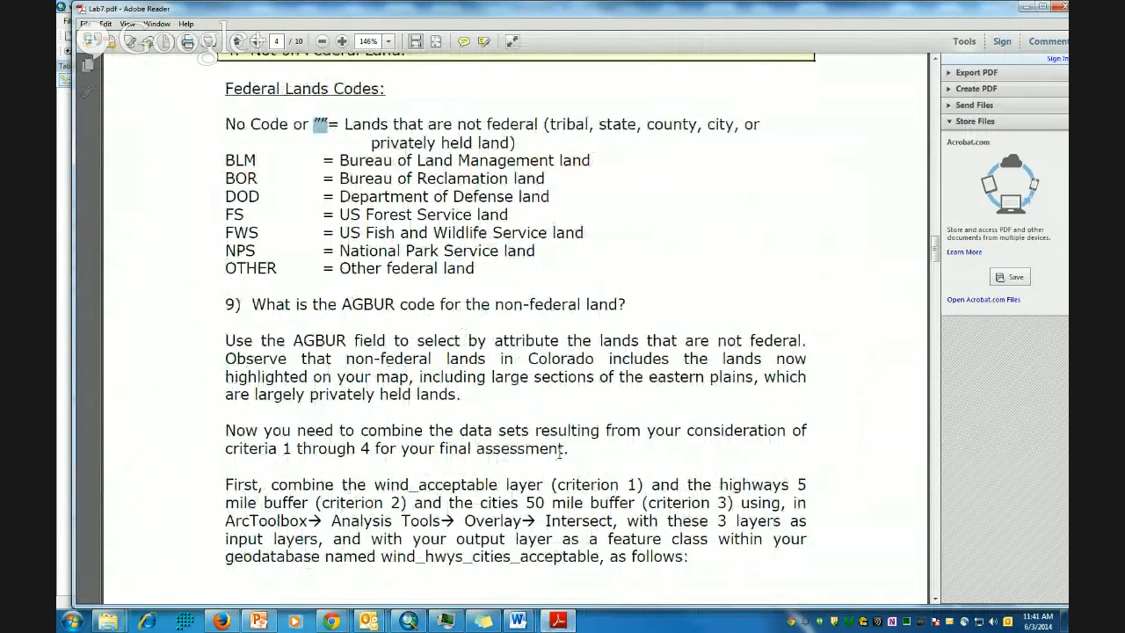
pyautogui.scroll(-2, 559, 453)
pyautogui.scroll(3, 556, 531)
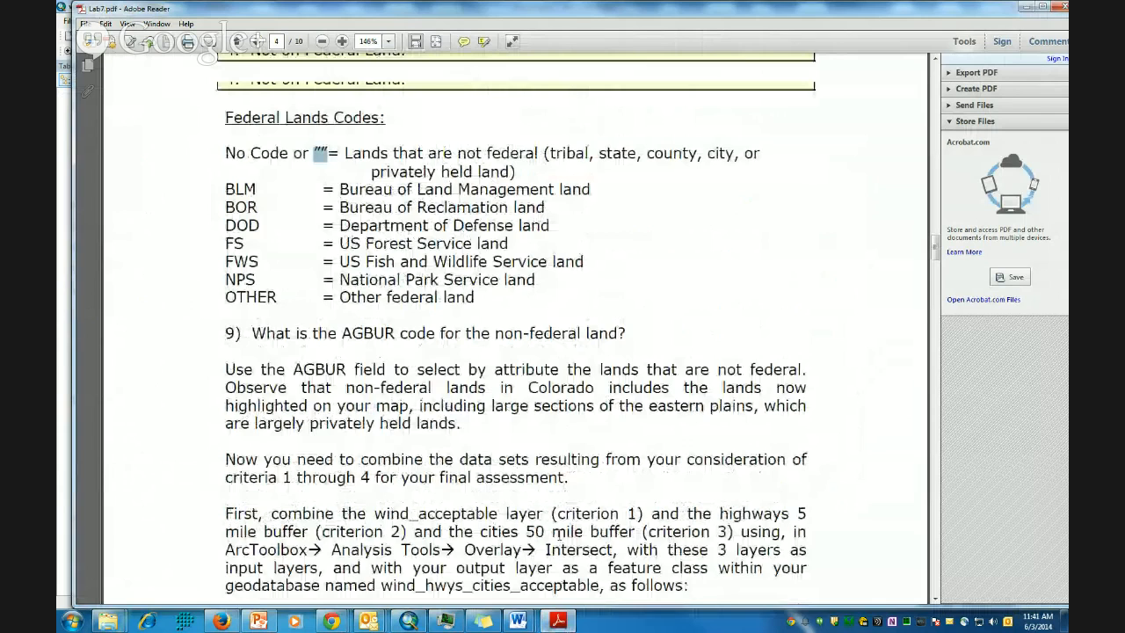
pyautogui.scroll(-6, 459, 380)
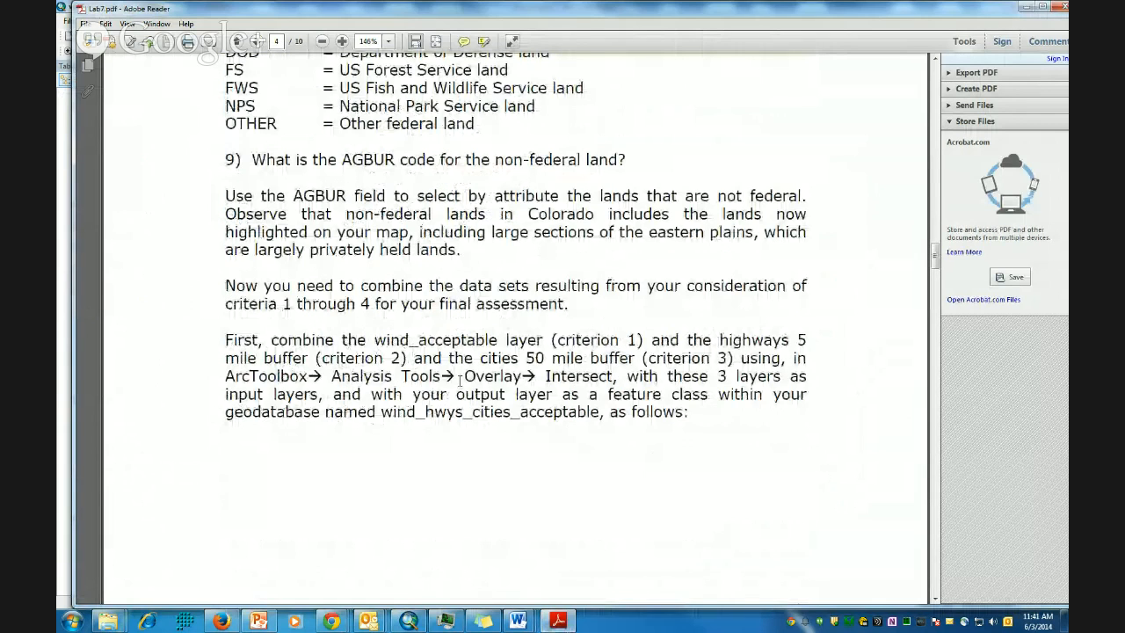
pyautogui.scroll(-15, 459, 380)
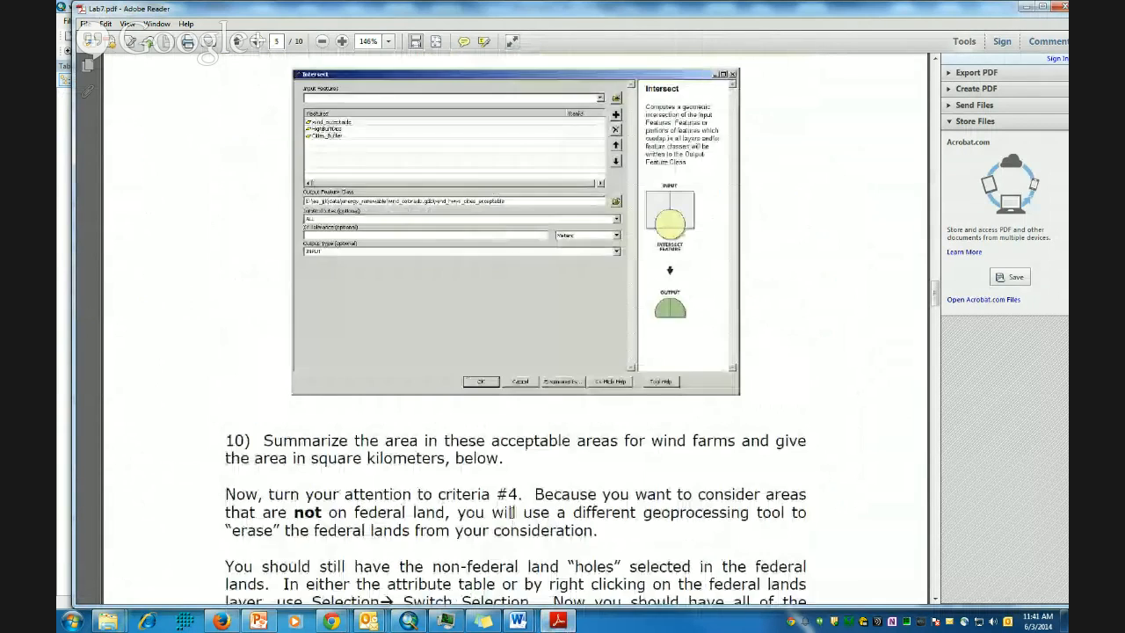
pyautogui.scroll(10, 526, 561)
pyautogui.scroll(10, 527, 572)
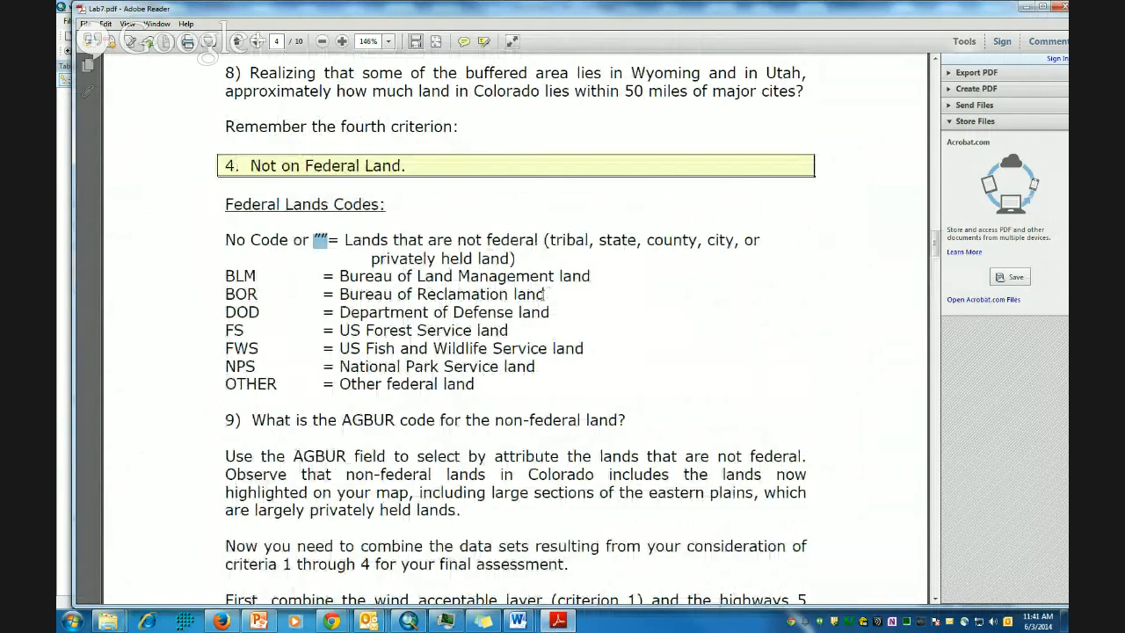
# Highlight the list of federal lands codes and read on through the Intersect instructions and question 10
pyautogui.moveTo(489, 386); pyautogui.dragTo(222, 239)
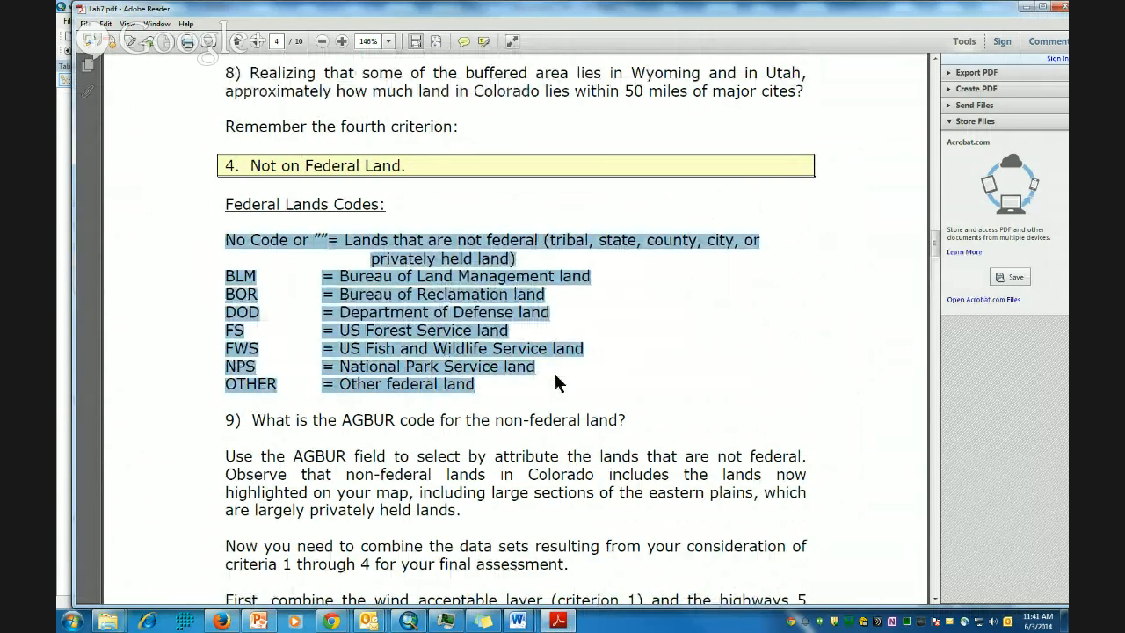
pyautogui.scroll(-2, 558, 381)
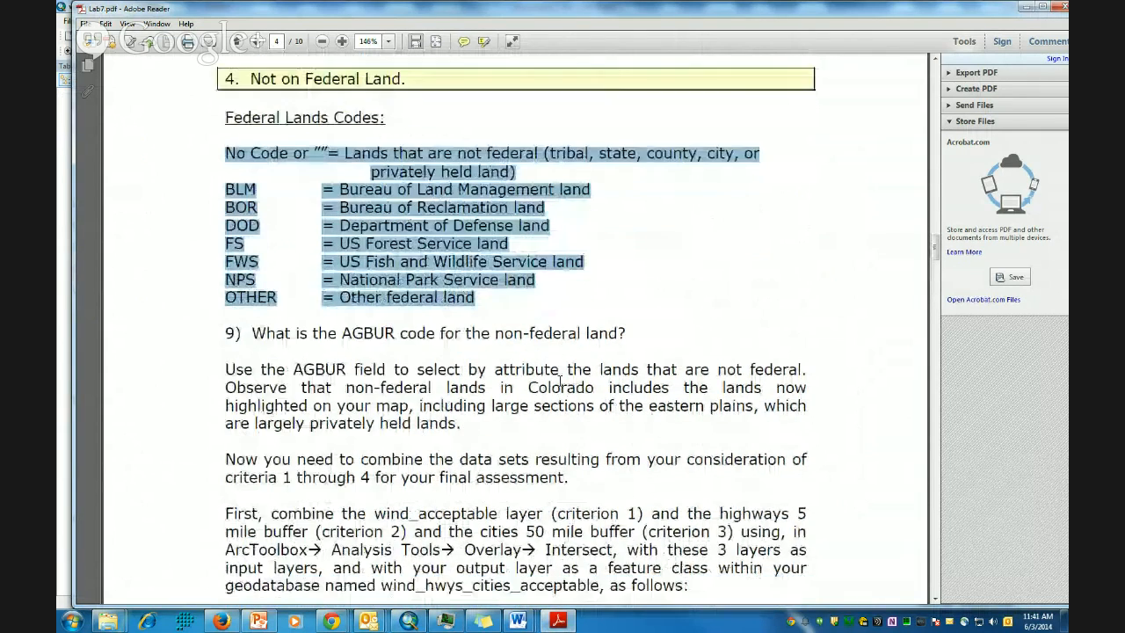
pyautogui.scroll(-3, 560, 380)
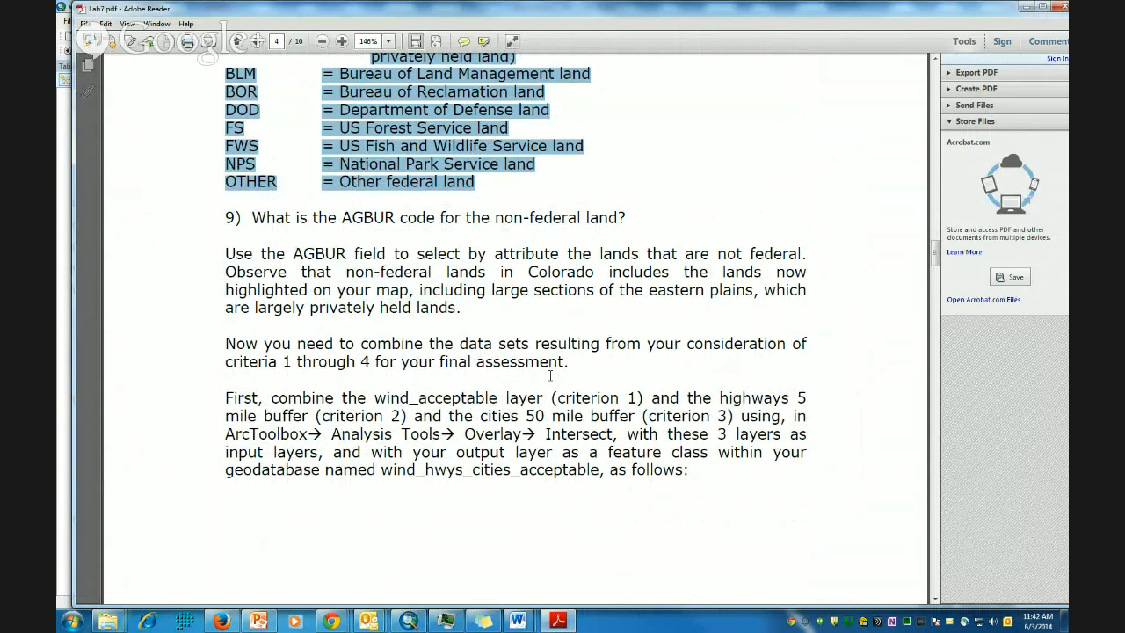
pyautogui.scroll(-8, 550, 375)
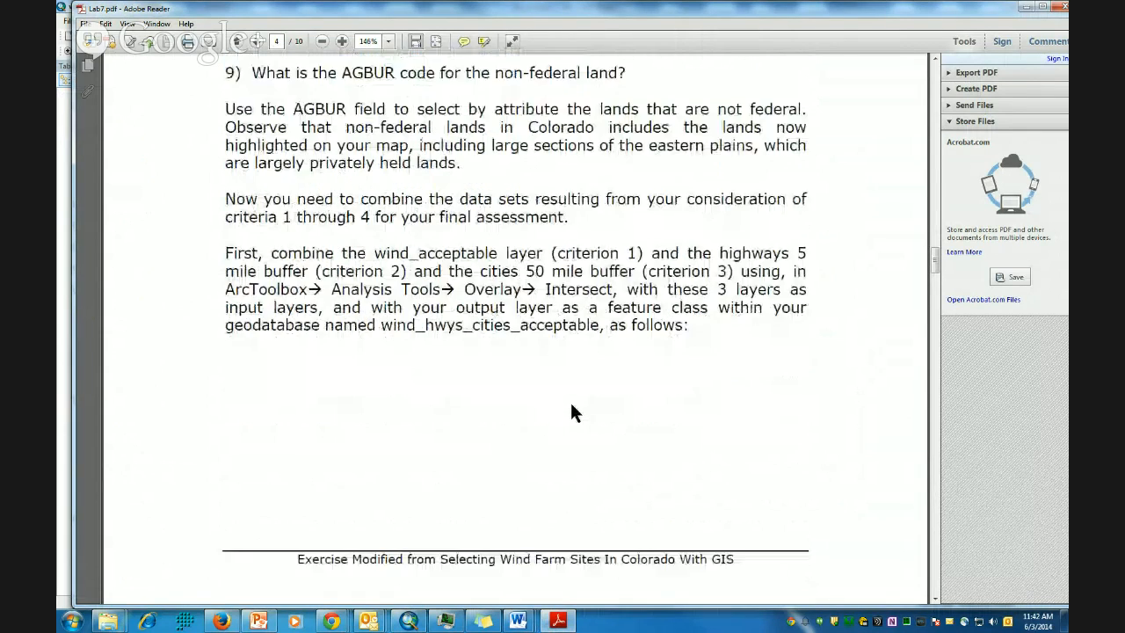
pyautogui.scroll(-5, 576, 410)
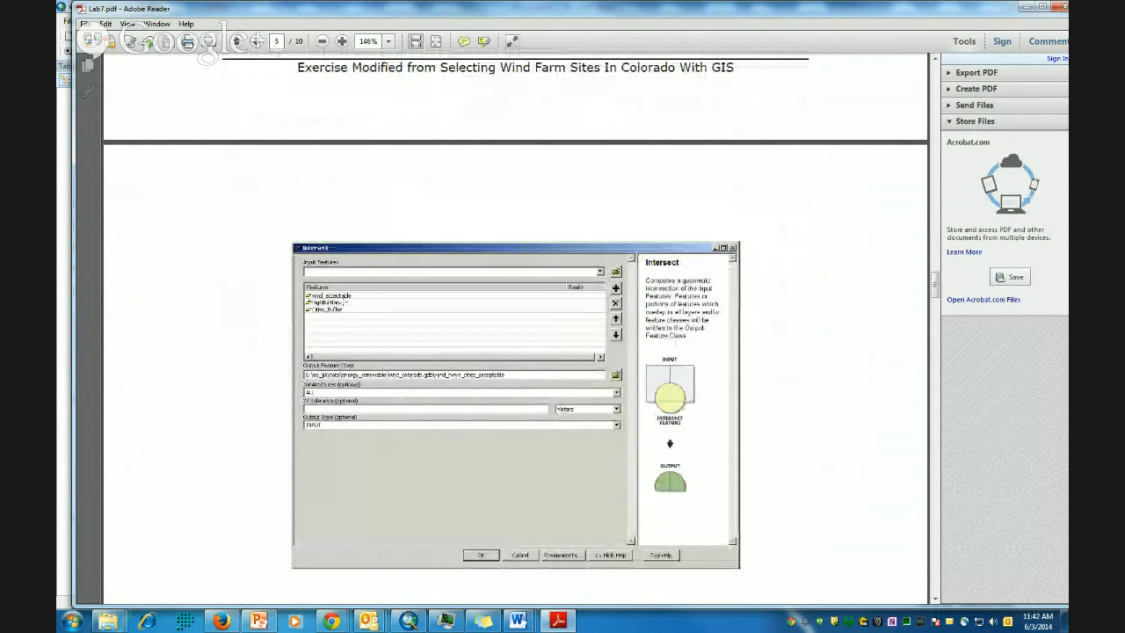
pyautogui.scroll(-2, 295, 303)
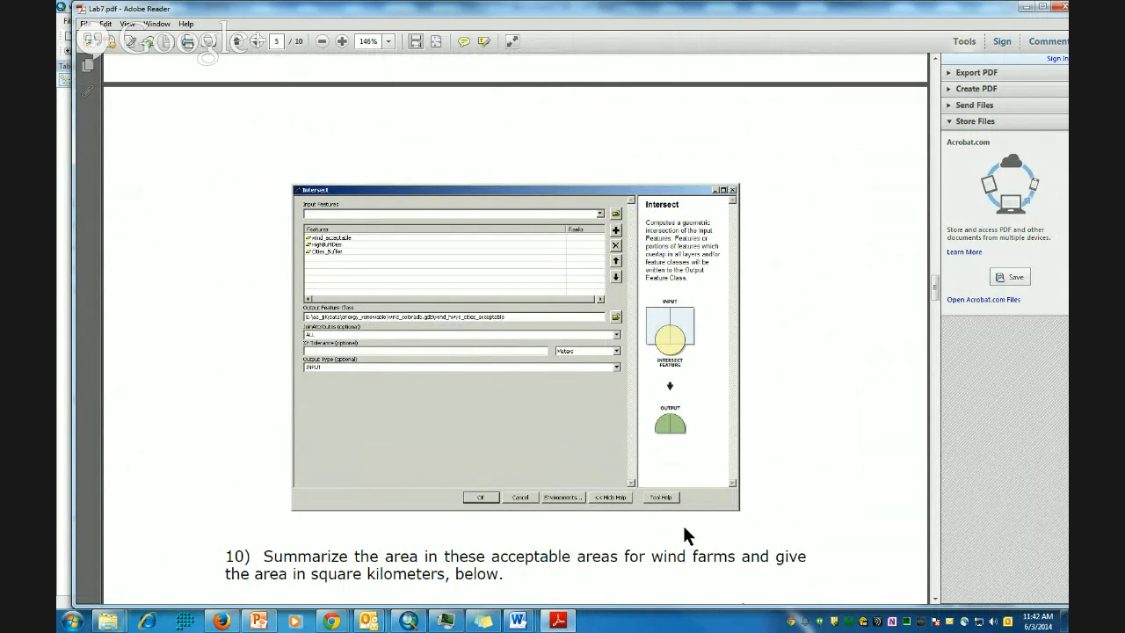
pyautogui.scroll(-4, 692, 530)
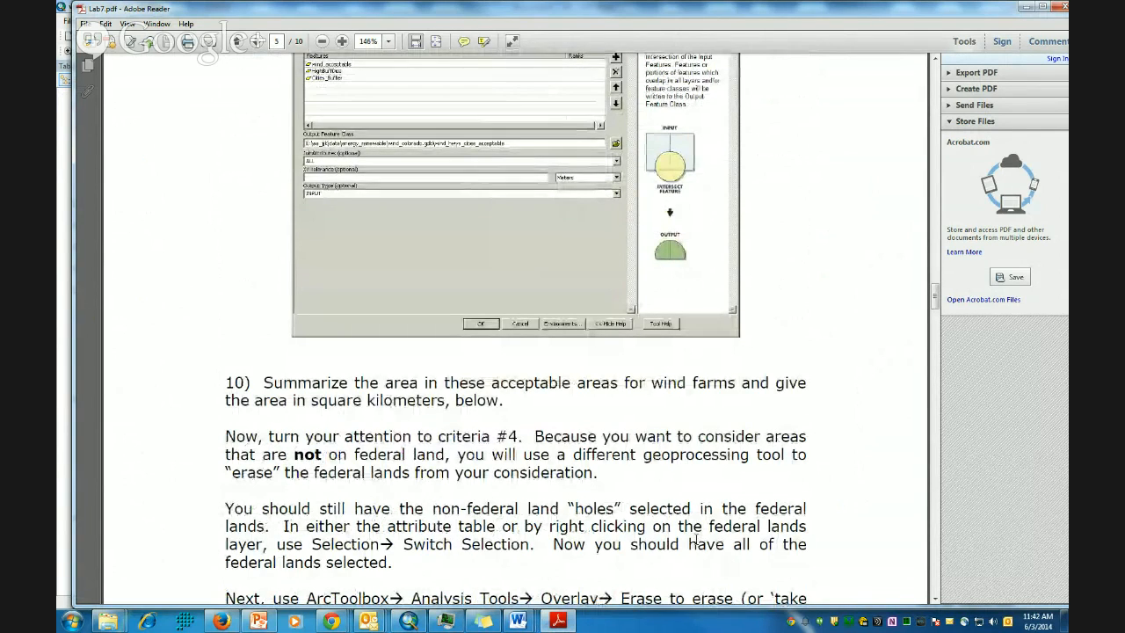
pyautogui.scroll(3, 699, 537)
pyautogui.scroll(2, 696, 538)
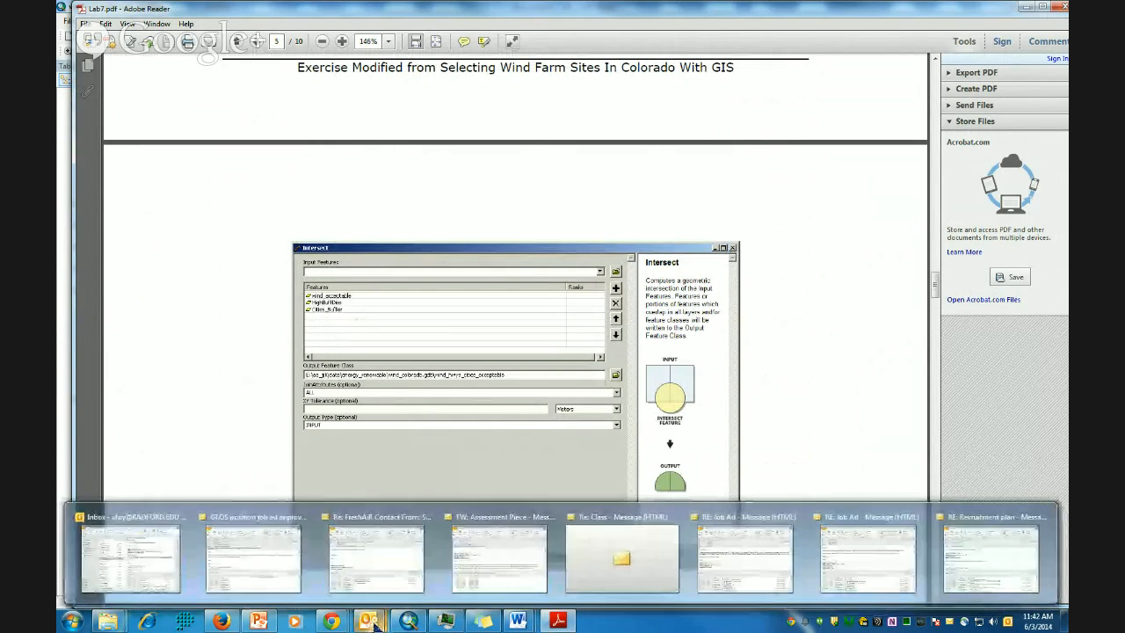
# Switch to ArcMap, start the Intersect tool and examine the input and output illustration in its help
pyautogui.click(408, 622)
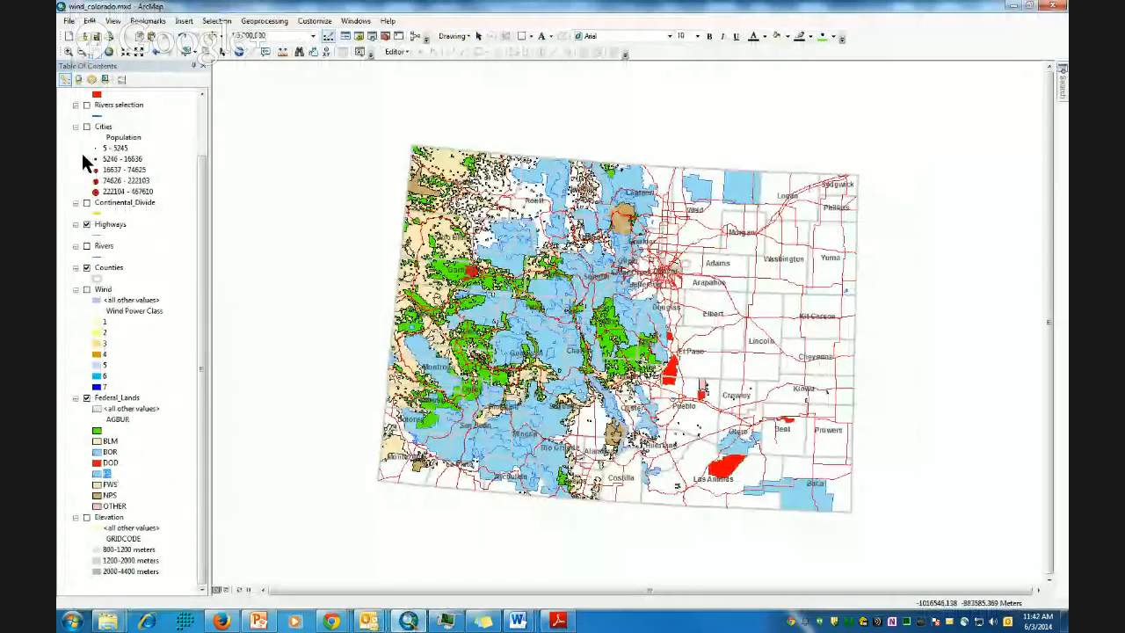
pyautogui.click(255, 21)
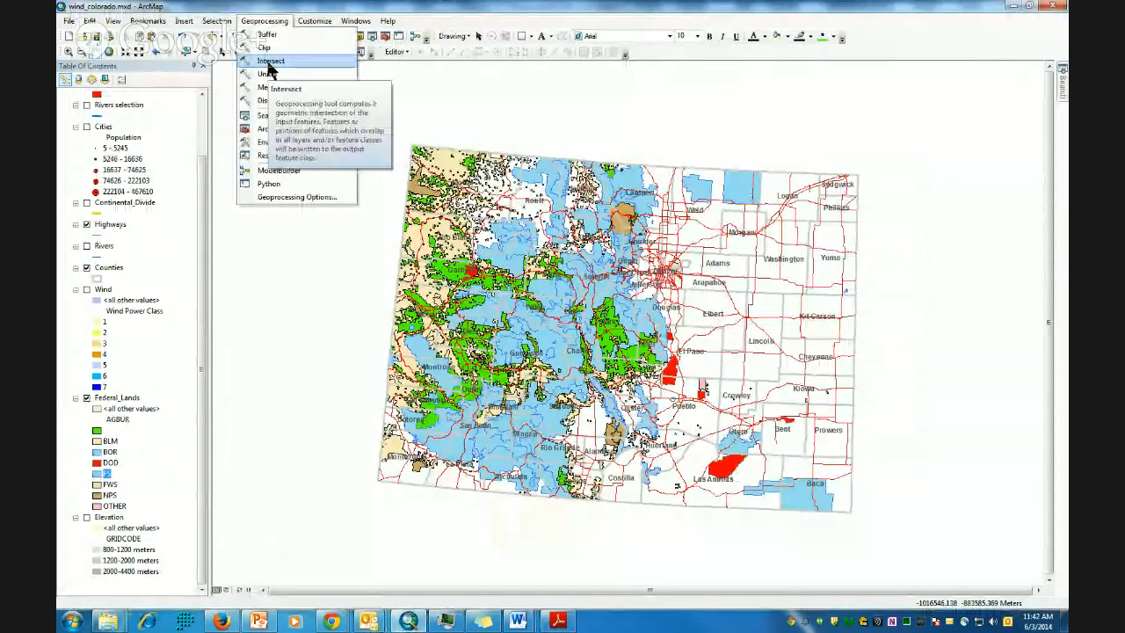
pyautogui.click(269, 67)
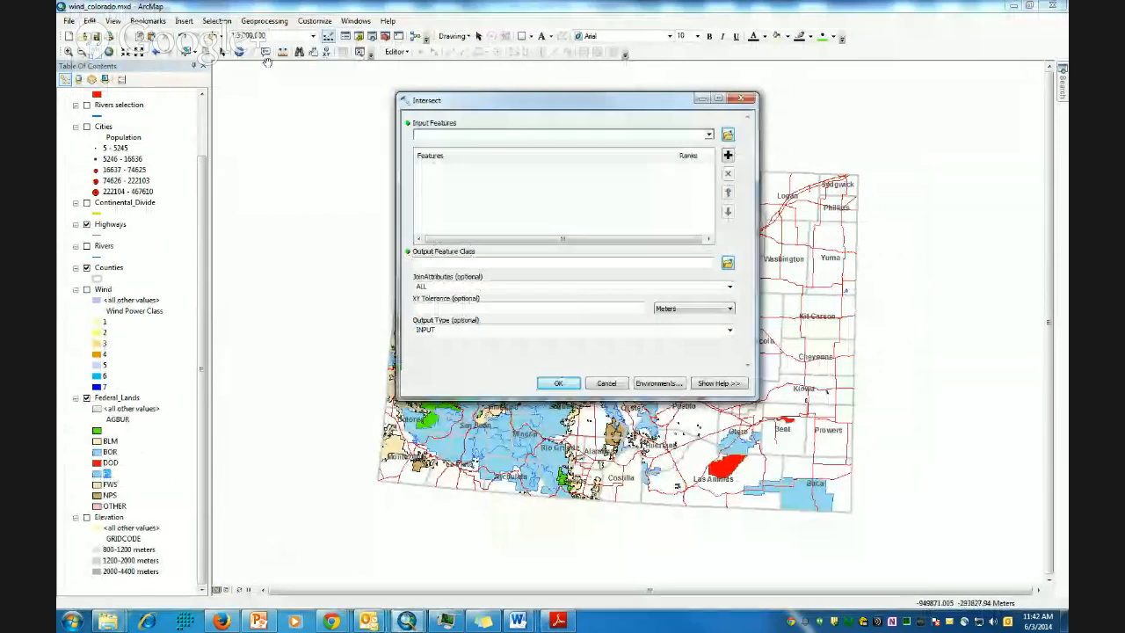
pyautogui.click(715, 383)
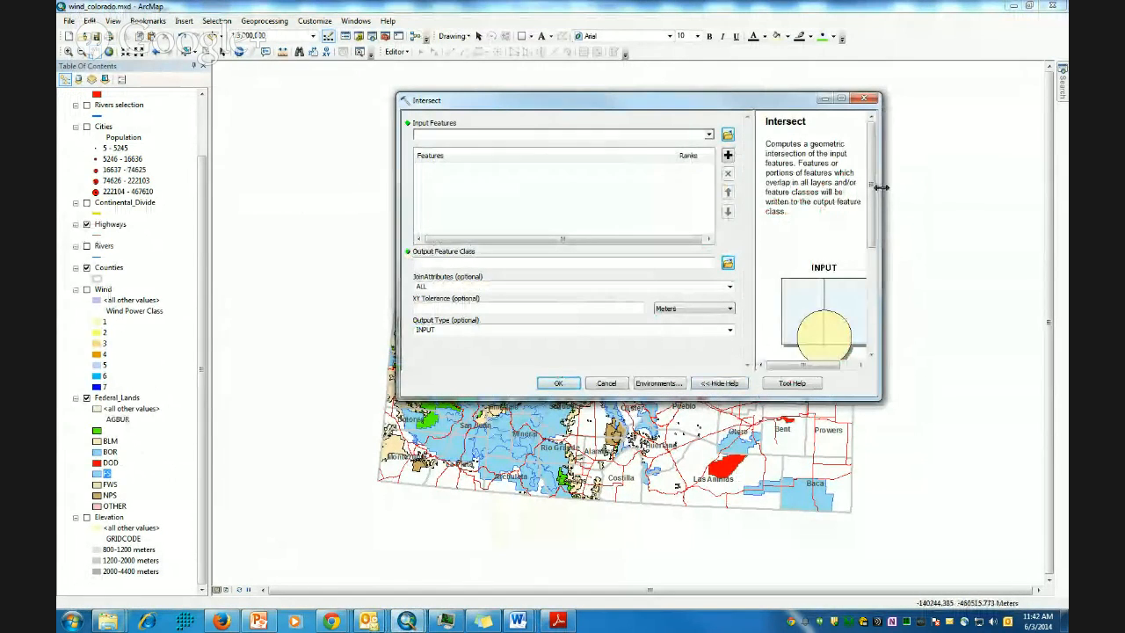
pyautogui.moveTo(882, 188); pyautogui.dragTo(970, 190)
pyautogui.scroll(-5, 967, 219)
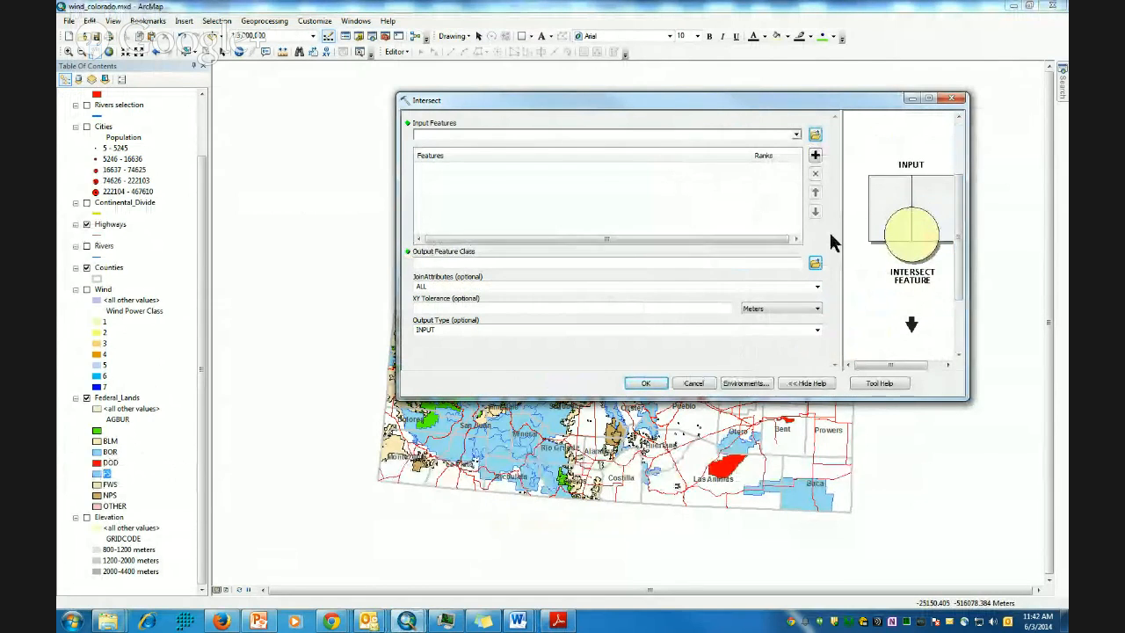
pyautogui.moveTo(841, 239); pyautogui.dragTo(780, 241)
pyautogui.scroll(-2, 944, 260)
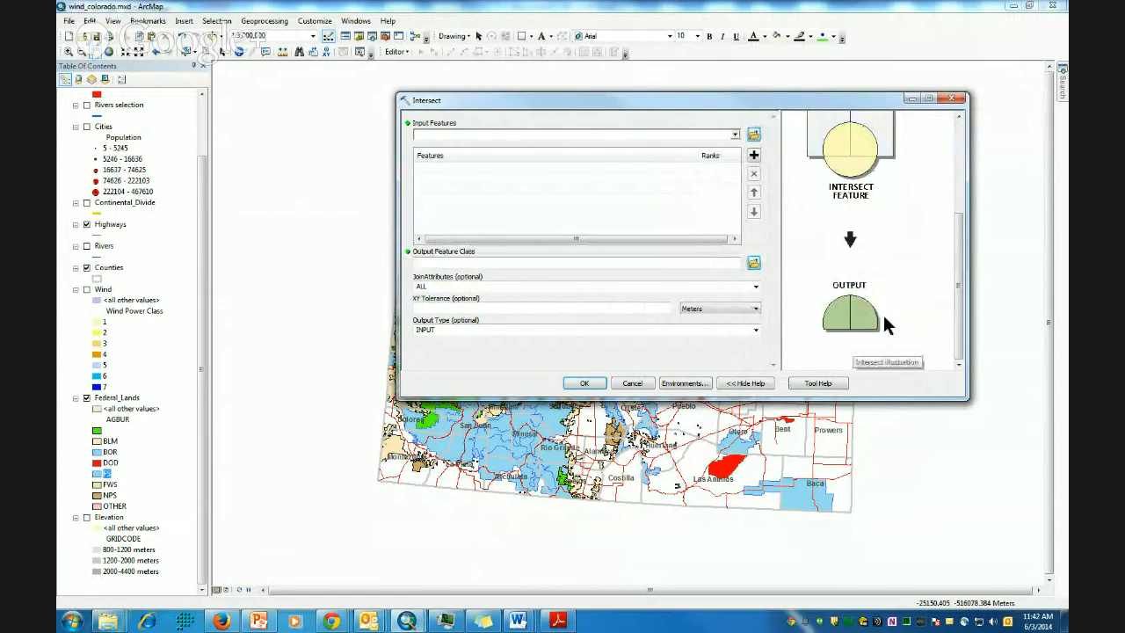
pyautogui.moveTo(960, 332); pyautogui.dragTo(971, 299)
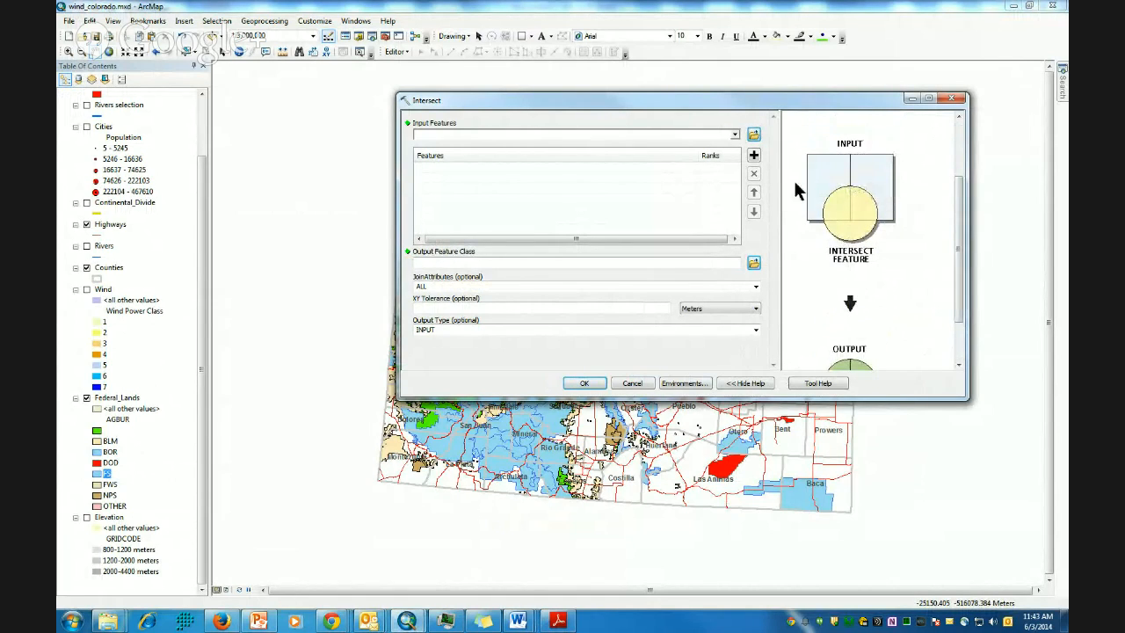
pyautogui.moveTo(960, 229); pyautogui.dragTo(951, 273)
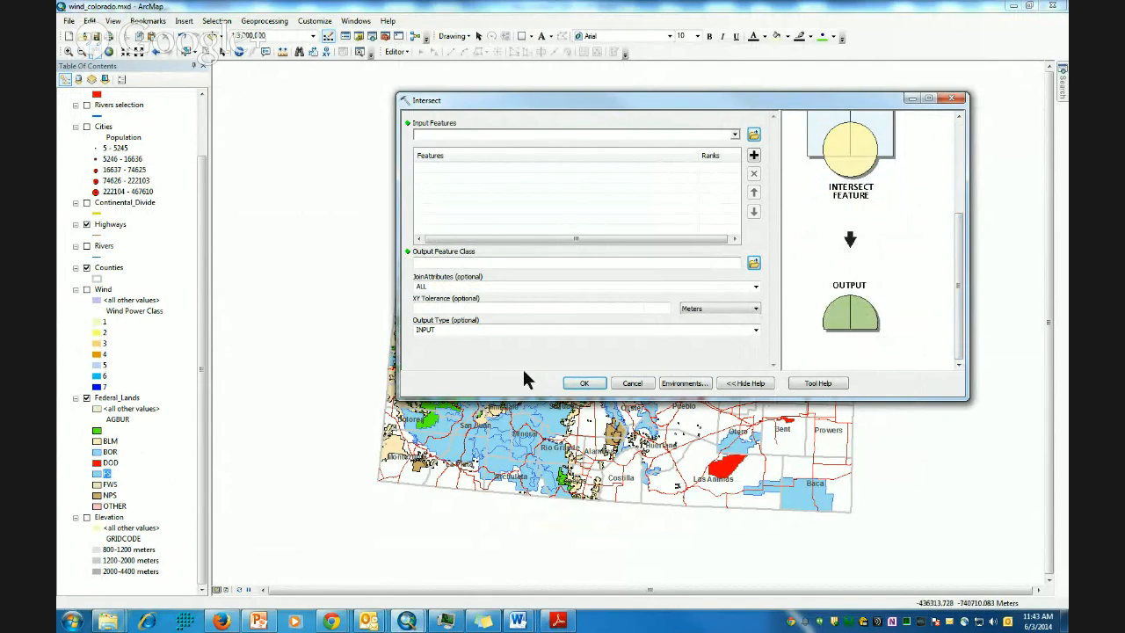
# Add City Acceptable, Highways_Acceptable and Wind Acceptable as the input features of the Intersect tool
pyautogui.moveTo(201, 176); pyautogui.dragTo(209, 108)
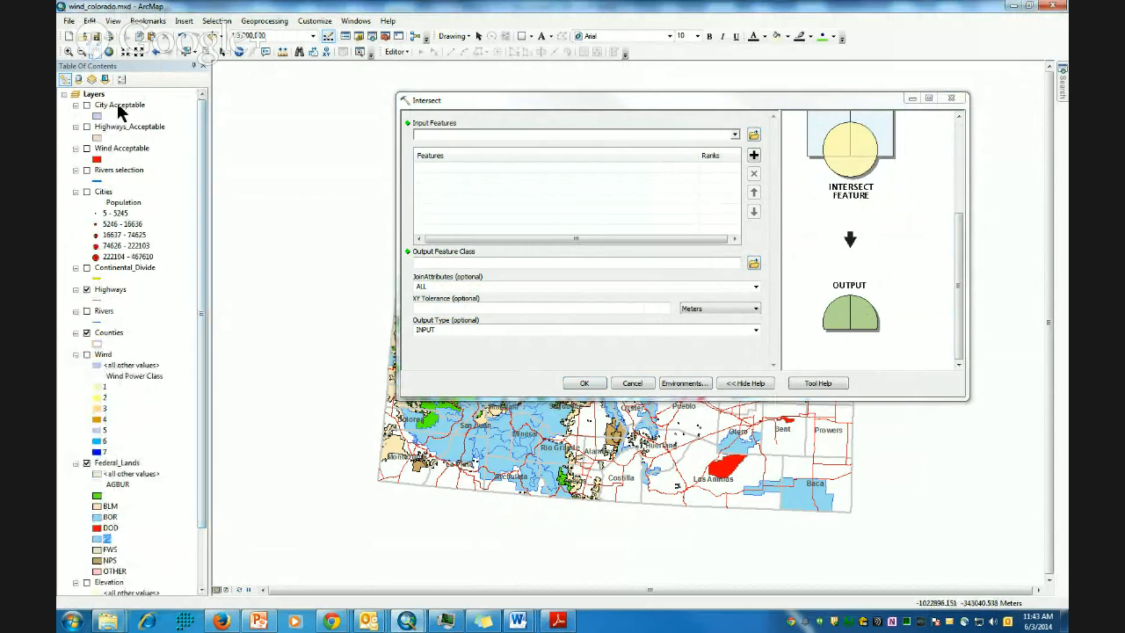
pyautogui.moveTo(119, 107); pyautogui.dragTo(433, 172)
pyautogui.moveTo(125, 128); pyautogui.dragTo(445, 193)
pyautogui.moveTo(109, 149); pyautogui.dragTo(437, 195)
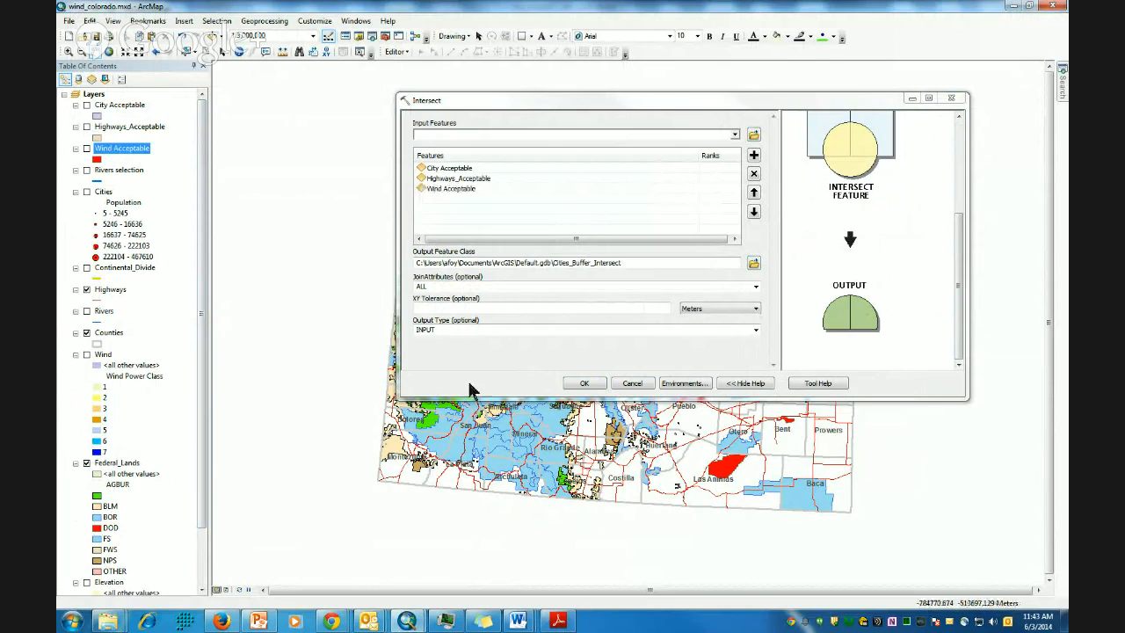
# Run the Intersect tool on the three acceptable layers and hide the Federal_Lands layer
pyautogui.click(586, 387)
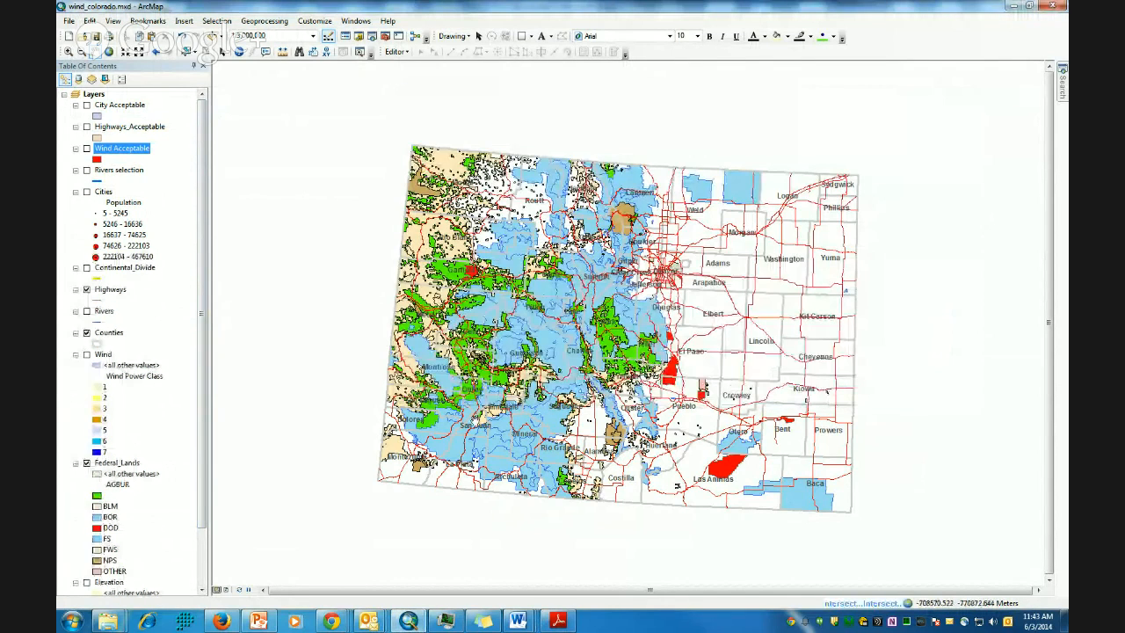
pyautogui.click(86, 485)
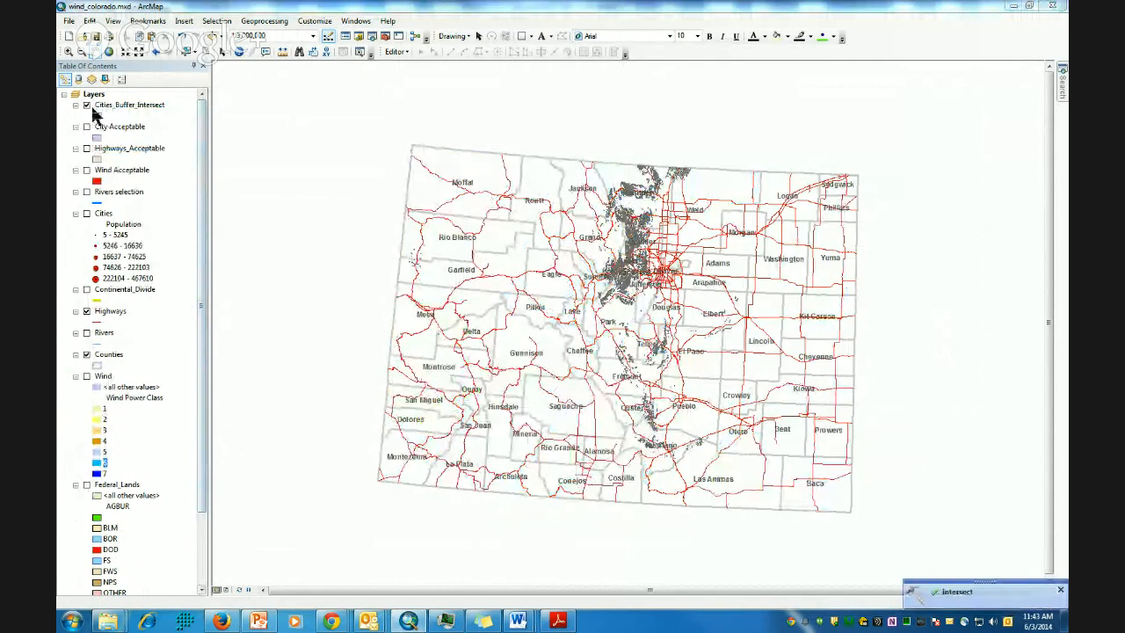
# Examine the Cities_Buffer_Intersect polygons up close around Boulder County
pyautogui.click(66, 53)
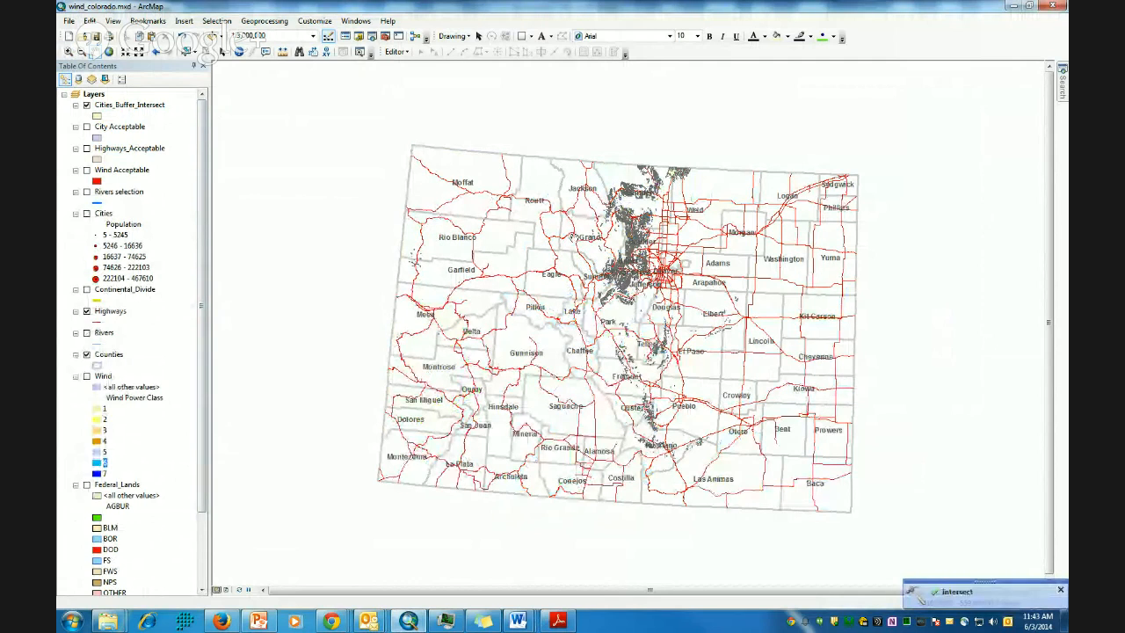
pyautogui.click(68, 53)
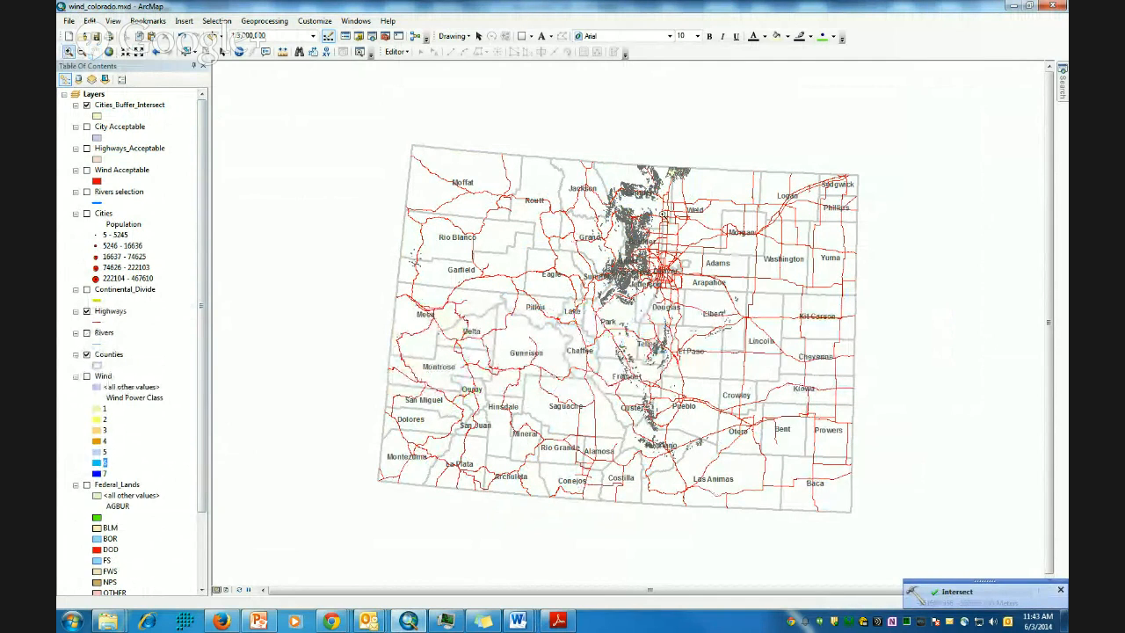
pyautogui.moveTo(612, 233); pyautogui.dragTo(669, 272)
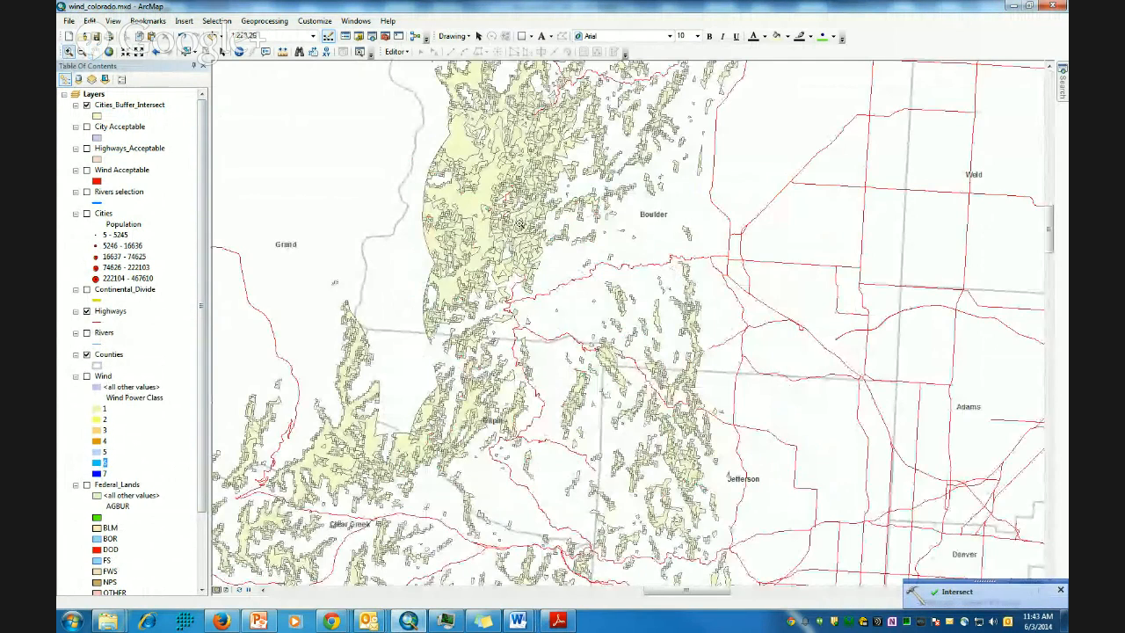
pyautogui.moveTo(575, 199); pyautogui.dragTo(605, 226)
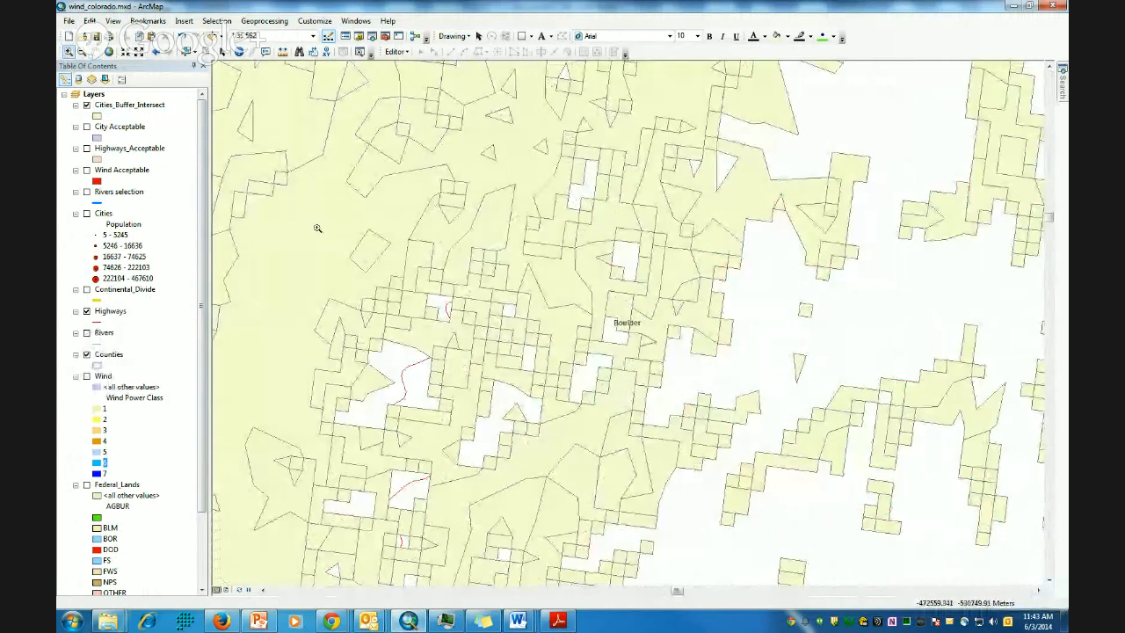
pyautogui.scroll(2, 493, 338)
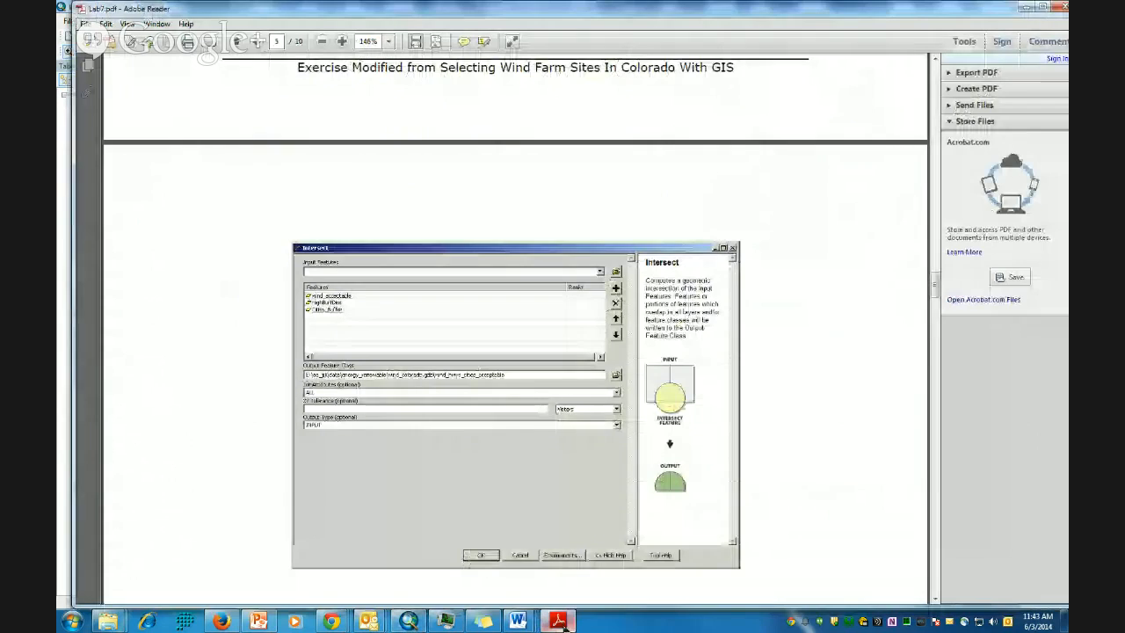
# Switch to Lab7.pdf in Adobe Reader and read question 10 and the instructions for switching the selection and erasing federal lands
pyautogui.click(558, 621)
pyautogui.scroll(-5, 609, 384)
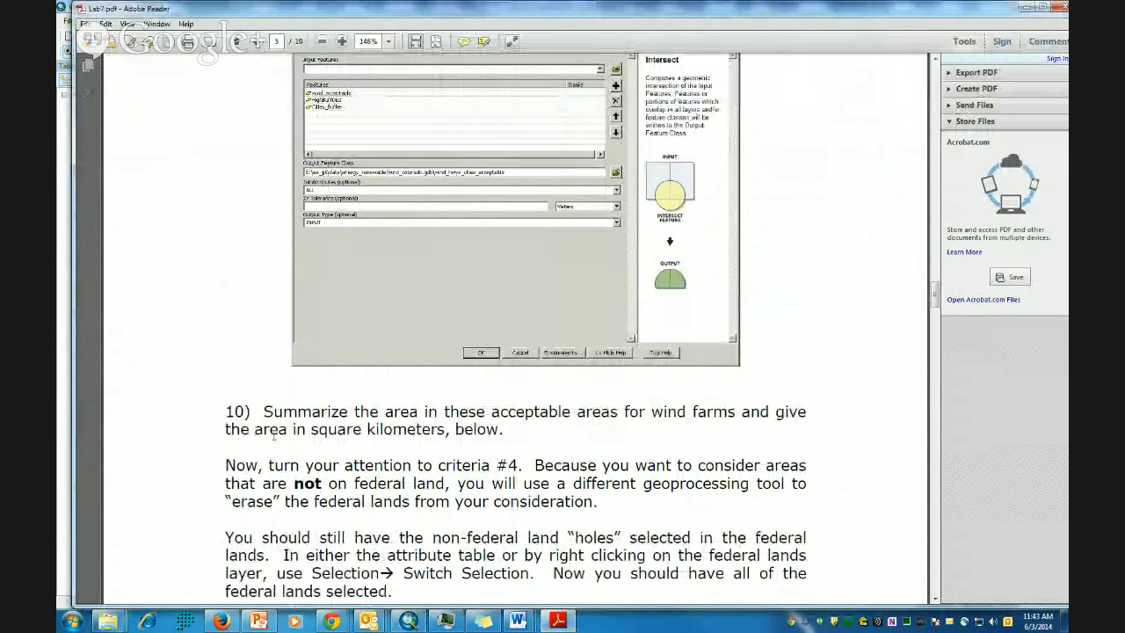
pyautogui.scroll(-1, 508, 453)
pyautogui.scroll(-1, 507, 454)
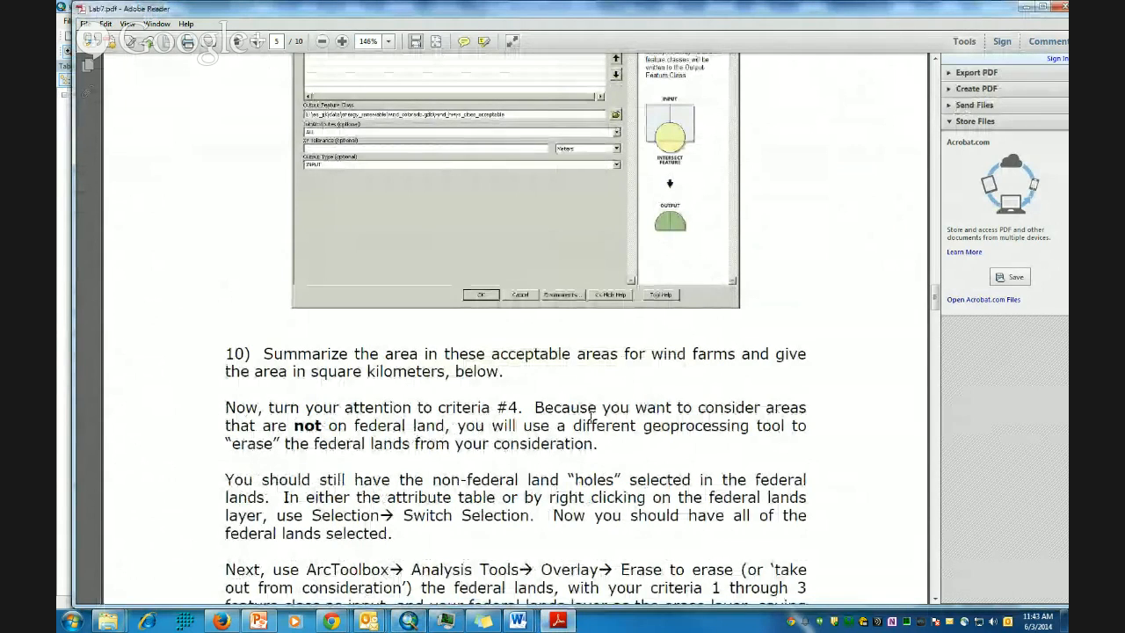
pyautogui.scroll(-1, 590, 413)
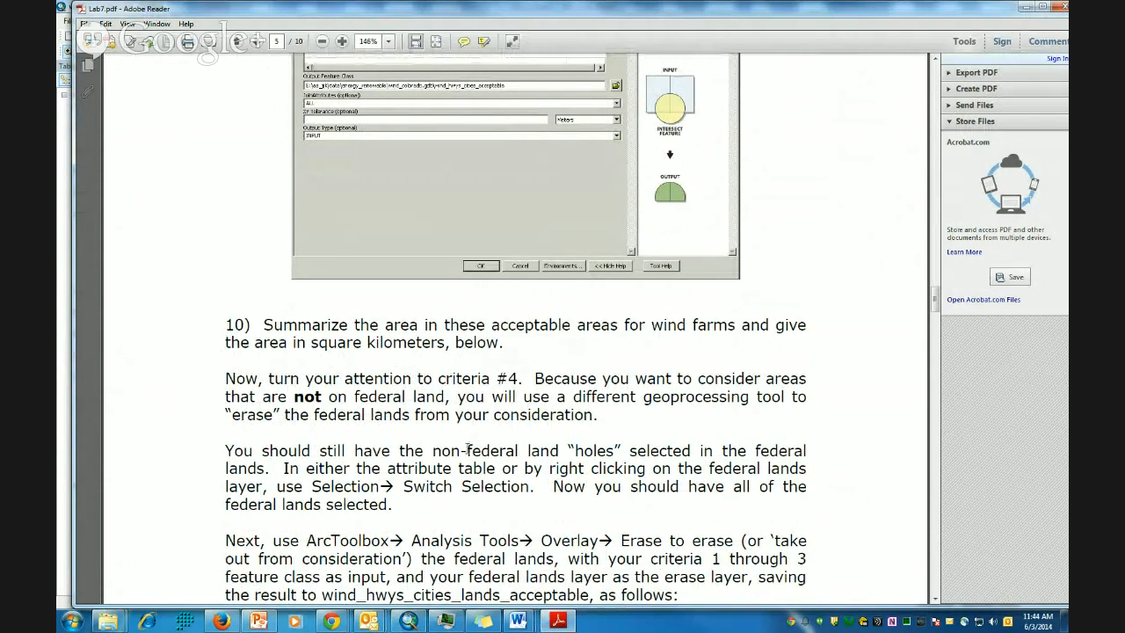
pyautogui.scroll(-3, 395, 512)
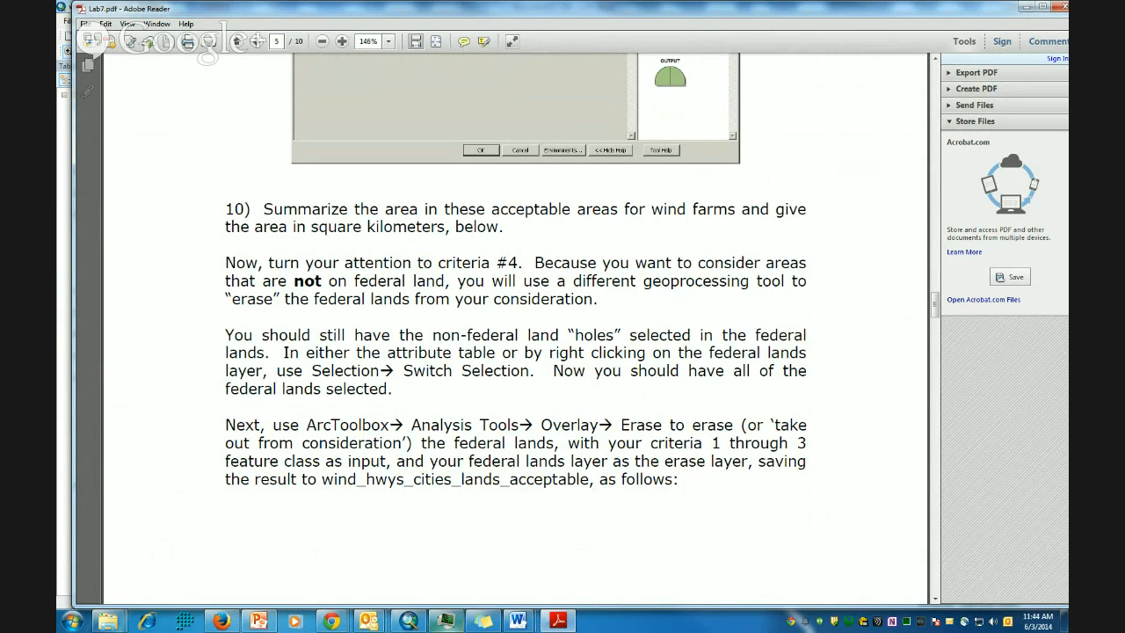
# Return to ArcMap and show the Federal_Lands layer together with the intersect result
pyautogui.click(1025, 7)
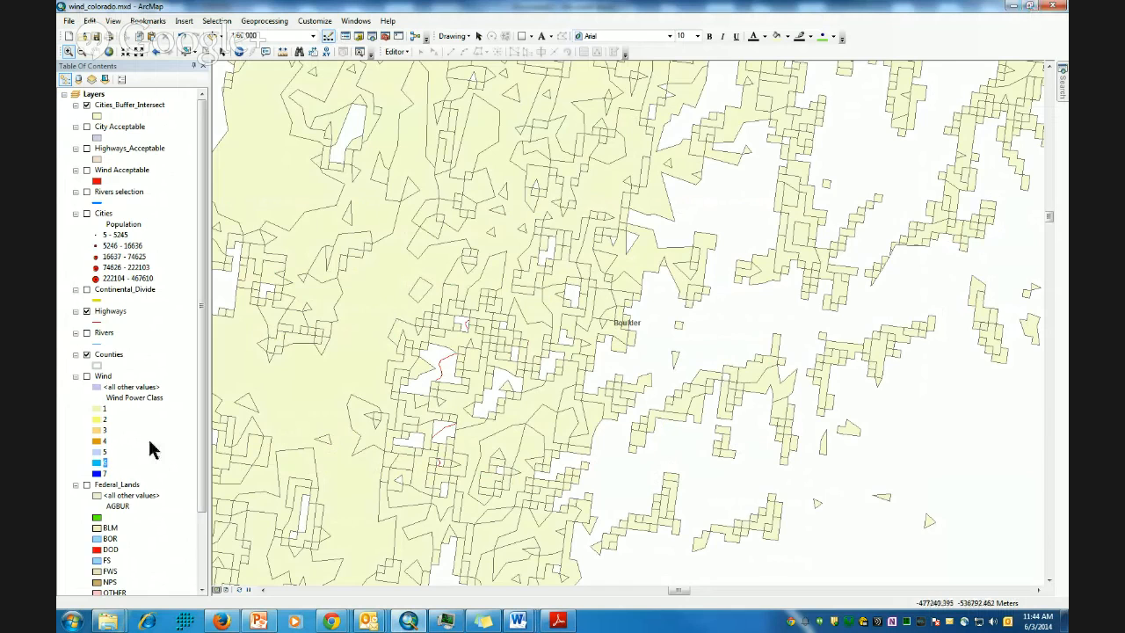
pyautogui.scroll(-3, 208, 402)
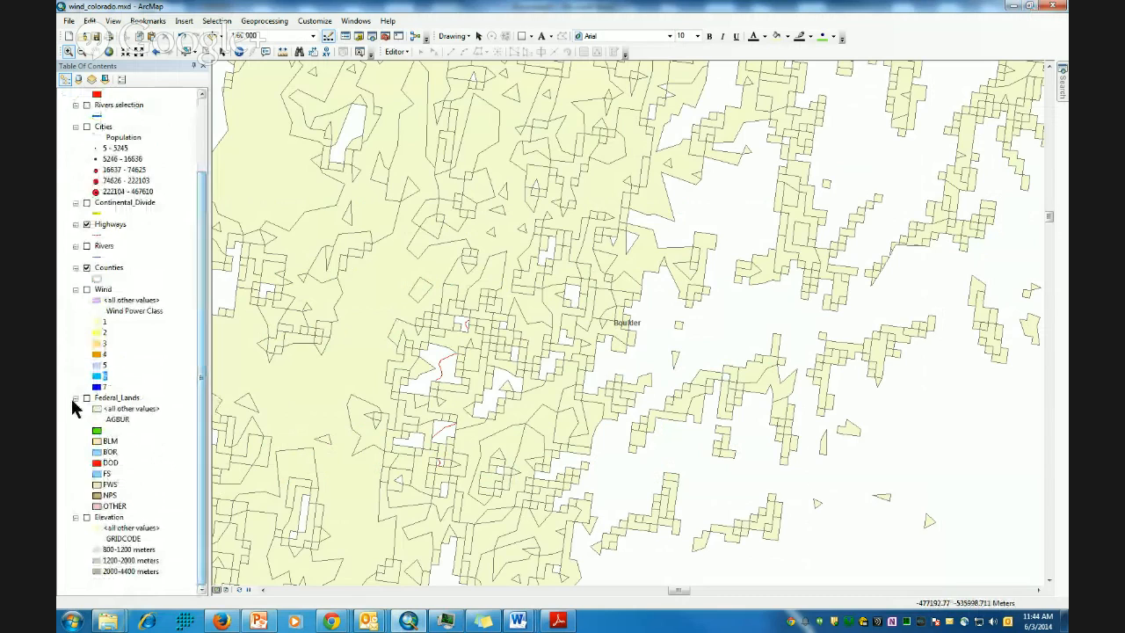
pyautogui.click(86, 397)
pyautogui.scroll(5, 341, 270)
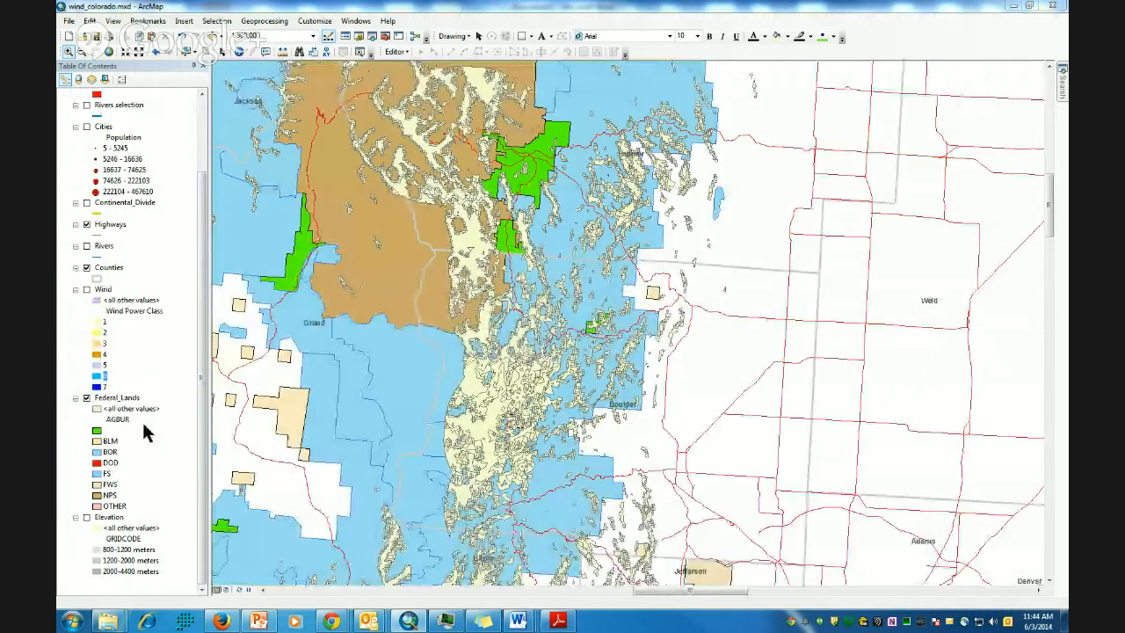
pyautogui.scroll(3, 144, 432)
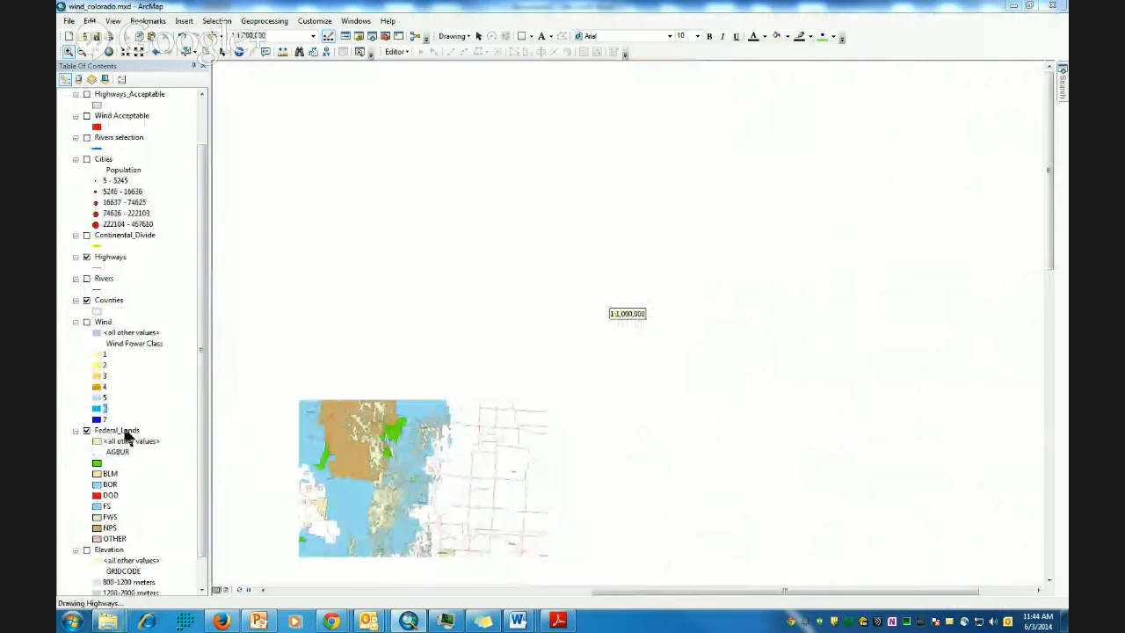
# Open the attribute table of Federal_Lands and examine the AGBUR field
pyautogui.rightClick(134, 438)
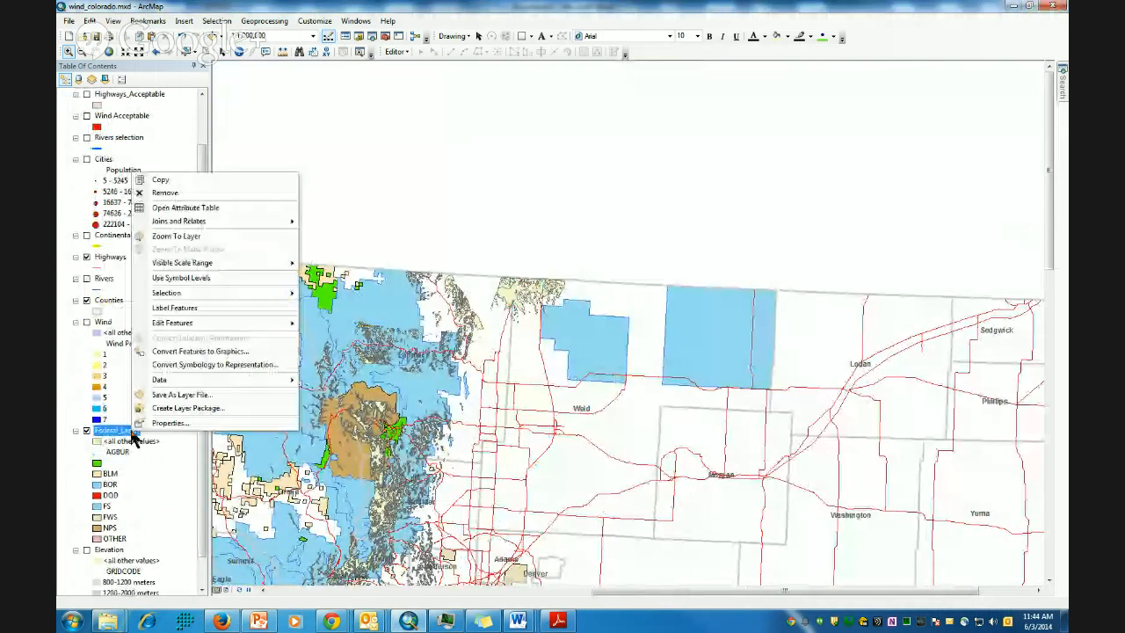
pyautogui.click(180, 207)
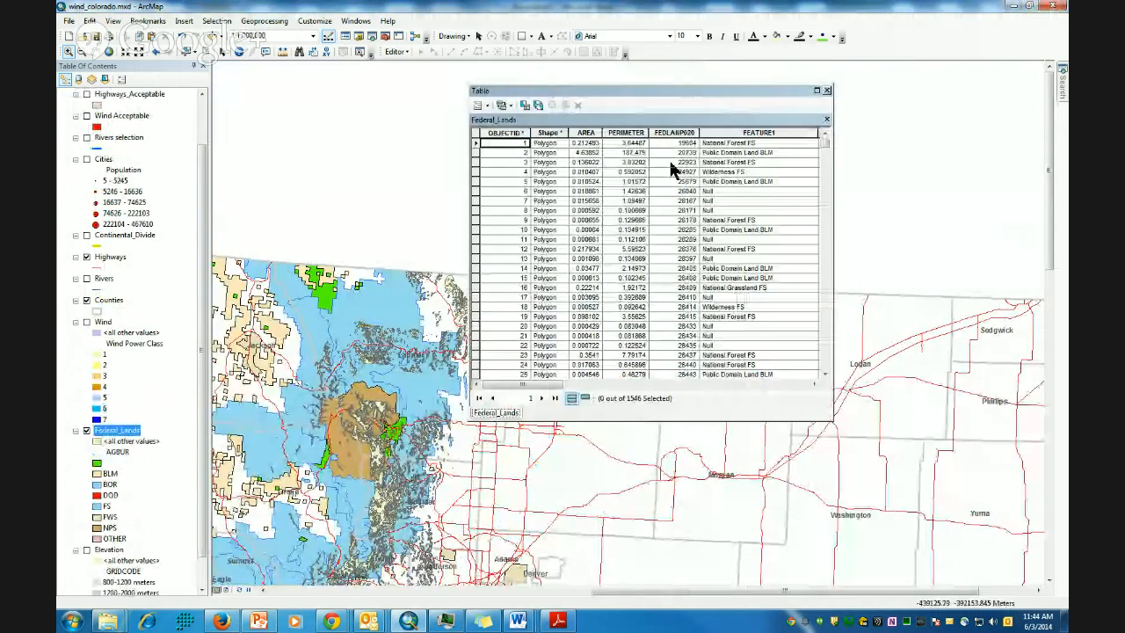
pyautogui.moveTo(563, 385); pyautogui.dragTo(687, 385)
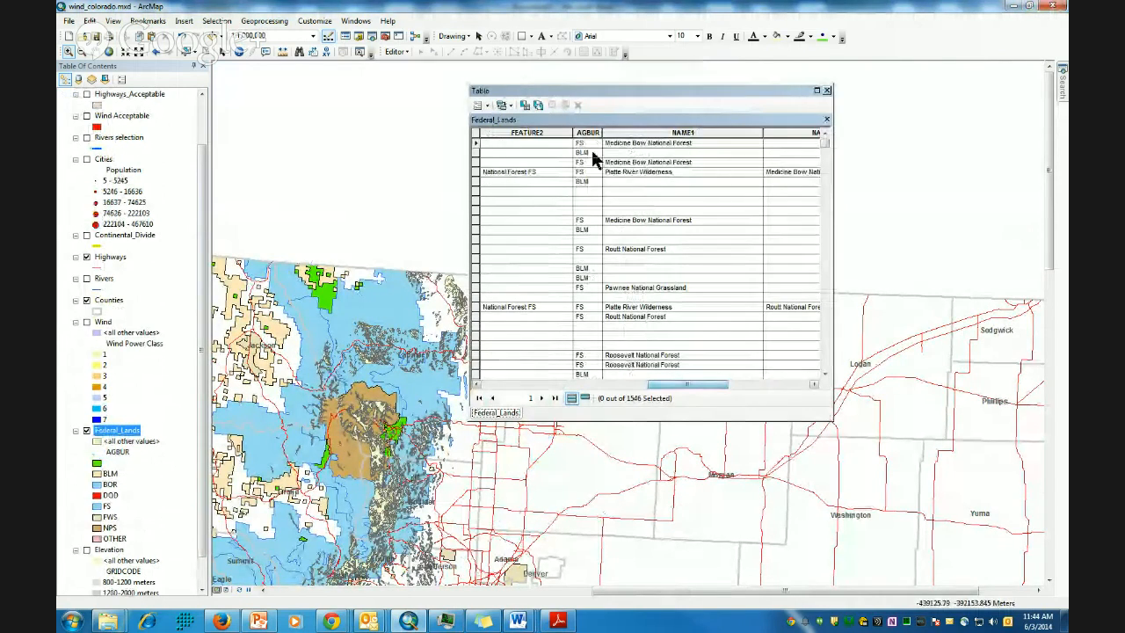
pyautogui.moveTo(826, 143); pyautogui.dragTo(869, 63)
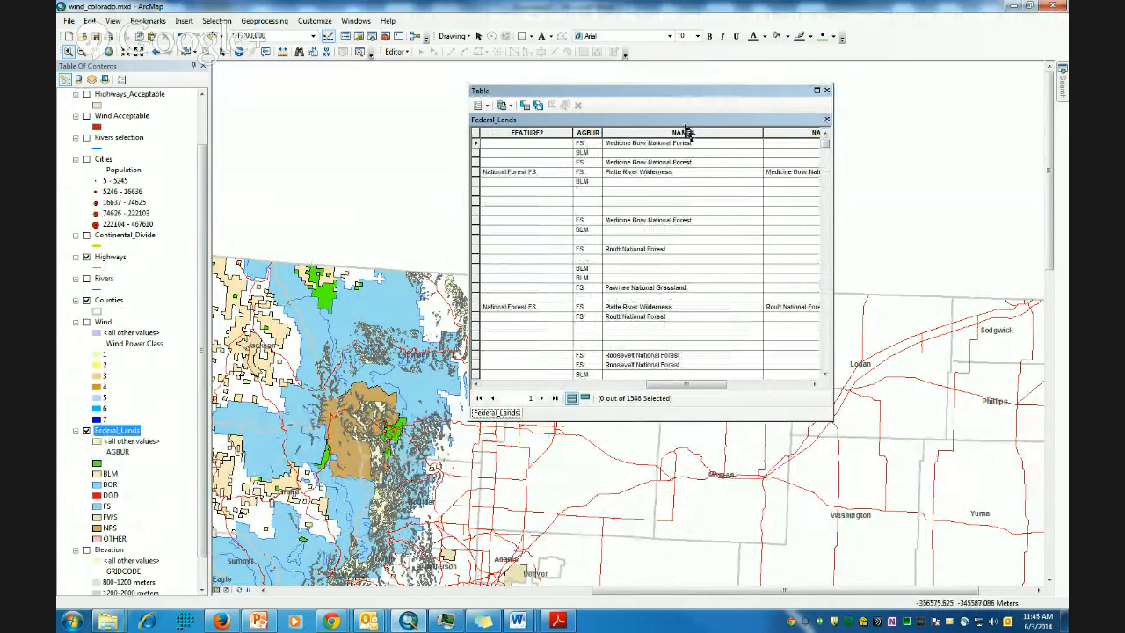
# Select the Federal_Lands records whose AGBUR value is blank using Select By Attributes, and close the attribute table
pyautogui.click(482, 105)
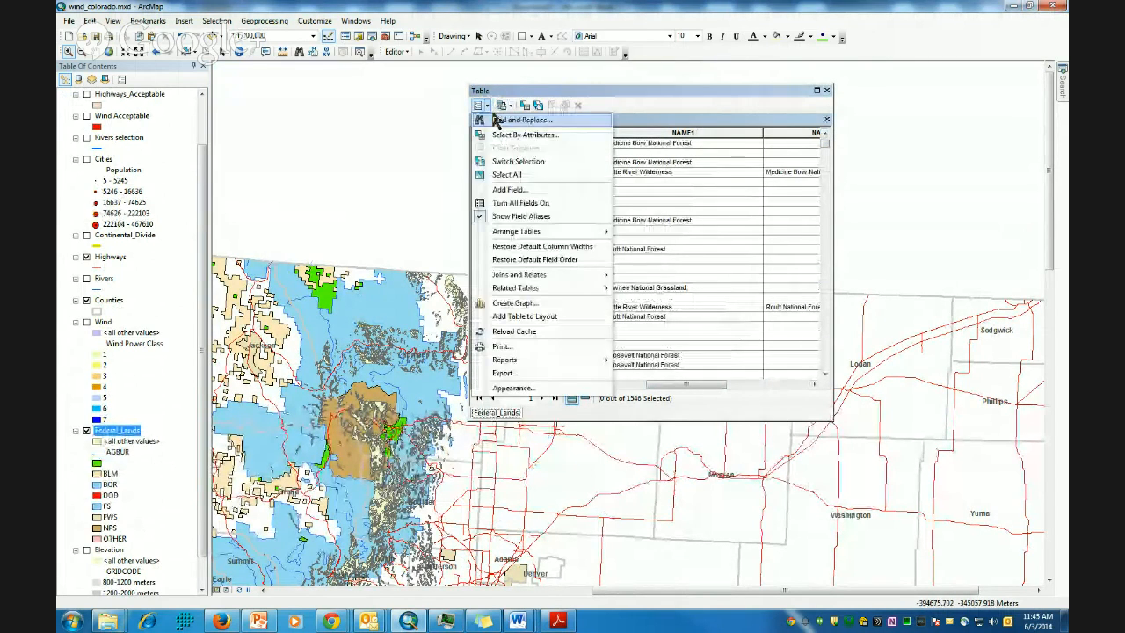
pyautogui.click(519, 135)
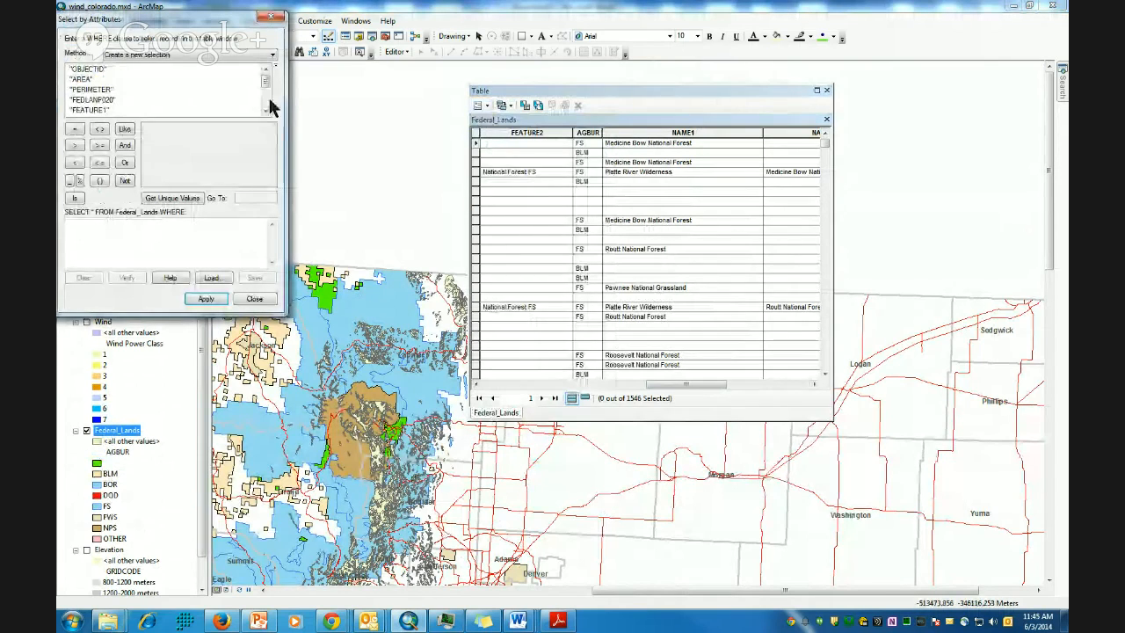
pyautogui.scroll(-2, 264, 112)
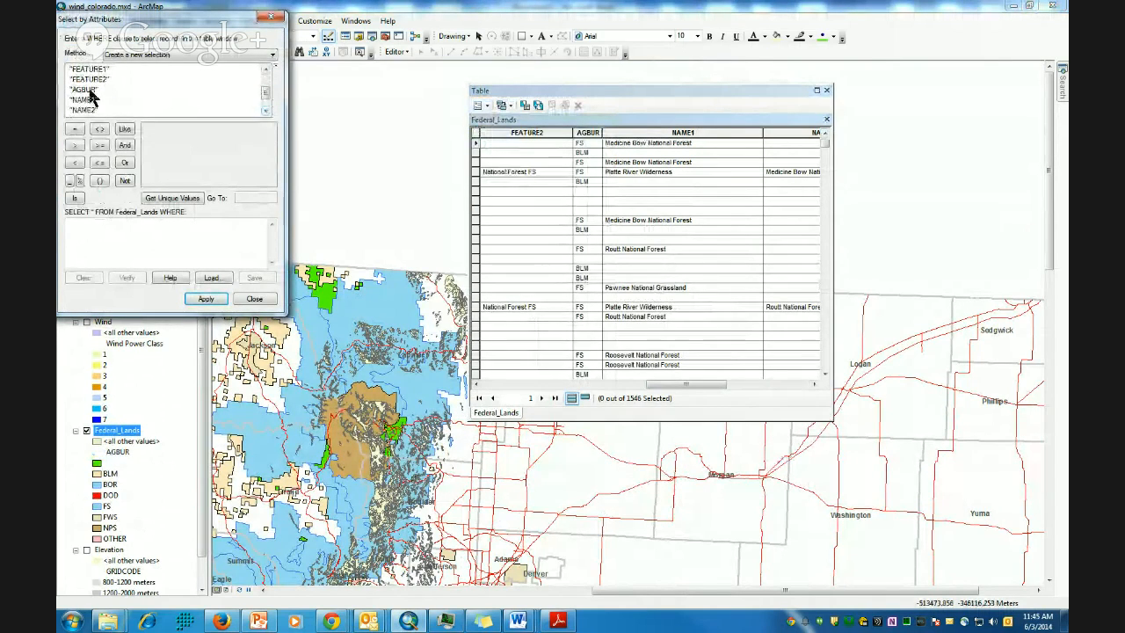
pyautogui.doubleClick(83, 89)
pyautogui.click(76, 128)
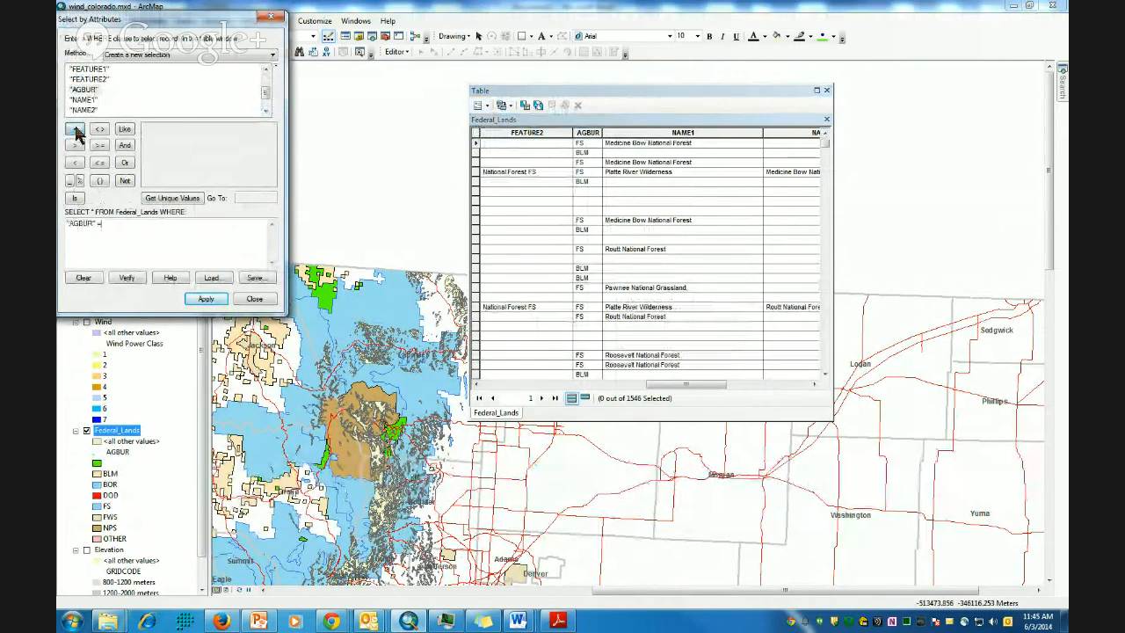
pyautogui.click(174, 199)
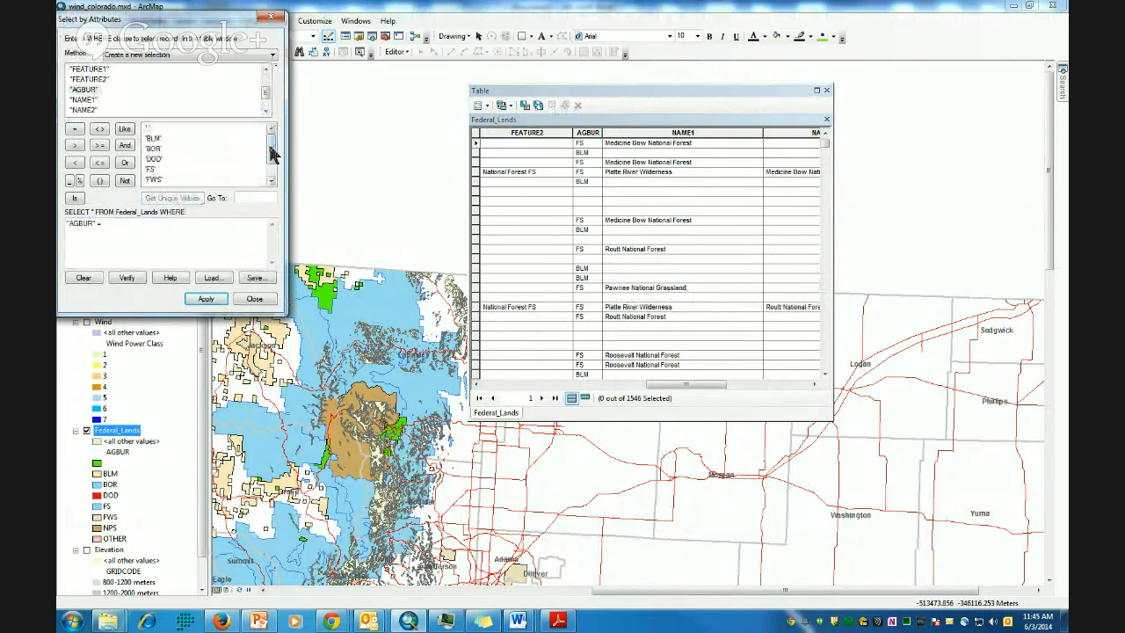
pyautogui.moveTo(271, 143); pyautogui.dragTo(289, 156)
pyautogui.doubleClick(173, 128)
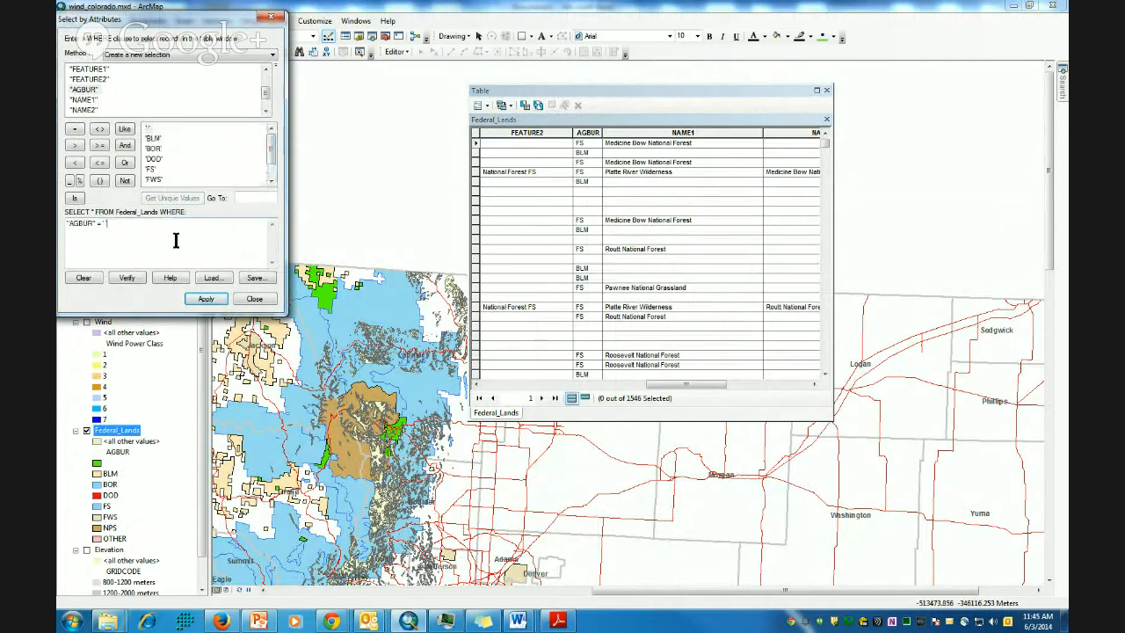
pyautogui.click(195, 303)
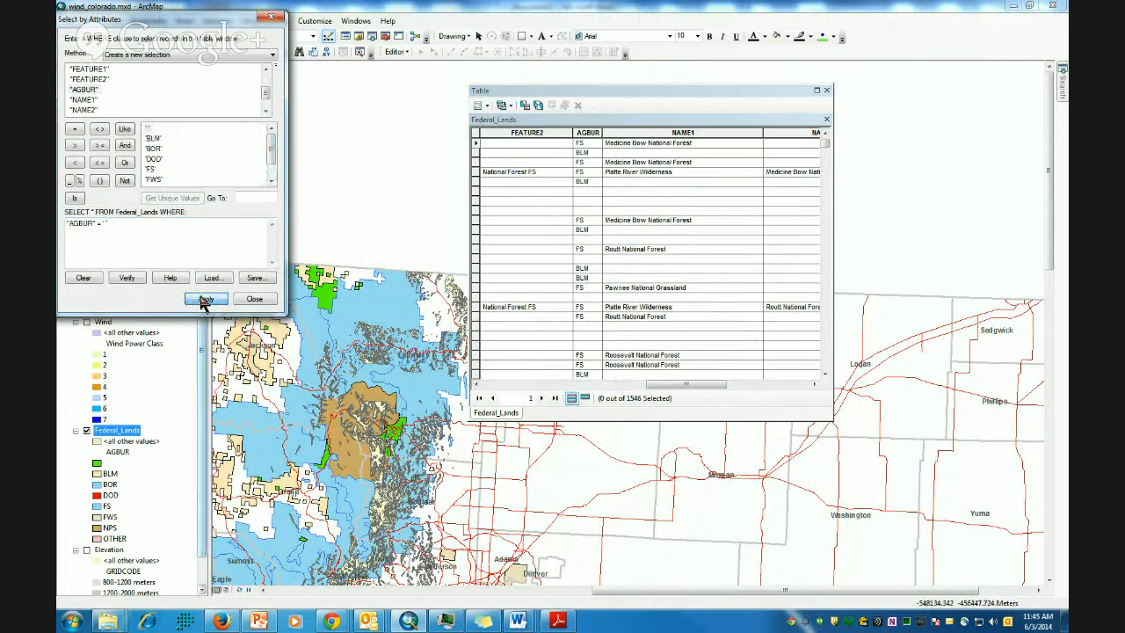
pyautogui.click(827, 90)
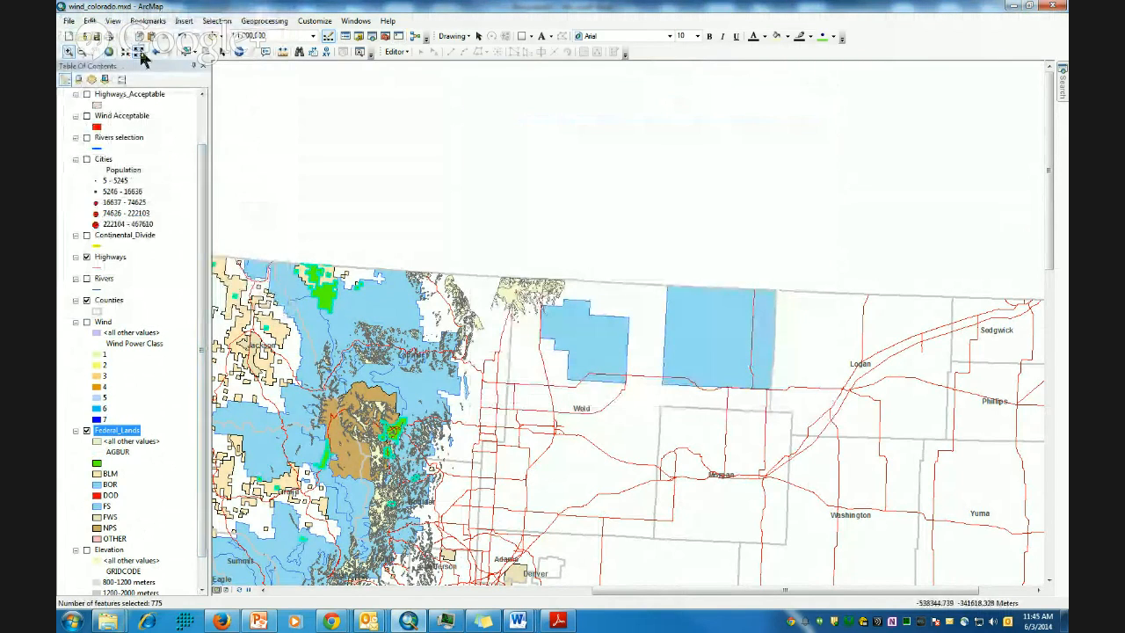
# Examine the selected Federal_Lands features across the whole state of Colorado
pyautogui.click(138, 53)
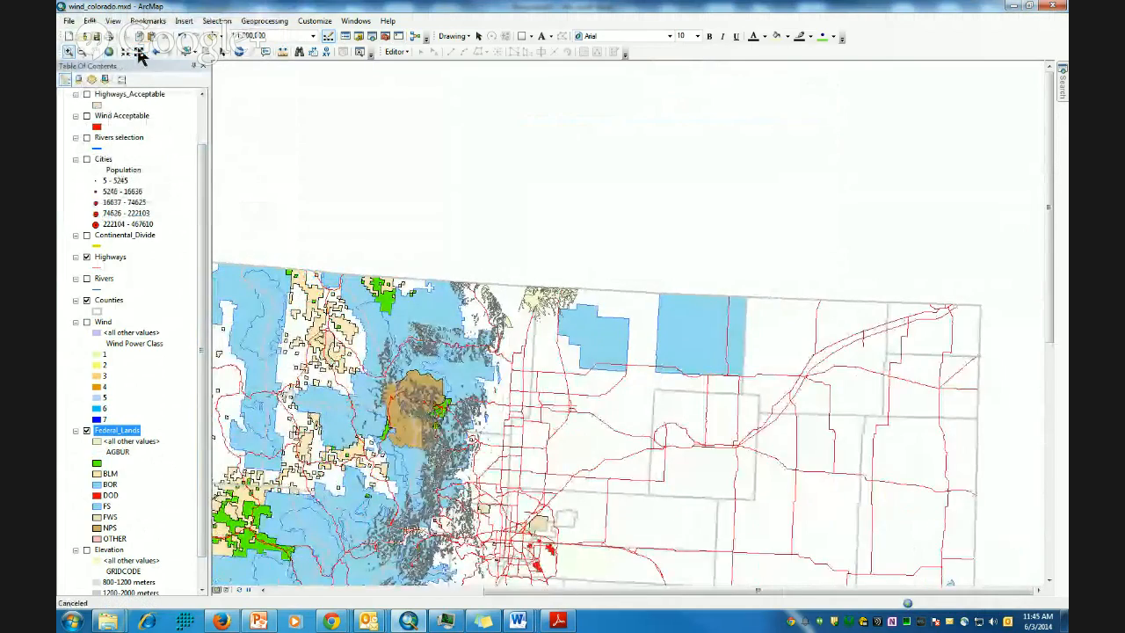
pyautogui.click(139, 53)
pyautogui.scroll(-2, 697, 264)
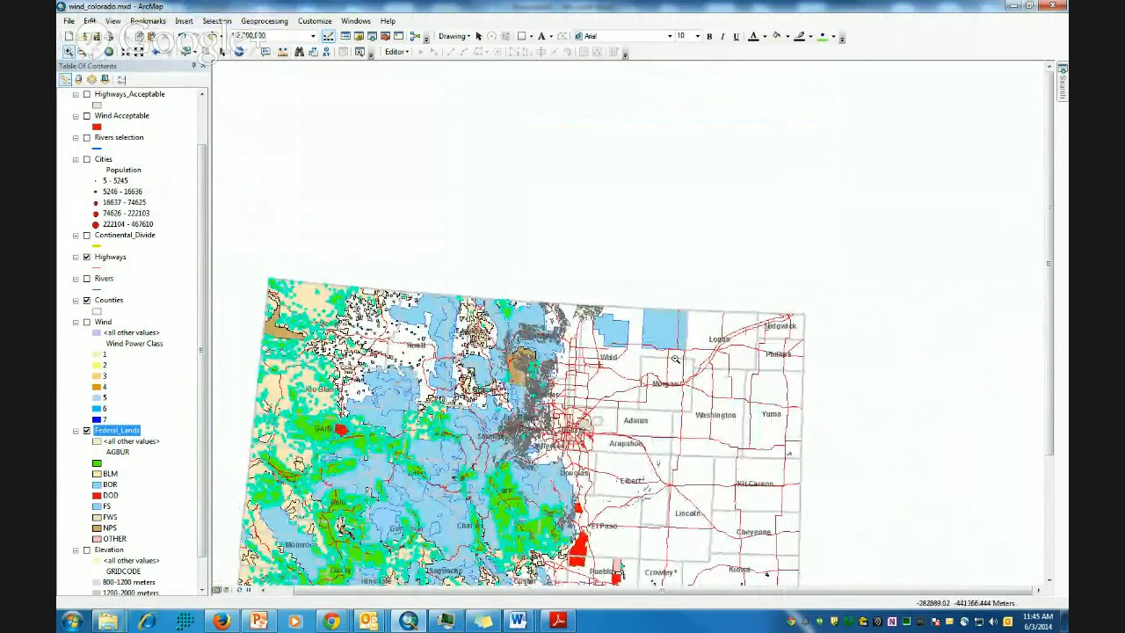
pyautogui.moveTo(626, 437); pyautogui.dragTo(735, 273)
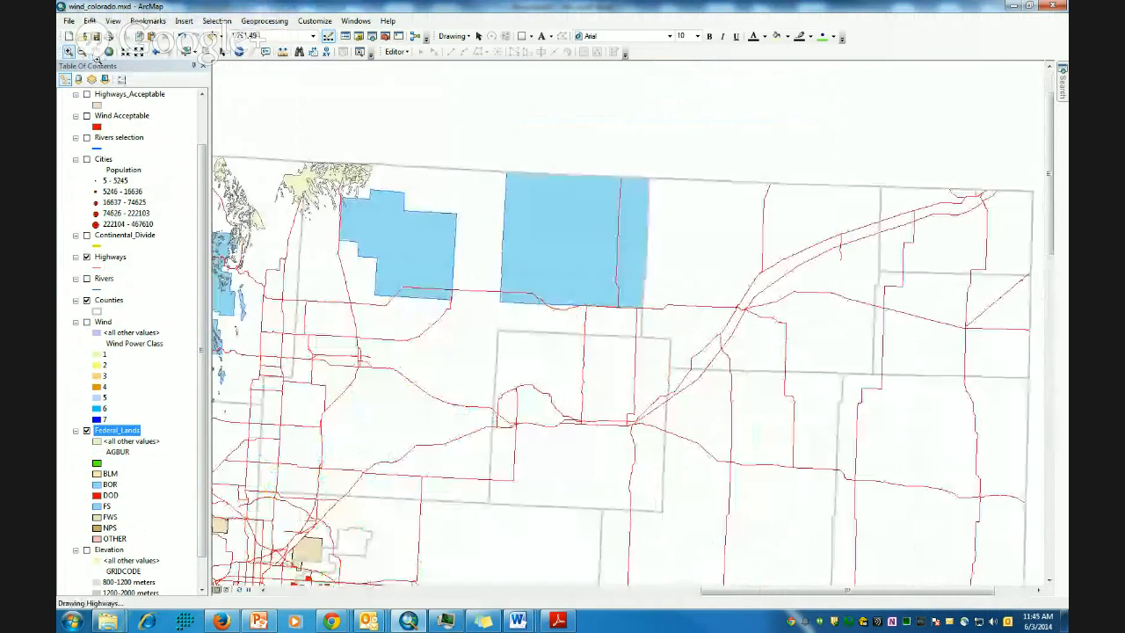
pyautogui.click(95, 51)
pyautogui.moveTo(528, 397)
pyautogui.mouseDown()
pyautogui.moveTo(912, 288)
pyautogui.moveTo(695, 278)
pyautogui.mouseUp()
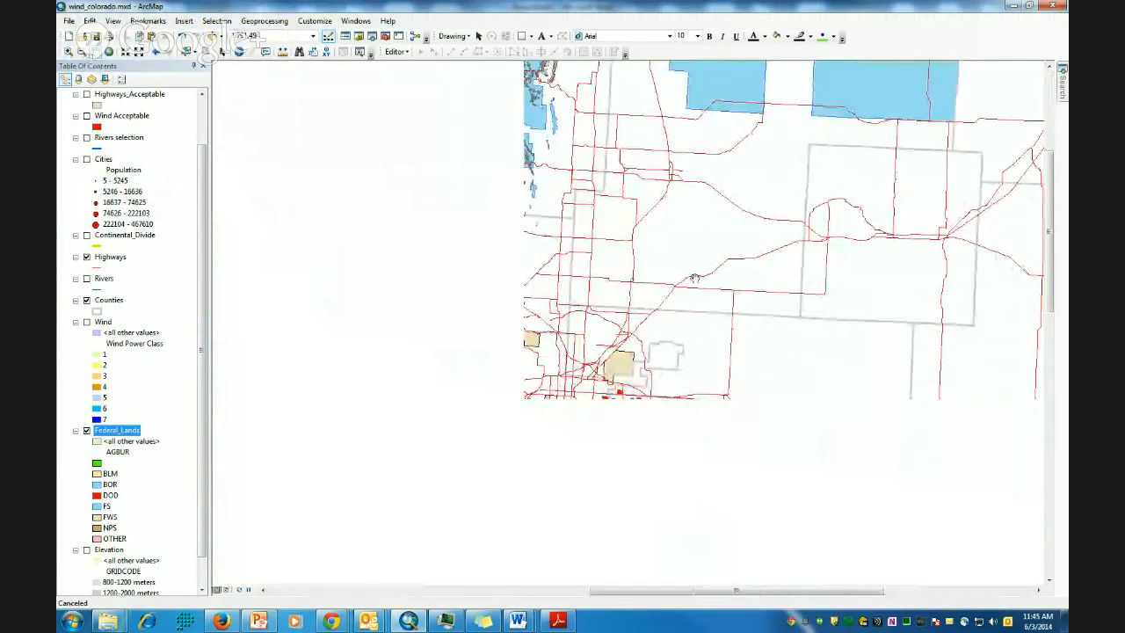
pyautogui.click(138, 53)
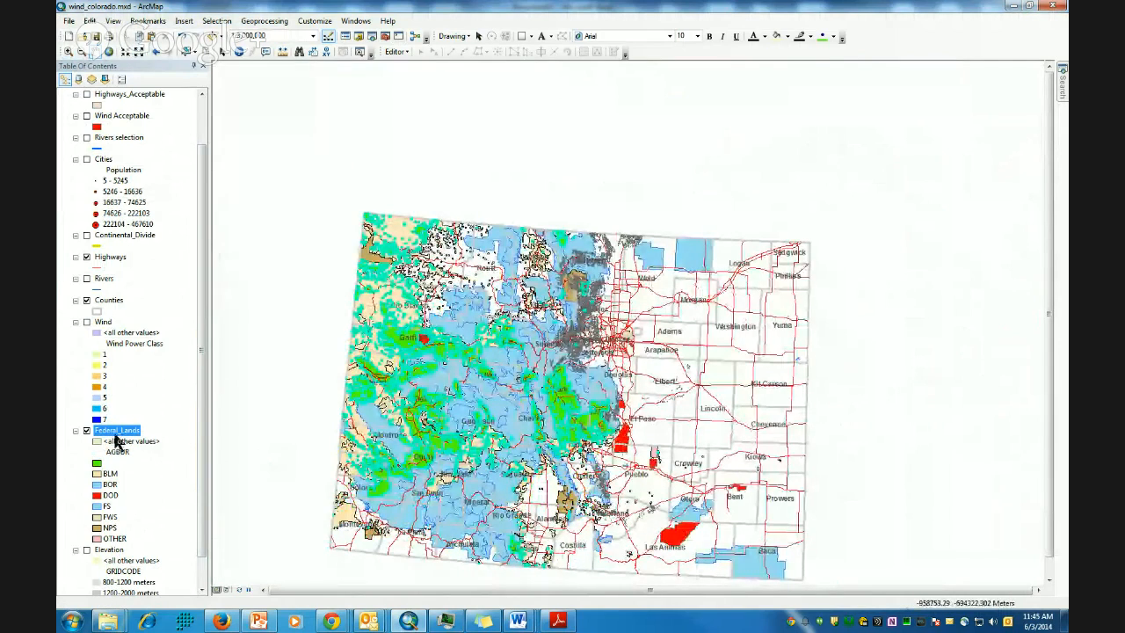
# Switch the selection of the Federal_Lands layer so the features with an agency code are selected
pyautogui.rightClick(116, 436)
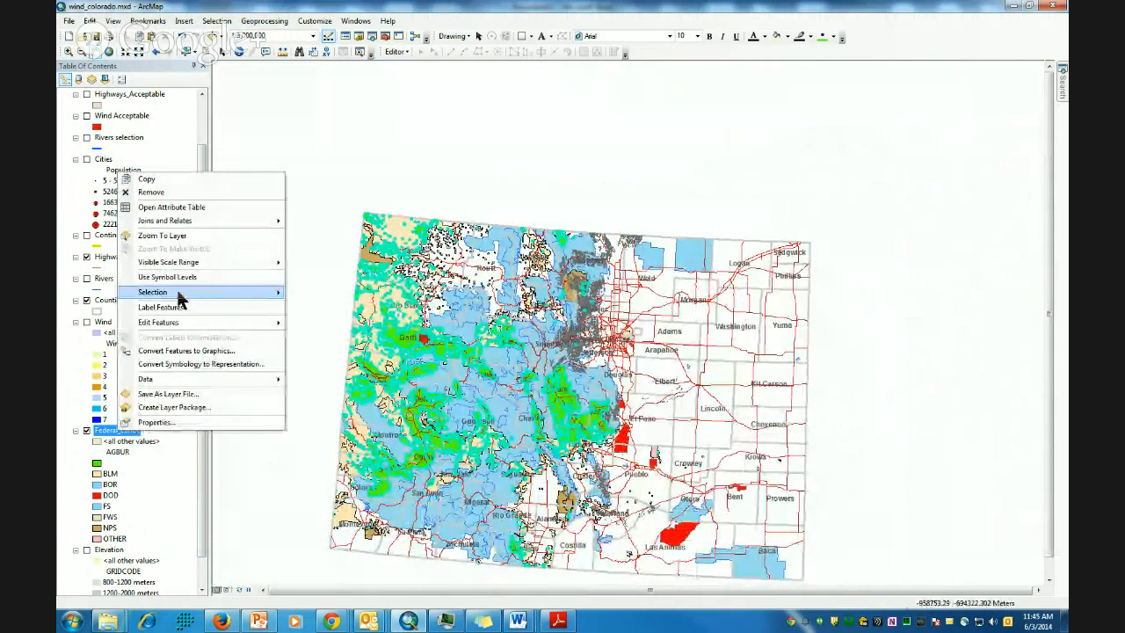
pyautogui.moveTo(202, 296)
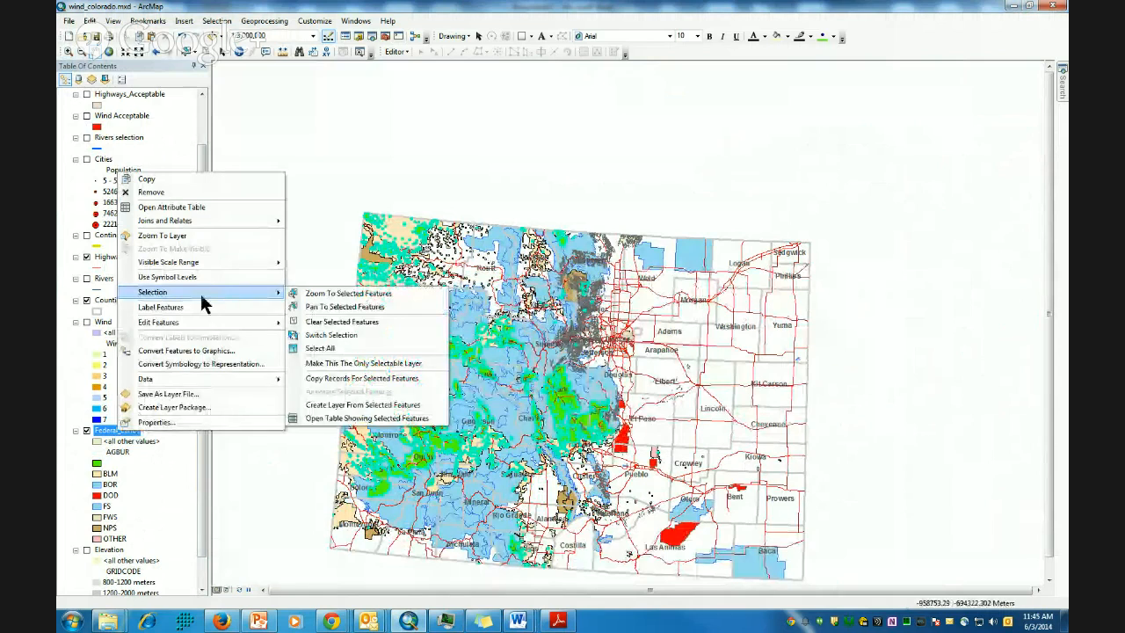
pyautogui.click(338, 340)
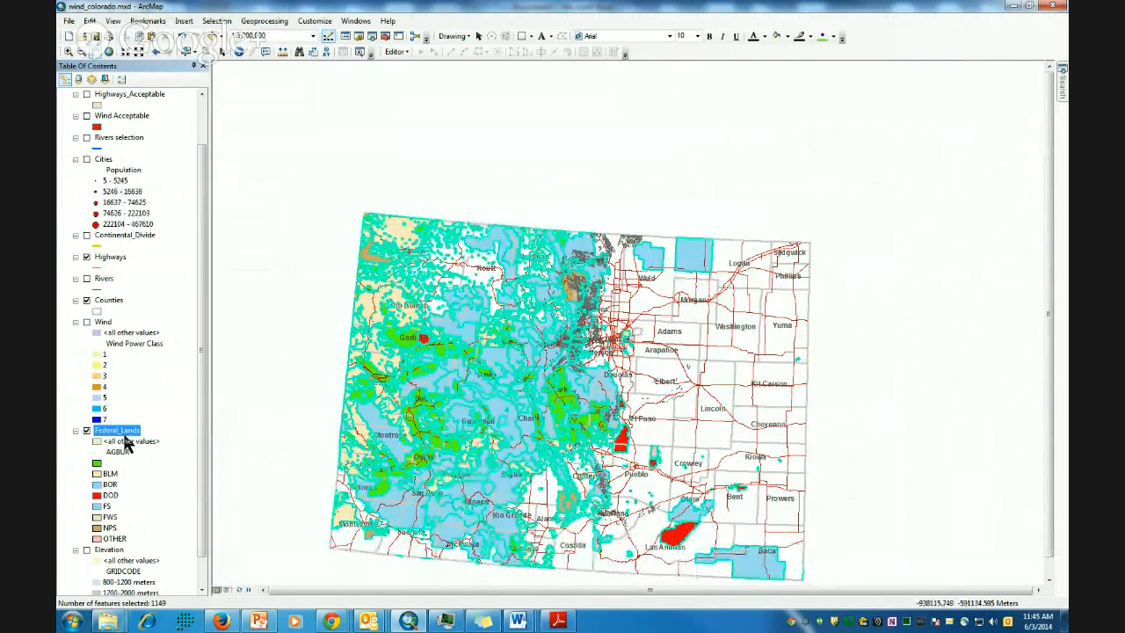
# Create a new layer from the selected Federal_Lands features and turn off the original Federal_Lands layer
pyautogui.rightClick(123, 431)
pyautogui.moveTo(166, 291)
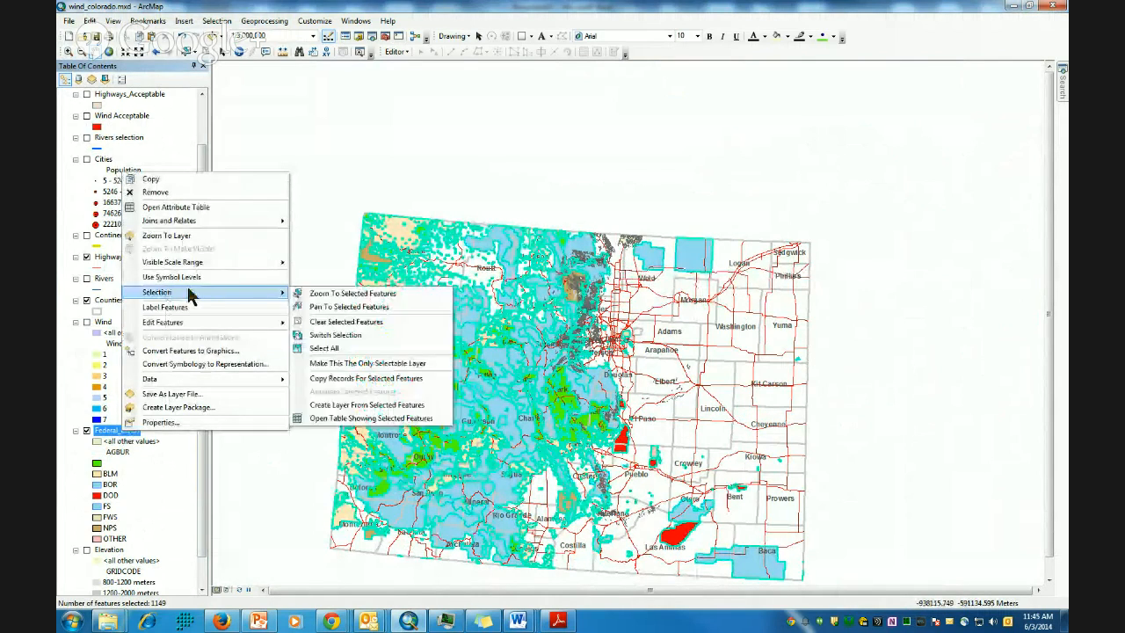
pyautogui.click(341, 406)
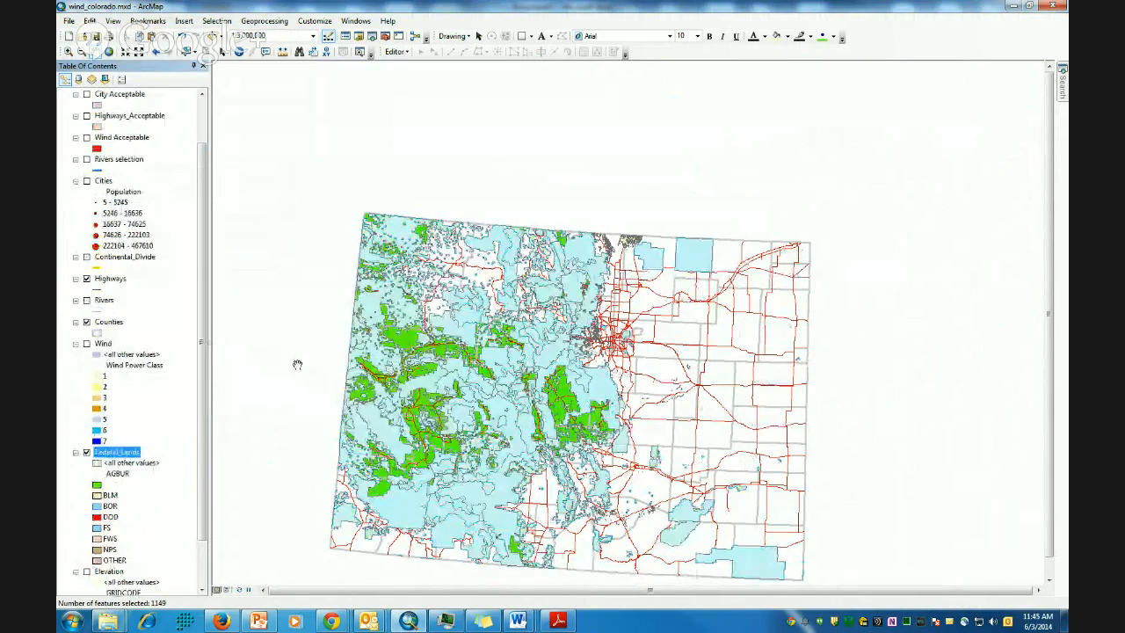
pyautogui.click(86, 453)
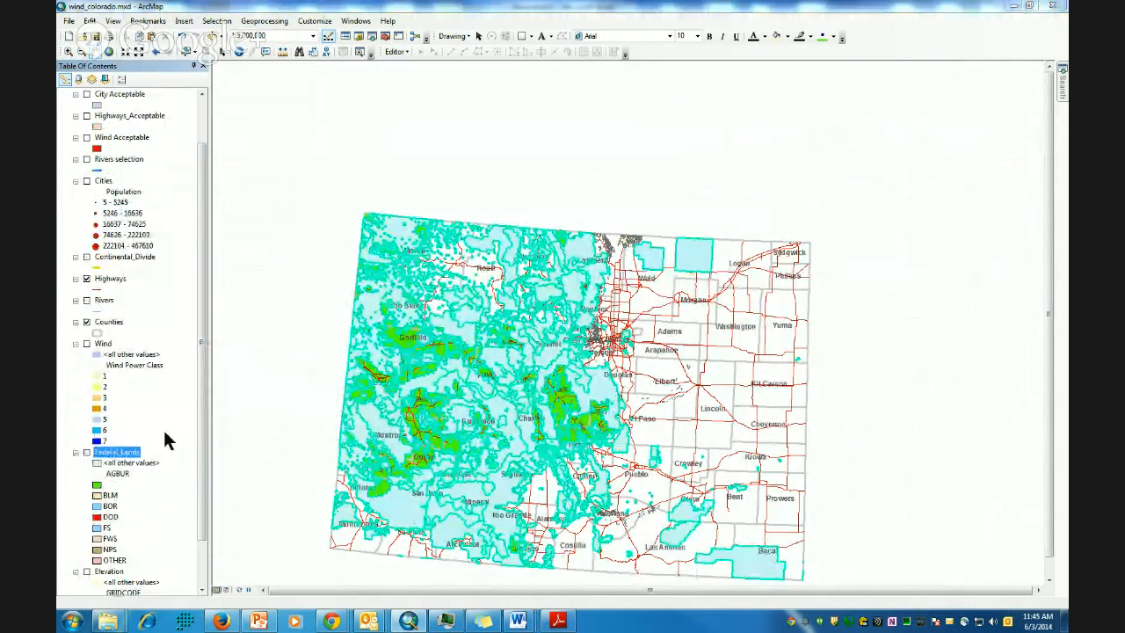
pyautogui.moveTo(204, 393); pyautogui.dragTo(231, 257)
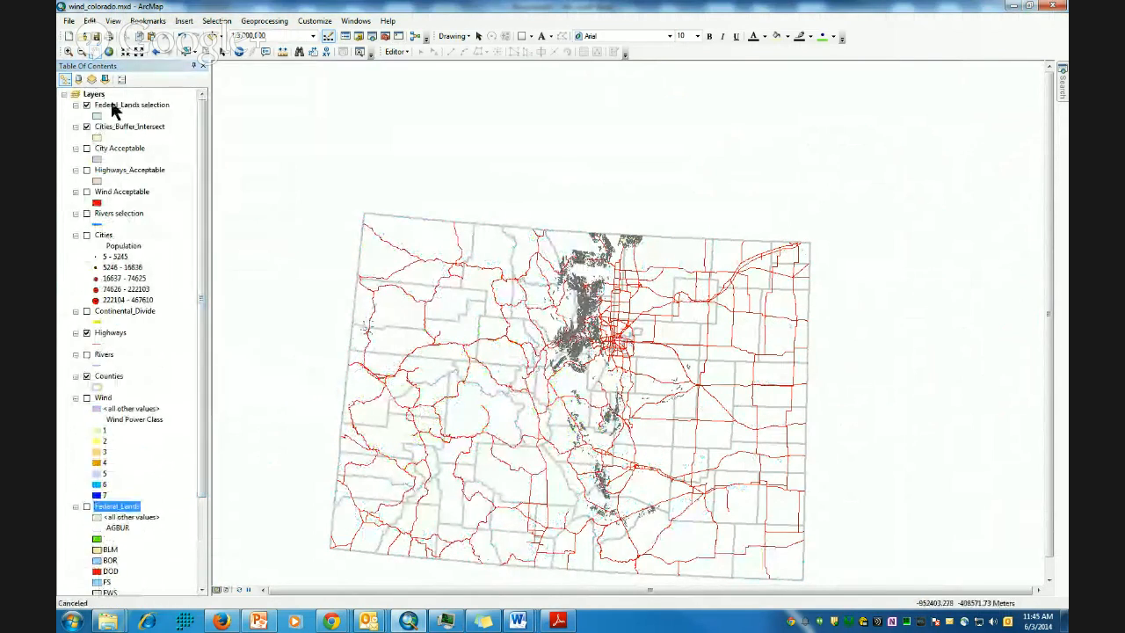
# Check which areas the Federal_Lands selection layer covers by hiding it and showing it again
pyautogui.click(123, 105)
pyautogui.moveTo(162, 114); pyautogui.dragTo(126, 114)
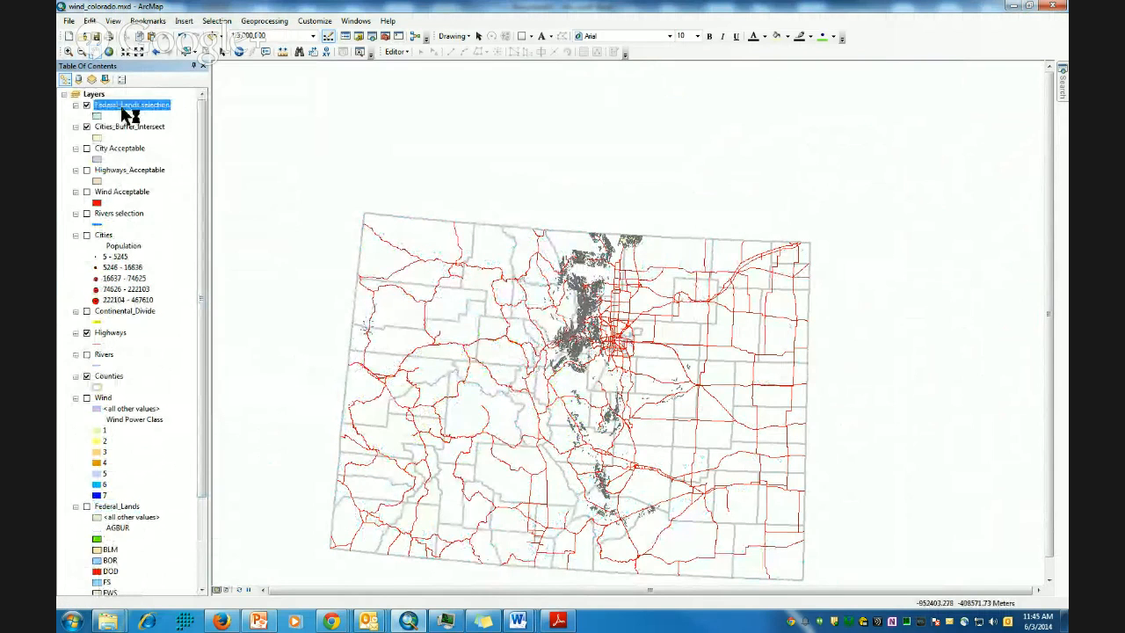
pyautogui.click(86, 105)
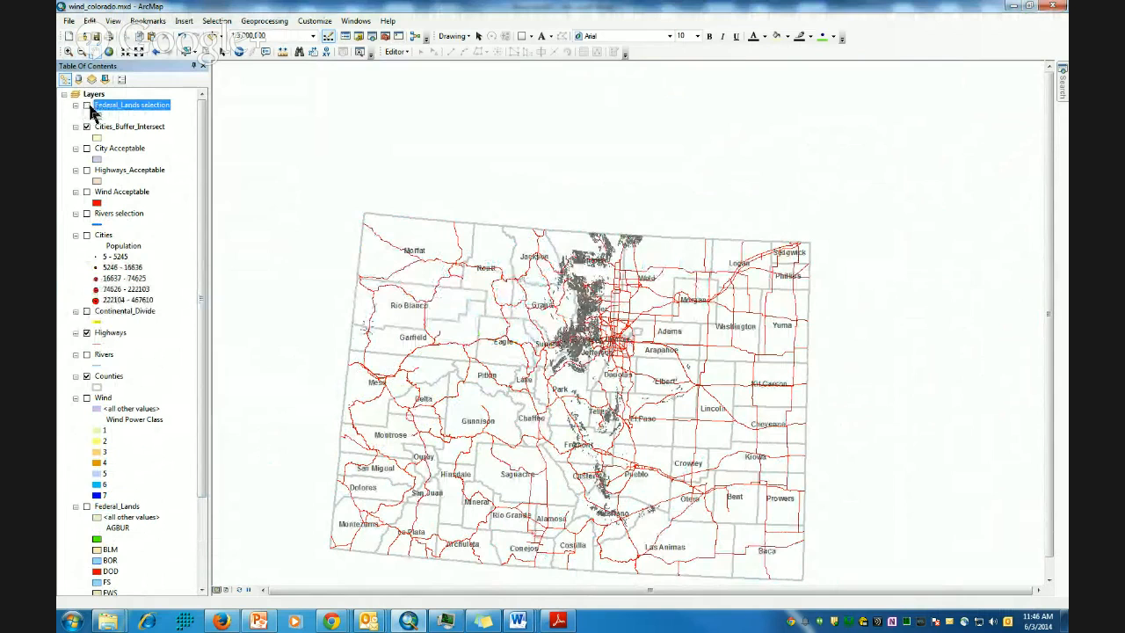
pyautogui.click(86, 105)
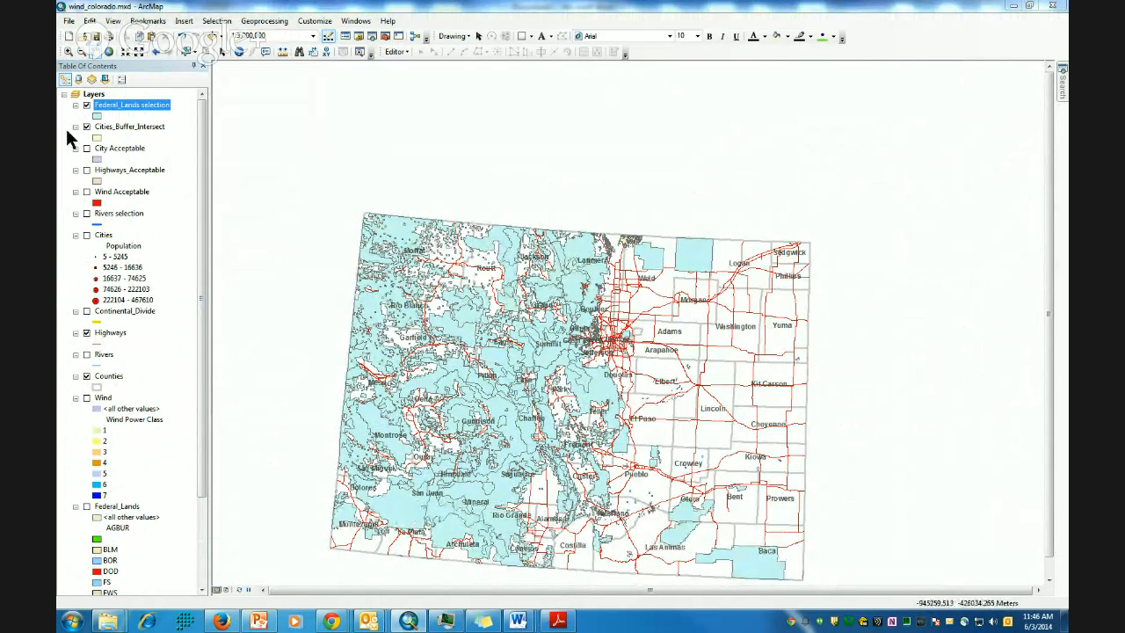
# Rename the Cities_Buffer_Intersect layer to All3_Intersect
pyautogui.click(120, 127)
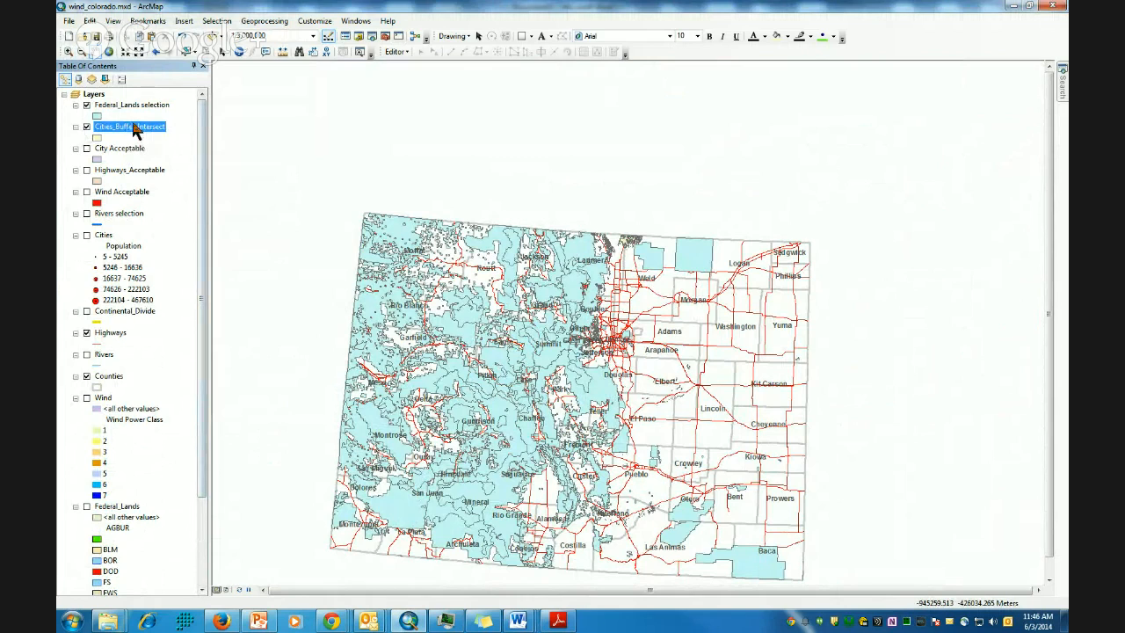
pyautogui.click(141, 129)
pyautogui.moveTo(133, 126); pyautogui.dragTo(76, 124)
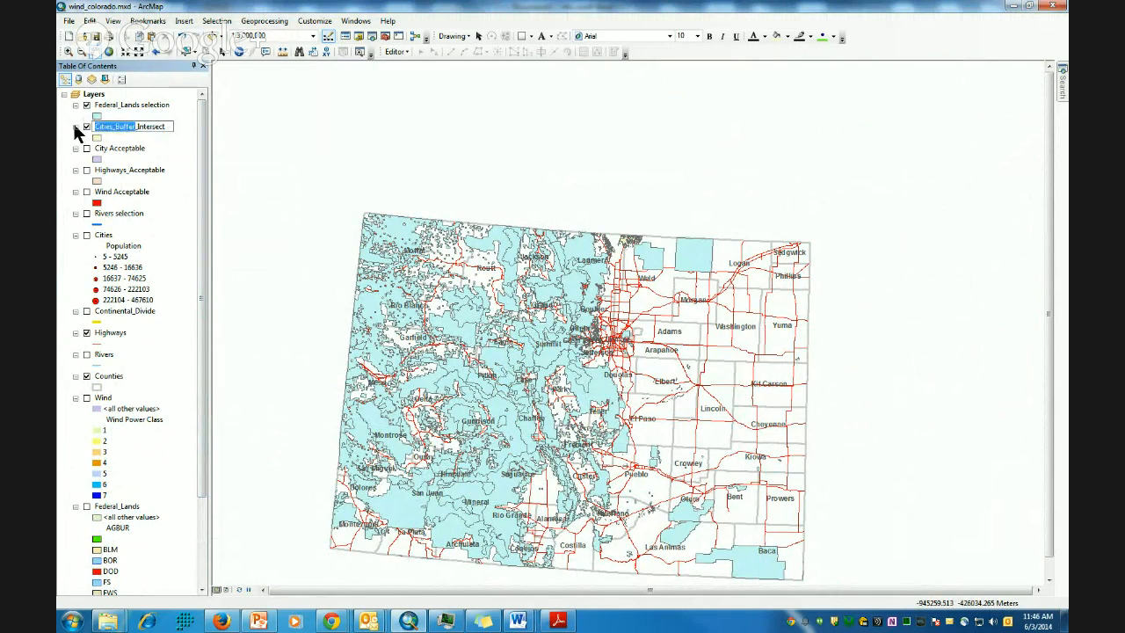
pyautogui.write('All3')
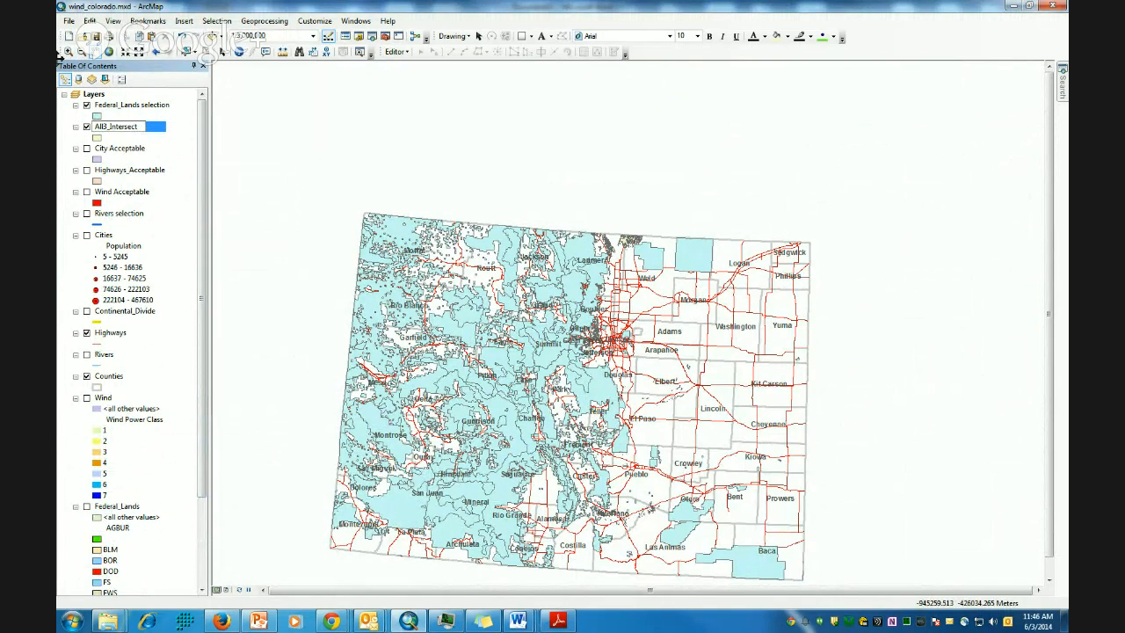
pyautogui.press('Return')
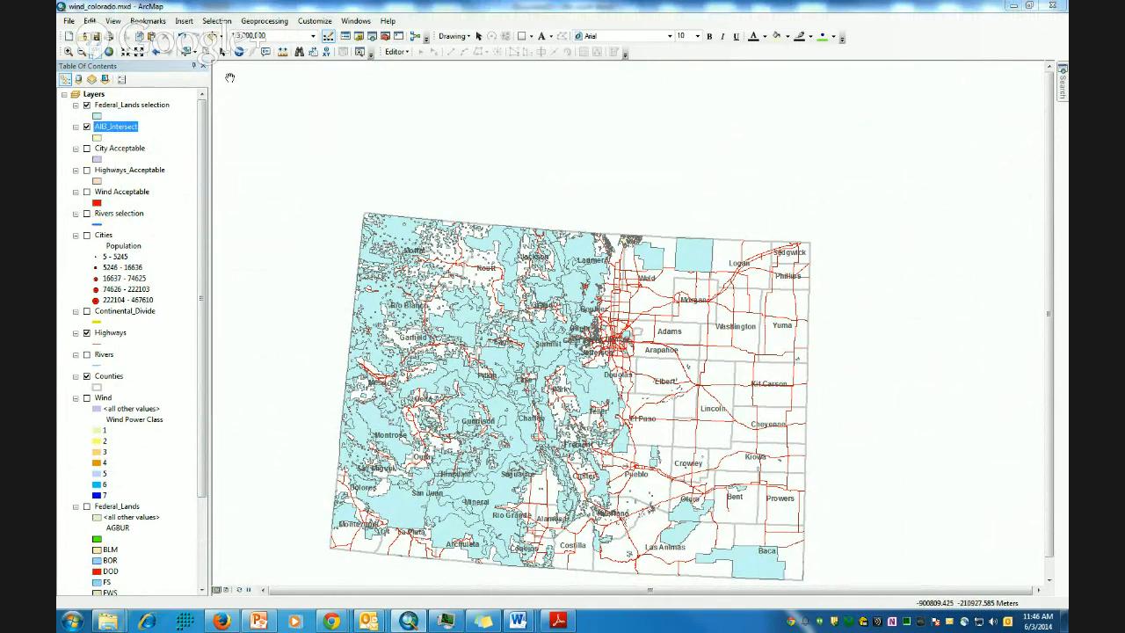
# Open the Erase tool from the Overlay toolset of the Analysis Tools and review its input, erase feature and output illustrations
pyautogui.click(386, 37)
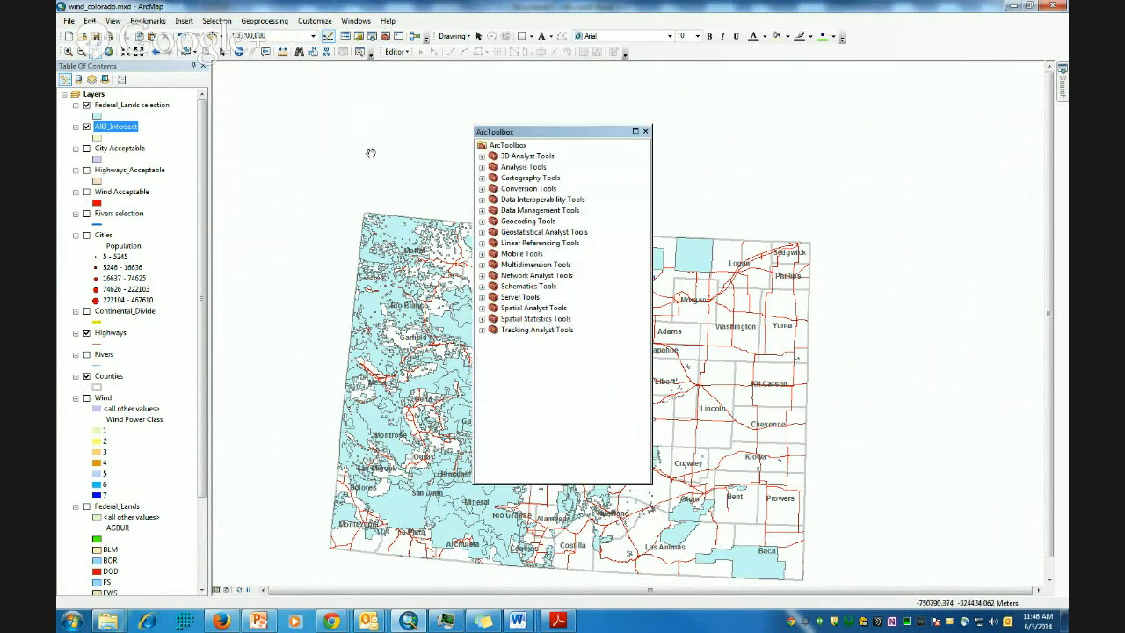
pyautogui.click(482, 167)
pyautogui.click(493, 189)
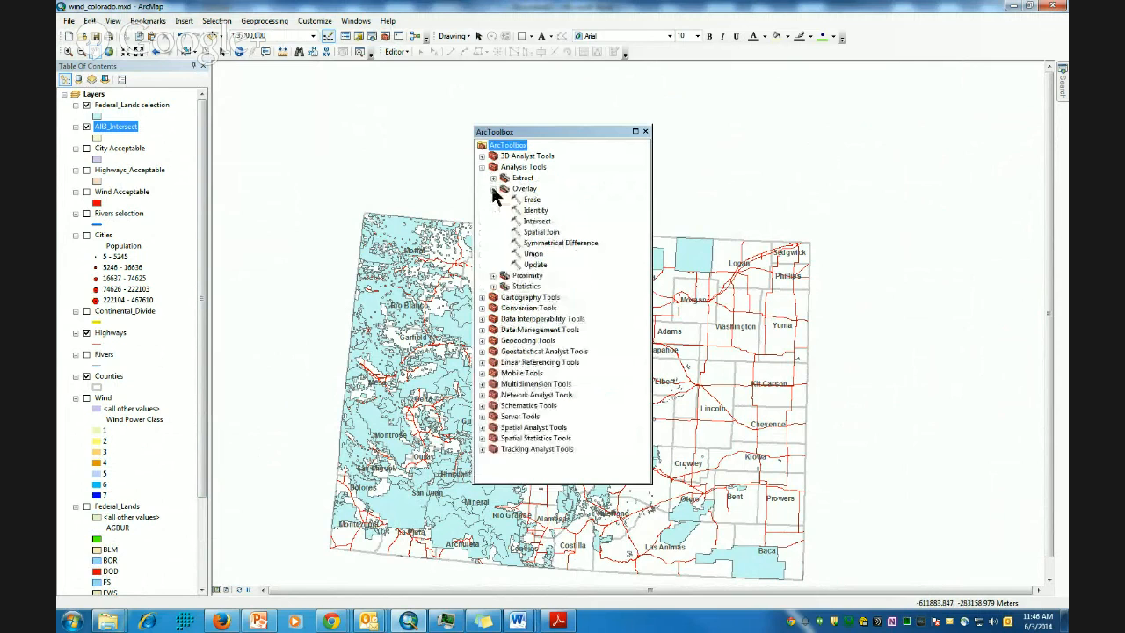
pyautogui.moveTo(556, 134); pyautogui.dragTo(870, 92)
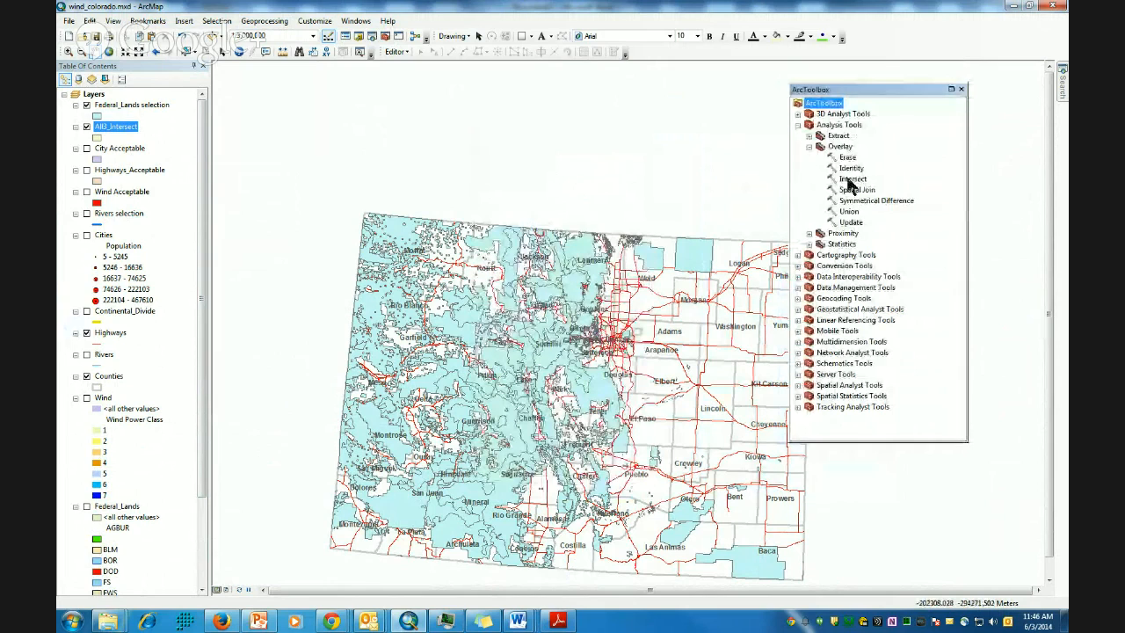
pyautogui.click(264, 20)
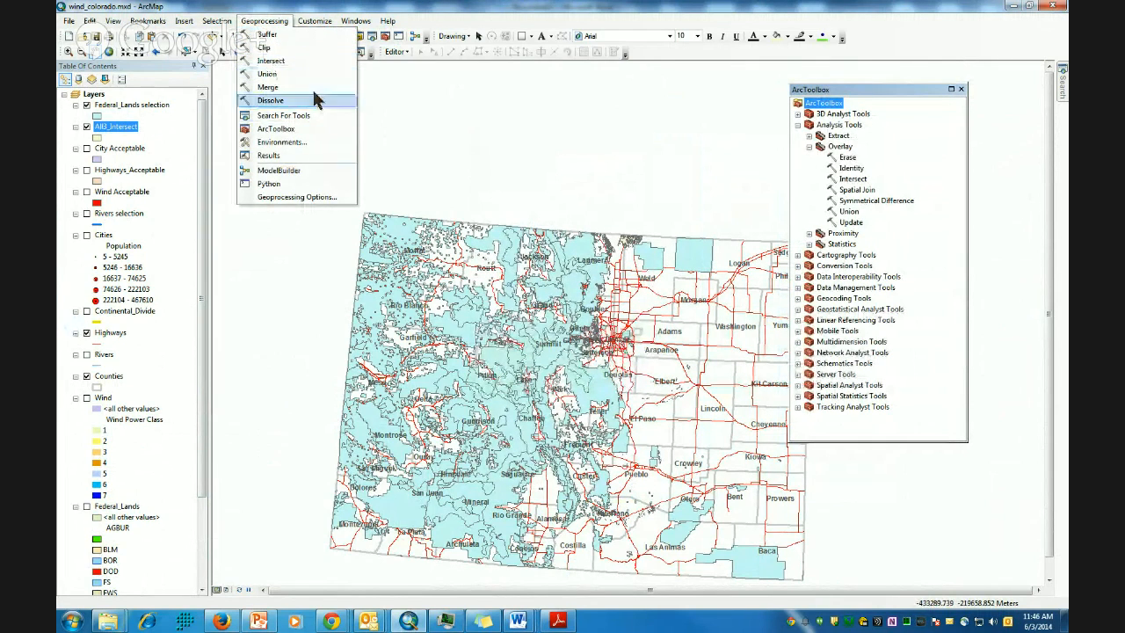
pyautogui.click(828, 200)
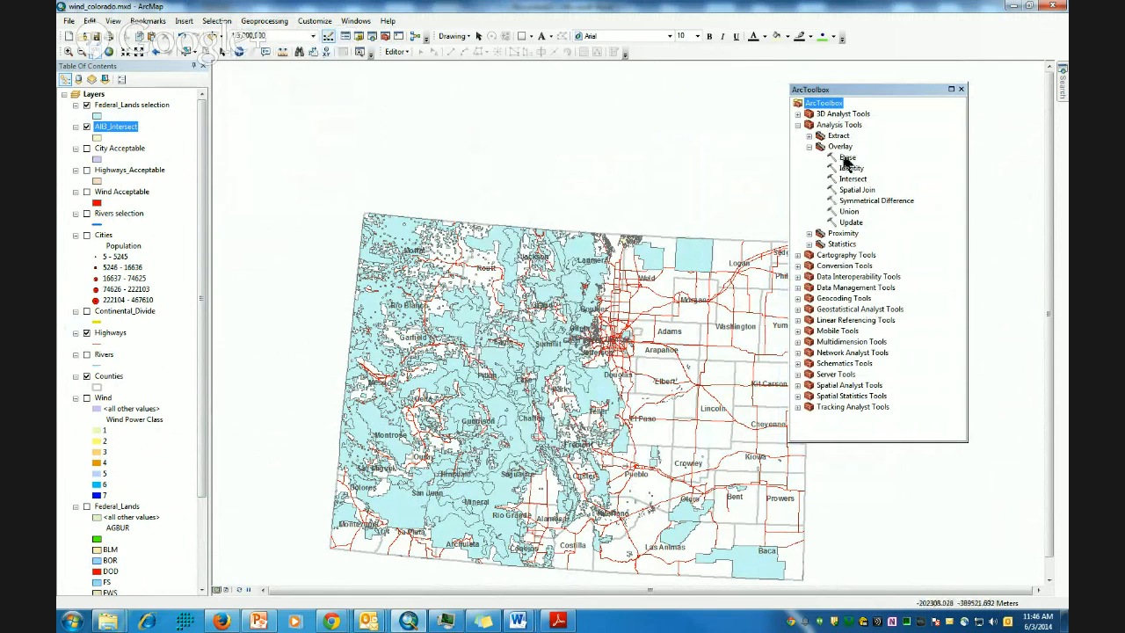
pyautogui.doubleClick(846, 158)
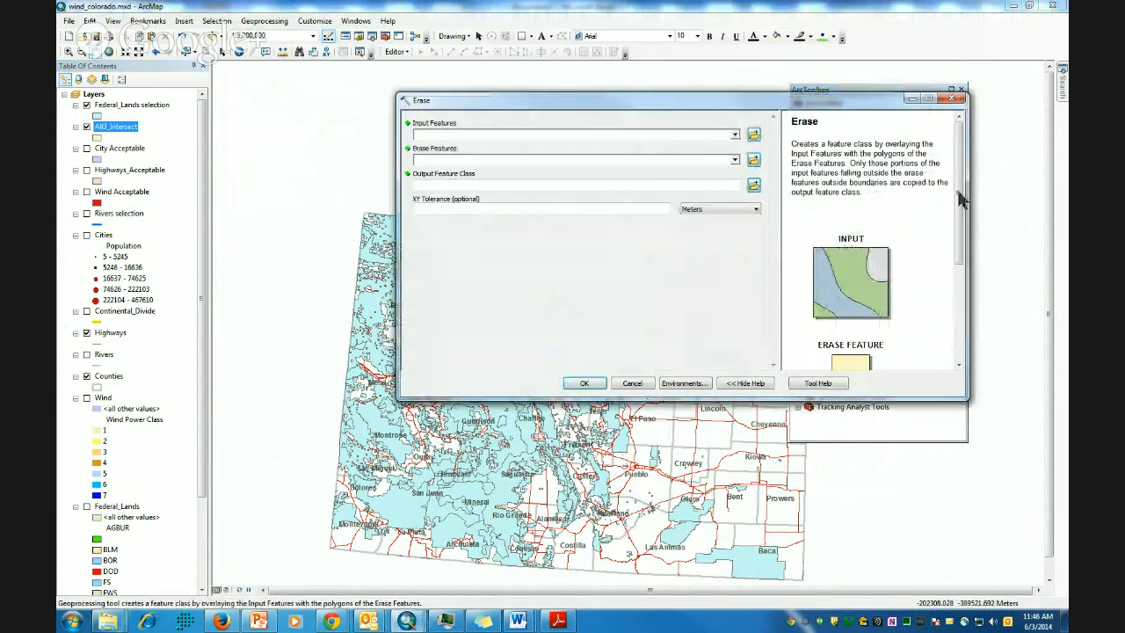
pyautogui.moveTo(962, 201)
pyautogui.mouseDown()
pyautogui.moveTo(975, 236)
pyautogui.moveTo(957, 259)
pyautogui.moveTo(967, 272)
pyautogui.mouseUp()
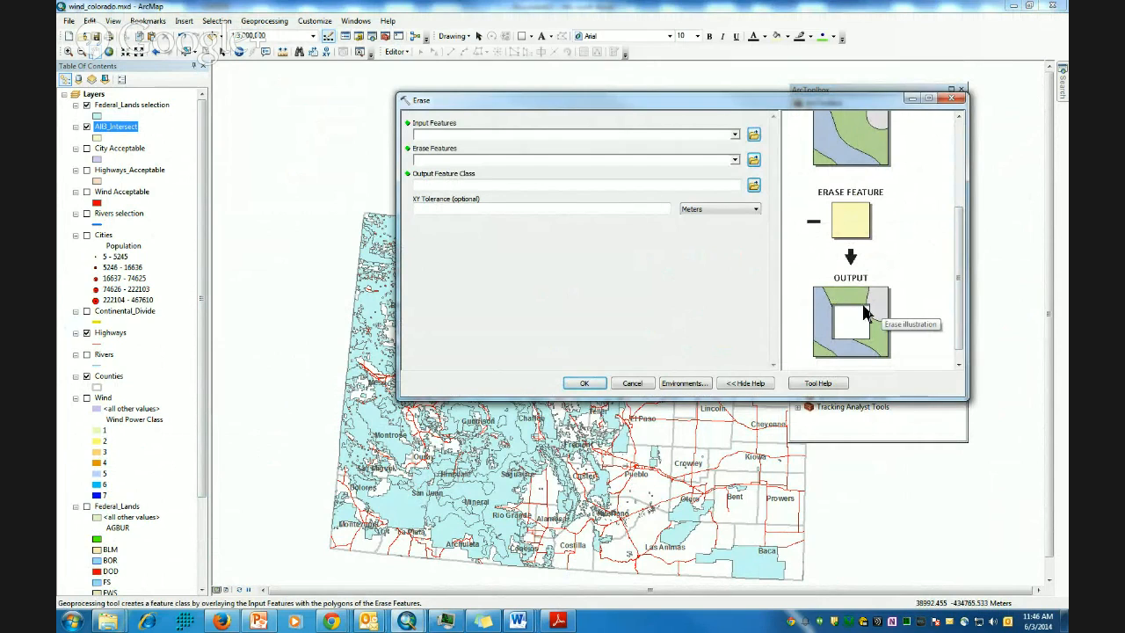
pyautogui.moveTo(960, 252); pyautogui.dragTo(957, 218)
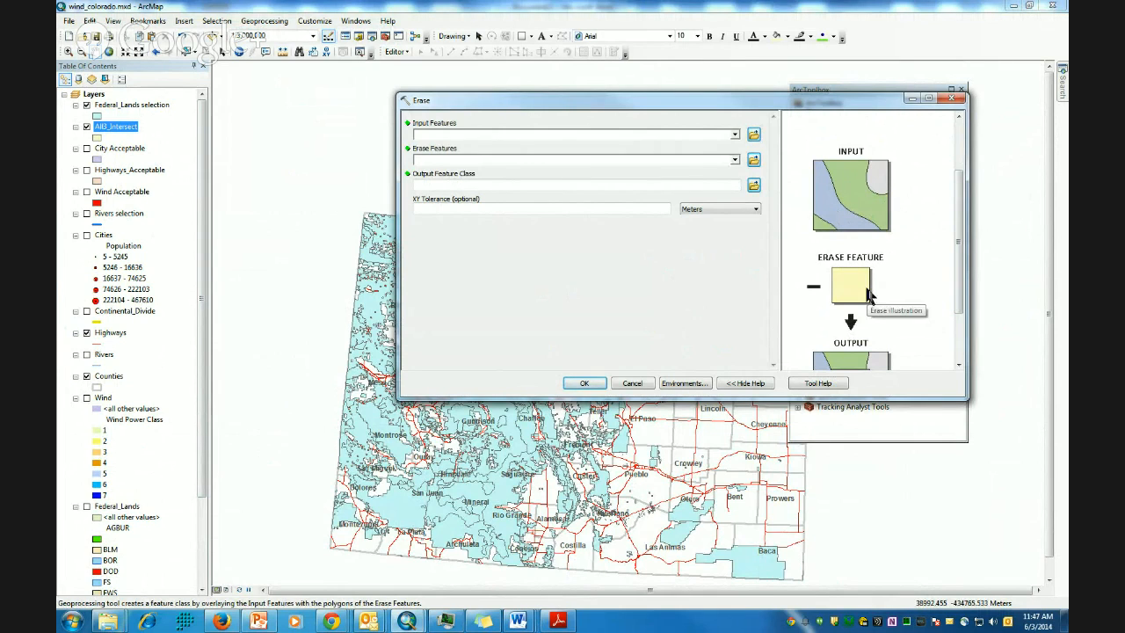
pyautogui.moveTo(959, 261); pyautogui.dragTo(963, 296)
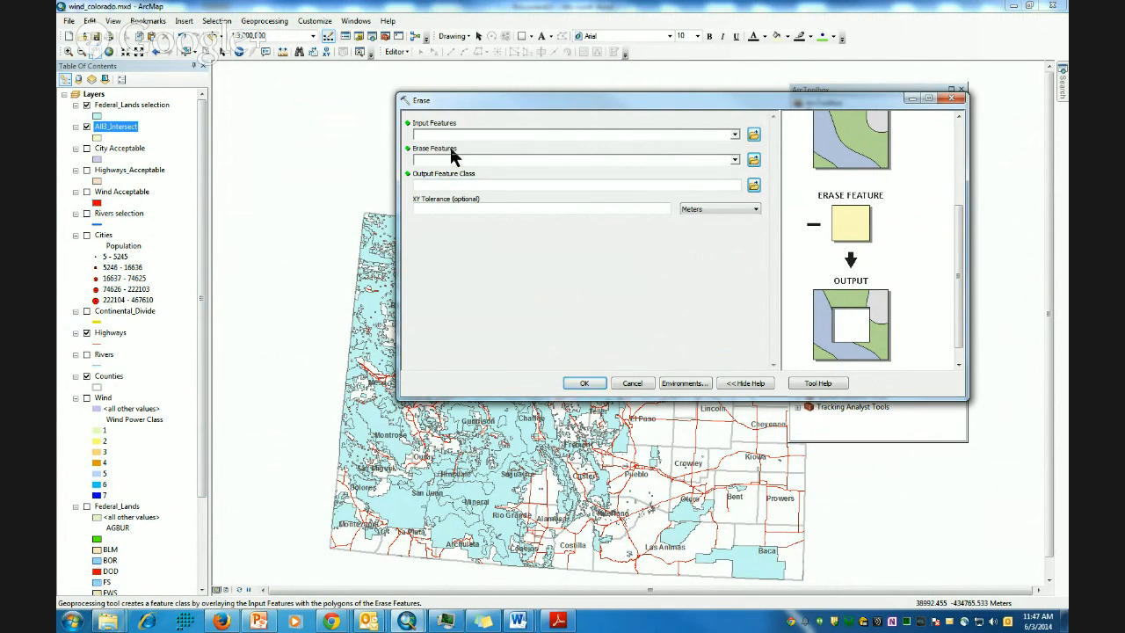
# Run Erase with All3_Intersect as the input features and Federal_Lands selection as the erase features, keeping the default output
pyautogui.click(737, 135)
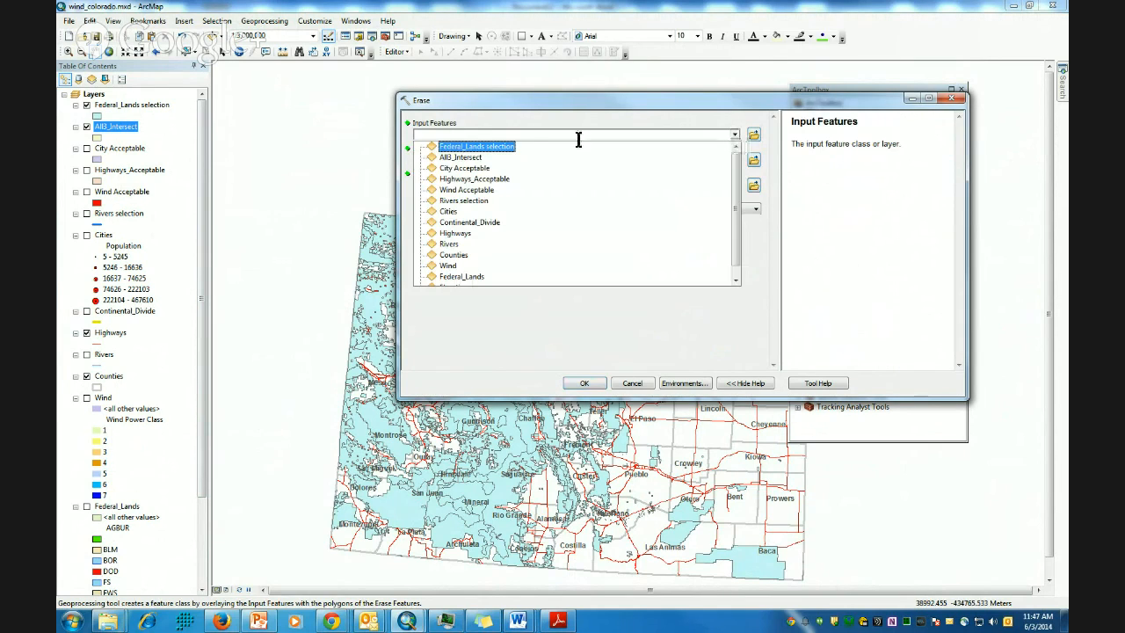
pyautogui.click(487, 153)
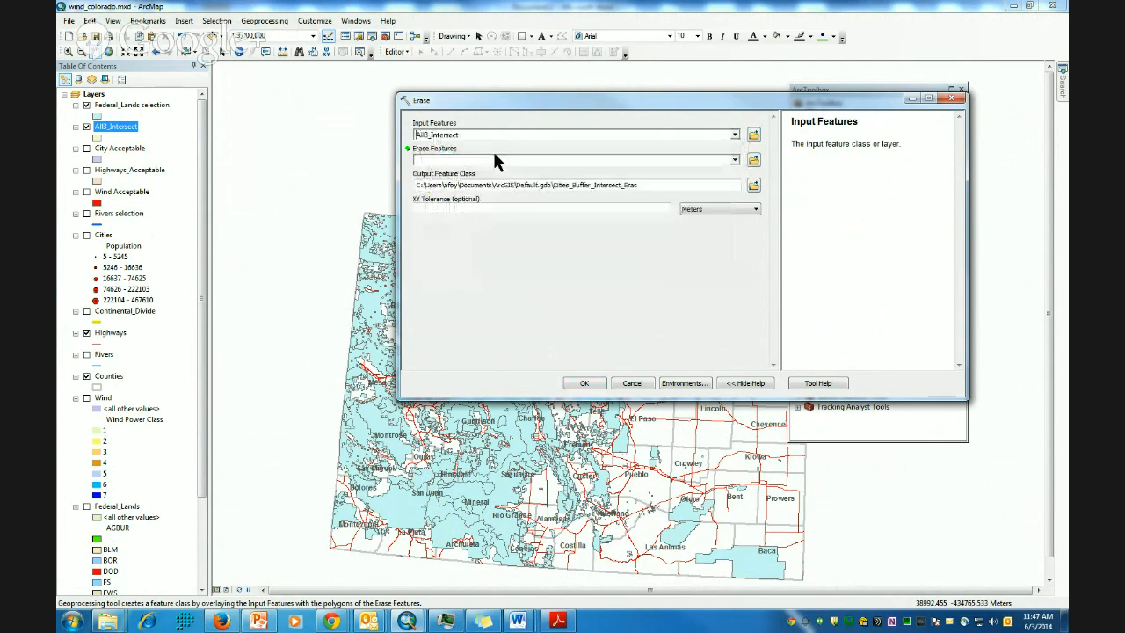
pyautogui.click(735, 159)
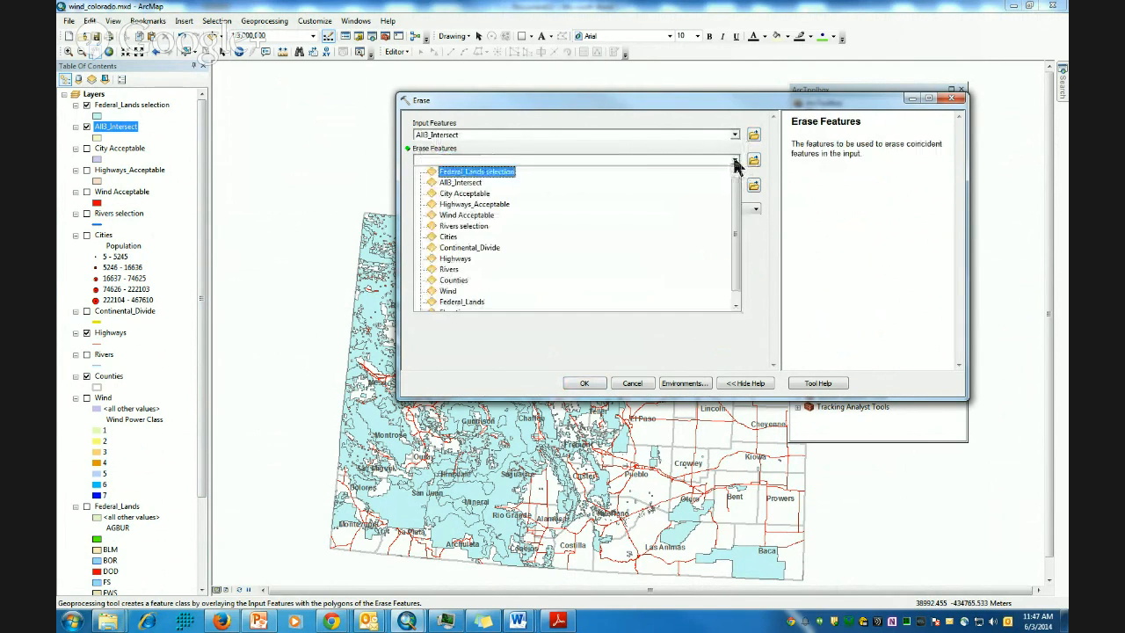
pyautogui.click(521, 168)
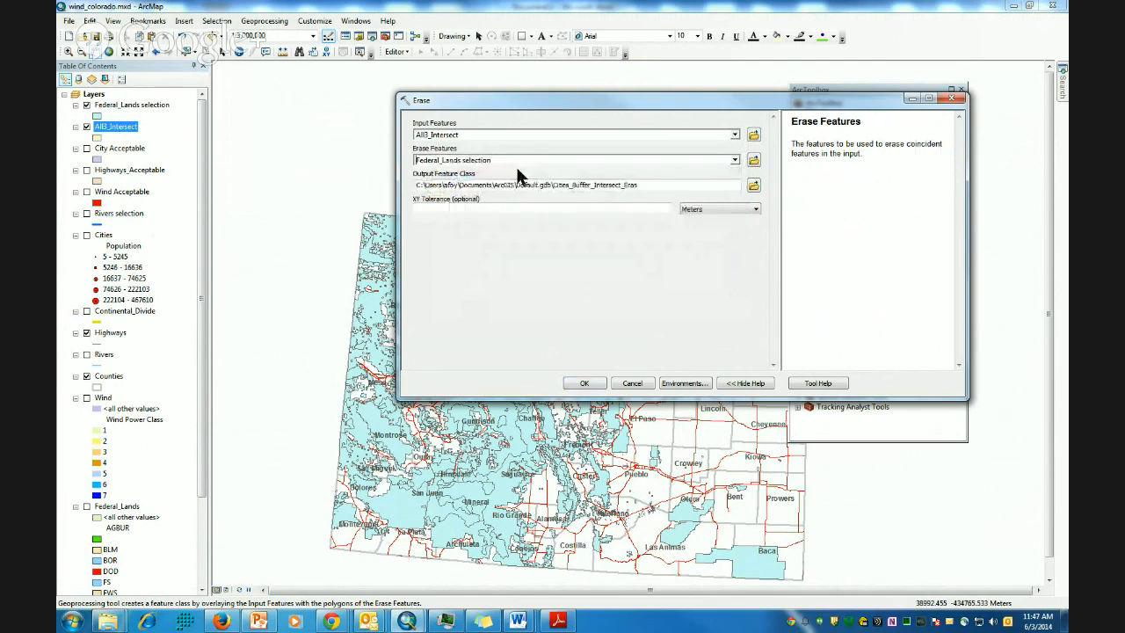
pyautogui.click(590, 386)
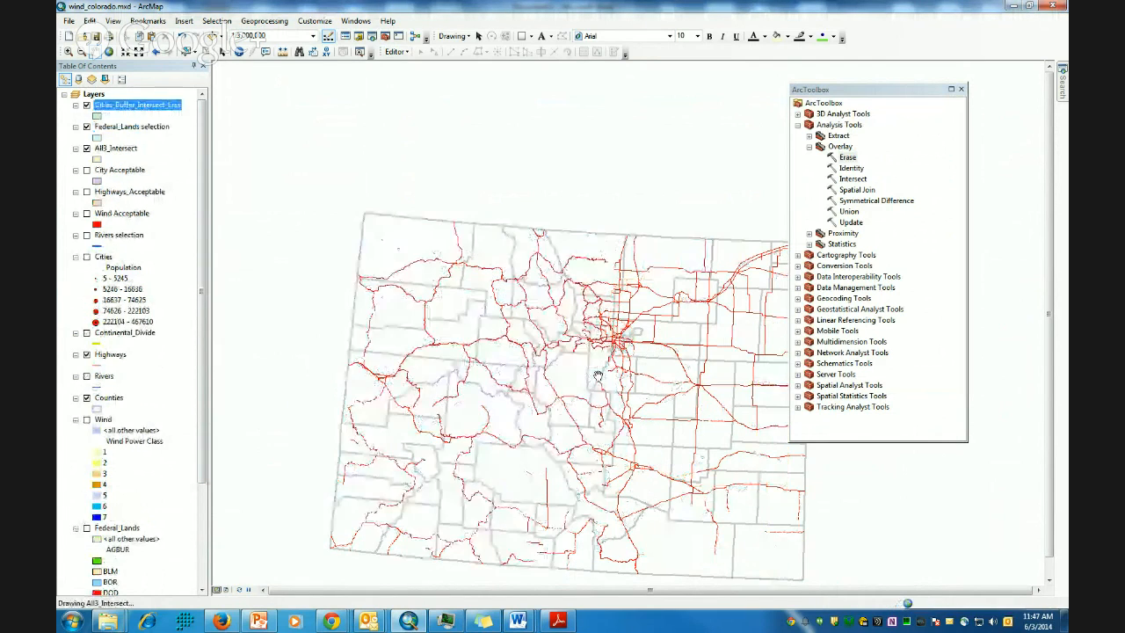
# Turn off the Federal_Lands selection and All3_Intersect layers and examine the erased result around Gilpin and Jefferson counties
pyautogui.click(86, 126)
pyautogui.click(86, 148)
pyautogui.click(86, 147)
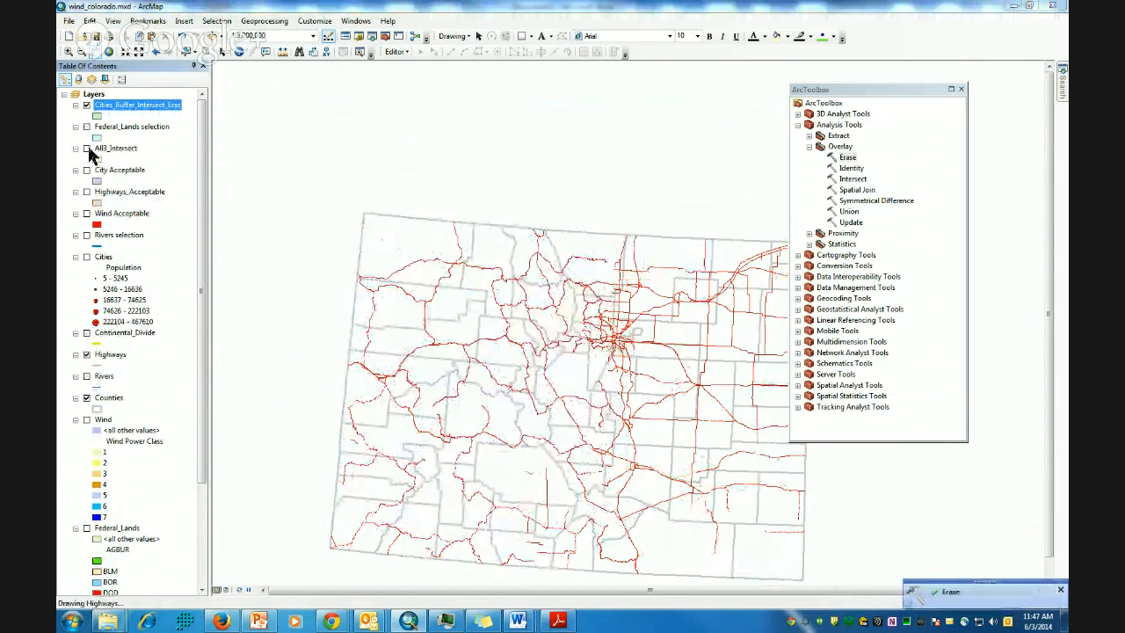
pyautogui.click(68, 51)
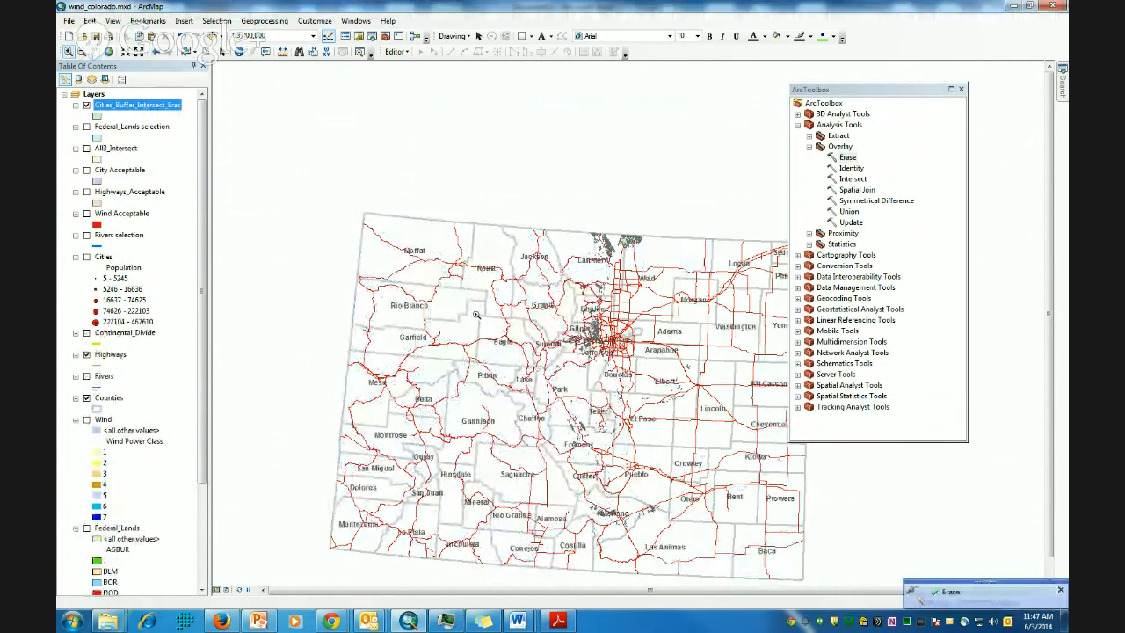
pyautogui.moveTo(575, 313); pyautogui.dragTo(654, 367)
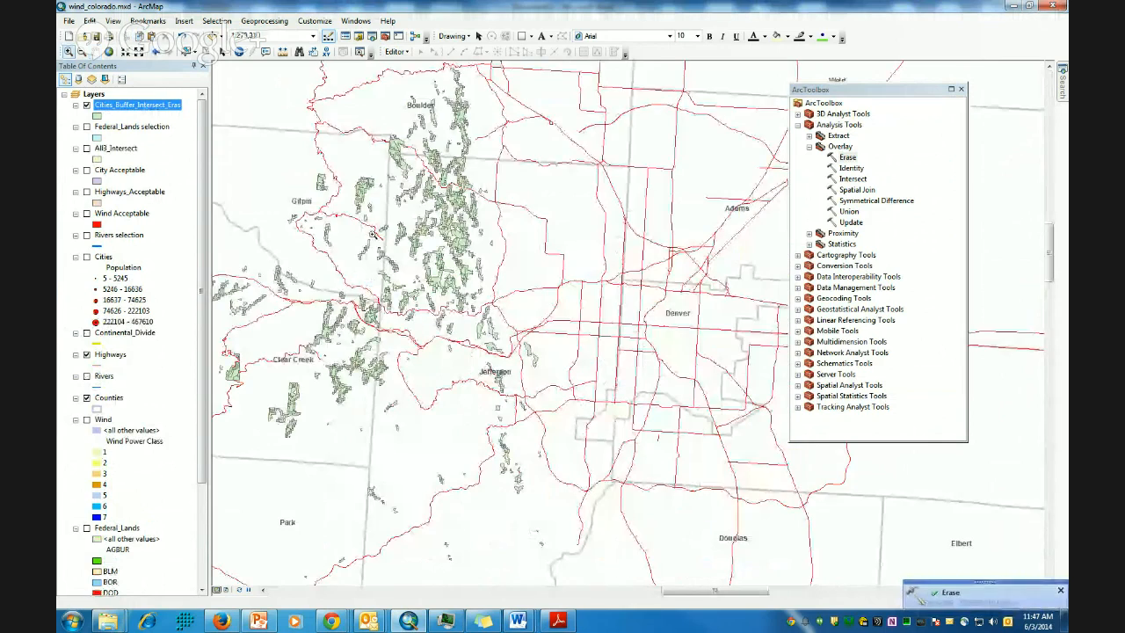
pyautogui.moveTo(385, 185); pyautogui.dragTo(521, 279)
pyautogui.scroll(3, 689, 342)
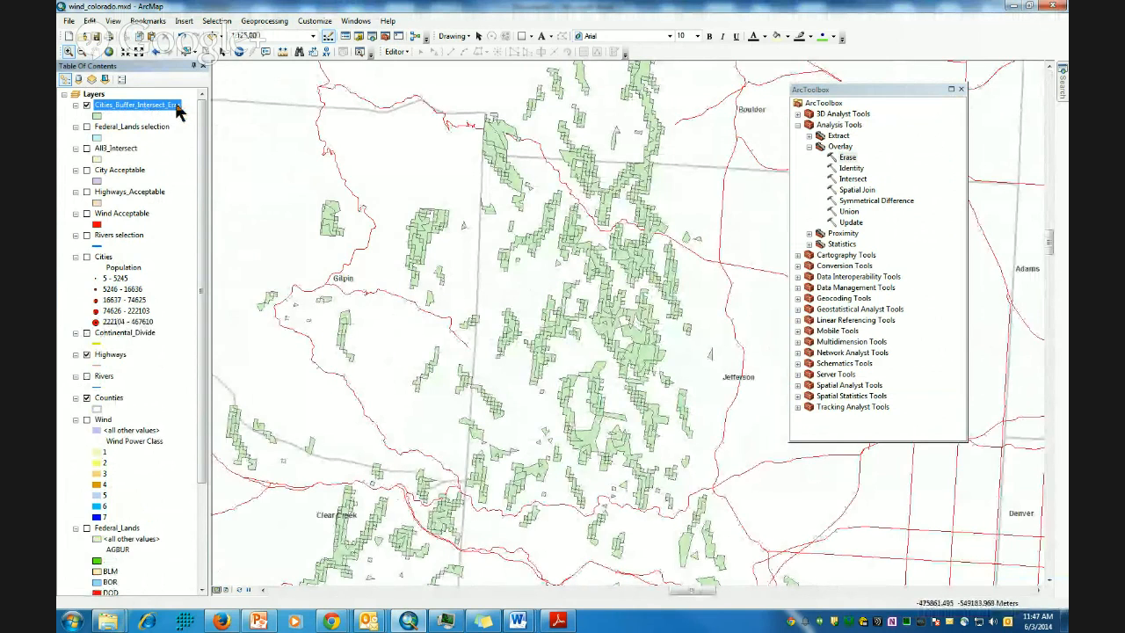
# Rename the erase output layer to All 4
pyautogui.click(175, 105)
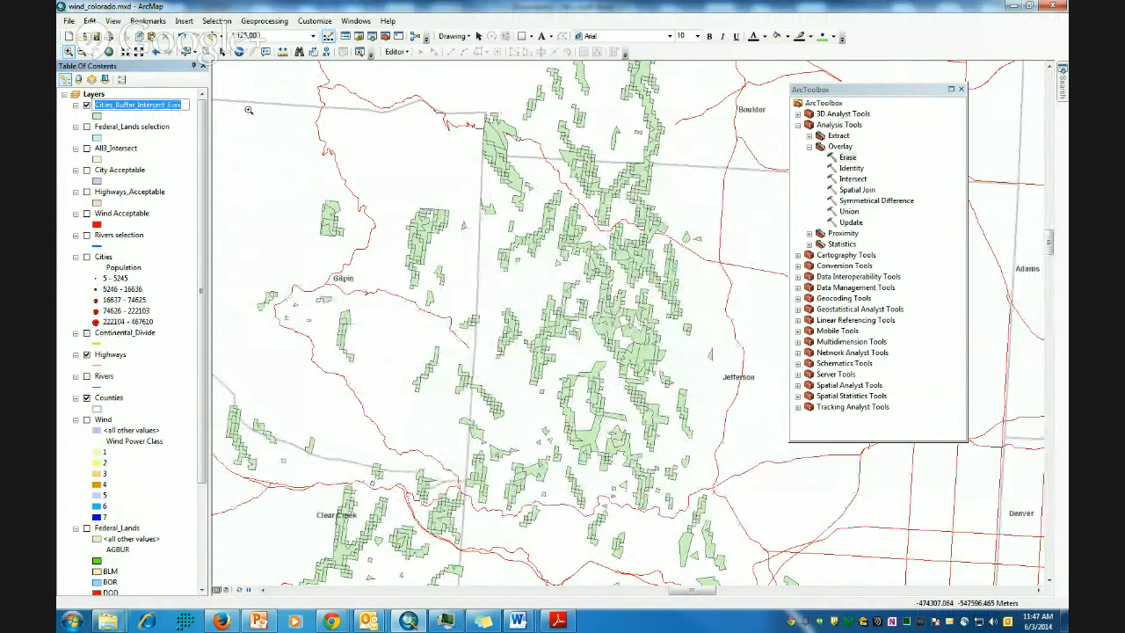
pyautogui.write('Al')
pyautogui.press('BackSpace')
pyautogui.press('BackSpace')
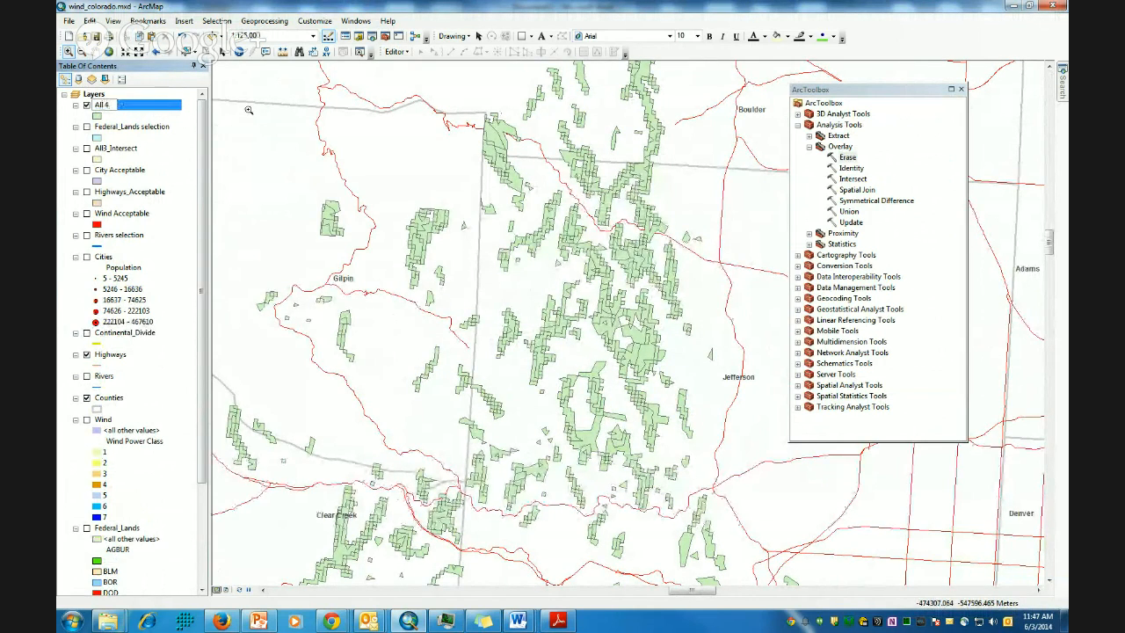
pyautogui.write('All 4')
pyautogui.press('Return')
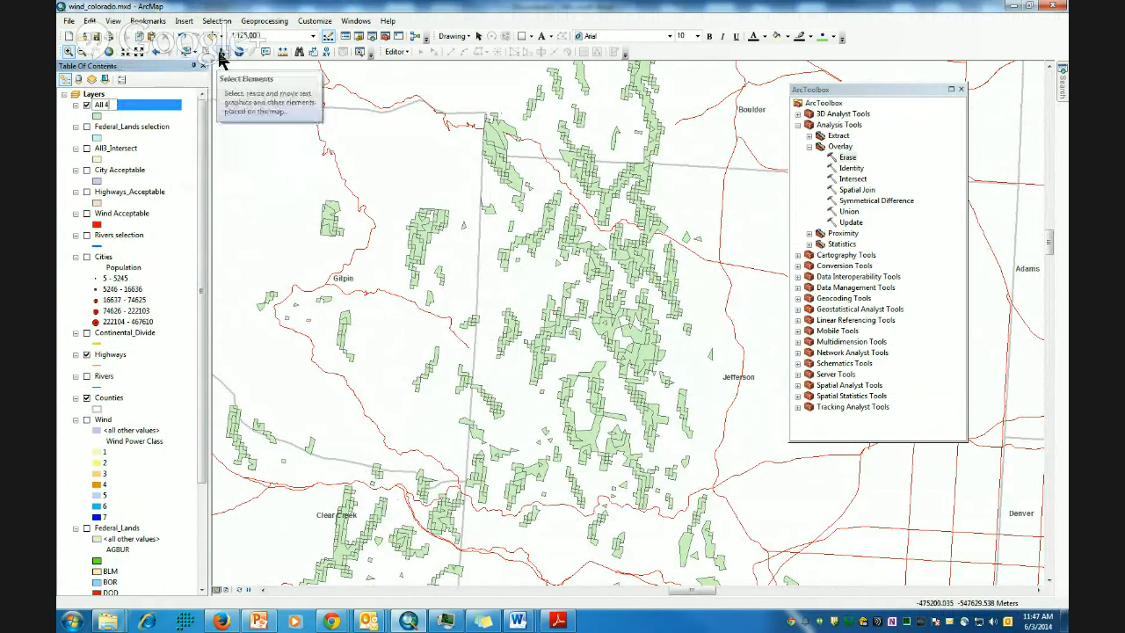
pyautogui.click(223, 52)
# Open the All 4 attribute table and review its records across to the WPC, Shape_Length and Shape_Area fields
pyautogui.scroll(2, 612, 343)
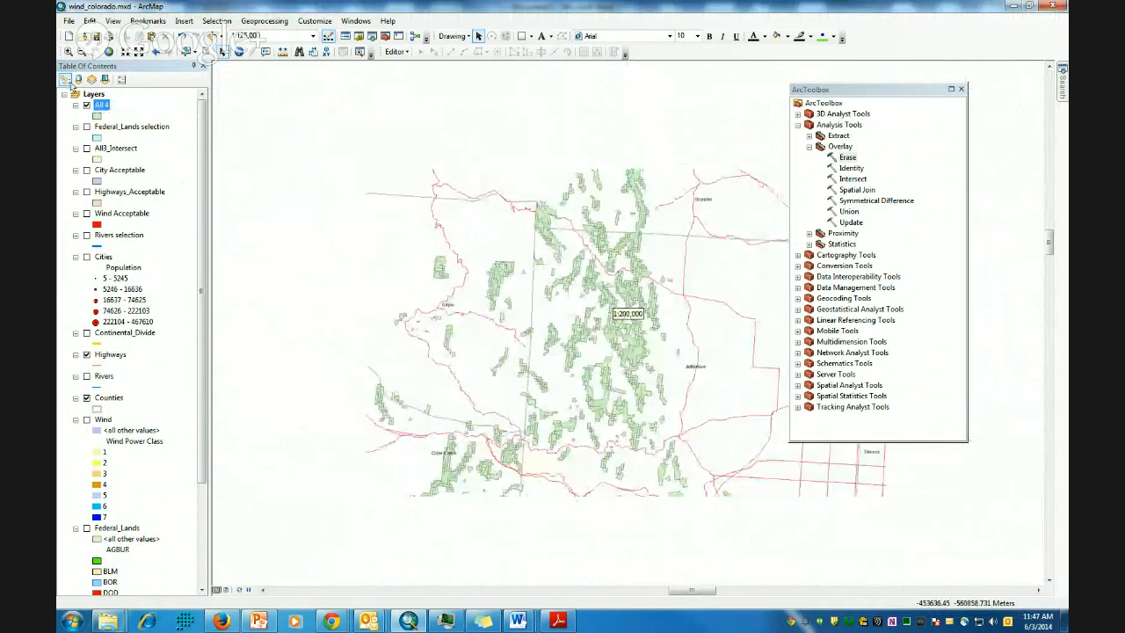
pyautogui.click(70, 52)
pyautogui.moveTo(561, 211); pyautogui.dragTo(663, 281)
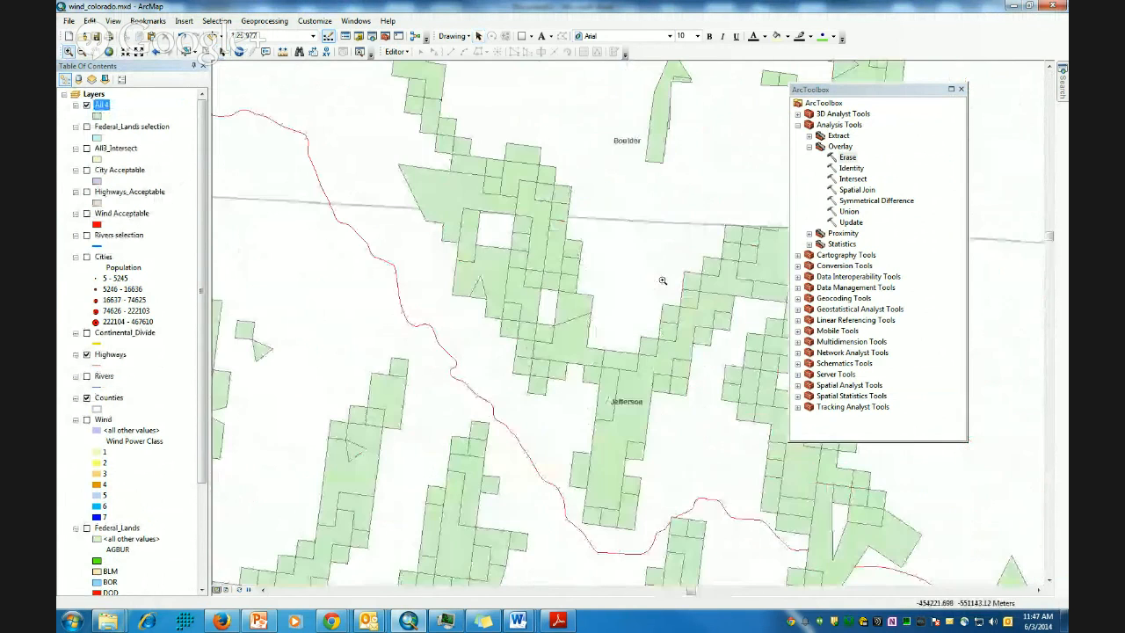
pyautogui.rightClick(103, 109)
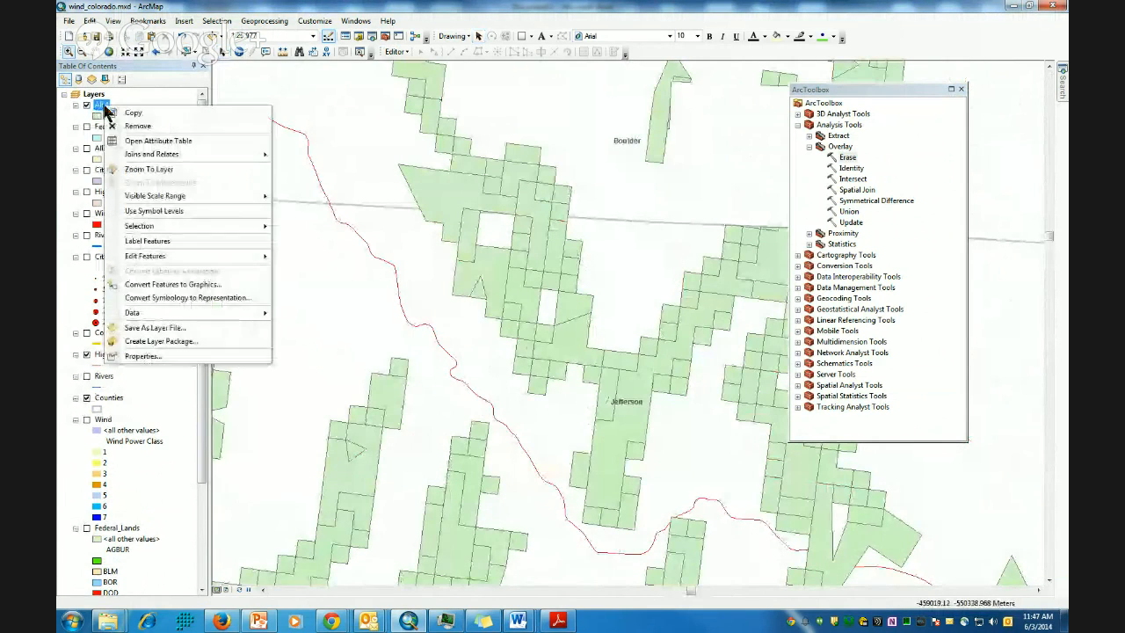
pyautogui.click(149, 145)
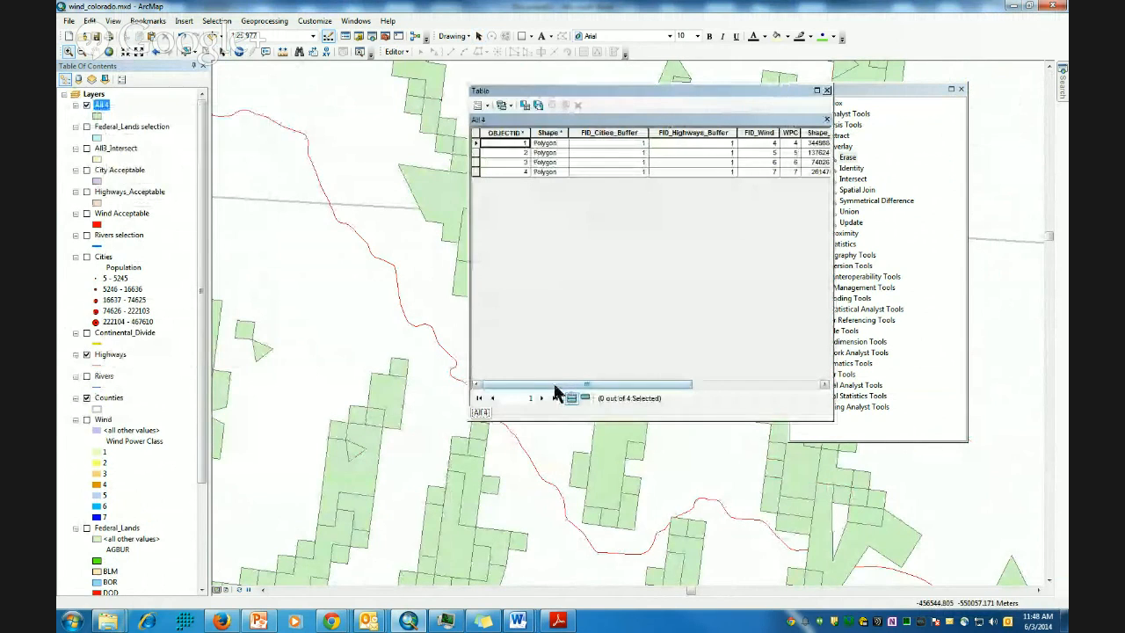
pyautogui.moveTo(556, 392); pyautogui.dragTo(704, 402)
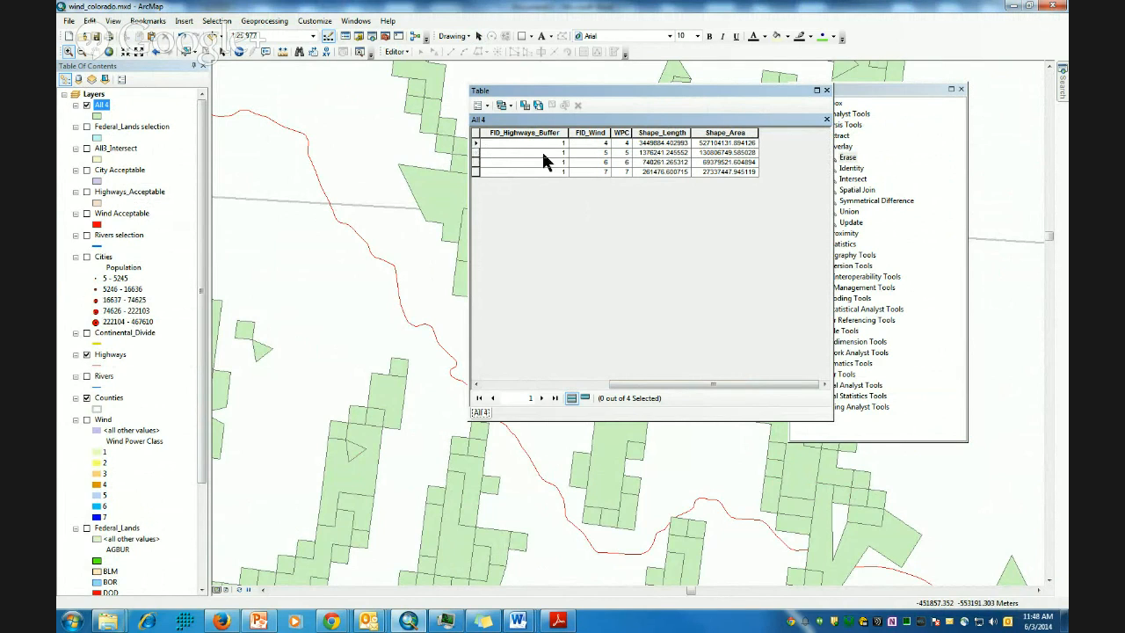
# Select the WPC 4 record in the All 4 table and examine its highlighted polygons at a wider map extent
pyautogui.click(476, 143)
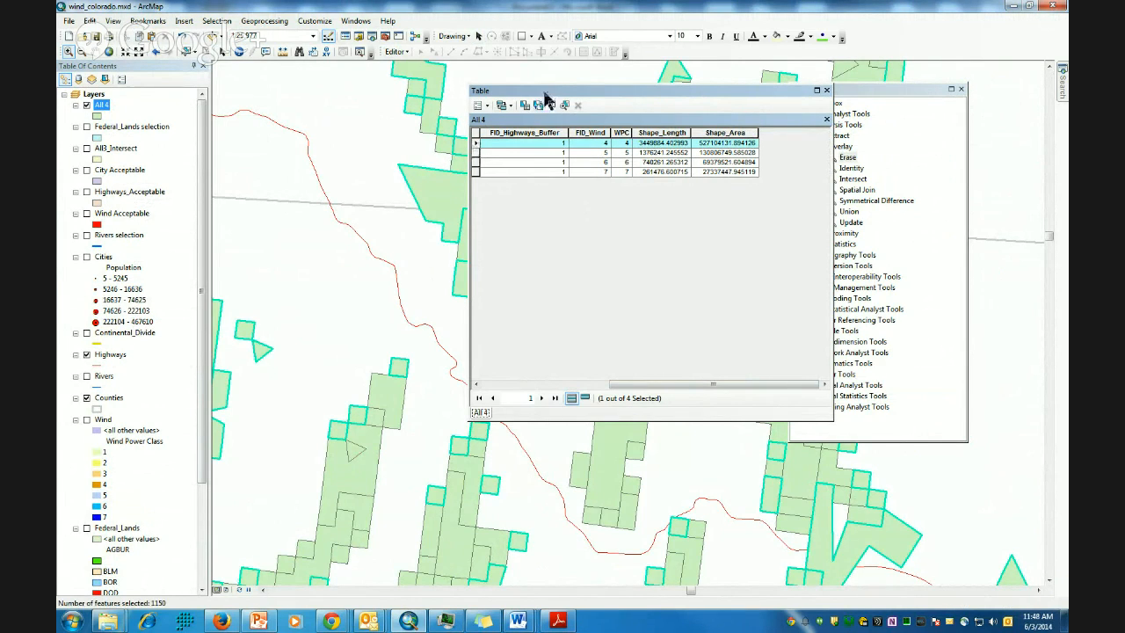
pyautogui.moveTo(545, 97); pyautogui.dragTo(603, 136)
pyautogui.click(138, 52)
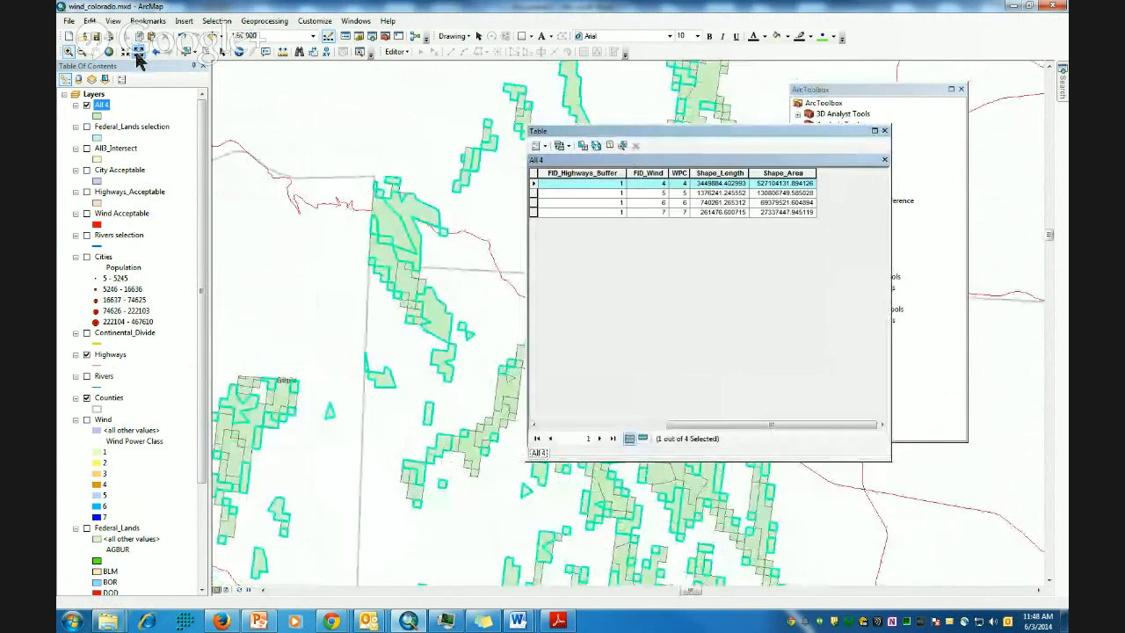
pyautogui.click(138, 53)
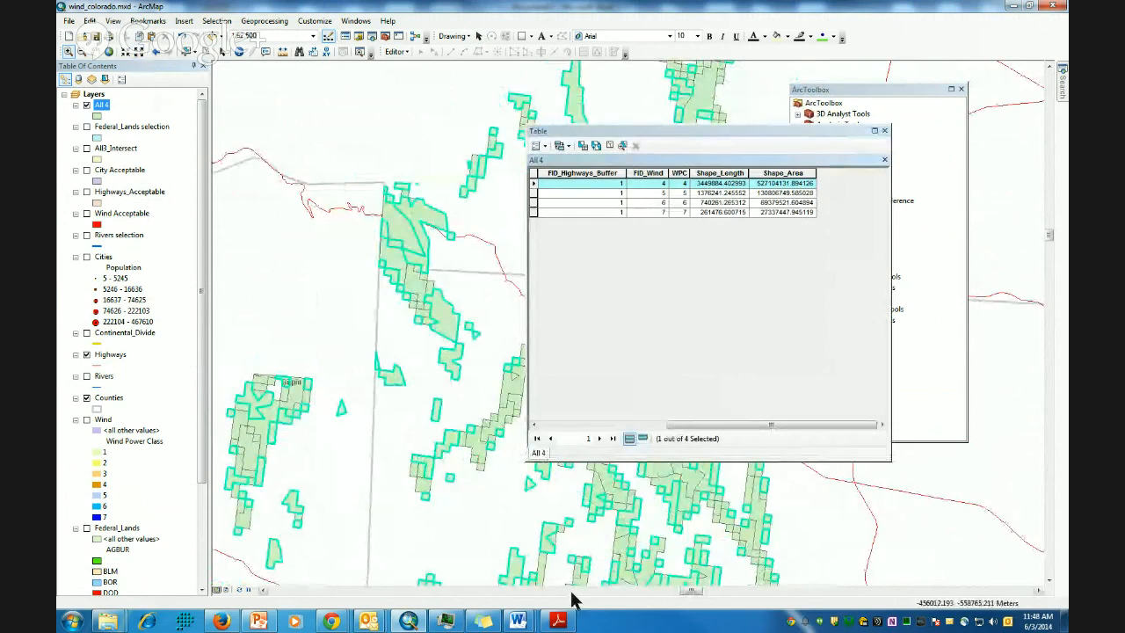
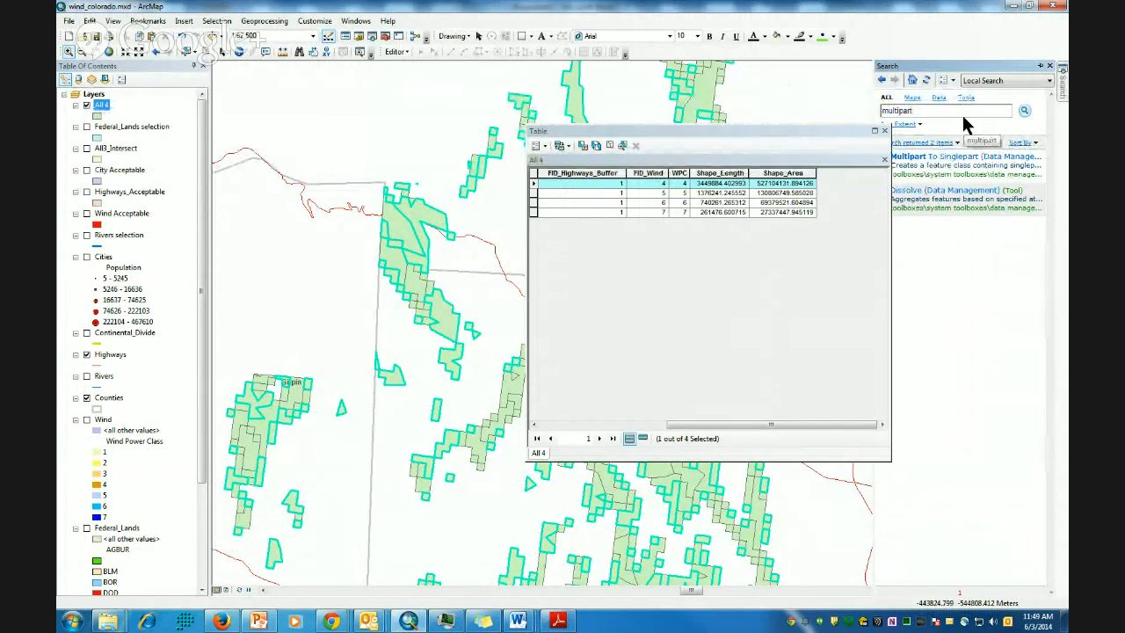
# Open the Multipart To Singlepart tool from the Features toolset of the Data Management Tools
pyautogui.moveTo(648, 131); pyautogui.dragTo(546, 94)
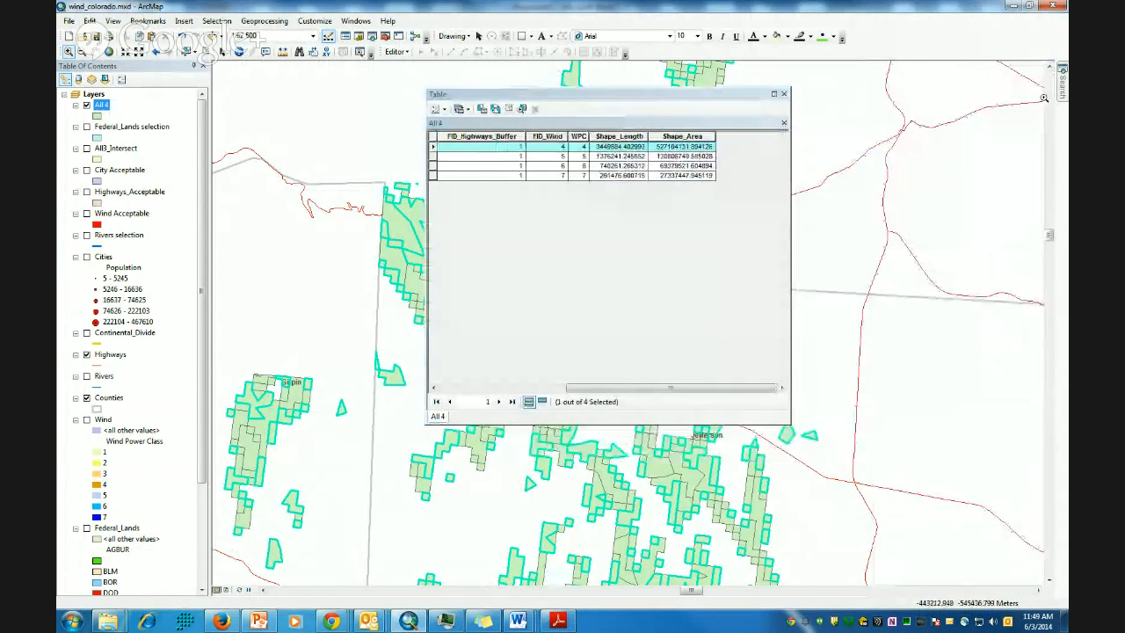
pyautogui.moveTo(1062, 101)
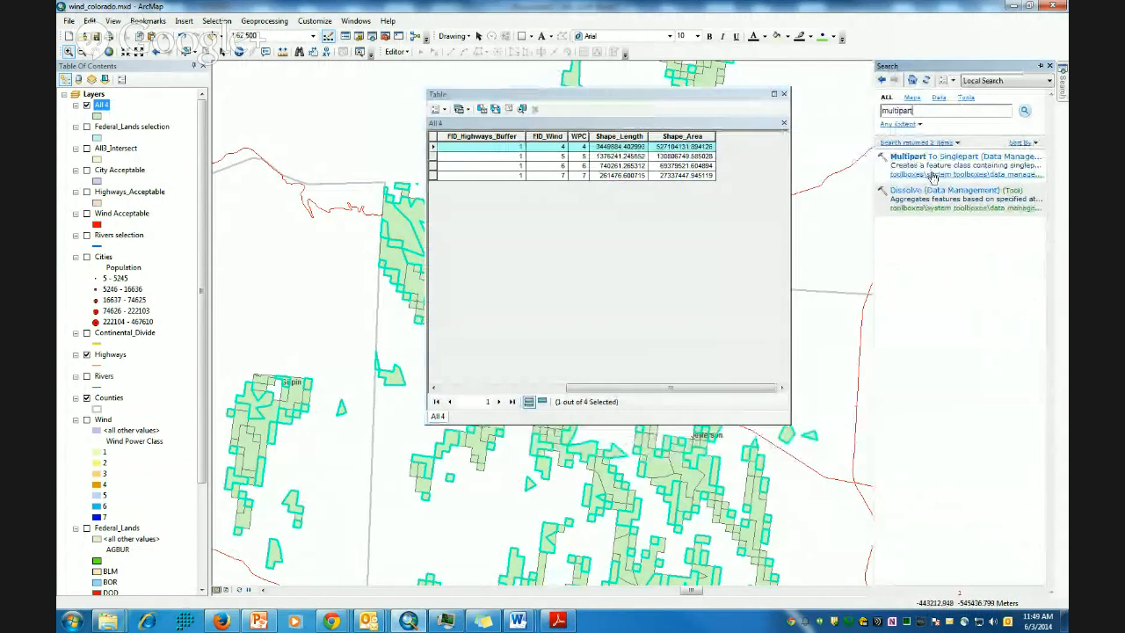
pyautogui.click(386, 37)
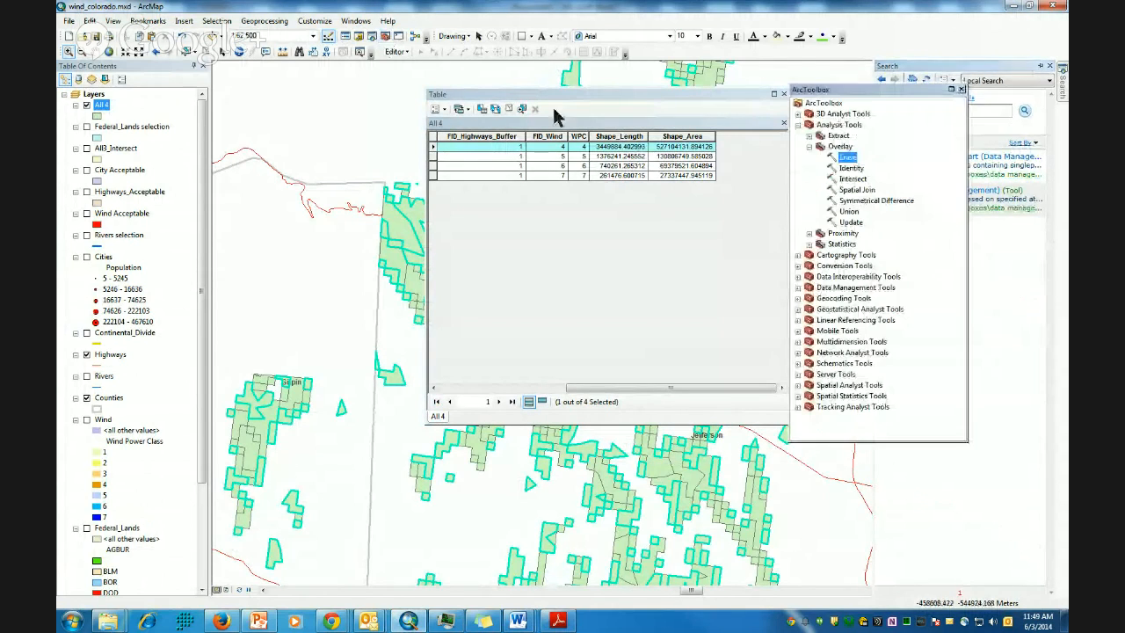
pyautogui.doubleClick(810, 290)
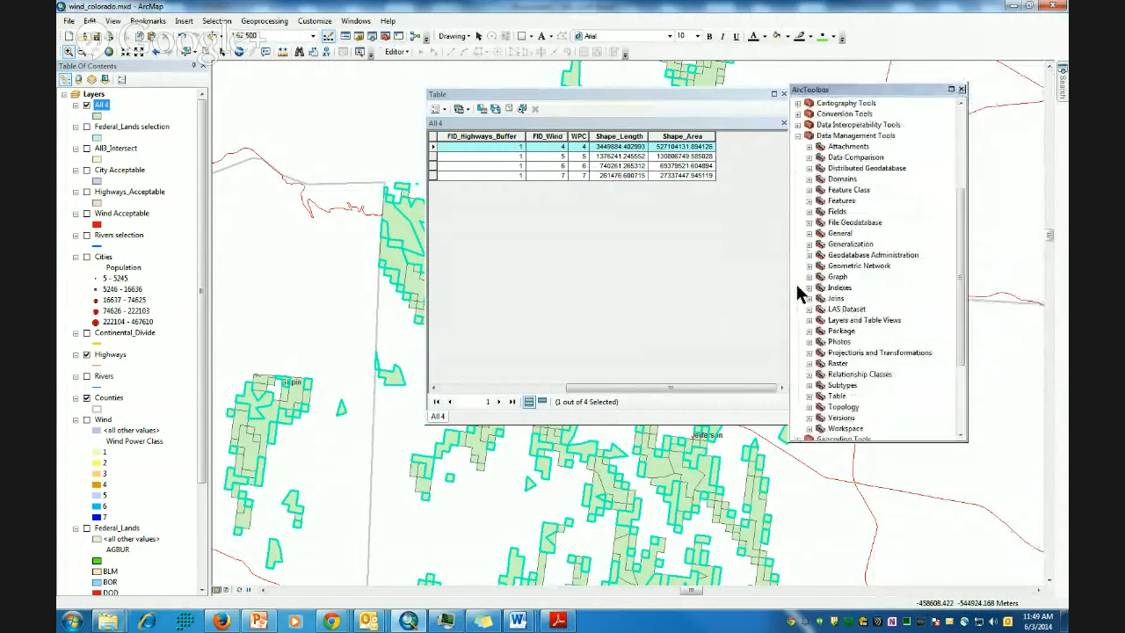
pyautogui.click(809, 201)
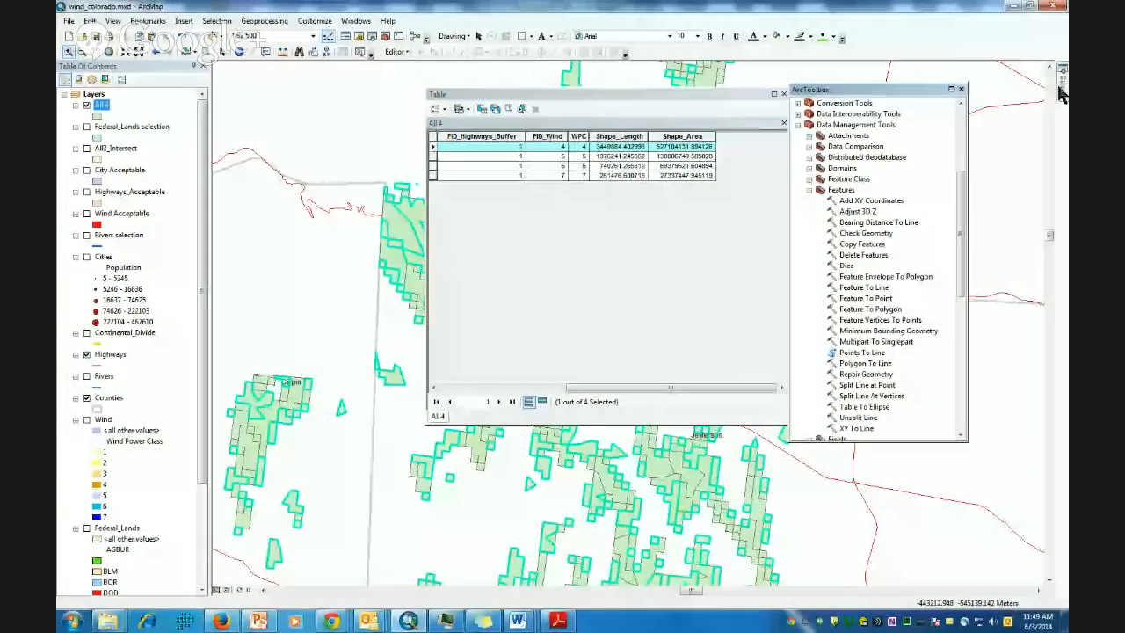
pyautogui.doubleClick(875, 343)
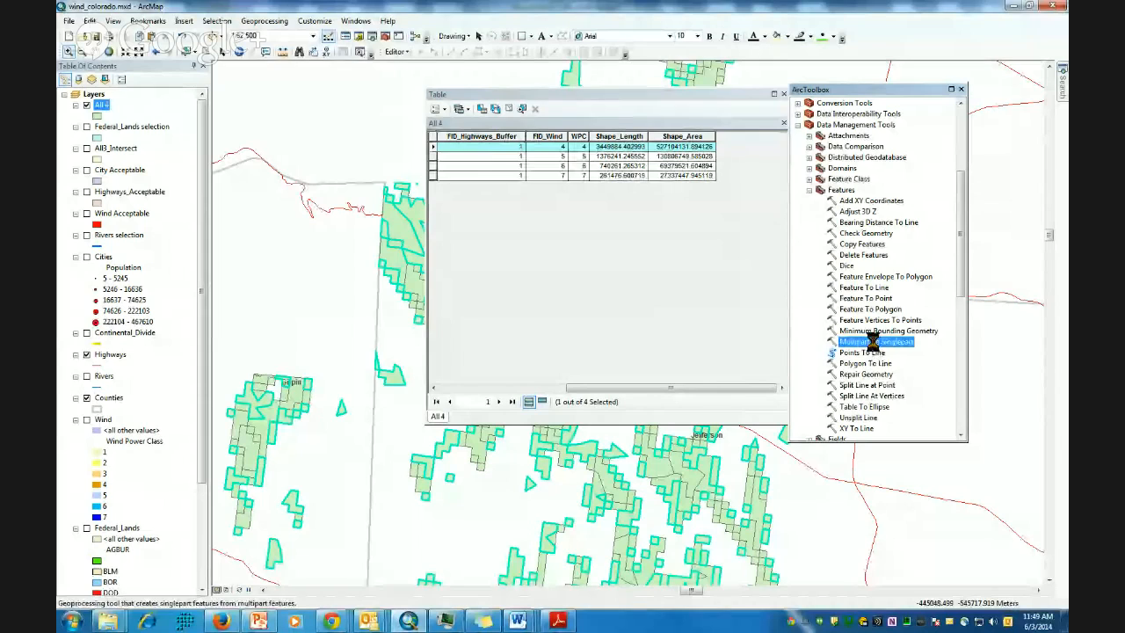
# Run Multipart To Singlepart on All 4 with the output feature class named All4single
pyautogui.moveTo(103, 107); pyautogui.dragTo(442, 132)
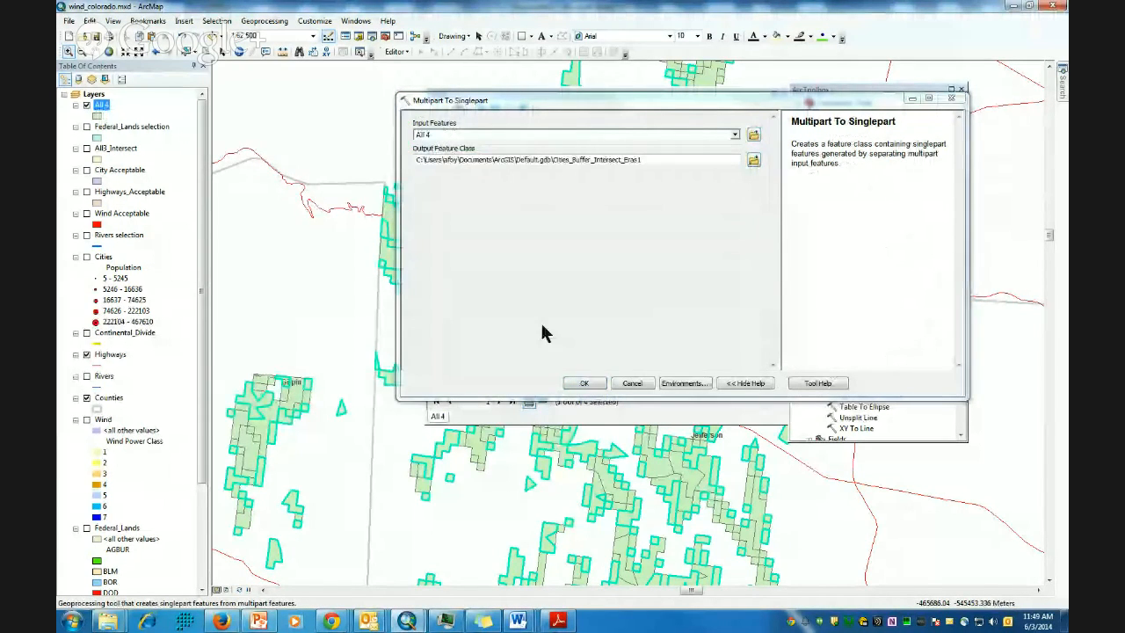
pyautogui.click(554, 160)
pyautogui.moveTo(554, 159); pyautogui.dragTo(668, 172)
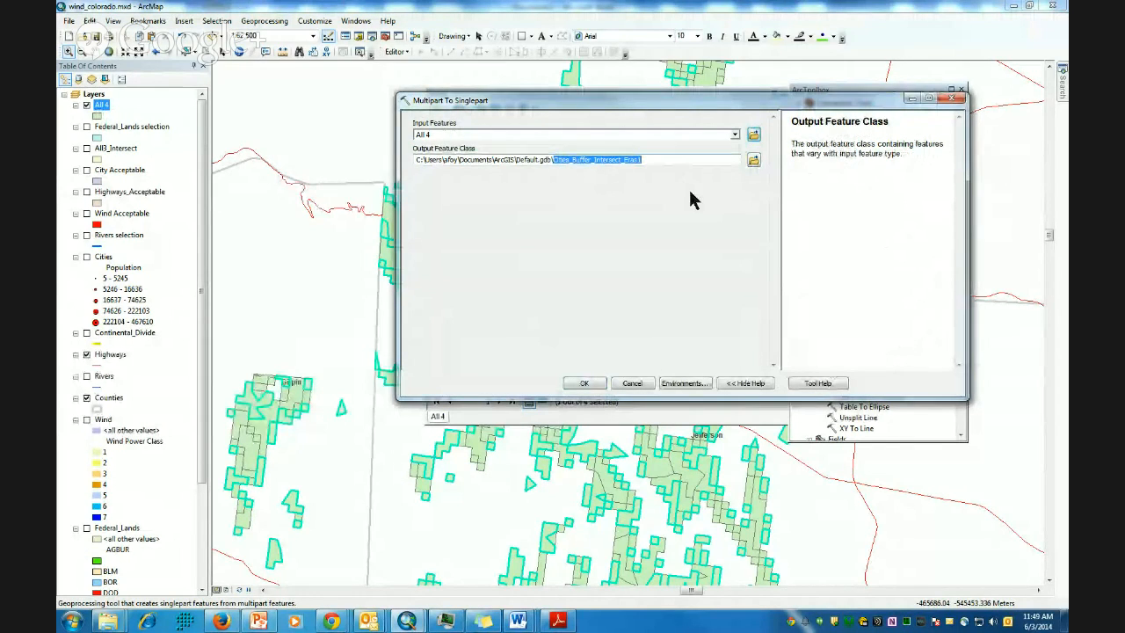
pyautogui.write('All4singl')
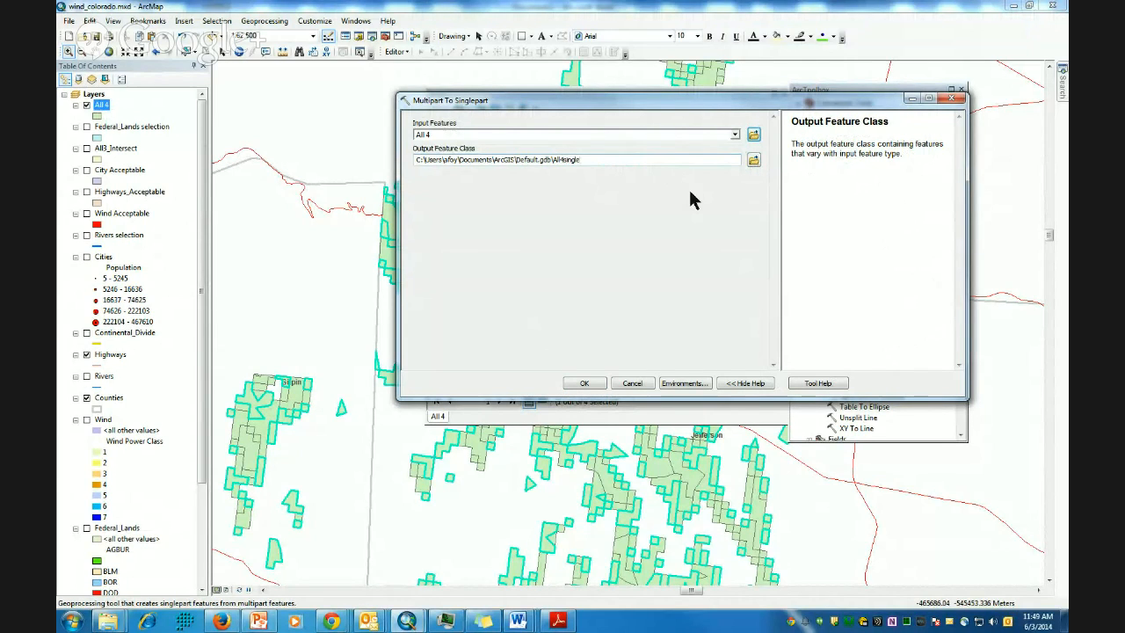
pyautogui.click(583, 384)
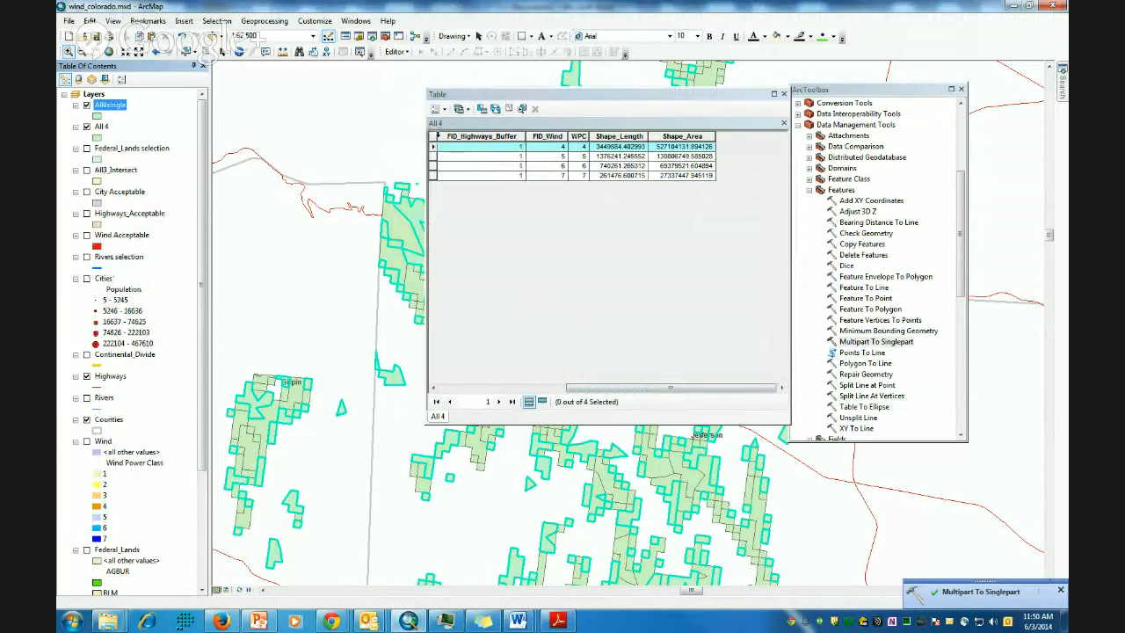
# Clear the selected record in the All 4 table and remove the All4single layer from the map
pyautogui.click(434, 138)
pyautogui.rightClick(112, 106)
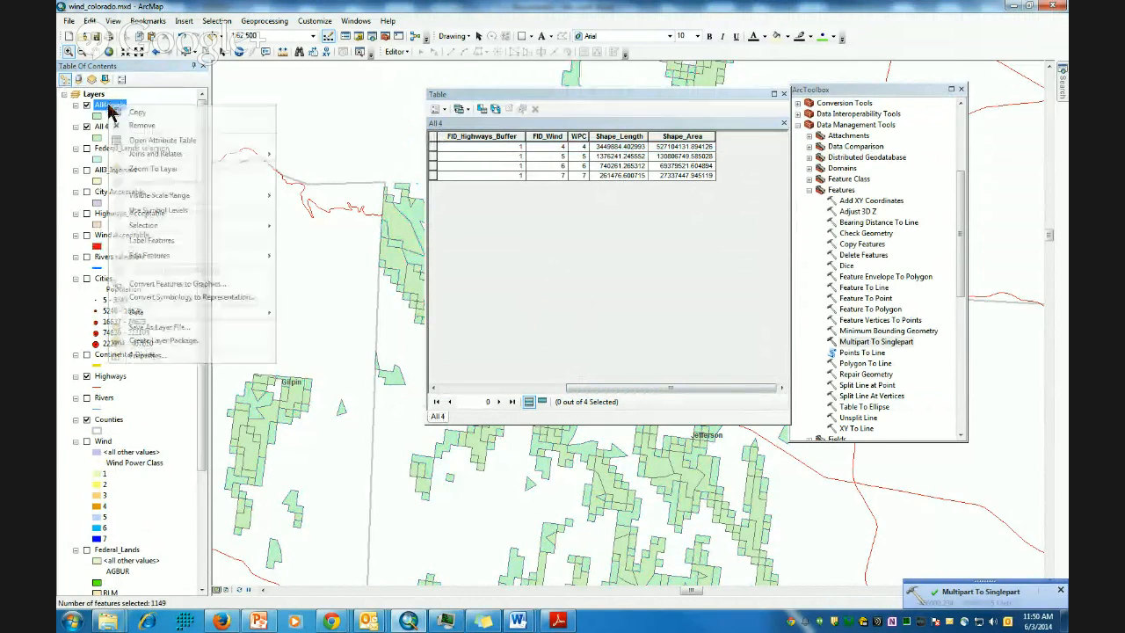
pyautogui.click(141, 122)
# Run Multipart To Singlepart on the unselected All 4 layer with the output feature class named All4selectionSngl
pyautogui.doubleClick(871, 341)
pyautogui.moveTo(99, 105); pyautogui.dragTo(454, 133)
pyautogui.moveTo(556, 159); pyautogui.dragTo(929, 294)
pyautogui.write('All4selectionSngl')
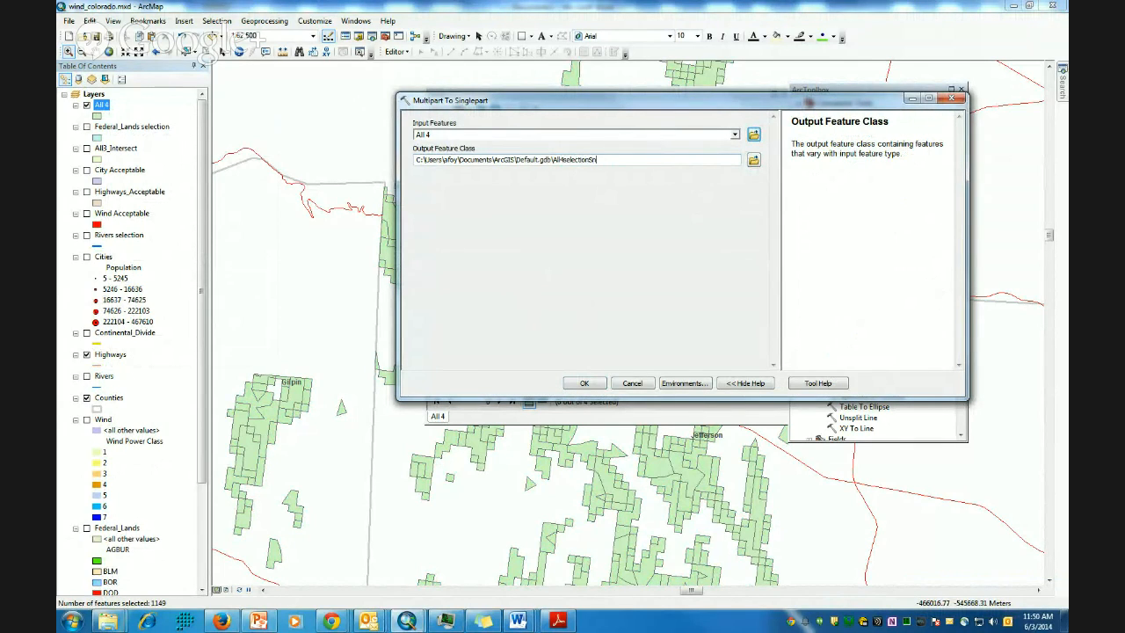
pyautogui.click(593, 385)
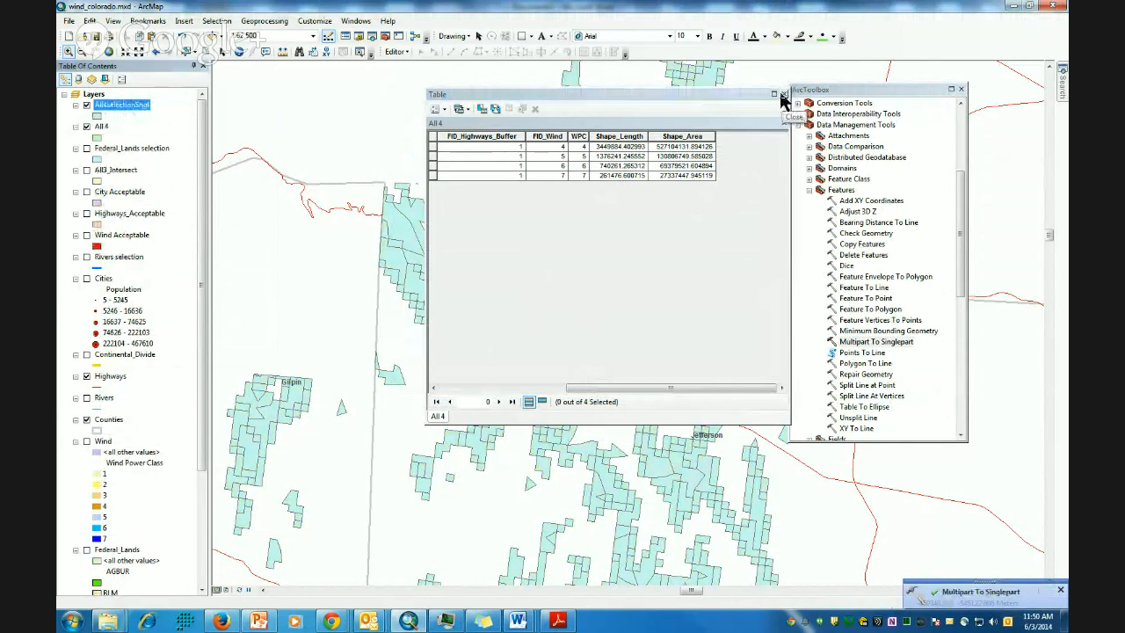
# Open the All4selectionSngl attribute table, review its individual polygon records, and close the table
pyautogui.moveTo(673, 104); pyautogui.dragTo(875, 120)
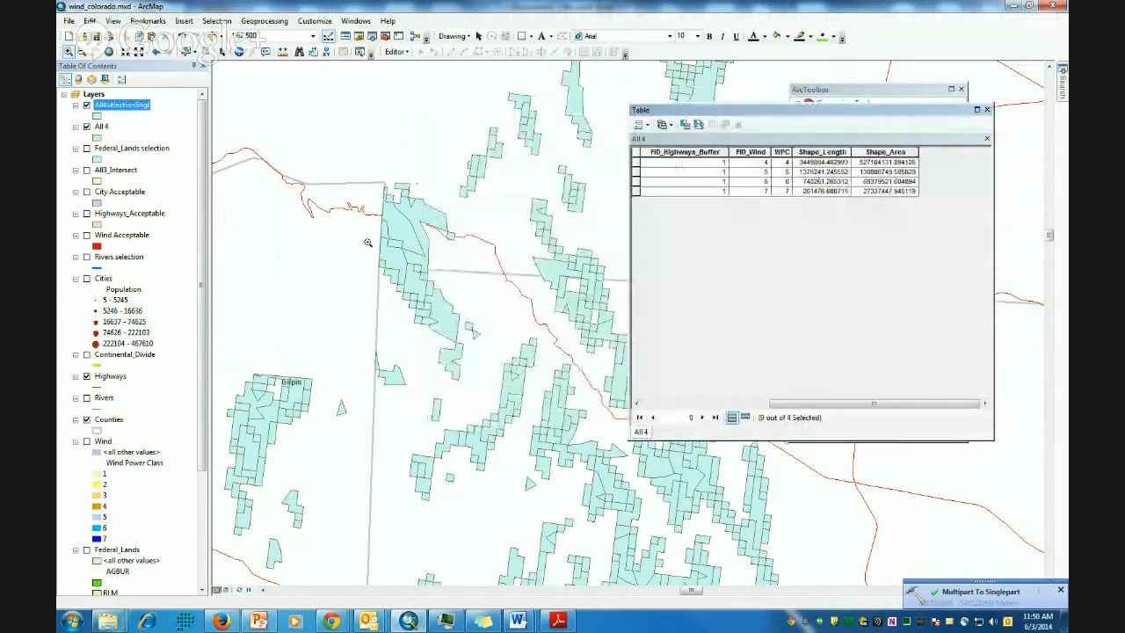
pyautogui.rightClick(136, 101)
pyautogui.click(207, 141)
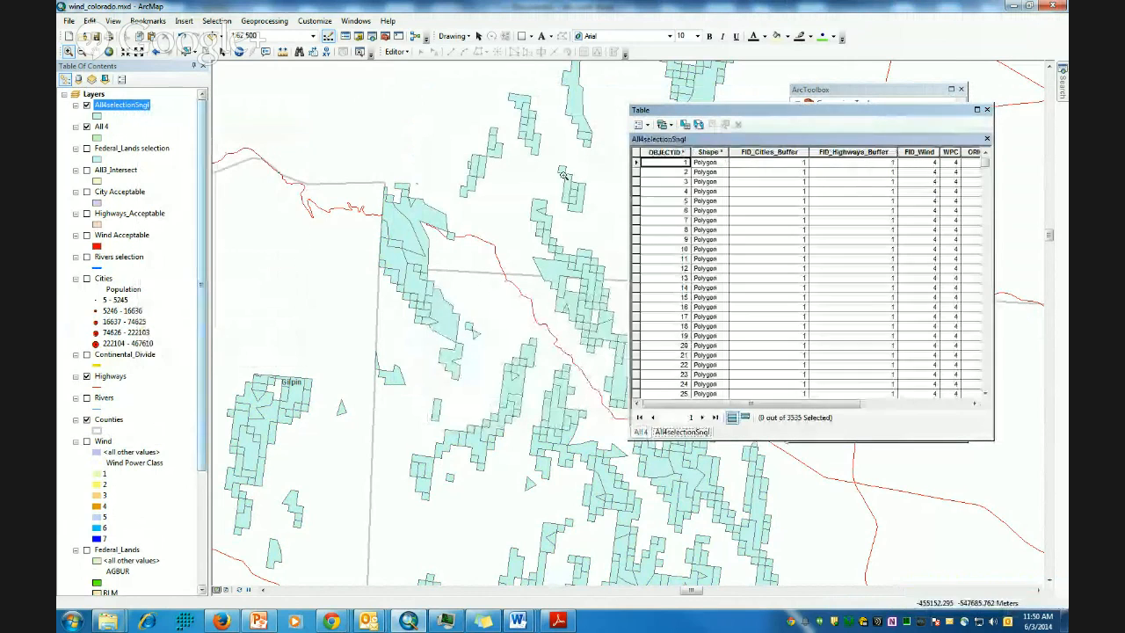
pyautogui.moveTo(988, 171); pyautogui.dragTo(992, 113)
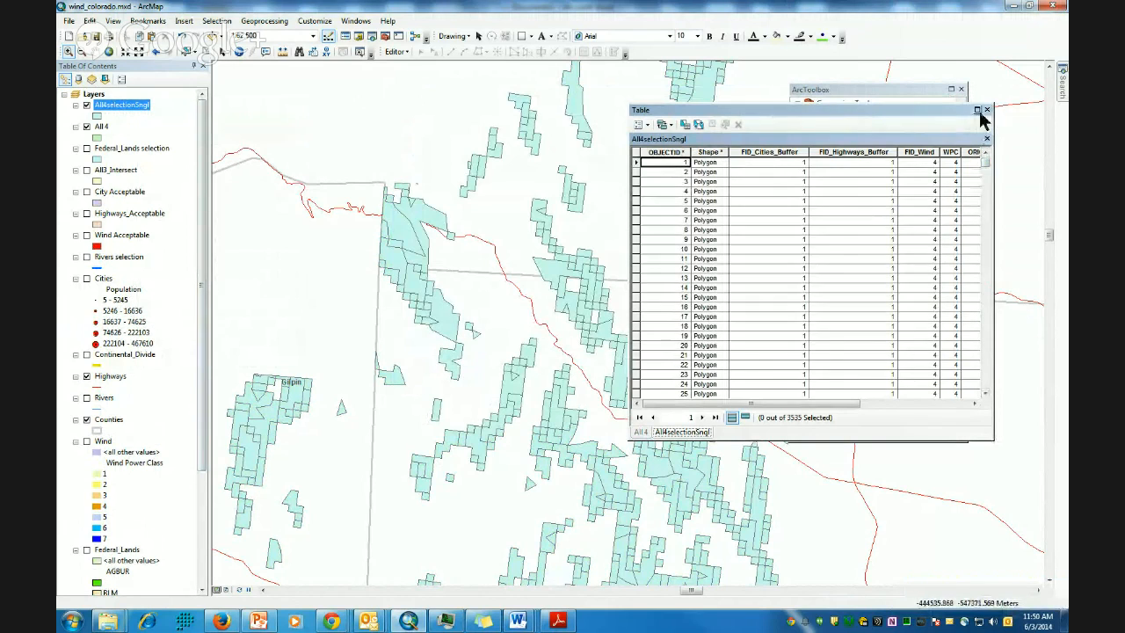
pyautogui.click(987, 110)
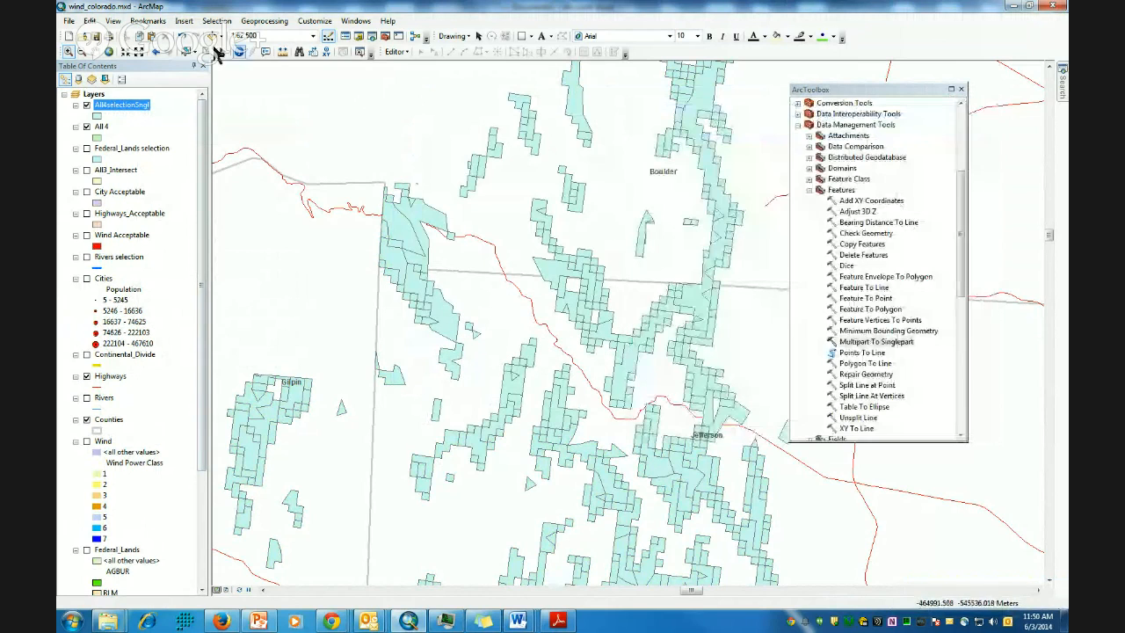
# Turn off the Counties and All 4 layers and clear the feature selection so only All4selectionSngl polygons can be picked
pyautogui.click(430, 224)
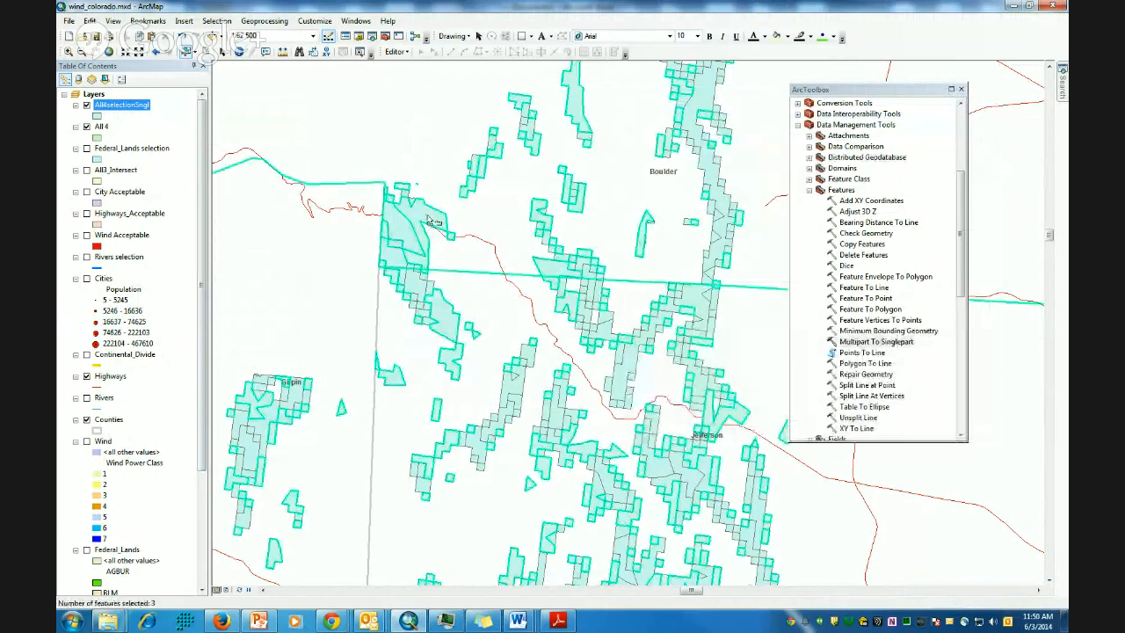
pyautogui.click(86, 420)
pyautogui.click(338, 269)
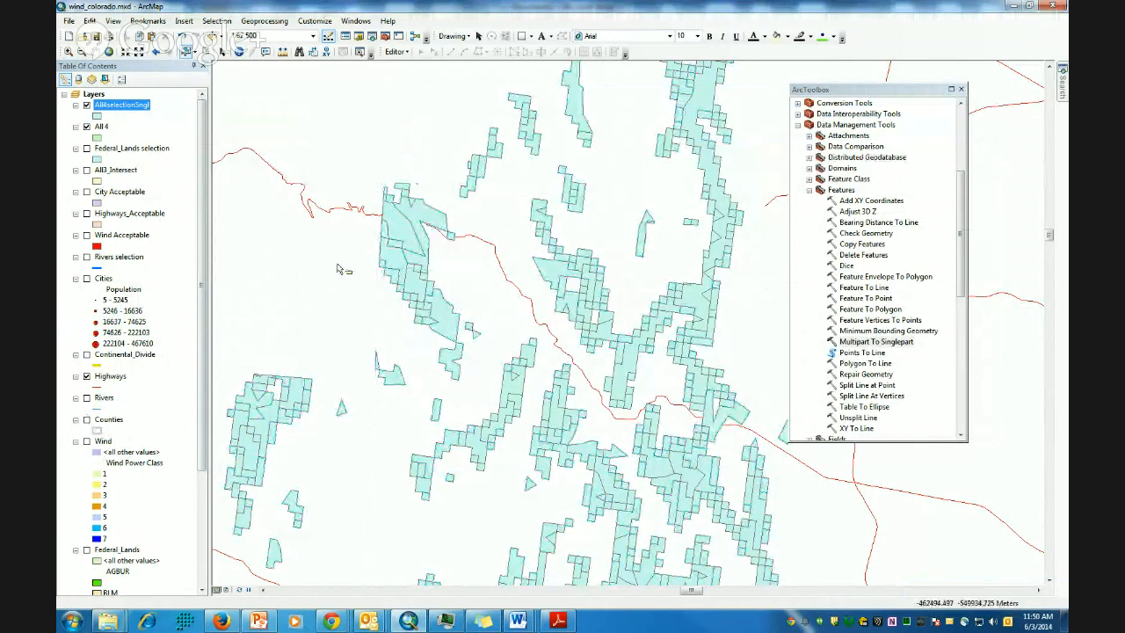
pyautogui.click(86, 127)
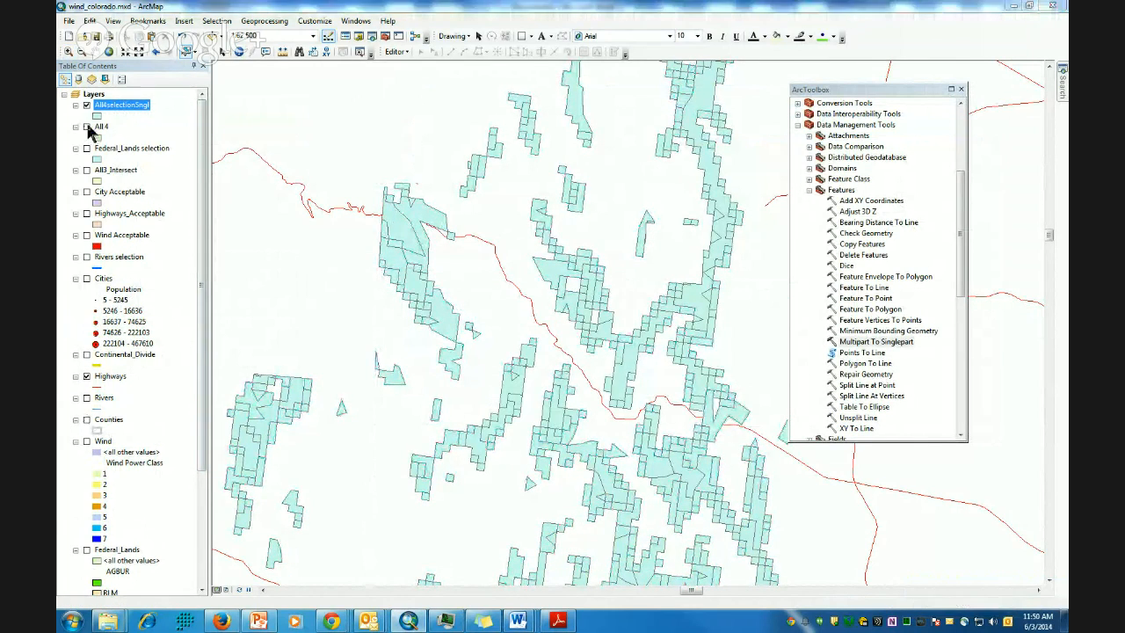
# Select several All4selectionSngl polygons one at a time on the map to check that each is a separate feature
pyautogui.click(429, 222)
pyautogui.click(399, 232)
pyautogui.click(452, 239)
pyautogui.click(469, 190)
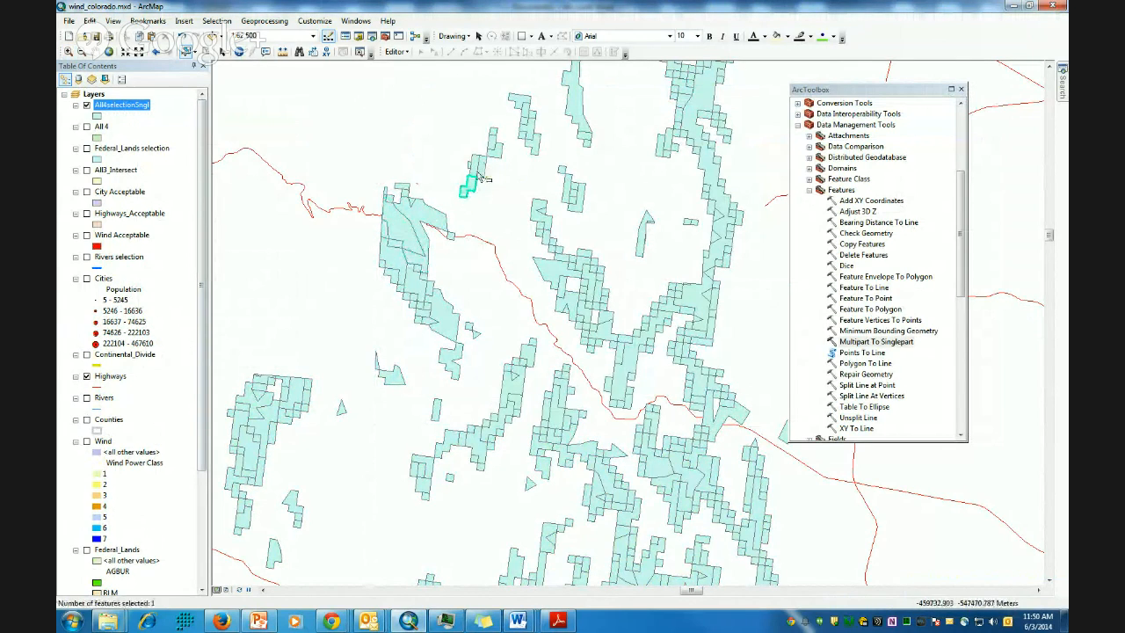
# Display All 4 in place of All4selectionSngl, select one of its multipart features for comparison, and switch back to All4selectionSngl
pyautogui.click(86, 105)
pyautogui.click(87, 127)
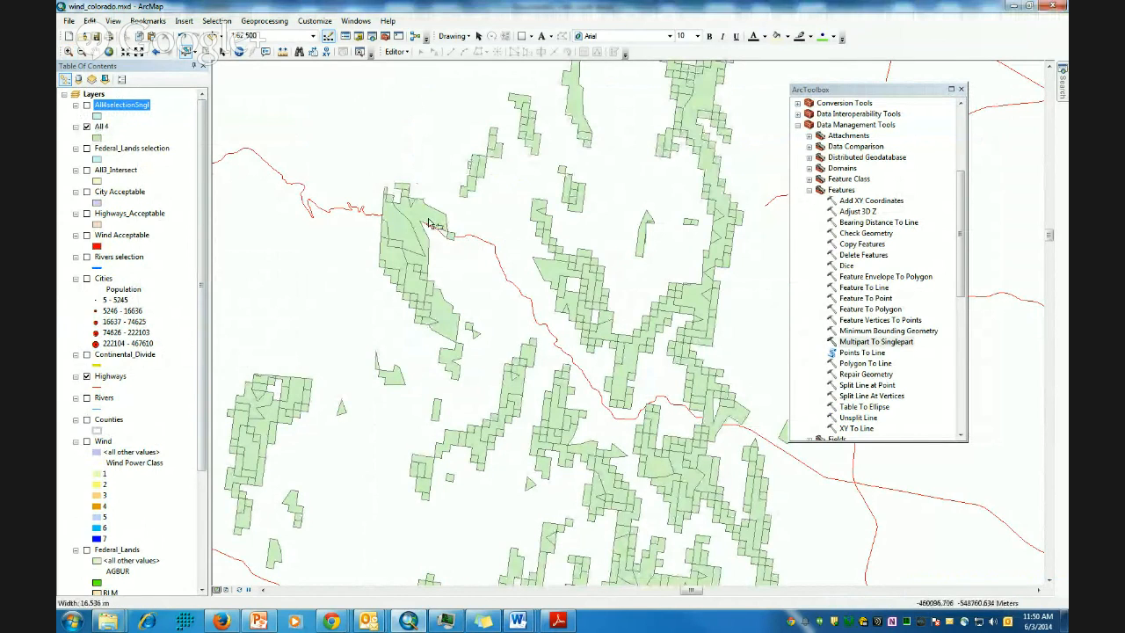
pyautogui.click(431, 223)
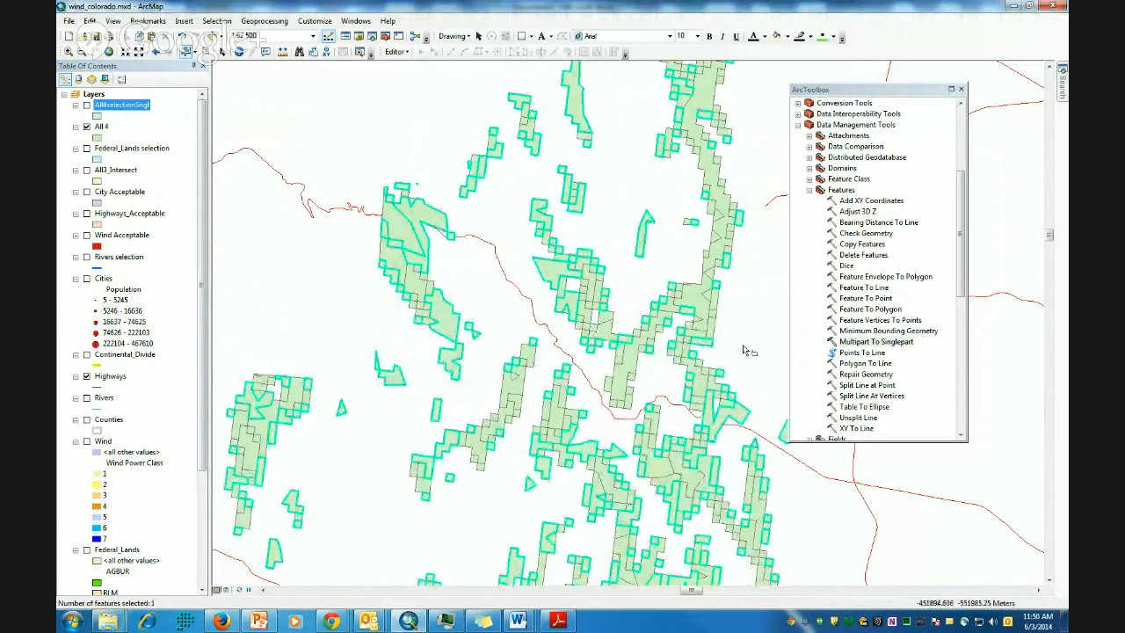
pyautogui.click(87, 126)
pyautogui.click(86, 105)
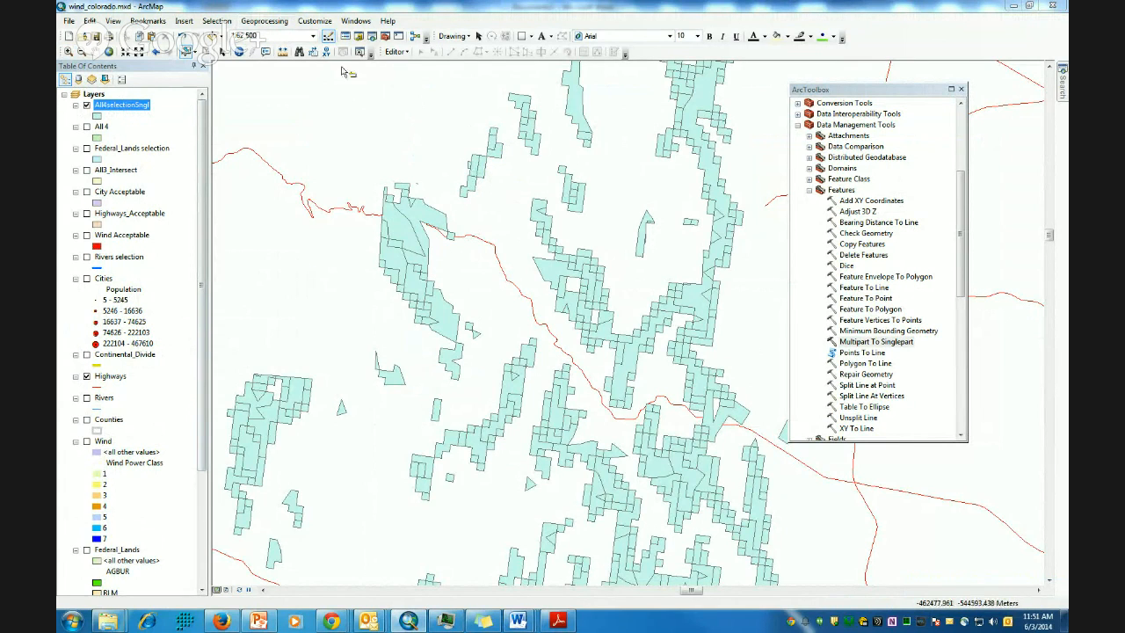
# Dissolve the All4selectionSngl layer with default options and no dissolve fields, after viewing the tool's help illustration
pyautogui.scroll(-2, 510, 378)
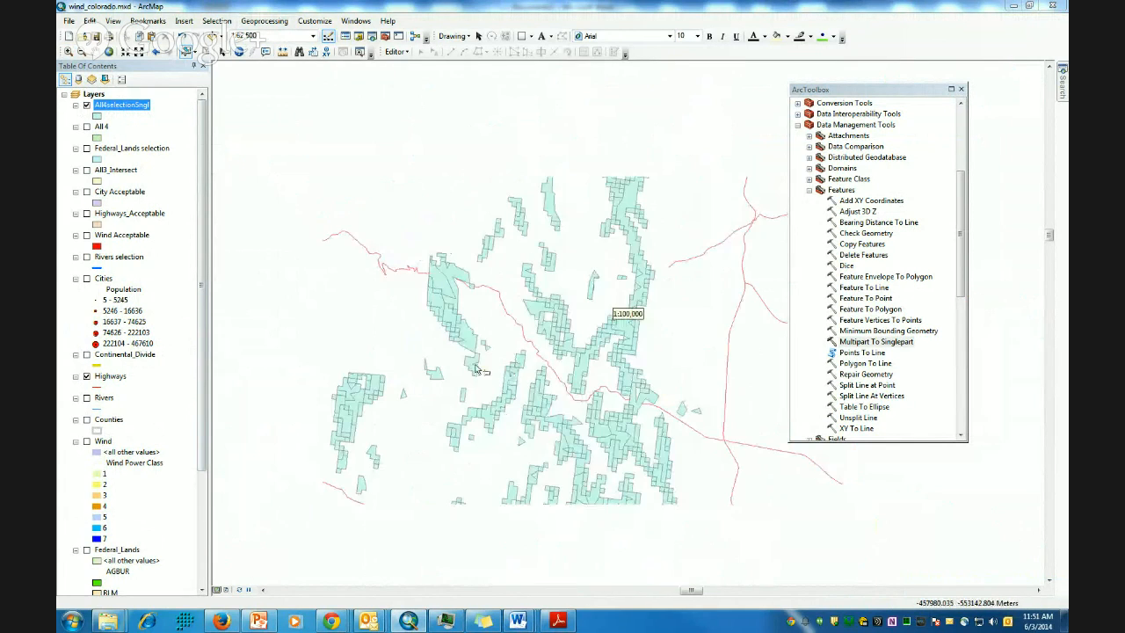
pyautogui.click(262, 21)
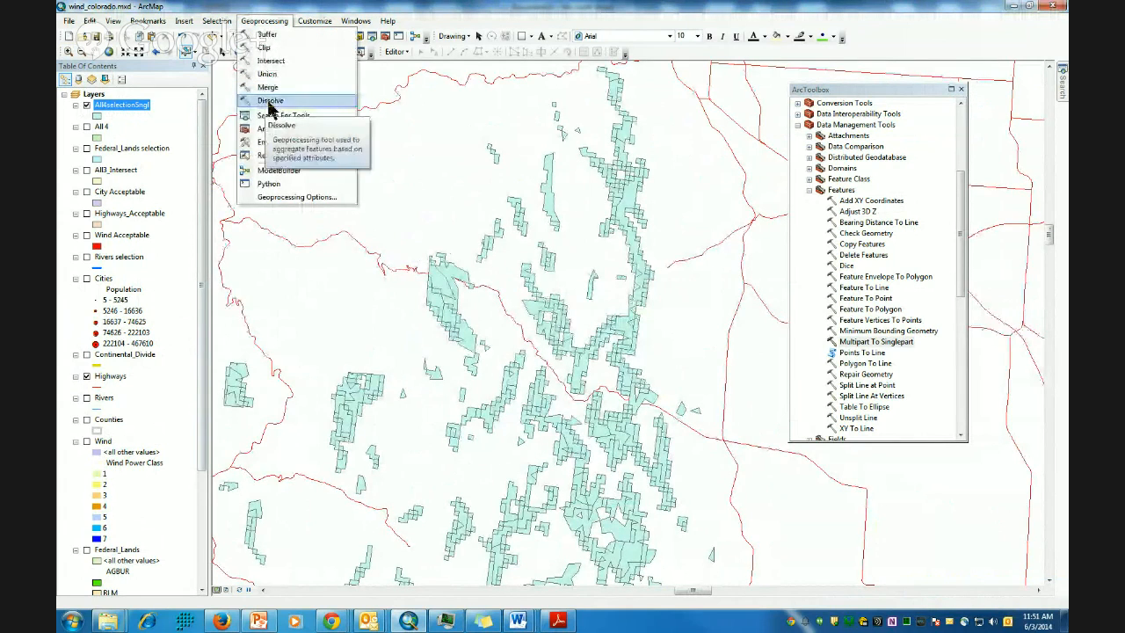
pyautogui.click(270, 102)
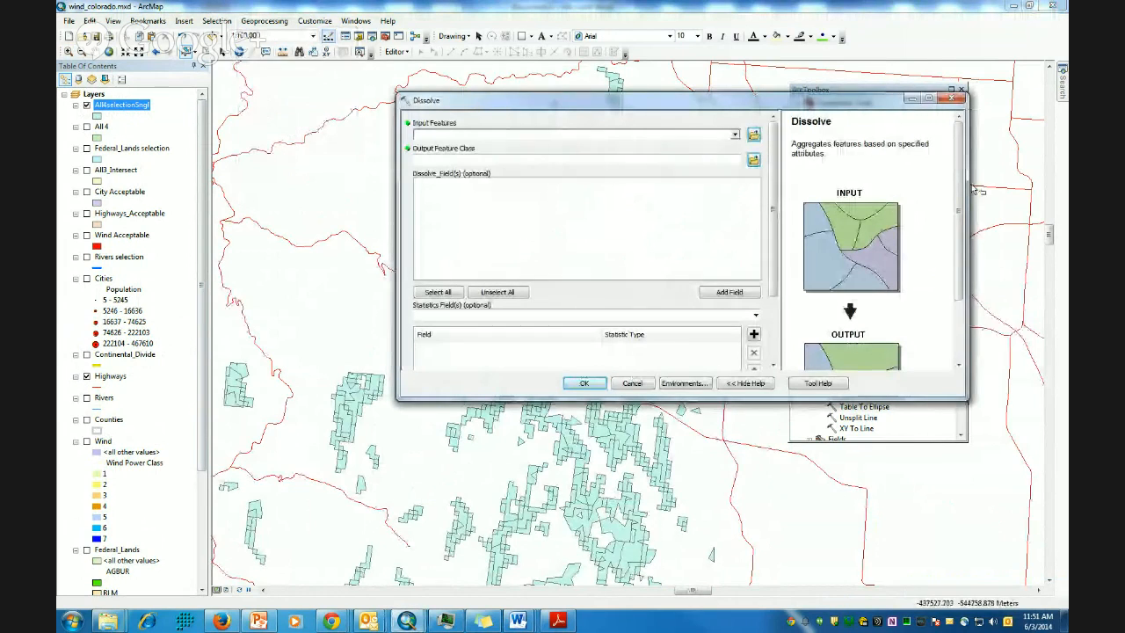
pyautogui.scroll(-2, 879, 238)
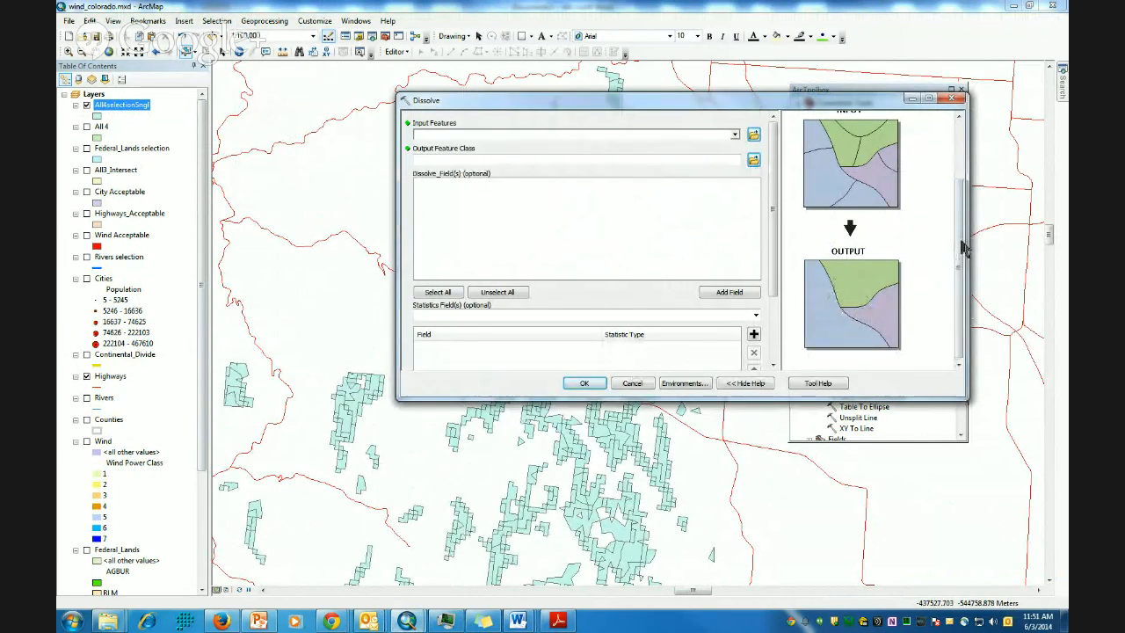
pyautogui.scroll(1, 964, 249)
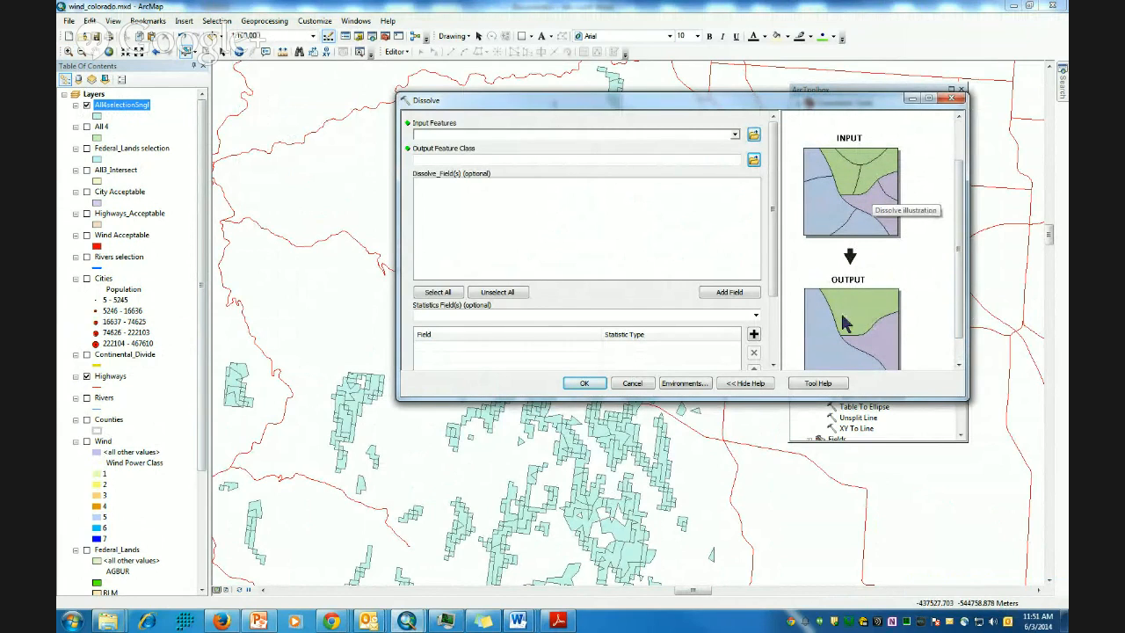
pyautogui.moveTo(117, 110); pyautogui.dragTo(159, 118)
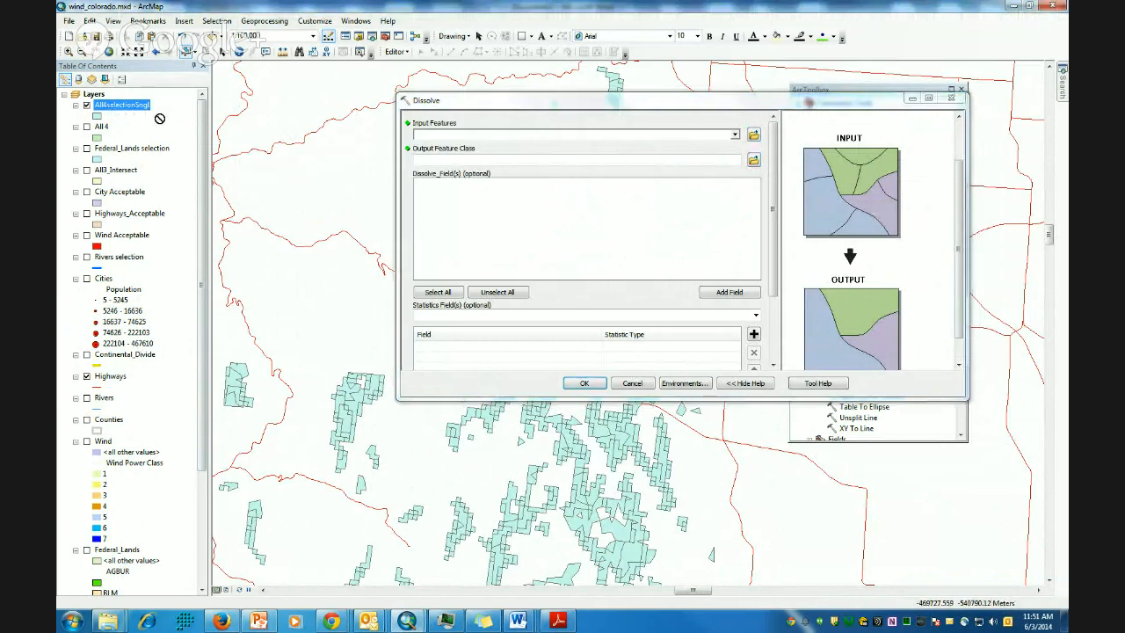
pyautogui.moveTo(442, 140); pyautogui.dragTo(444, 136)
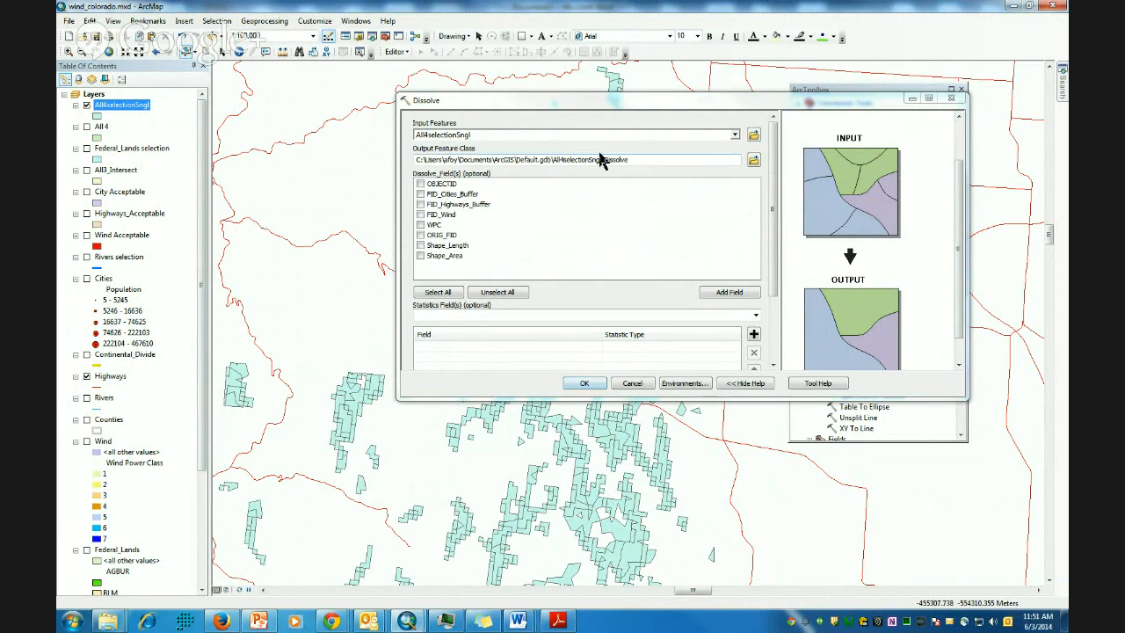
pyautogui.click(584, 384)
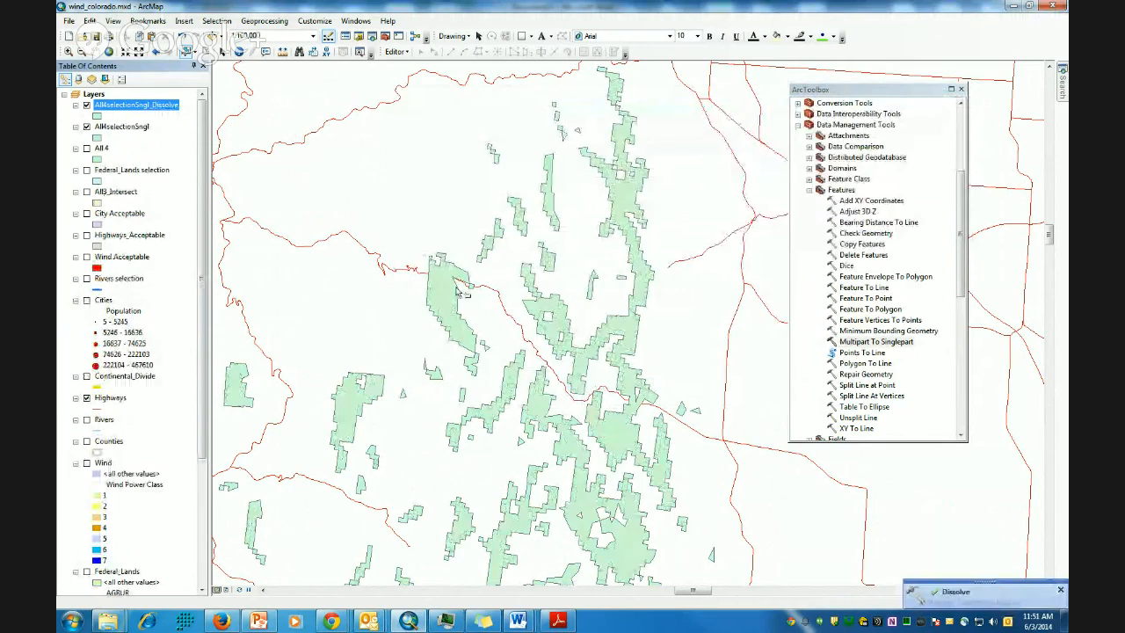
# Hide All4selectionSngl, open the dissolved layer's attribute table, and examine how its records correspond to the polygons across the map
pyautogui.click(86, 127)
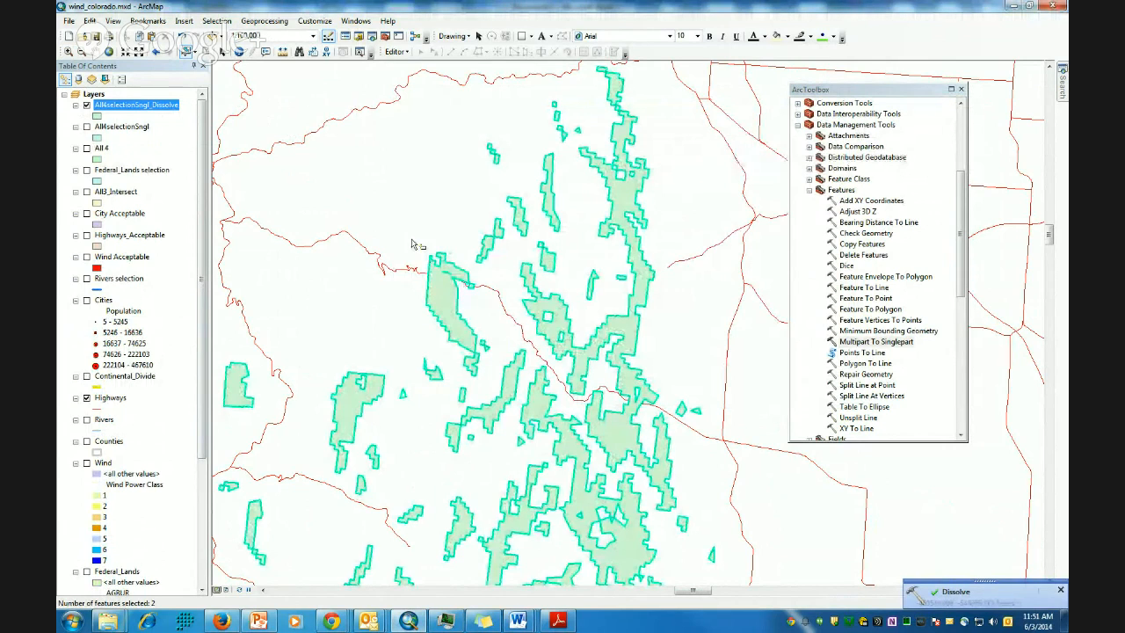
pyautogui.rightClick(139, 106)
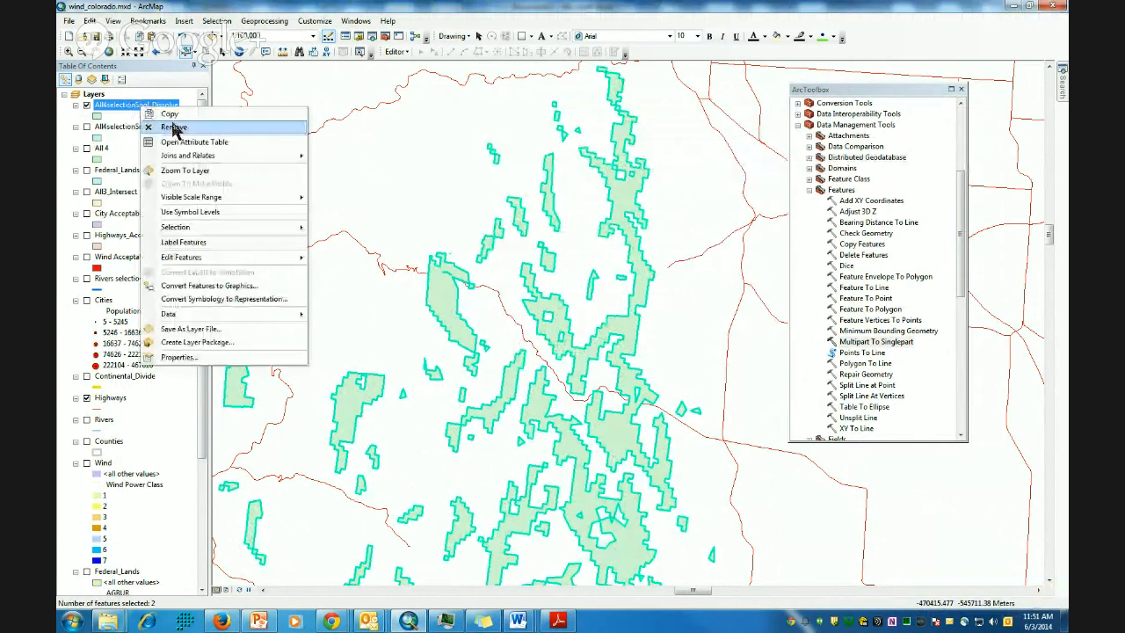
pyautogui.click(184, 143)
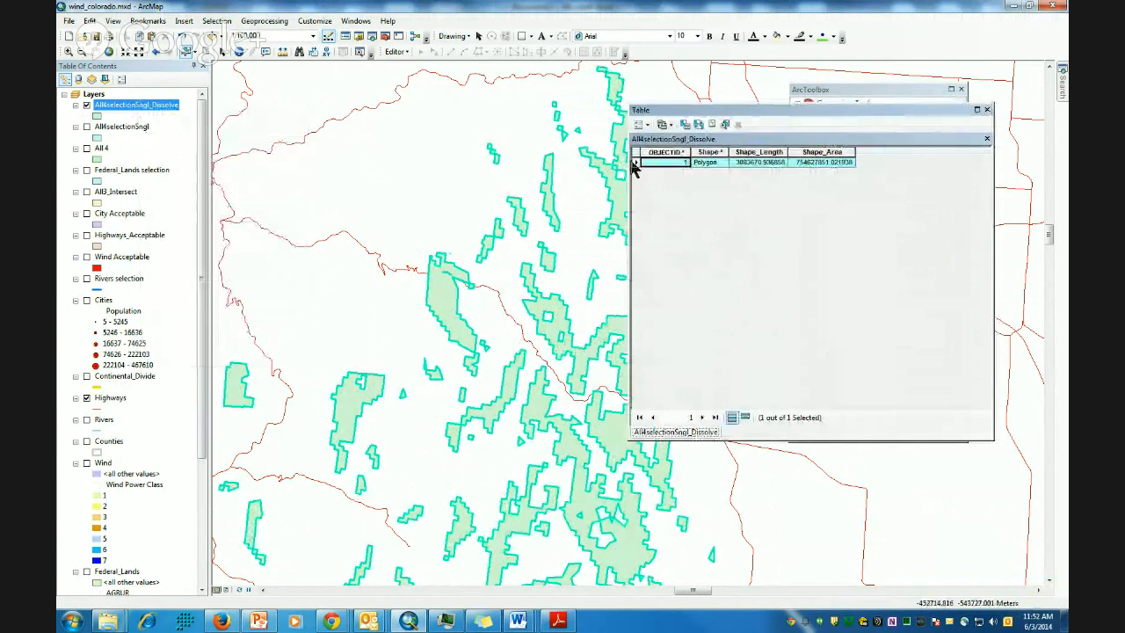
pyautogui.click(638, 164)
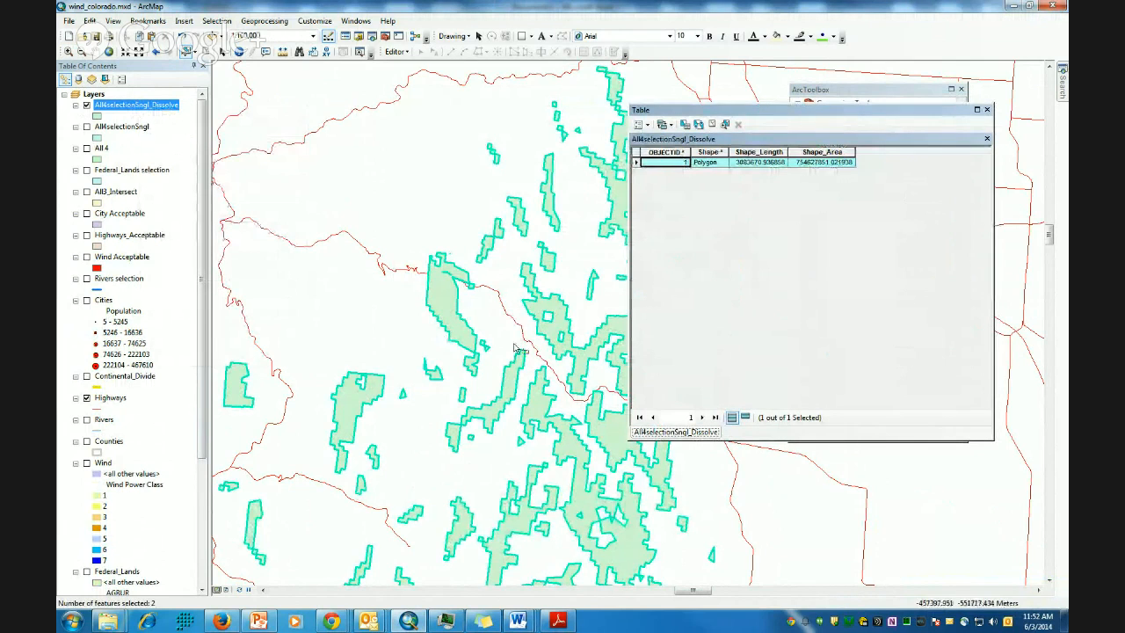
pyautogui.scroll(-2, 532, 358)
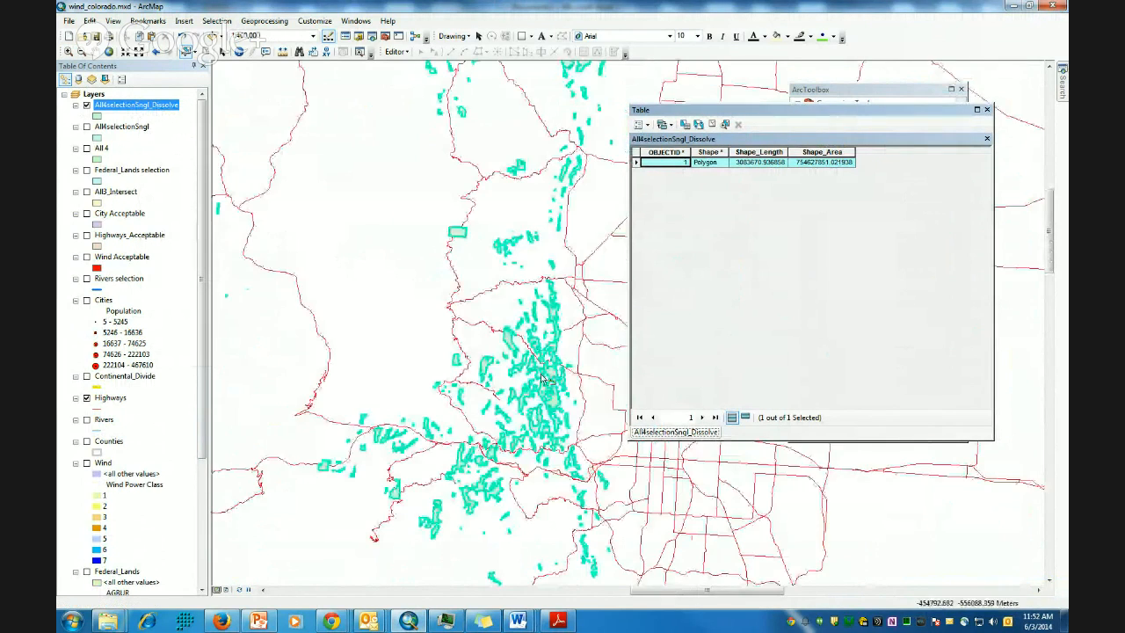
pyautogui.scroll(-1, 513, 364)
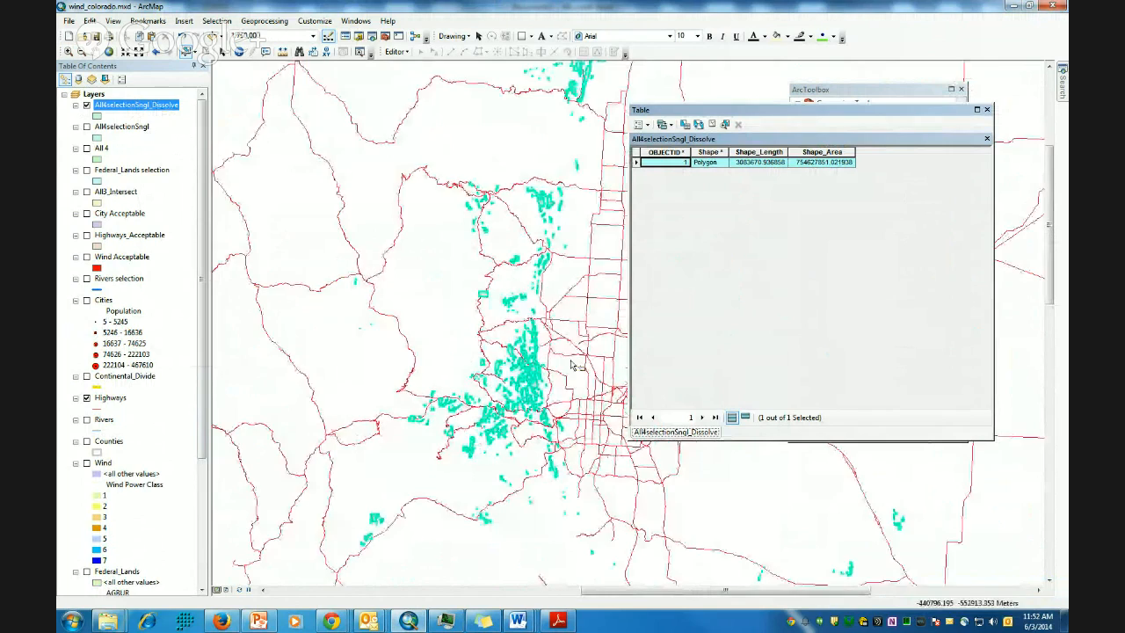
pyautogui.scroll(2, 576, 402)
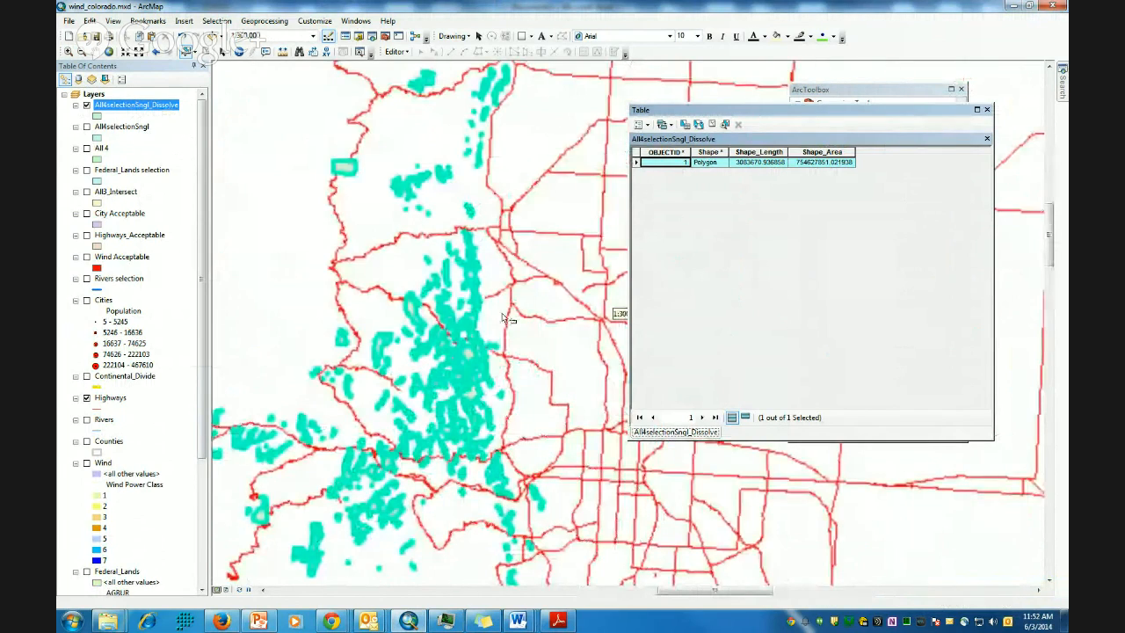
# Switch to Lab7.pdf in Adobe Reader, review the Dissolve instructions following question 11, and return to ArcMap
pyautogui.click(553, 623)
pyautogui.scroll(-5, 501, 499)
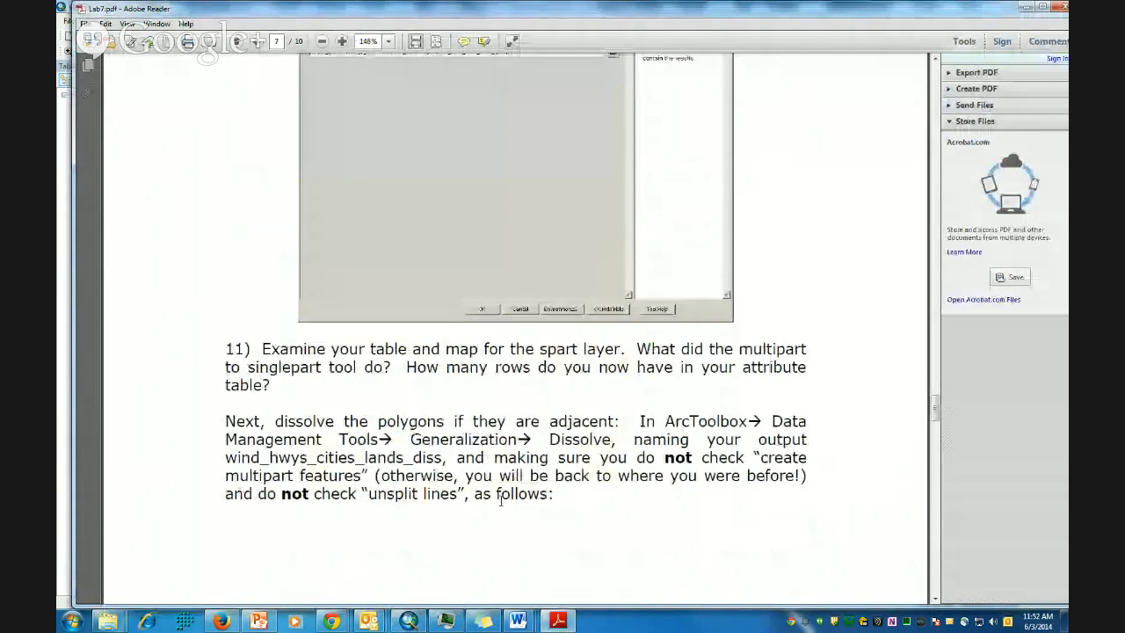
pyautogui.scroll(-1, 501, 499)
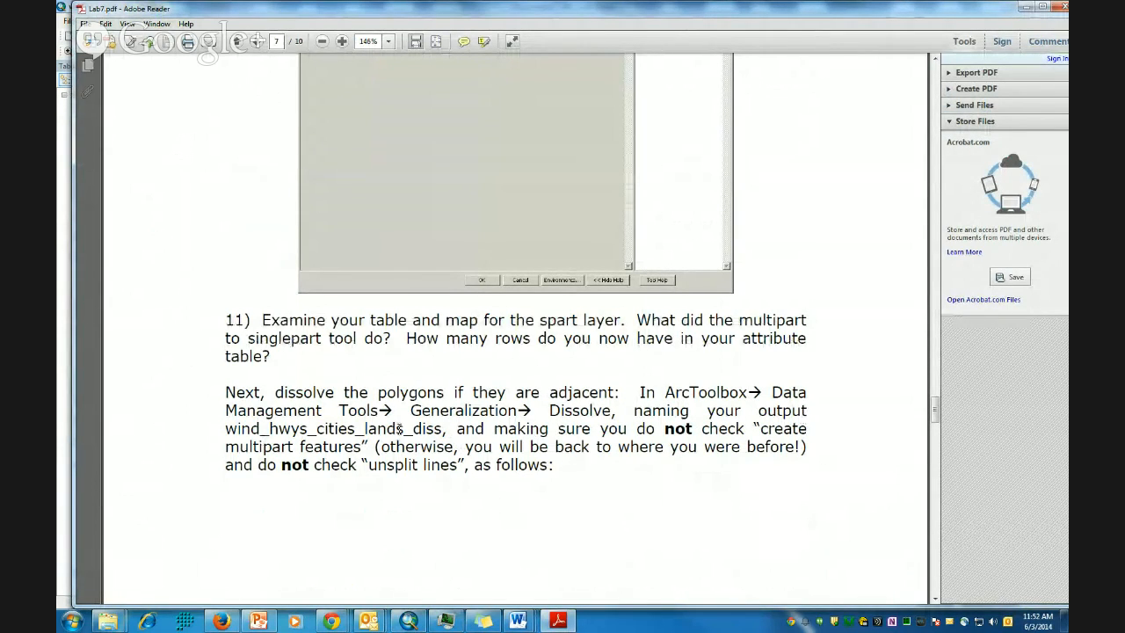
pyautogui.scroll(-1, 371, 468)
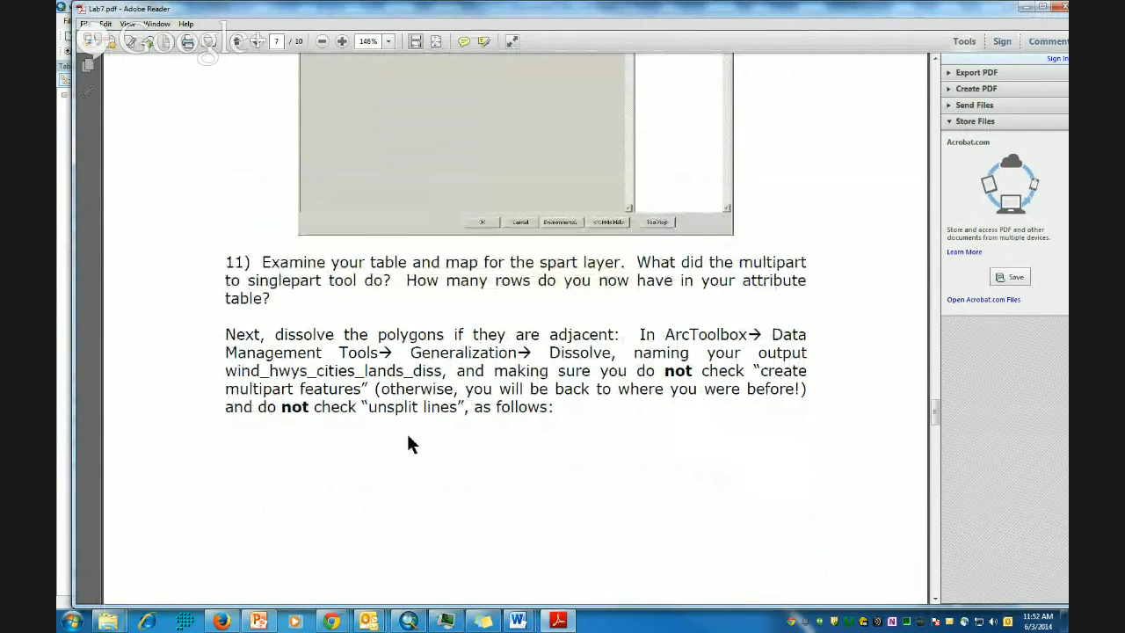
pyautogui.scroll(2, 413, 440)
pyautogui.click(1027, 8)
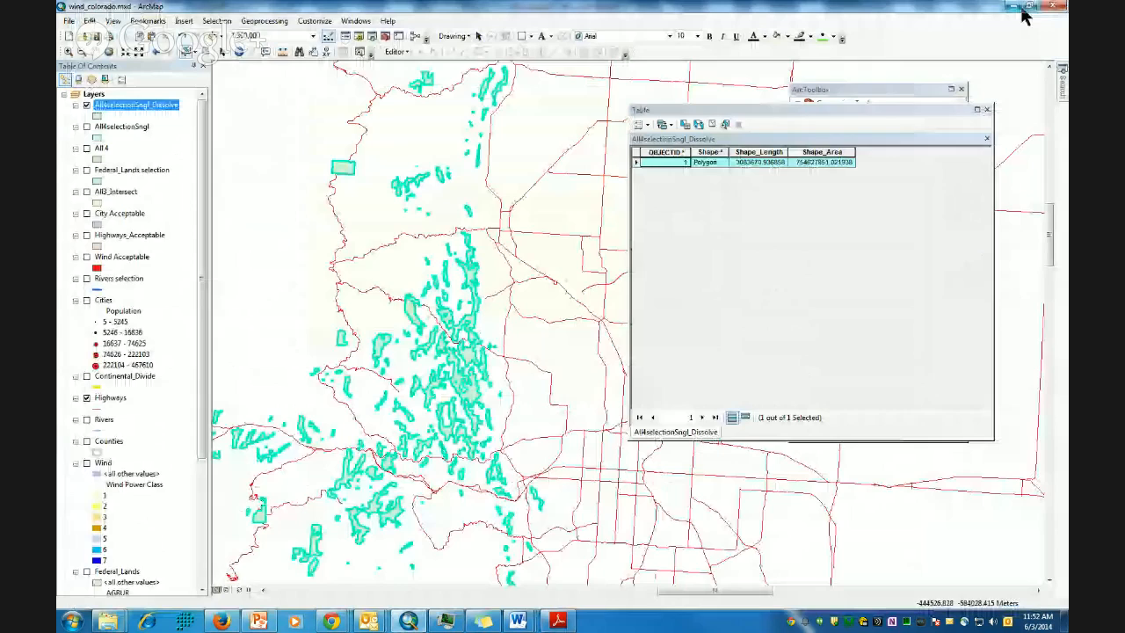
# Remove the All4selectionSngl_Dissolve layer and dissolve All4selectionSngl again with Create multipart features turned off and no dissolve fields
pyautogui.rightClick(132, 105)
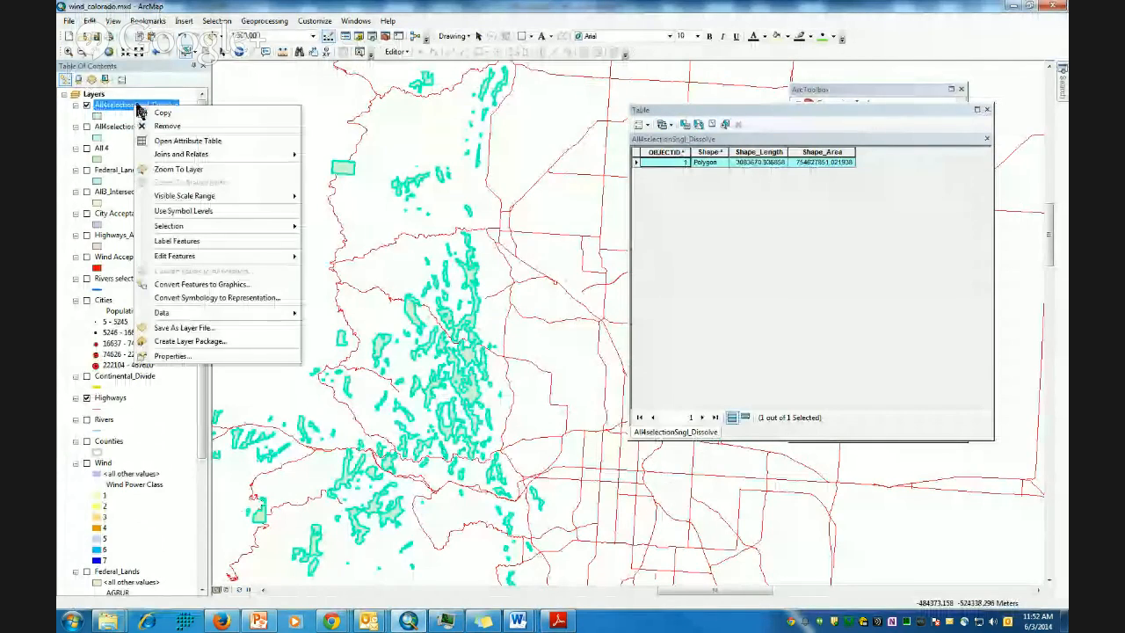
pyautogui.click(195, 130)
pyautogui.click(264, 21)
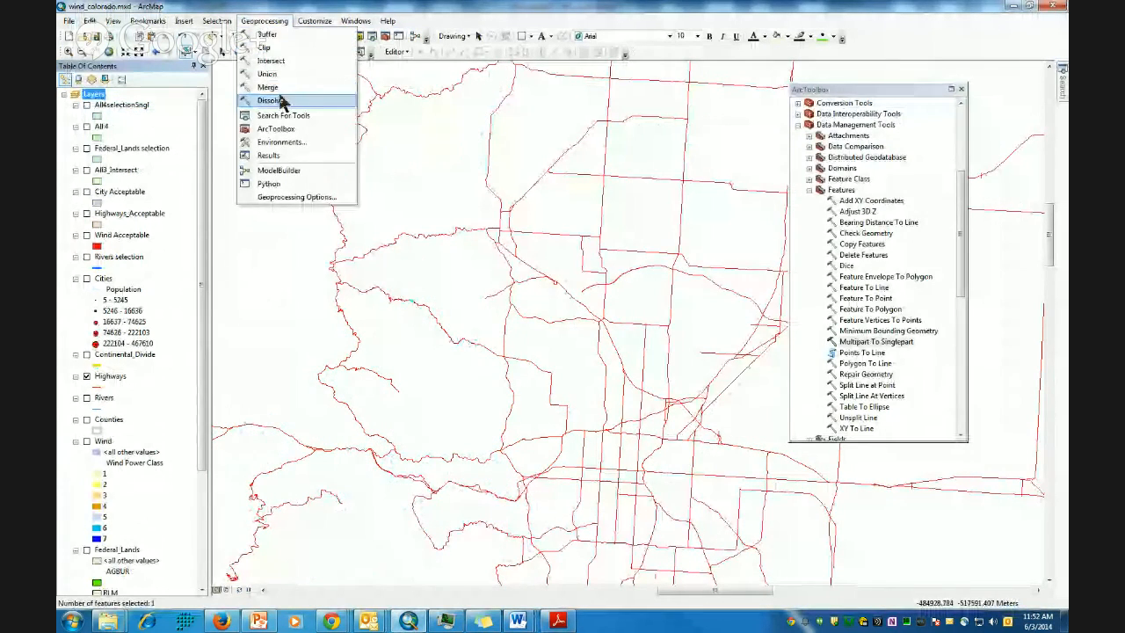
pyautogui.click(280, 101)
pyautogui.moveTo(101, 107); pyautogui.dragTo(489, 137)
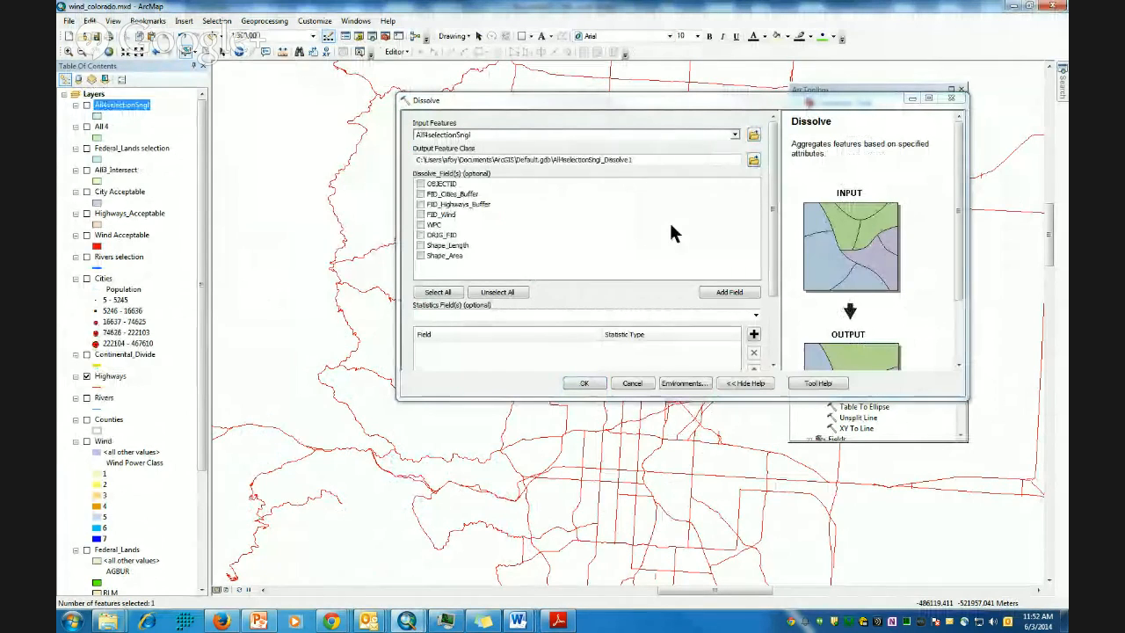
pyautogui.scroll(-5, 785, 219)
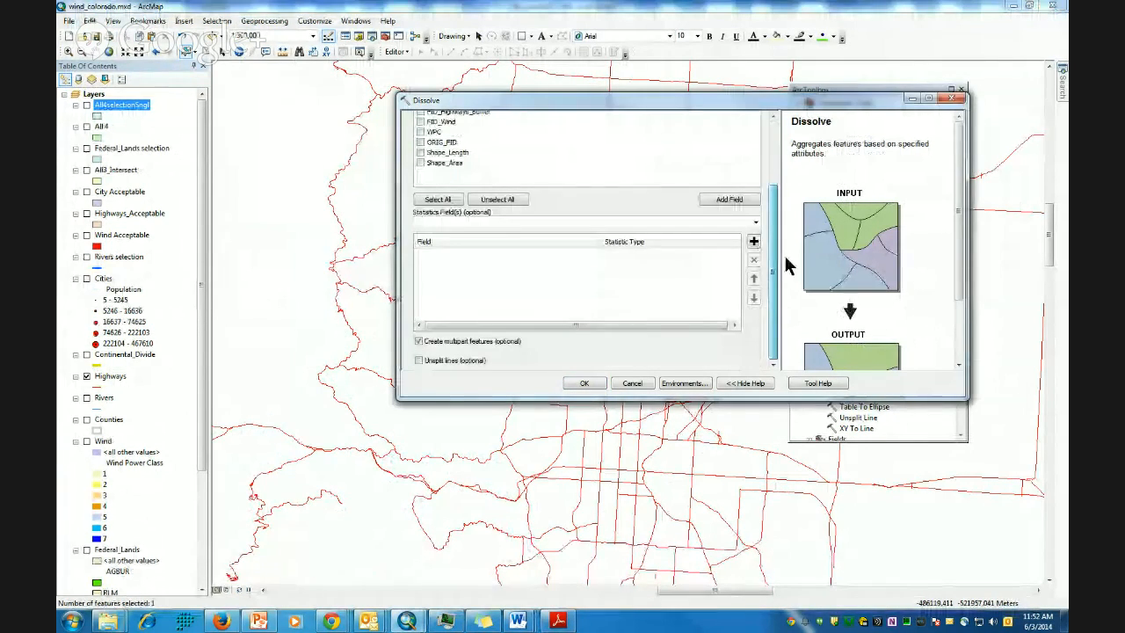
pyautogui.click(420, 342)
pyautogui.click(419, 342)
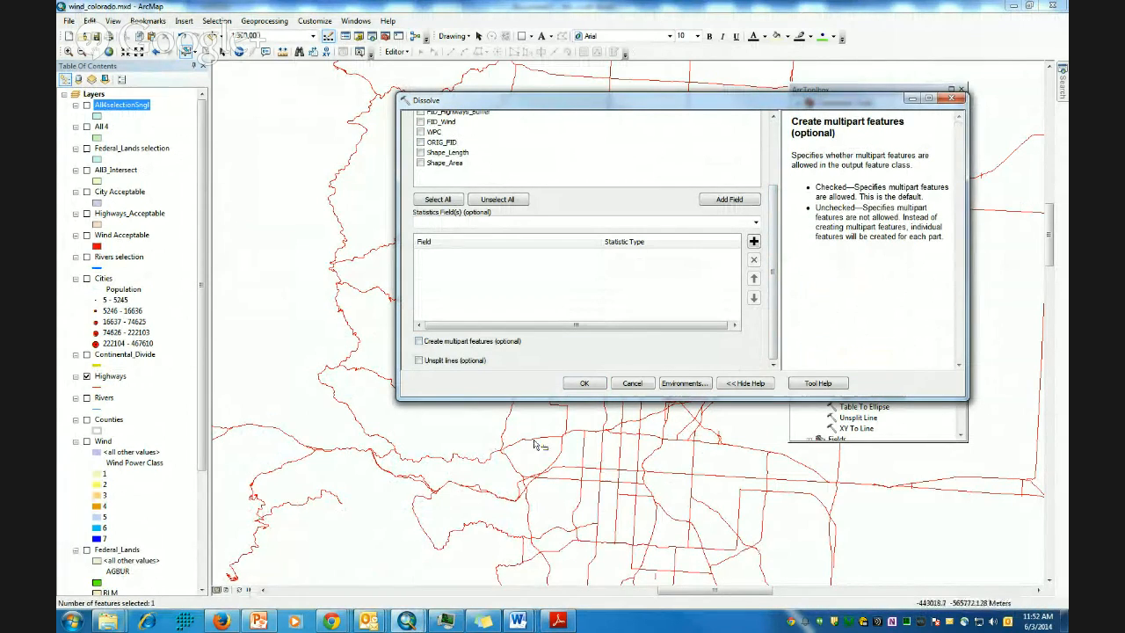
pyautogui.click(582, 390)
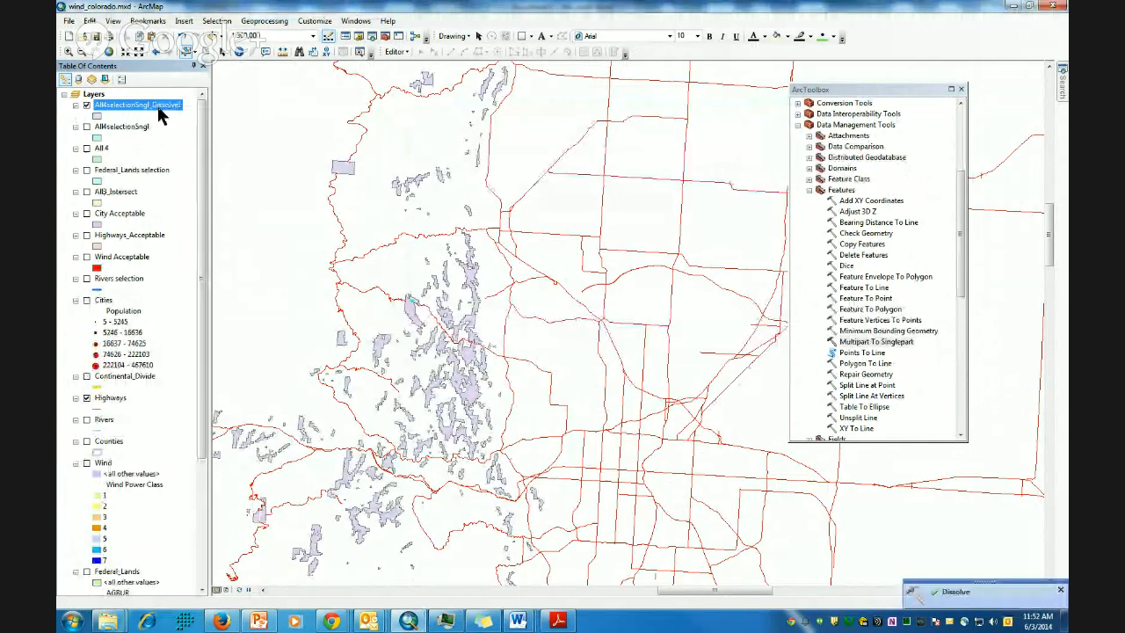
# Open the new dissolved layer's attribute table, review its records, and select the first one
pyautogui.rightClick(154, 107)
pyautogui.click(197, 144)
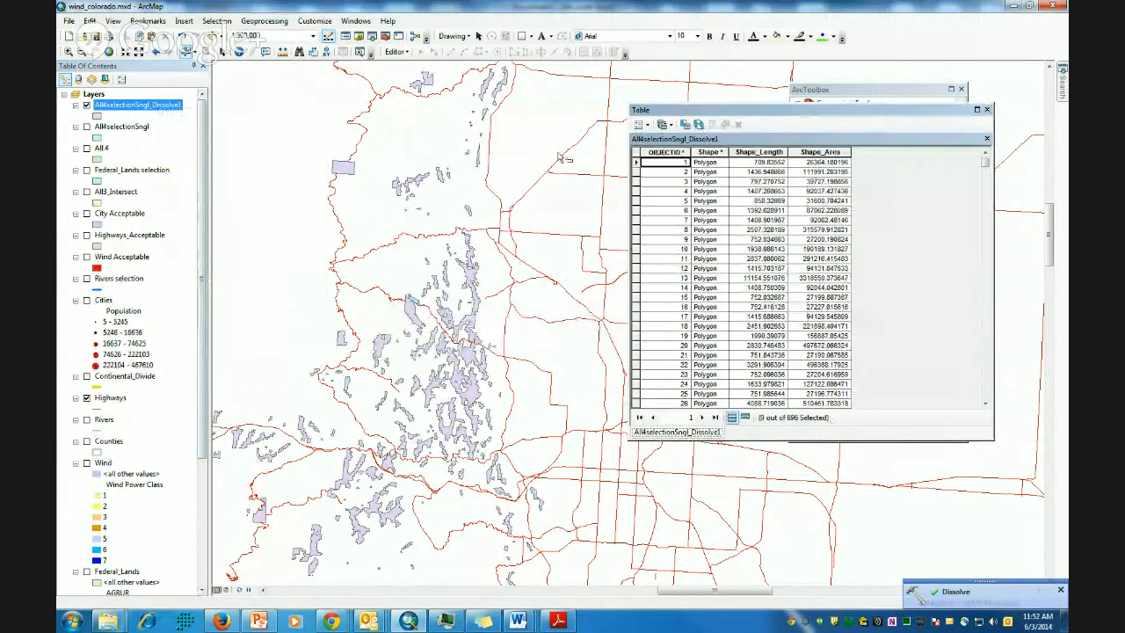
pyautogui.click(637, 163)
# Select three dissolved polygons one at a time on the map to check that each is a separate feature
pyautogui.click(69, 51)
pyautogui.click(433, 353)
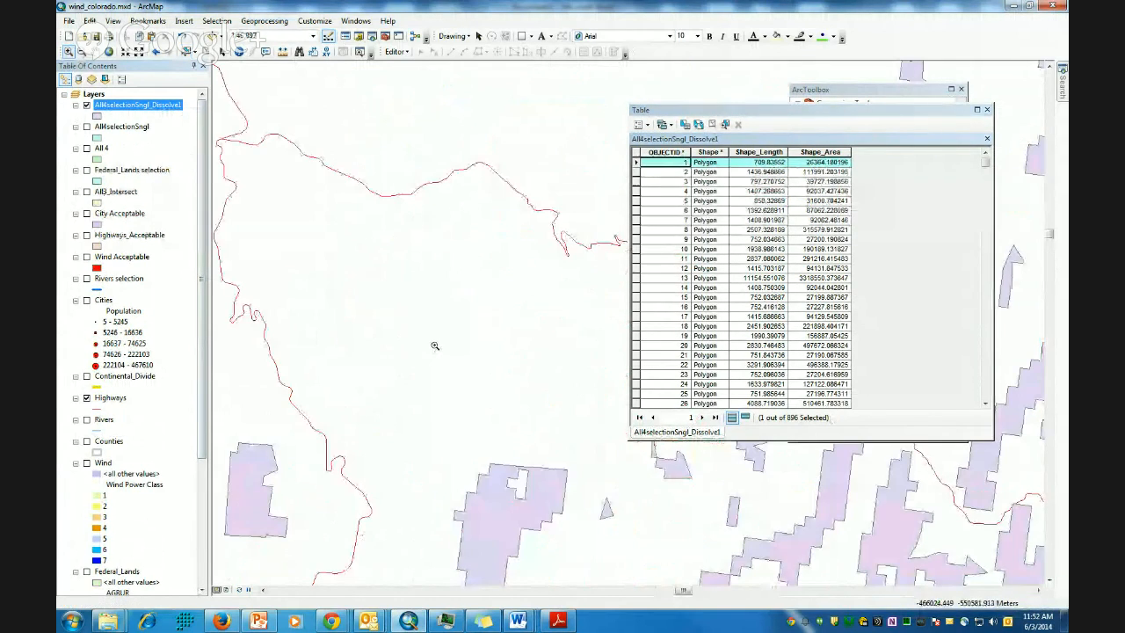
pyautogui.click(96, 51)
pyautogui.moveTo(466, 532); pyautogui.dragTo(368, 331)
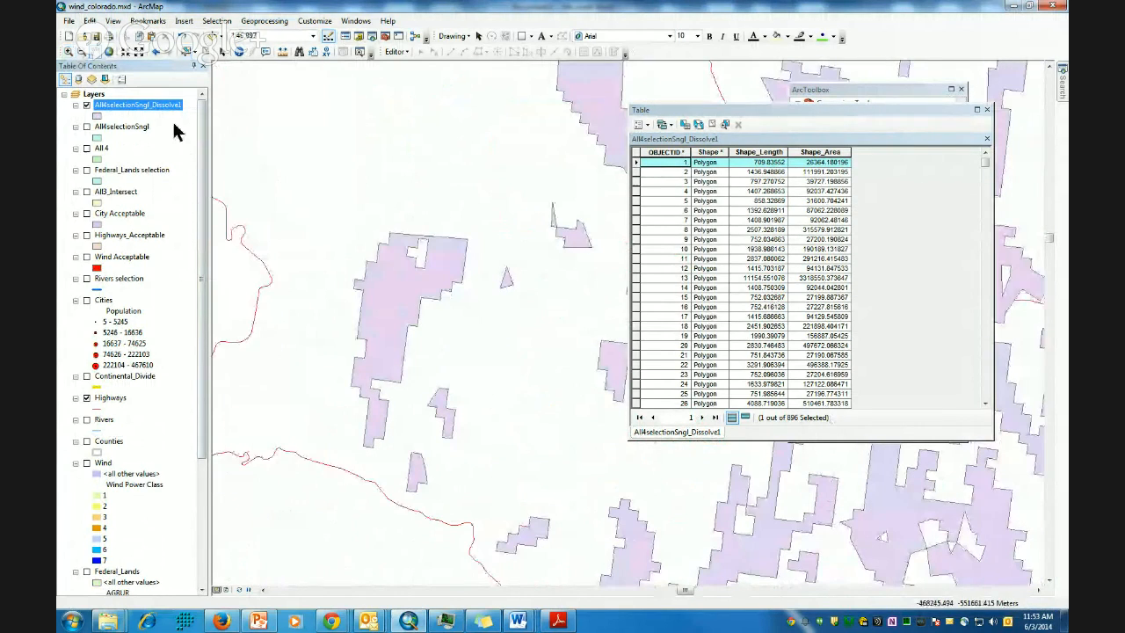
pyautogui.click(404, 303)
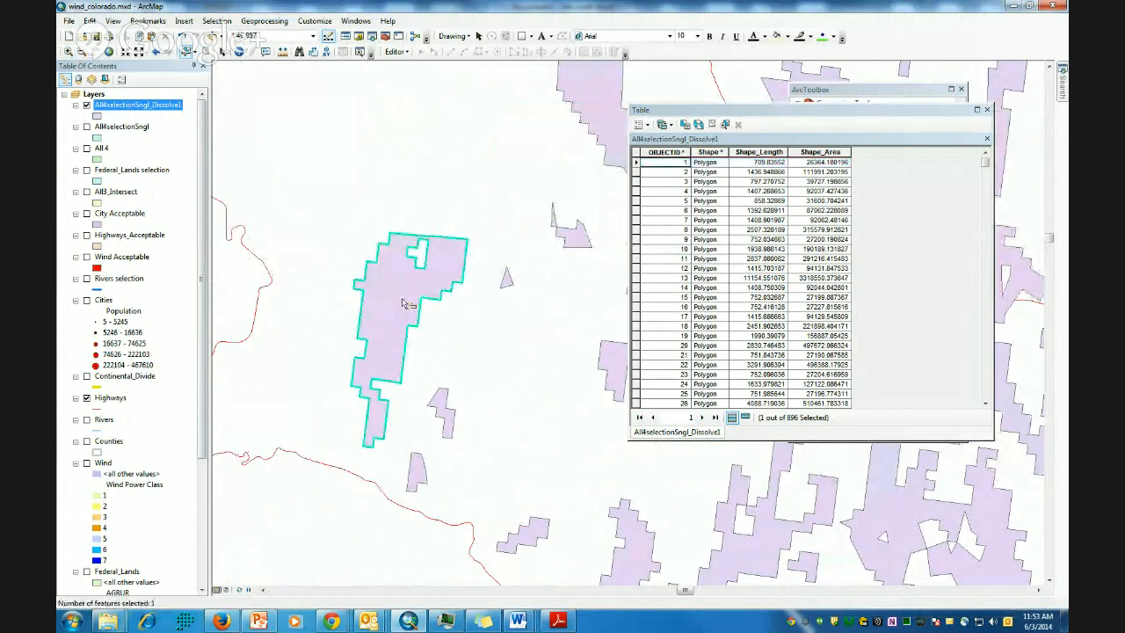
pyautogui.click(506, 282)
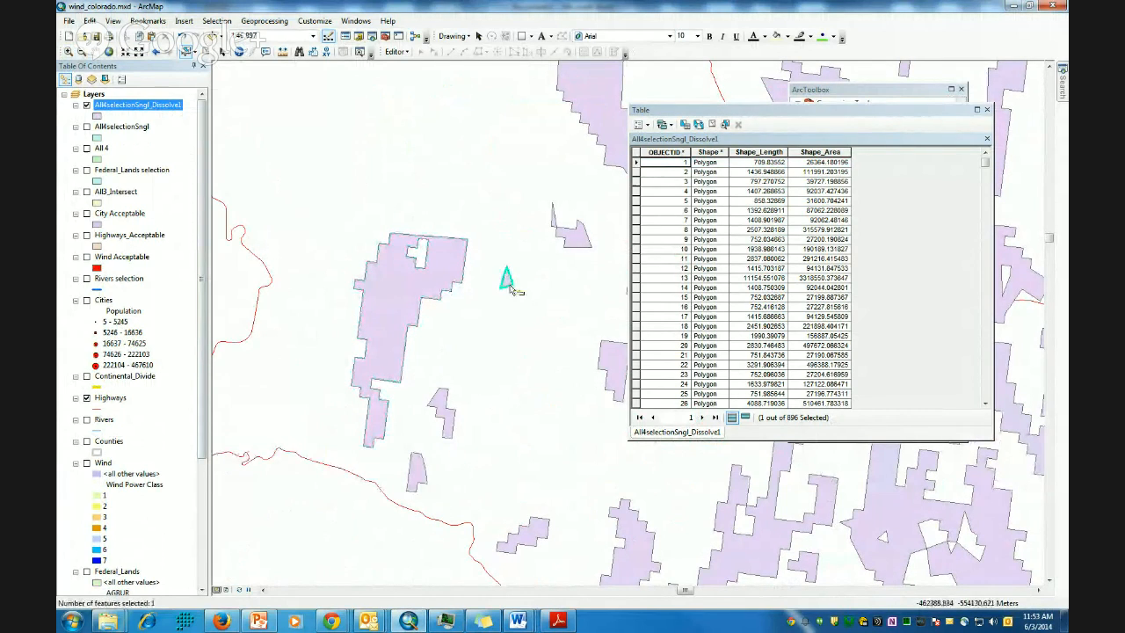
pyautogui.click(615, 362)
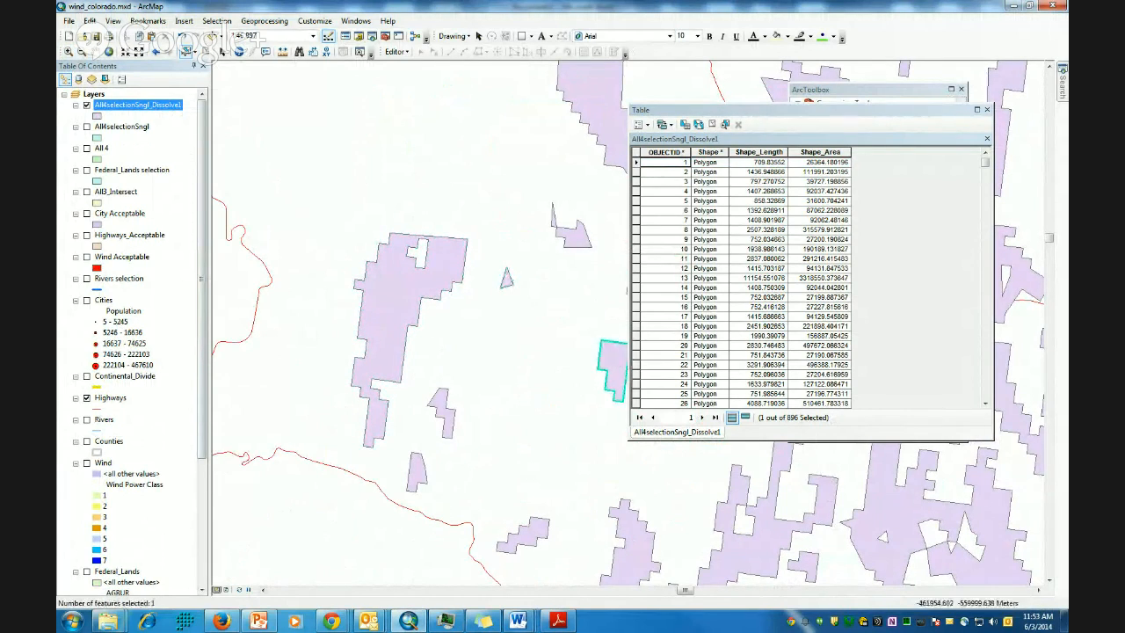
# Switch to Lab7.pdf and read question 12 and Criterion 5, highlighting the question about the number of rows
pyautogui.click(558, 621)
pyautogui.scroll(-4, 510, 366)
pyautogui.scroll(-15, 510, 366)
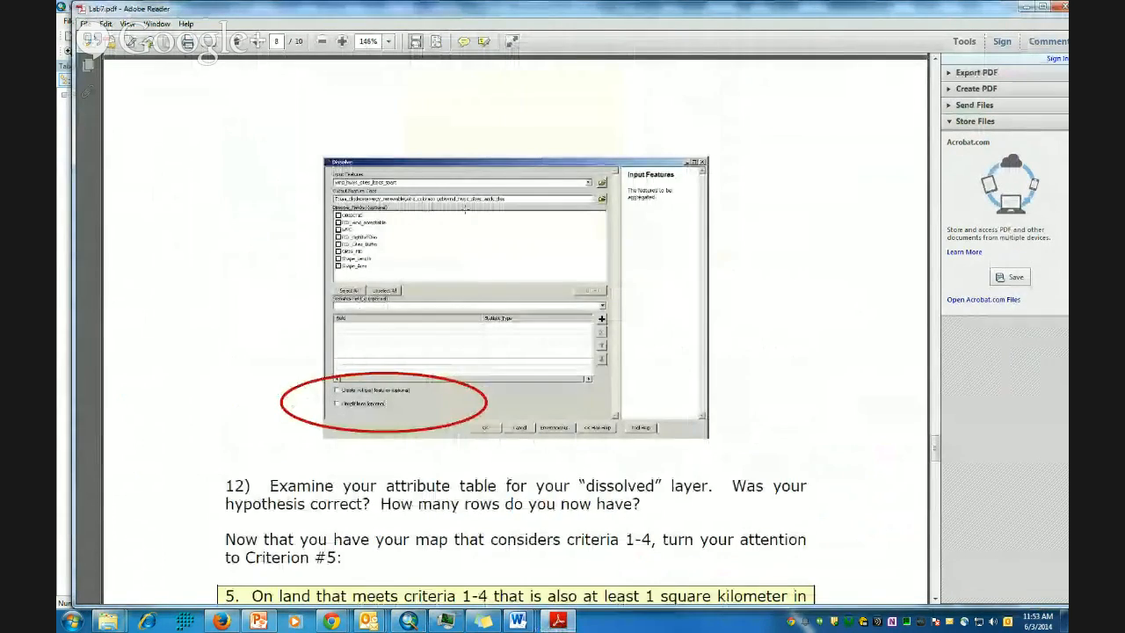
pyautogui.scroll(-4, 384, 363)
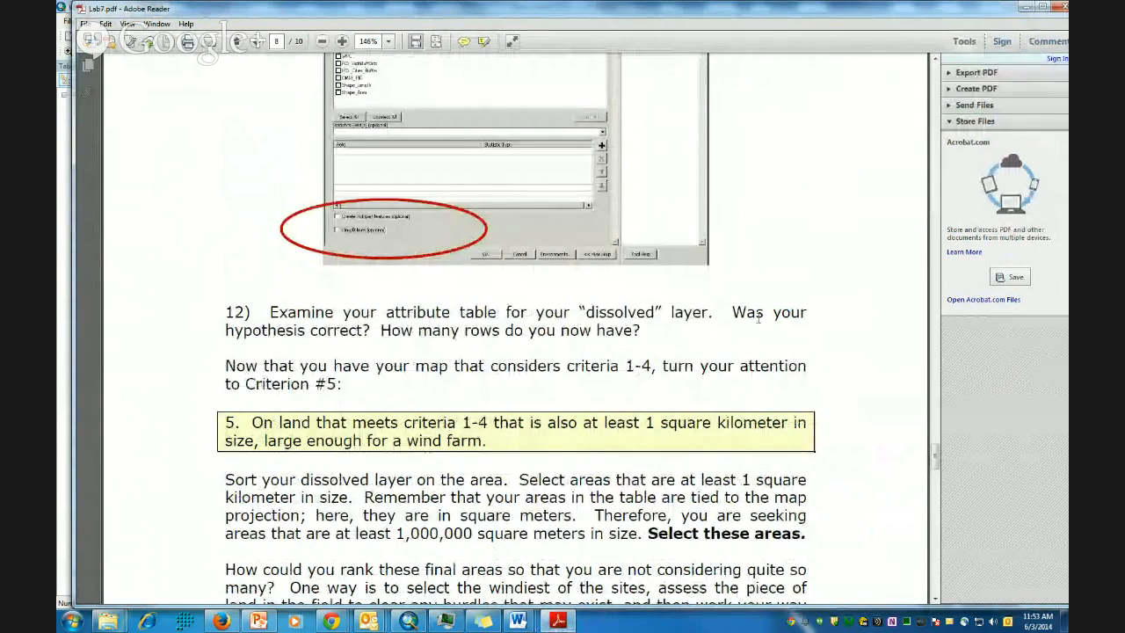
pyautogui.moveTo(556, 333); pyautogui.dragTo(635, 332)
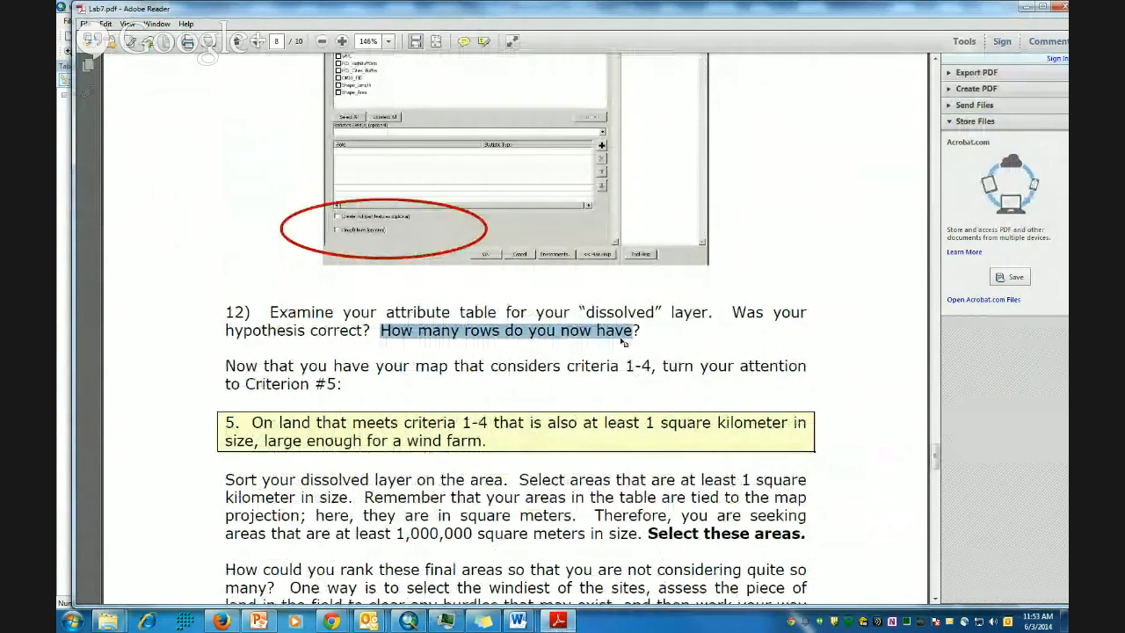
pyautogui.scroll(-2, 456, 369)
pyautogui.scroll(-1, 456, 367)
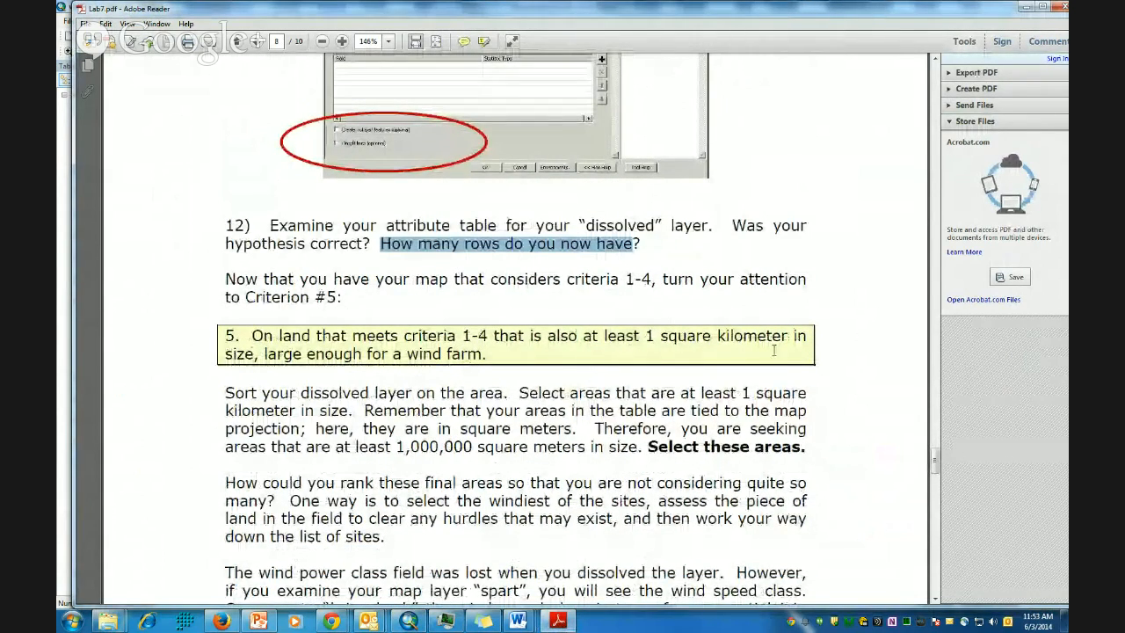
# Read Criterion 5 in Lab7.pdf, highlighting the 1 square kilometer requirement and its 1,000,000 square meters equivalent
pyautogui.moveTo(645, 337); pyautogui.dragTo(785, 346)
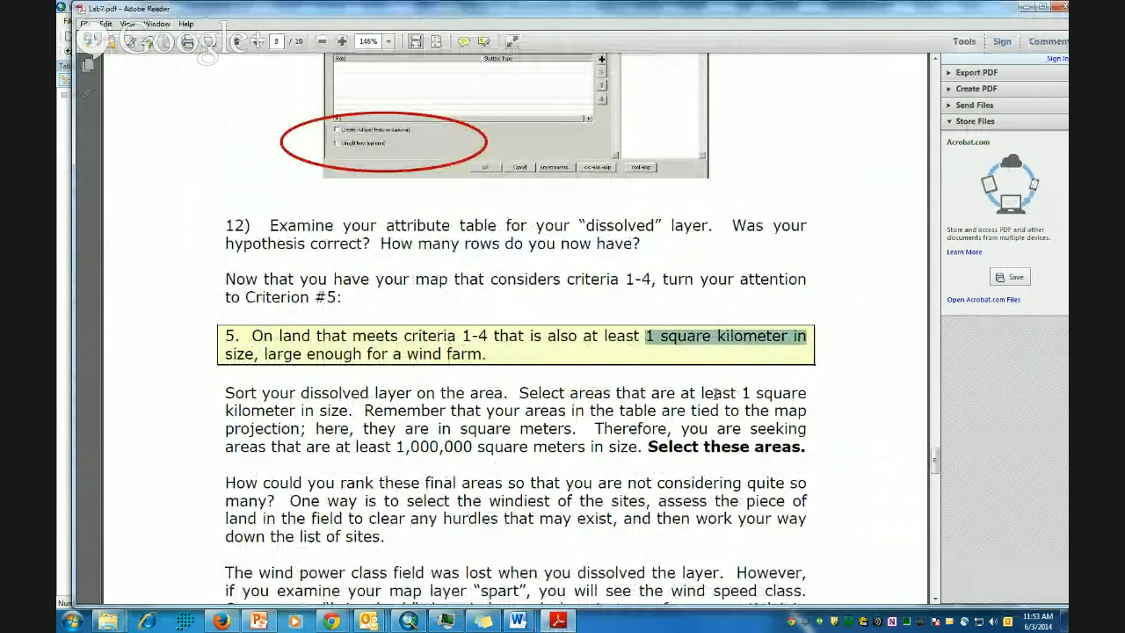
pyautogui.scroll(-2, 716, 394)
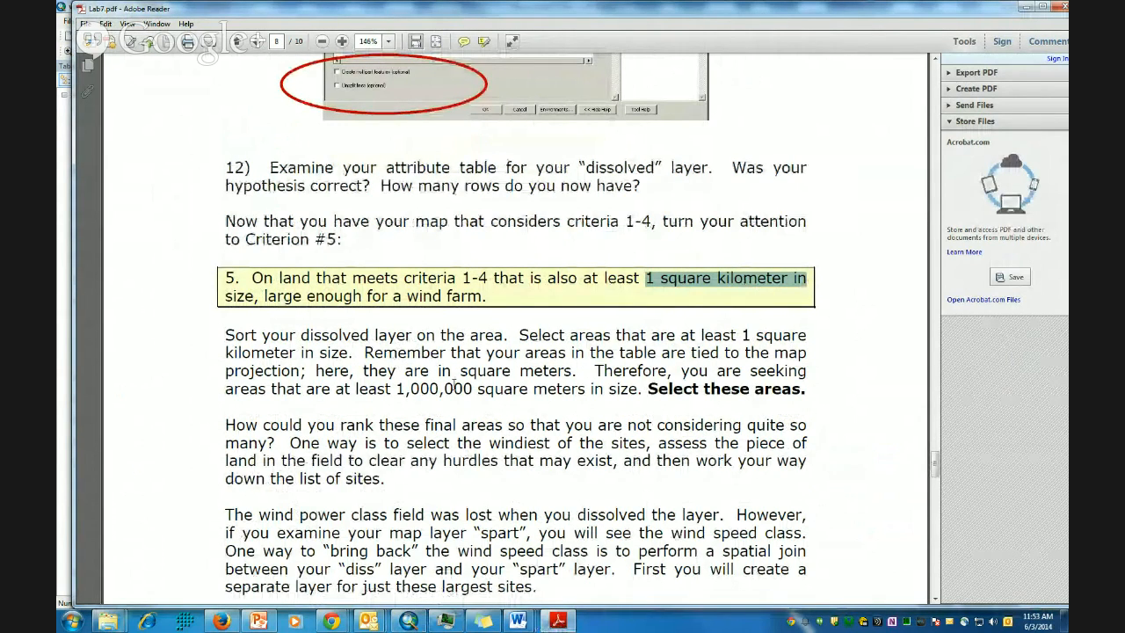
pyautogui.moveTo(396, 390); pyautogui.dragTo(555, 397)
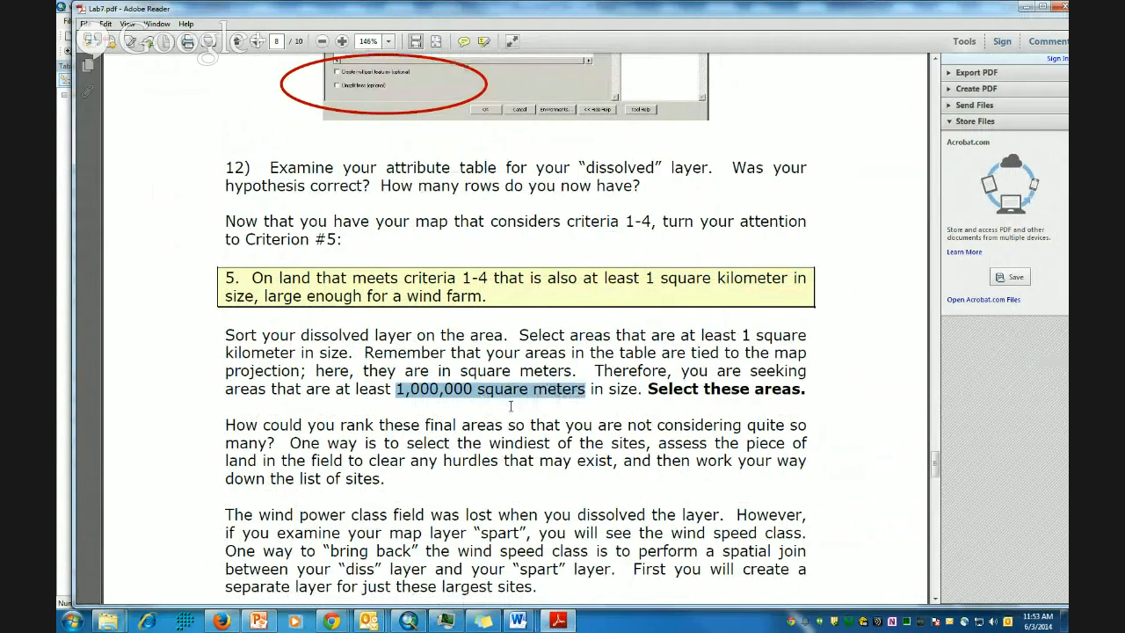
pyautogui.scroll(-1, 511, 406)
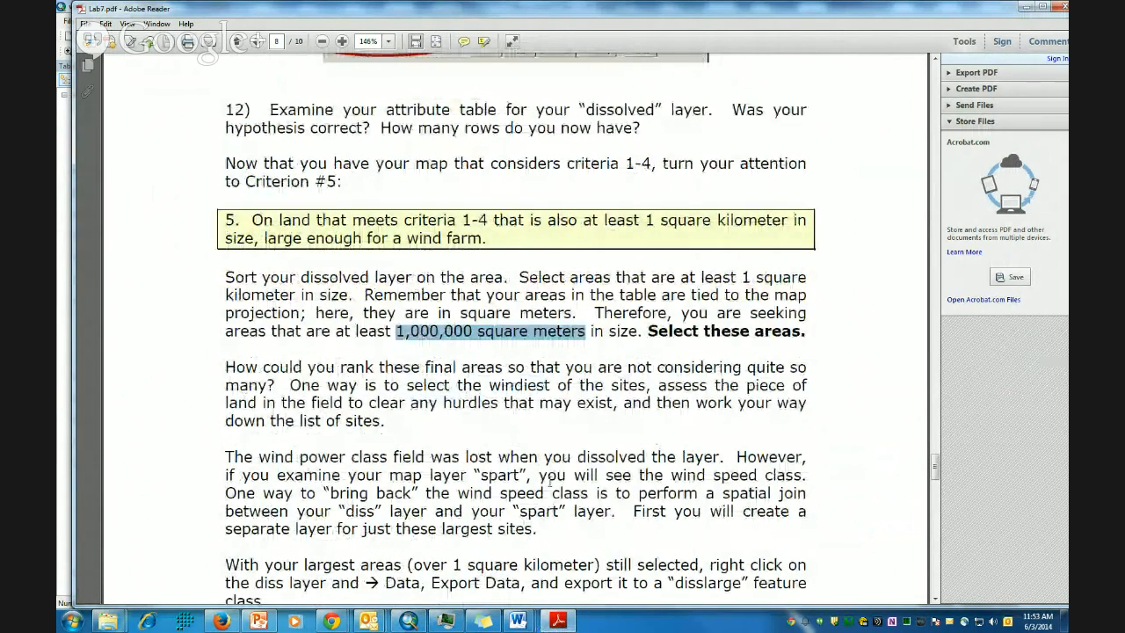
# Switch to ArcMap and try selecting records in the dissolved layer's table by attributes with "Shape_Area" = 1000000
pyautogui.click(413, 620)
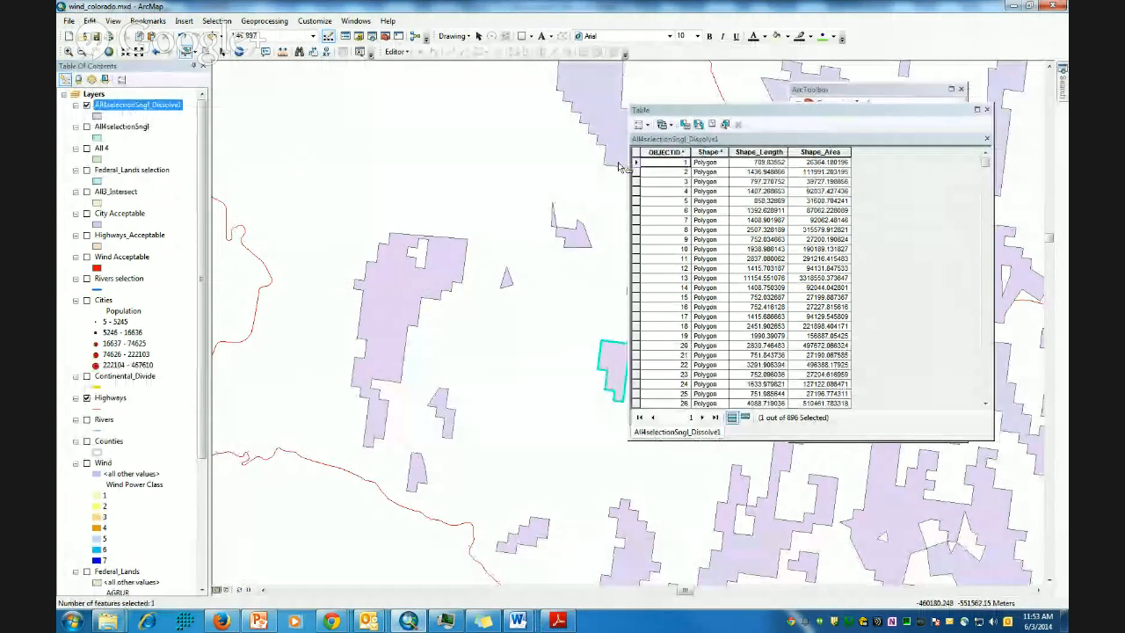
pyautogui.click(644, 124)
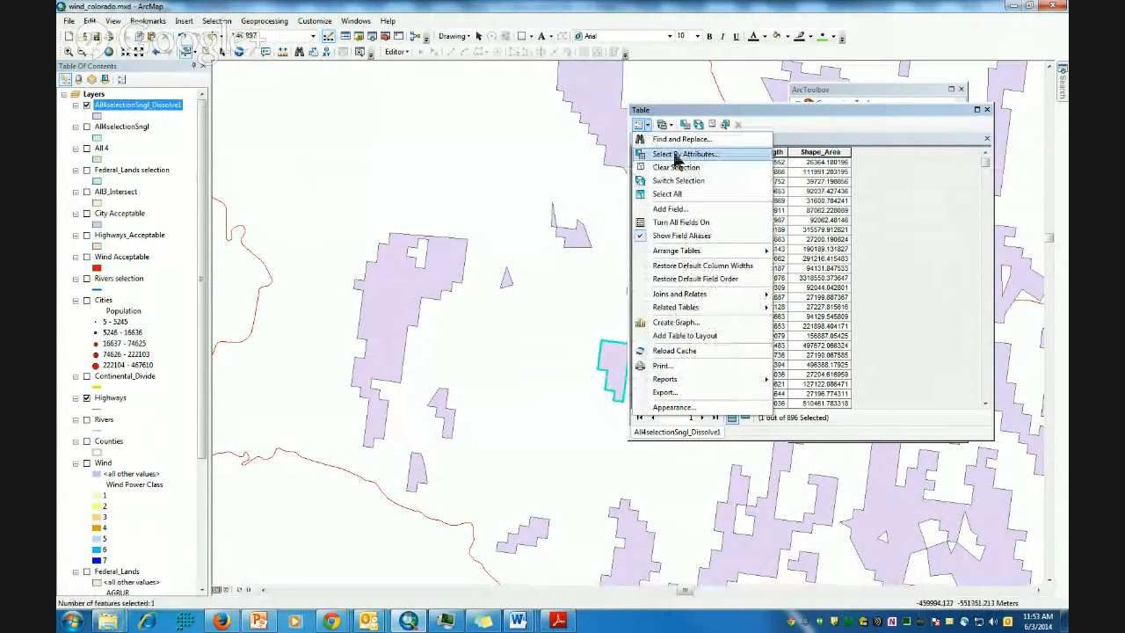
pyautogui.click(673, 154)
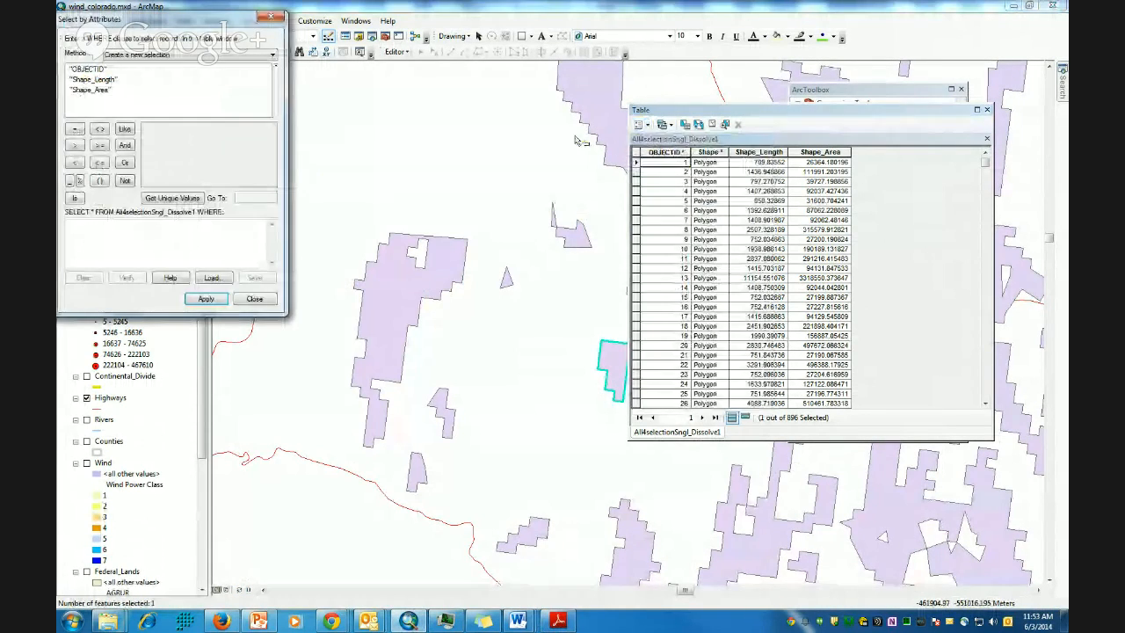
pyautogui.doubleClick(89, 90)
pyautogui.click(74, 145)
pyautogui.click(173, 199)
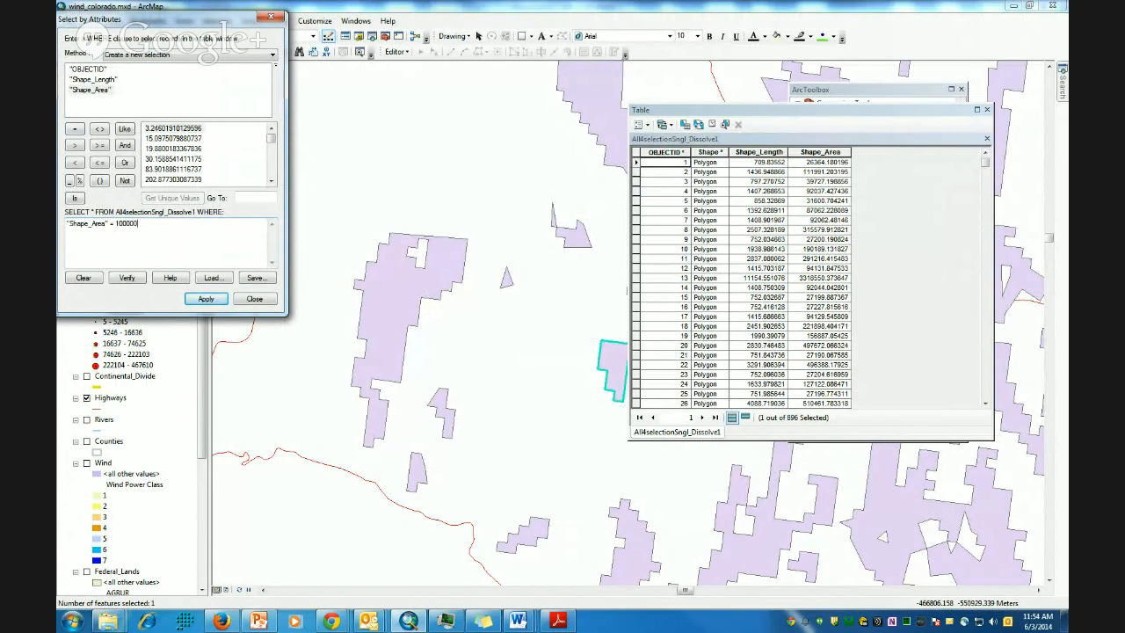
pyautogui.click(206, 299)
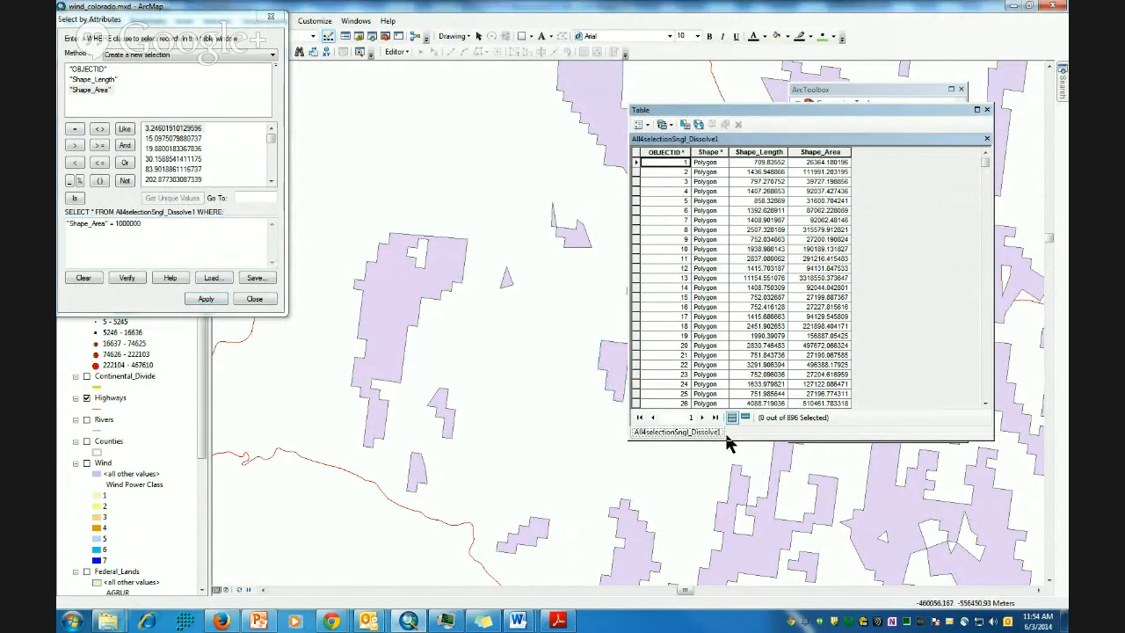
pyautogui.click(202, 300)
# Sort the dissolved layer's table by Shape_Length in descending order and look through the records' area values
pyautogui.click(770, 152)
pyautogui.rightClick(774, 156)
pyautogui.click(815, 171)
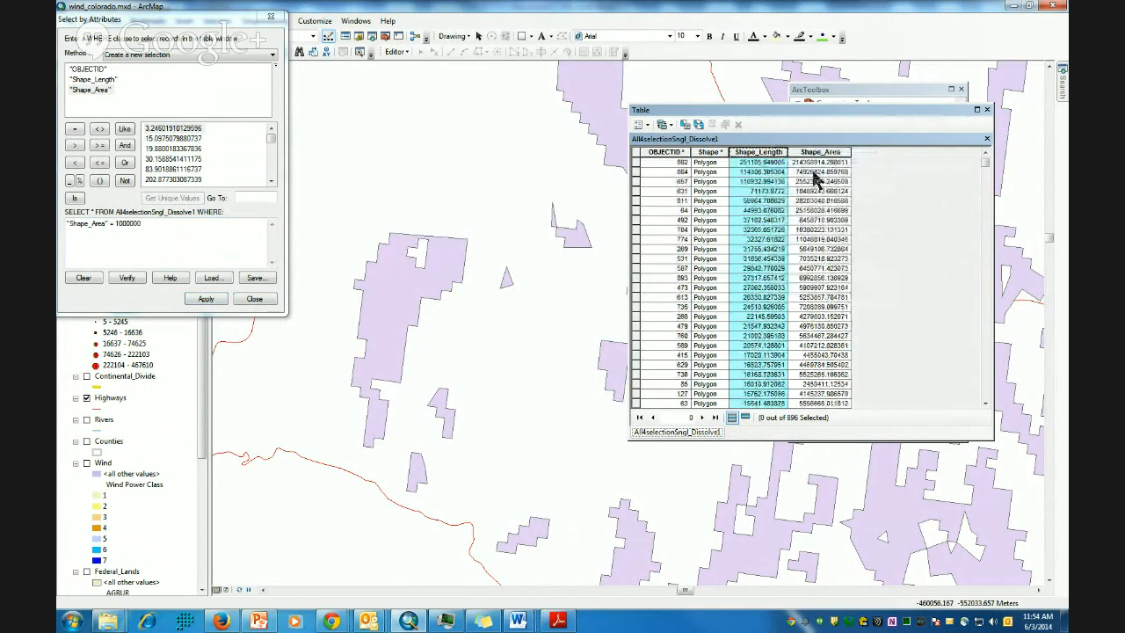
pyautogui.scroll(-4, 773, 249)
pyautogui.scroll(2, 772, 249)
pyautogui.scroll(2, 749, 299)
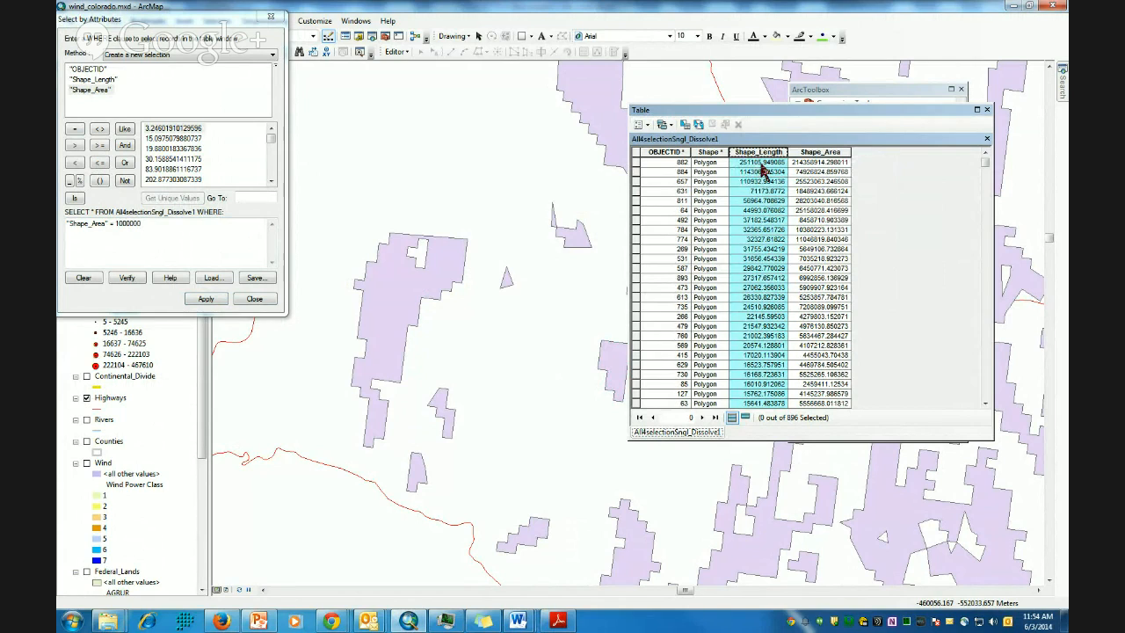
# Change the selection query to "Shape_Area" >= 100000 and apply it
pyautogui.click(130, 232)
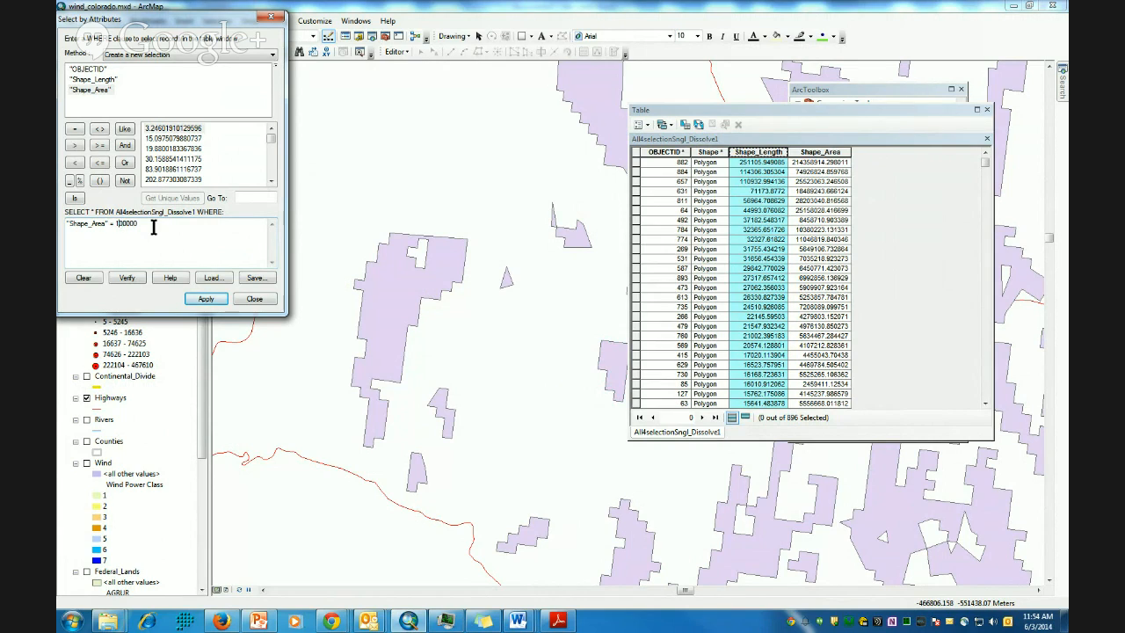
pyautogui.click(220, 300)
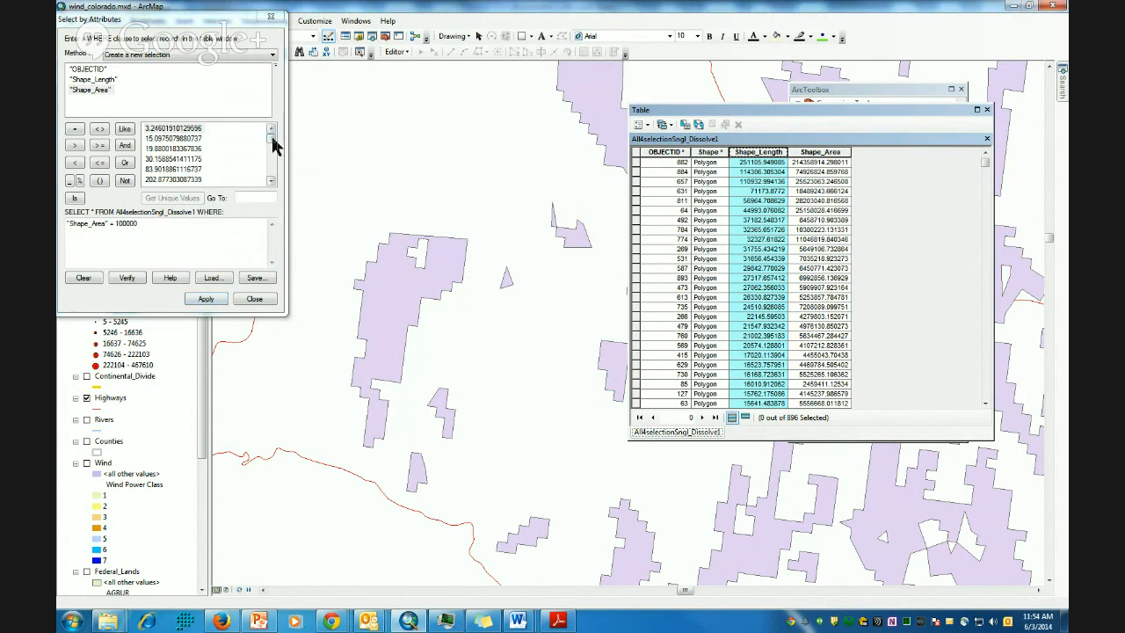
pyautogui.moveTo(204, 24); pyautogui.dragTo(390, 115)
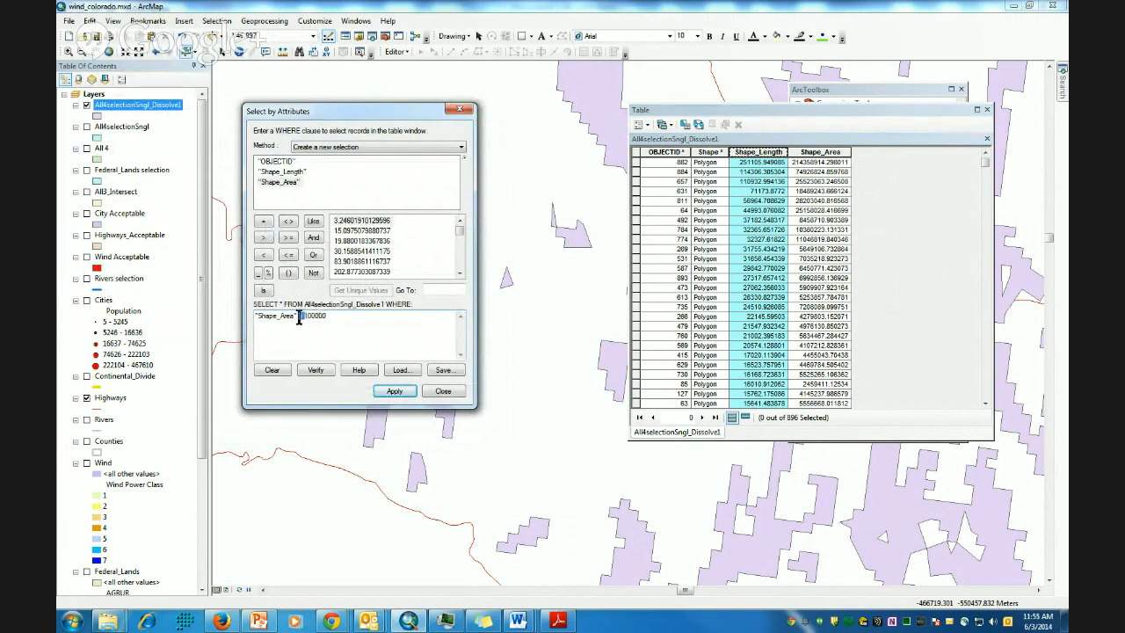
pyautogui.click(289, 238)
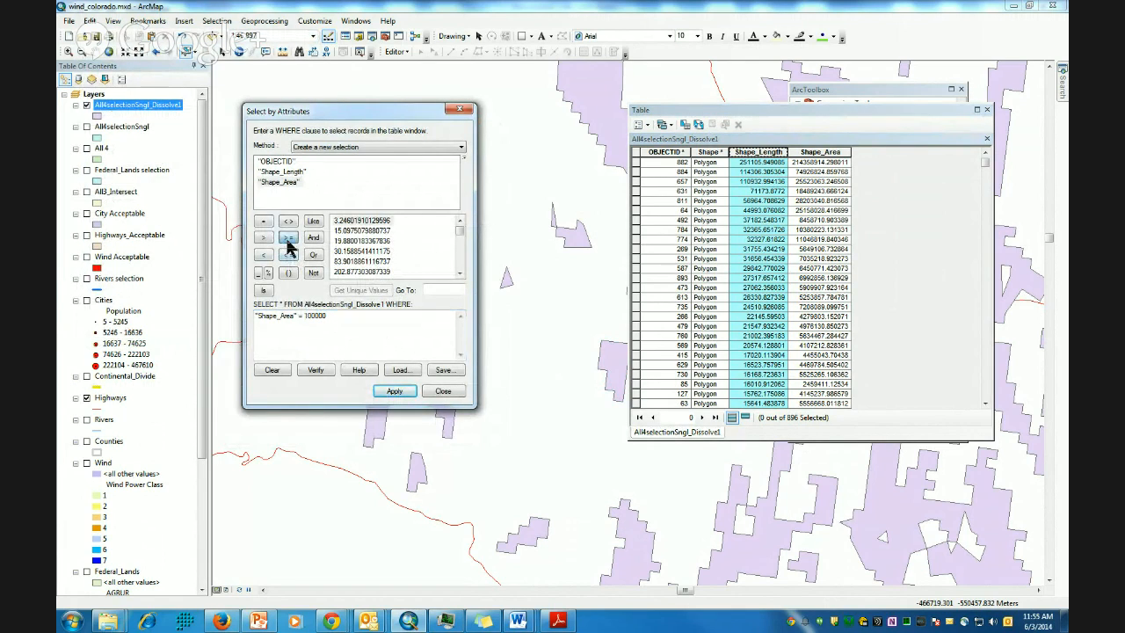
pyautogui.click(394, 392)
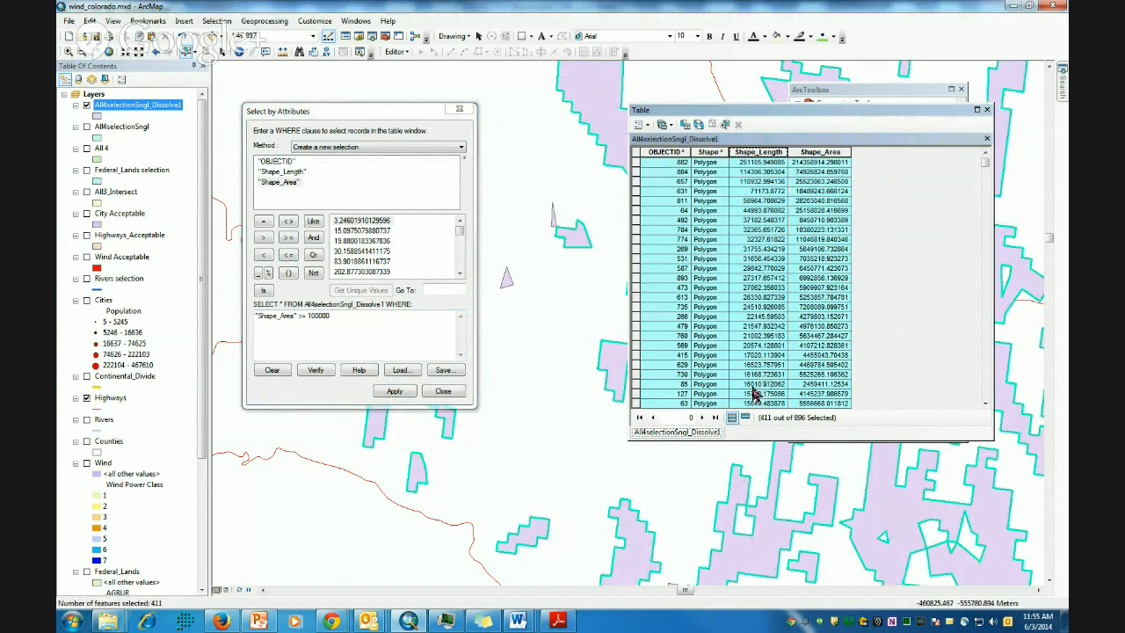
# Select the records with "Shape_Area" >= 1000000 and review them with only the selected records shown
pyautogui.click(325, 319)
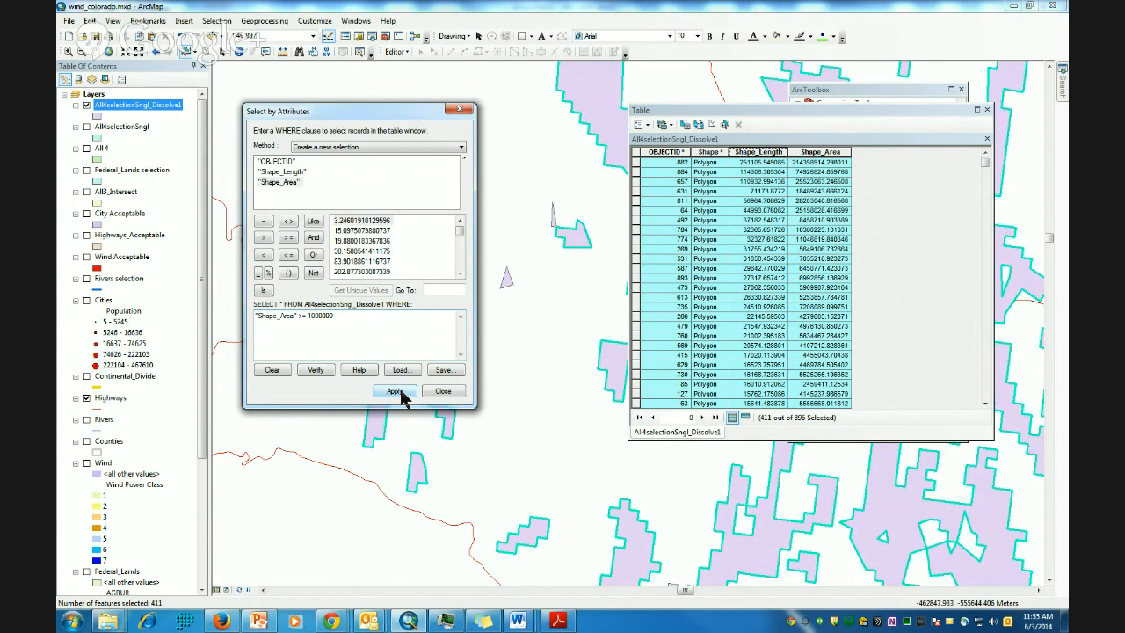
pyautogui.click(395, 392)
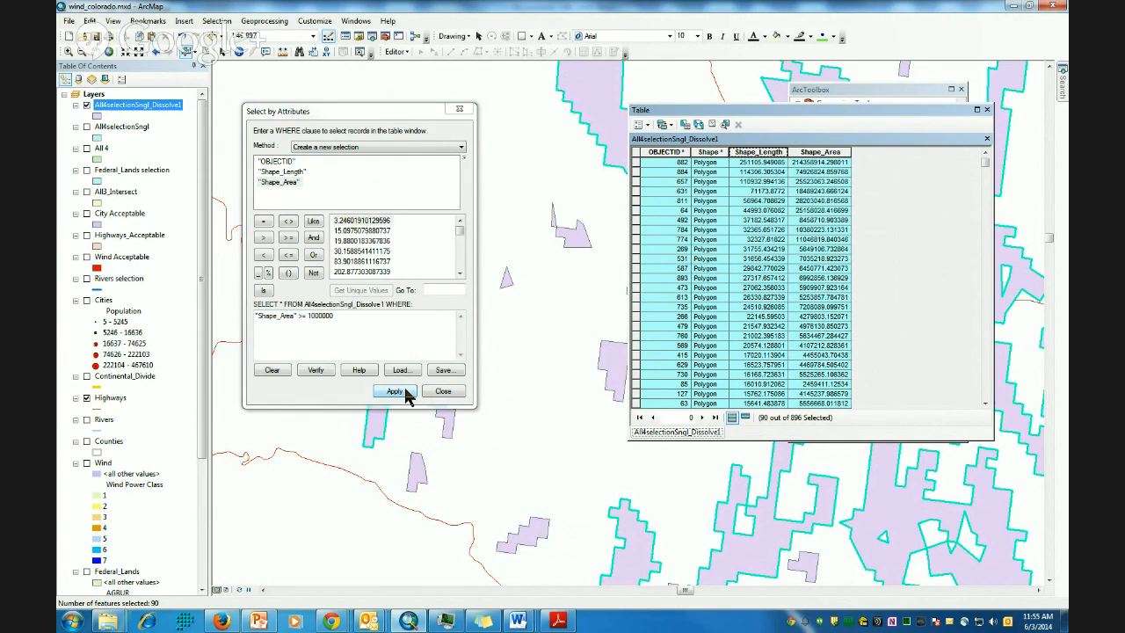
pyautogui.scroll(-15, 853, 329)
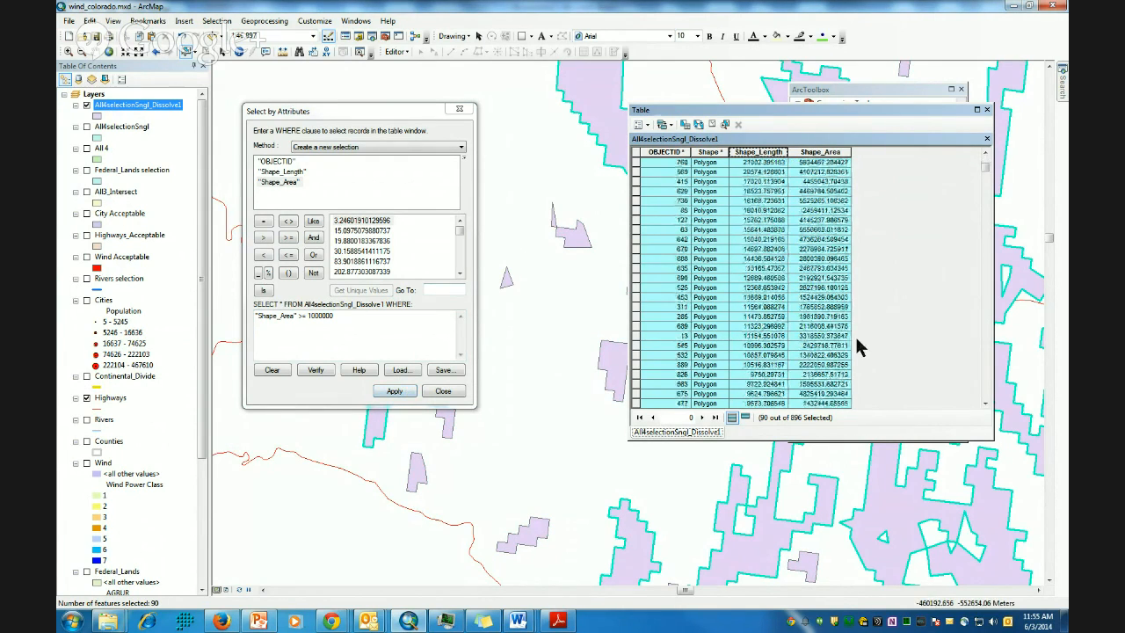
pyautogui.scroll(-5, 853, 325)
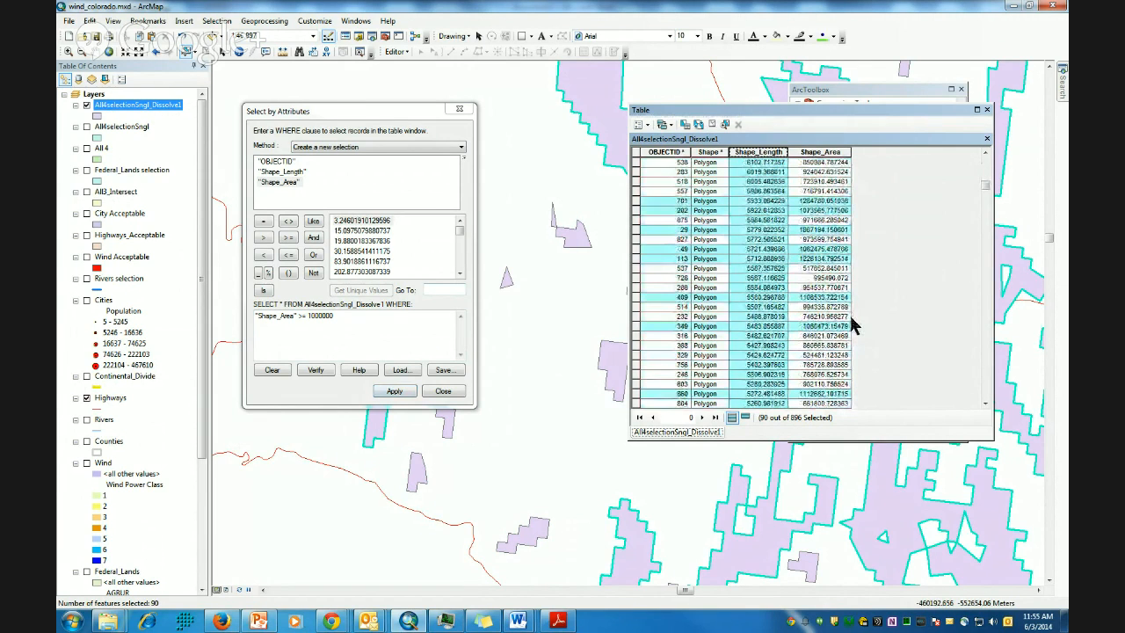
pyautogui.click(745, 417)
pyautogui.scroll(-20, 744, 290)
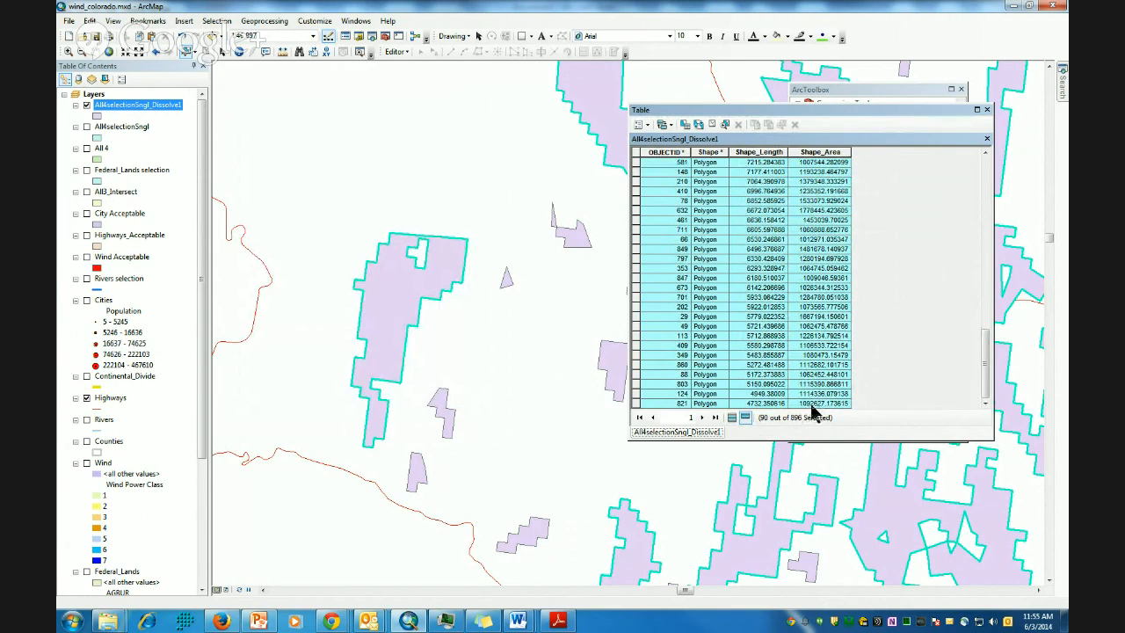
# Show all records again and sort the table by Shape_Area in descending order
pyautogui.click(731, 418)
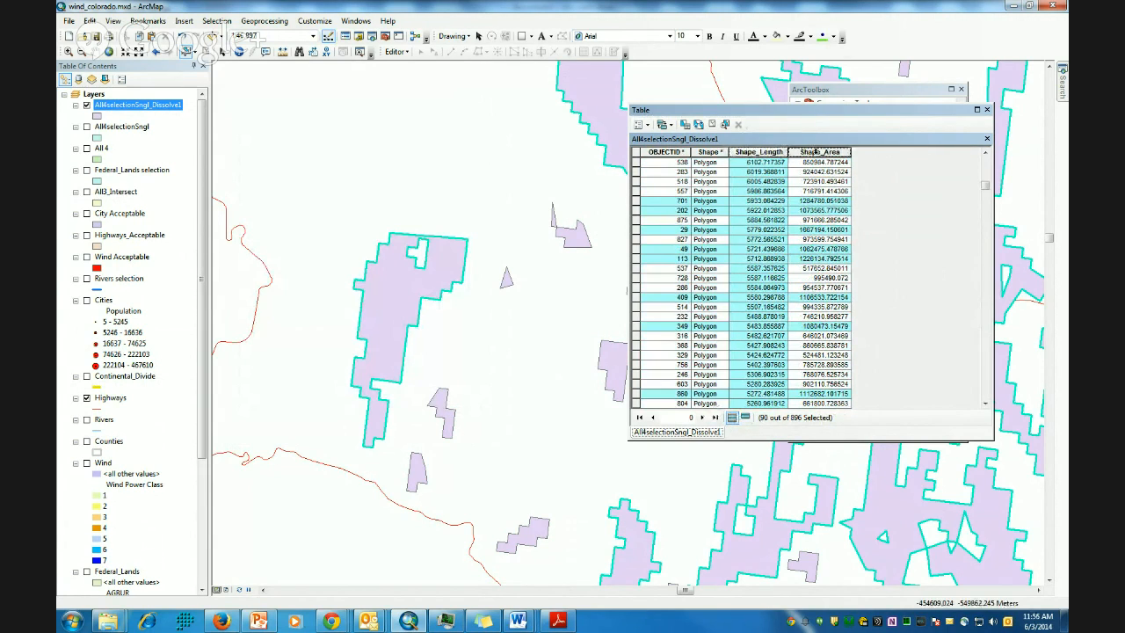
pyautogui.rightClick(816, 152)
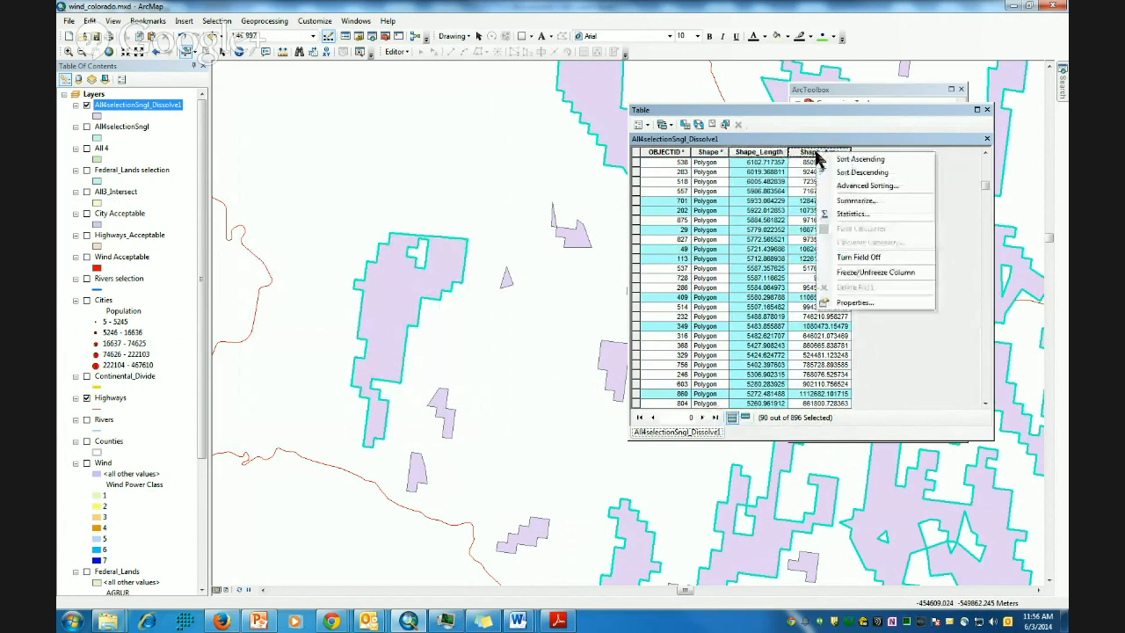
pyautogui.click(862, 172)
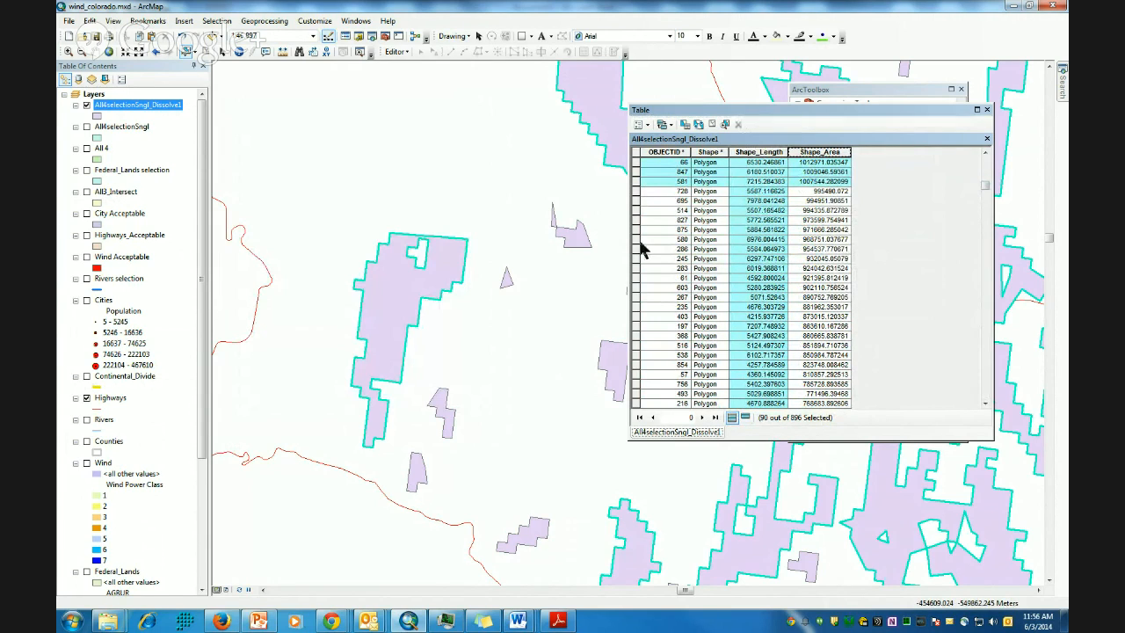
# Create a new layer from the selected features of All4selectionSngl_Dissolve1 and close the attribute table
pyautogui.rightClick(147, 105)
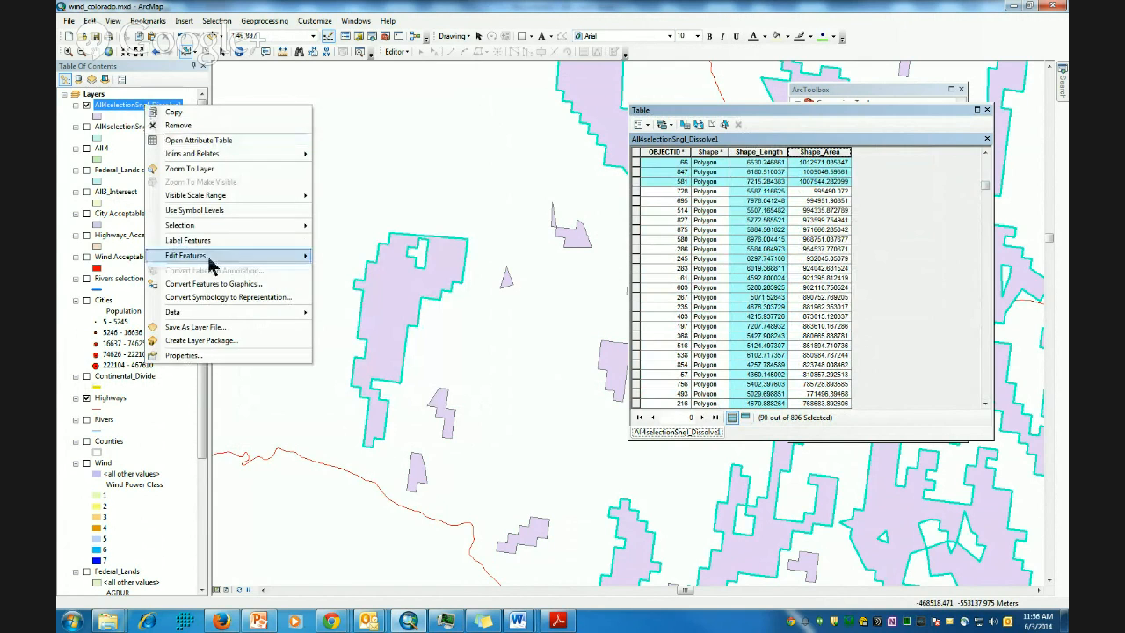
pyautogui.moveTo(214, 227)
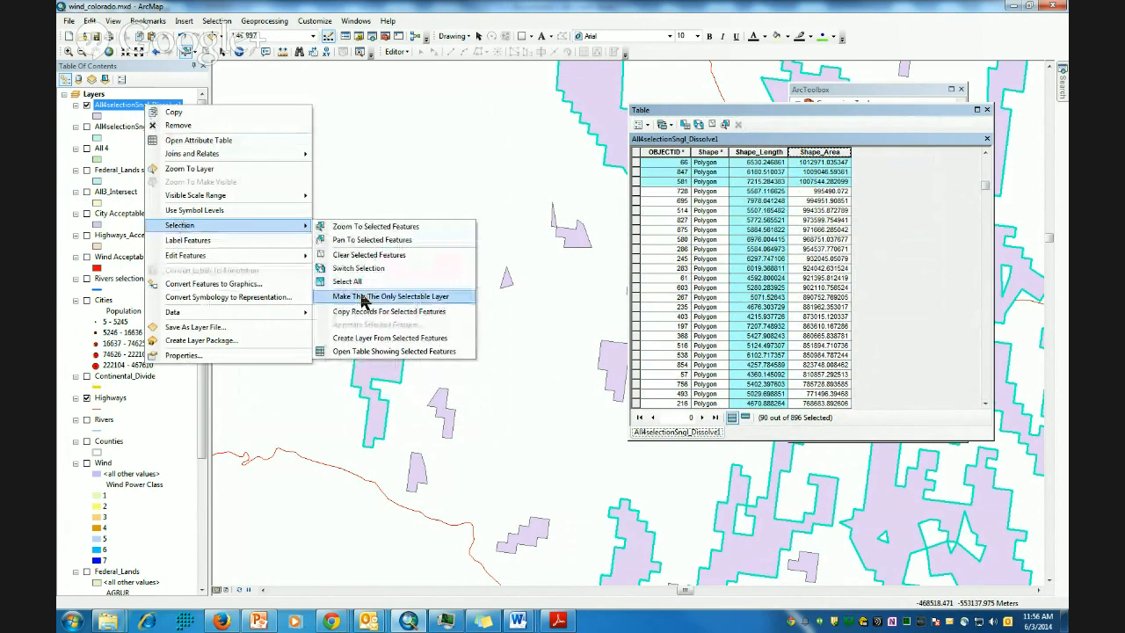
pyautogui.click(366, 337)
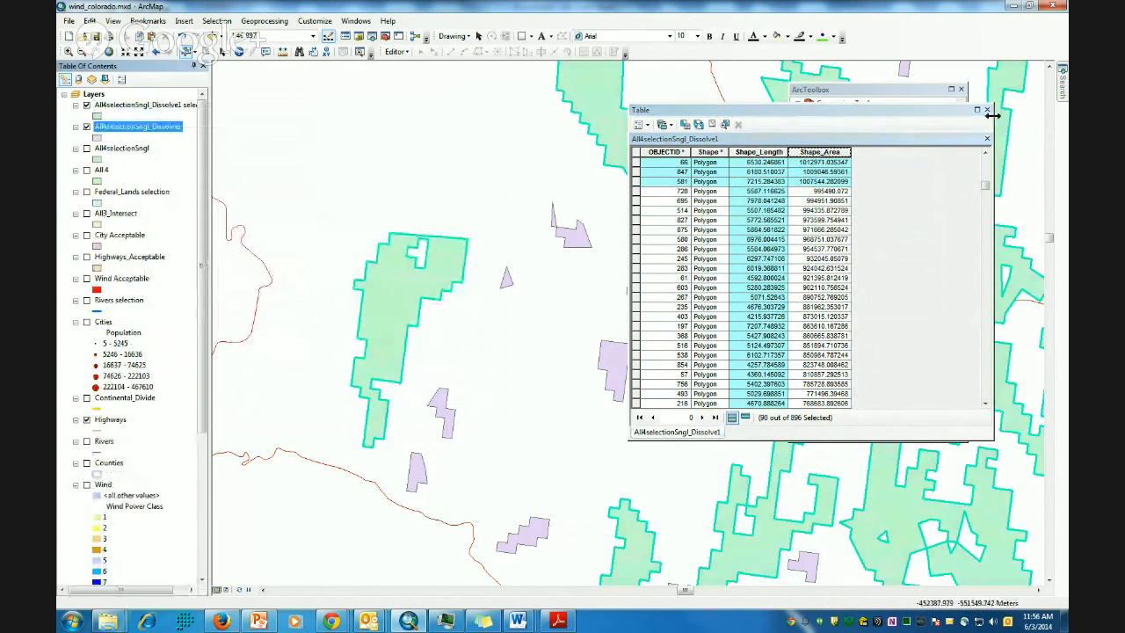
pyautogui.click(987, 109)
# Rename the new selection layer as 5thCriteia
pyautogui.click(132, 107)
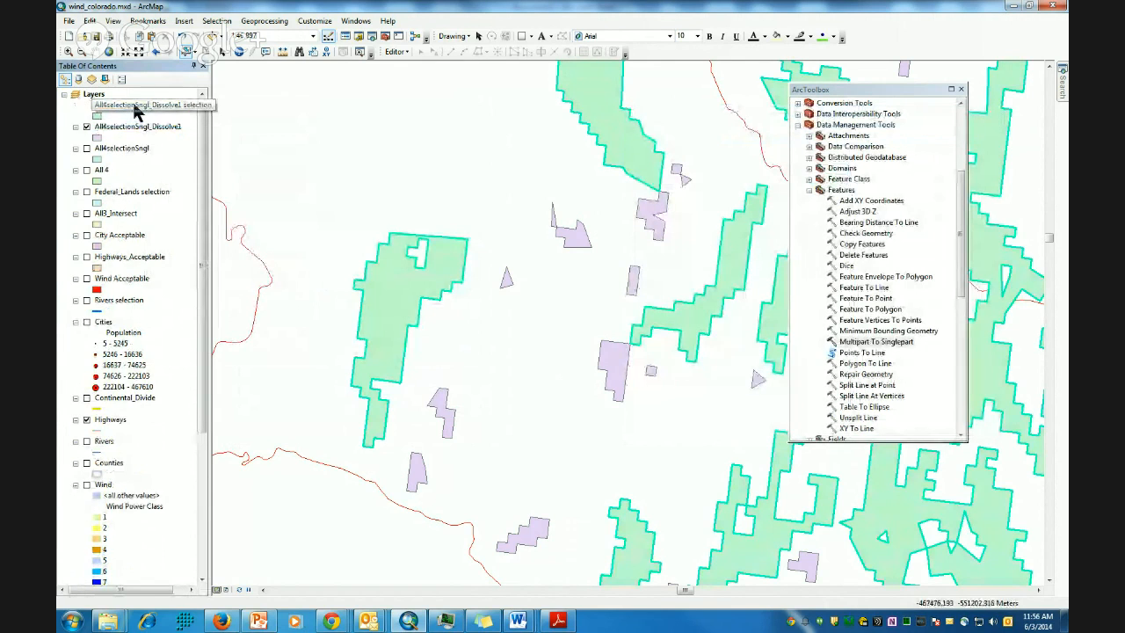
pyautogui.click(134, 107)
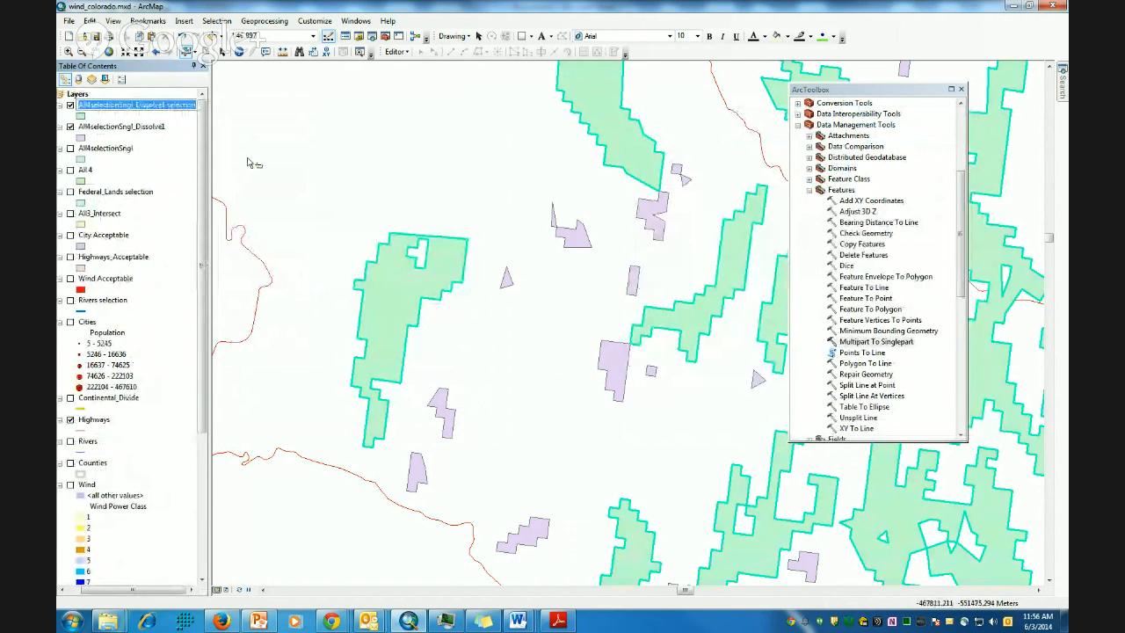
pyautogui.write('5thCriteia')
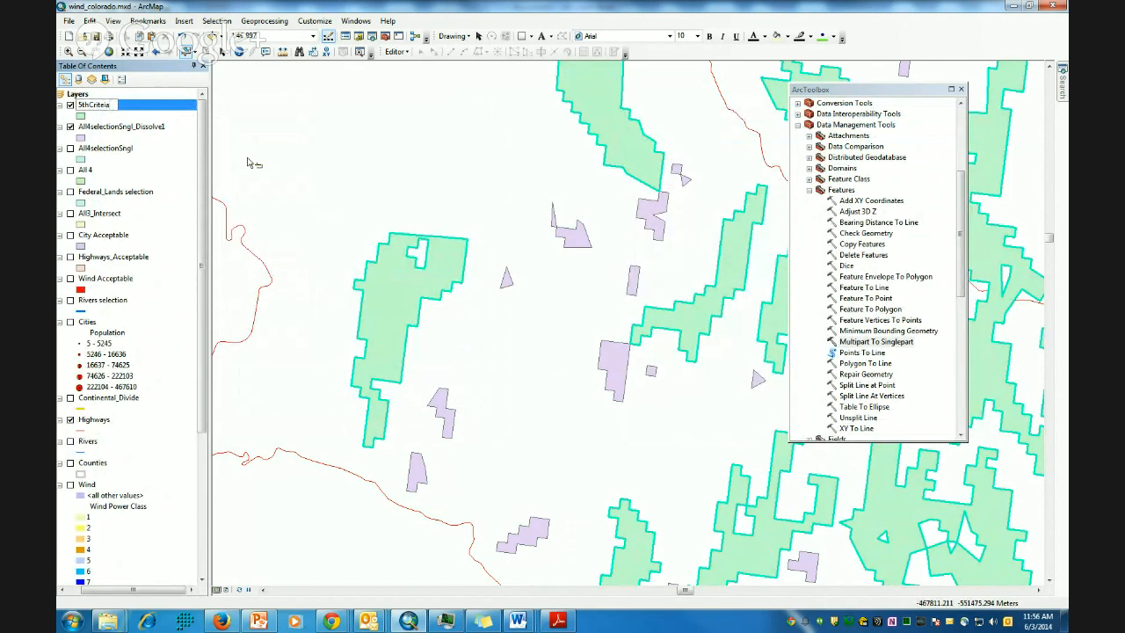
pyautogui.scroll(1, 249, 159)
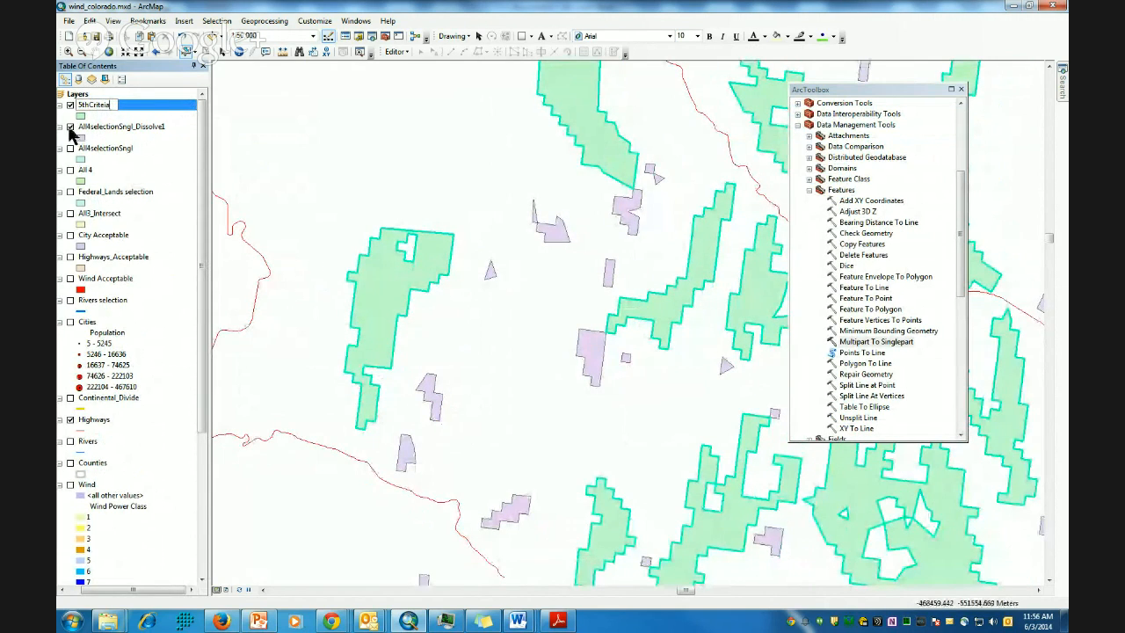
pyautogui.press('Return')
# Close ArcToolbox, clear the feature selection, and view the large sites across the wider map area
pyautogui.click(962, 89)
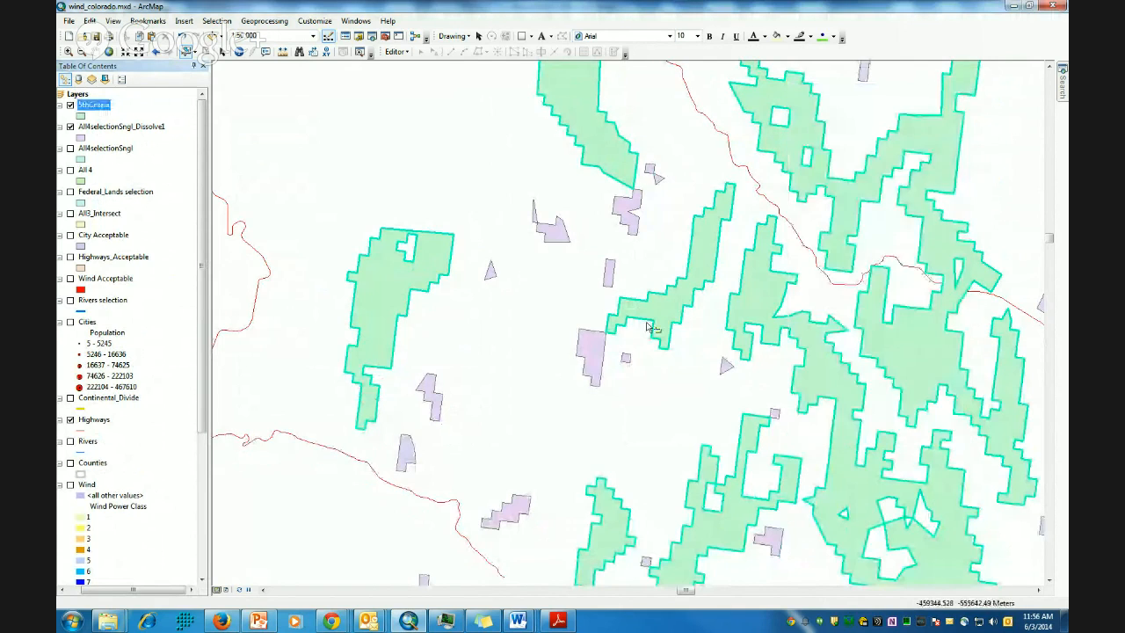
pyautogui.scroll(8, 726, 388)
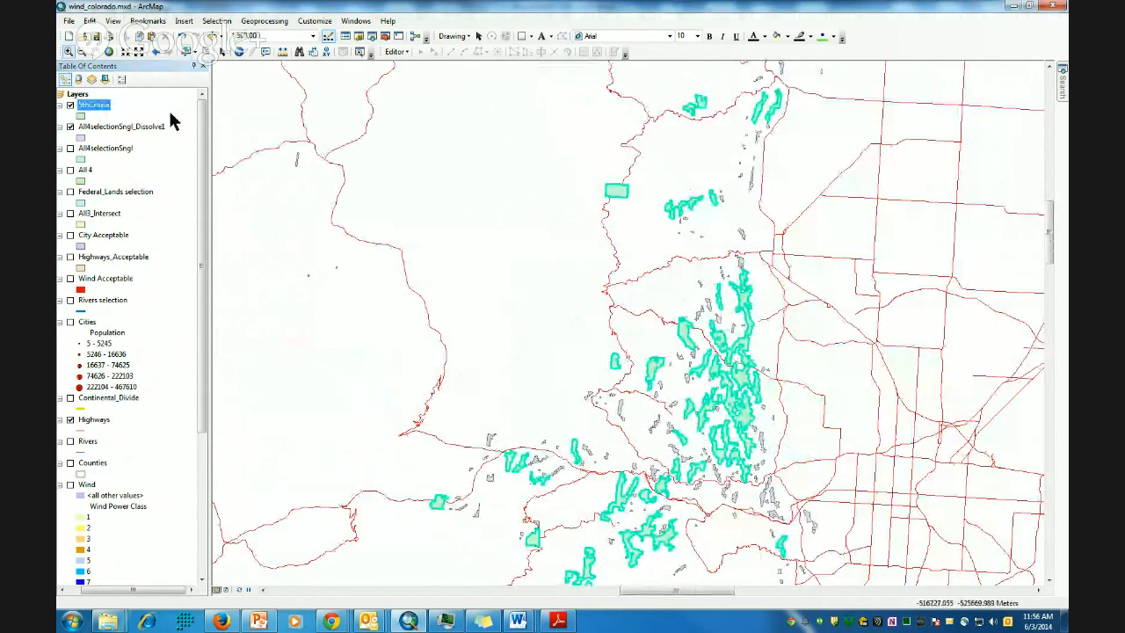
pyautogui.click(186, 52)
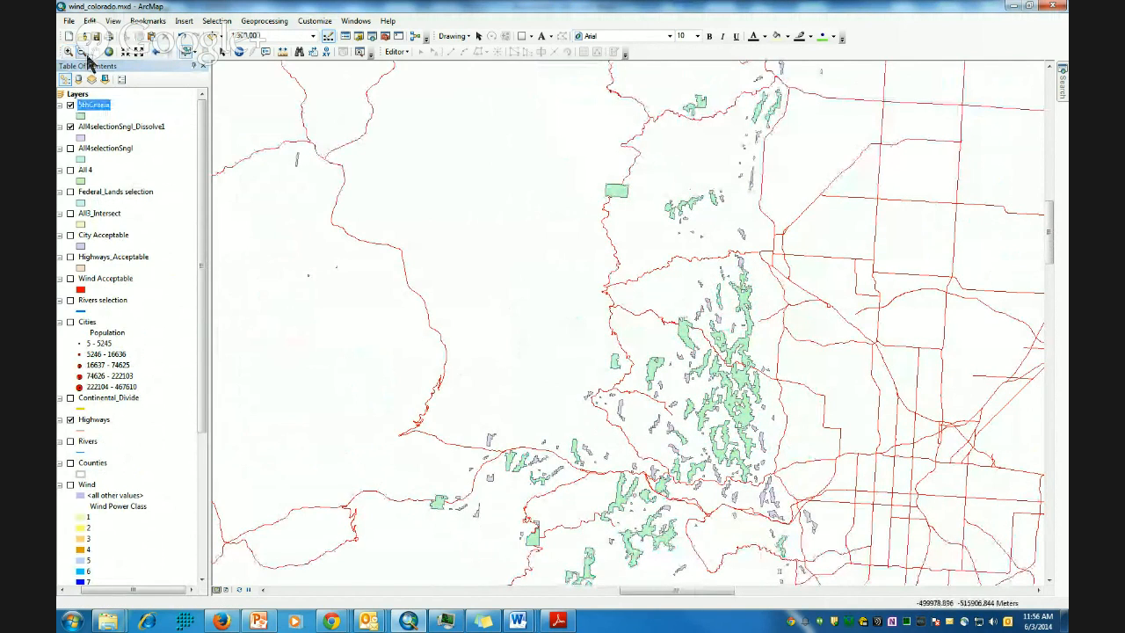
pyautogui.click(94, 53)
pyautogui.moveTo(691, 582); pyautogui.dragTo(647, 459)
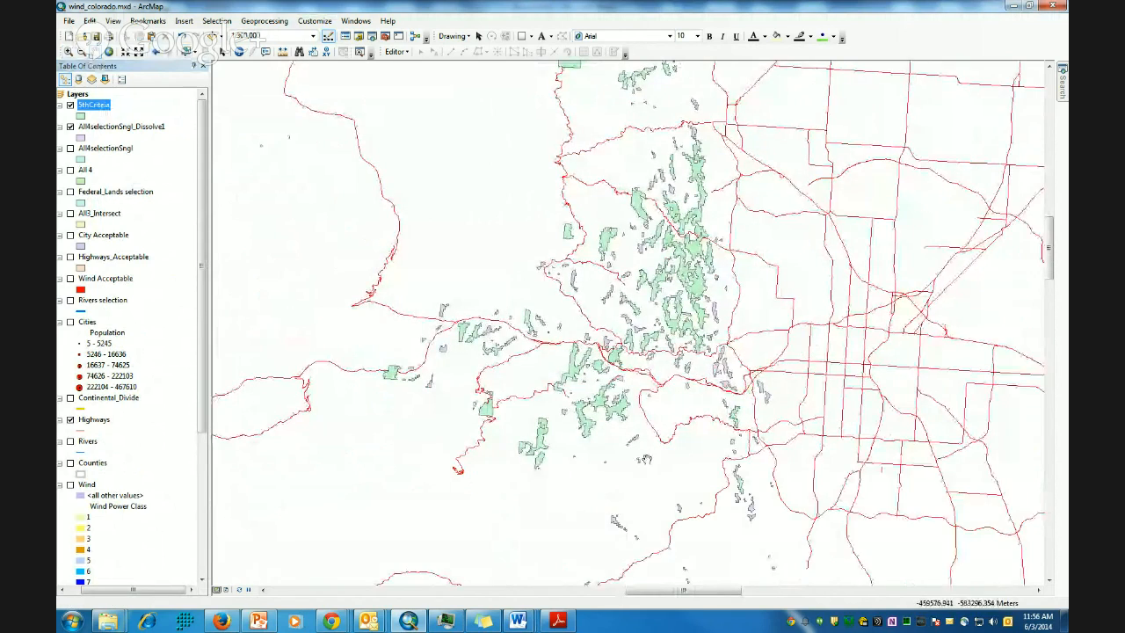
# Switch to Lab7.pdf in Adobe Reader and read the instructions on ranking the final areas by windiness through a spatial join
pyautogui.scroll(3, 649, 457)
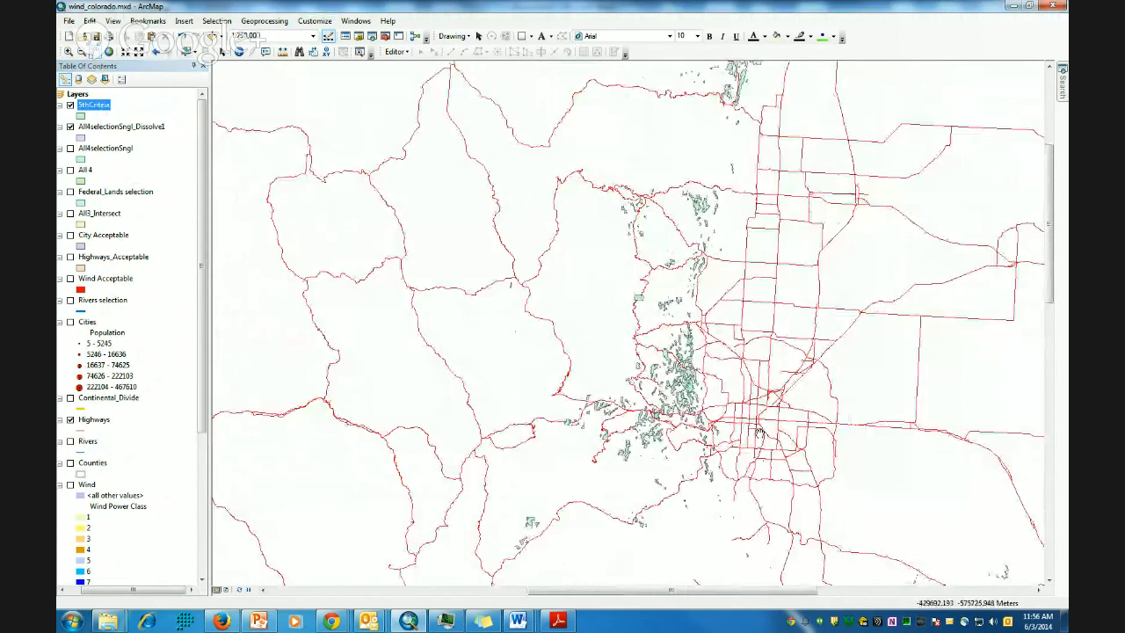
pyautogui.scroll(-1, 759, 429)
pyautogui.scroll(1, 759, 429)
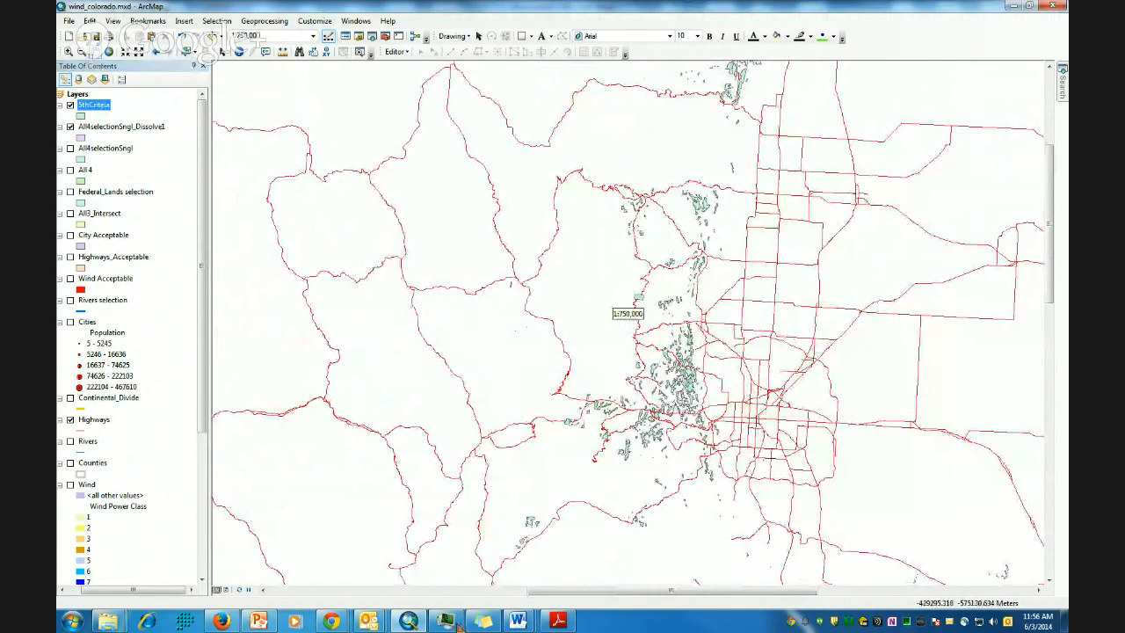
pyautogui.click(558, 621)
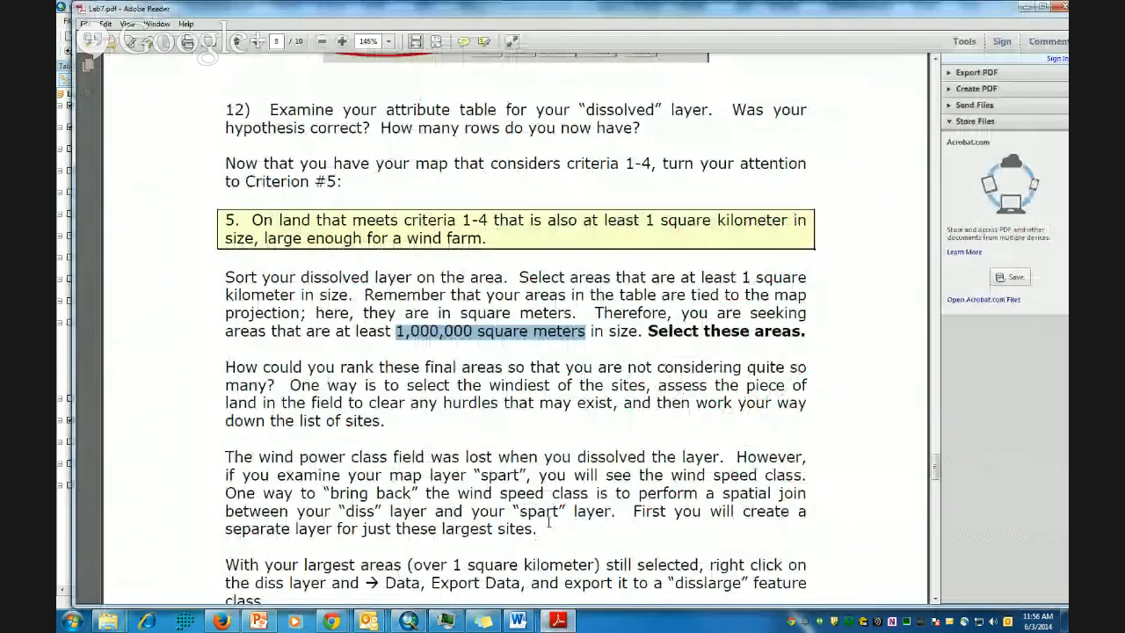
pyautogui.click(568, 382)
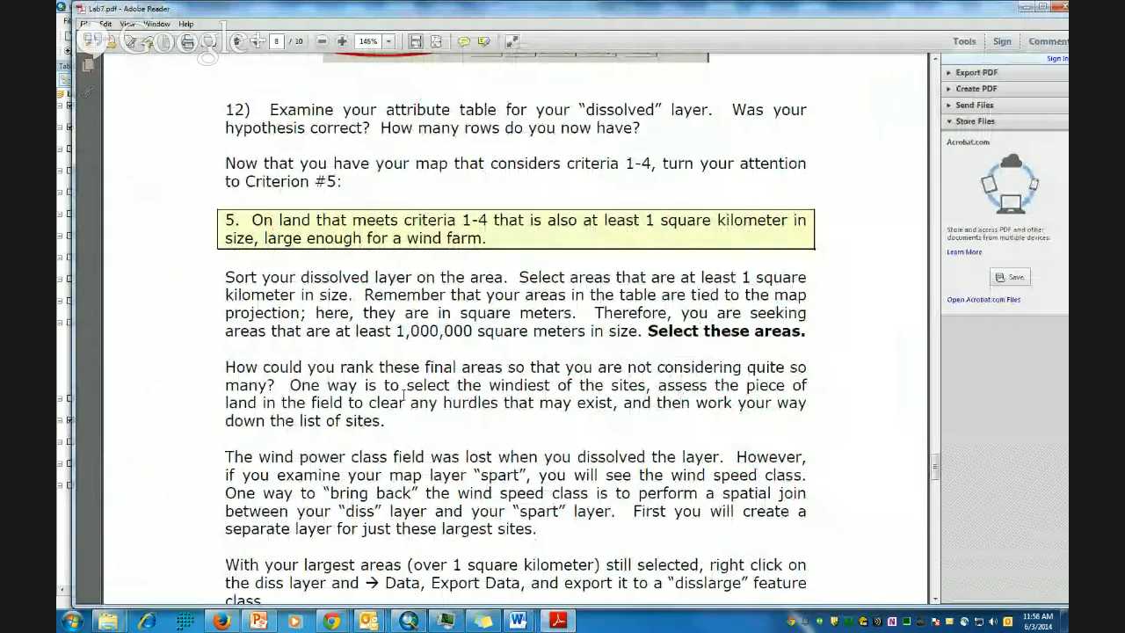
pyautogui.moveTo(307, 368); pyautogui.dragTo(808, 367)
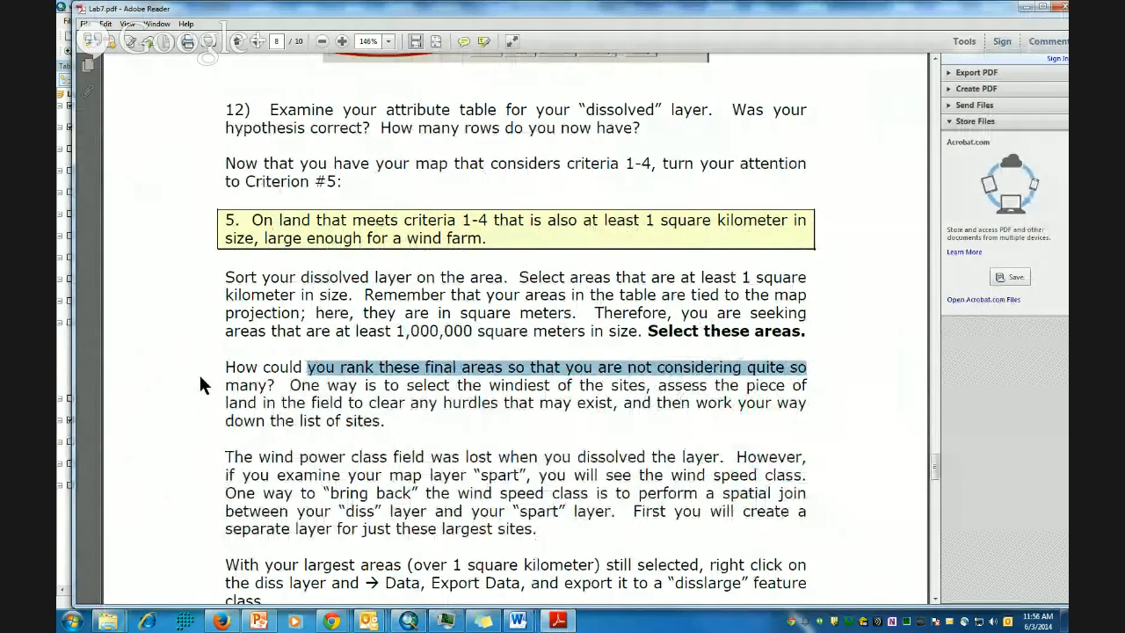
pyautogui.moveTo(290, 385); pyautogui.dragTo(658, 387)
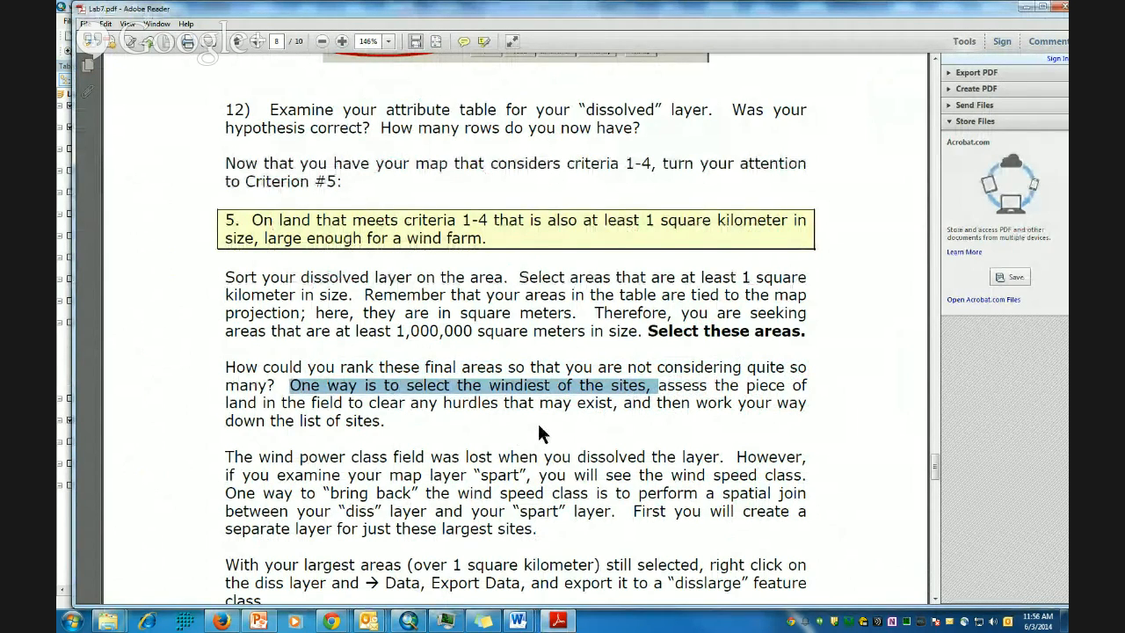
pyautogui.scroll(-1, 545, 432)
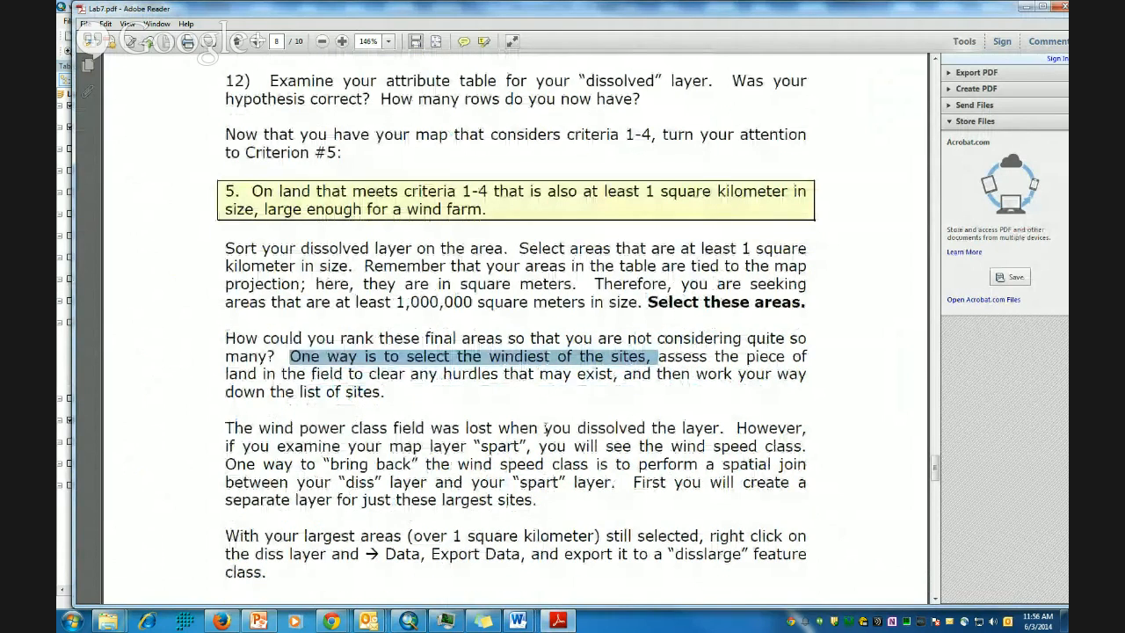
pyautogui.scroll(-1, 544, 432)
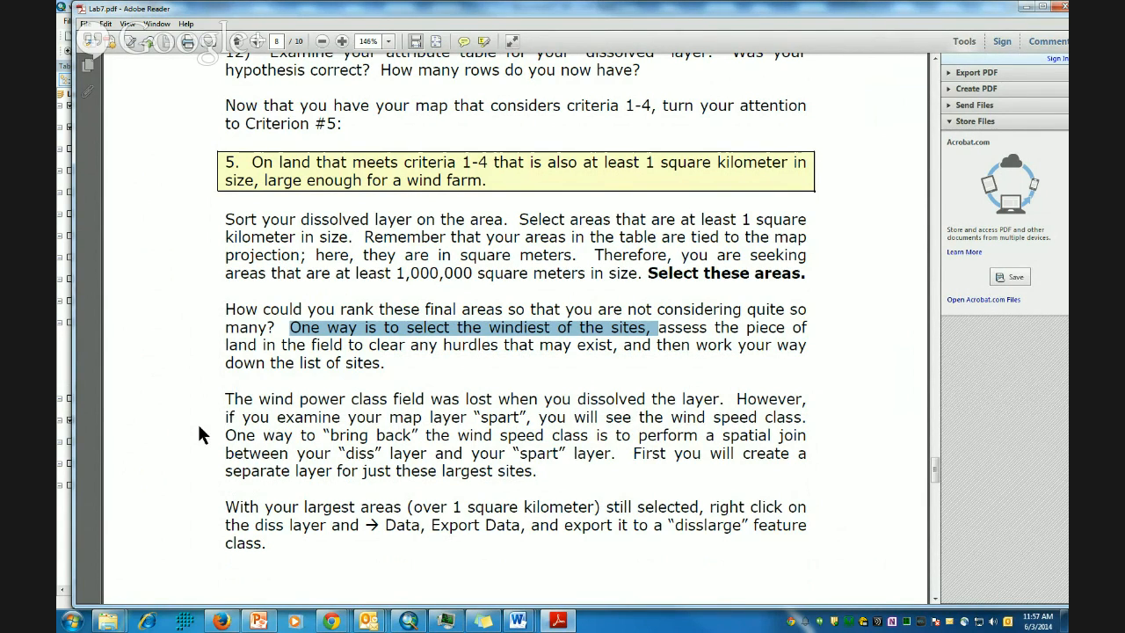
# Review the earlier lab instructions on erasing federal lands, intersecting layers and buffering cities, and return to ArcMap
pyautogui.scroll(6, 280, 458)
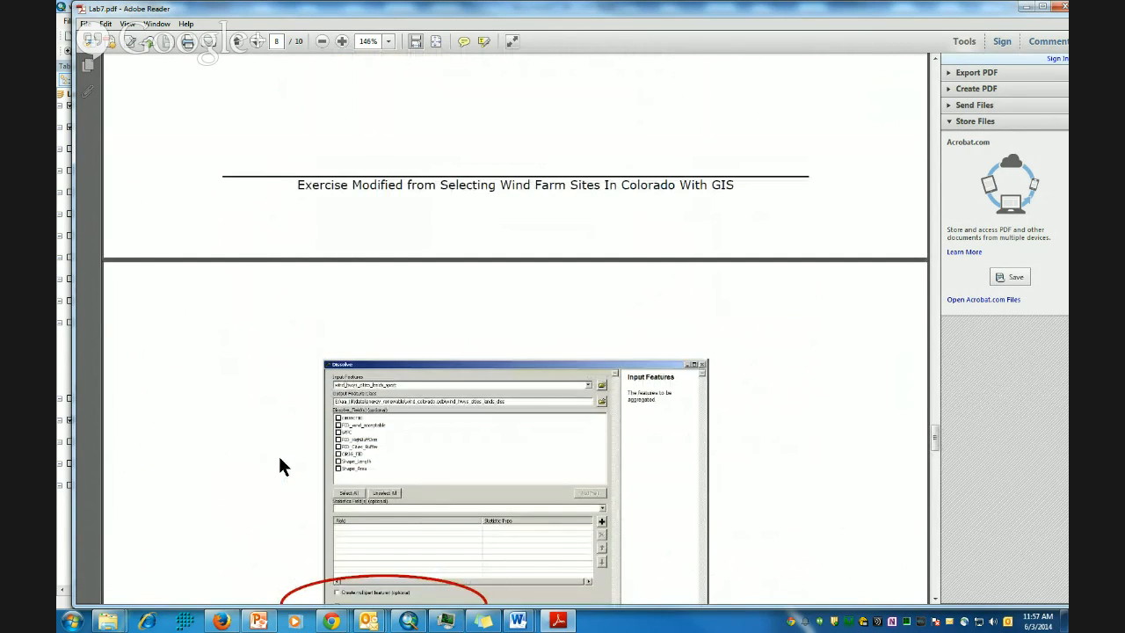
pyautogui.scroll(8, 280, 467)
pyautogui.scroll(10, 255, 442)
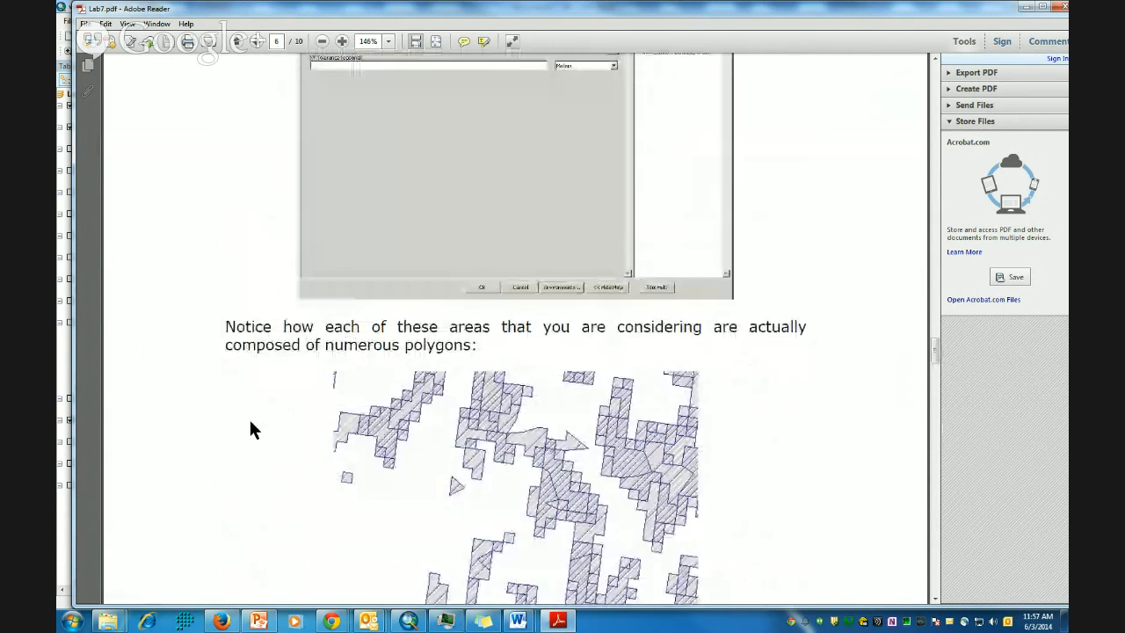
pyautogui.scroll(3, 296, 447)
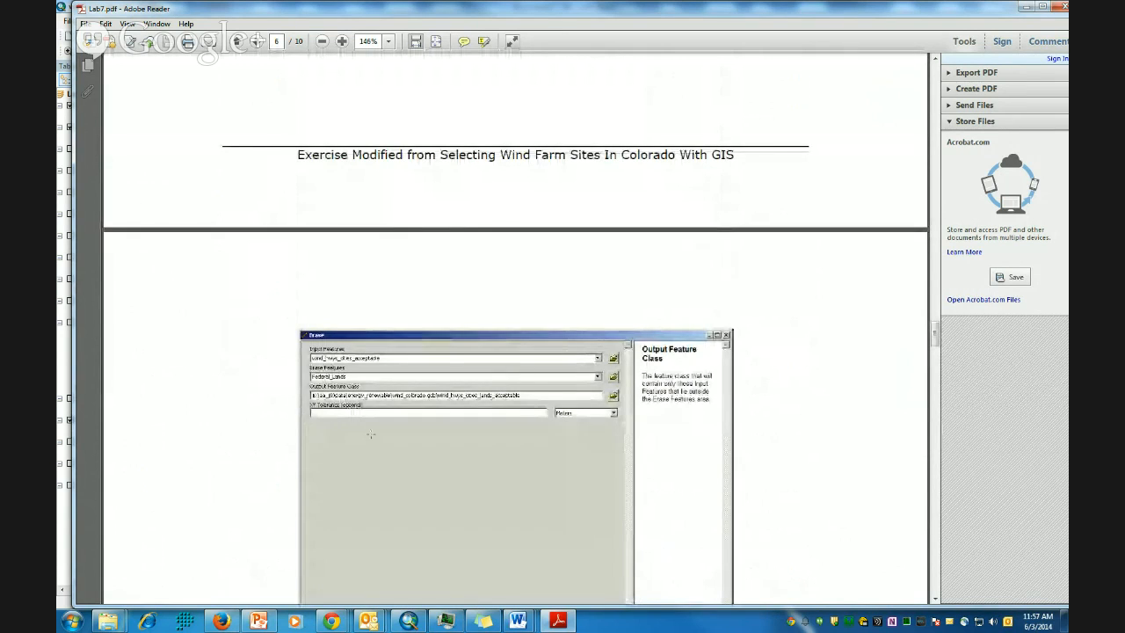
pyautogui.scroll(5, 395, 438)
pyautogui.scroll(6, 395, 438)
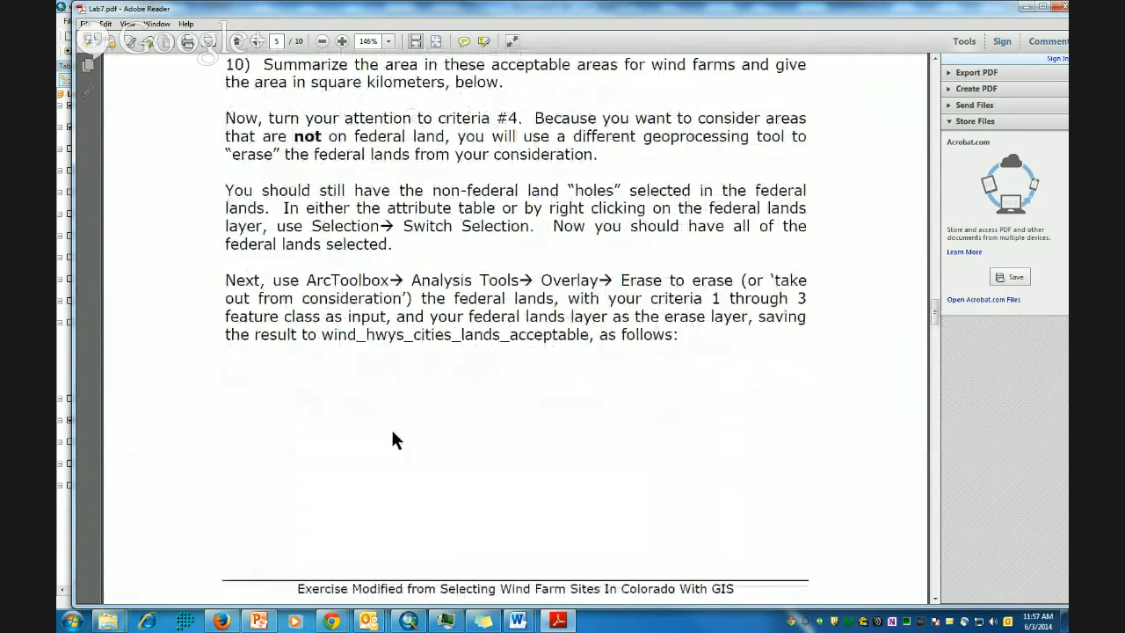
pyautogui.scroll(7, 392, 427)
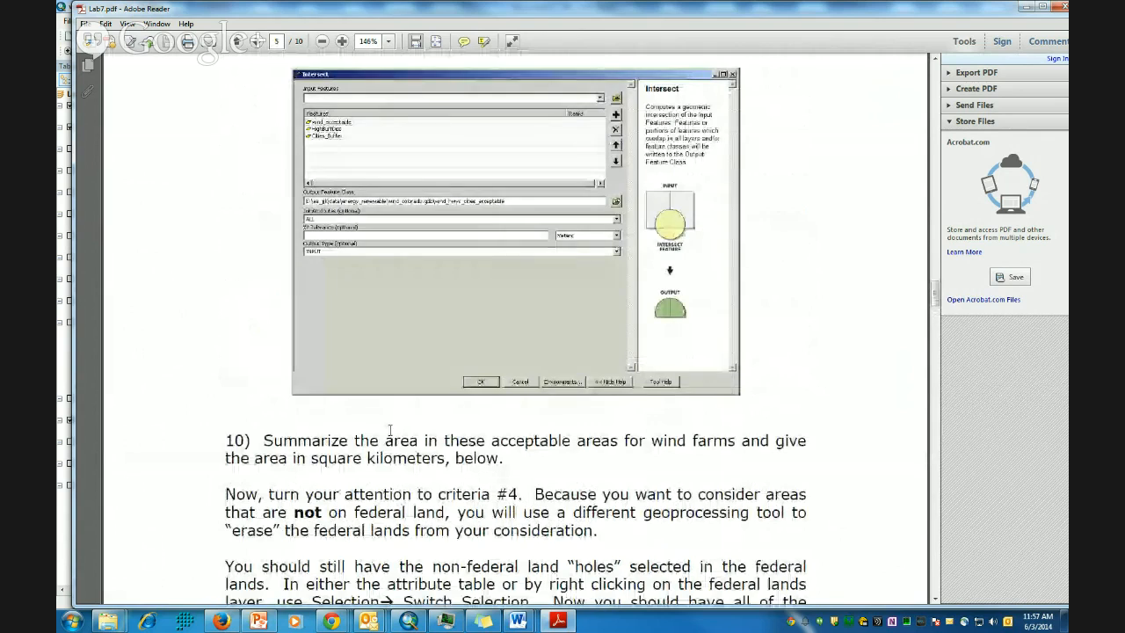
pyautogui.scroll(16, 390, 429)
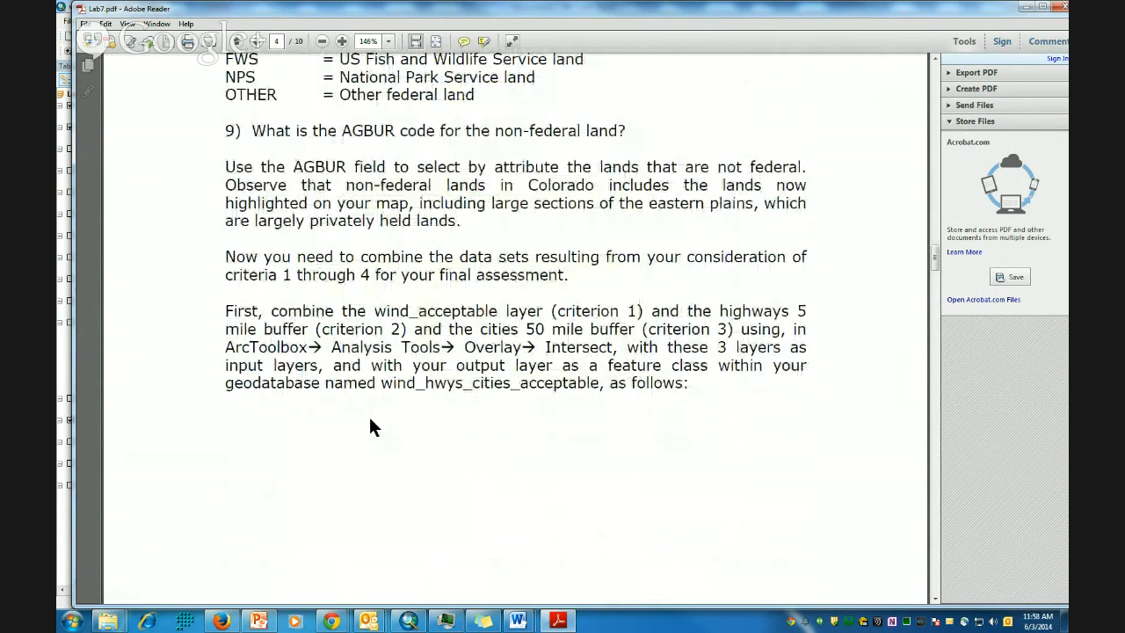
pyautogui.scroll(13, 370, 426)
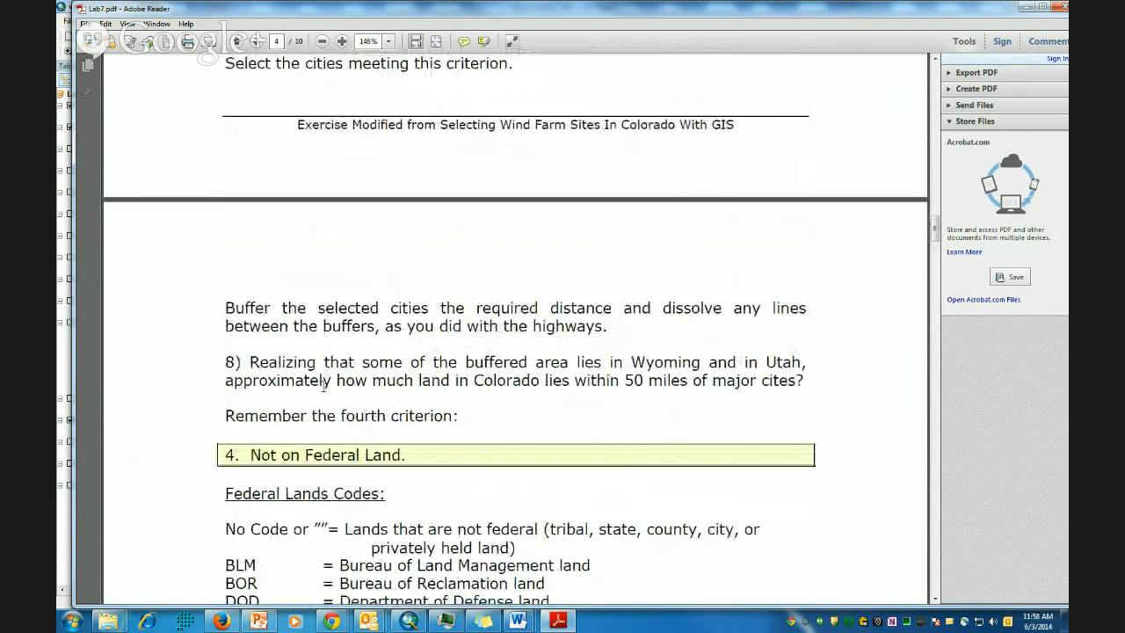
pyautogui.click(1017, 6)
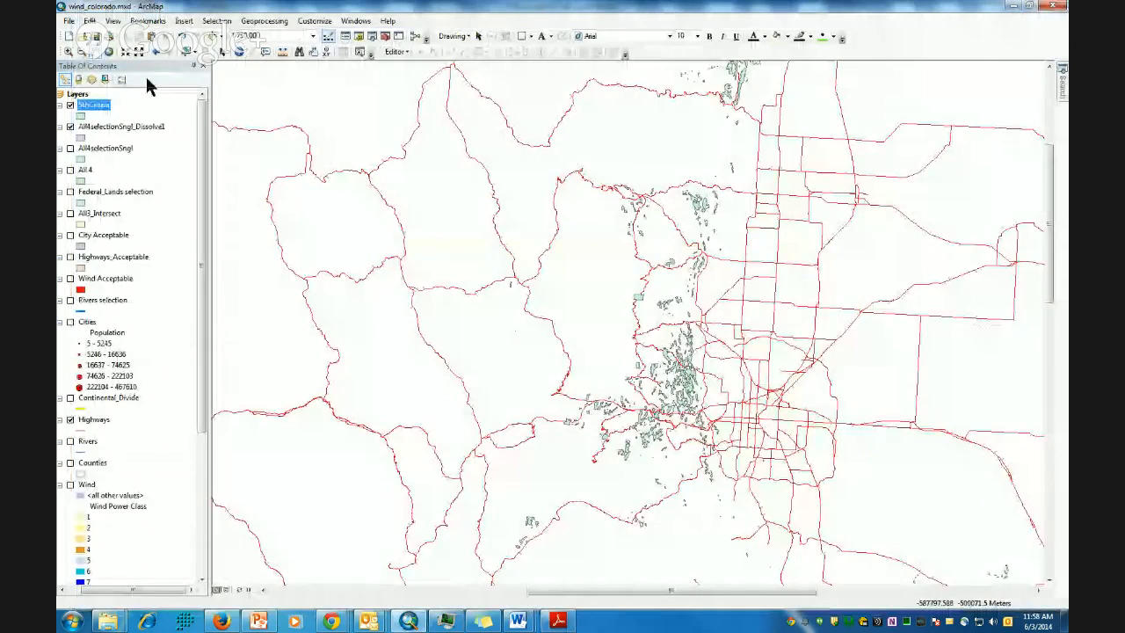
# Check the All3_Intersect attribute table for the wind power class field and close the table
pyautogui.rightClick(92, 217)
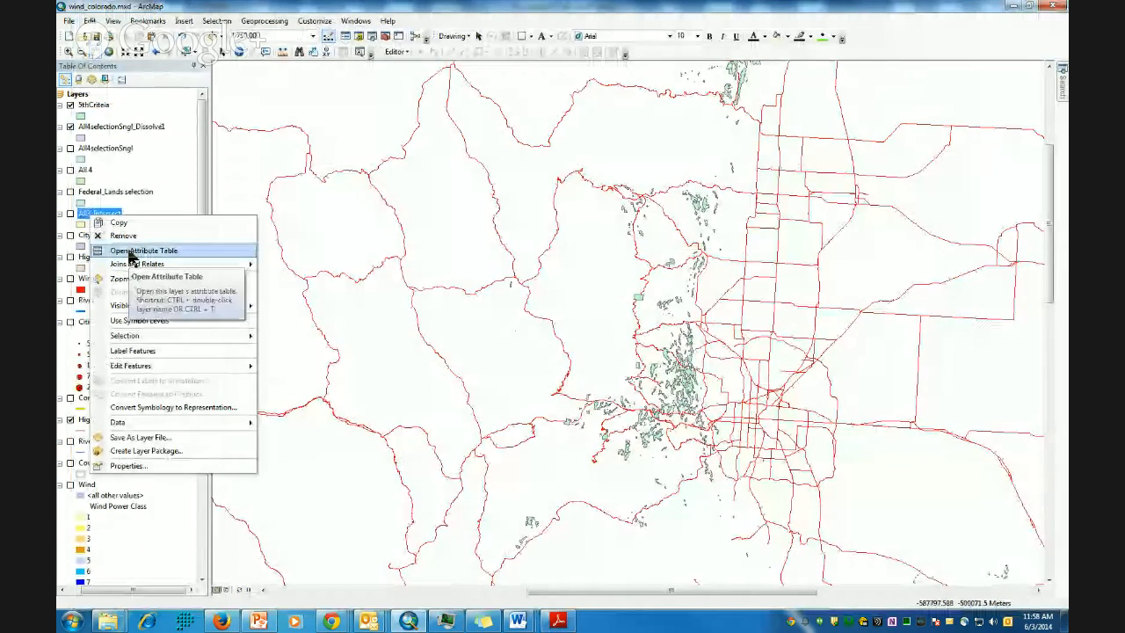
pyautogui.click(131, 252)
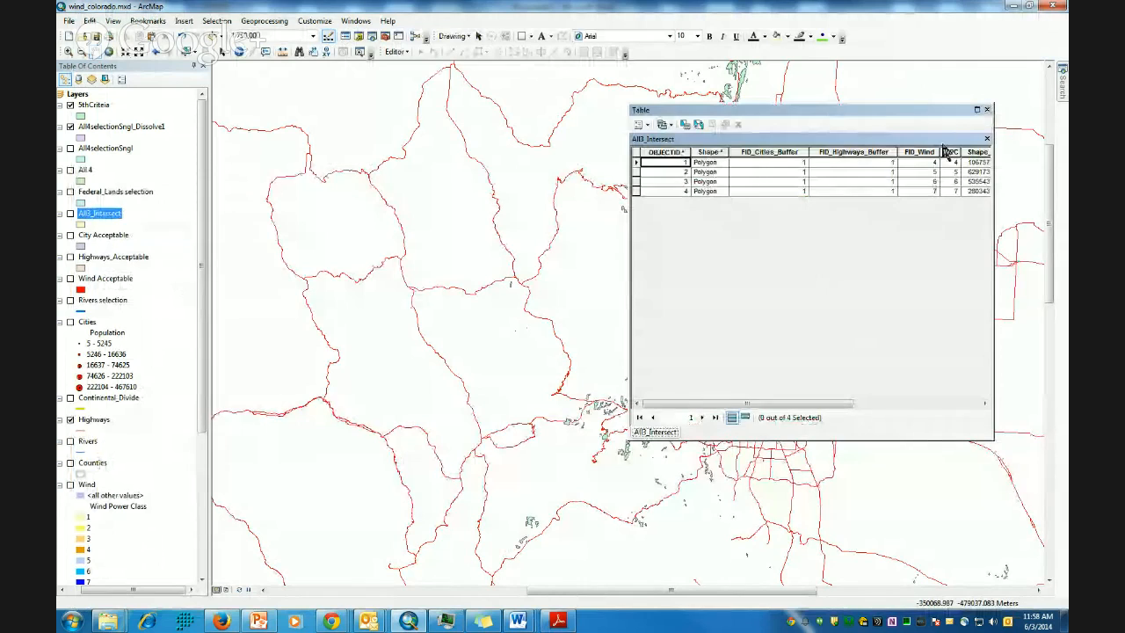
pyautogui.click(986, 111)
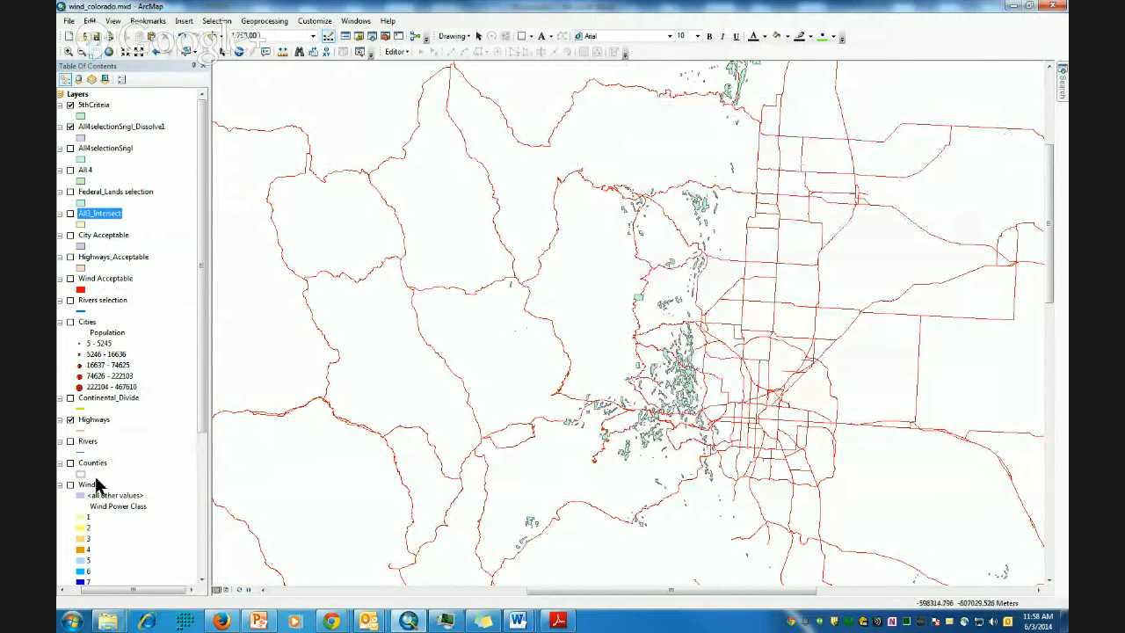
# Zoom in on a northern cluster of candidate sites and show the Wind layer beneath it to compare wind power classes
pyautogui.click(68, 51)
pyautogui.moveTo(666, 183); pyautogui.dragTo(758, 235)
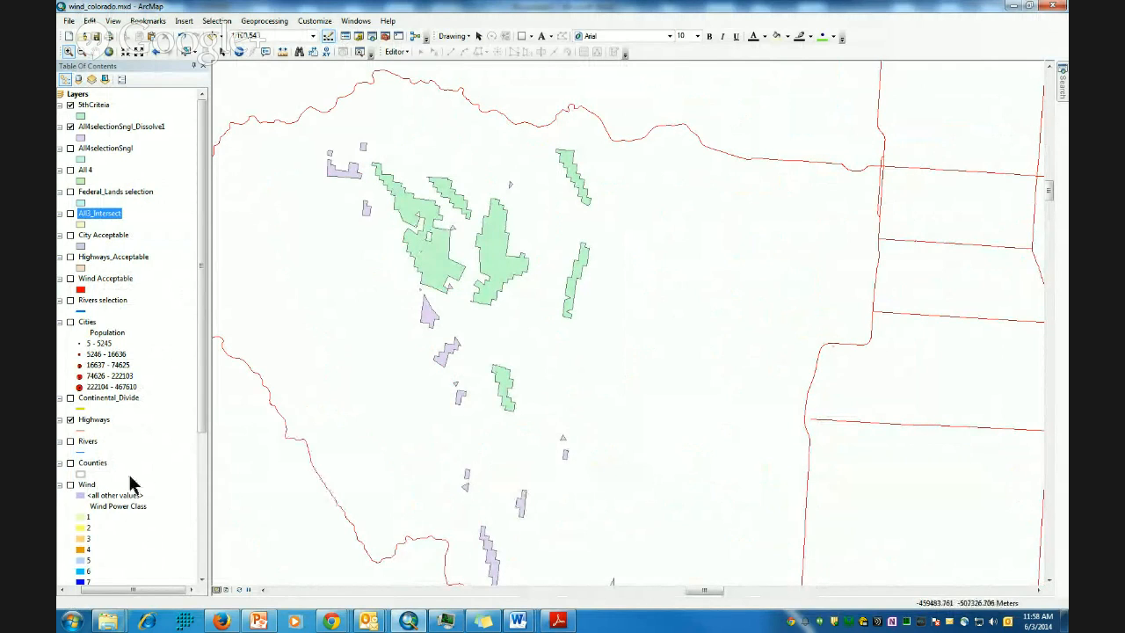
pyautogui.click(70, 485)
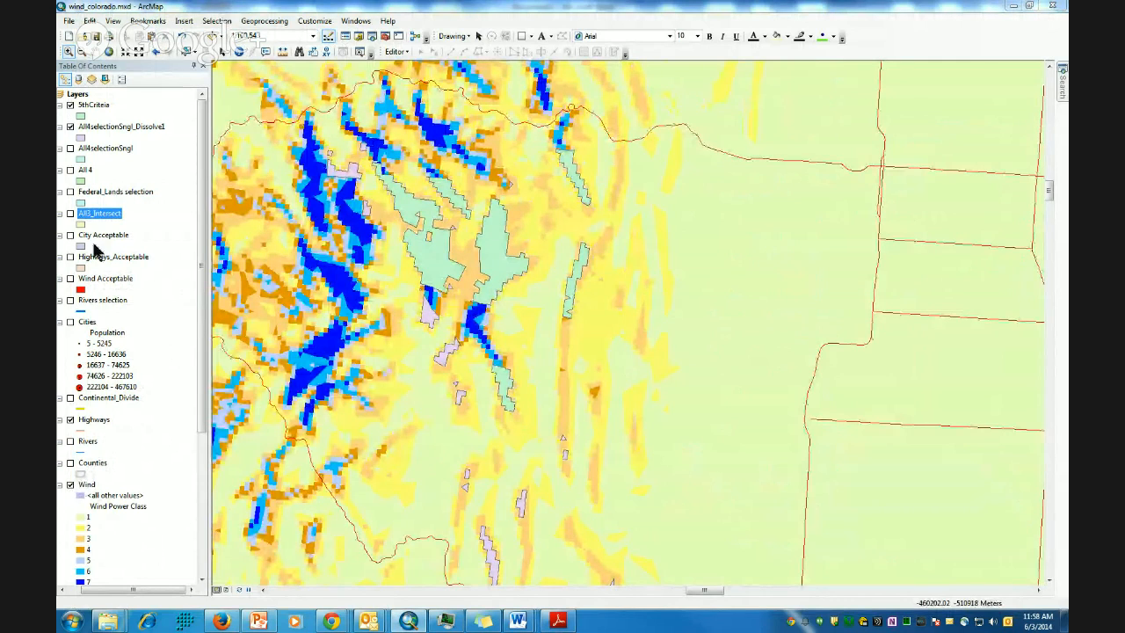
# Start a join on the 5thCriteia layer that joins data from another layer based on spatial location
pyautogui.rightClick(97, 102)
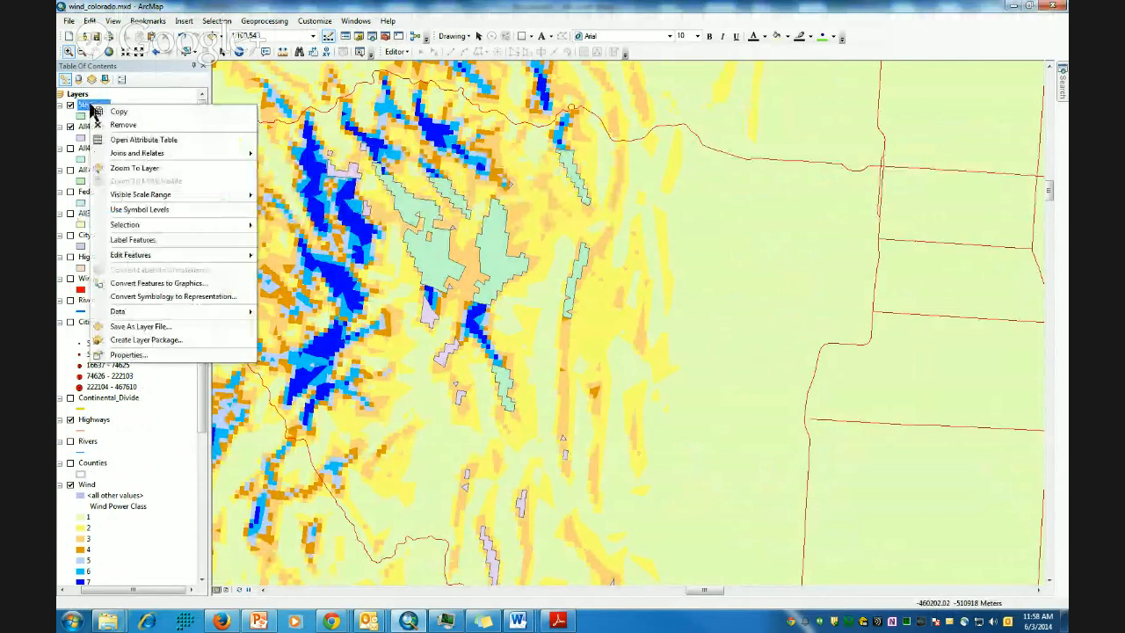
pyautogui.moveTo(161, 157)
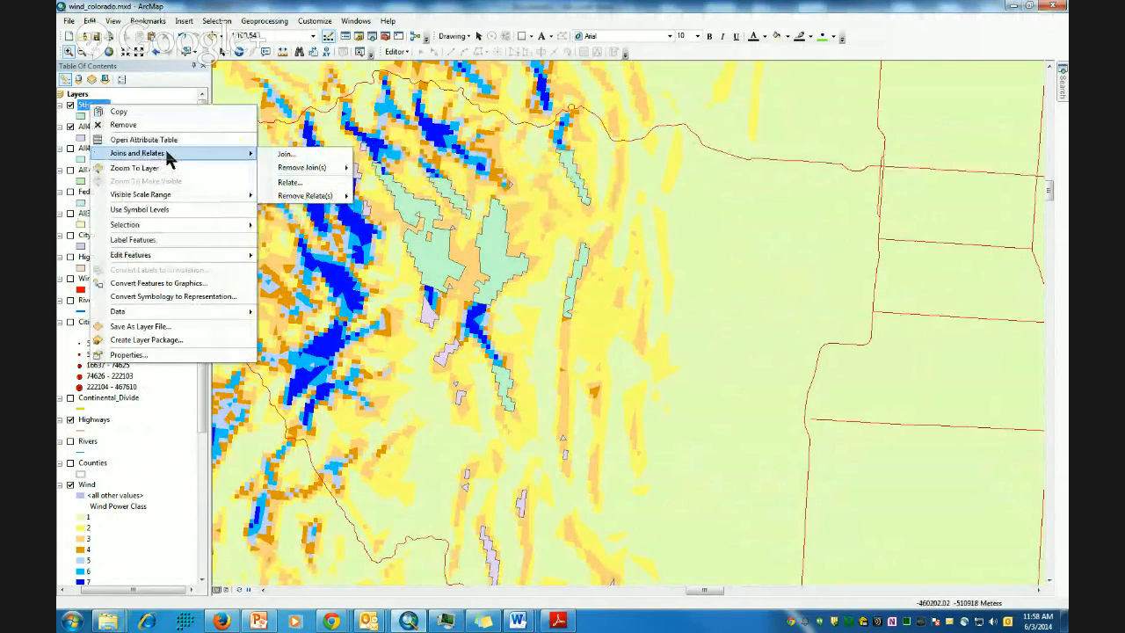
pyautogui.click(287, 155)
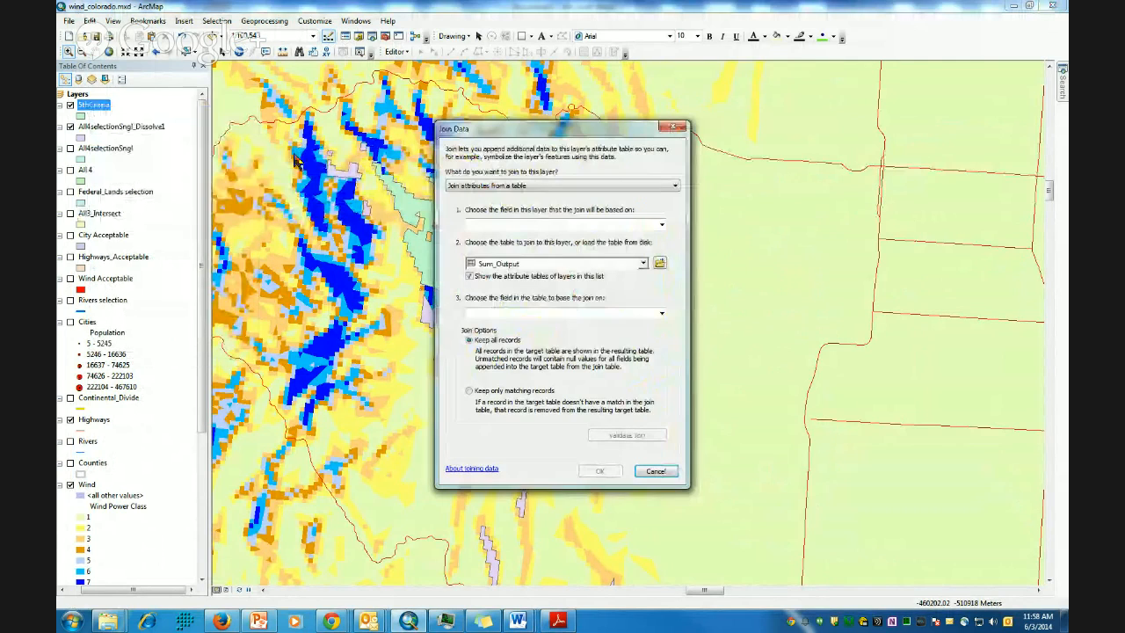
pyautogui.click(675, 188)
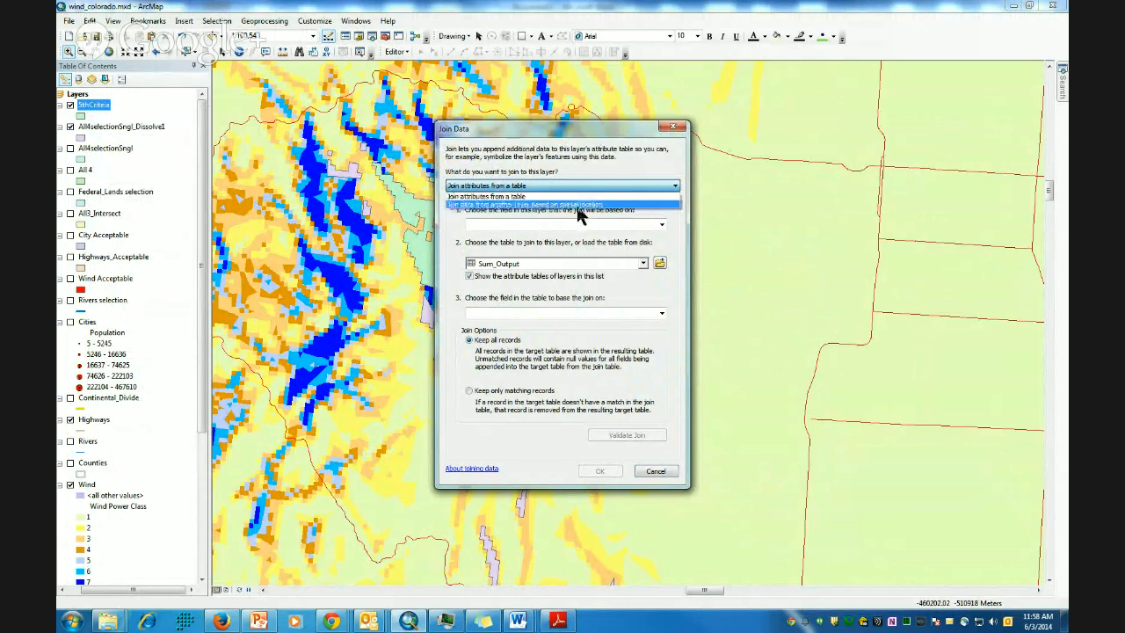
pyautogui.click(577, 207)
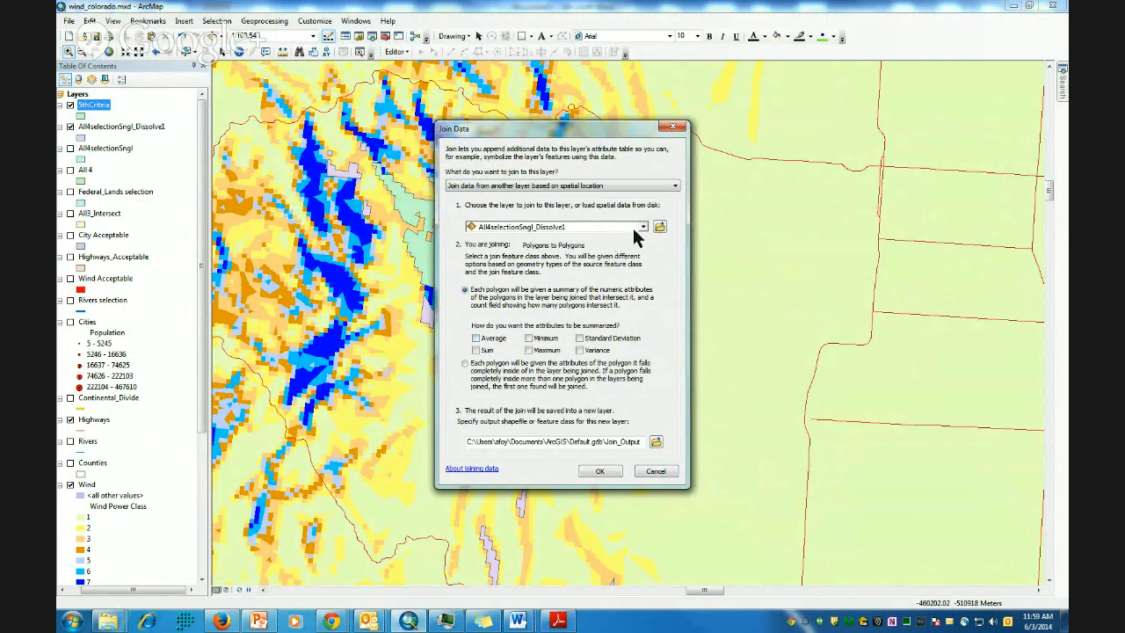
# Use Wind as the layer to join, summarize its numeric attributes by average, and run the join to the default output
pyautogui.click(643, 228)
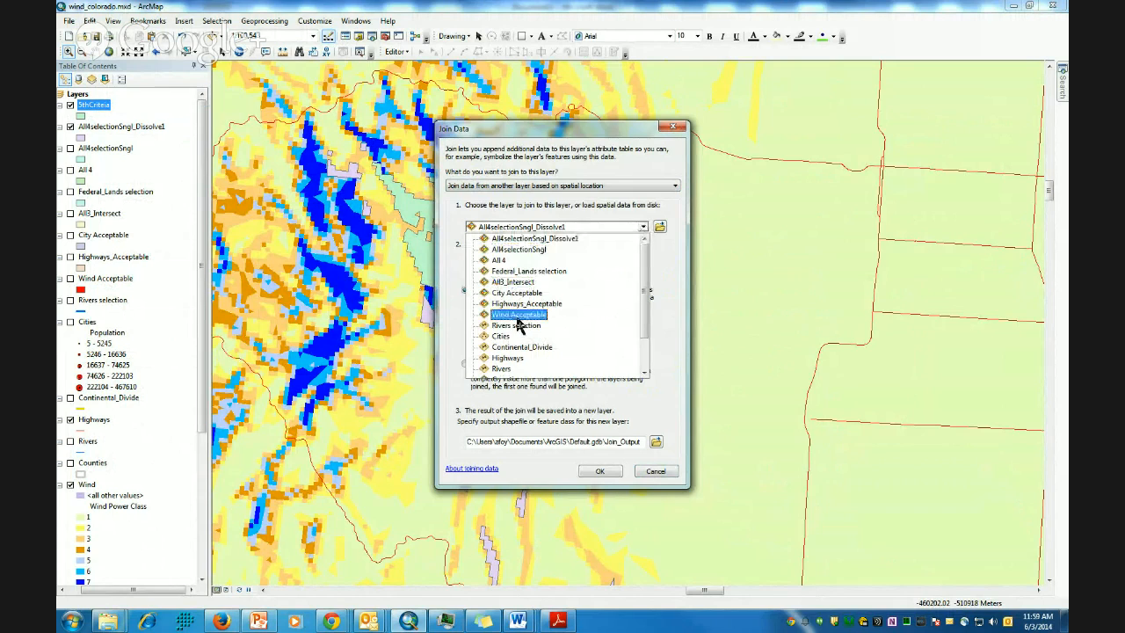
pyautogui.scroll(-2, 525, 367)
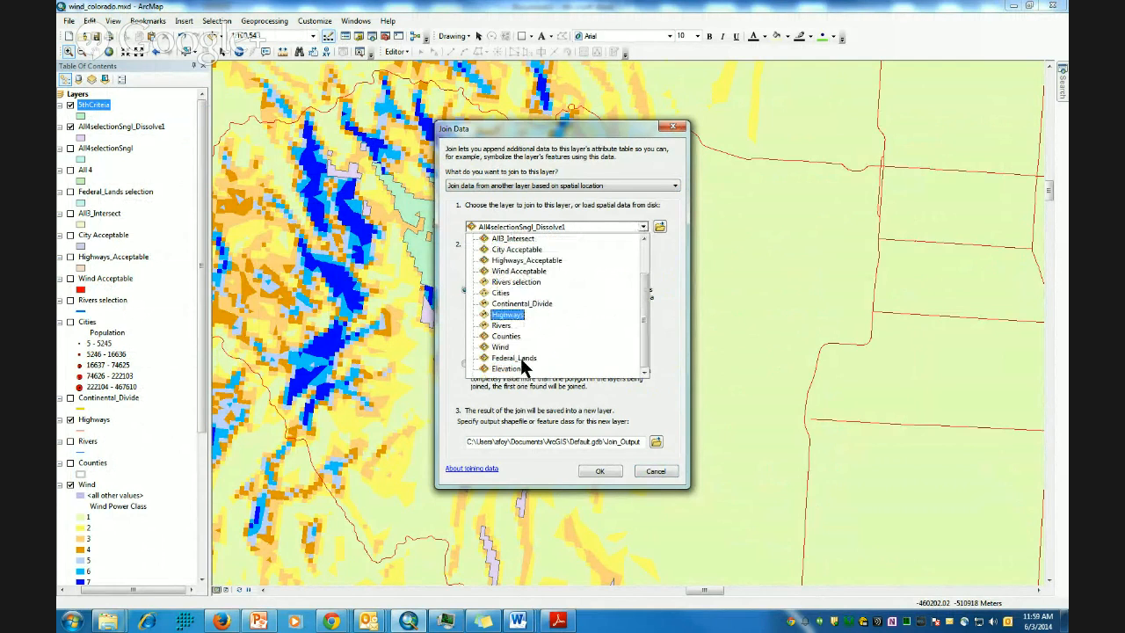
pyautogui.click(499, 348)
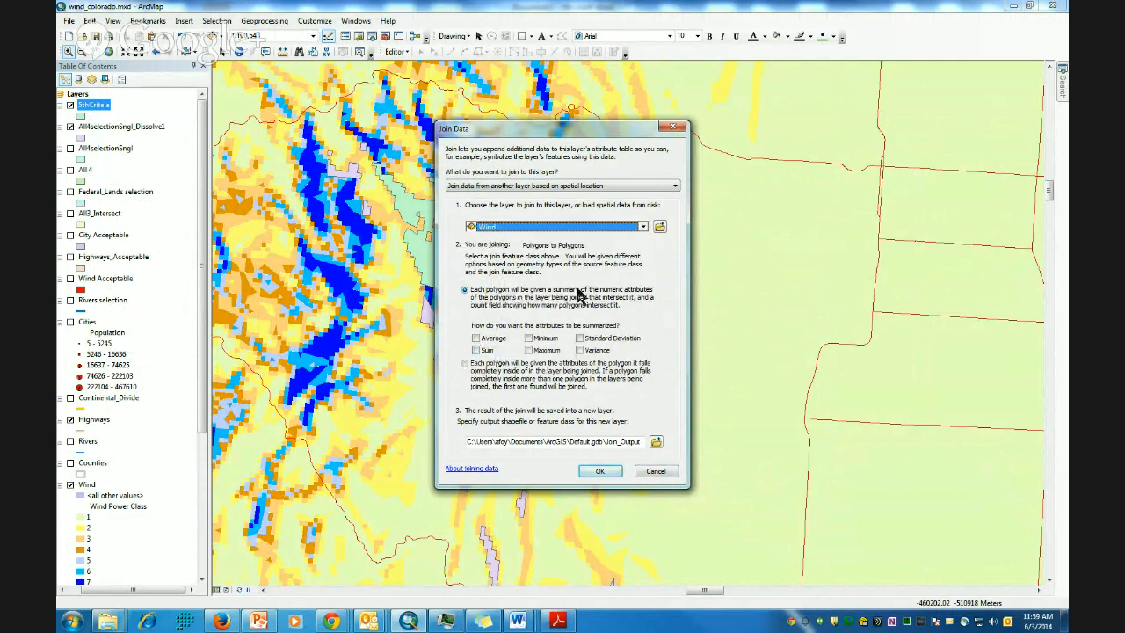
pyautogui.click(476, 339)
pyautogui.click(602, 473)
pyautogui.click(601, 471)
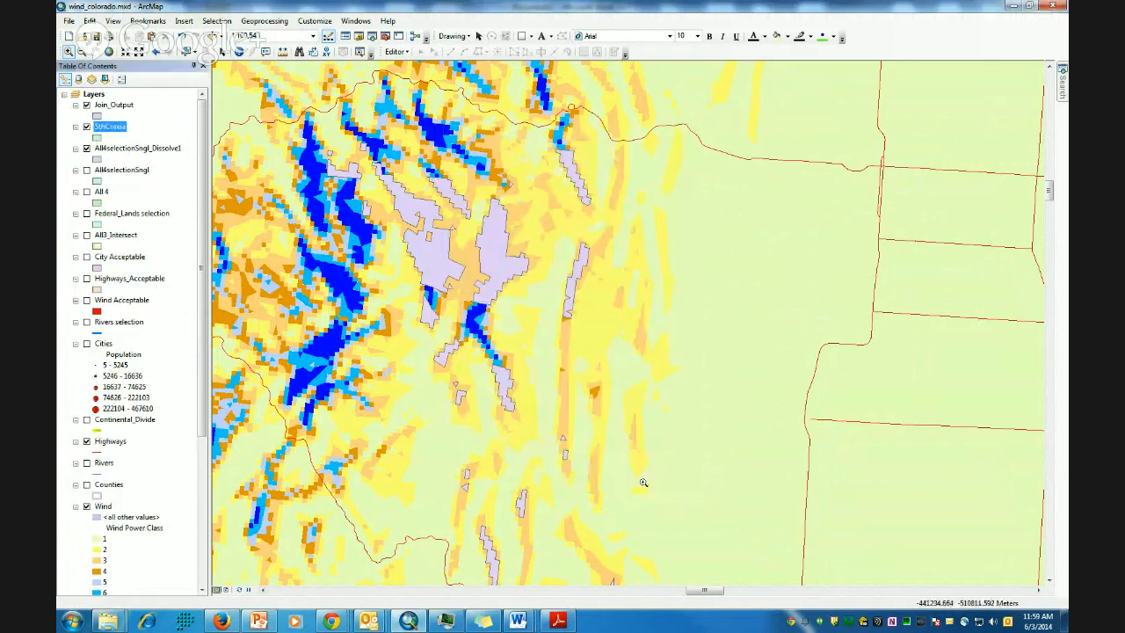
# Hide the 5thCriteia, All4selectionSngl_Dissolve1 and Wind layers, and open the attribute table of Join_Output
pyautogui.click(86, 128)
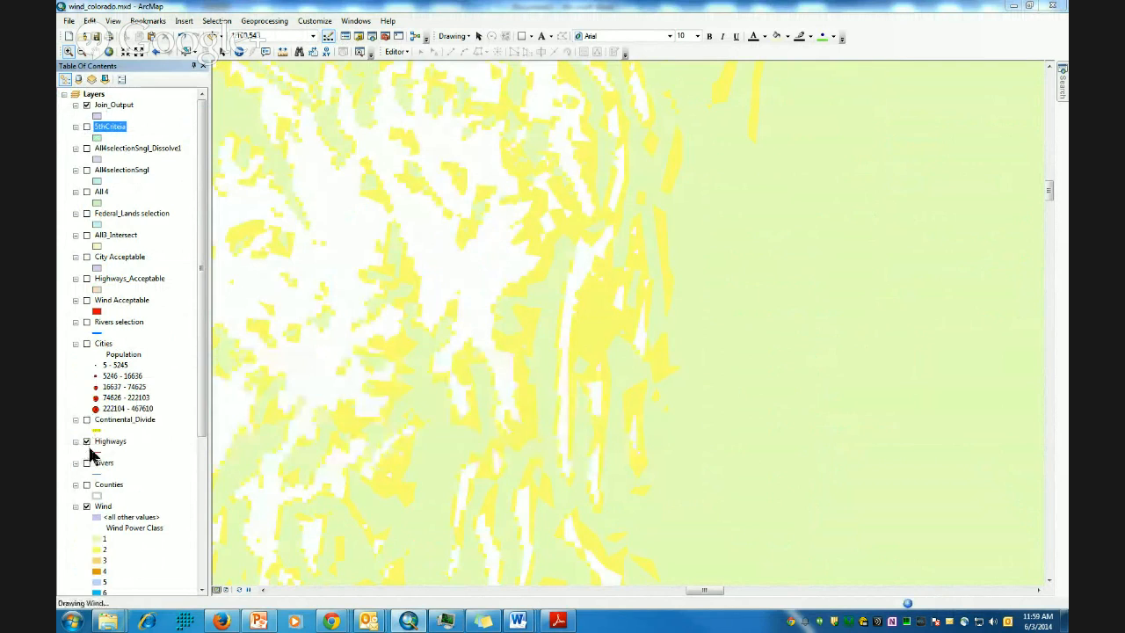
pyautogui.click(86, 506)
pyautogui.scroll(2, 528, 317)
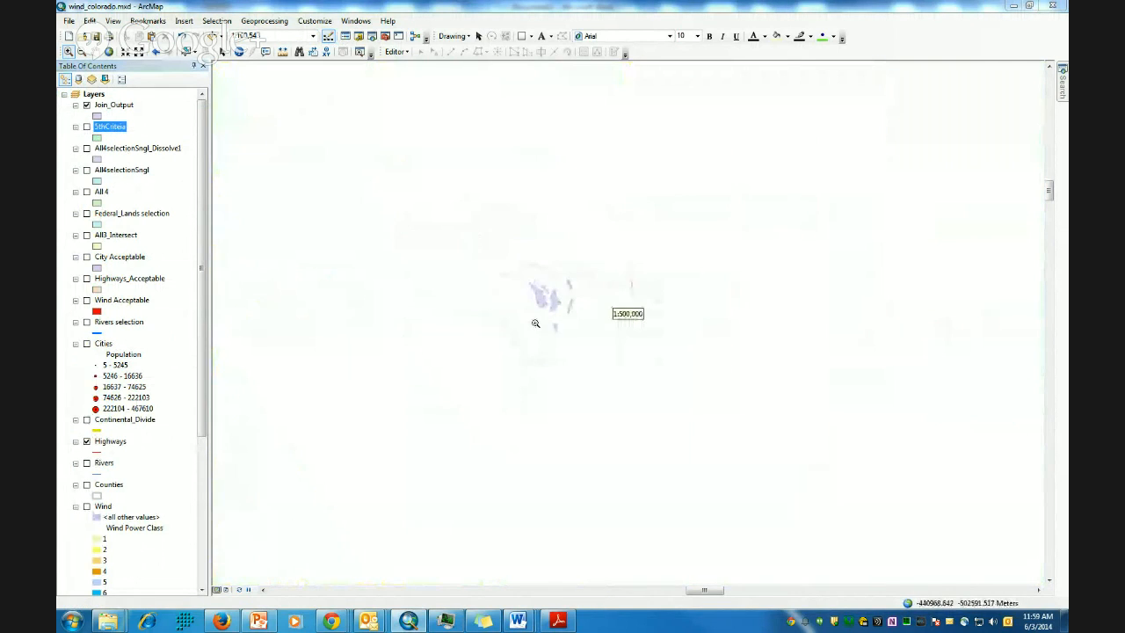
pyautogui.scroll(2, 544, 325)
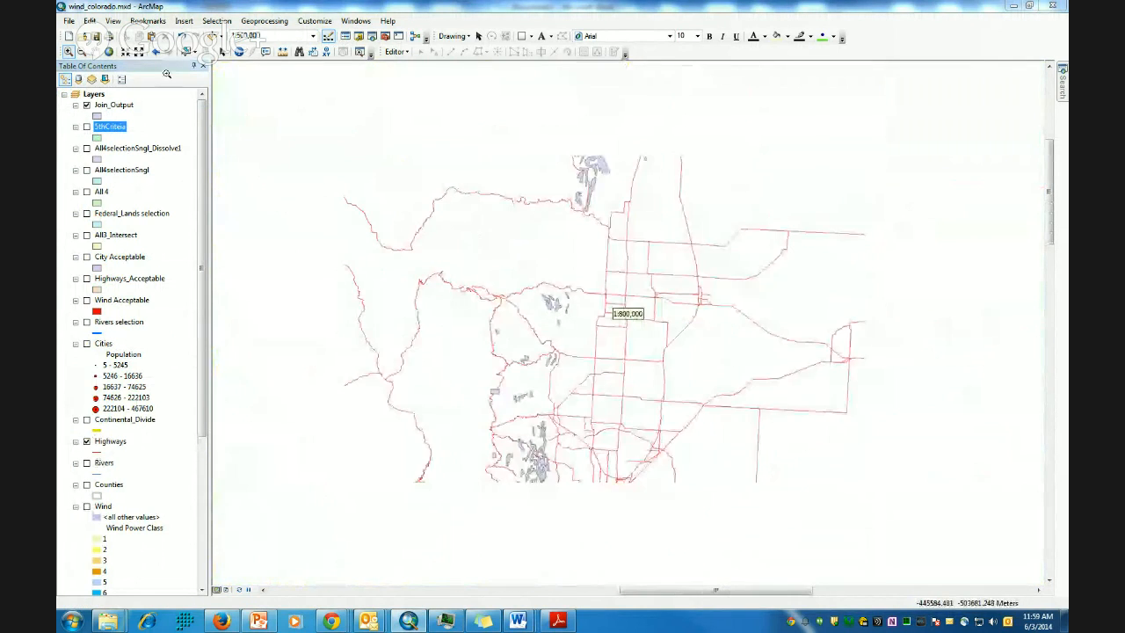
pyautogui.rightClick(119, 107)
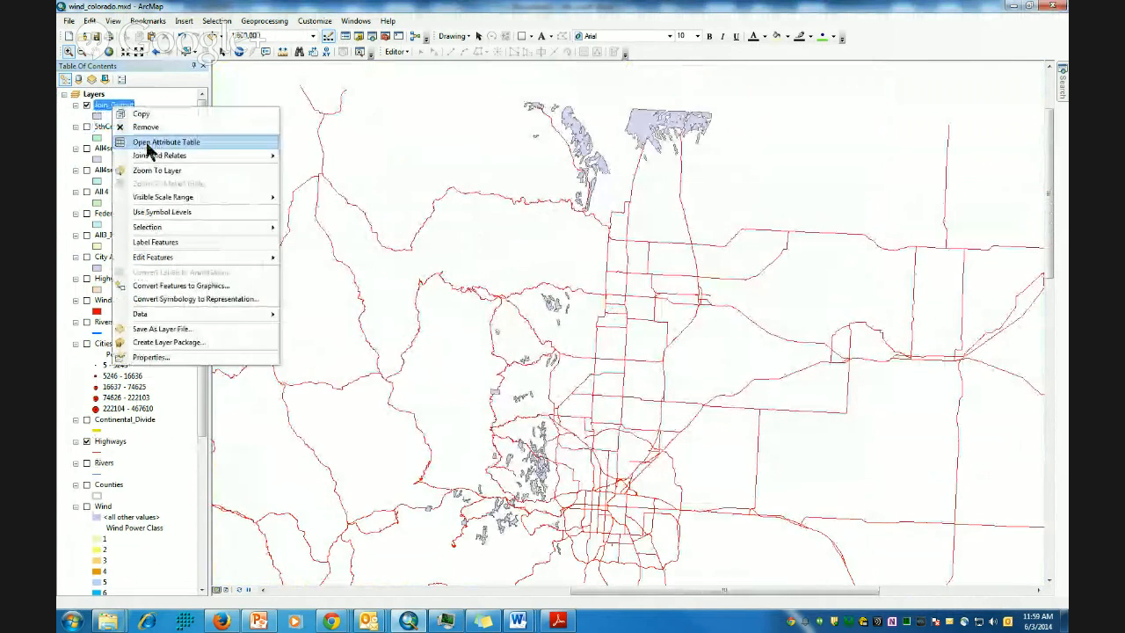
pyautogui.click(148, 146)
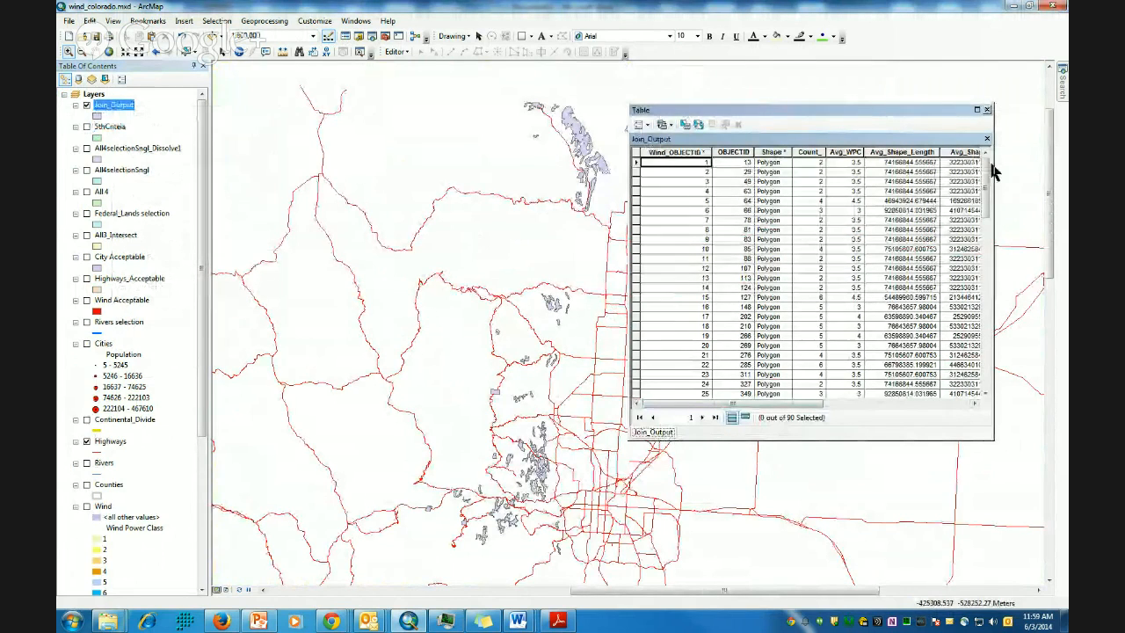
# Sort the Join_Output attribute table by Avg_WPC in descending order
pyautogui.moveTo(986, 179); pyautogui.dragTo(984, 146)
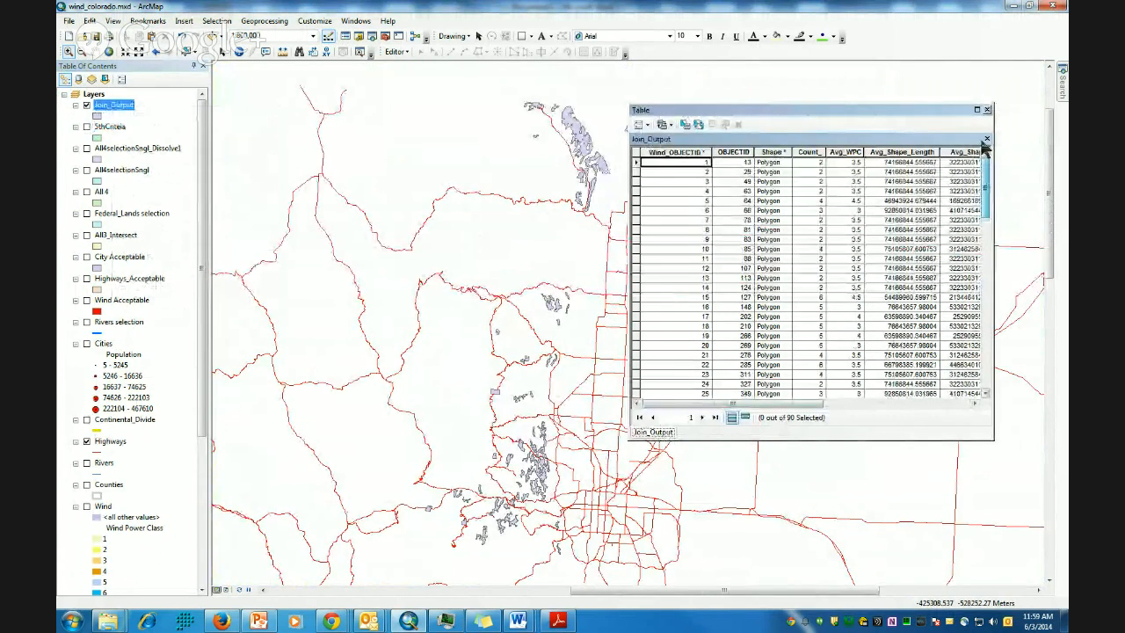
pyautogui.click(846, 152)
pyautogui.rightClick(846, 152)
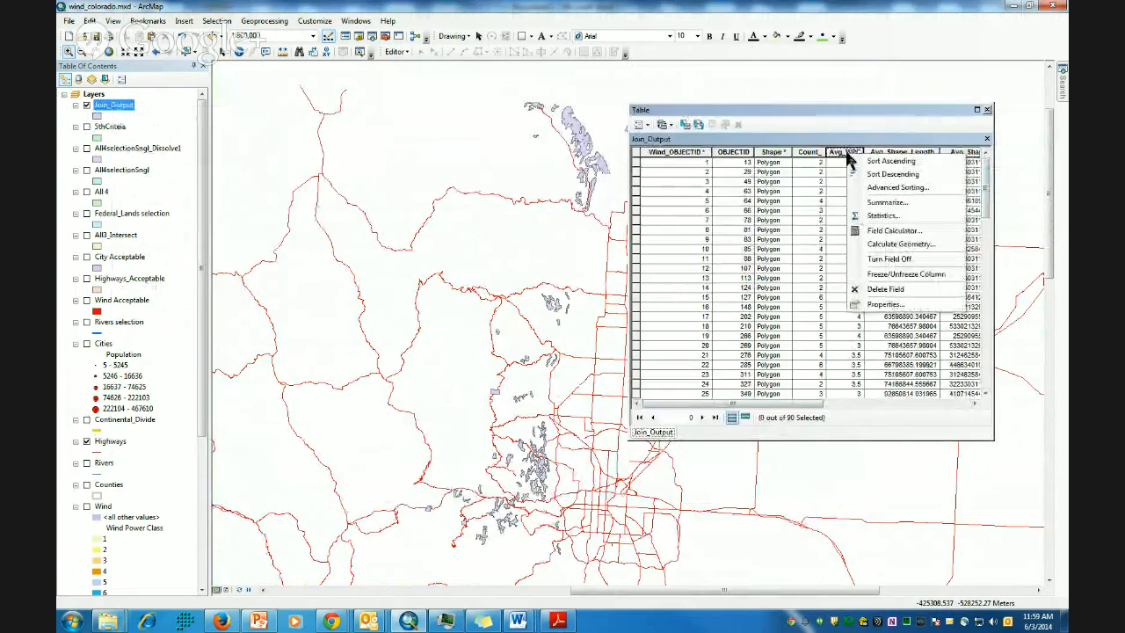
pyautogui.click(888, 174)
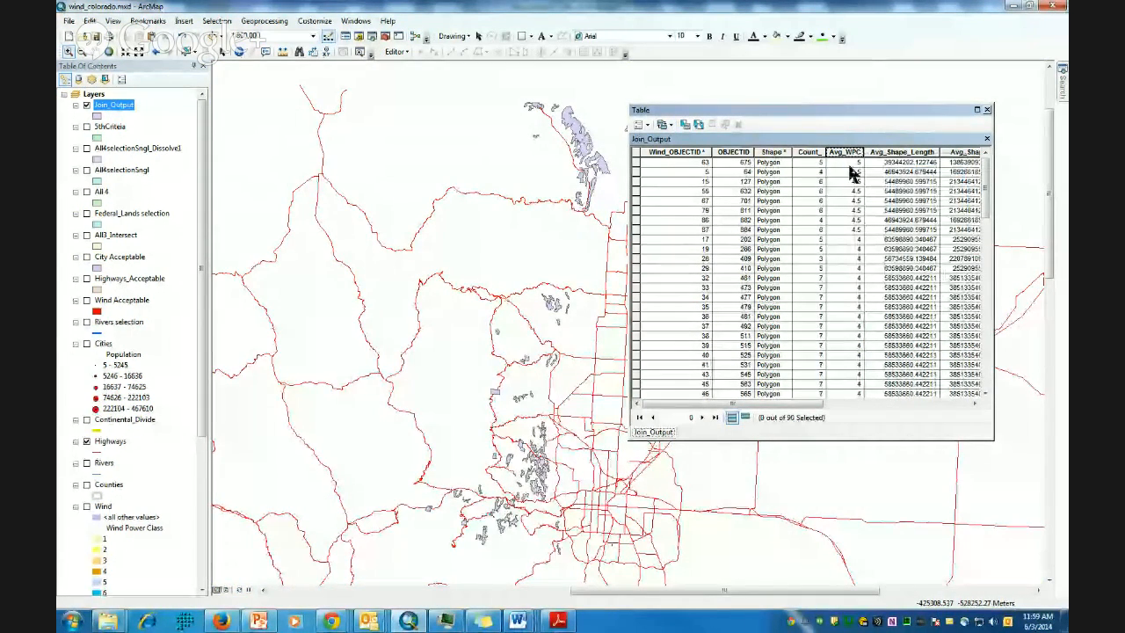
pyautogui.moveTo(986, 188)
pyautogui.mouseDown()
pyautogui.moveTo(952, 351)
pyautogui.moveTo(967, 198)
pyautogui.mouseUp()
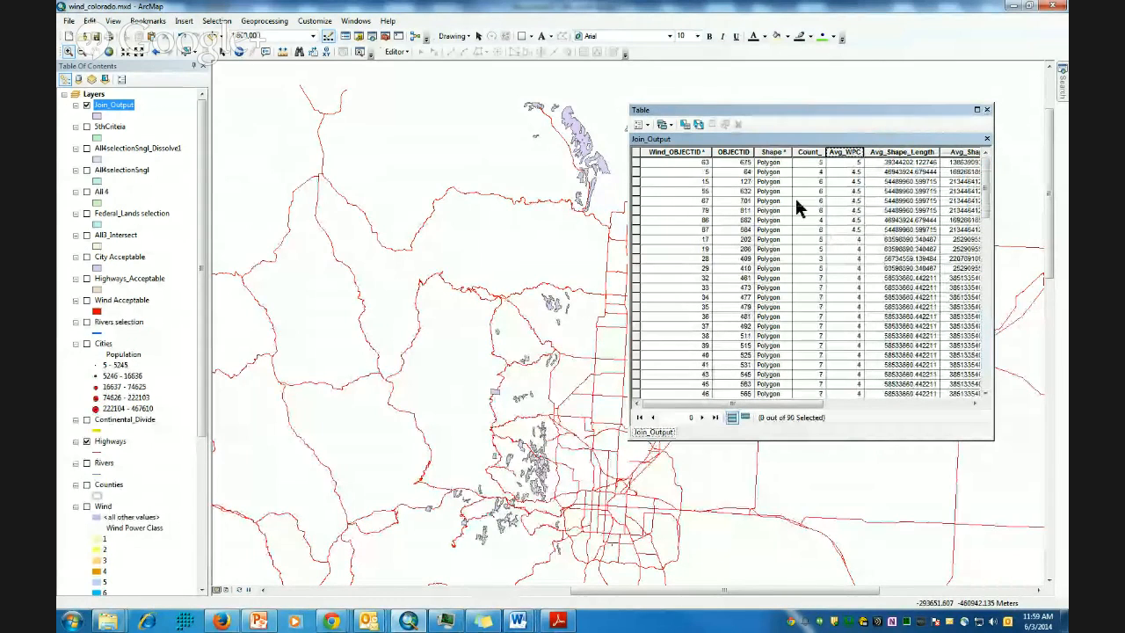
# Select the top-ranked record in the sorted Join_Output table and locate its polygon on the map, keeping the table clear of it
pyautogui.click(639, 163)
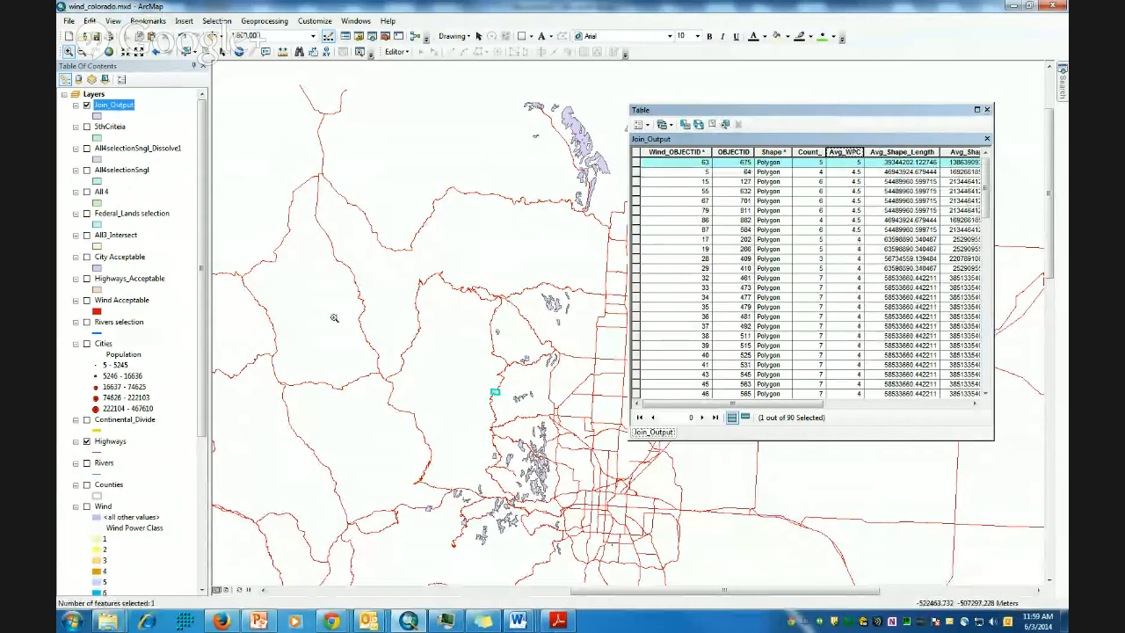
pyautogui.moveTo(471, 373); pyautogui.dragTo(525, 422)
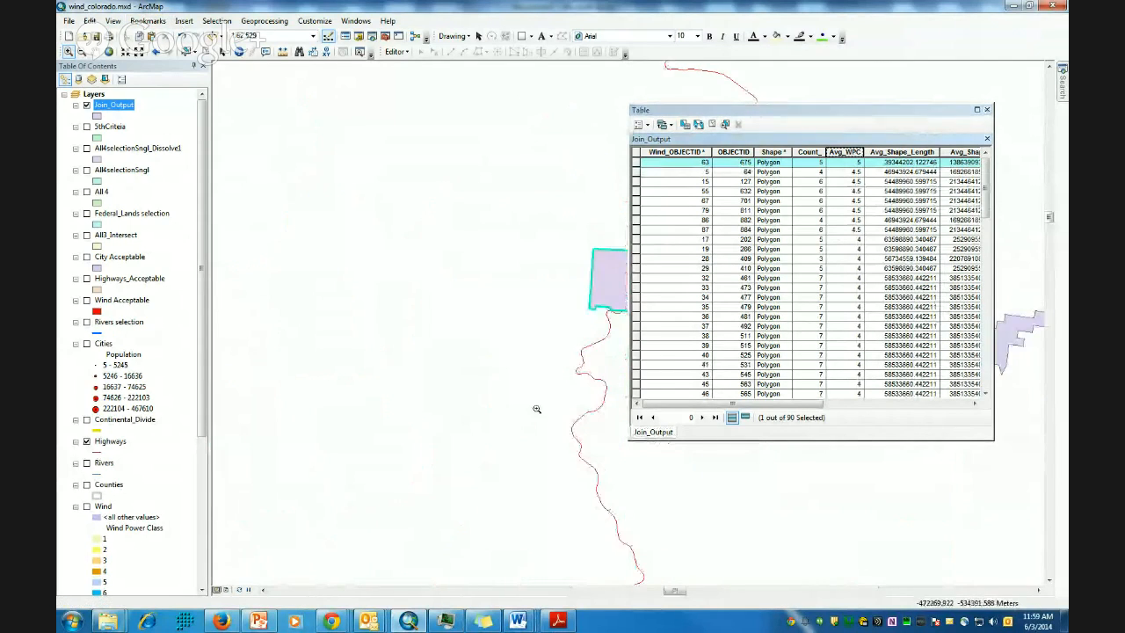
pyautogui.moveTo(707, 117); pyautogui.dragTo(265, 92)
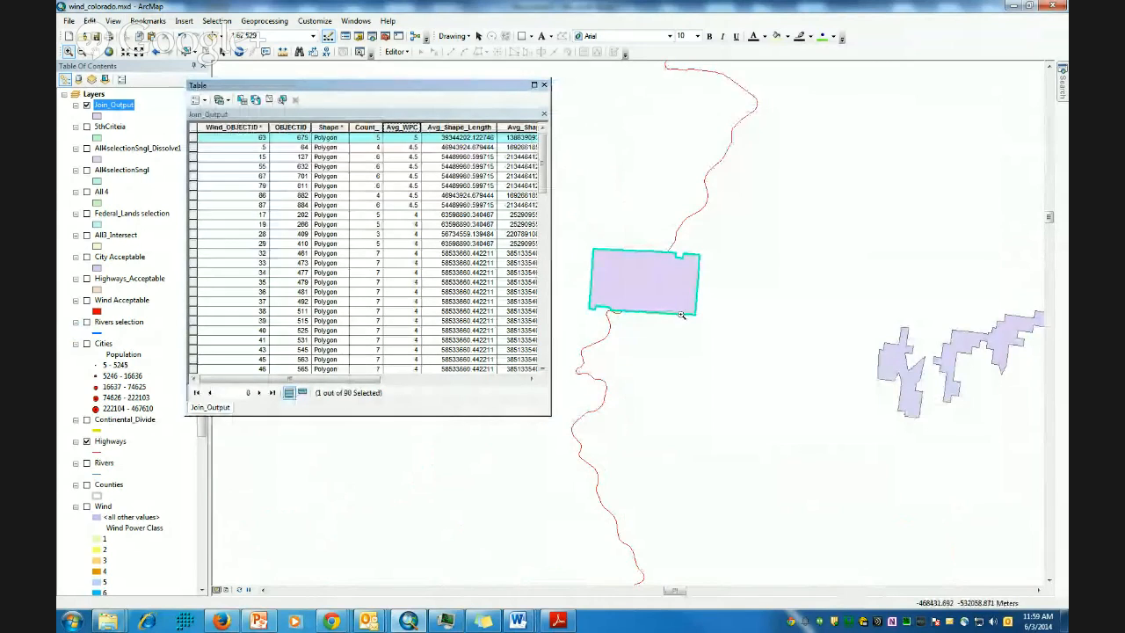
pyautogui.scroll(3, 692, 294)
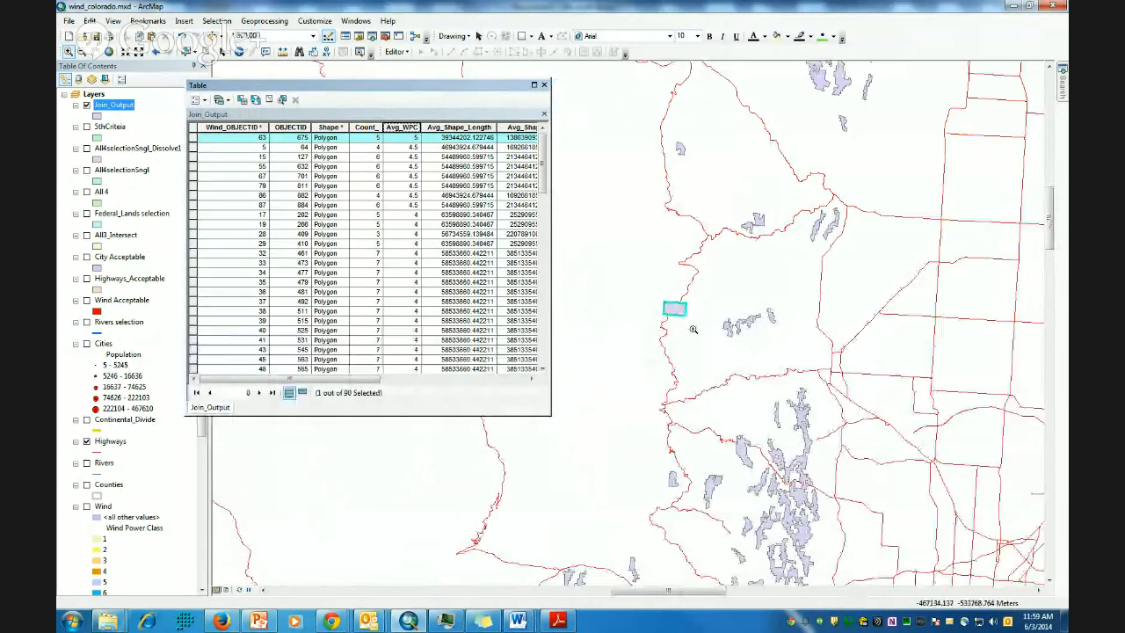
# Select the long candidate site in the southern cluster, check its average wind power class among the selected records, and close the table
pyautogui.click(238, 51)
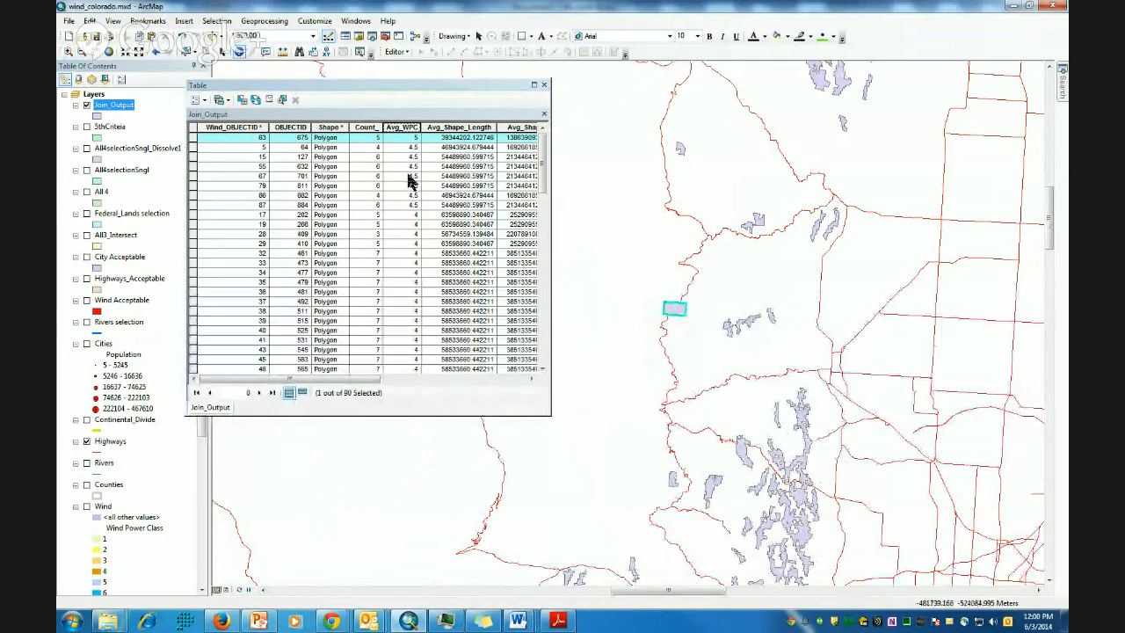
pyautogui.click(808, 464)
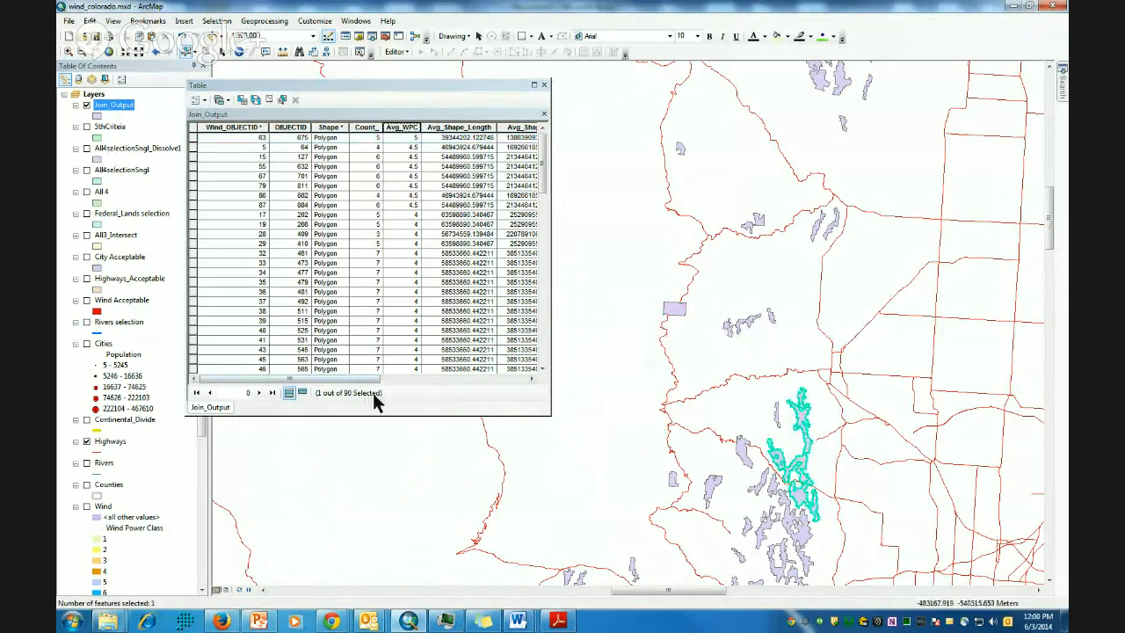
pyautogui.click(302, 392)
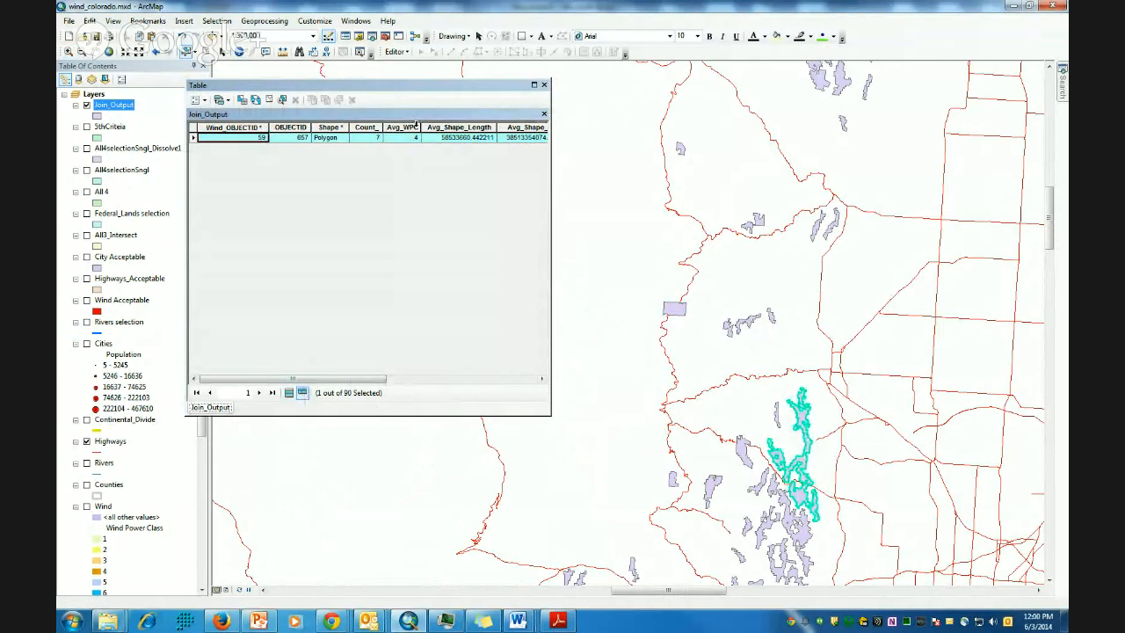
pyautogui.click(546, 85)
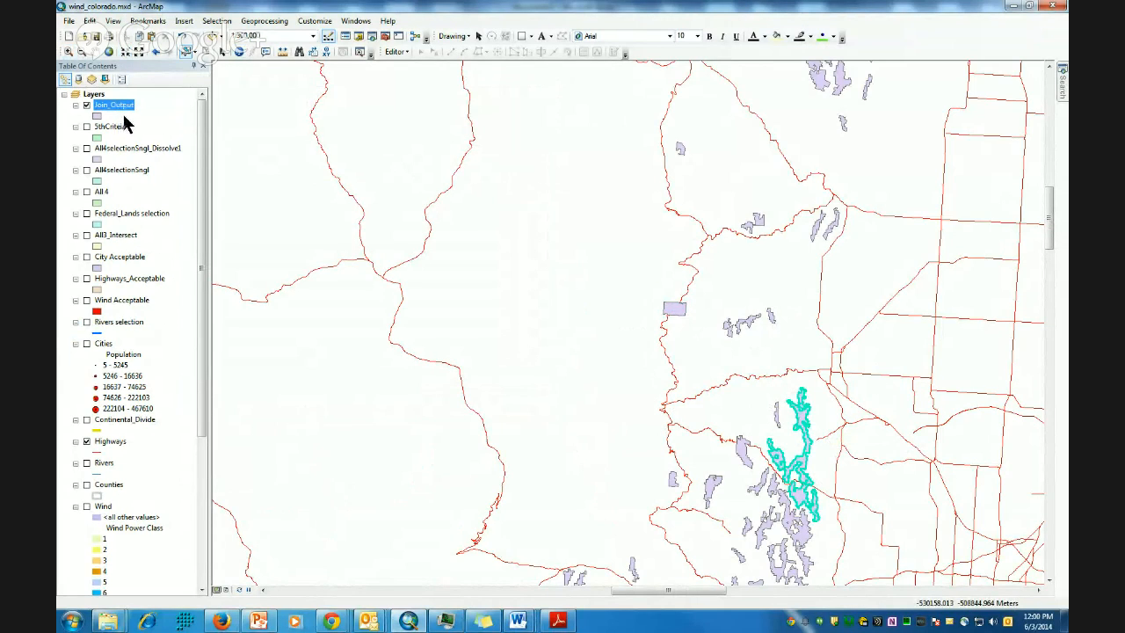
# Select the large candidate site in the far north, check its average wind power class in the Join_Output table, and close the table
pyautogui.click(140, 52)
pyautogui.click(139, 51)
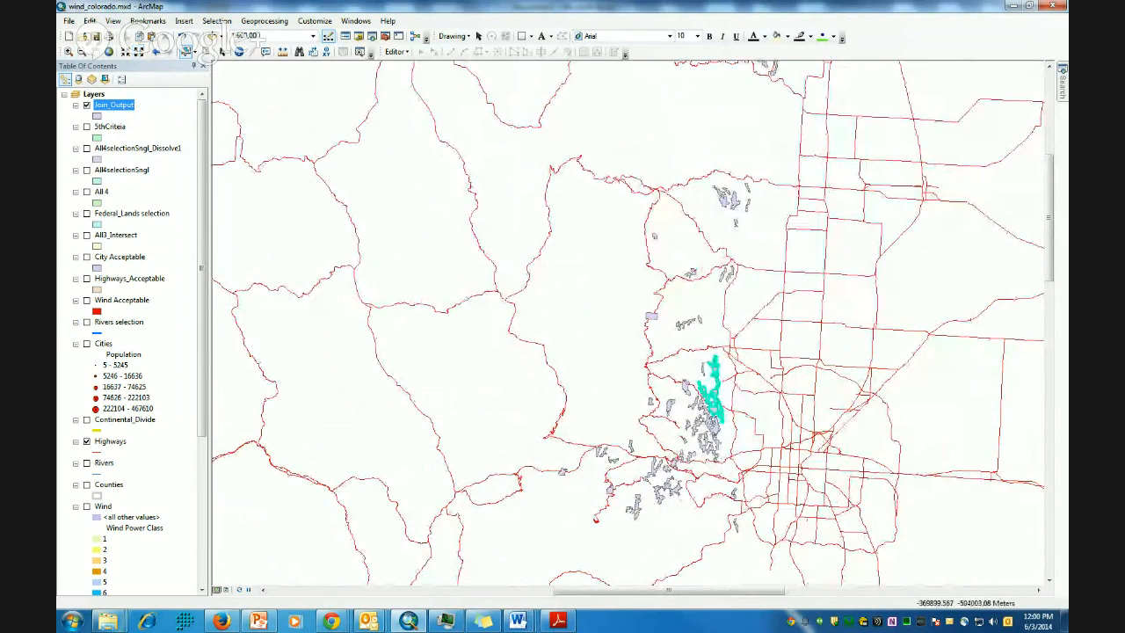
pyautogui.moveTo(1050, 211); pyautogui.dragTo(1049, 177)
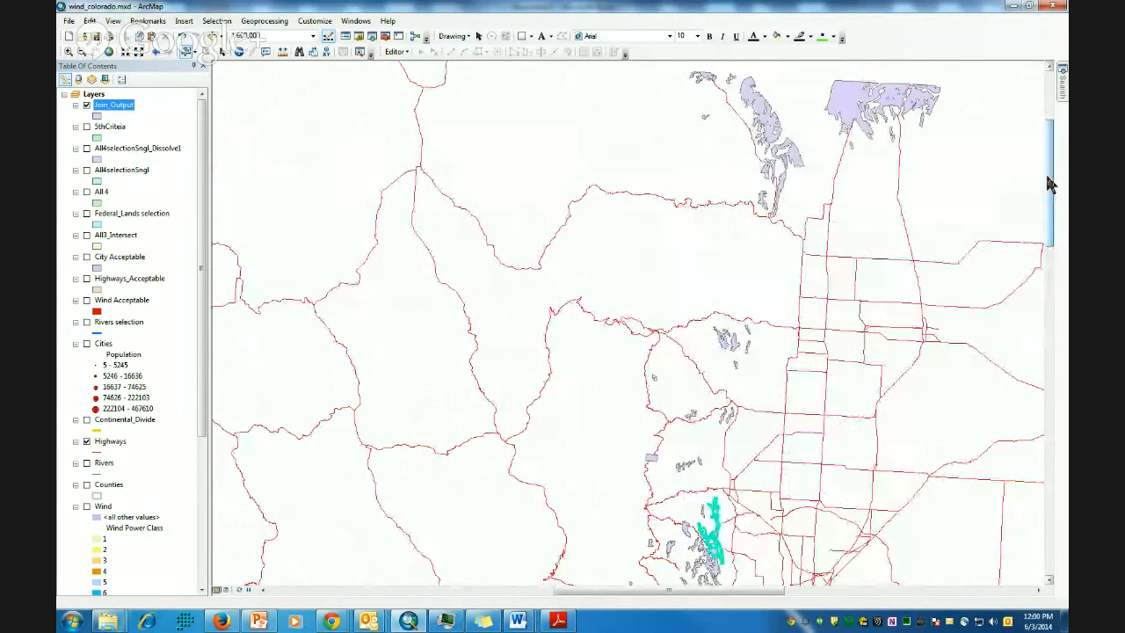
pyautogui.click(851, 103)
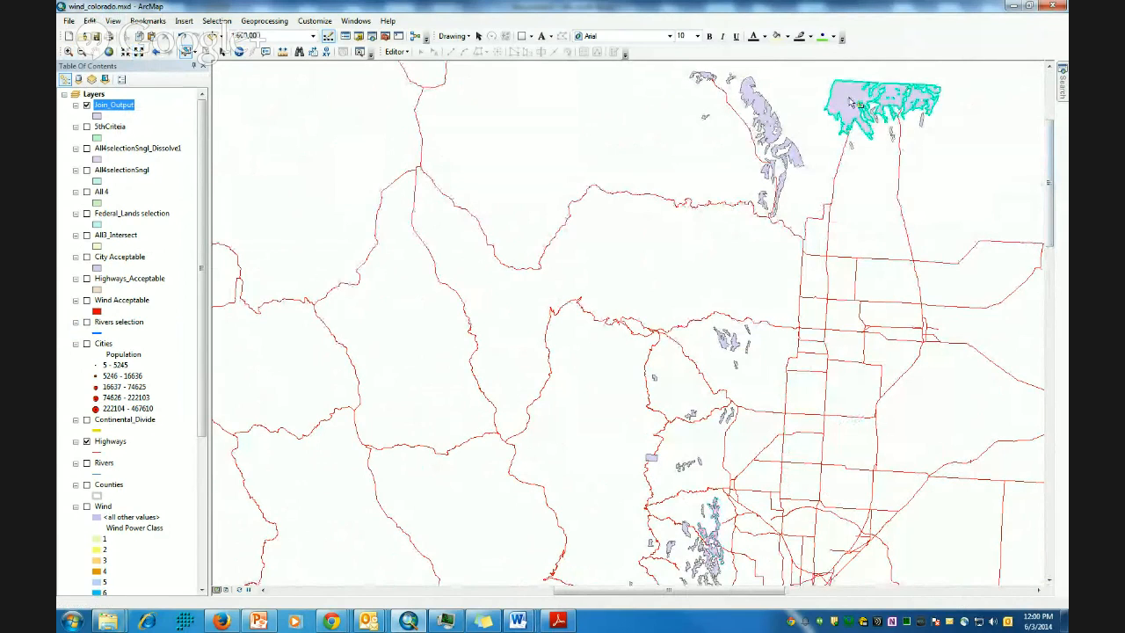
pyautogui.rightClick(119, 105)
pyautogui.click(167, 142)
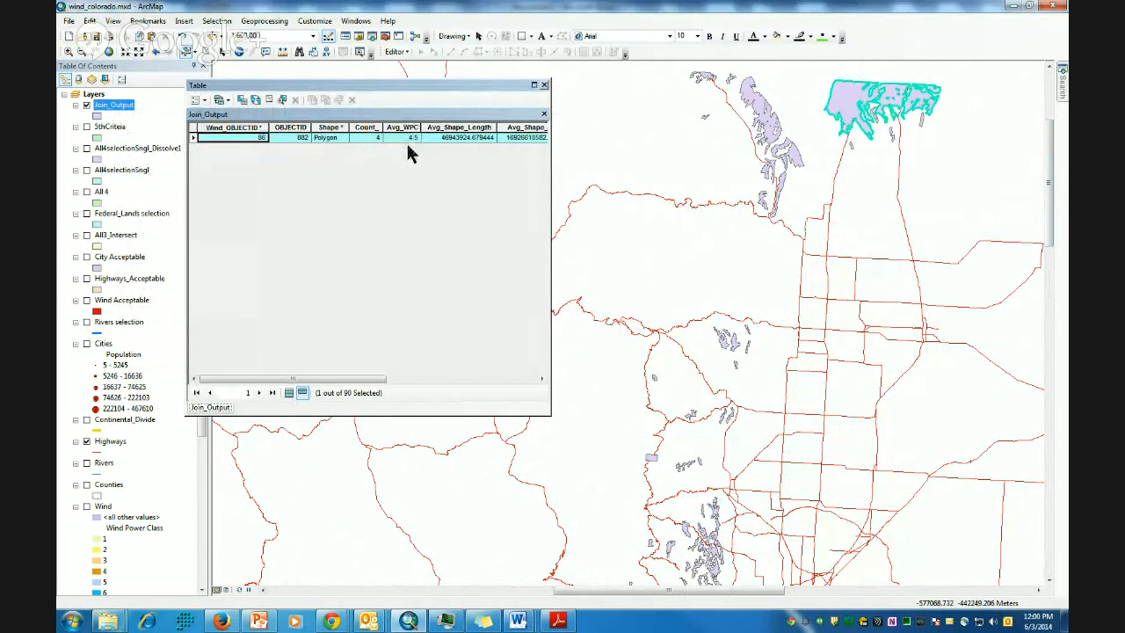
pyautogui.click(545, 86)
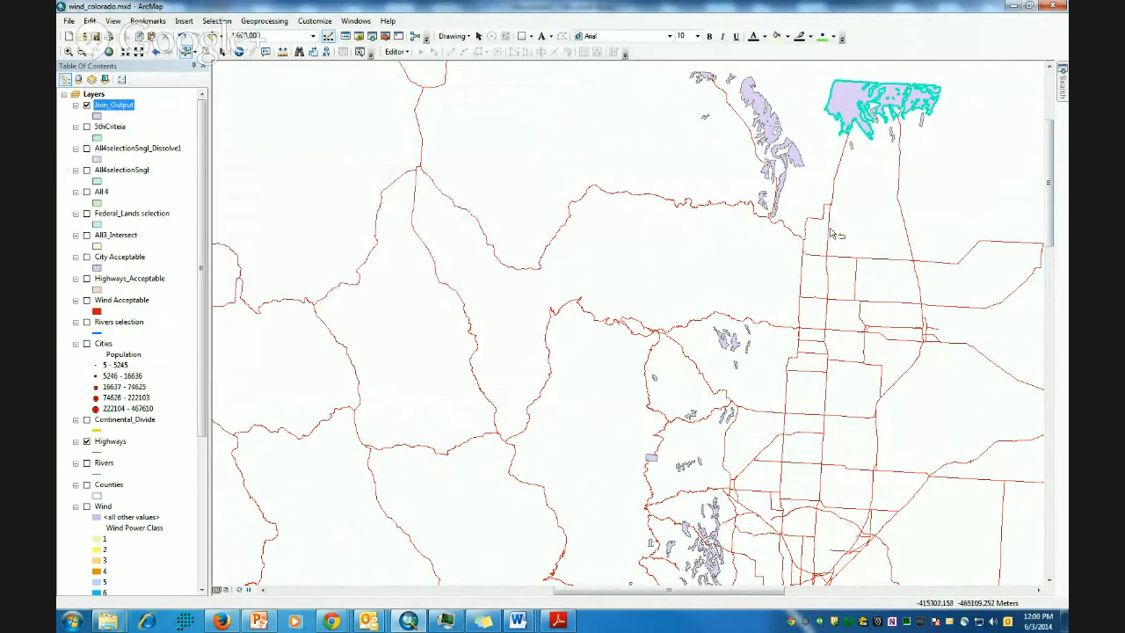
# Show the Cities layer, place it above all other layers, and clear the selected site
pyautogui.click(86, 344)
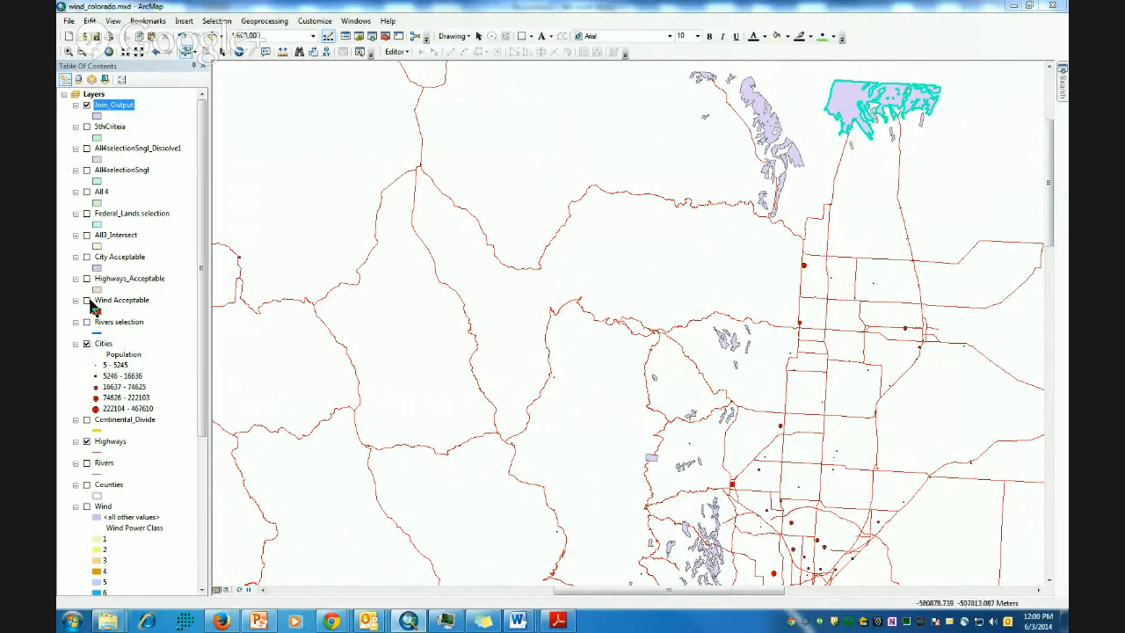
pyautogui.moveTo(104, 350); pyautogui.dragTo(100, 96)
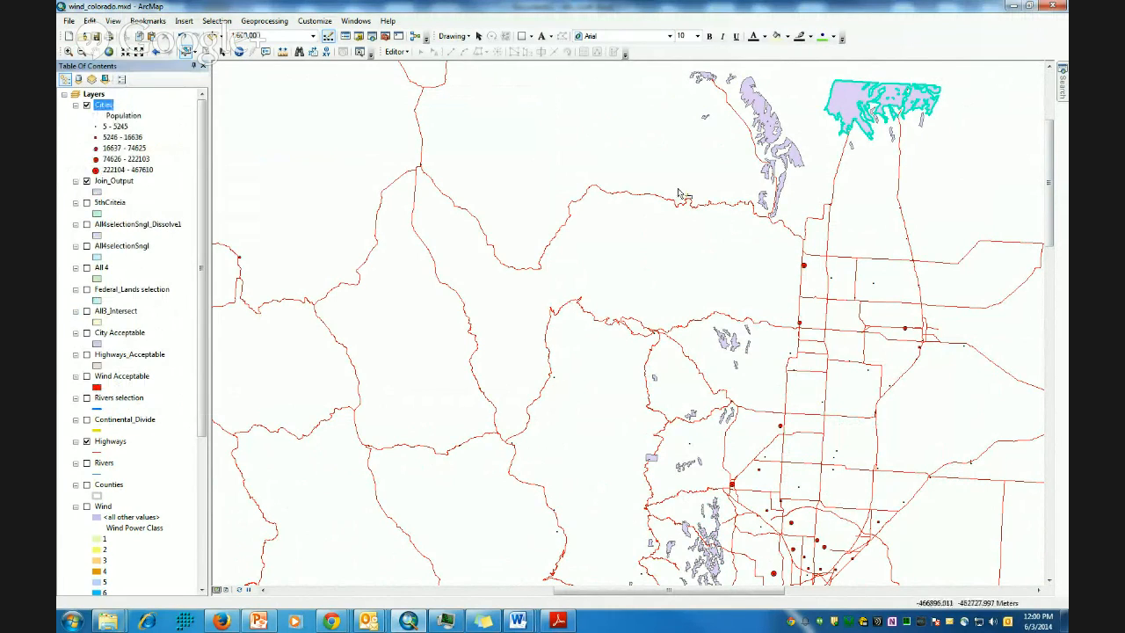
pyautogui.click(865, 199)
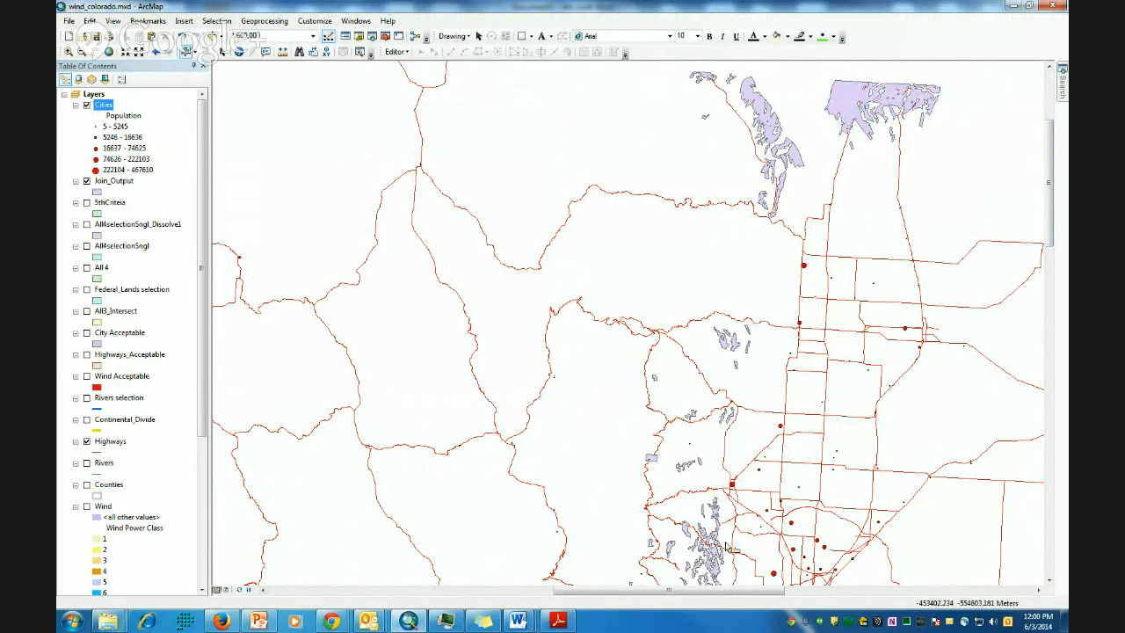
# Switch to Lab7.pdf in Adobe Reader and review the remaining instructions through the last page
pyautogui.click(558, 621)
pyautogui.scroll(-20, 529, 538)
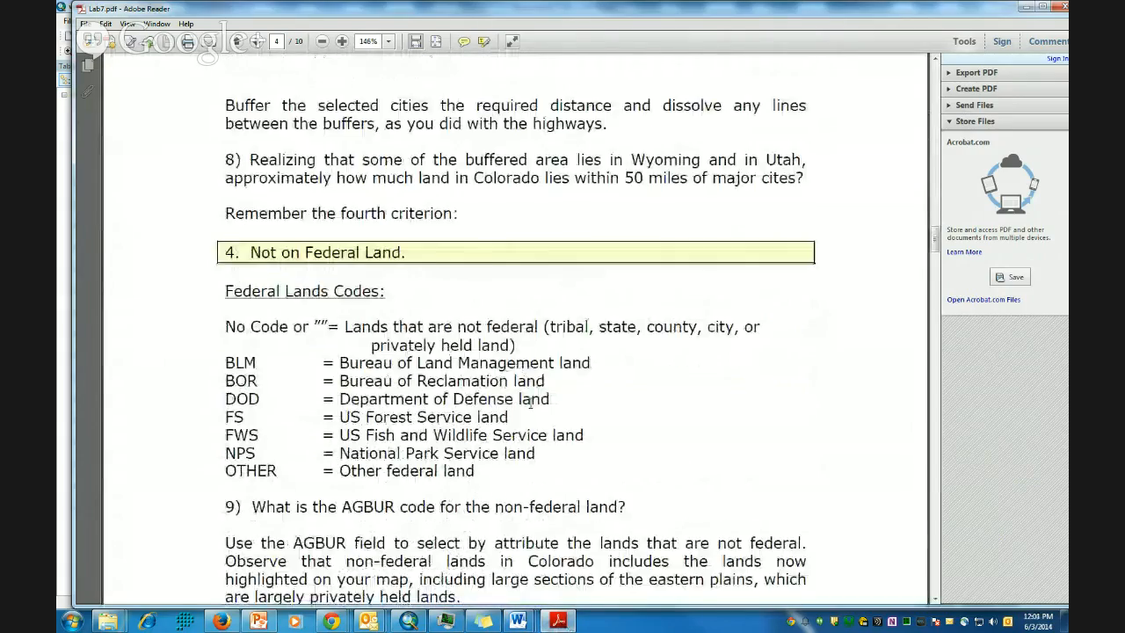
pyautogui.scroll(-20, 545, 455)
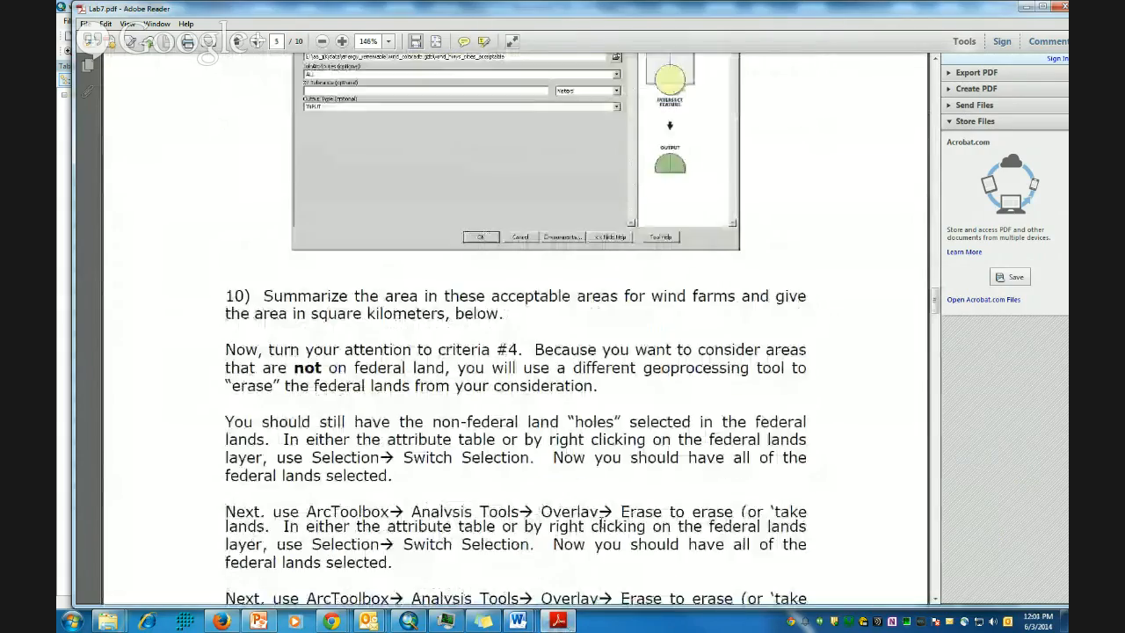
pyautogui.scroll(-20, 591, 518)
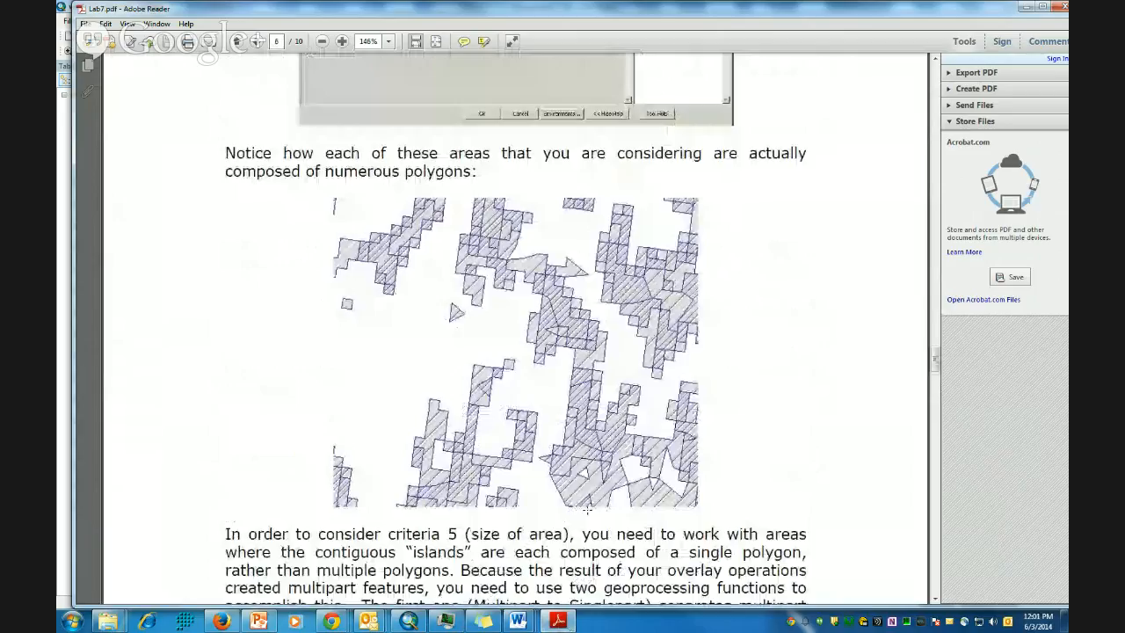
pyautogui.scroll(-20, 584, 508)
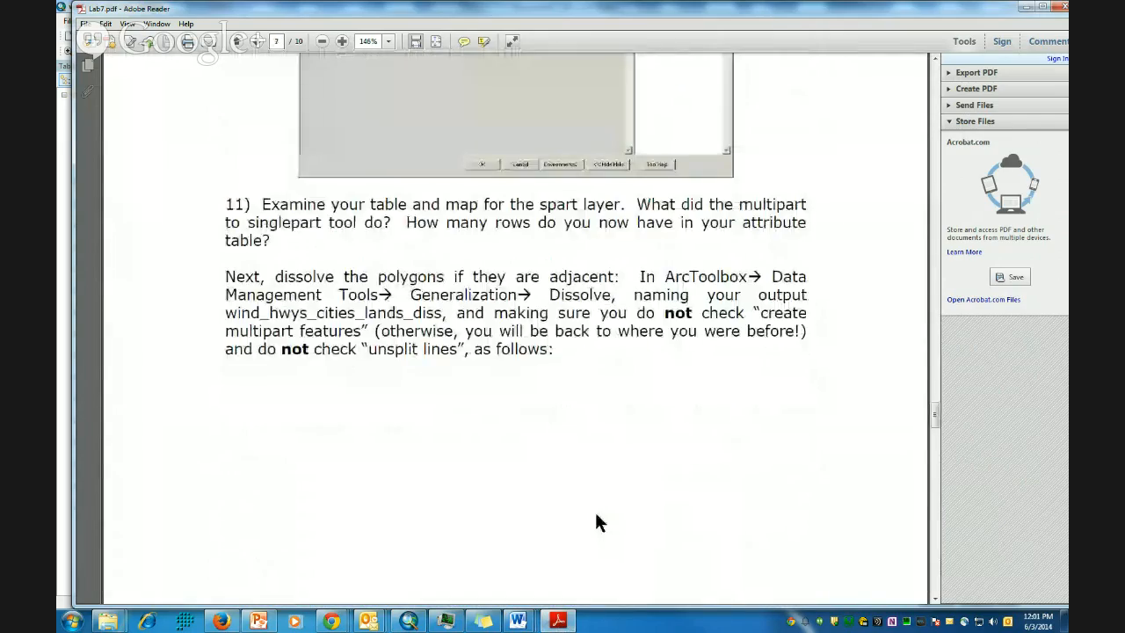
pyautogui.scroll(-20, 601, 521)
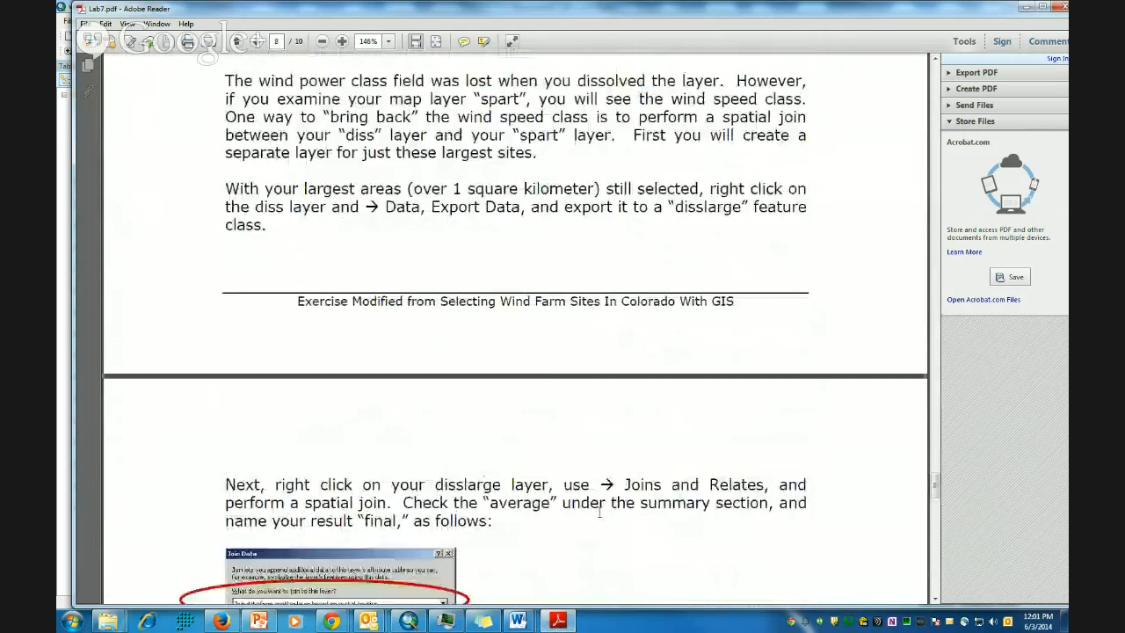
pyautogui.scroll(-20, 604, 510)
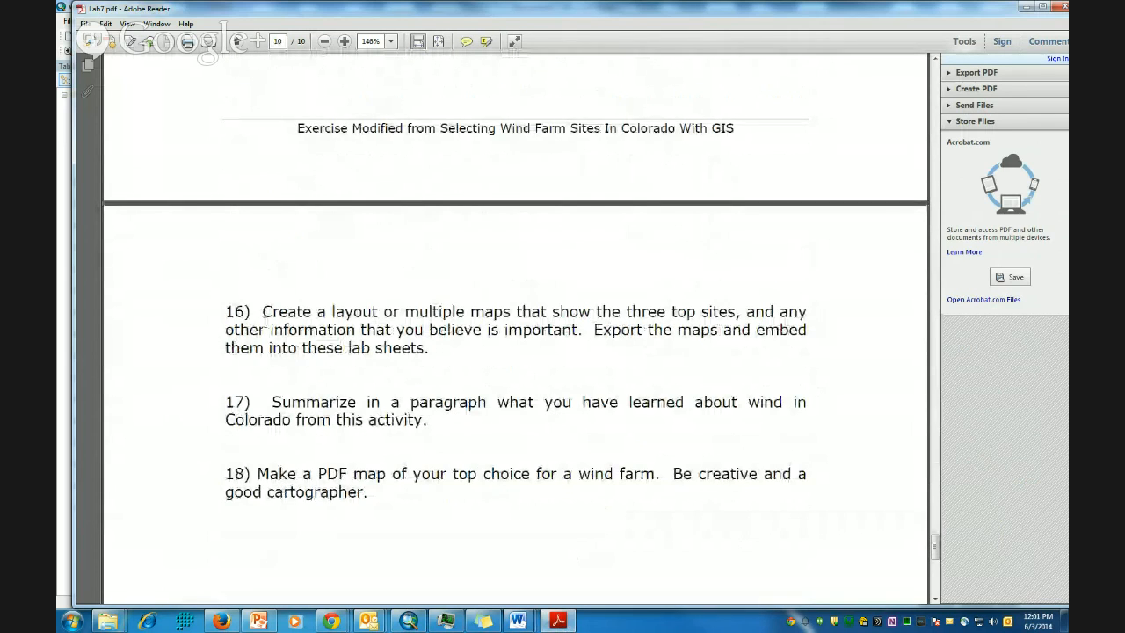
# Highlight "three top sites," in question 16 and reread questions 13 to 15 on the preceding page
pyautogui.moveTo(254, 311); pyautogui.dragTo(741, 313)
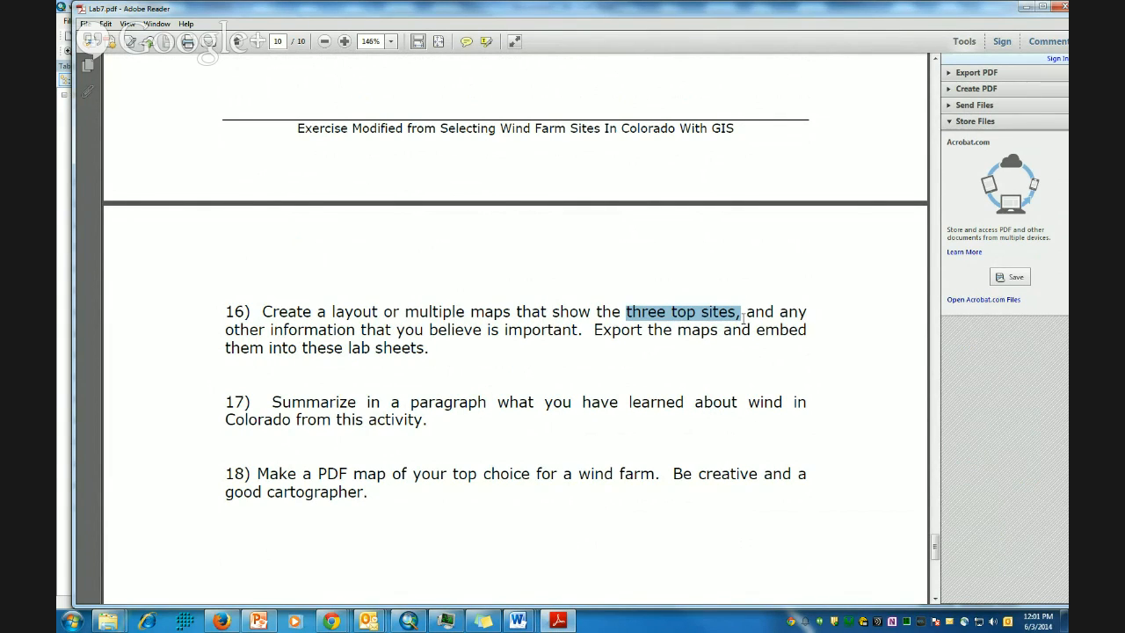
pyautogui.scroll(8, 413, 320)
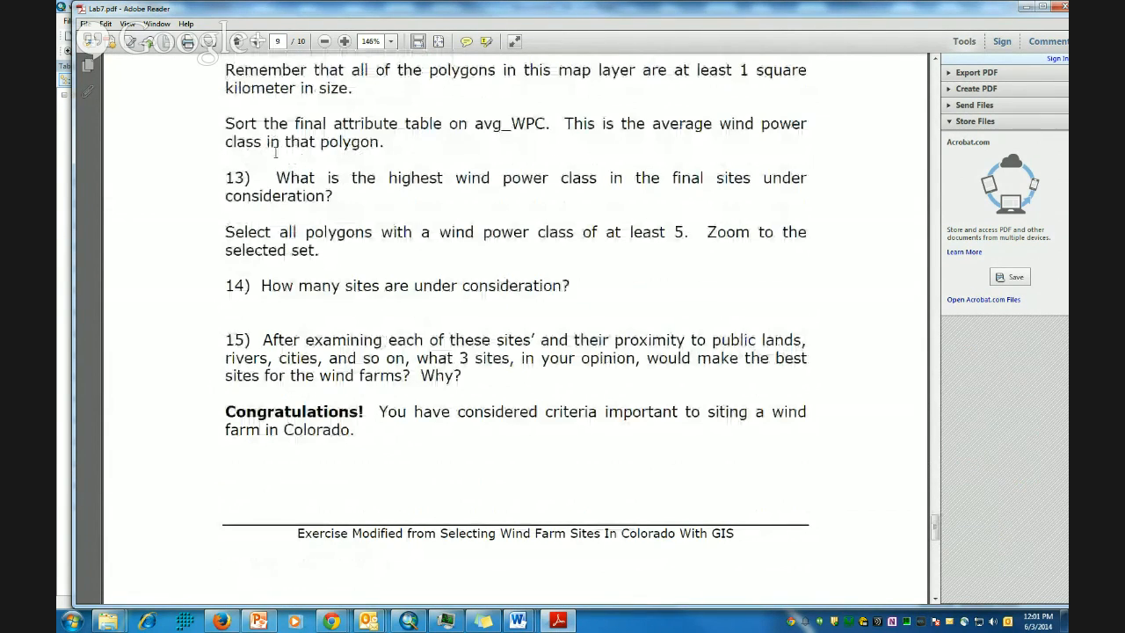
pyautogui.scroll(-7, 382, 266)
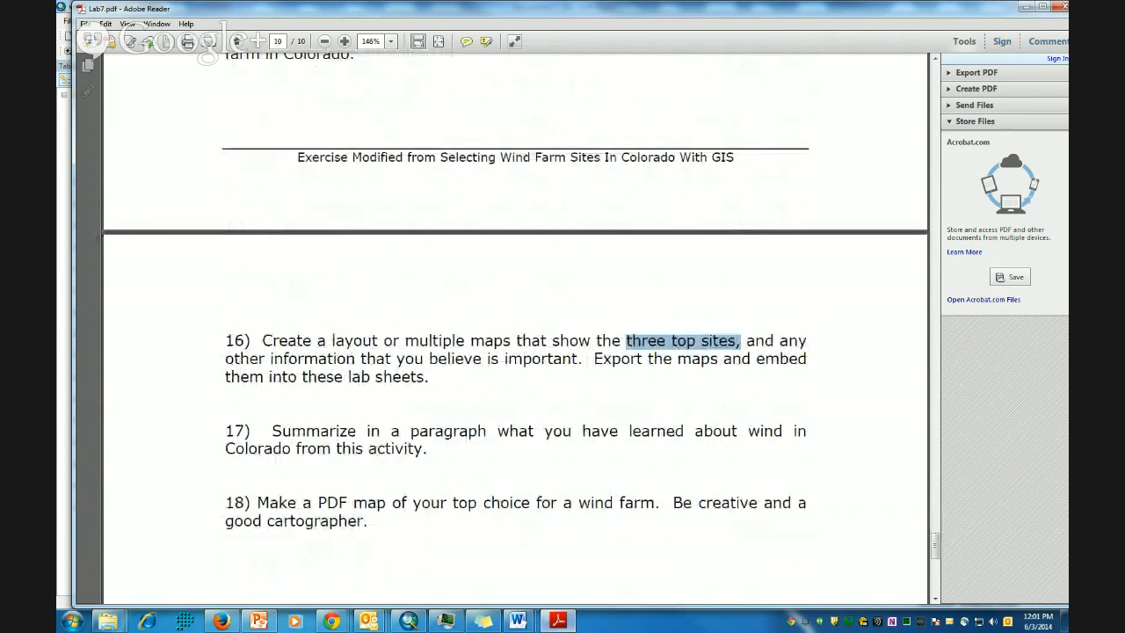
# Switch to Document13 in Word, look at its numbered list, and minimize the document to return to the lab PDF
pyautogui.moveTo(518, 620)
pyautogui.click(877, 572)
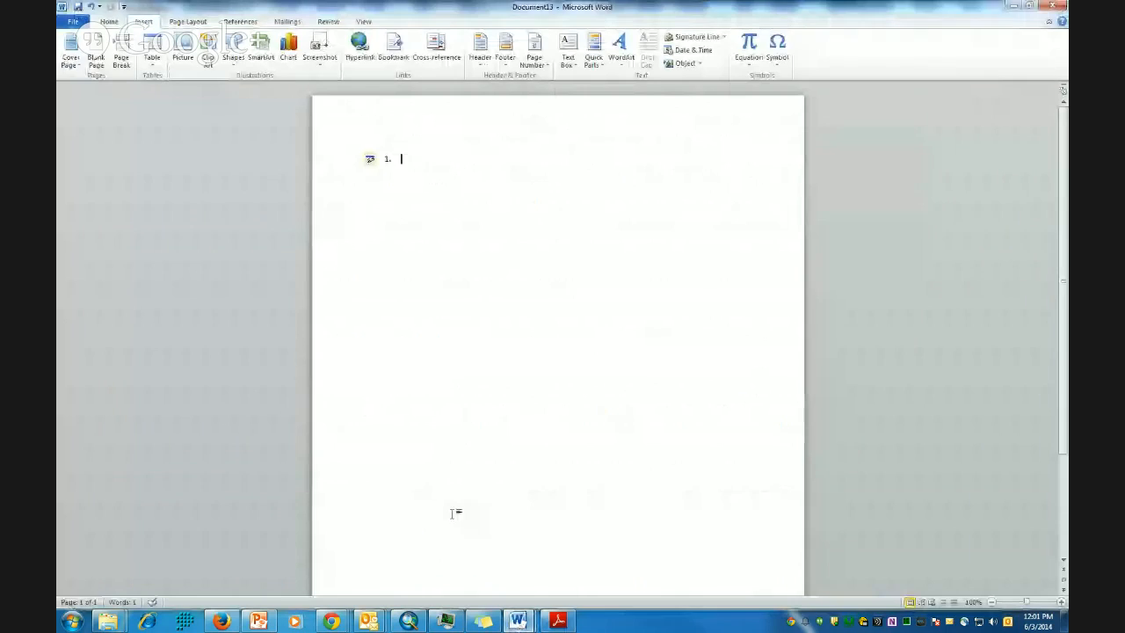
pyautogui.click(389, 156)
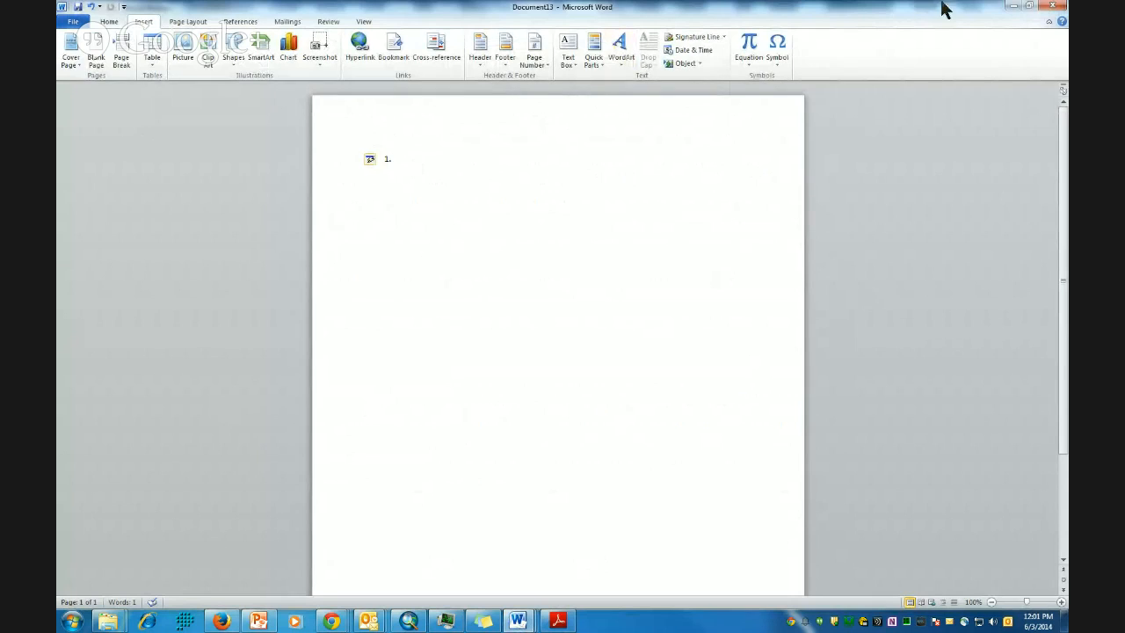
pyautogui.click(1012, 7)
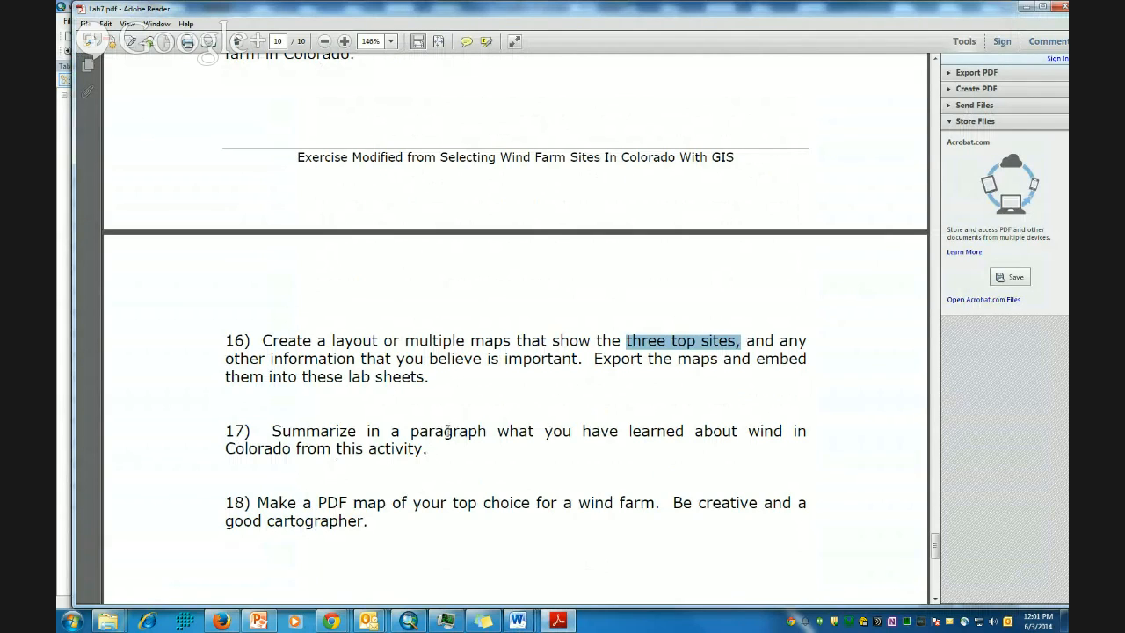
# Review the final questions and highlight question 18's instruction to make a PDF map of the top wind farm choice
pyautogui.scroll(-1, 449, 430)
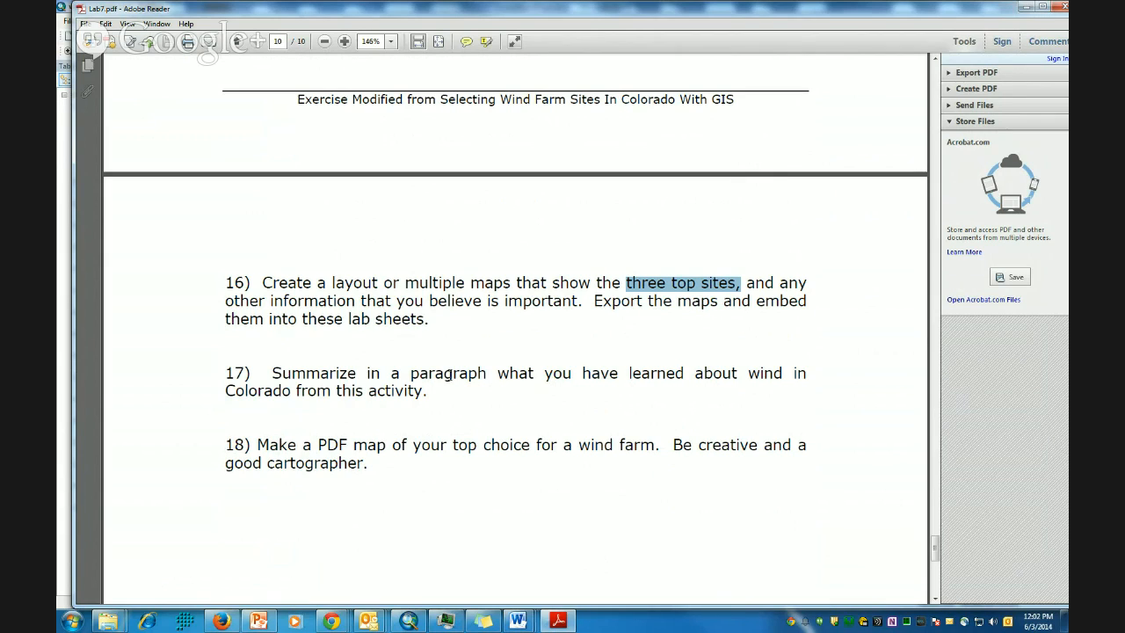
pyautogui.scroll(-3, 450, 378)
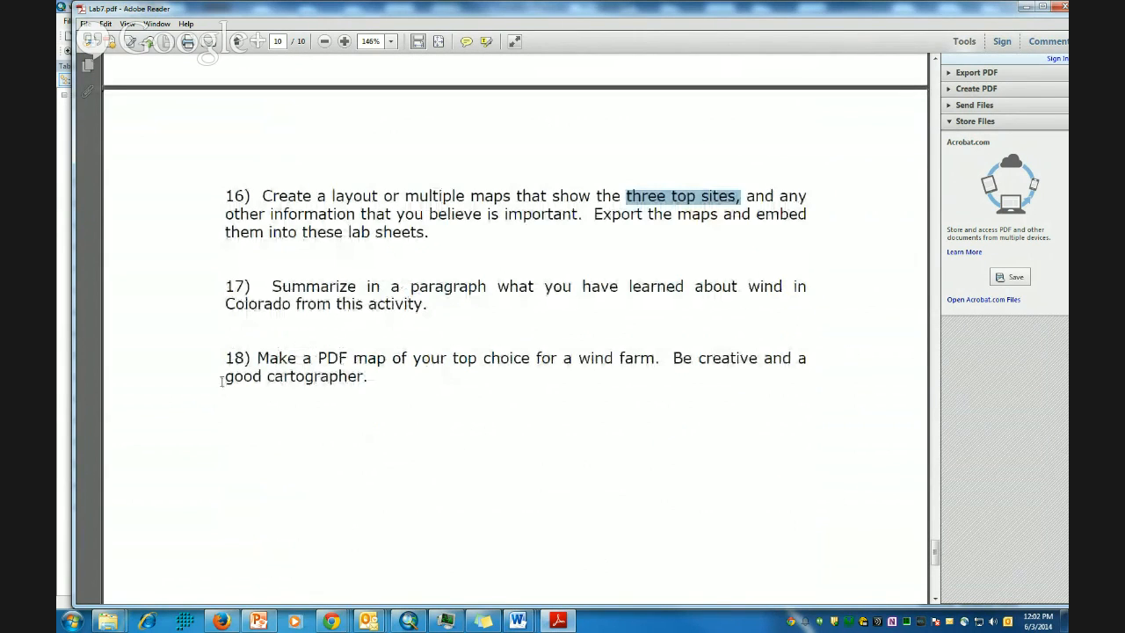
pyautogui.moveTo(257, 358); pyautogui.dragTo(649, 357)
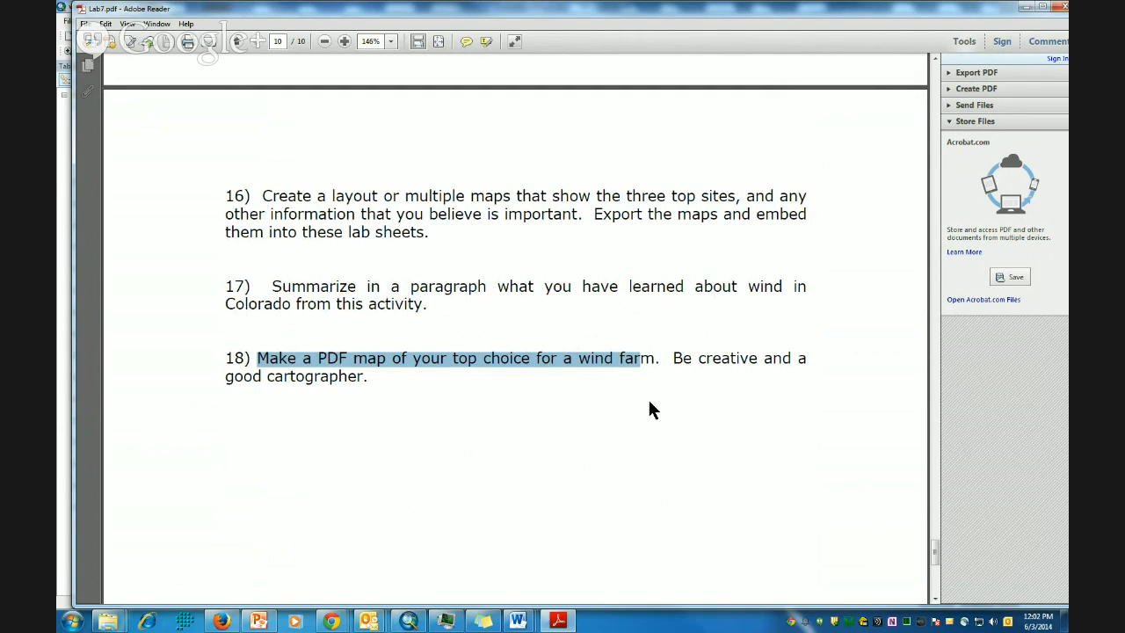
# Switch back to wind_colorado.mxd in ArcMap and select the long, branching Join_Output site polygon at the northeast of the foothills cluster
pyautogui.scroll(-8, 643, 404)
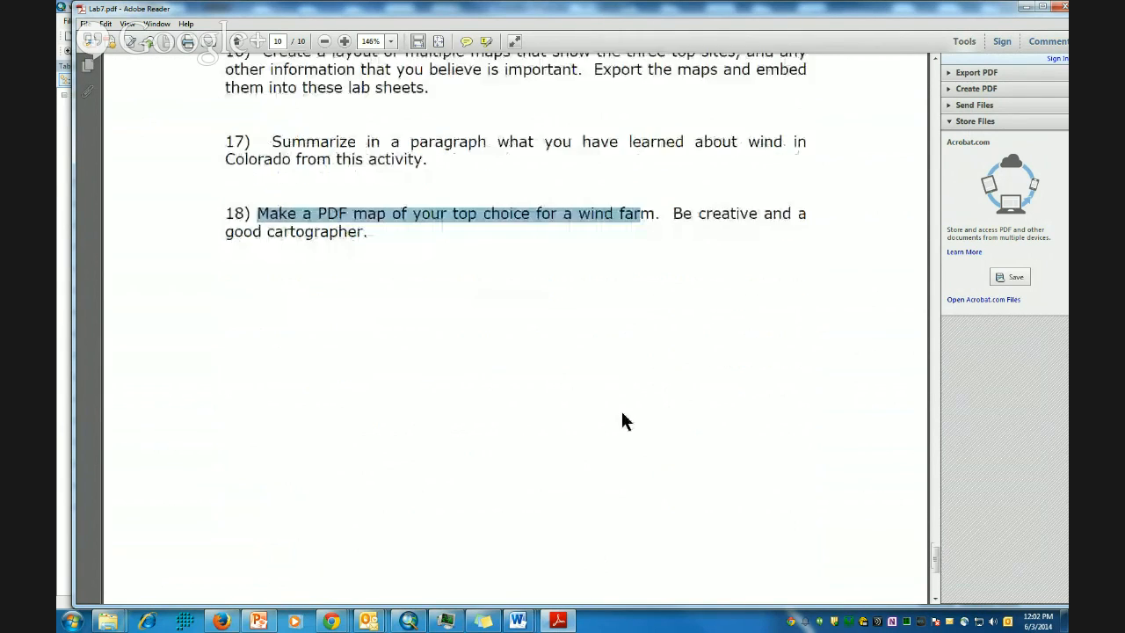
pyautogui.click(1031, 7)
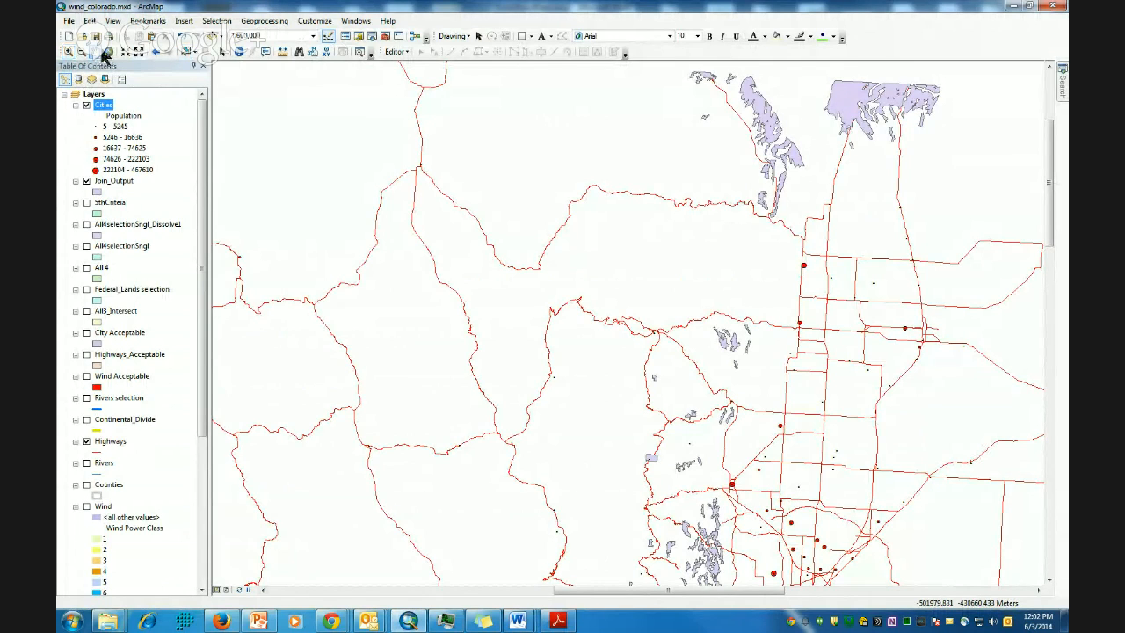
pyautogui.moveTo(664, 414); pyautogui.dragTo(603, 180)
pyautogui.click(68, 50)
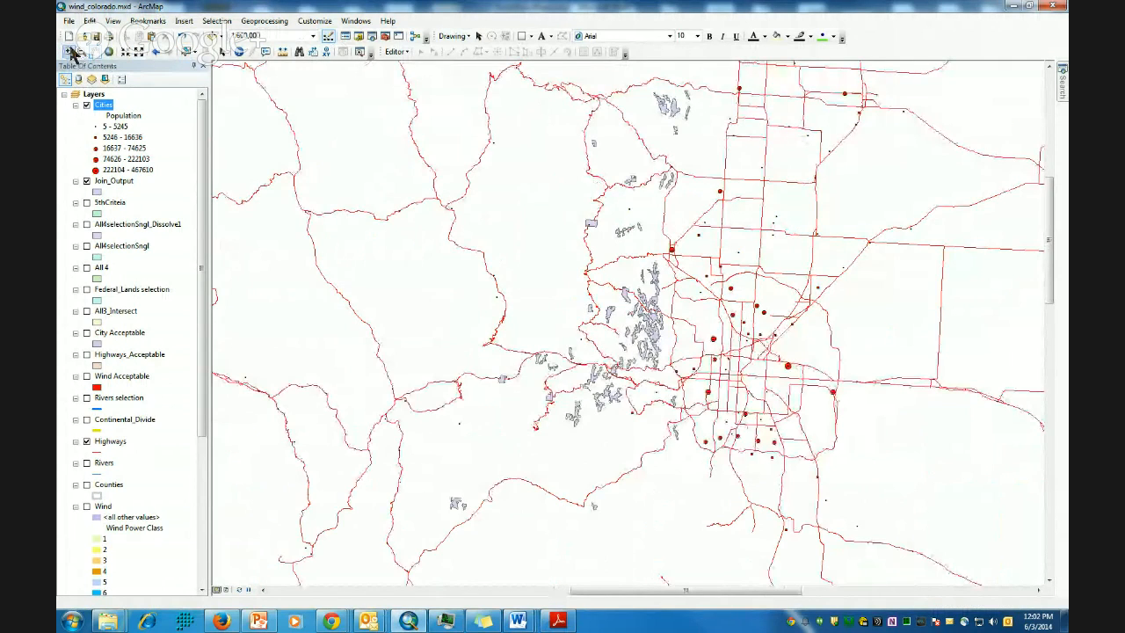
pyautogui.moveTo(733, 358); pyautogui.dragTo(734, 358)
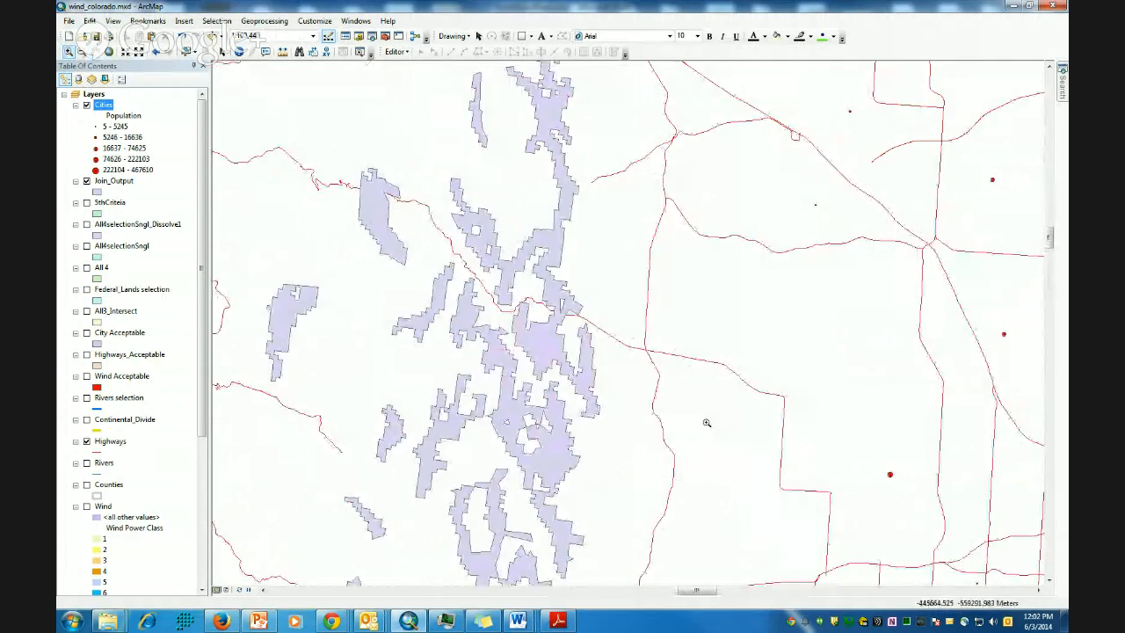
pyautogui.click(187, 53)
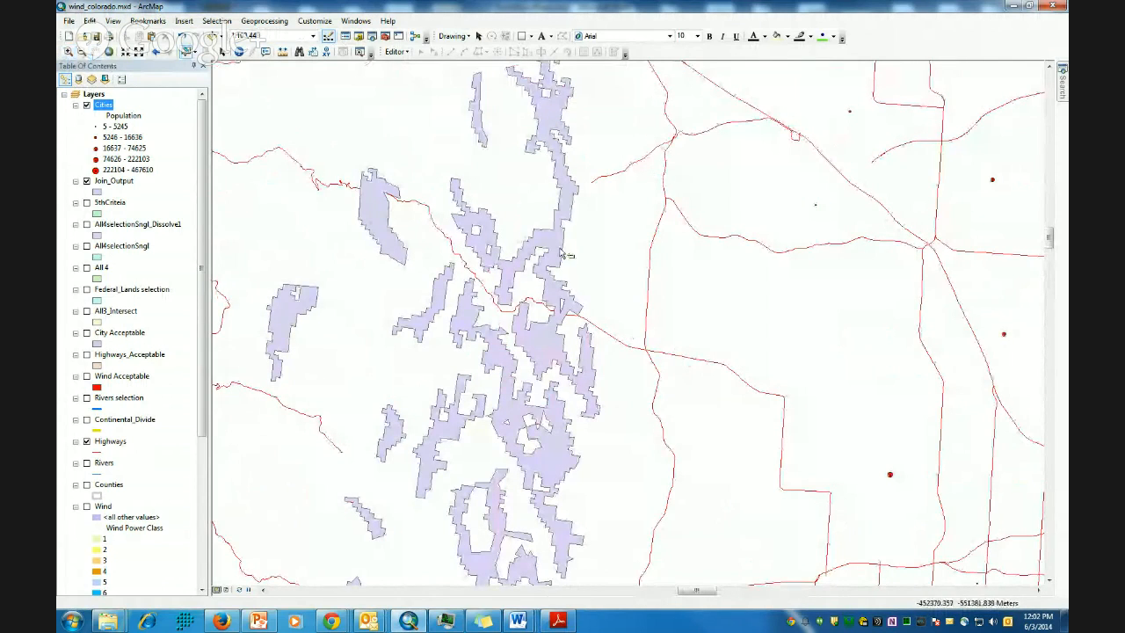
pyautogui.click(562, 249)
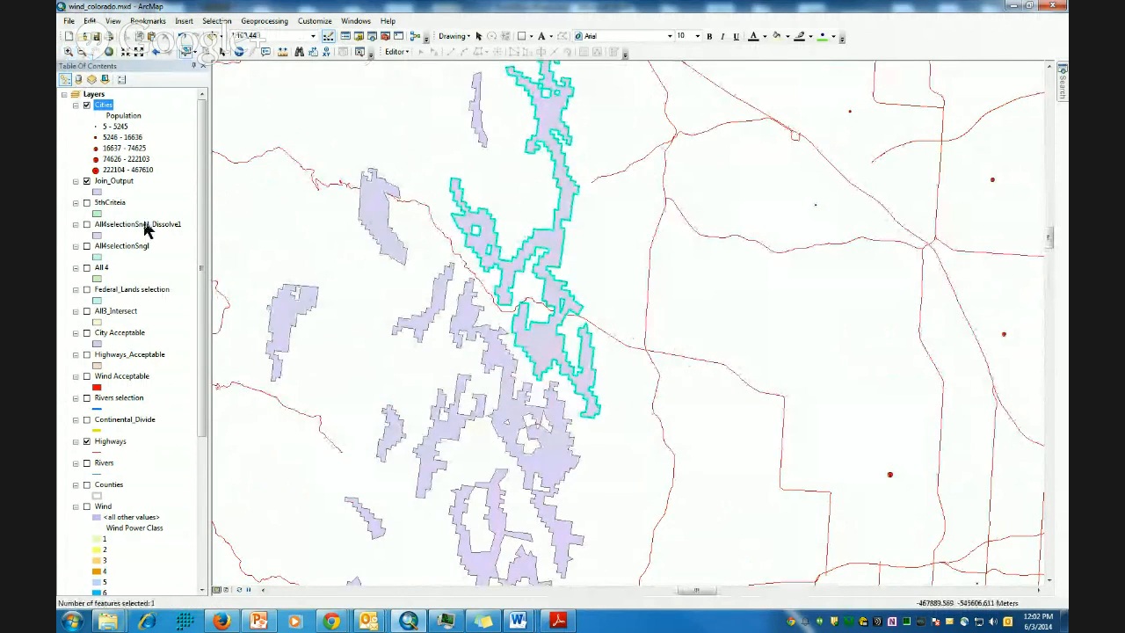
# Create a new layer from the selected Join_Output feature and rename it TopSite
pyautogui.rightClick(119, 181)
pyautogui.moveTo(276, 300)
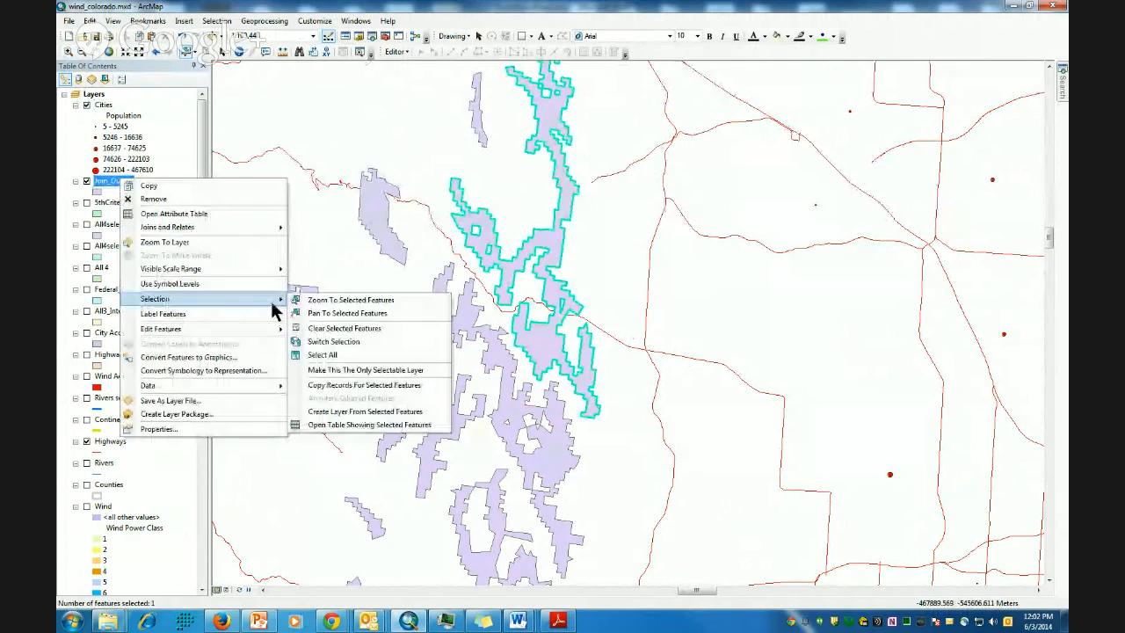
pyautogui.click(361, 411)
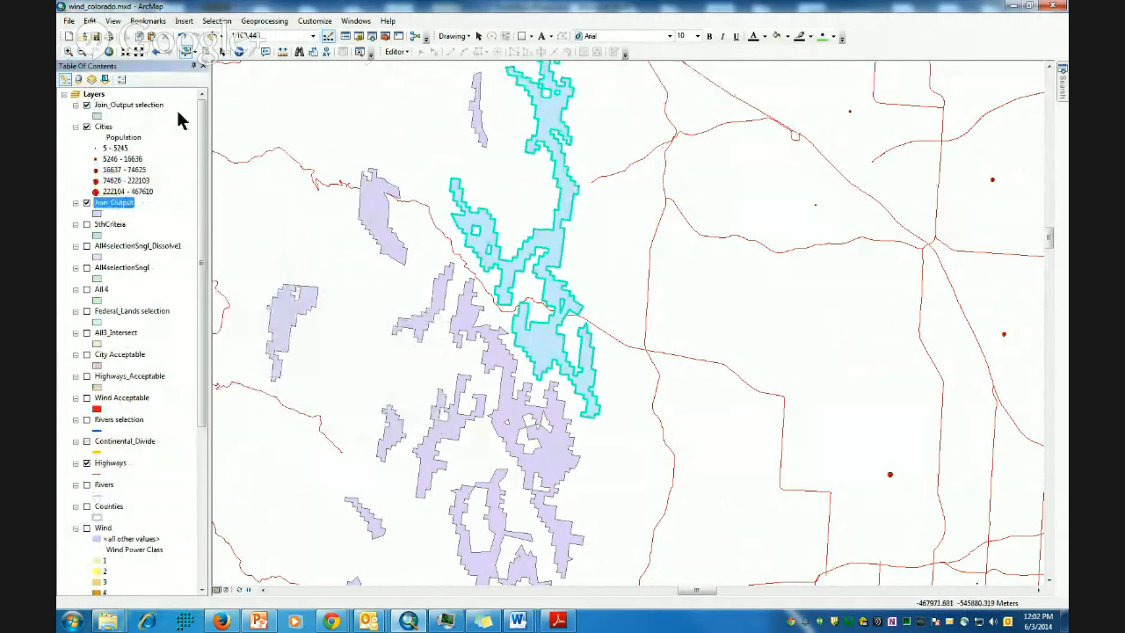
pyautogui.click(132, 105)
pyautogui.click(136, 105)
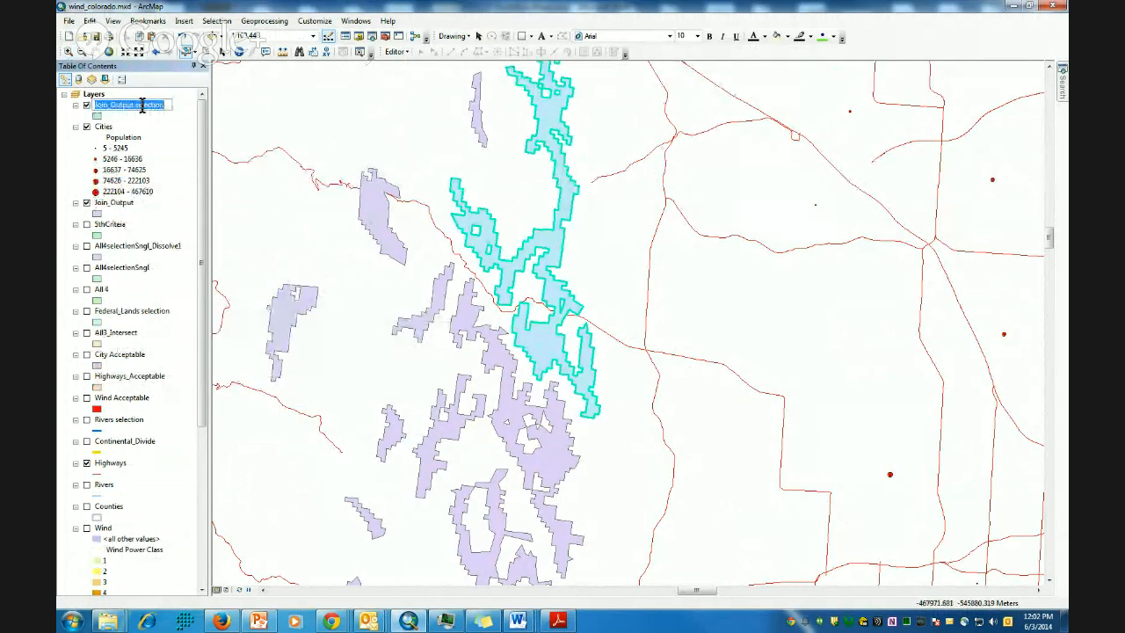
pyautogui.write('TopSite')
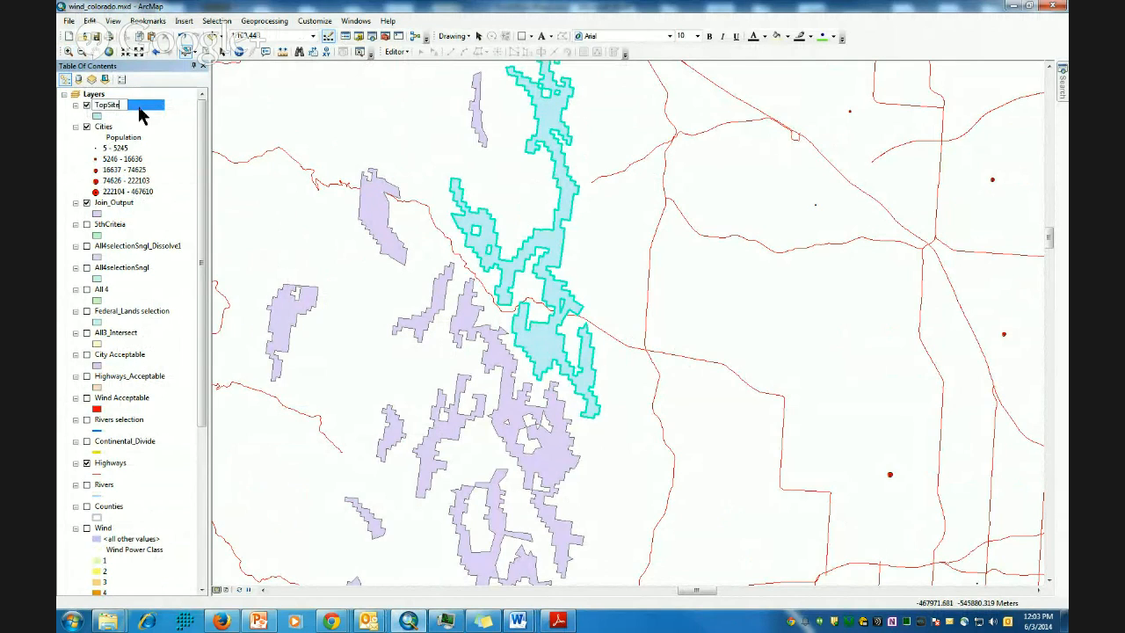
pyautogui.press('Return')
# Change the fill color of the TopSite layer's symbol to red
pyautogui.click(98, 116)
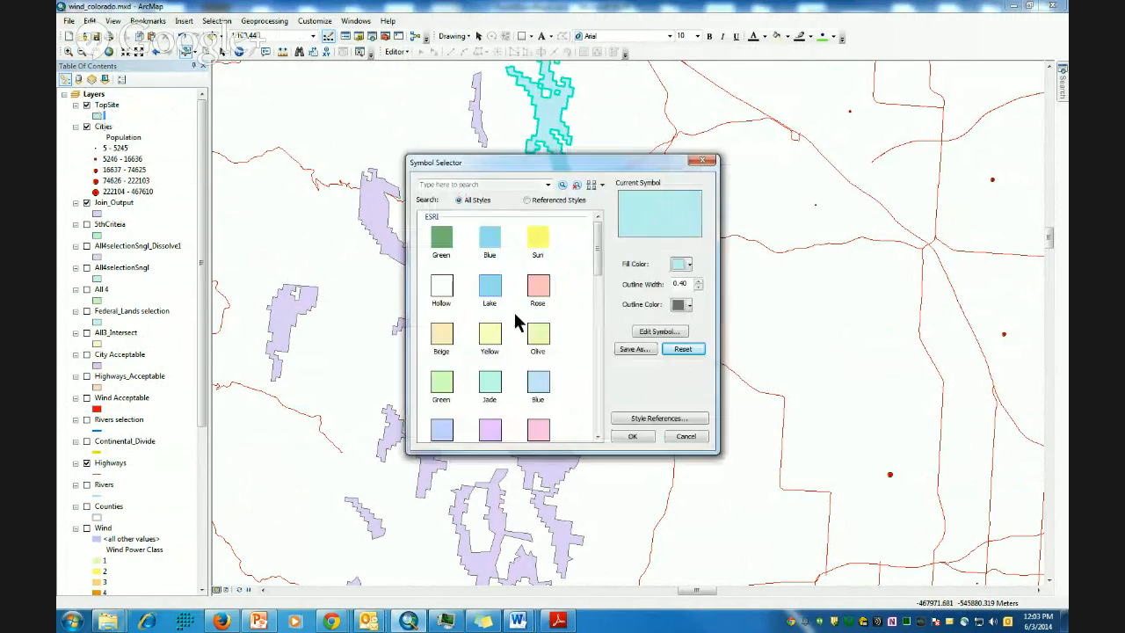
pyautogui.click(689, 264)
pyautogui.click(689, 319)
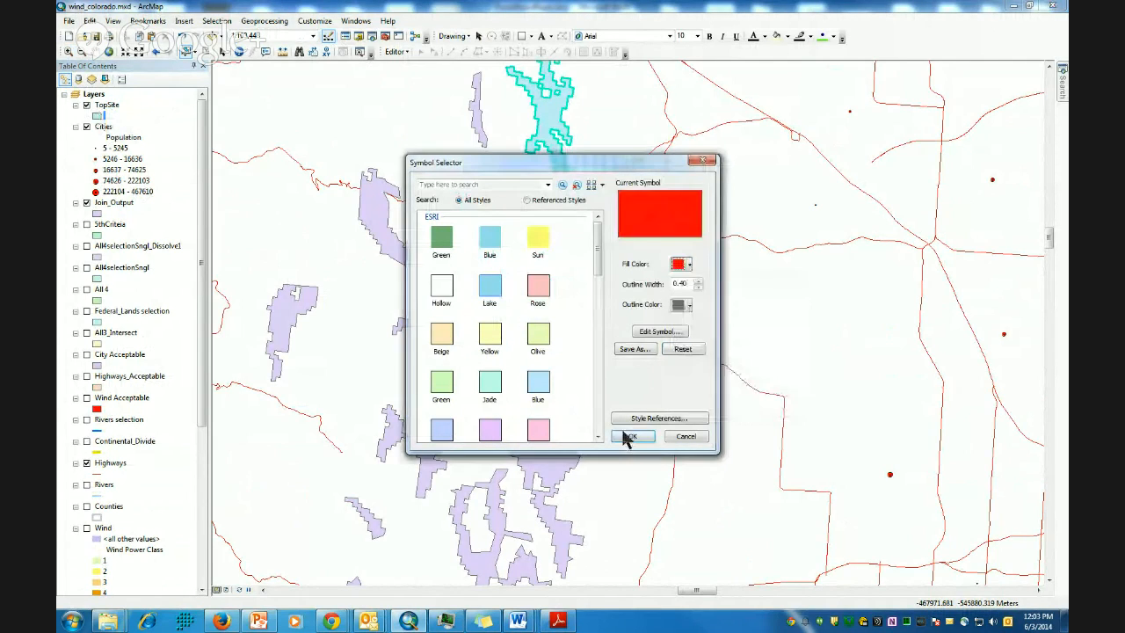
pyautogui.click(629, 437)
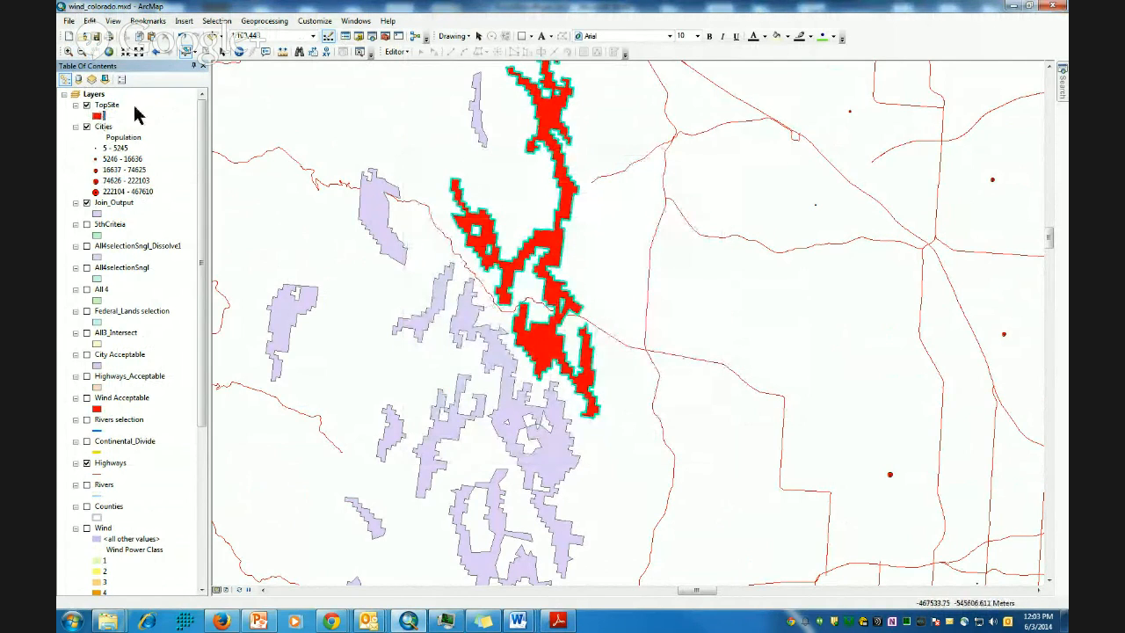
pyautogui.click(101, 204)
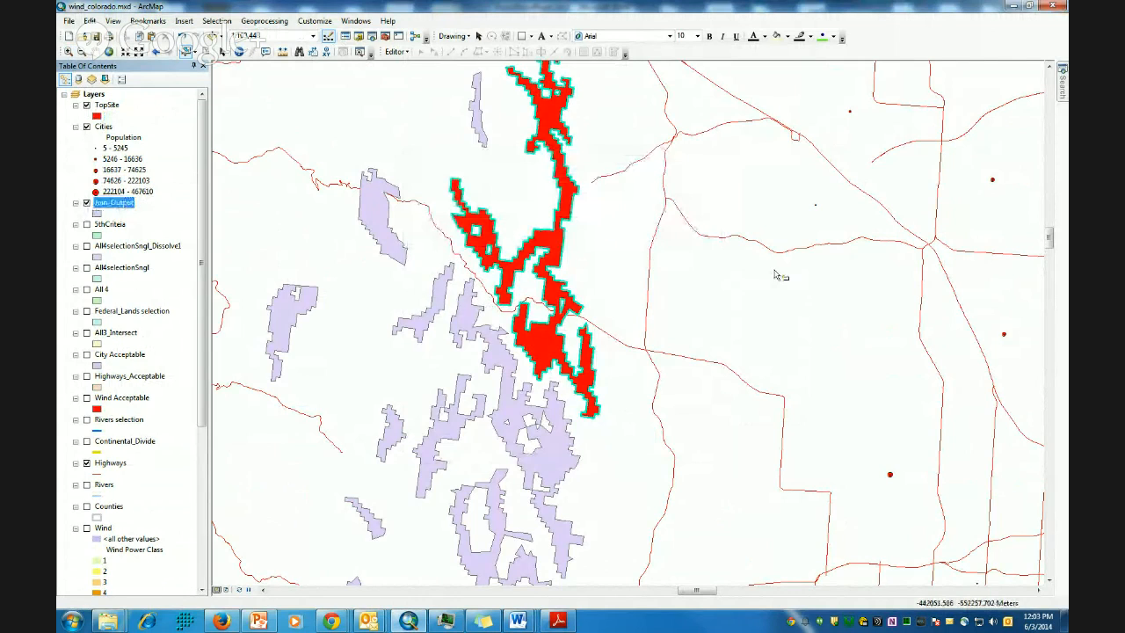
# Open the Layer To KML tool from the To KML conversion tools in ArcToolbox
pyautogui.scroll(2, 514, 179)
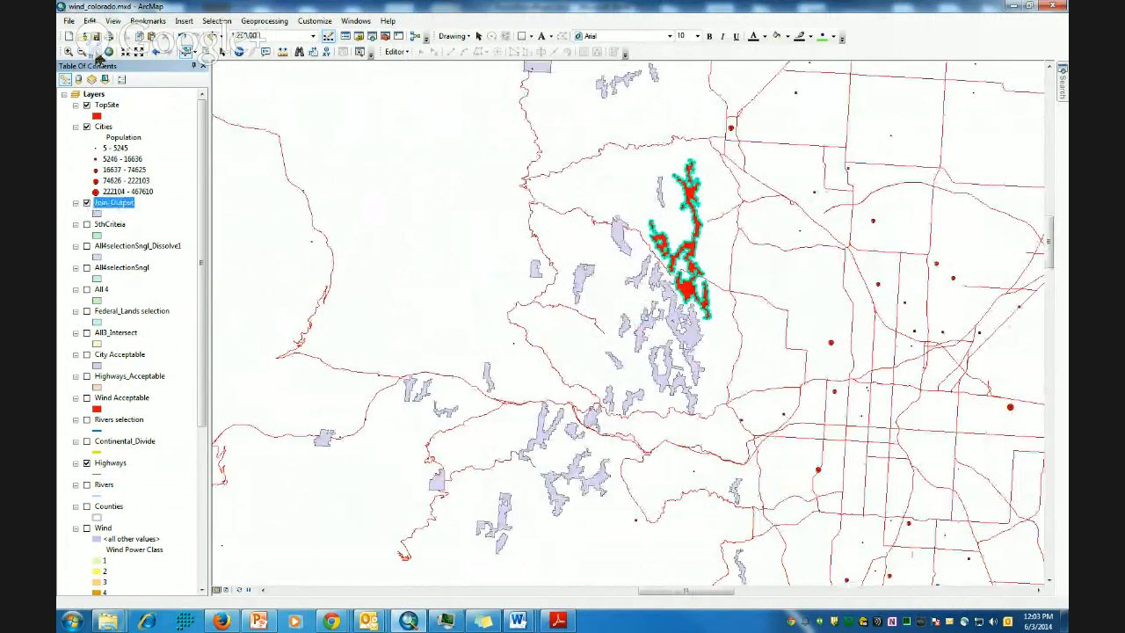
pyautogui.click(97, 54)
pyautogui.moveTo(565, 200); pyautogui.dragTo(525, 263)
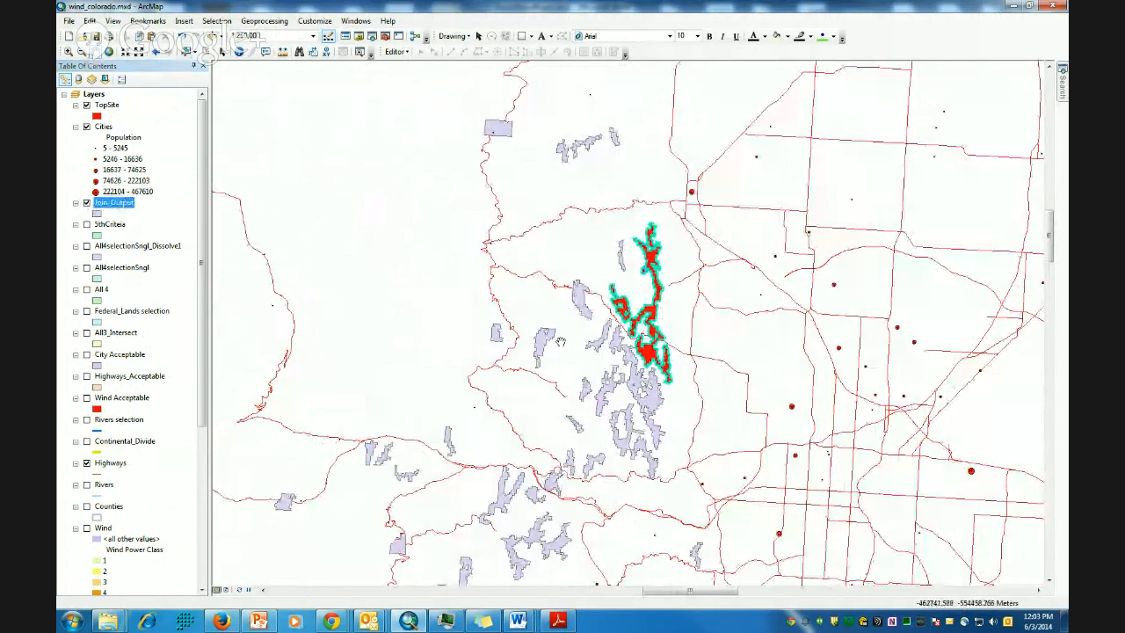
pyautogui.click(359, 39)
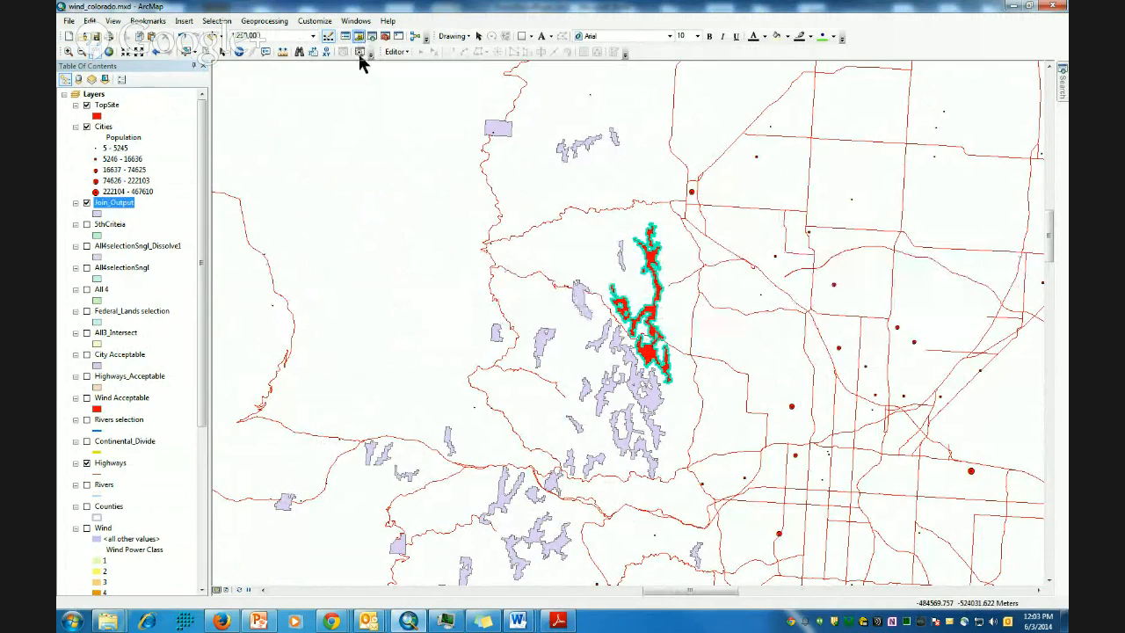
pyautogui.click(387, 39)
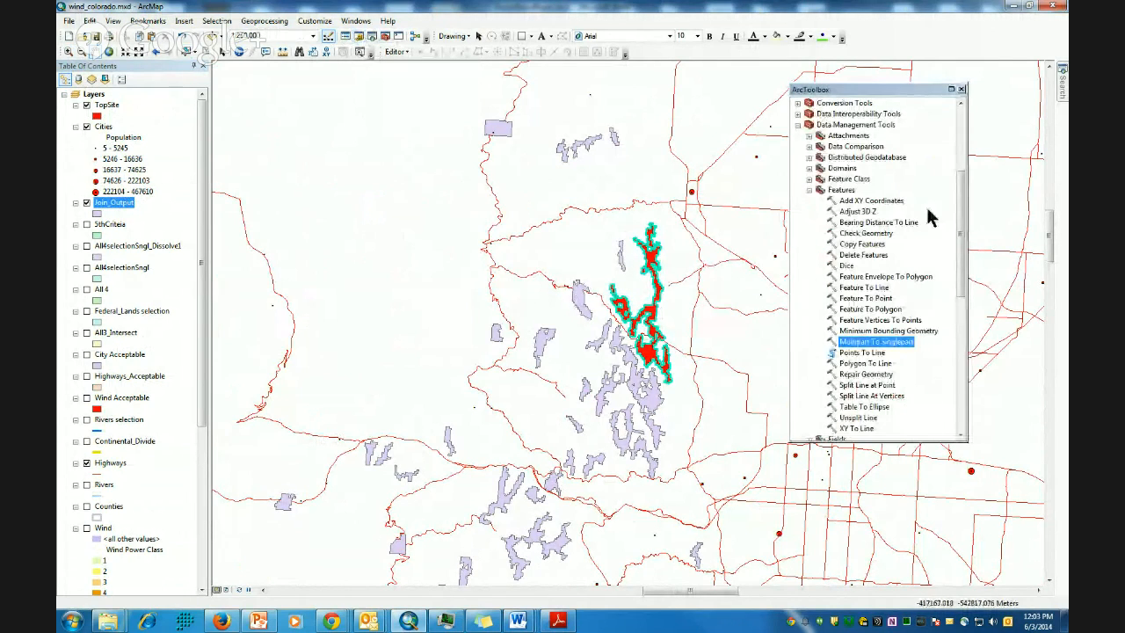
pyautogui.click(809, 190)
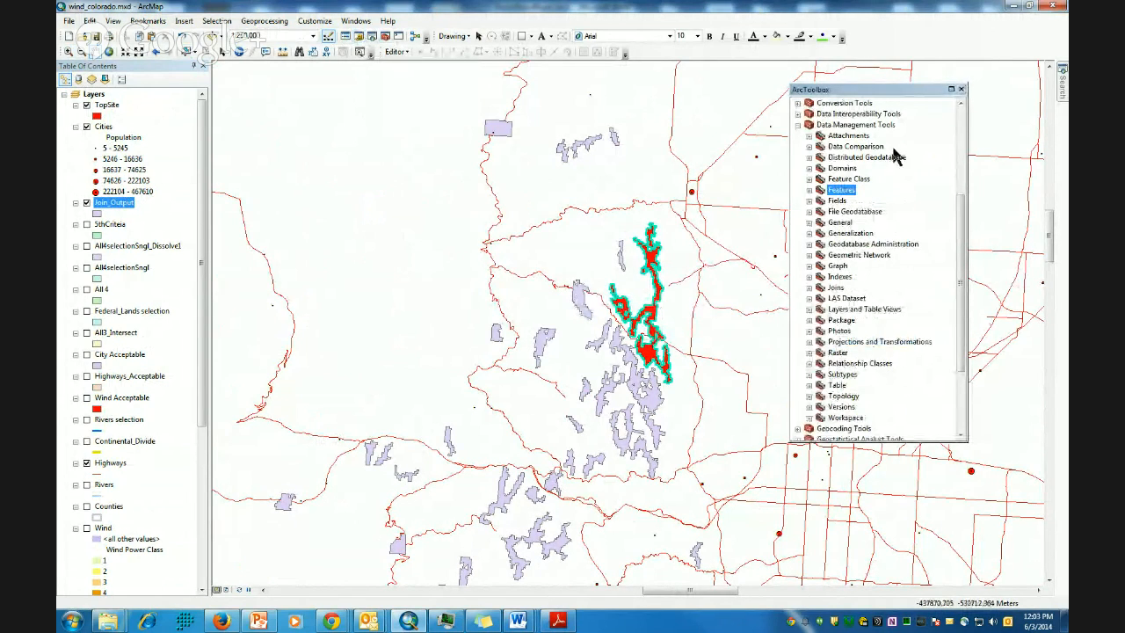
pyautogui.scroll(5, 961, 235)
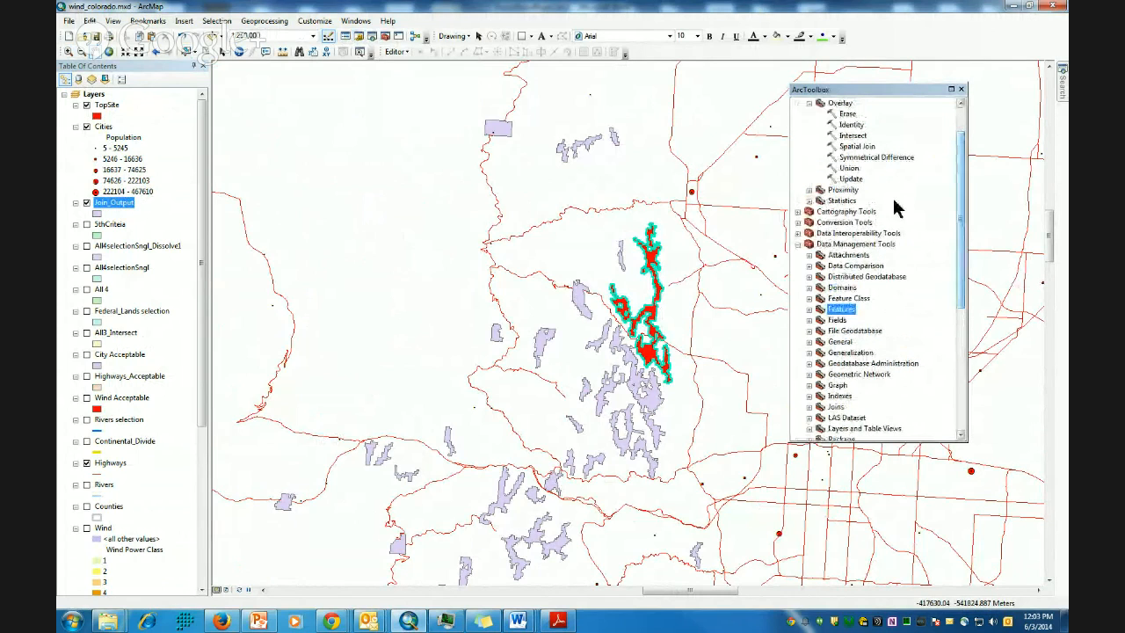
pyautogui.click(798, 223)
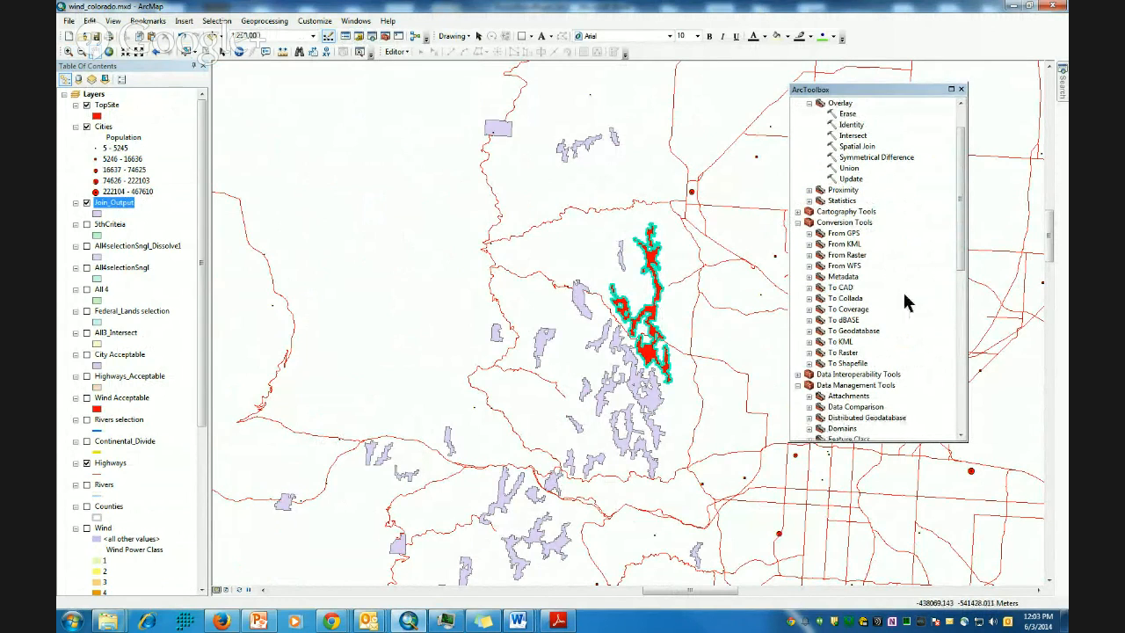
pyautogui.click(809, 342)
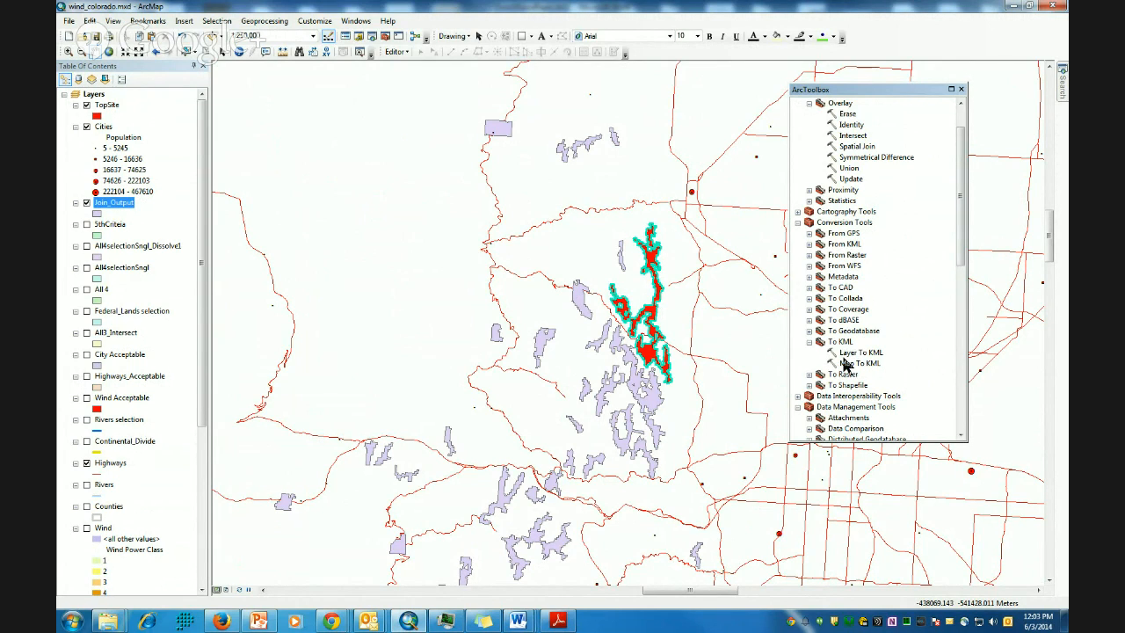
pyautogui.click(861, 354)
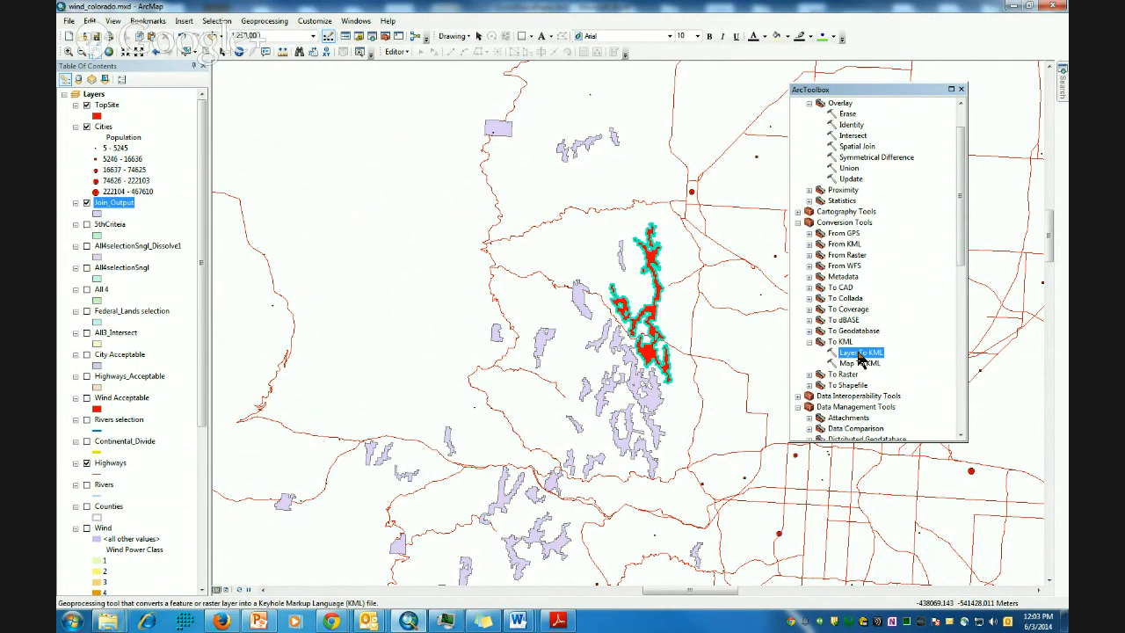
pyautogui.doubleClick(860, 357)
# Convert the TopSite layer to KML with WindFarm.kmz in the Documents\ArcGIS folder as the output file
pyautogui.moveTo(99, 107); pyautogui.dragTo(451, 134)
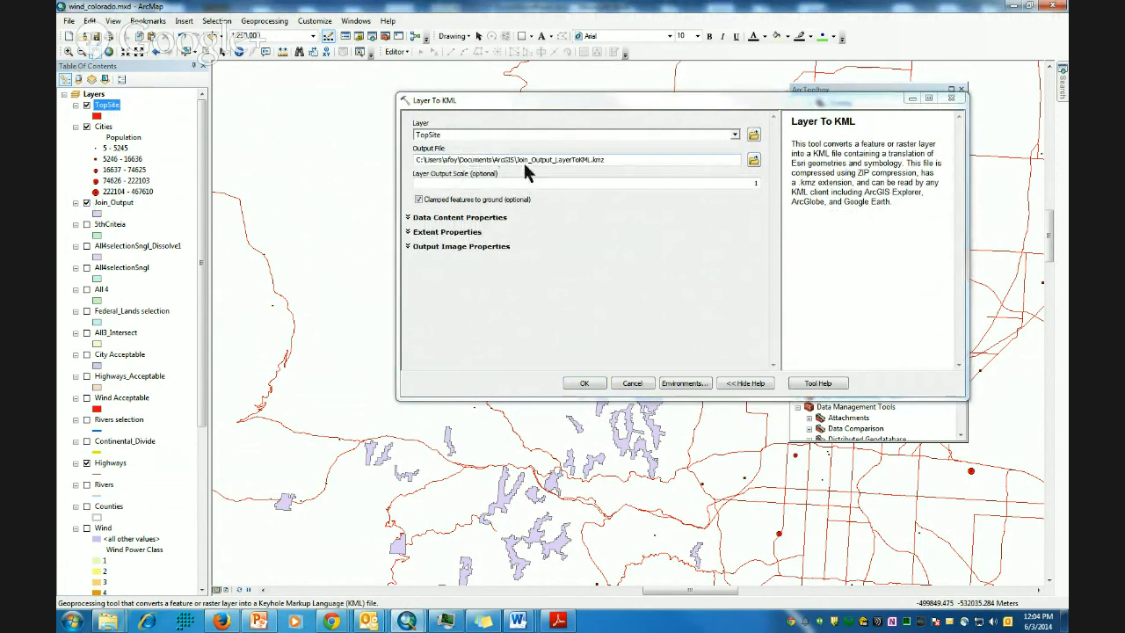
pyautogui.moveTo(587, 161); pyautogui.dragTo(518, 162)
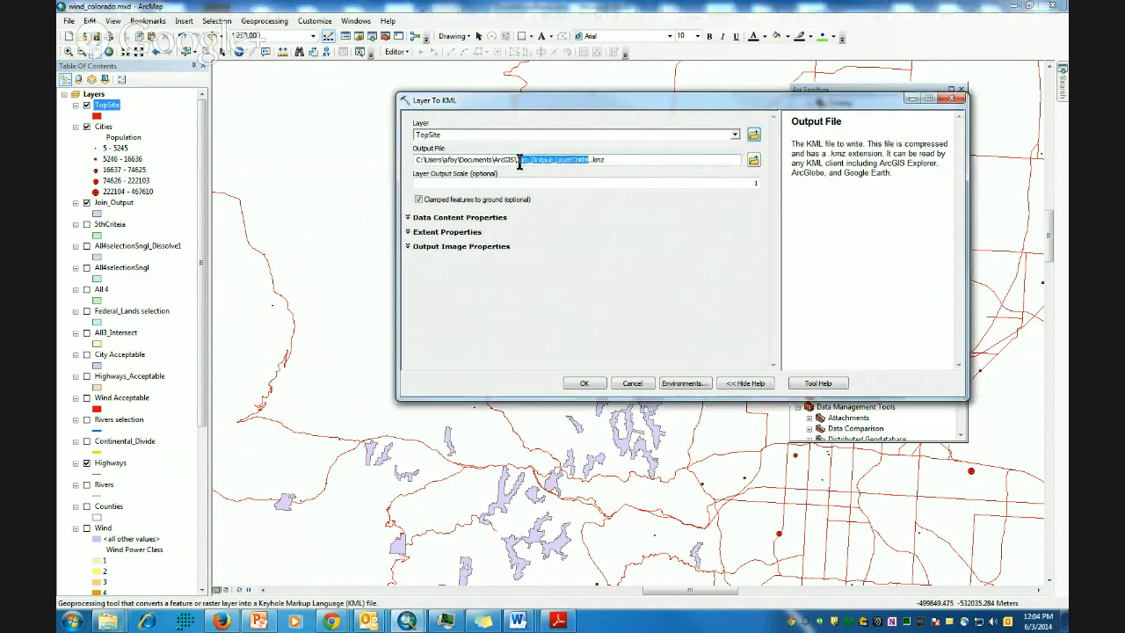
pyautogui.write('Wi')
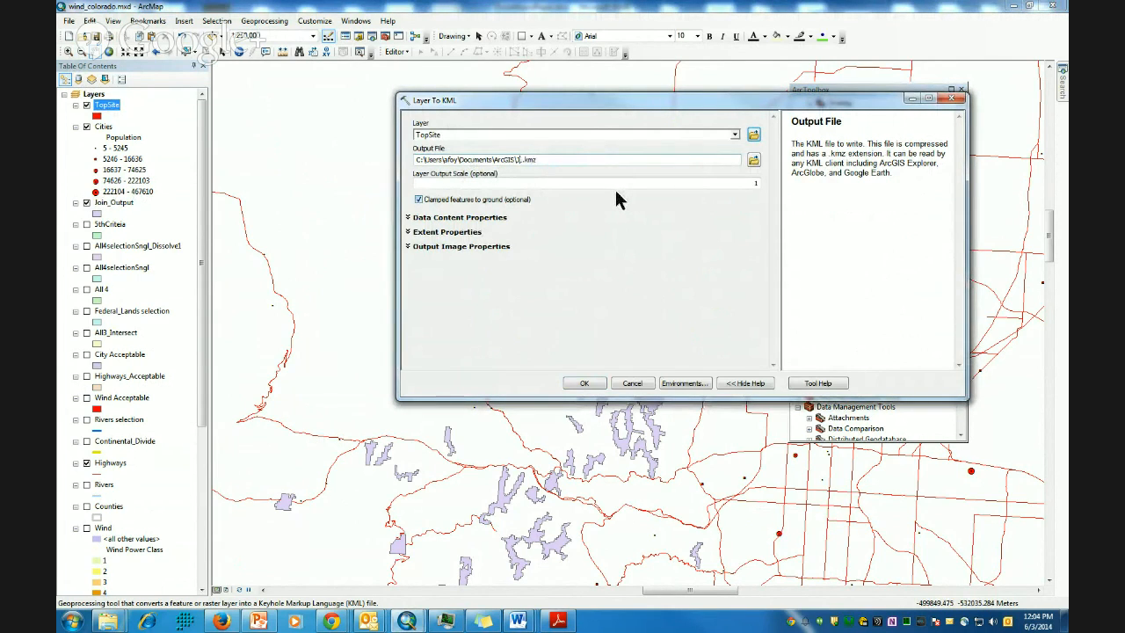
pyautogui.write('ndFarm')
pyautogui.click(584, 385)
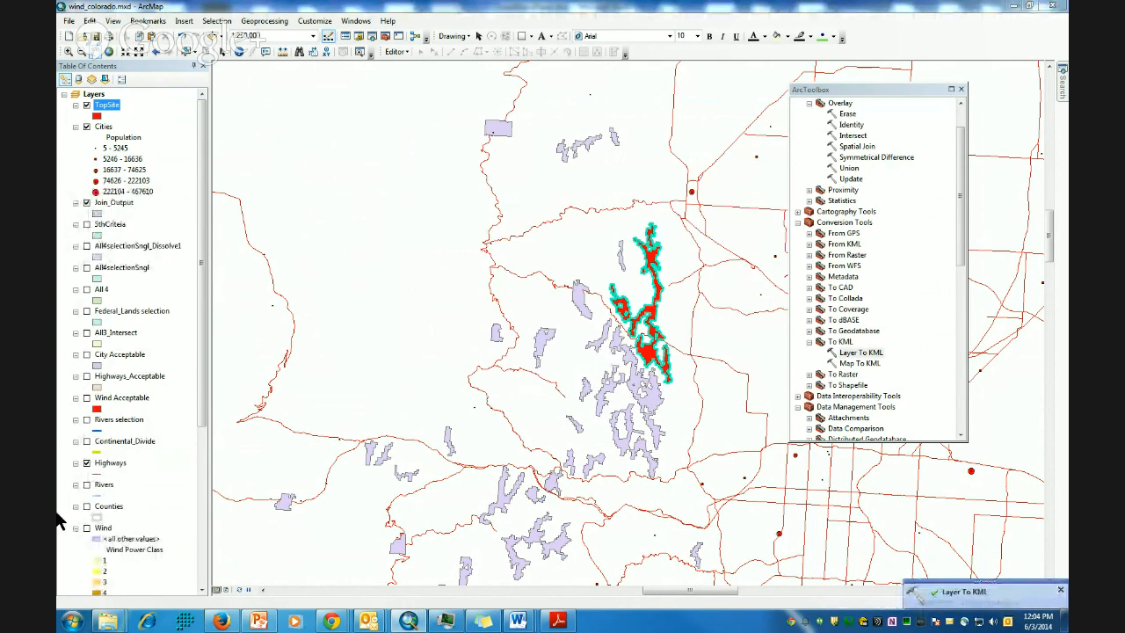
# Search the installed programs for "google" and launch Google Earth
pyautogui.click(72, 621)
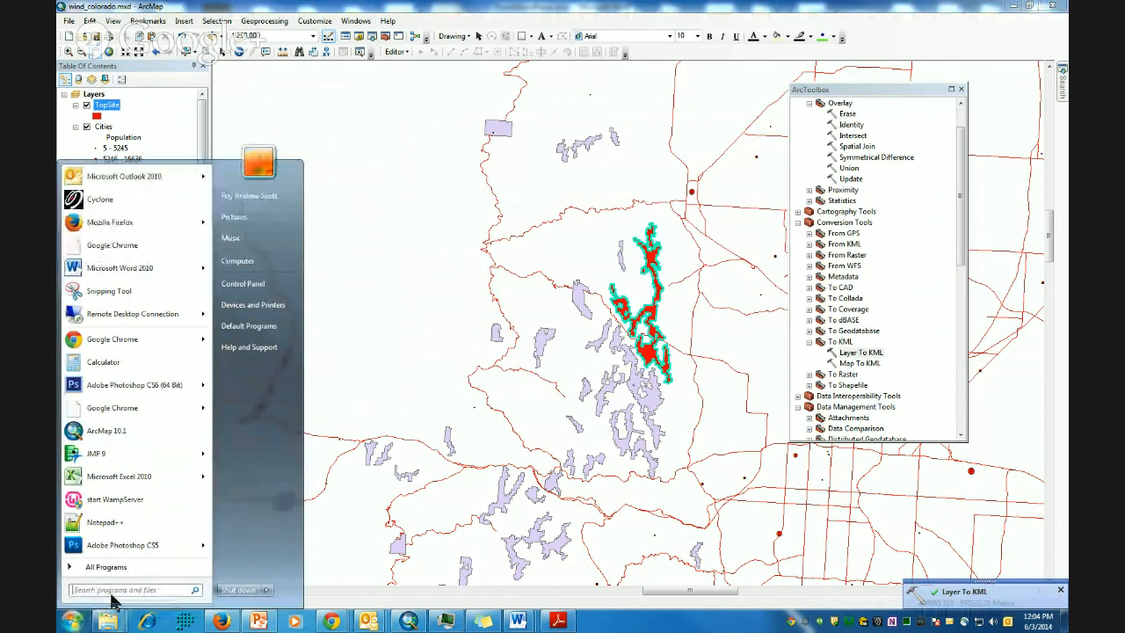
pyautogui.write('google')
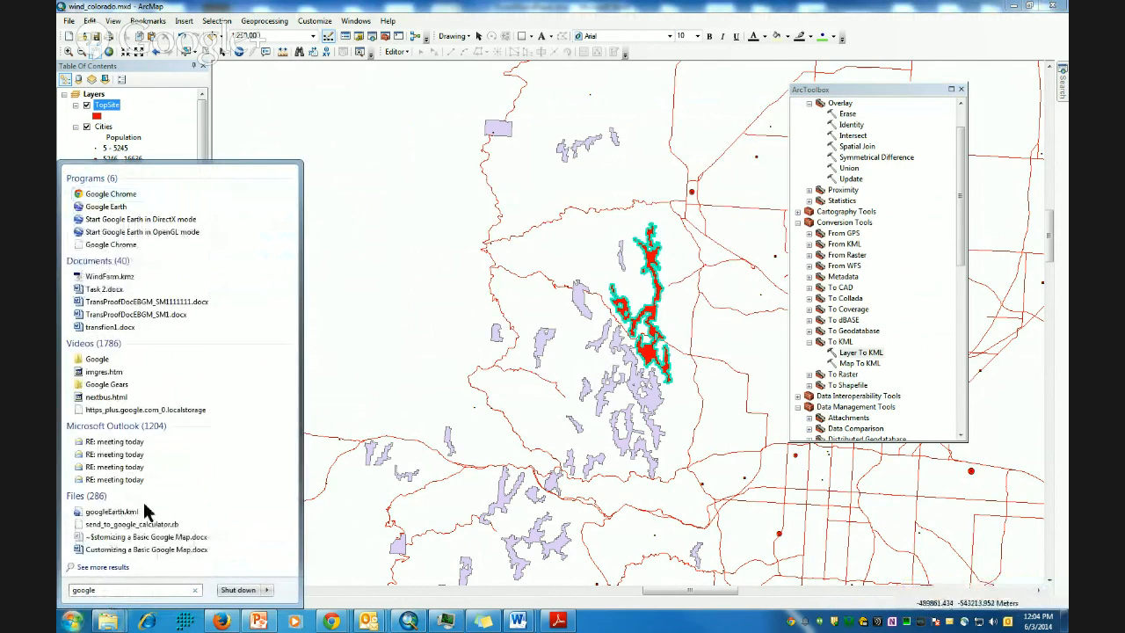
pyautogui.click(107, 207)
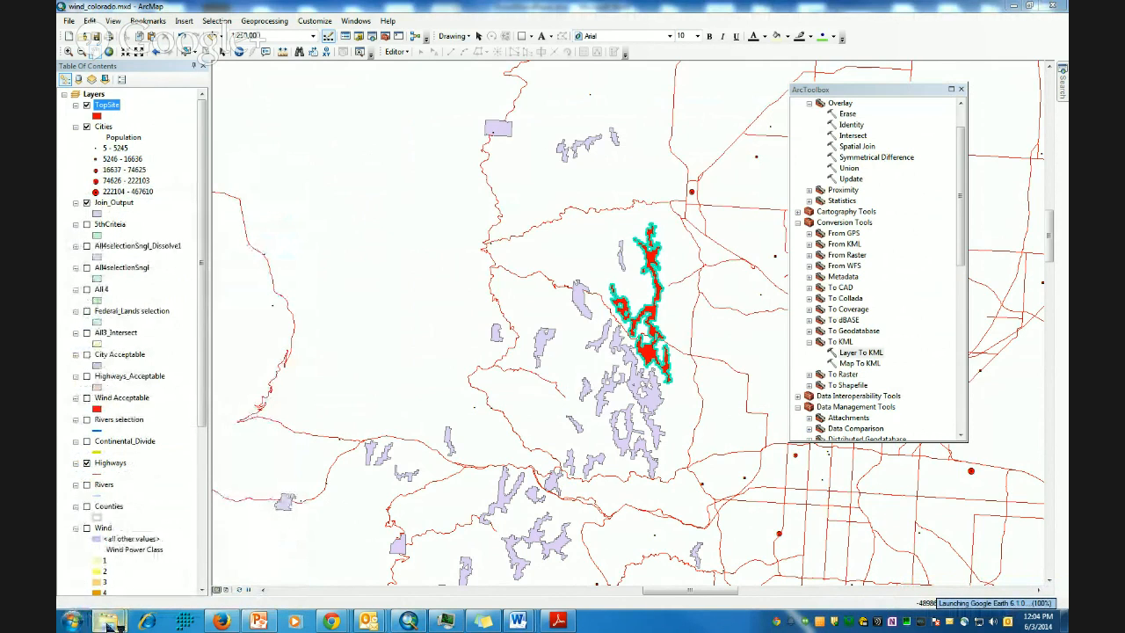
# Open the Documents\ArcGIS folder in Windows Explorer and select WindFarm.kmz
pyautogui.moveTo(105, 621)
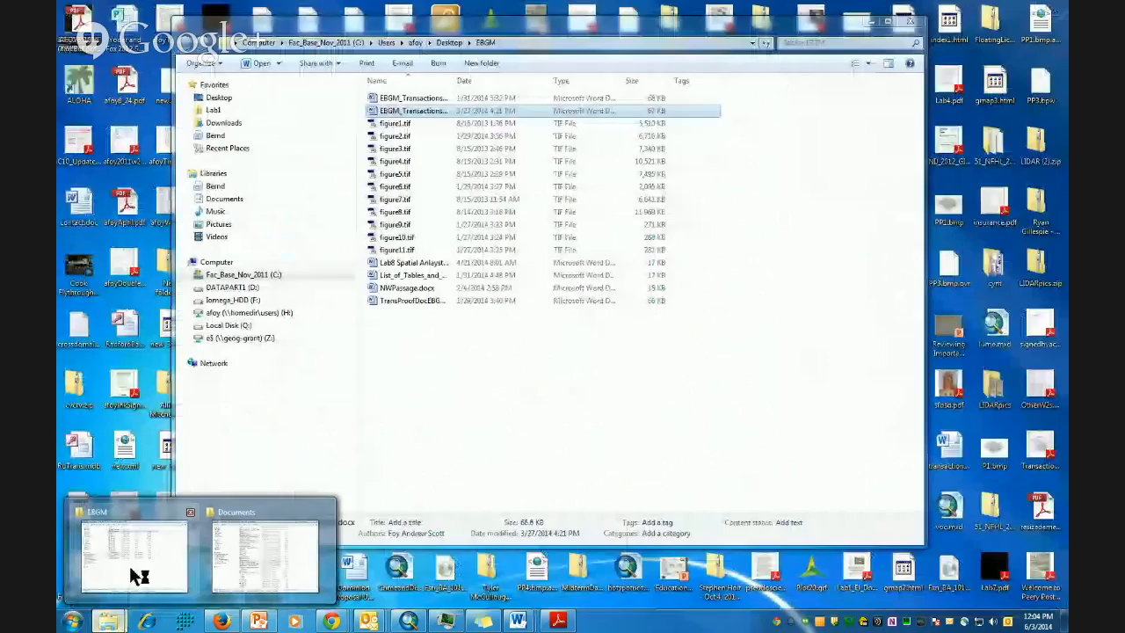
pyautogui.click(139, 576)
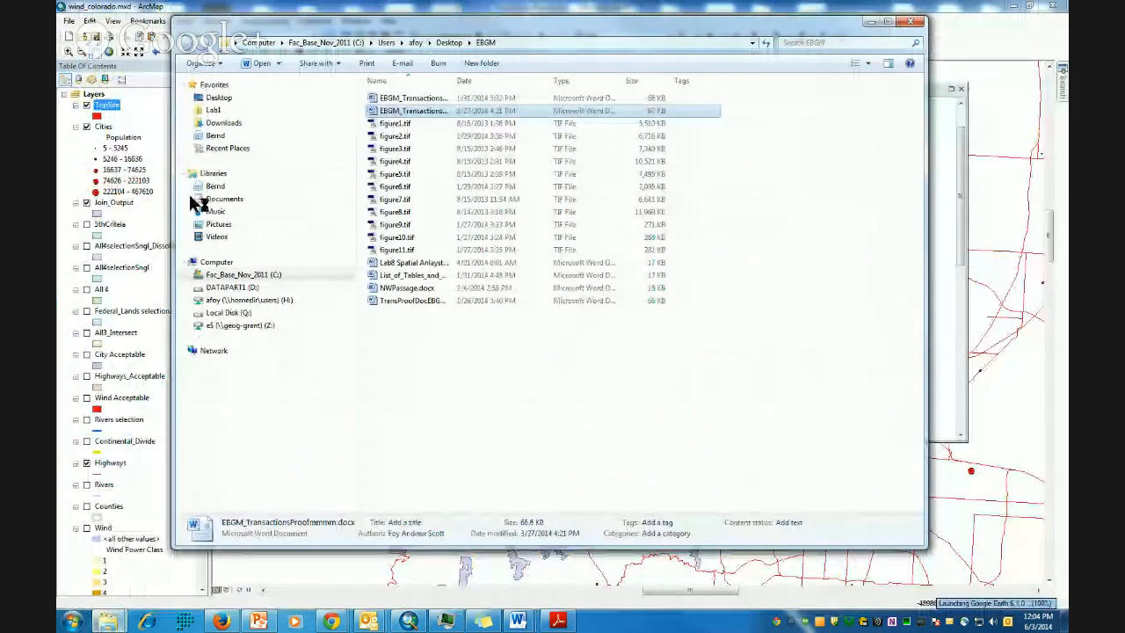
pyautogui.click(218, 200)
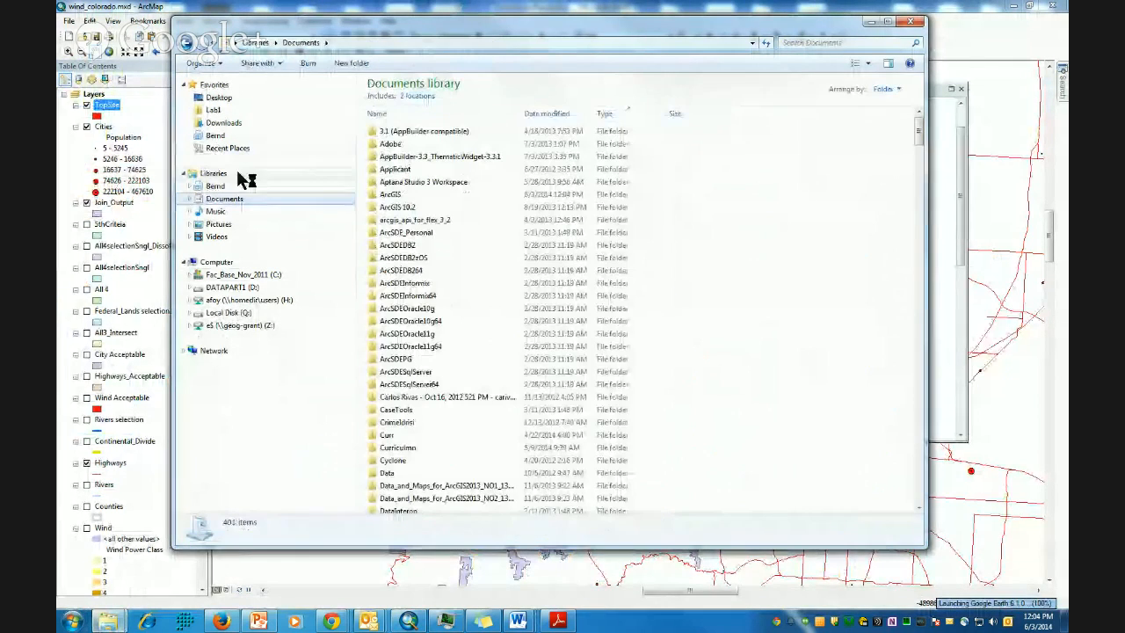
pyautogui.doubleClick(387, 193)
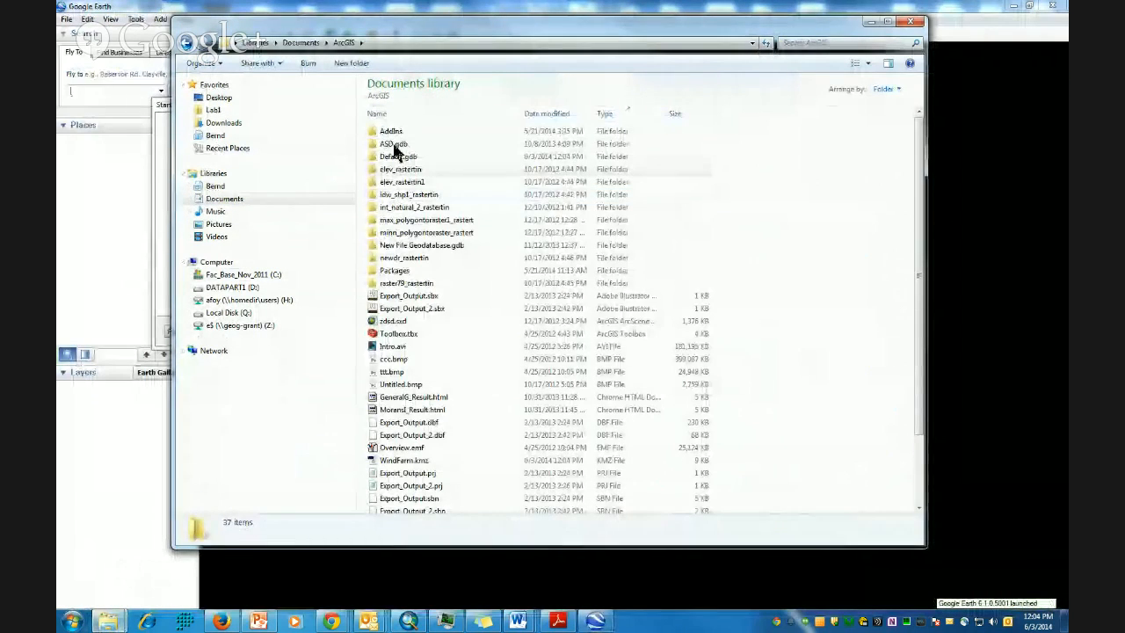
pyautogui.click(405, 346)
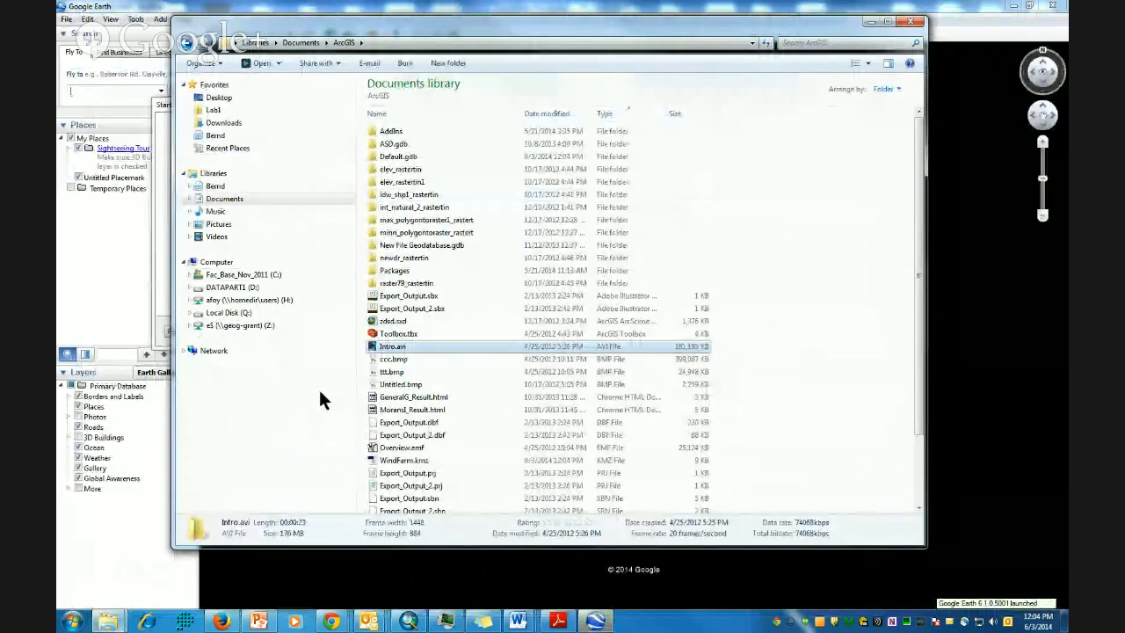
pyautogui.press('w')
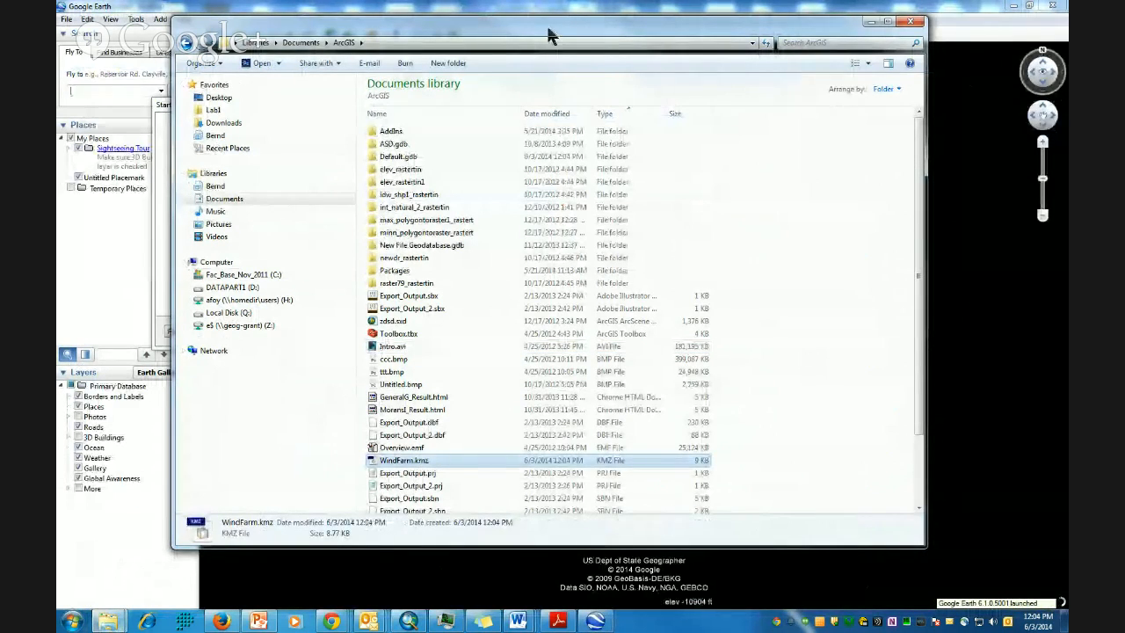
# Close the Google Earth start-up tip and place the ArcGIS folder window over the globe with WindFarm.kmz in view
pyautogui.moveTo(557, 36); pyautogui.dragTo(592, 45)
pyautogui.moveTo(518, 41); pyautogui.dragTo(546, 282)
pyautogui.click(559, 106)
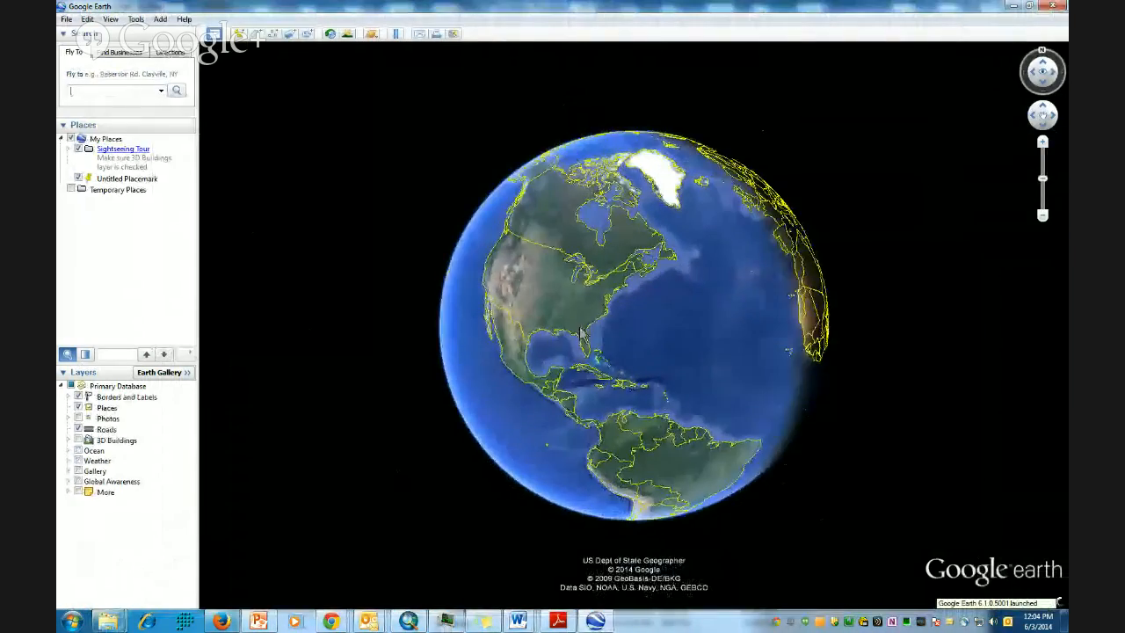
pyautogui.moveTo(98, 622)
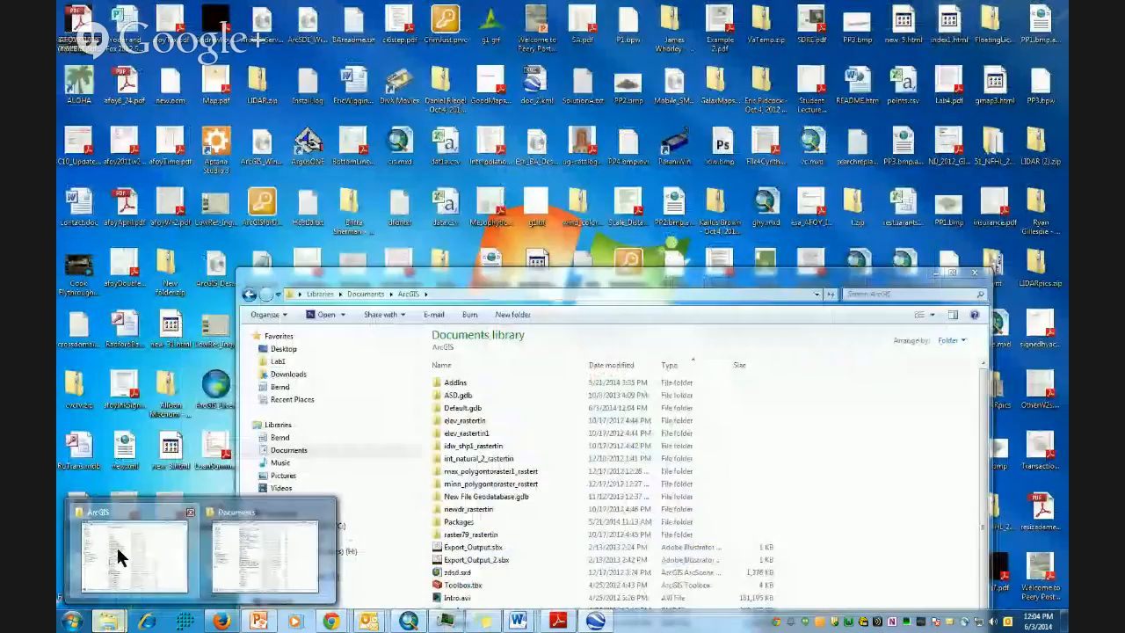
pyautogui.click(118, 557)
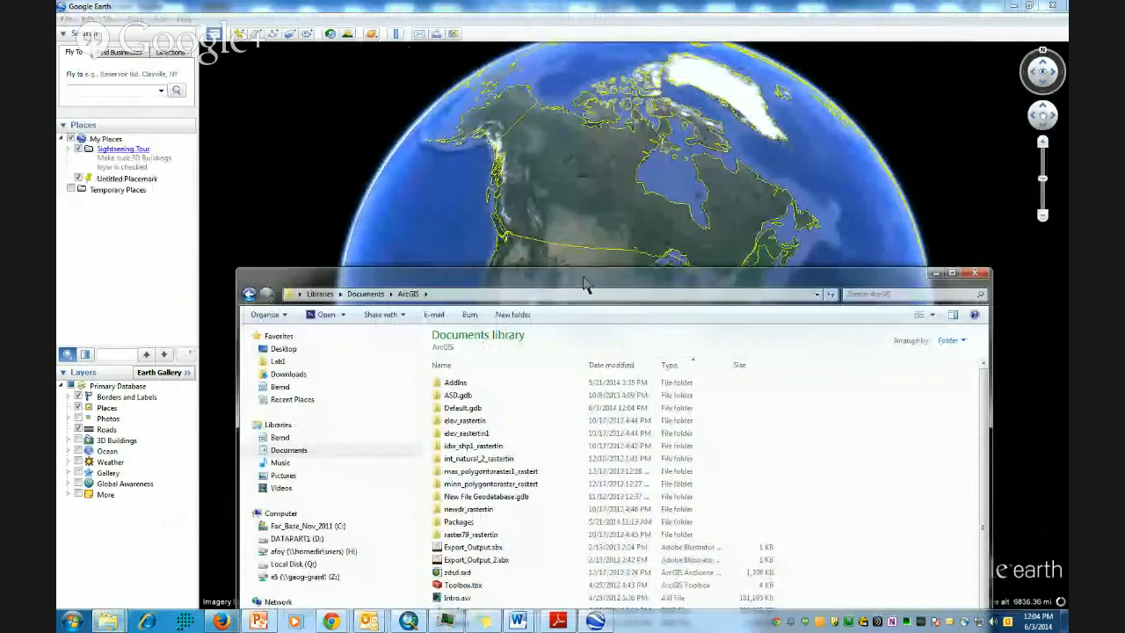
pyautogui.moveTo(589, 283); pyautogui.dragTo(640, 106)
# Try to open WindFarm.kmz with its default program, dismiss the message and minimize Photoshop
pyautogui.doubleClick(519, 534)
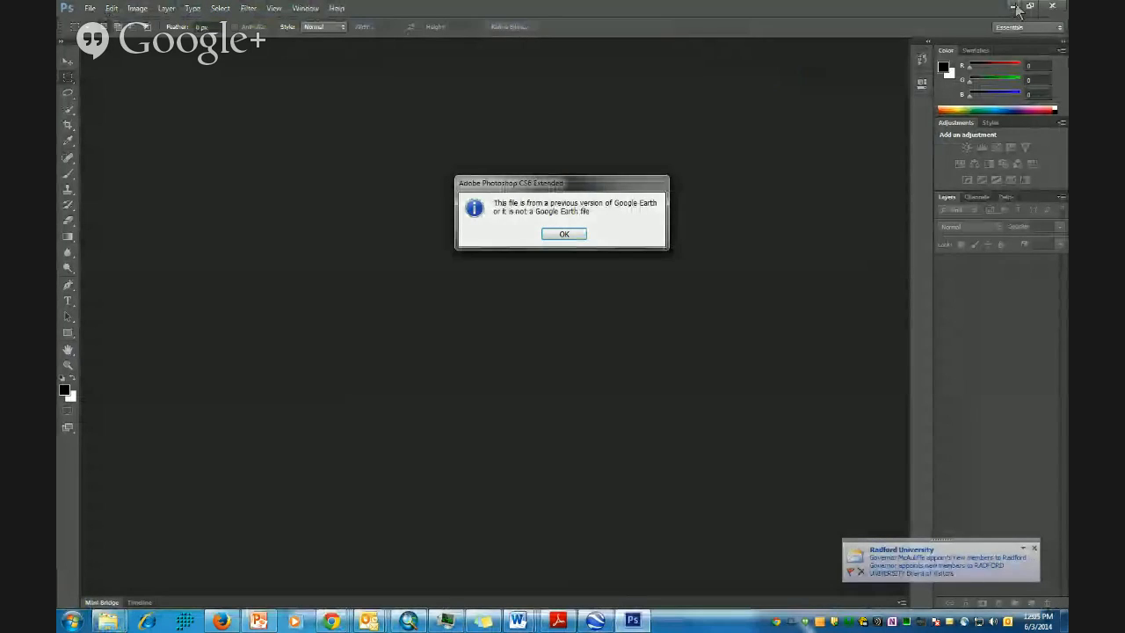
pyautogui.click(554, 234)
pyautogui.click(1013, 6)
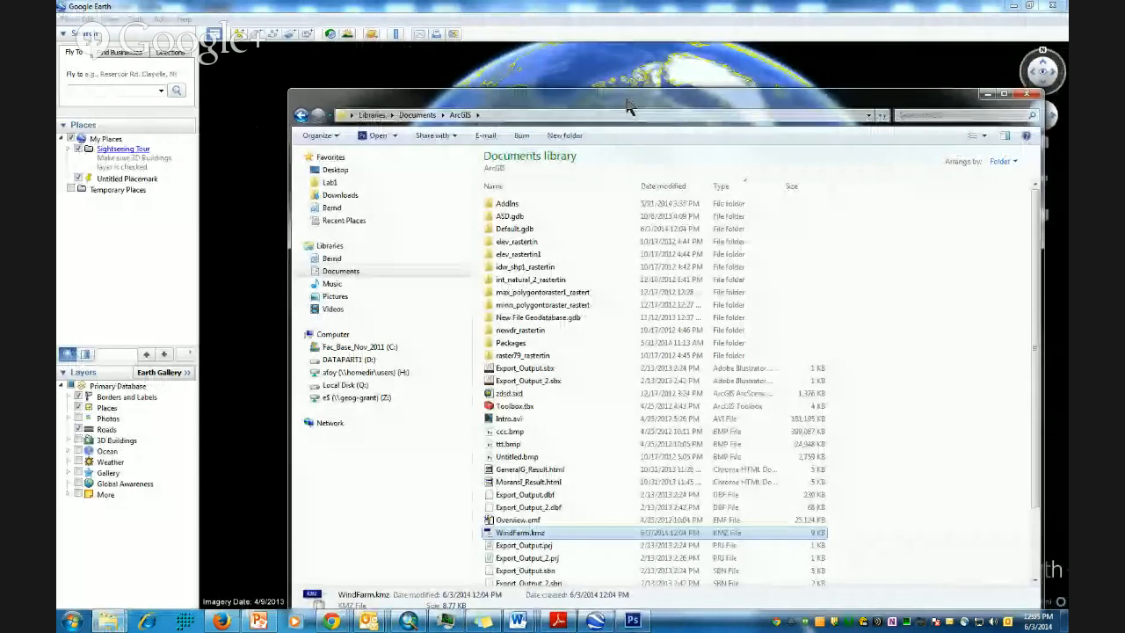
# Load WindFarm.kmz from the ArcGIS folder into Google Earth and minimize the folder window
pyautogui.moveTo(627, 98); pyautogui.dragTo(814, 91)
pyautogui.moveTo(694, 528); pyautogui.dragTo(336, 308)
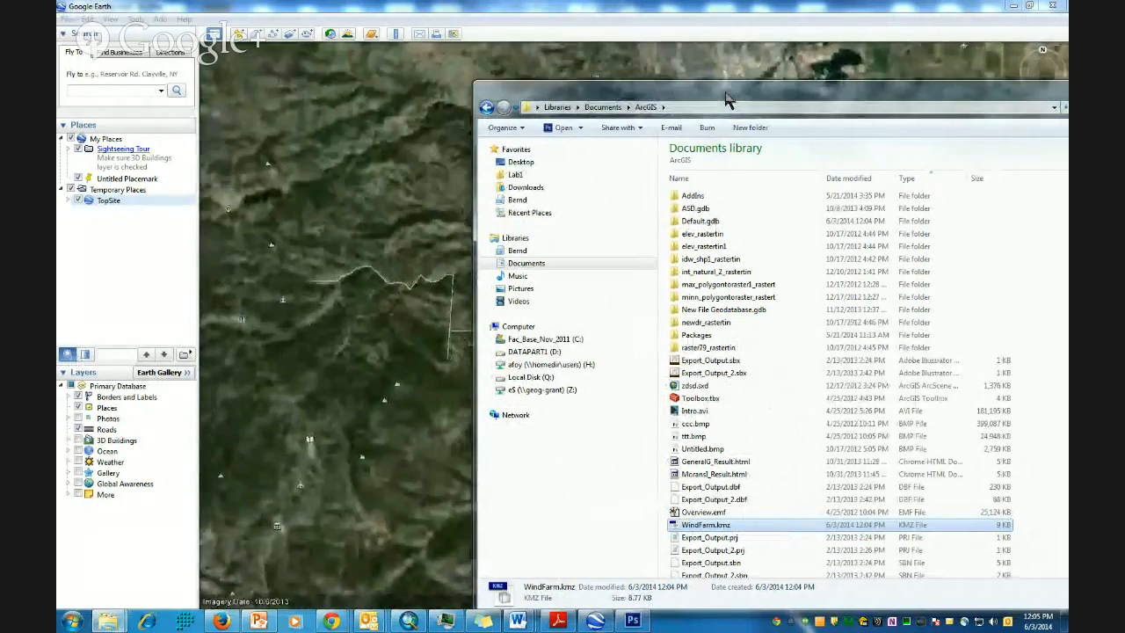
pyautogui.moveTo(701, 107); pyautogui.dragTo(324, 29)
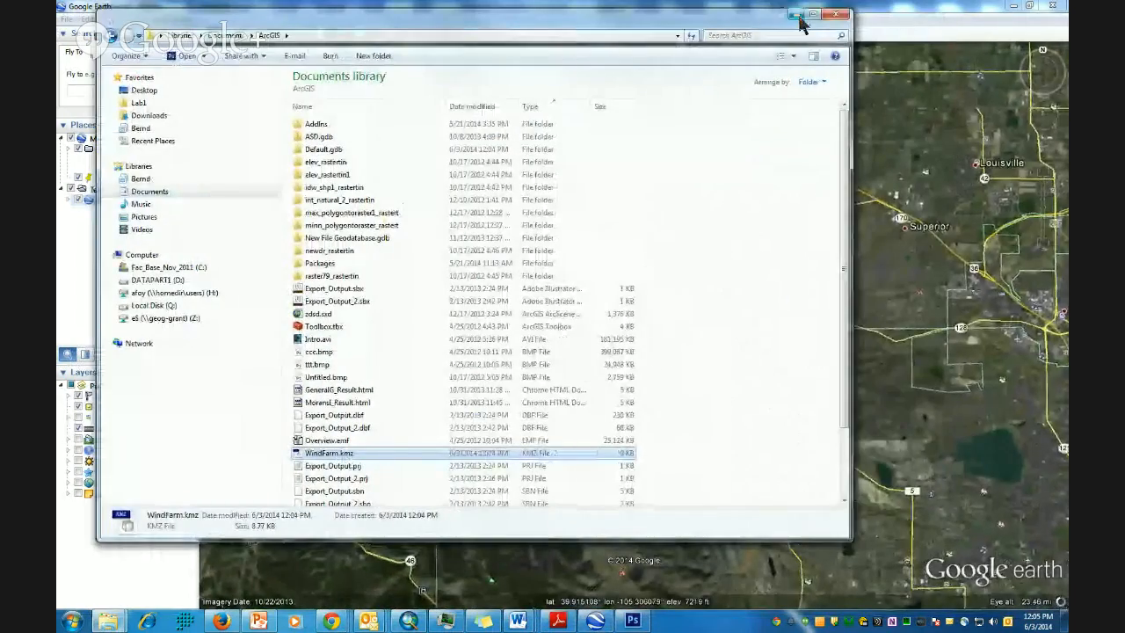
pyautogui.click(800, 17)
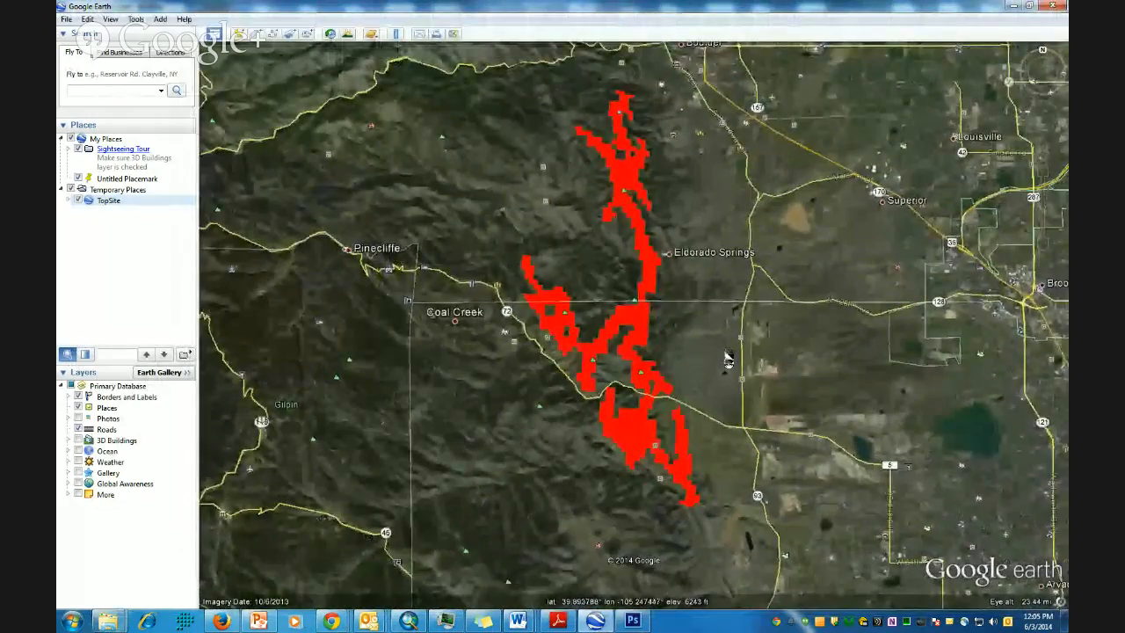
# Review the terrain and elevation exaggeration settings in Google Earth's 3D View options
pyautogui.scroll(-2, 733, 357)
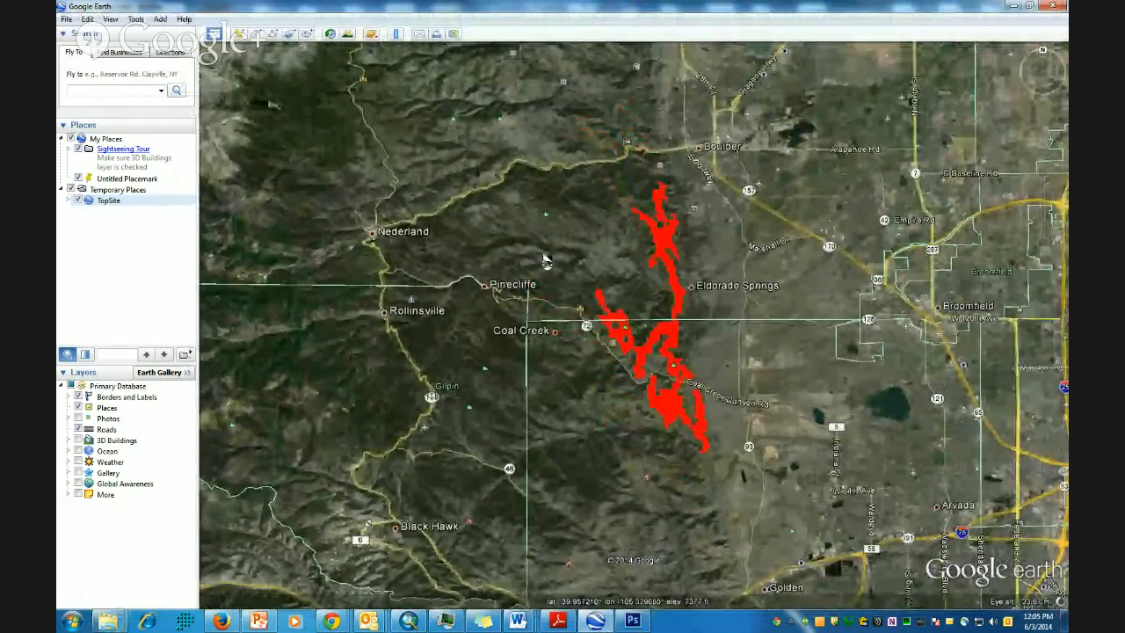
pyautogui.moveTo(778, 337); pyautogui.dragTo(679, 346)
pyautogui.scroll(-2, 676, 342)
pyautogui.scroll(3, 671, 340)
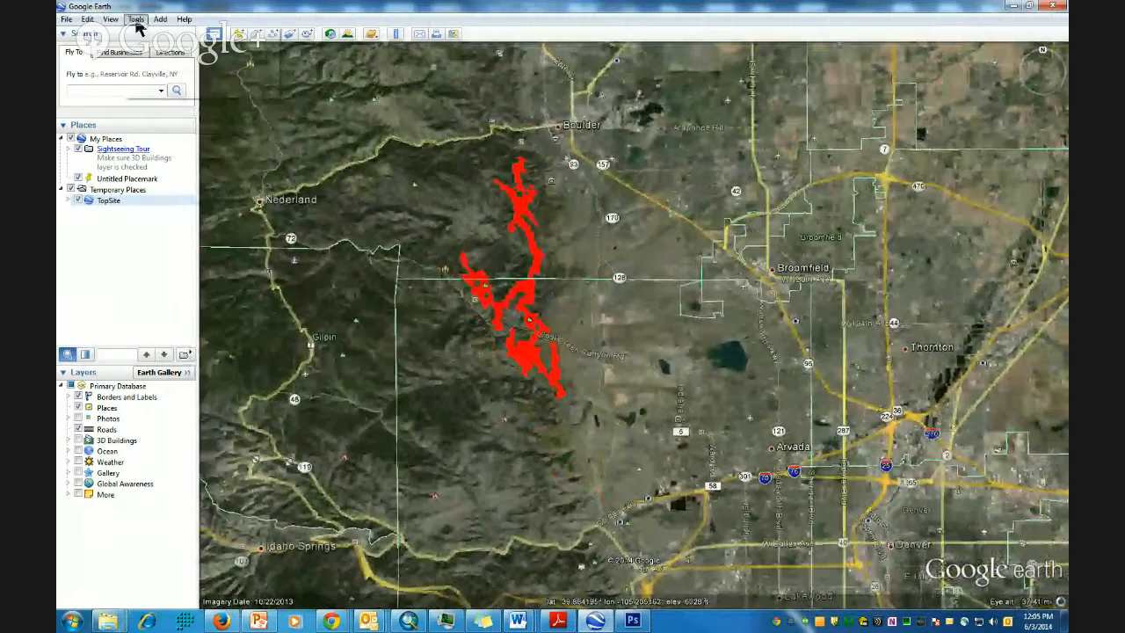
pyautogui.click(137, 18)
pyautogui.click(159, 90)
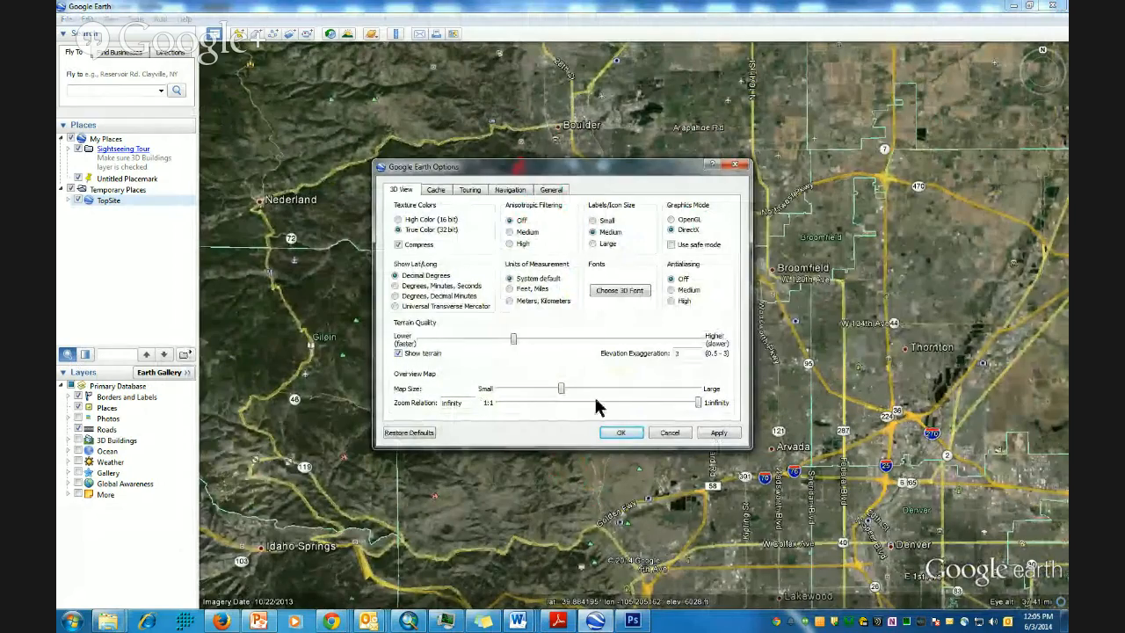
pyautogui.click(620, 432)
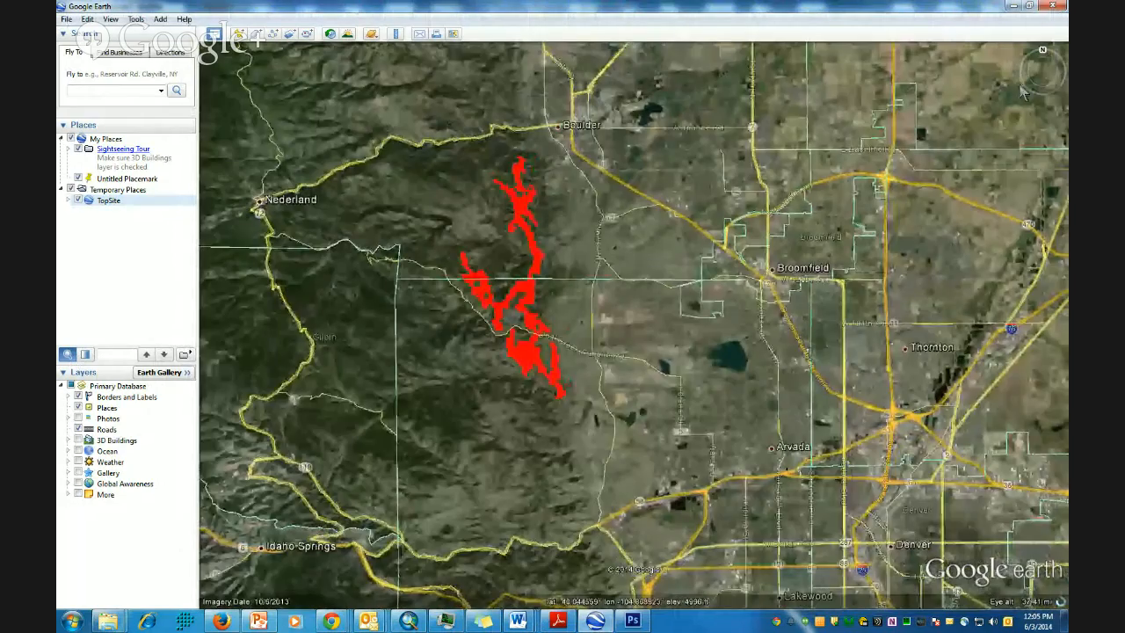
# Tilt the Google Earth view toward the horizon to examine the TopSite area in relief around Eldorado Springs and Coal Creek
pyautogui.click(1044, 106)
pyautogui.click(1045, 62)
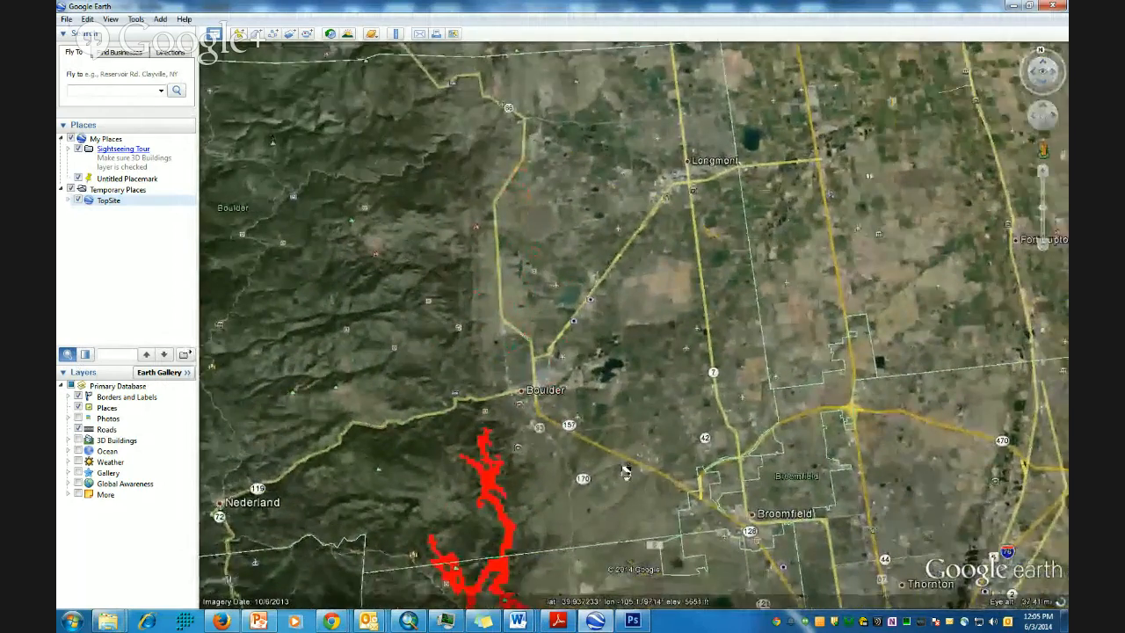
pyautogui.scroll(5, 563, 369)
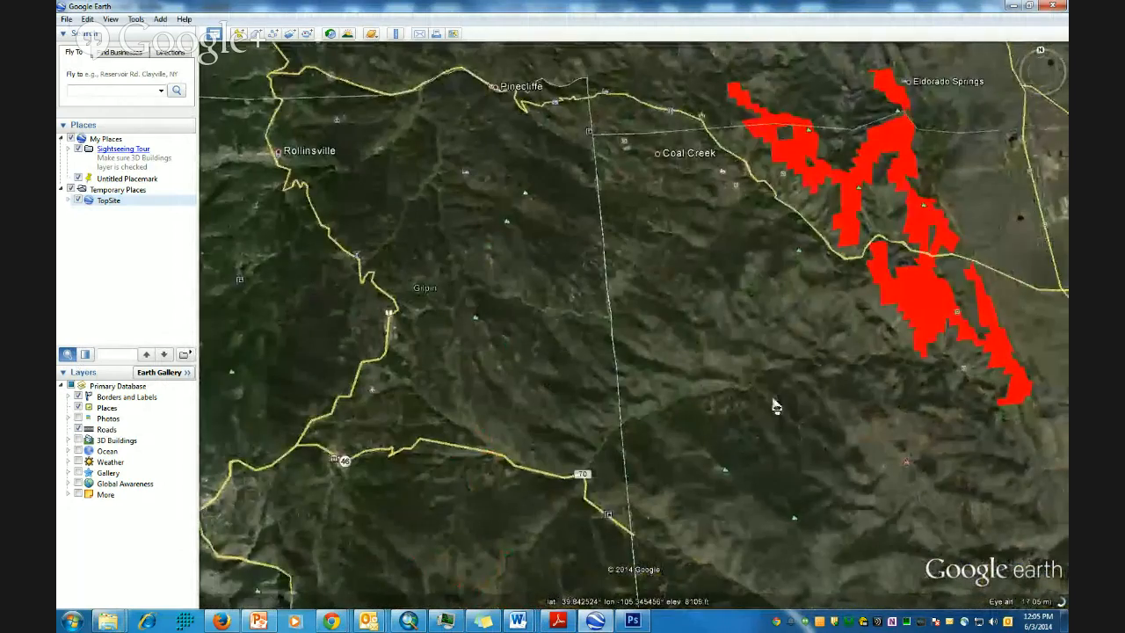
pyautogui.moveTo(773, 401); pyautogui.dragTo(464, 464)
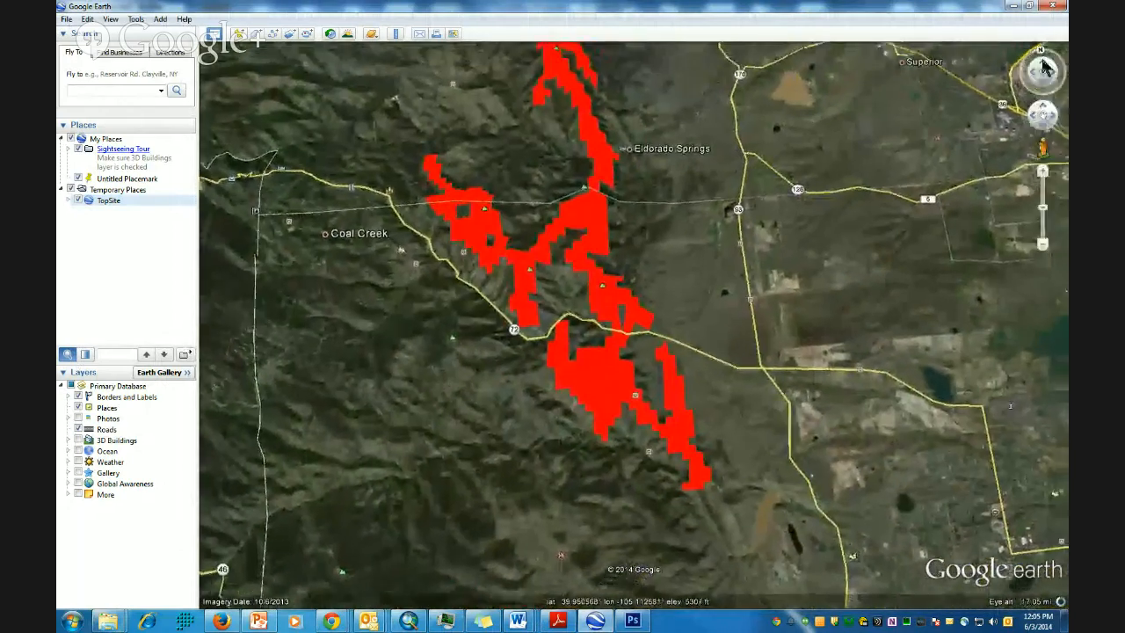
pyautogui.click(1045, 68)
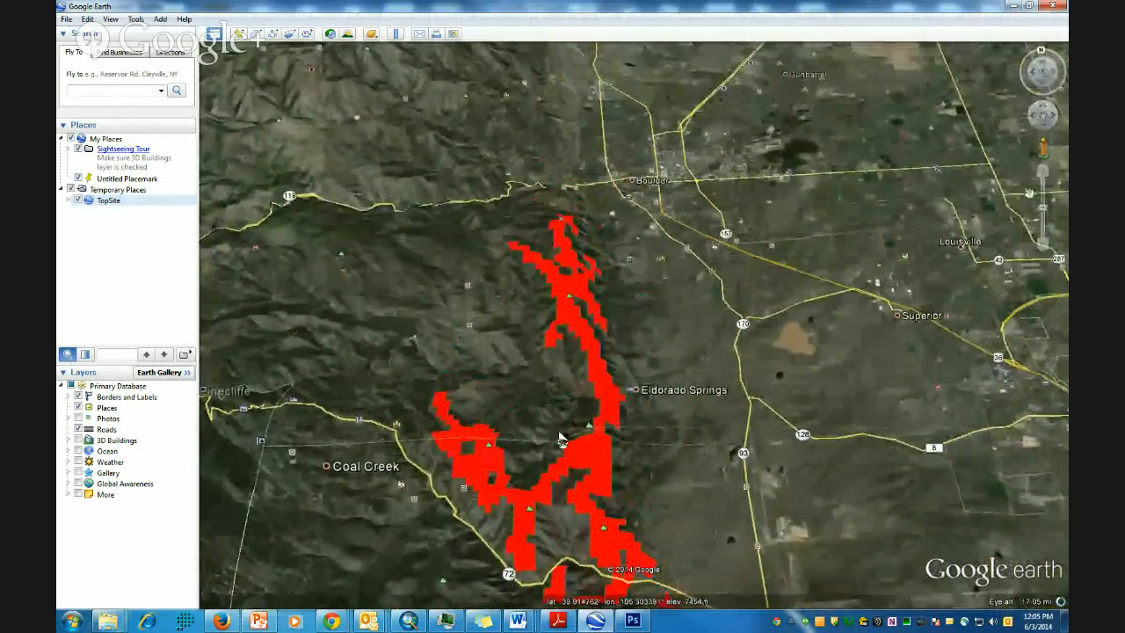
pyautogui.moveTo(563, 439); pyautogui.dragTo(516, 302)
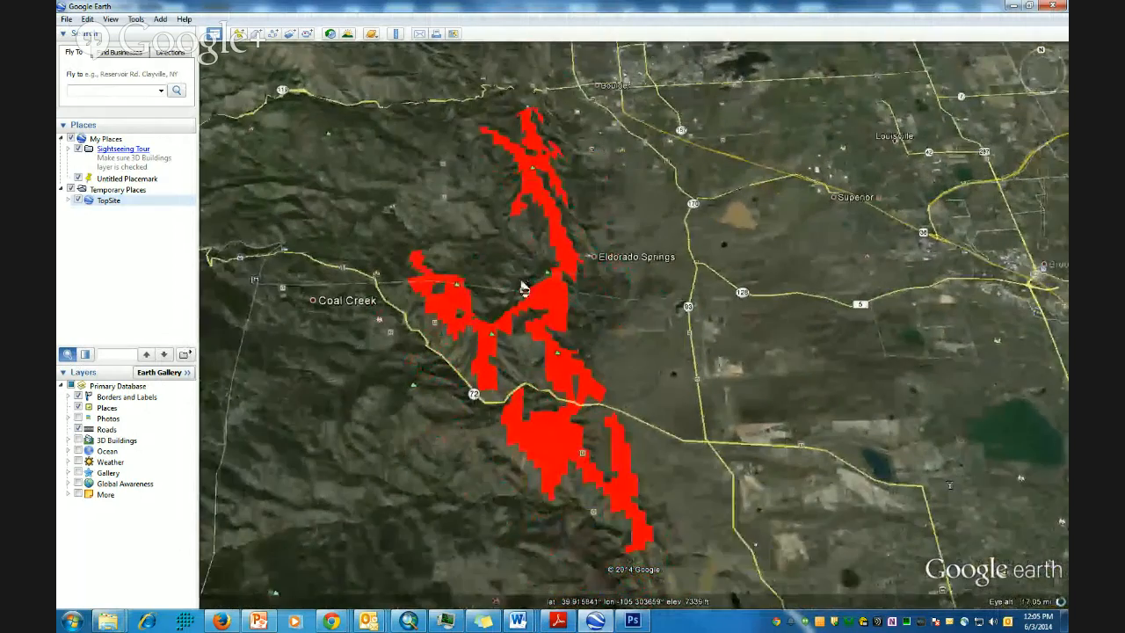
pyautogui.click(1046, 69)
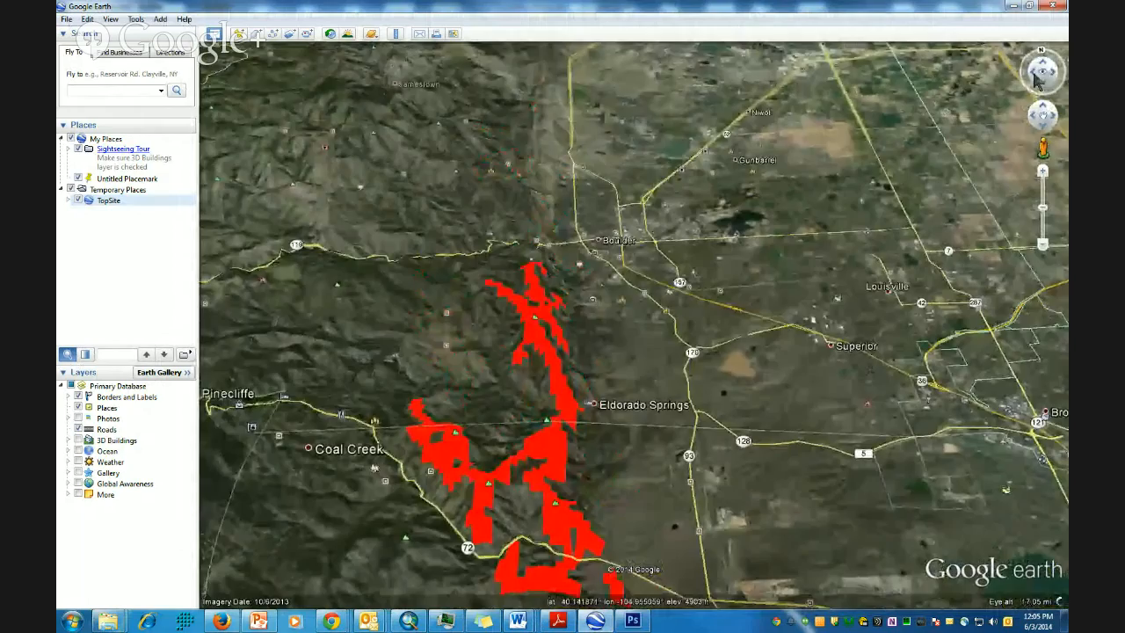
pyautogui.moveTo(598, 415); pyautogui.dragTo(622, 309)
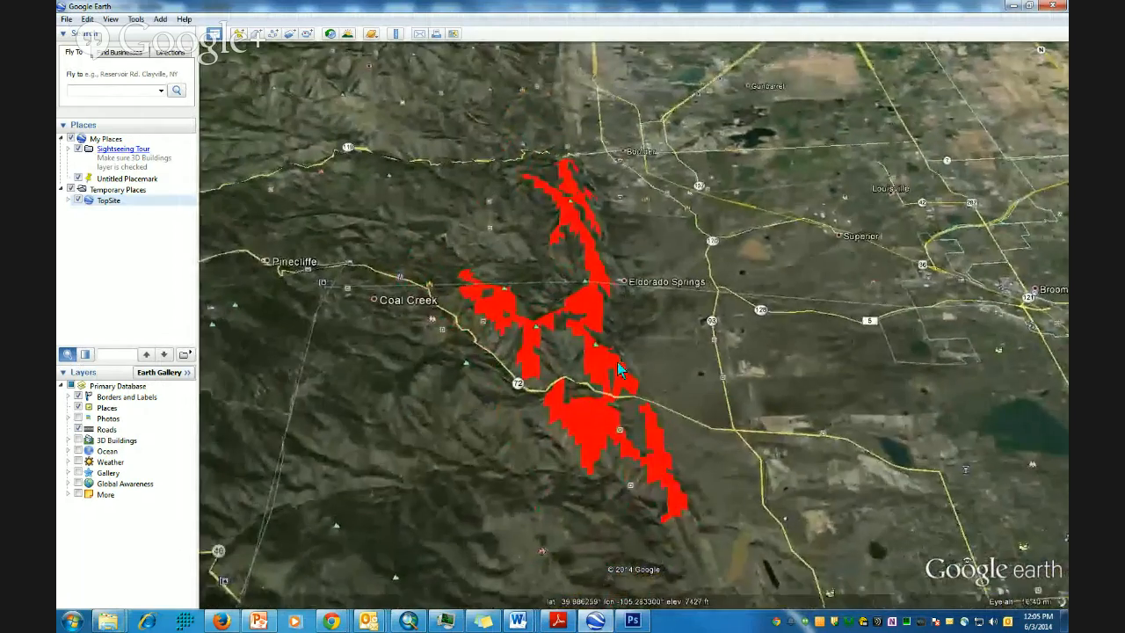
# Examine up close how the TopSite polygon follows the mountain ridges between Boulder and Highway 72
pyautogui.scroll(5, 615, 361)
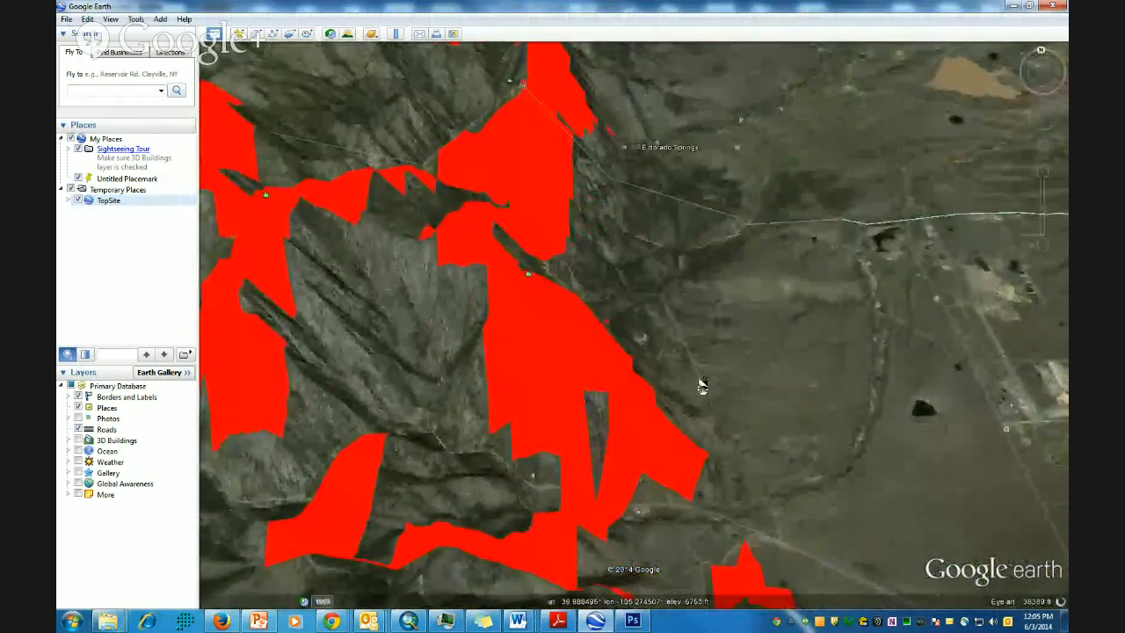
pyautogui.moveTo(702, 386); pyautogui.dragTo(940, 335)
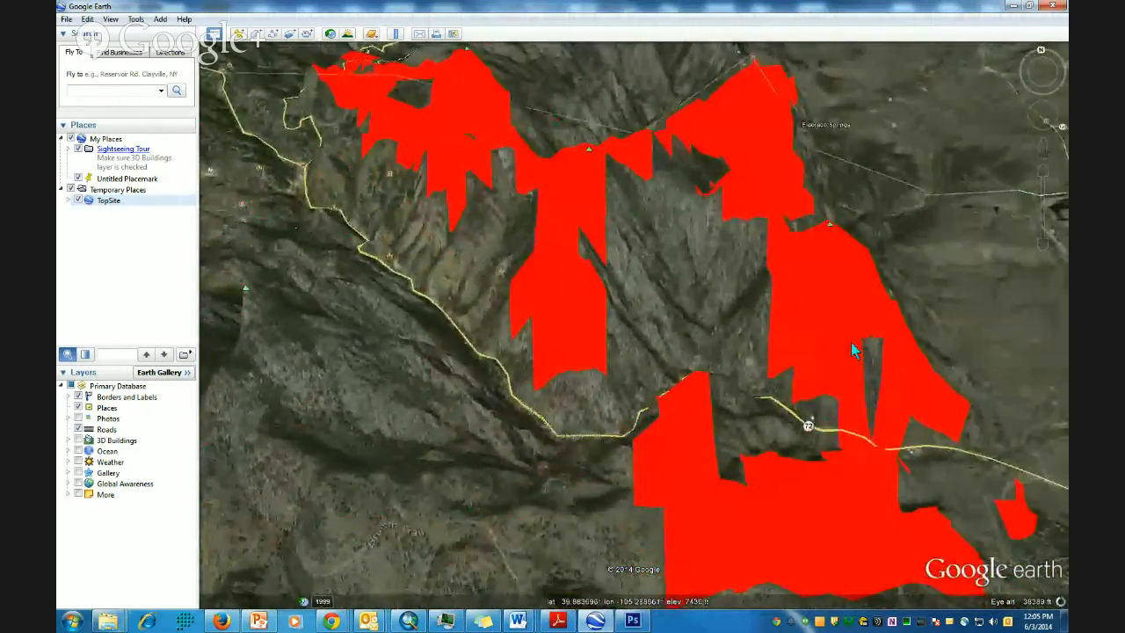
pyautogui.scroll(-3, 844, 352)
pyautogui.moveTo(721, 354); pyautogui.dragTo(545, 587)
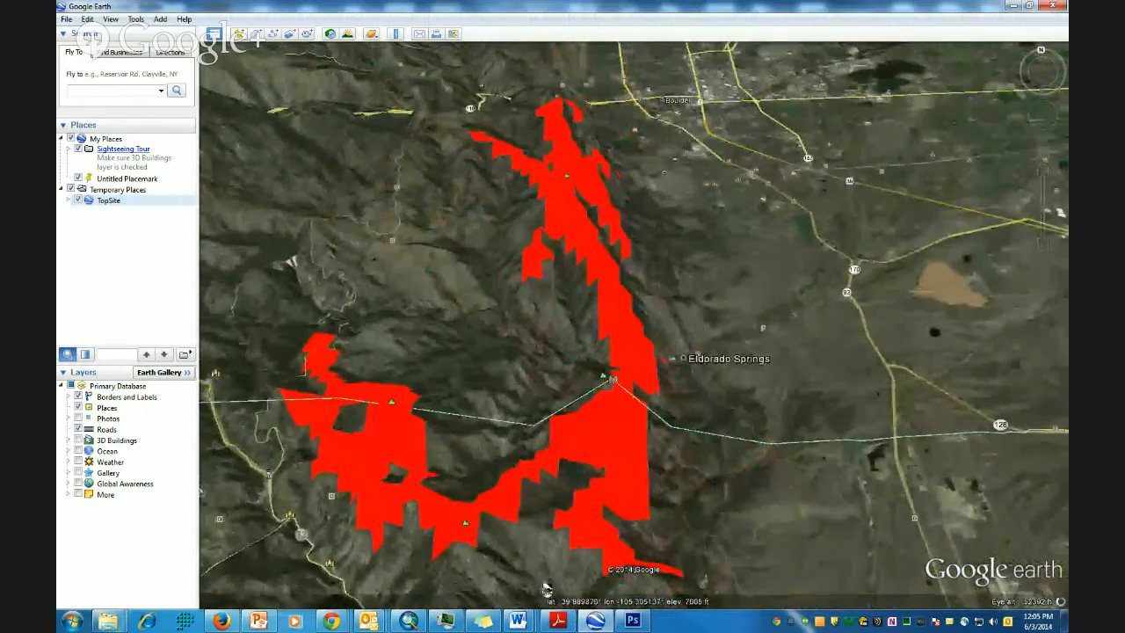
pyautogui.moveTo(748, 409); pyautogui.dragTo(797, 556)
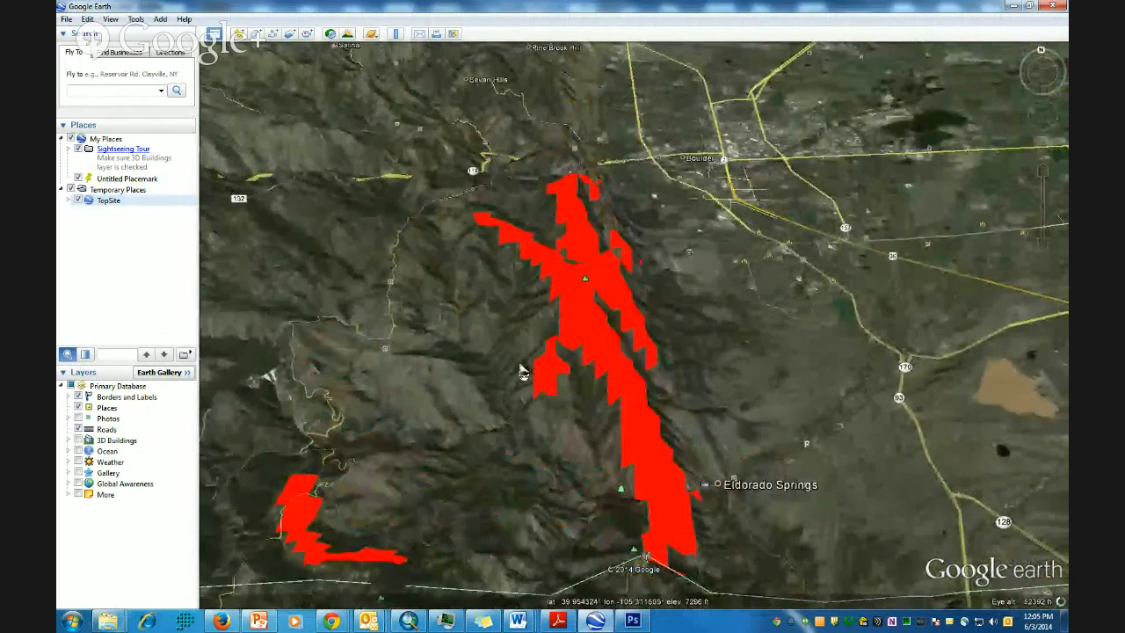
pyautogui.moveTo(576, 437); pyautogui.dragTo(643, 321)
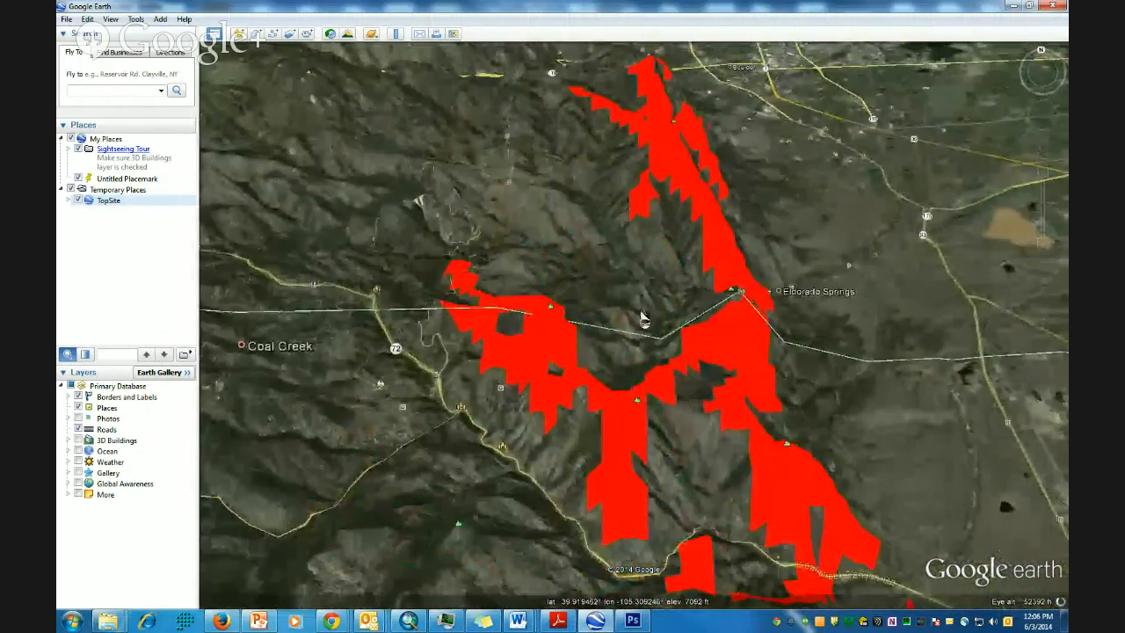
pyautogui.scroll(-3, 644, 317)
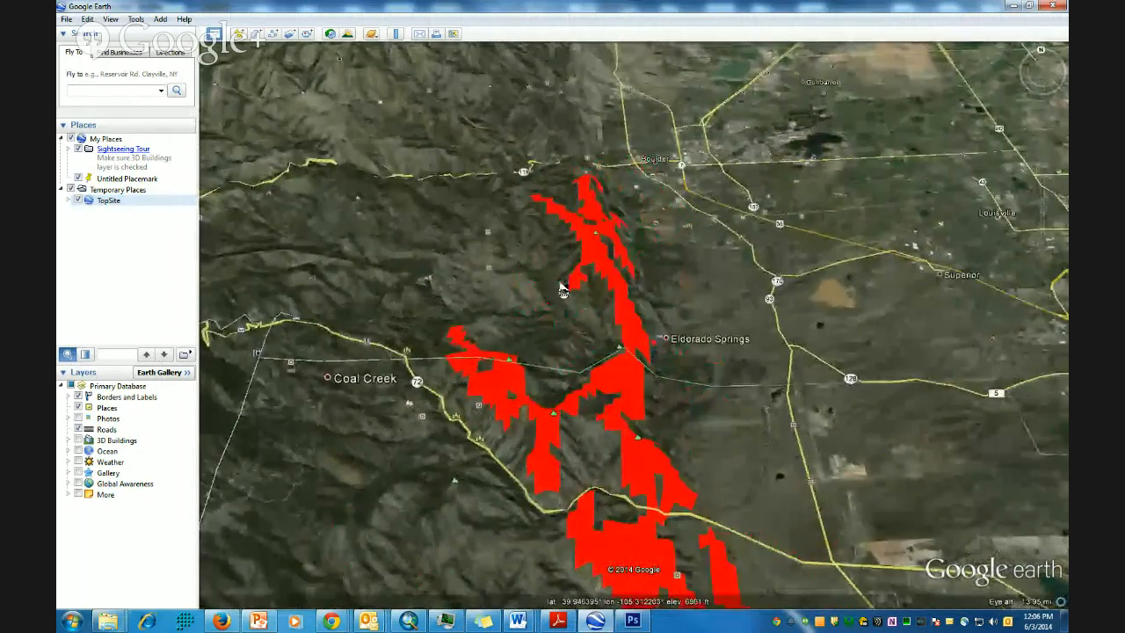
pyautogui.scroll(-2, 566, 293)
pyautogui.scroll(5, 534, 375)
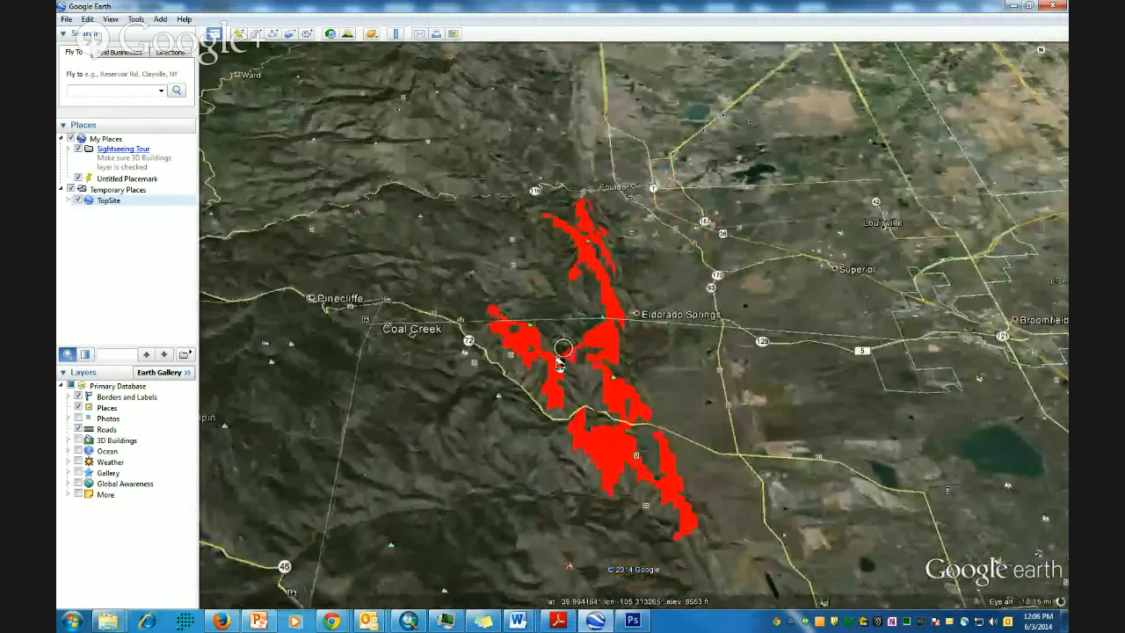
pyautogui.scroll(-3, 534, 367)
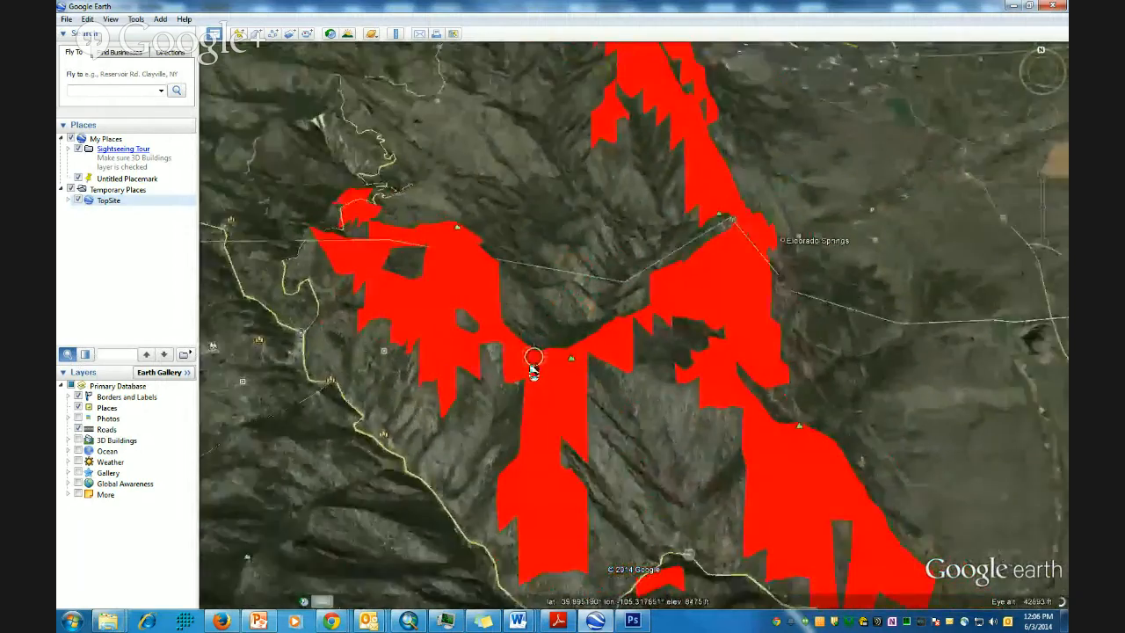
pyautogui.scroll(-2, 534, 368)
pyautogui.scroll(-2, 629, 374)
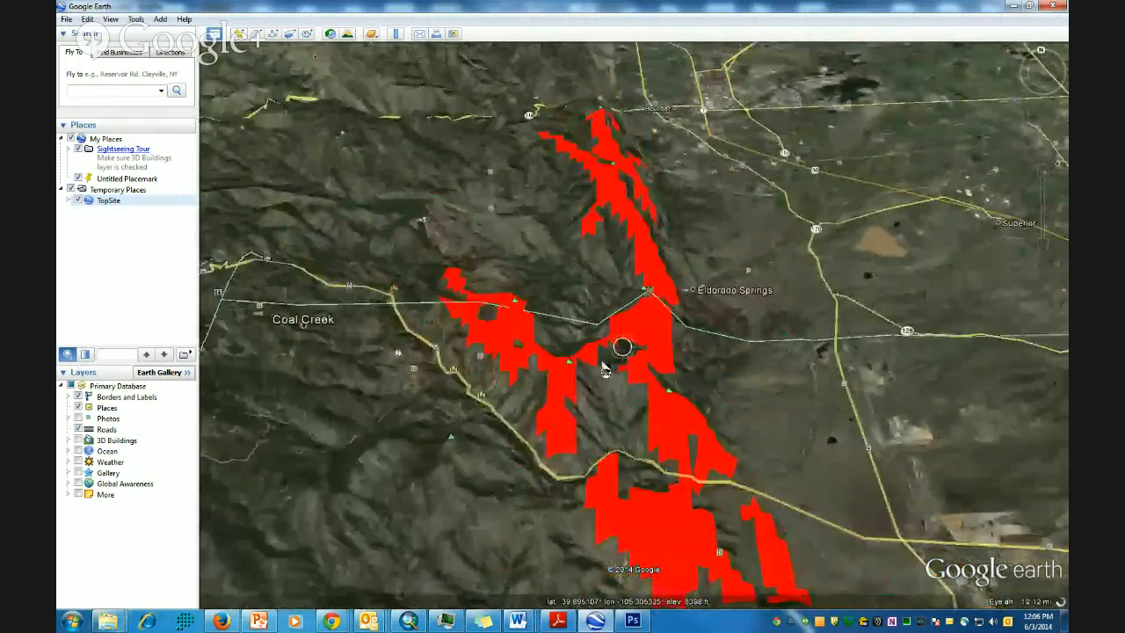
pyautogui.scroll(-2, 646, 395)
pyautogui.scroll(-2, 644, 393)
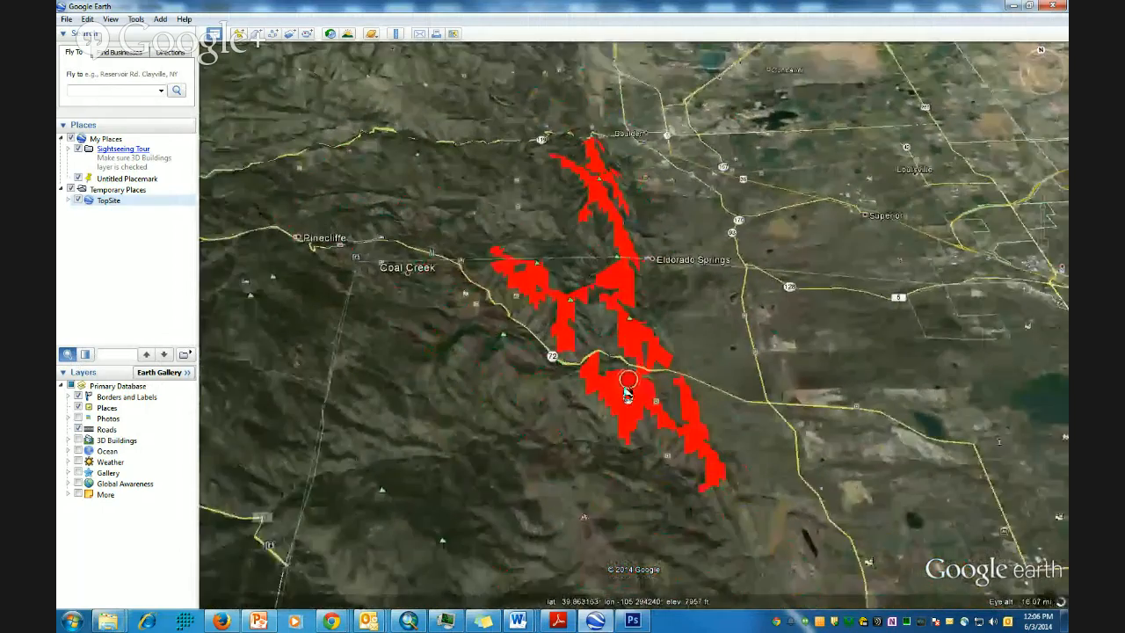
# Switch back to the wind_colorado map in ArcMap and dismiss the e-mail notification
pyautogui.click(1013, 6)
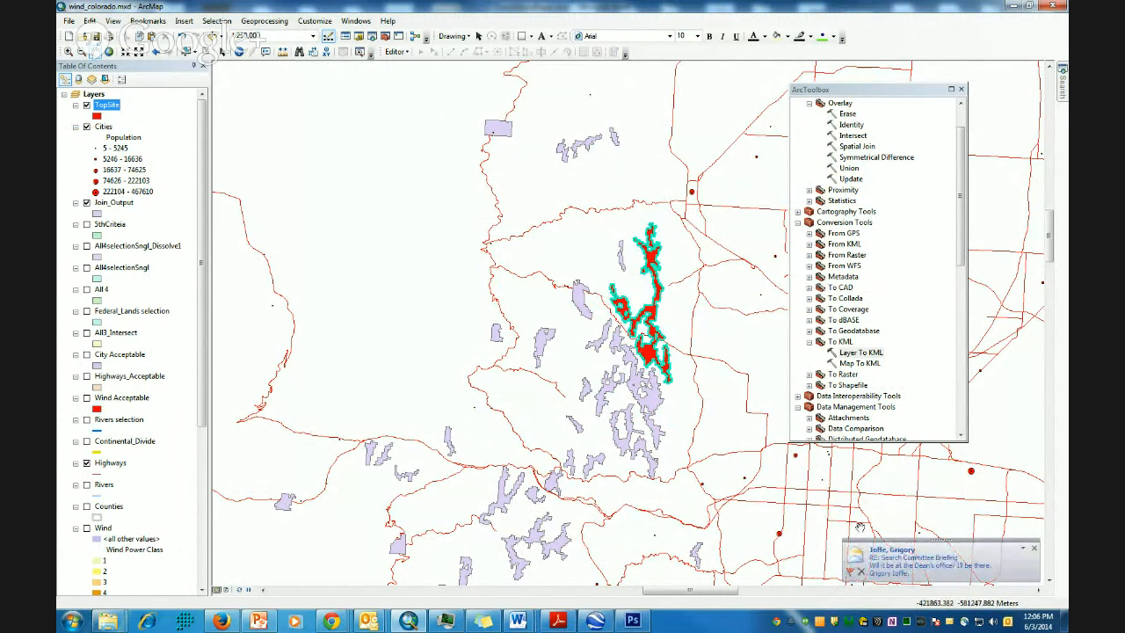
pyautogui.click(1035, 548)
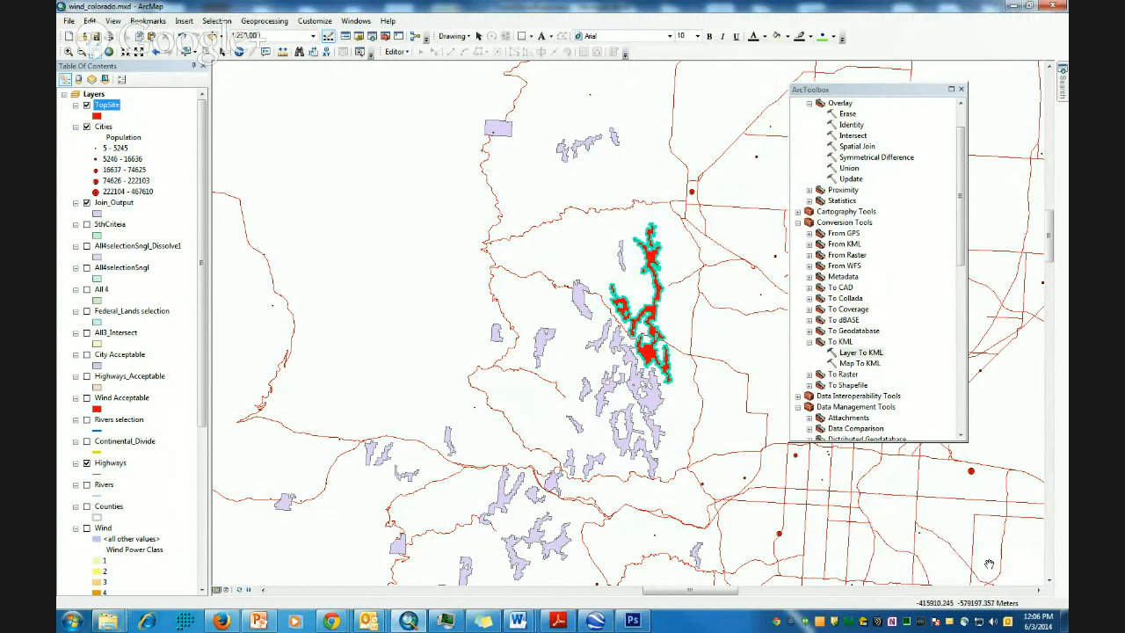